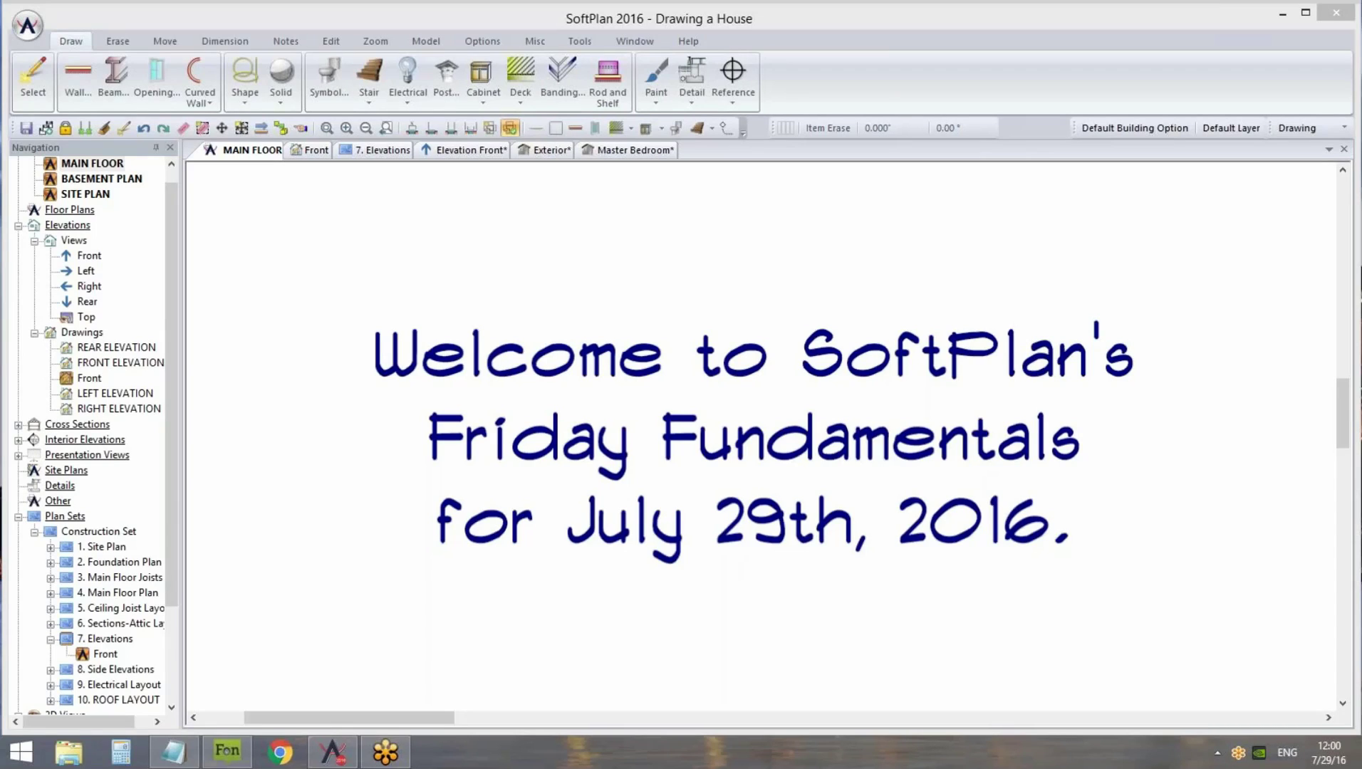
Examine the main floor plan around the garage, including the car, the door shapes and the notes on shutter and import files
click(891, 503)
scroll(890, 503, down, 5)
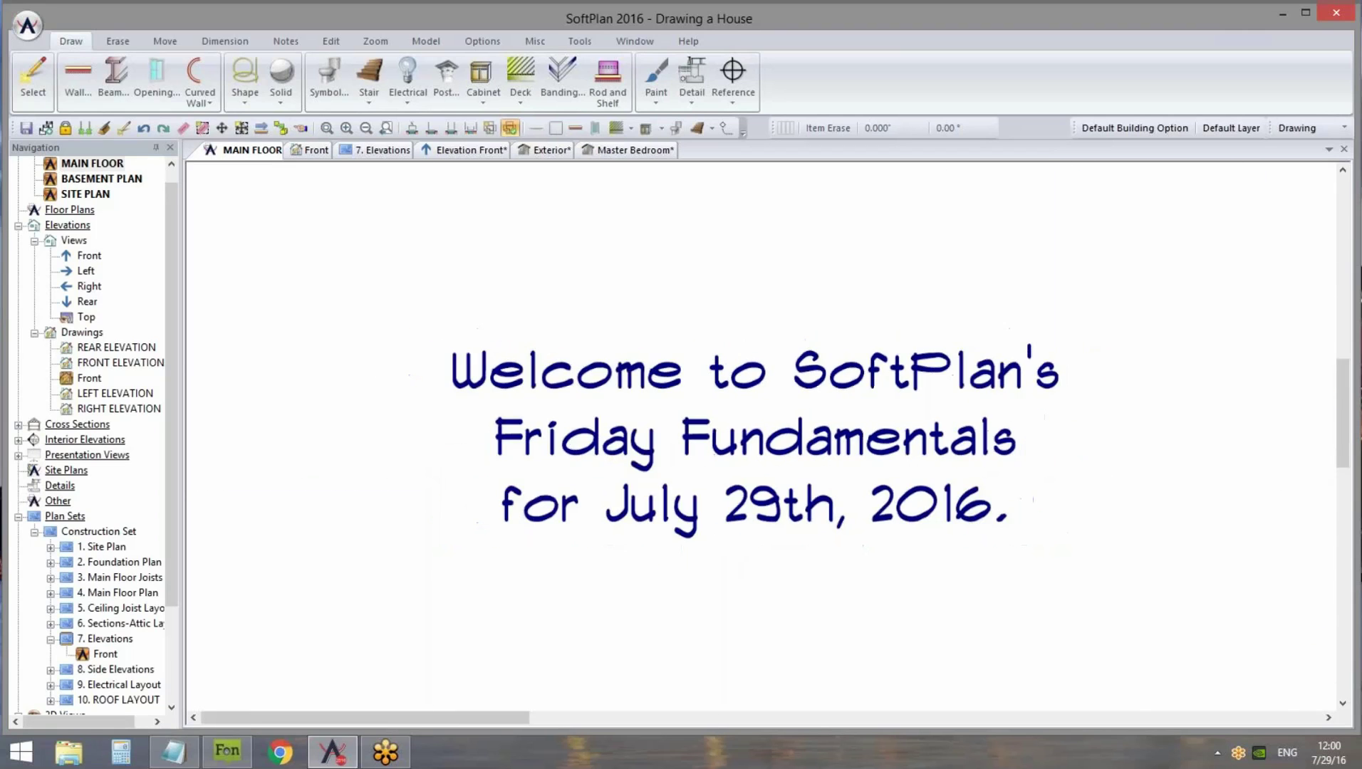
mouse_move(1225, 556)
middle_down()
mouse_move(619, 502)
mouse_move(348, 444)
middle_up()
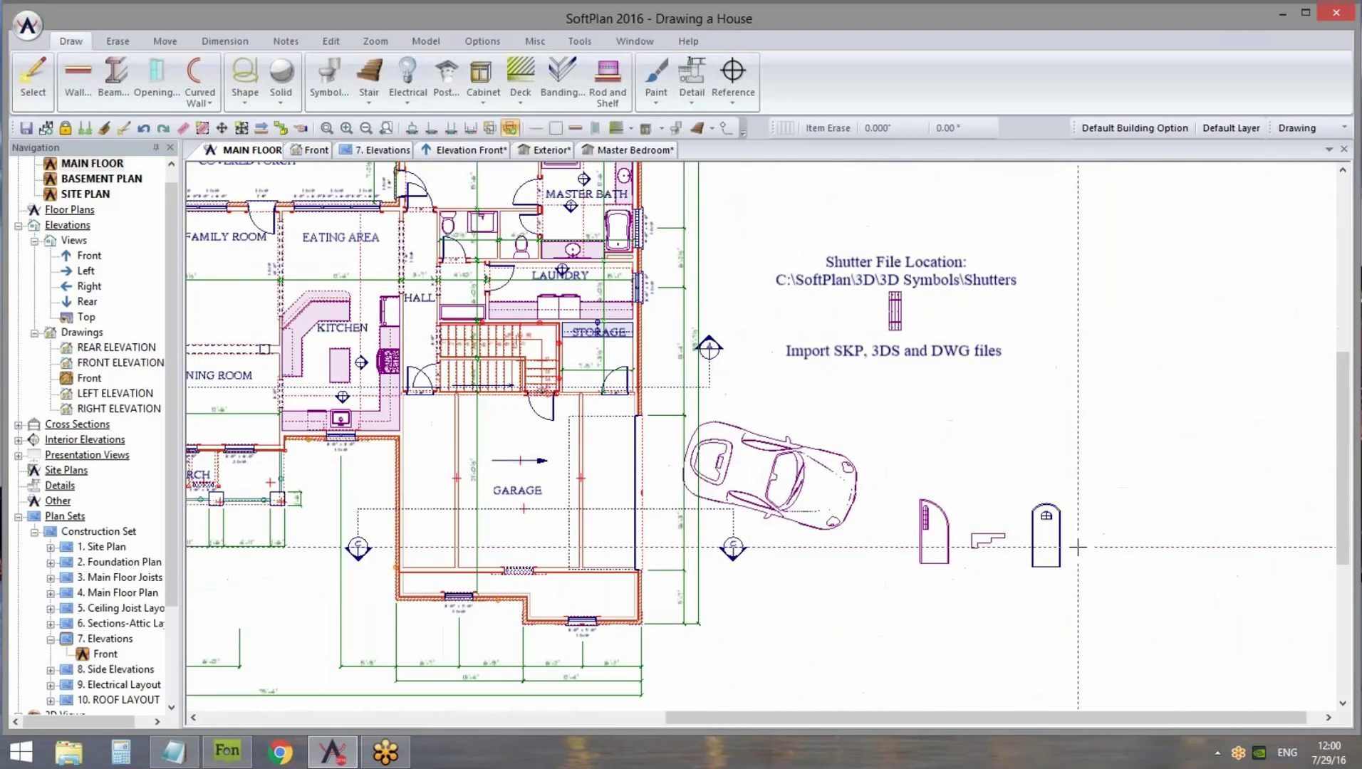
scroll(1076, 547, up, 4)
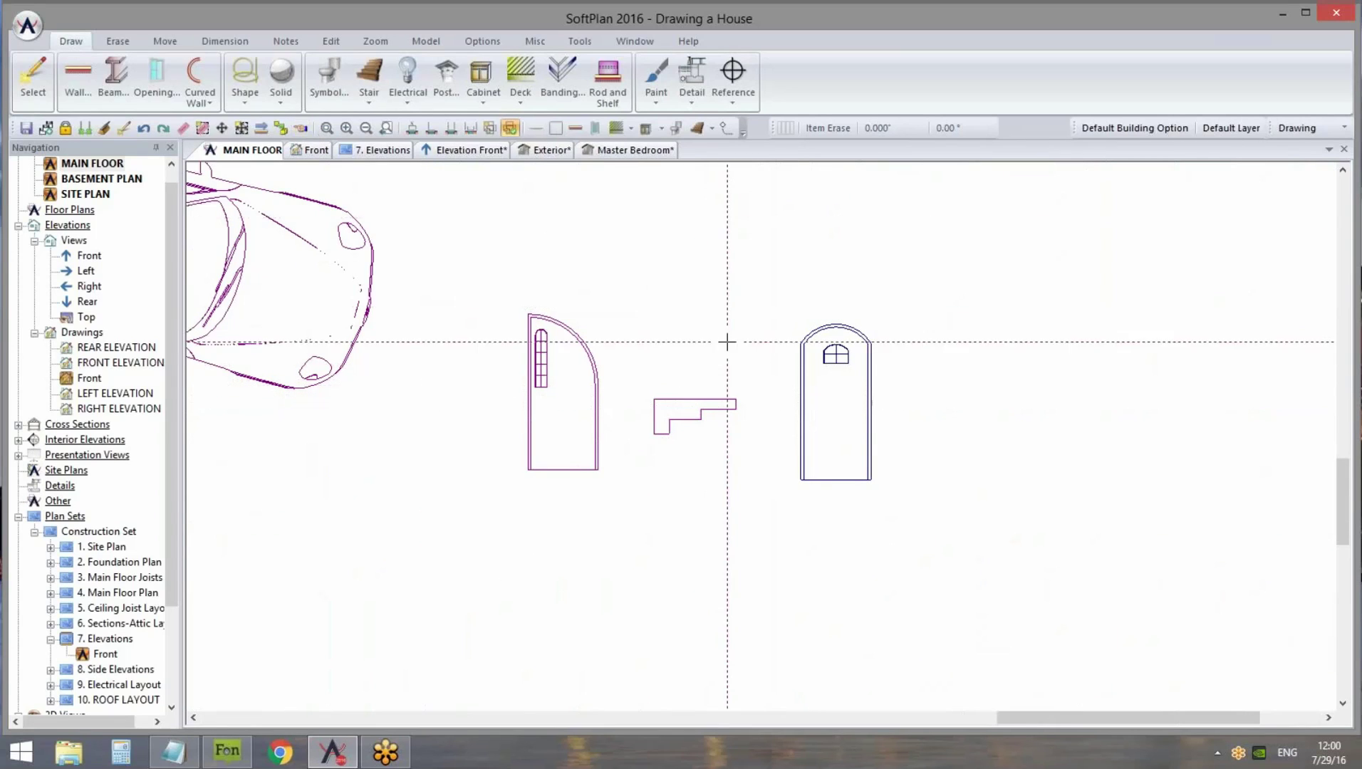
middle_drag(723, 337, 745, 390)
scroll(849, 532, down, 1)
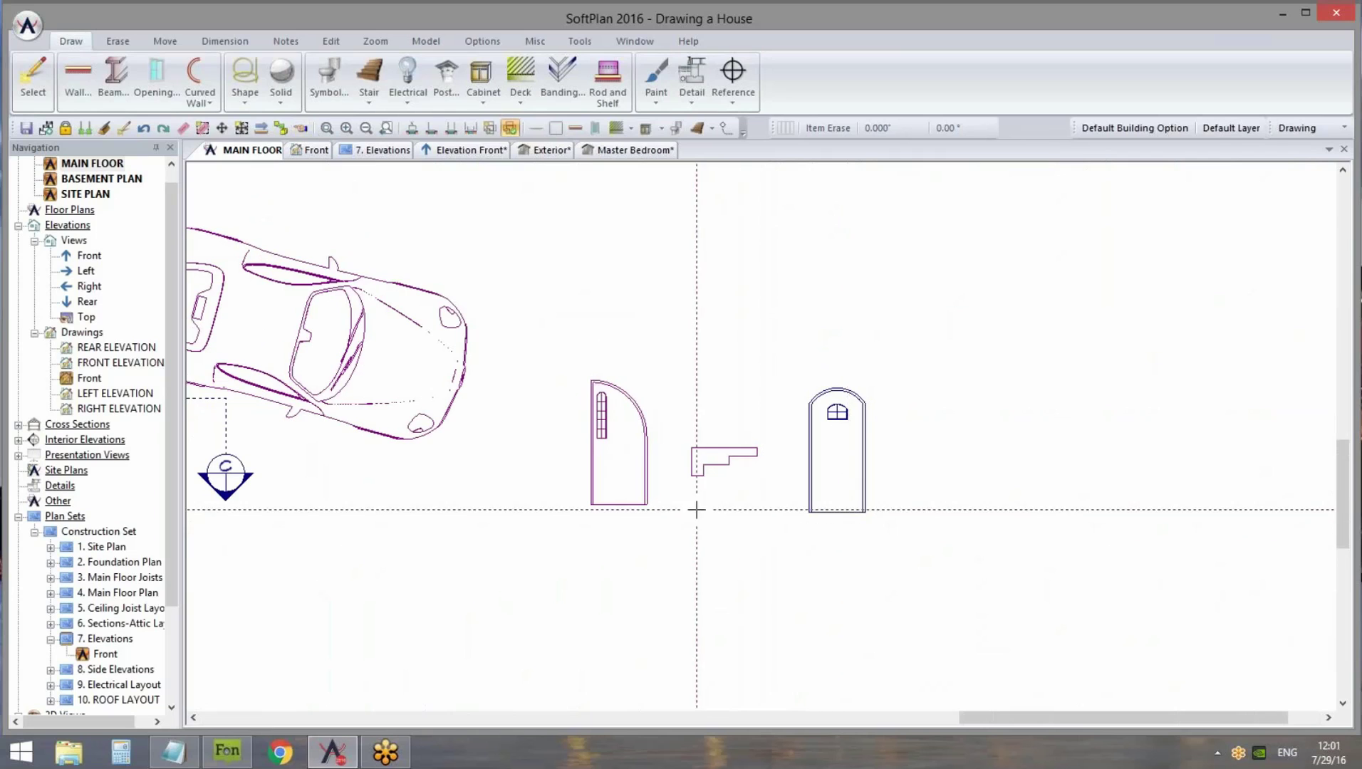
scroll(611, 477, down, 3)
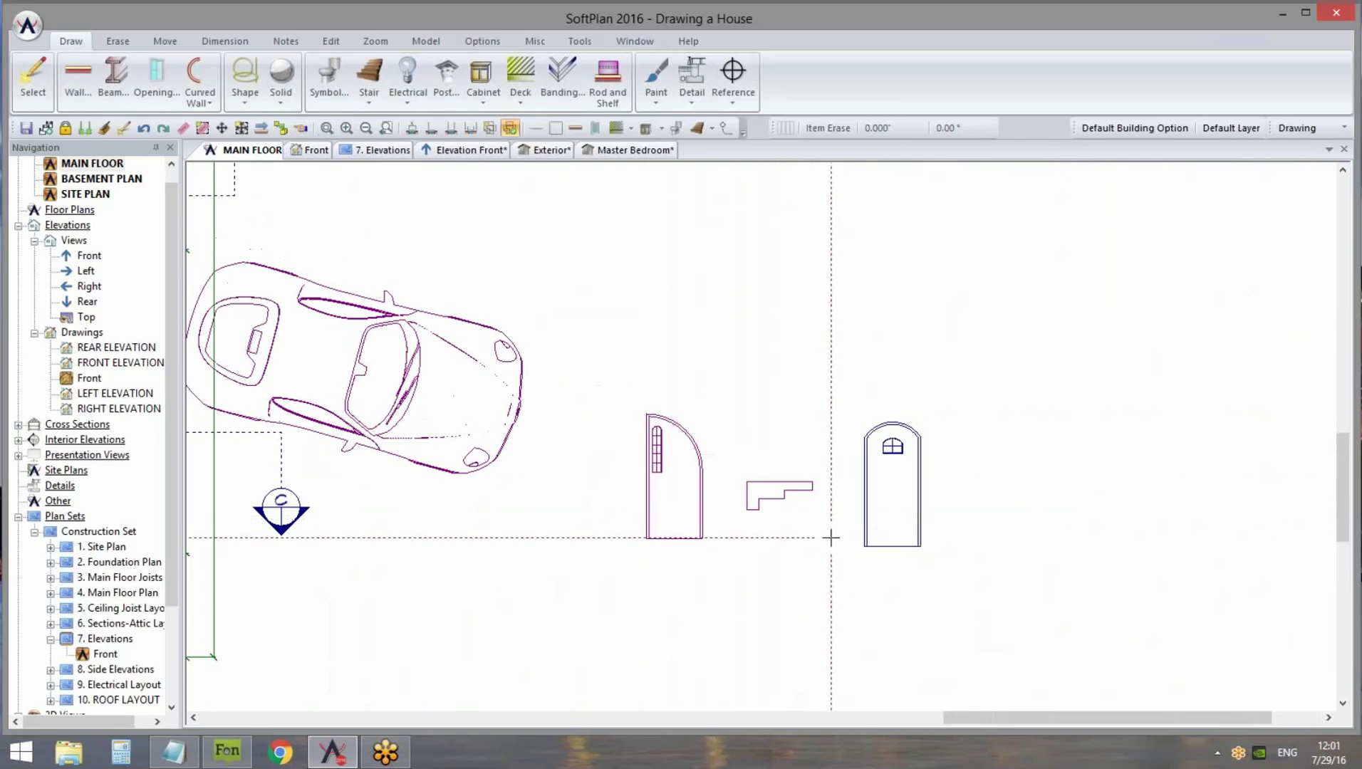
mouse_move(514, 416)
middle_down()
mouse_move(610, 419)
mouse_move(771, 482)
middle_up()
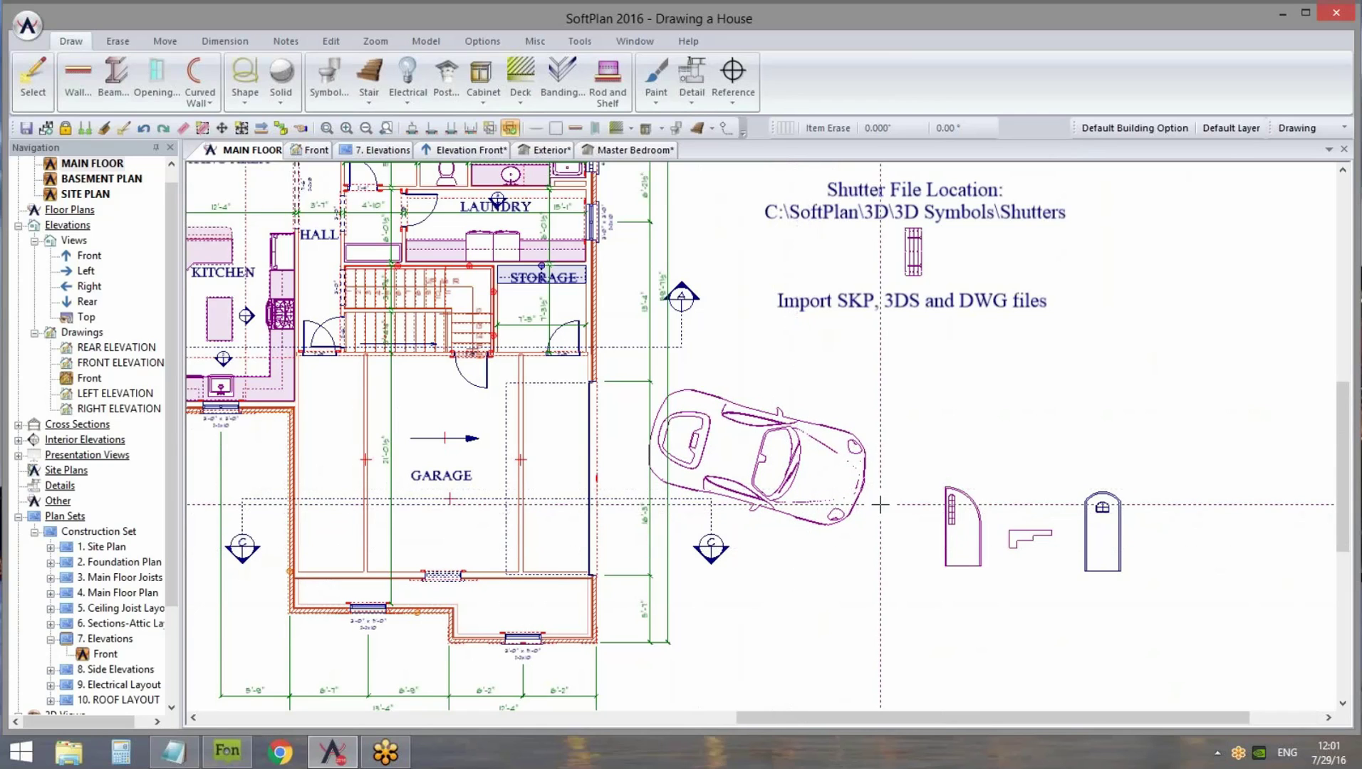
middle_drag(880, 505, 971, 514)
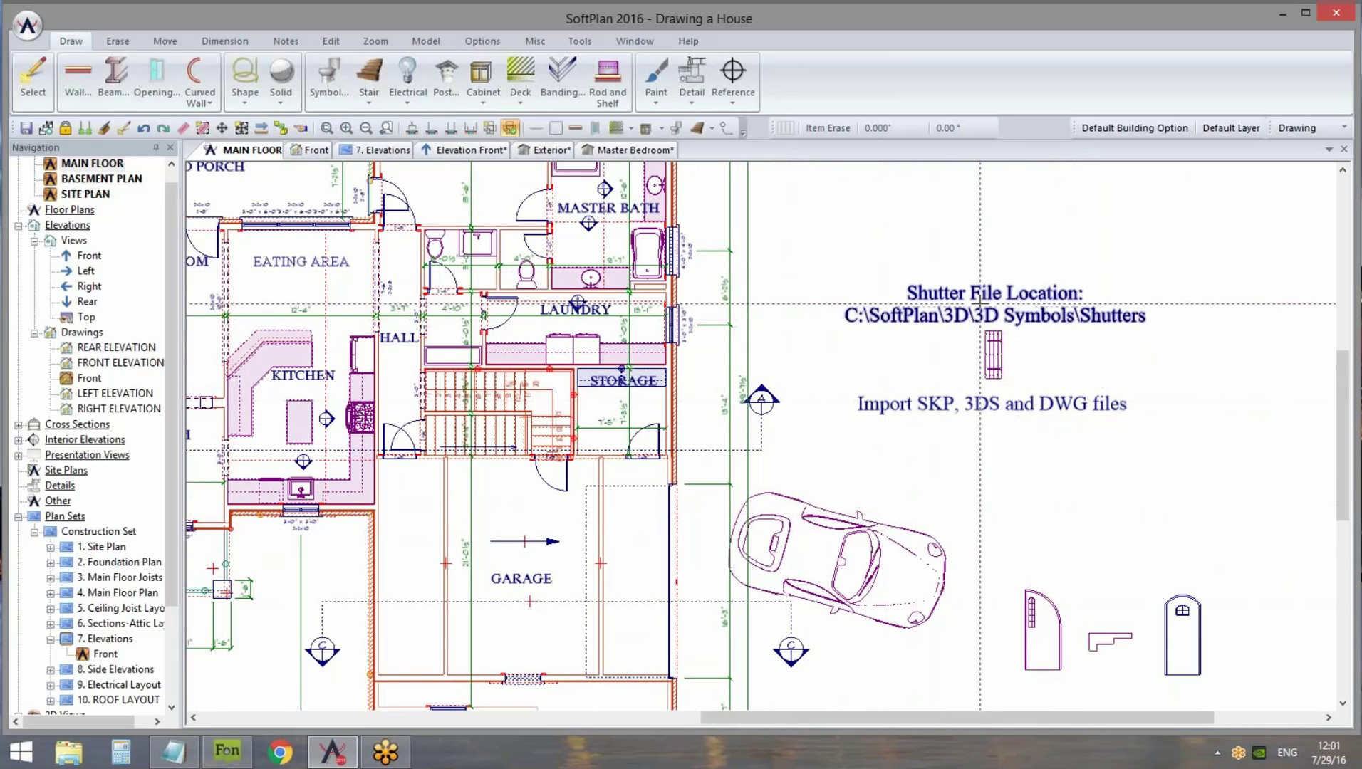
middle_drag(826, 680, 898, 493)
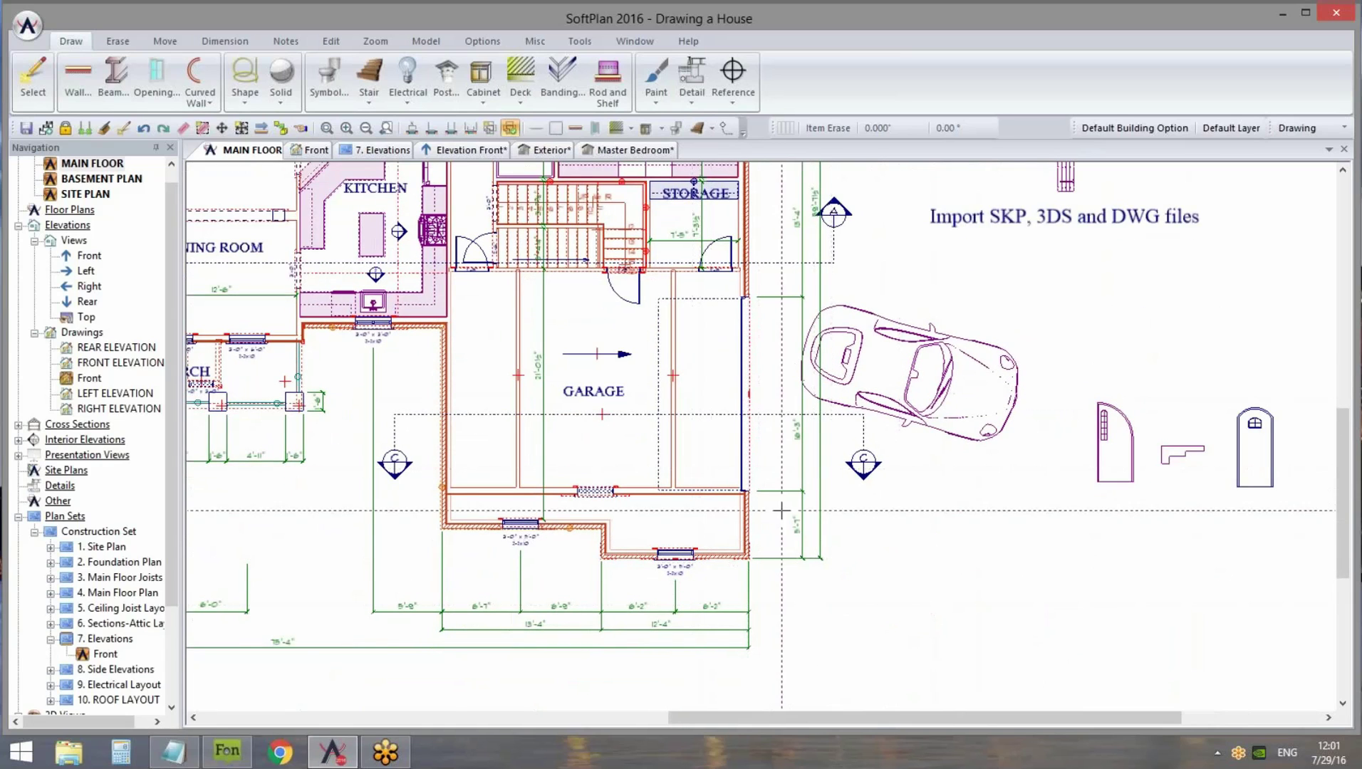
middle_drag(868, 488, 899, 563)
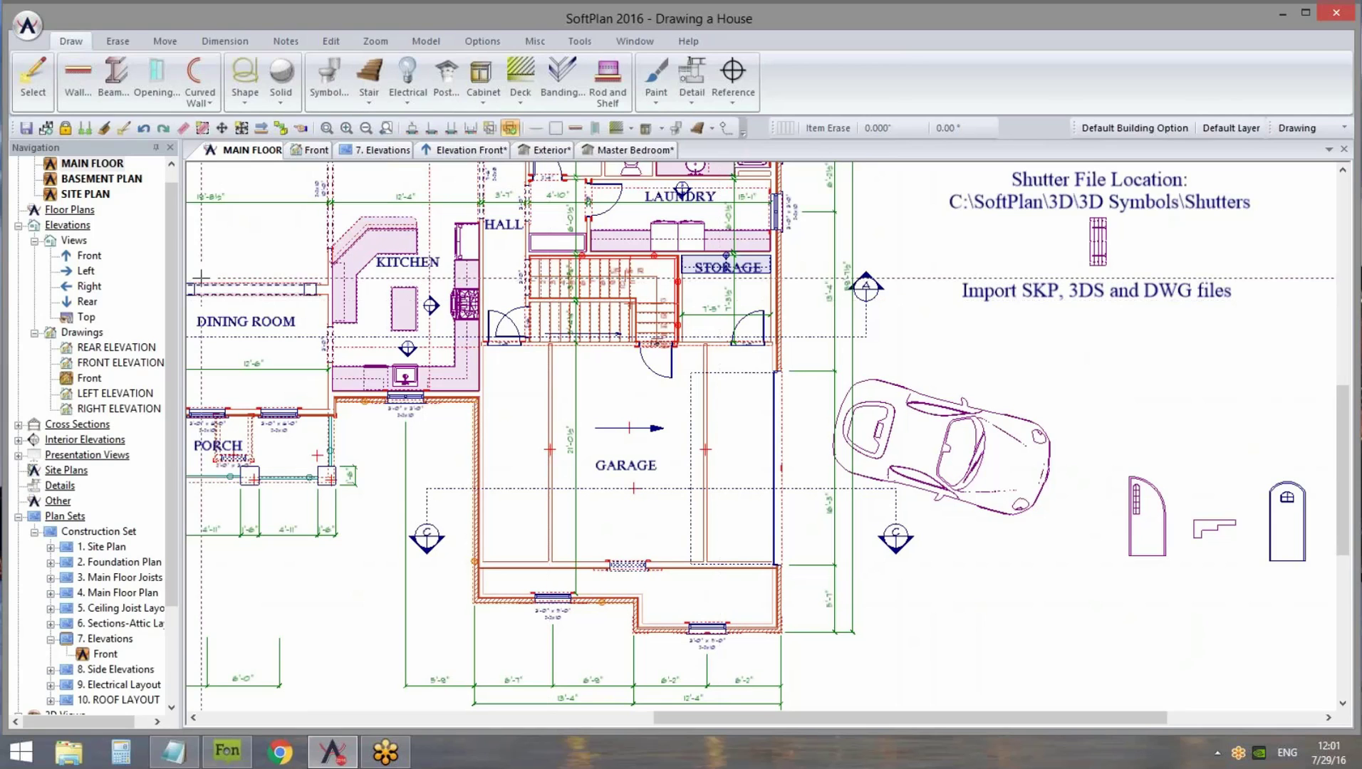
Compare the shaded front elevation on the 7. Elevations sheet with the main floor plan
click(383, 150)
scroll(580, 401, up, 5)
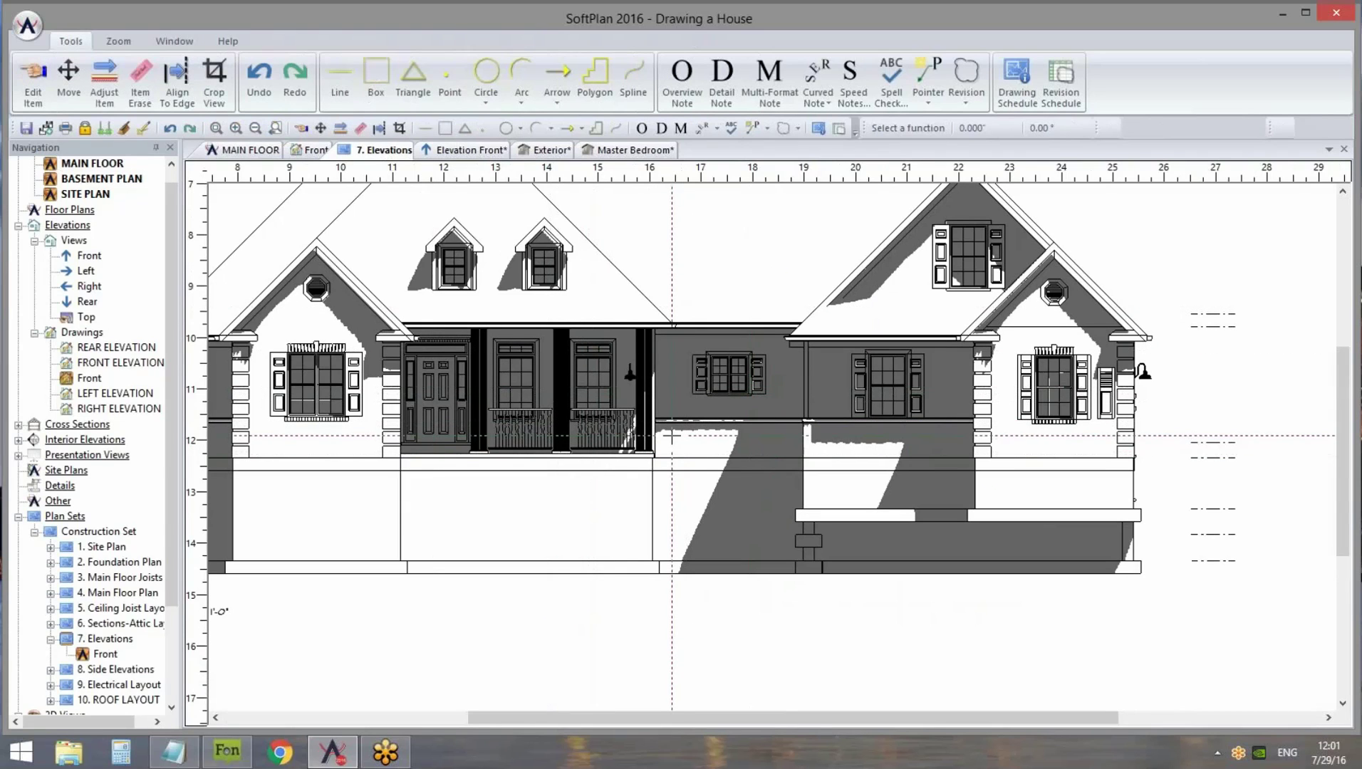
click(246, 150)
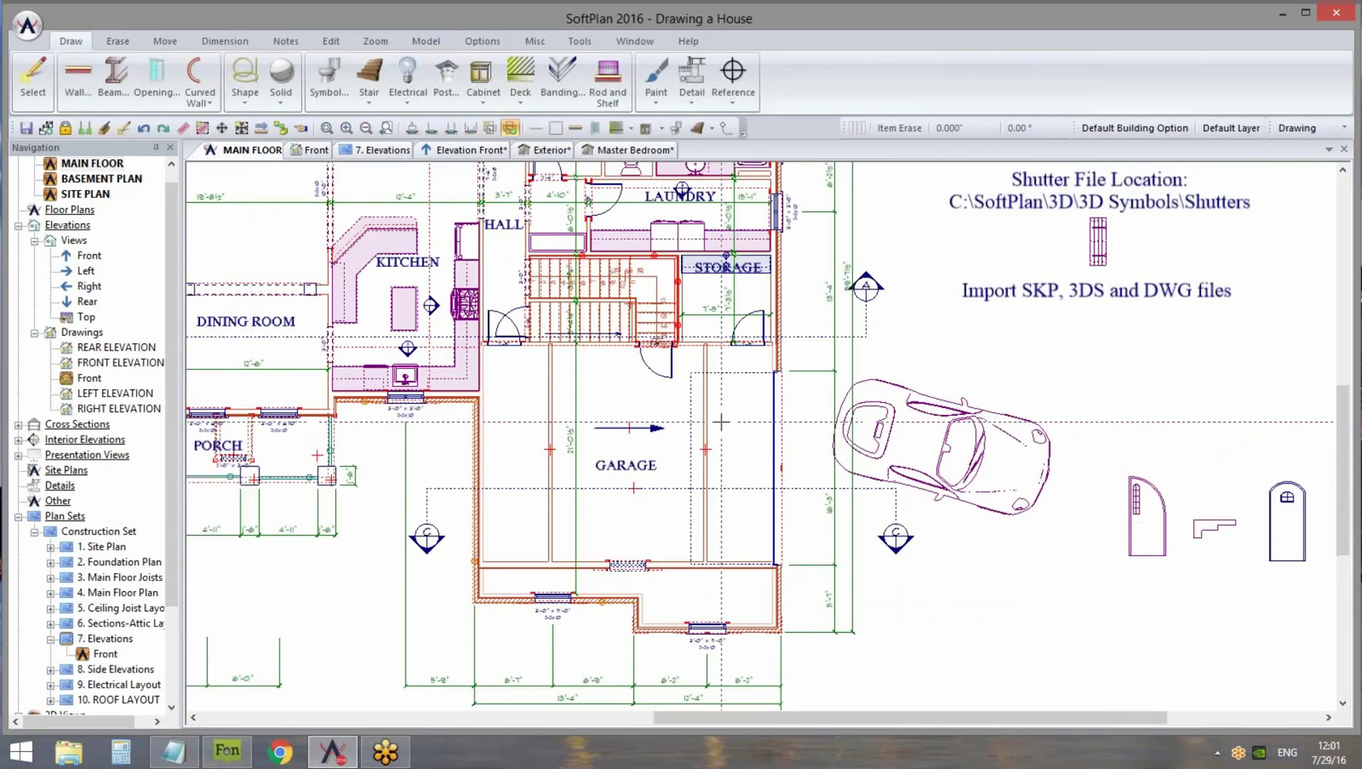
scroll(721, 422, down, 2)
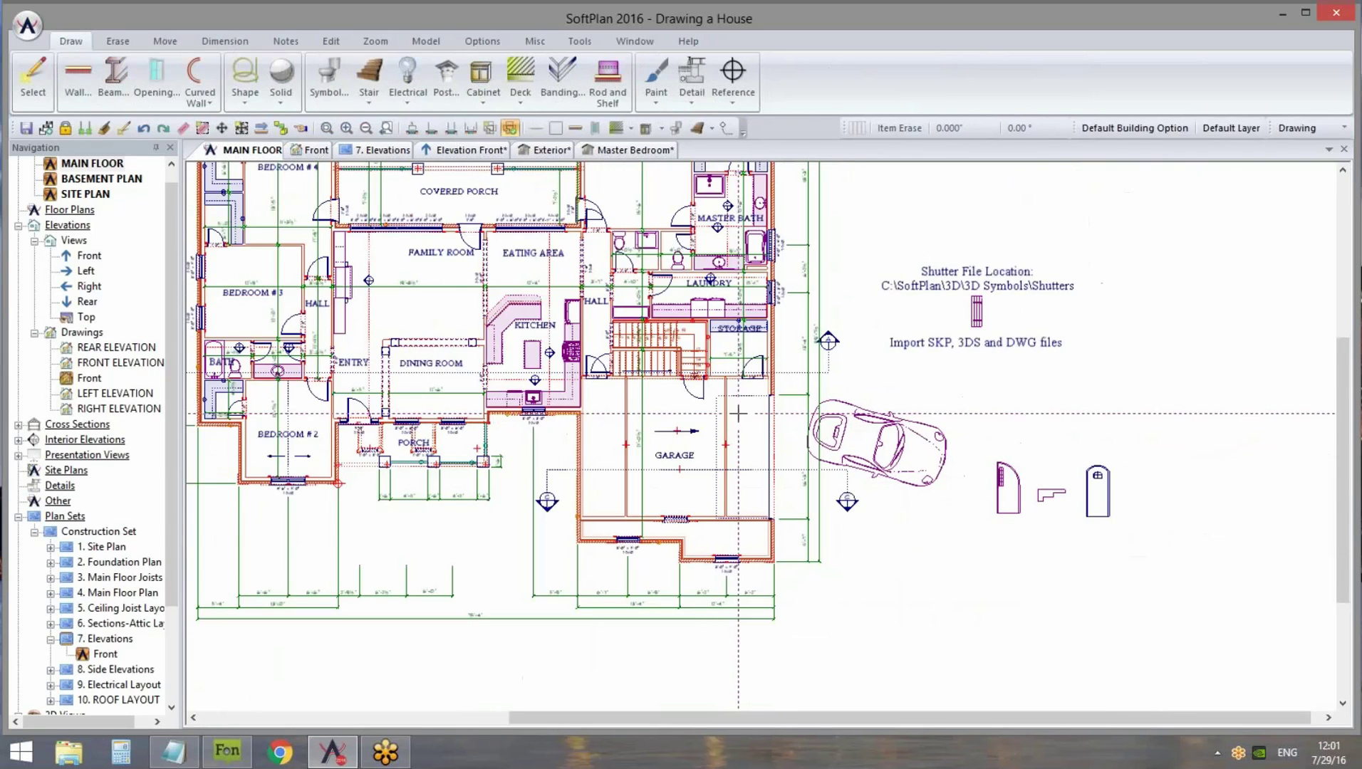
click(374, 150)
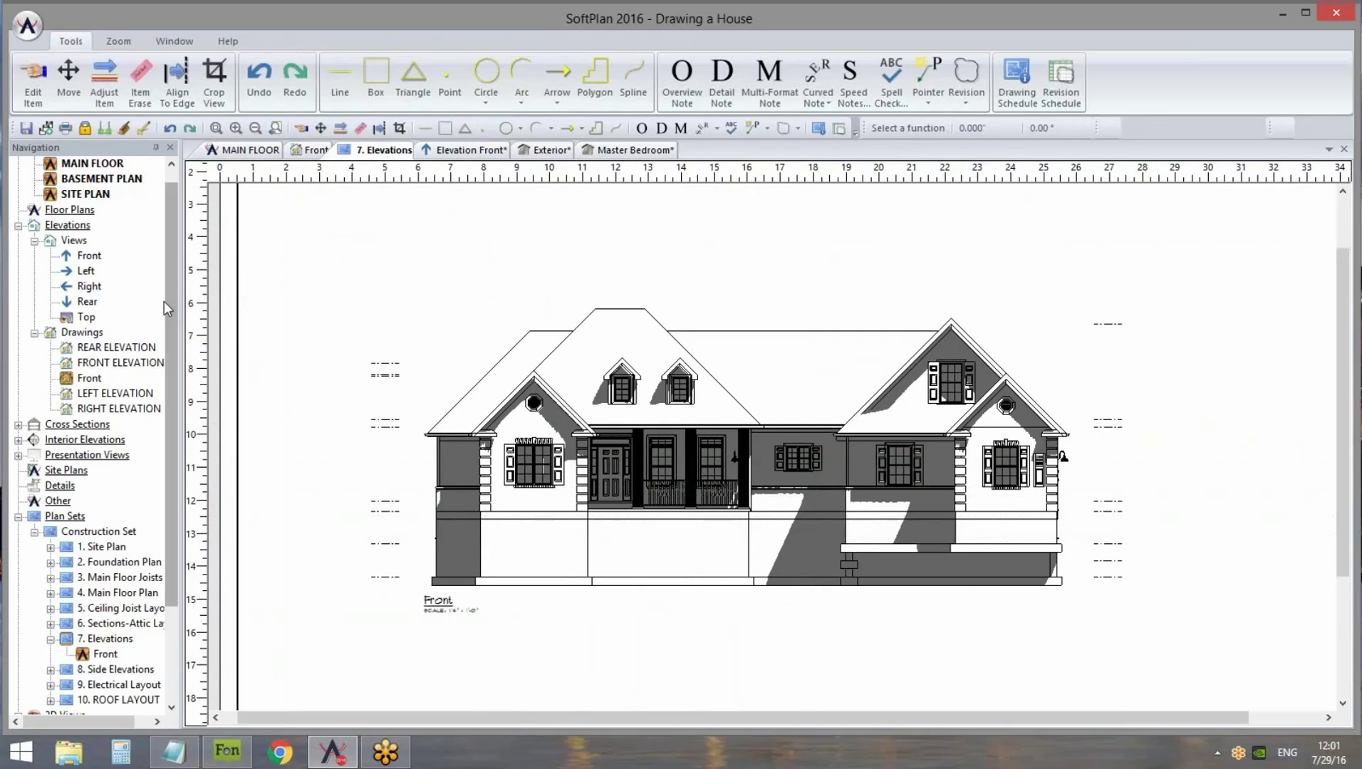
Try saving the front elevation model view as a SoftPlan drawing named Front new with Auto Paint and Save Sun Shadow Paint
click(476, 151)
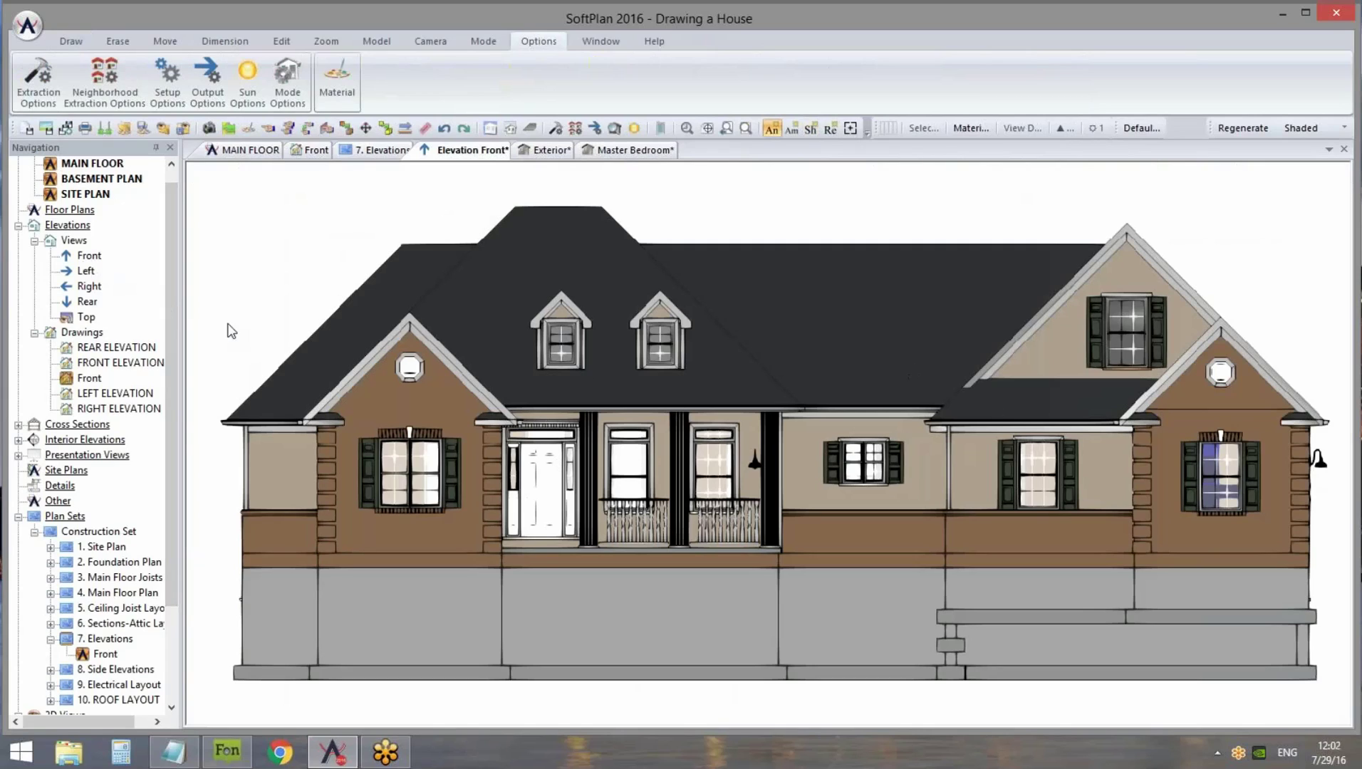
click(82, 256)
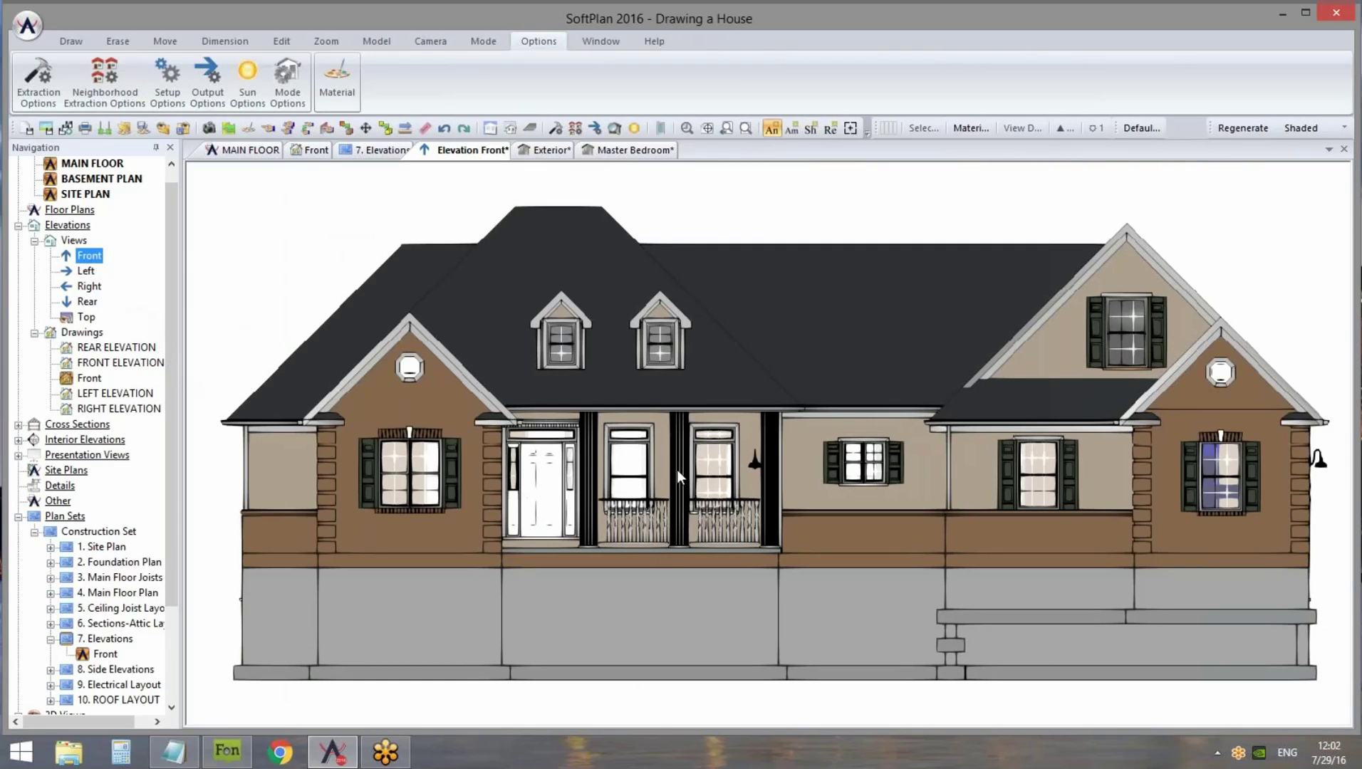
click(25, 29)
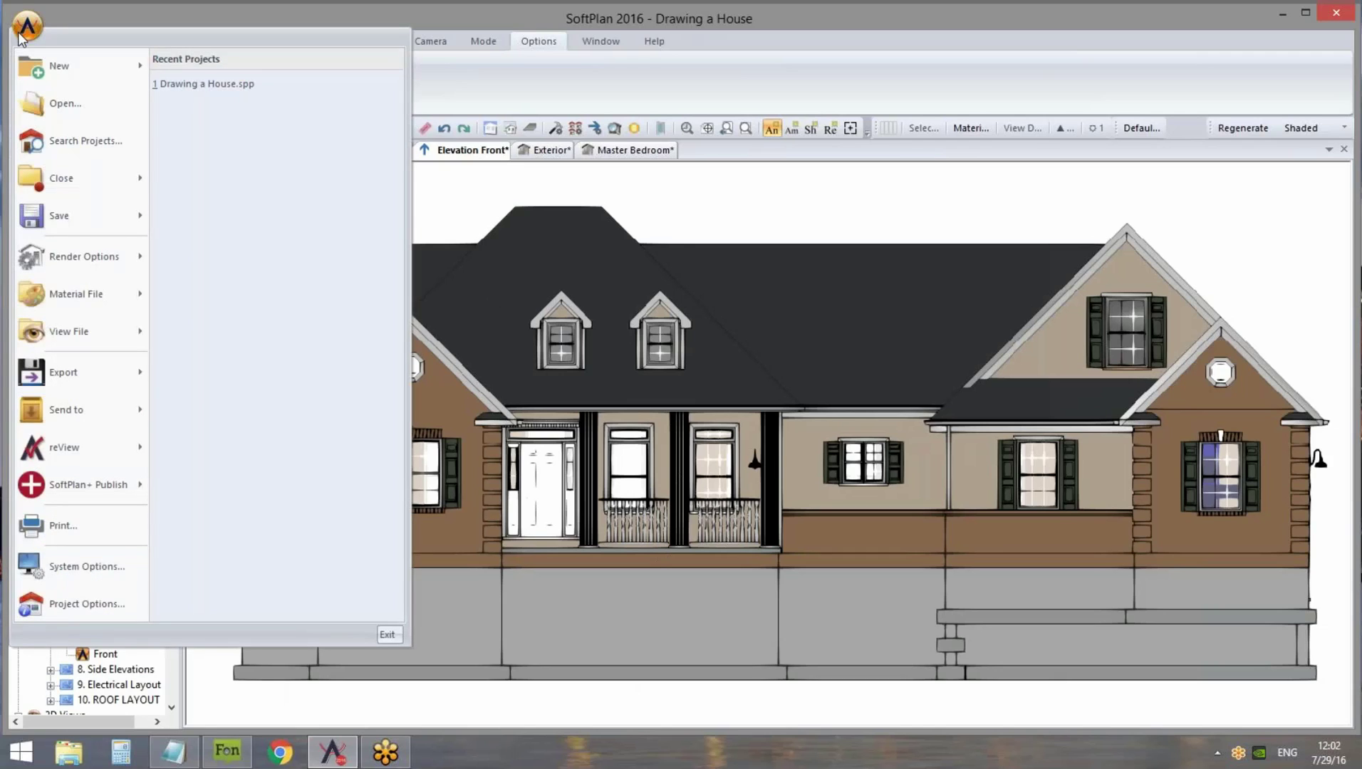
mouse_move(78, 217)
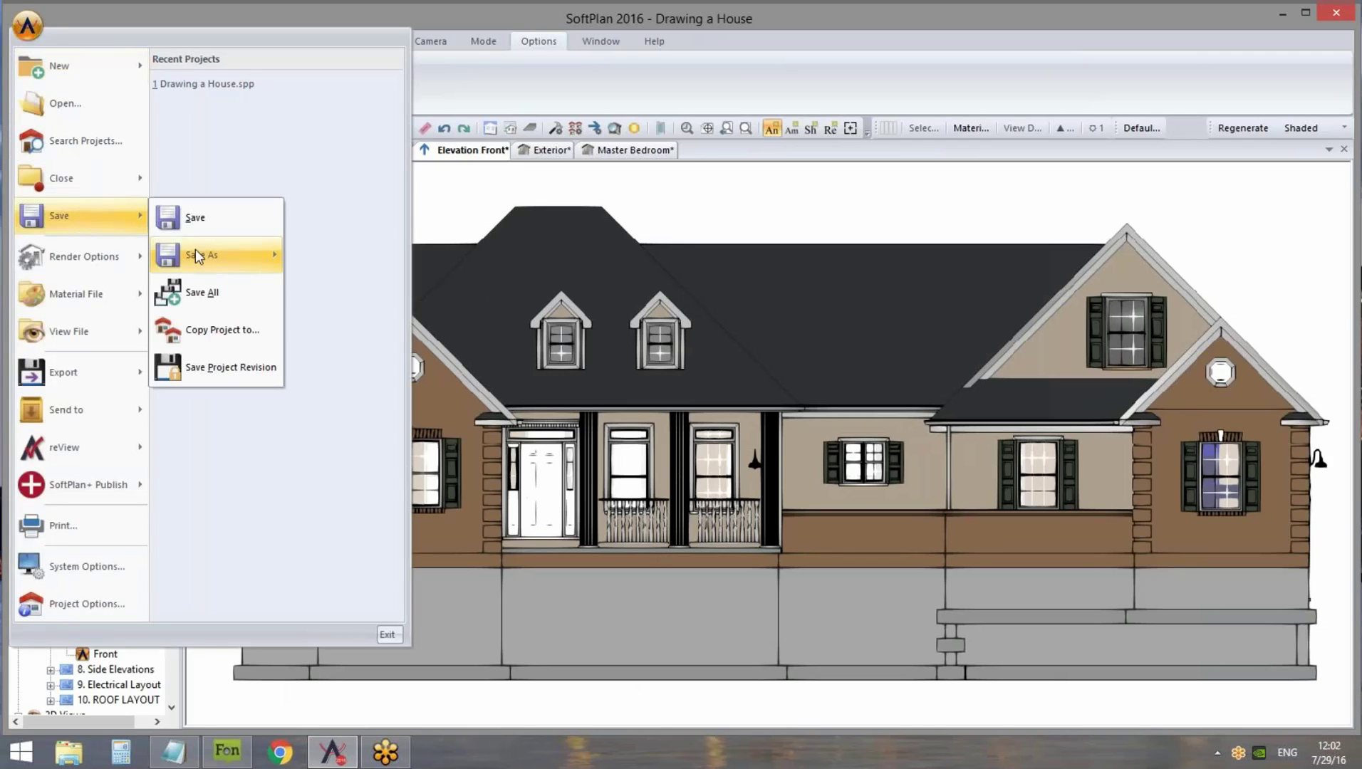
mouse_move(199, 253)
click(342, 258)
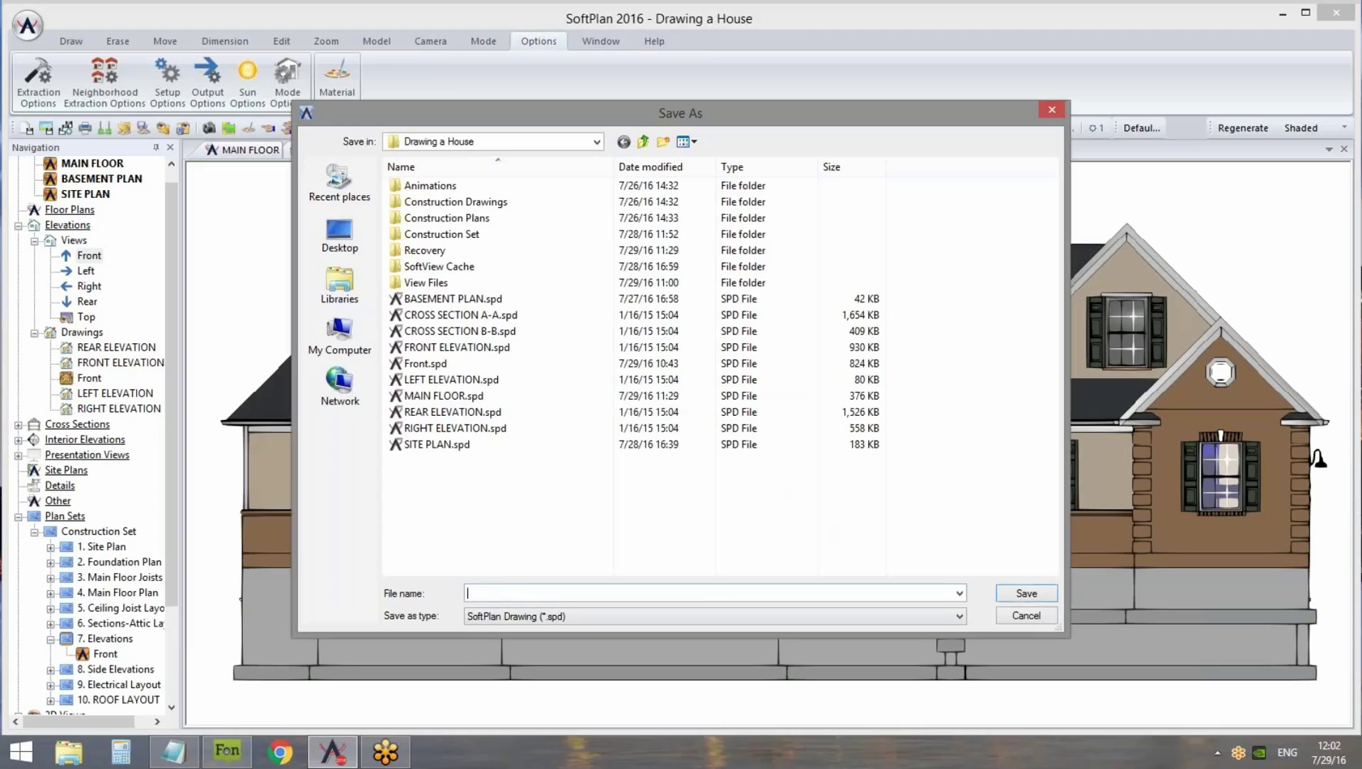
text(Front new)
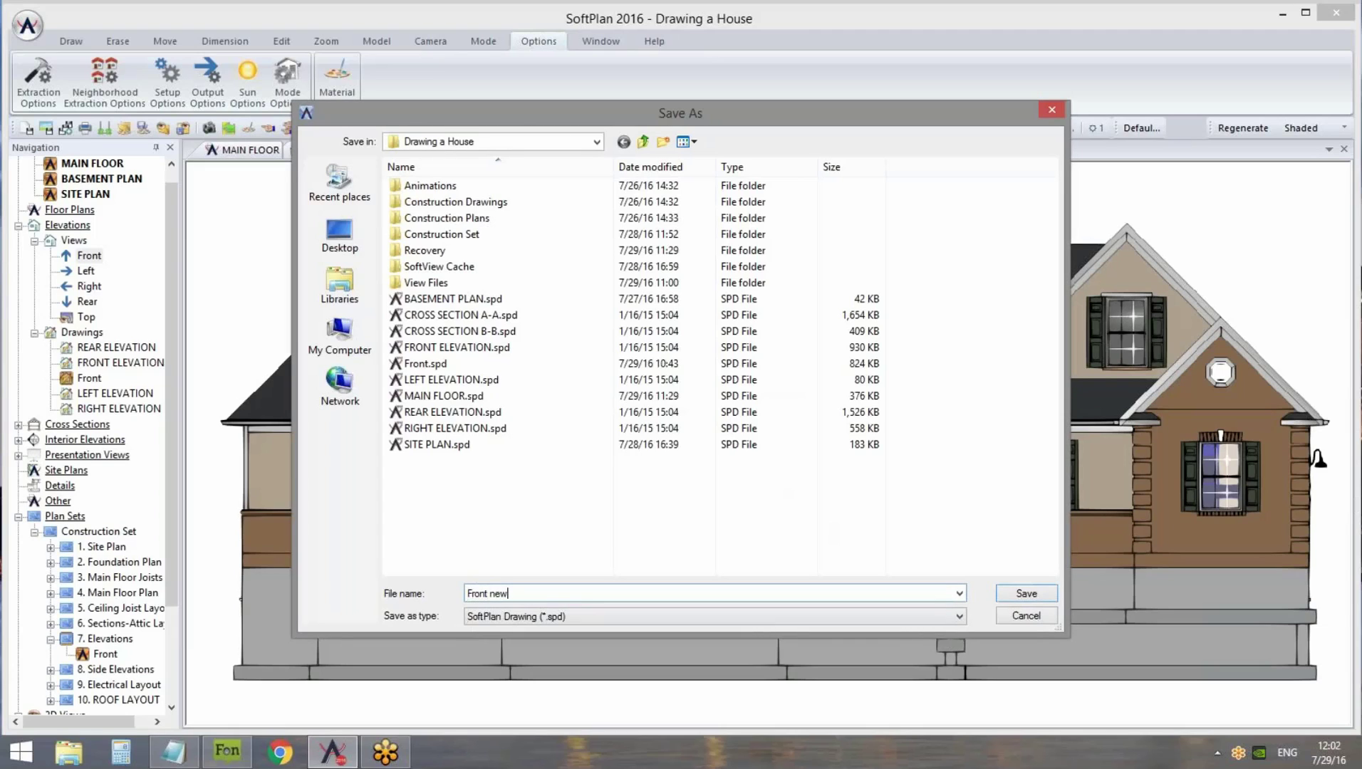
click(1034, 595)
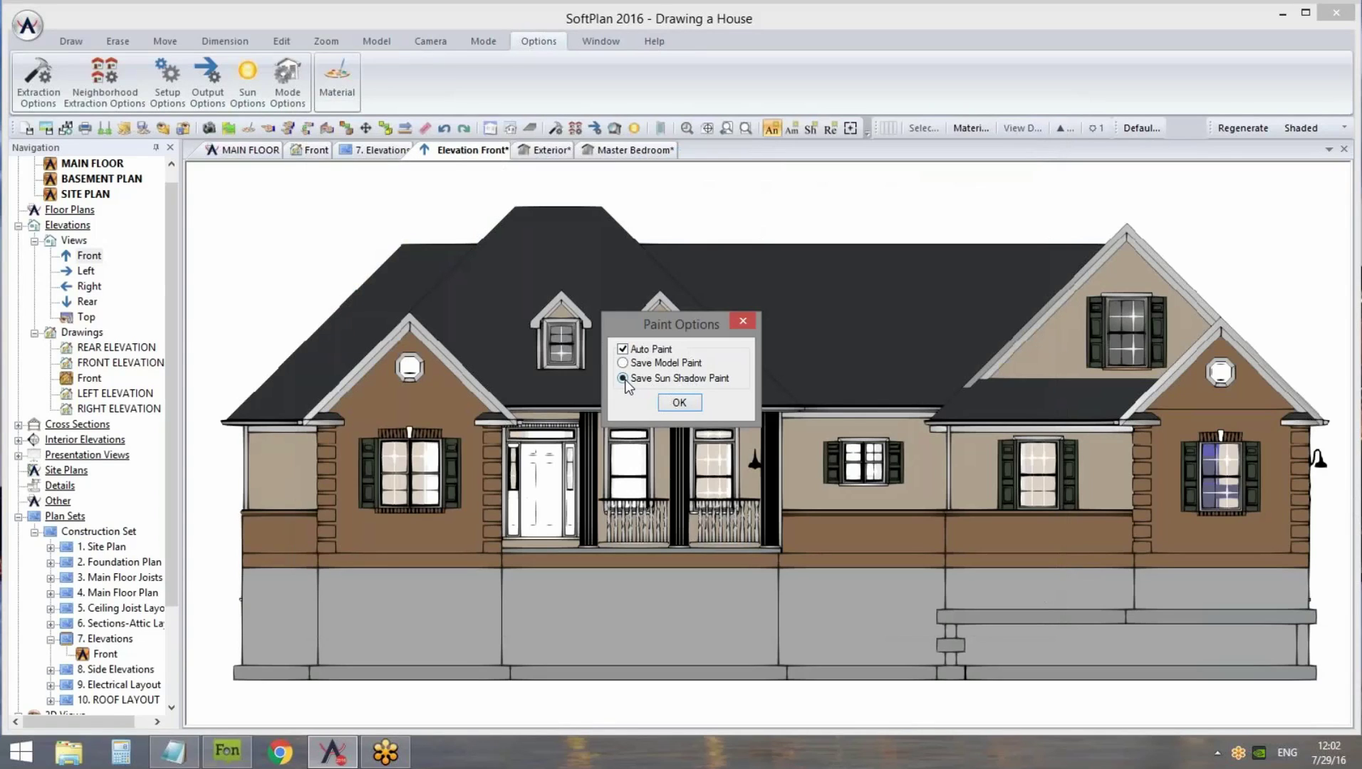
click(689, 403)
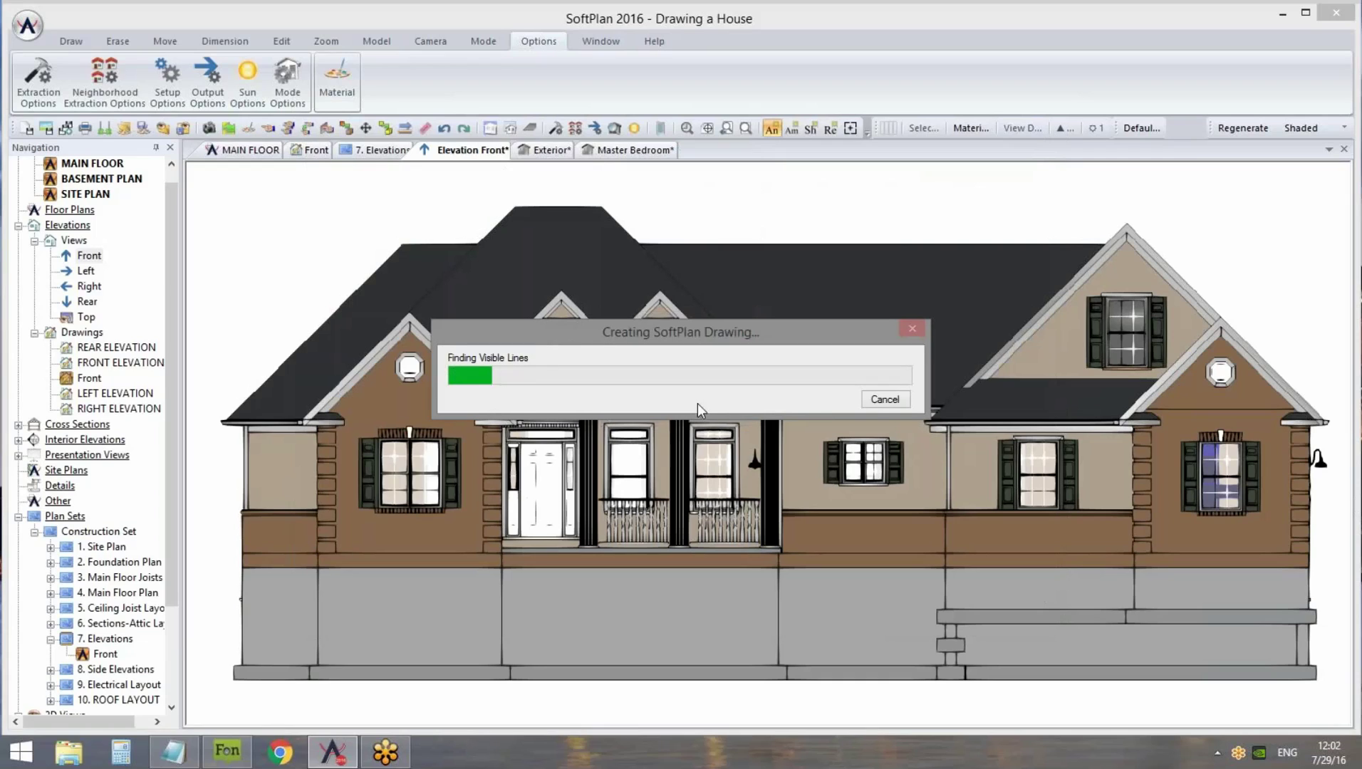
click(885, 400)
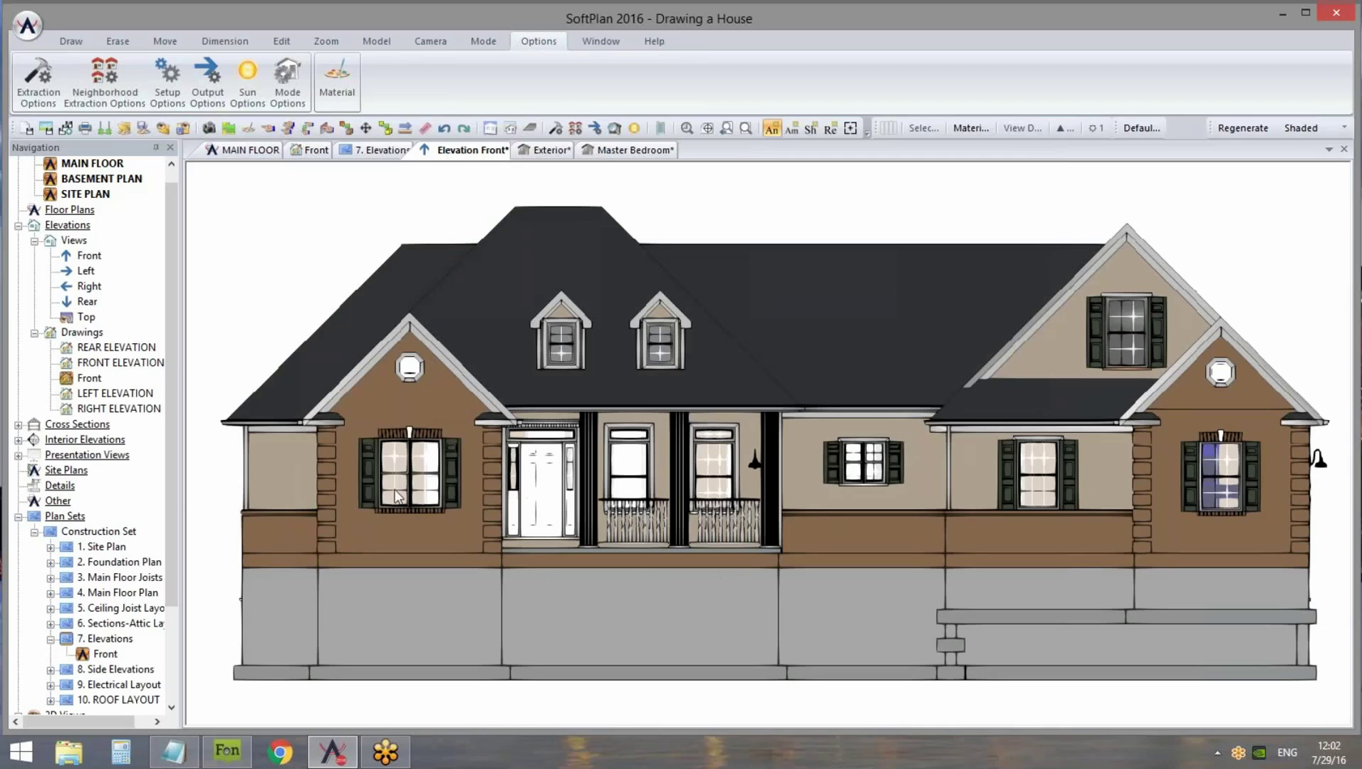
Open the existing Front elevation drawing and examine its sun shadows
double_click(89, 378)
scroll(851, 410, up, 5)
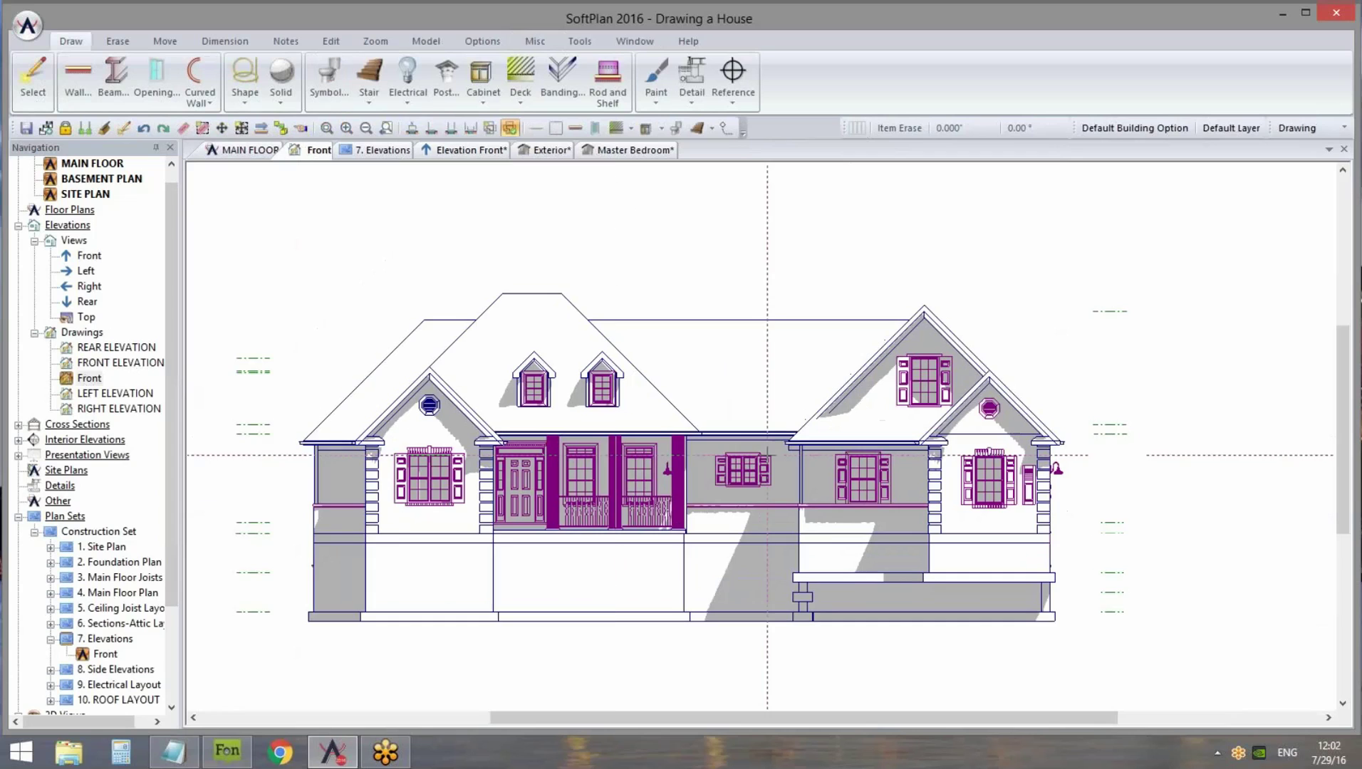
middle_drag(824, 453, 768, 557)
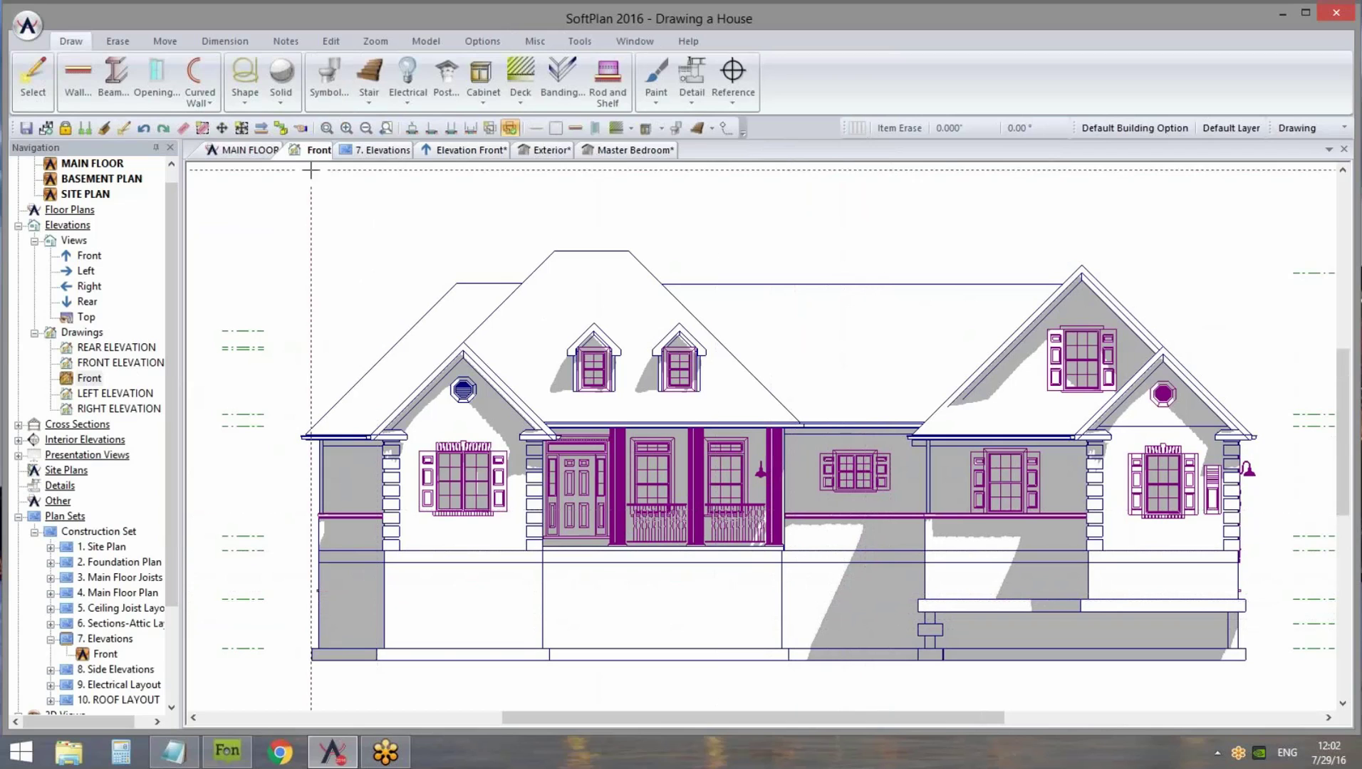
Review how the front elevation is placed on the 7. Elevations sheet of the Construction Set
click(379, 150)
click(251, 150)
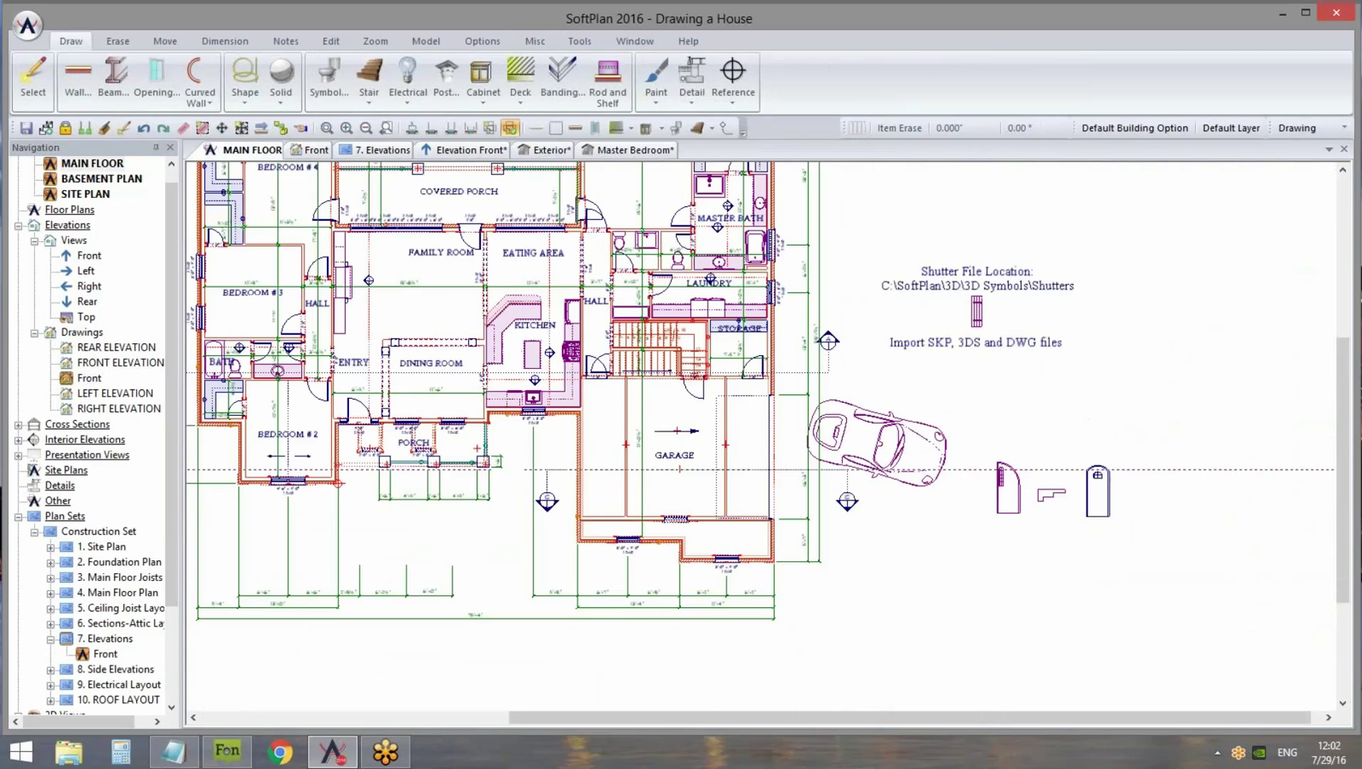
click(385, 149)
scroll(812, 524, up, 3)
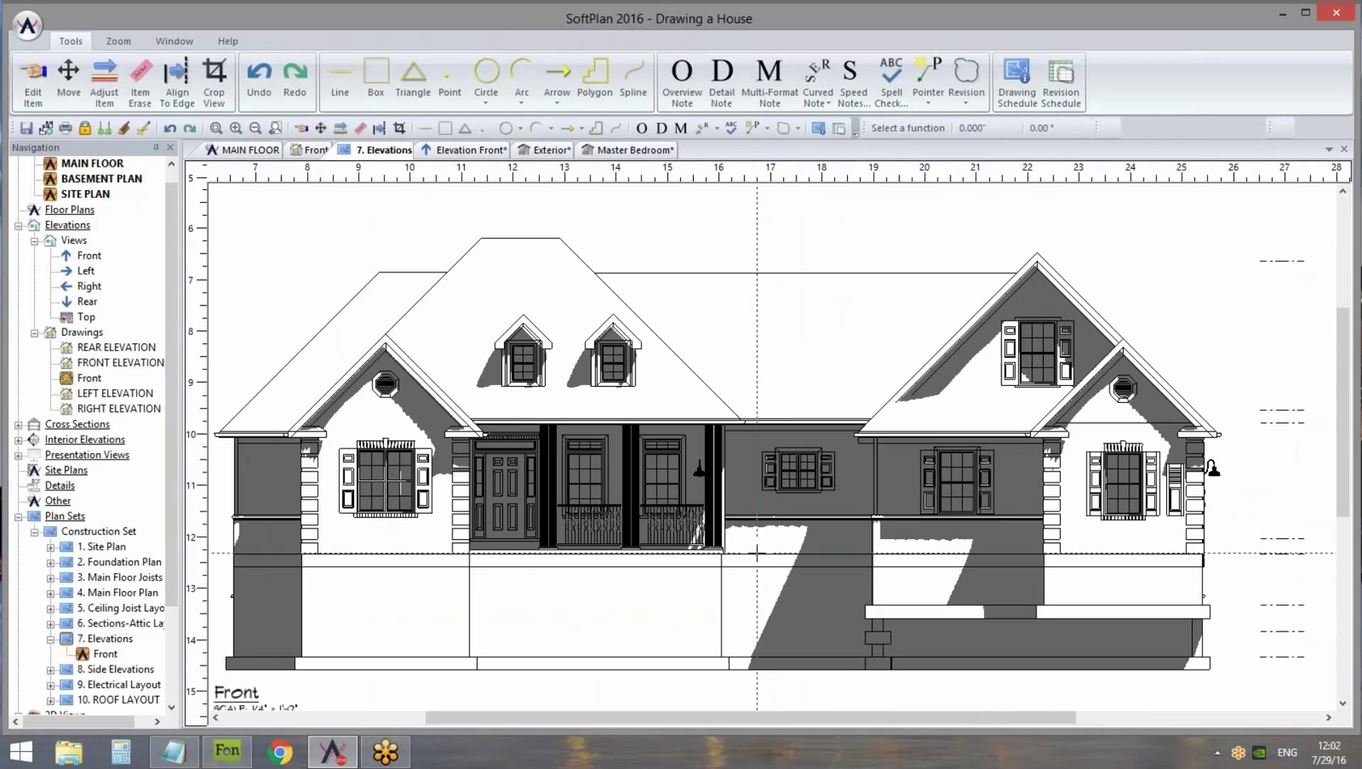
scroll(756, 553, down, 4)
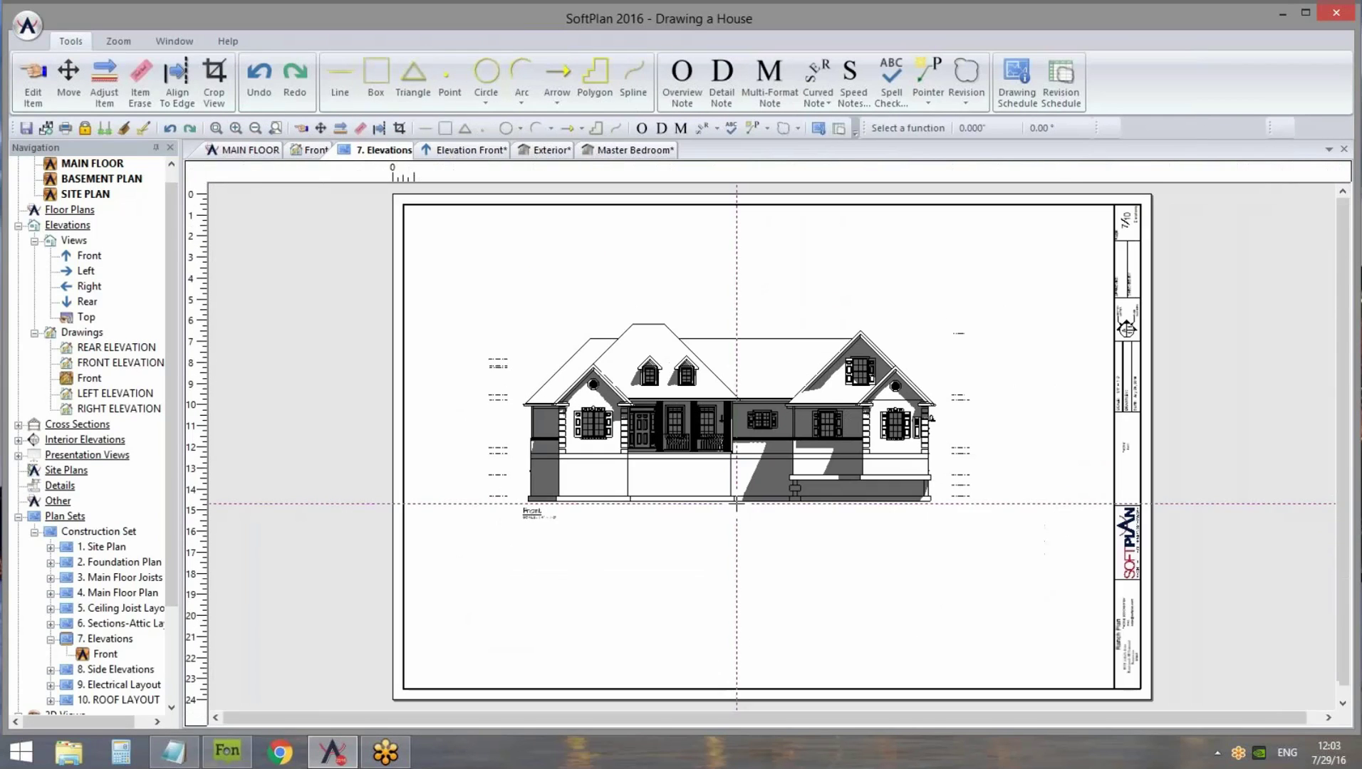
click(94, 640)
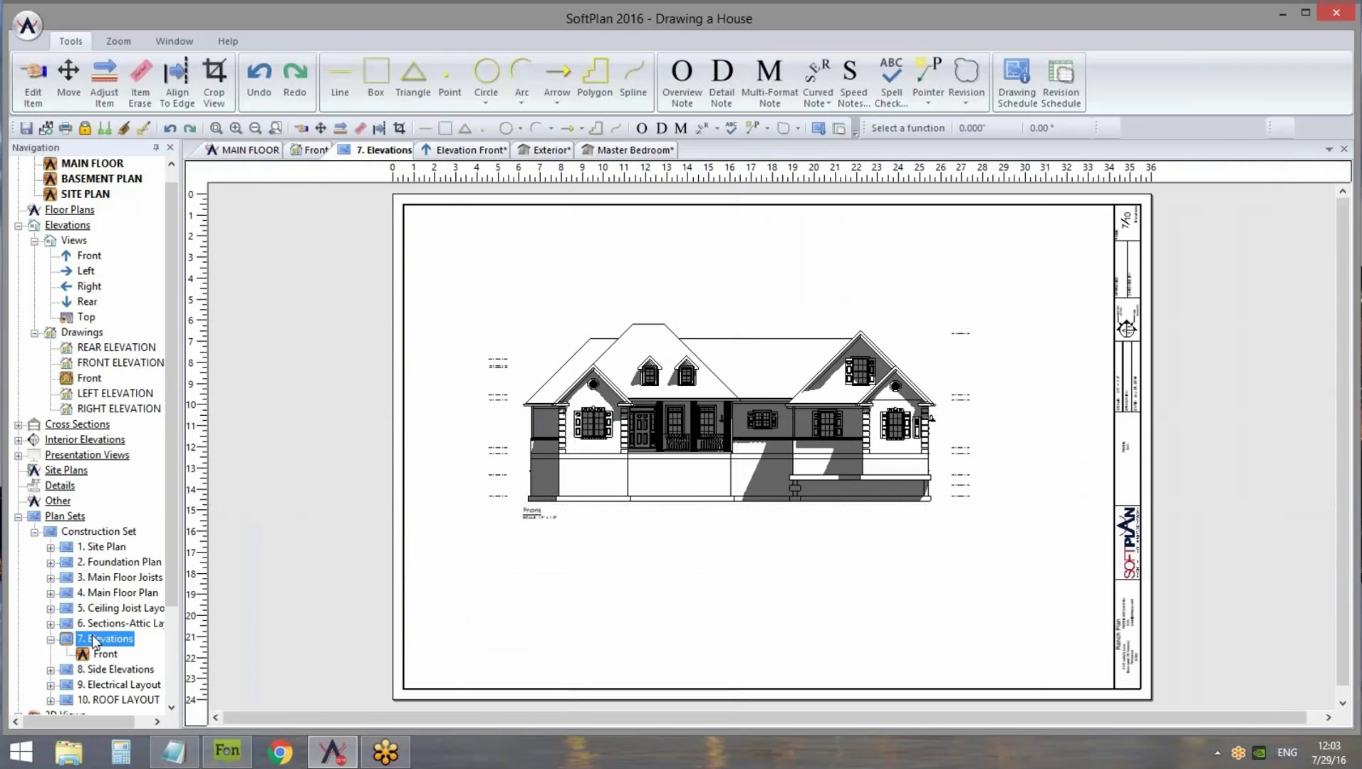
Inspect the paint and layer properties of the sun shadow below the small window in the Front elevation drawing
click(321, 151)
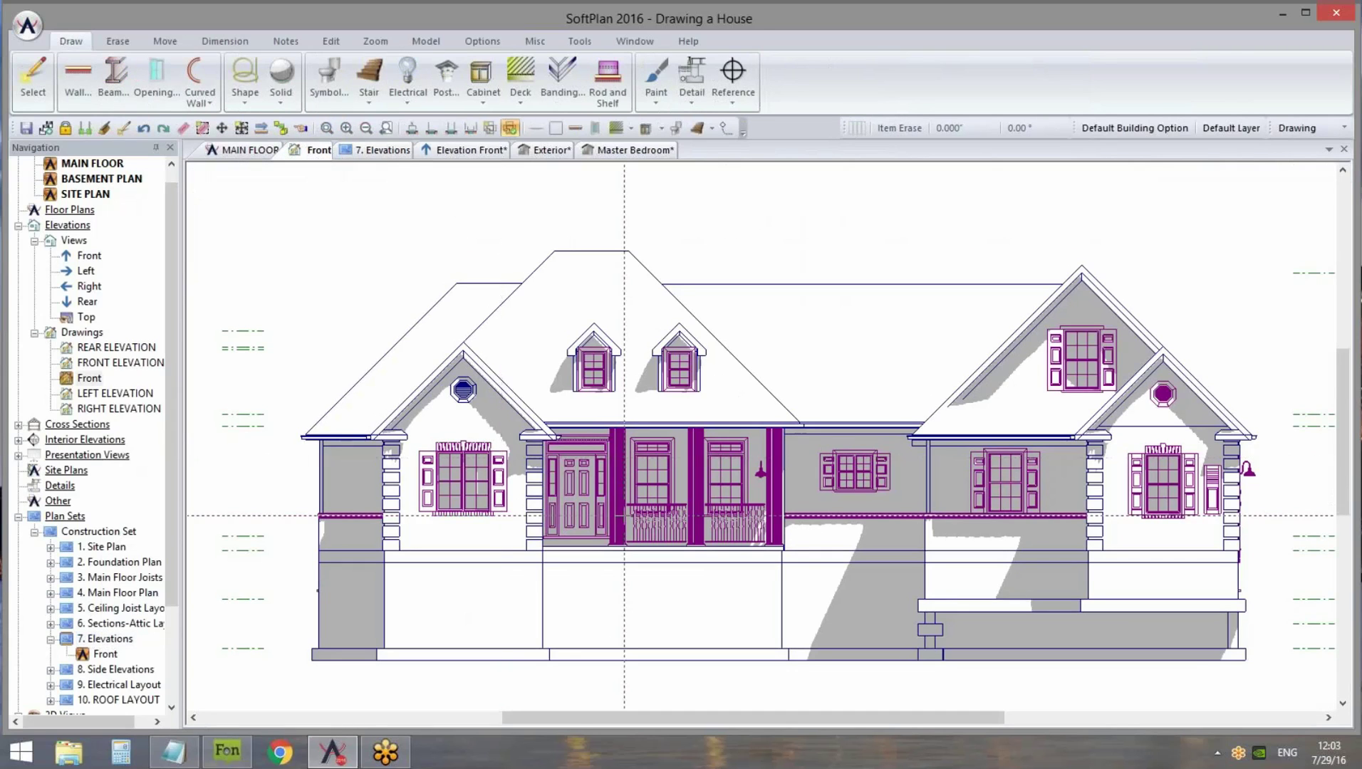
scroll(625, 515, up, 2)
right_click(795, 484)
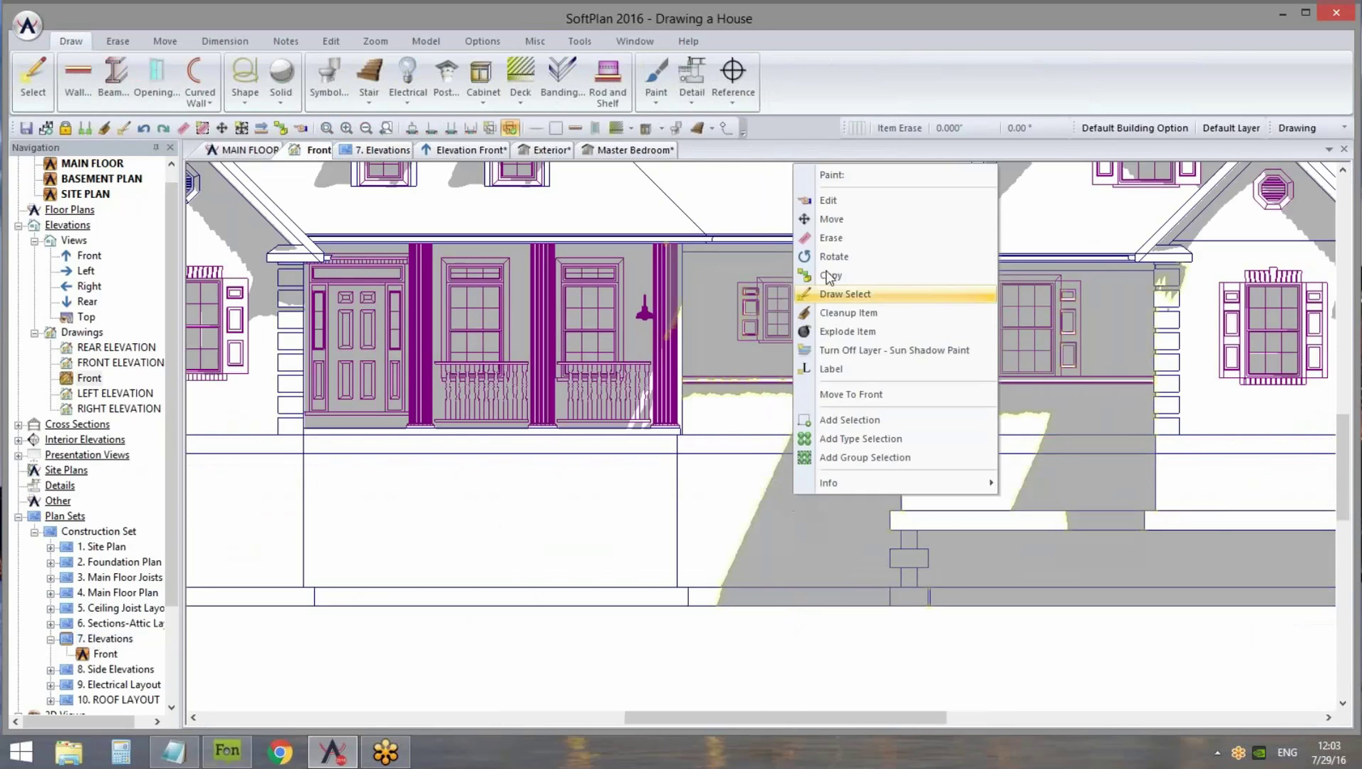
click(848, 204)
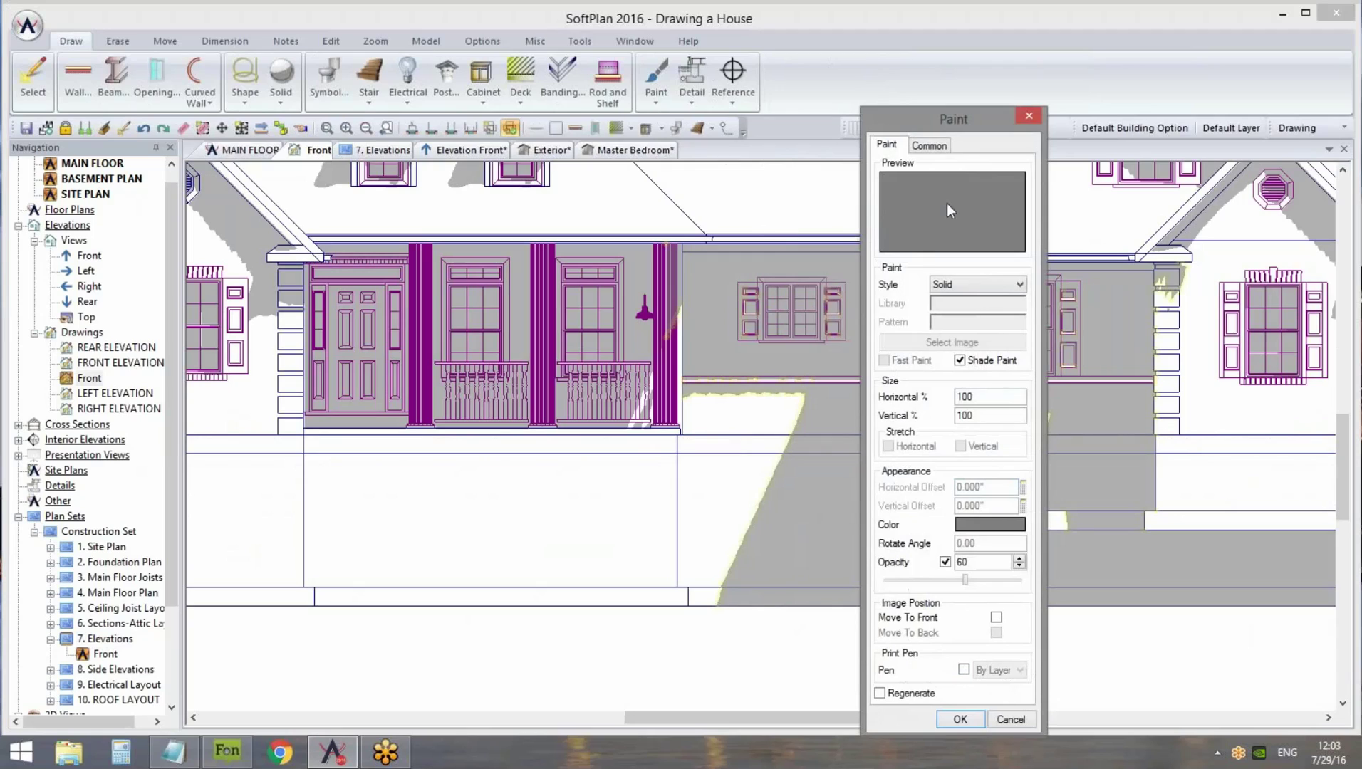
click(929, 146)
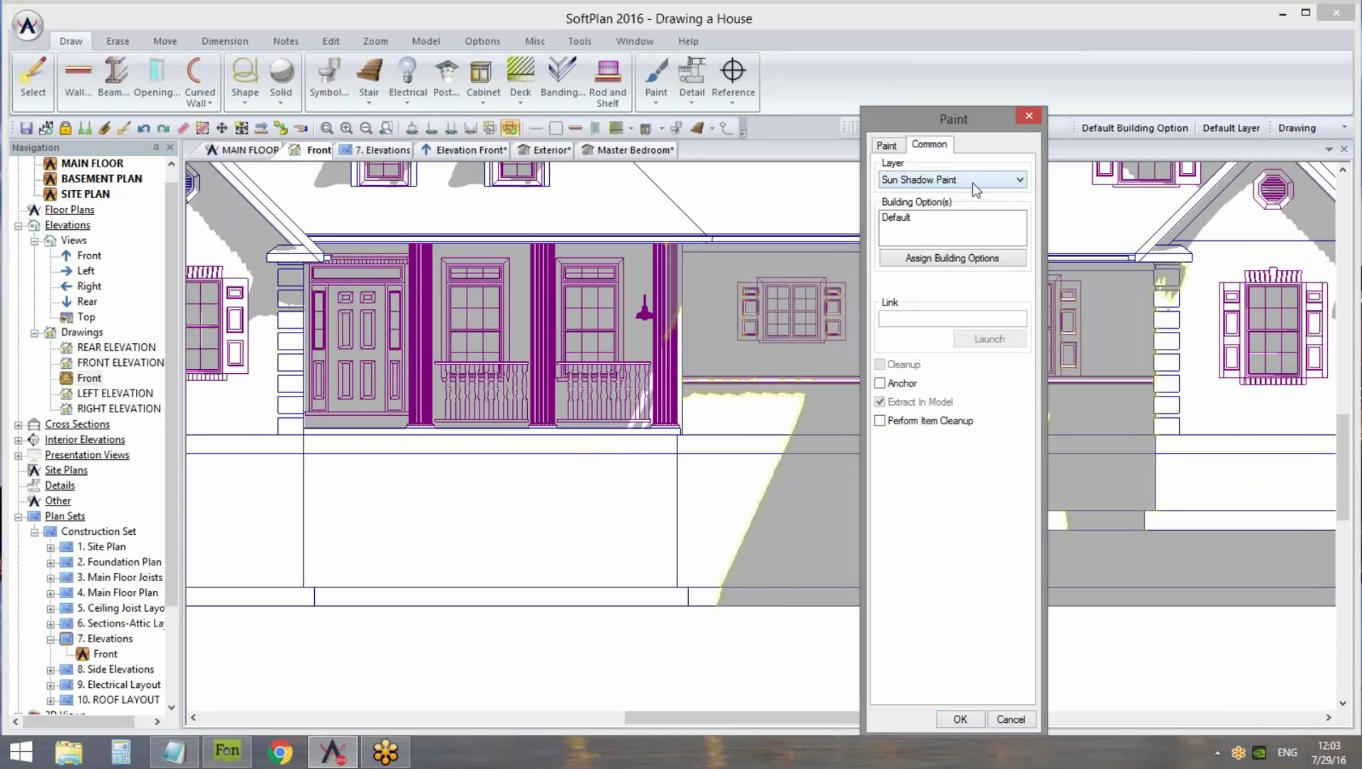
click(1017, 712)
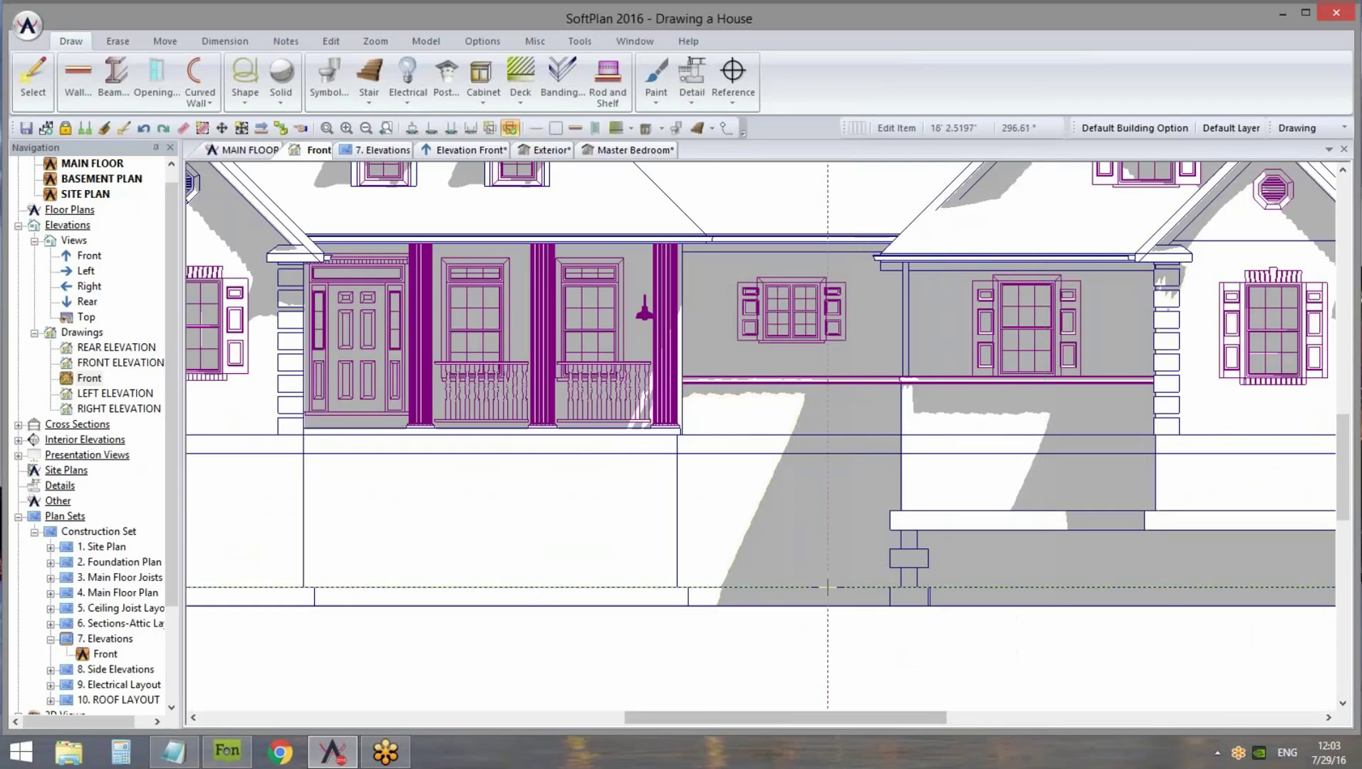
Assign pen 16 to the Sun Shadow Paint layer in the Front drawing's layer setup
scroll(526, 233, down, 3)
middle_drag(600, 299, 632, 374)
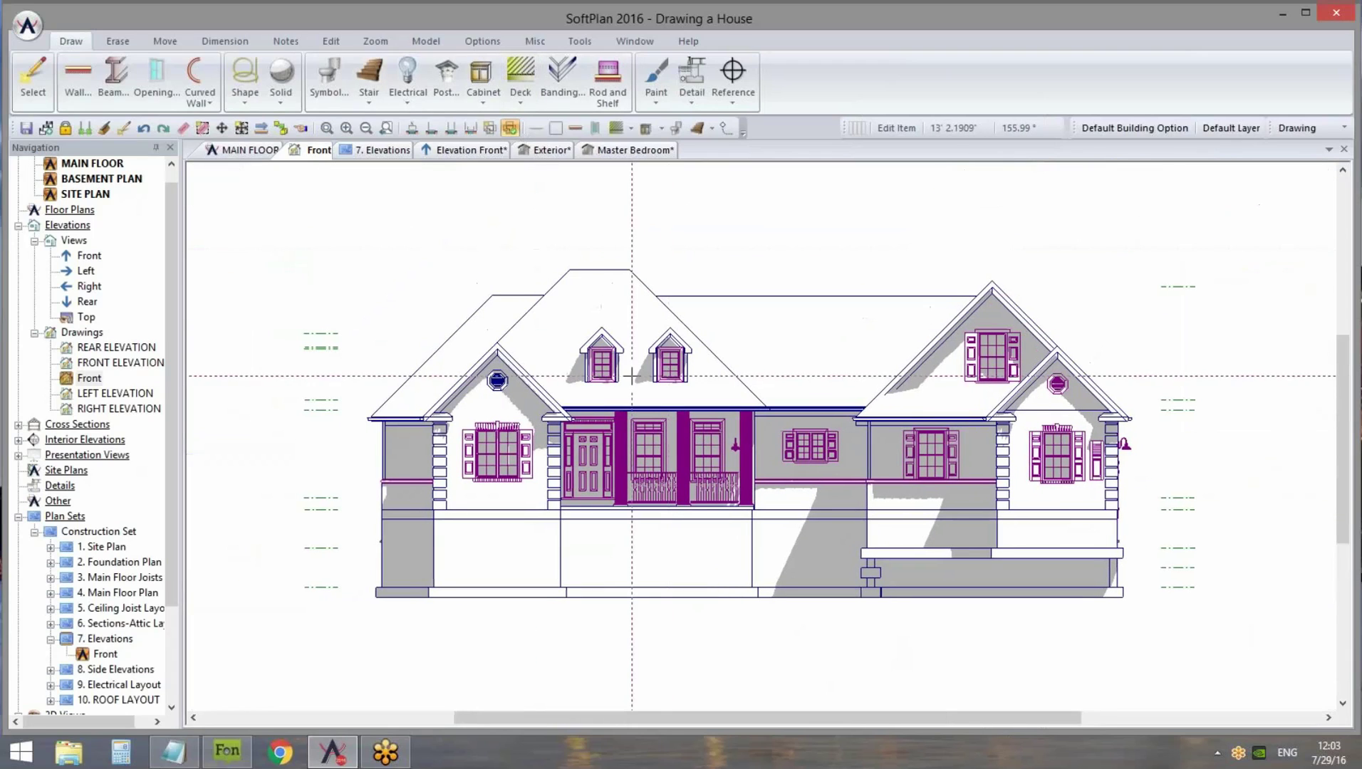
click(488, 42)
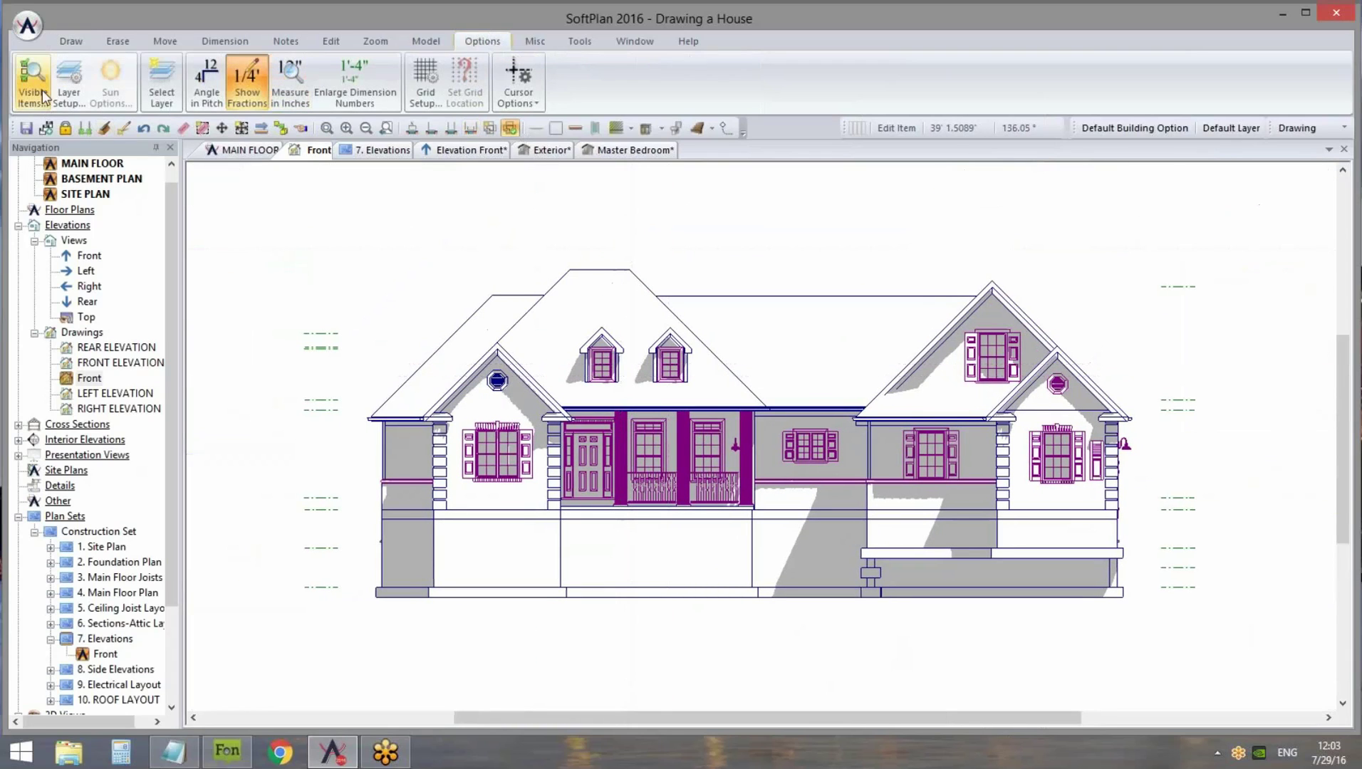
click(69, 80)
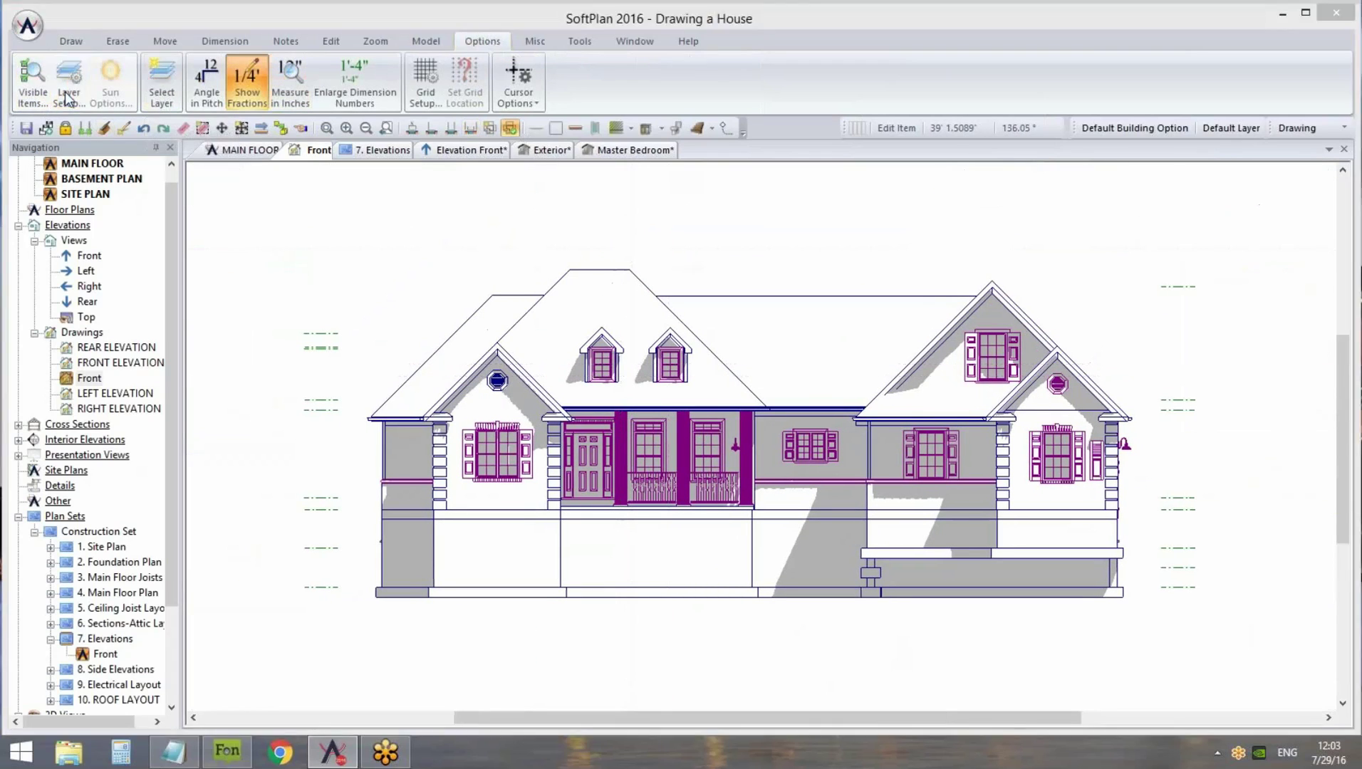
drag(1275, 196, 1271, 416)
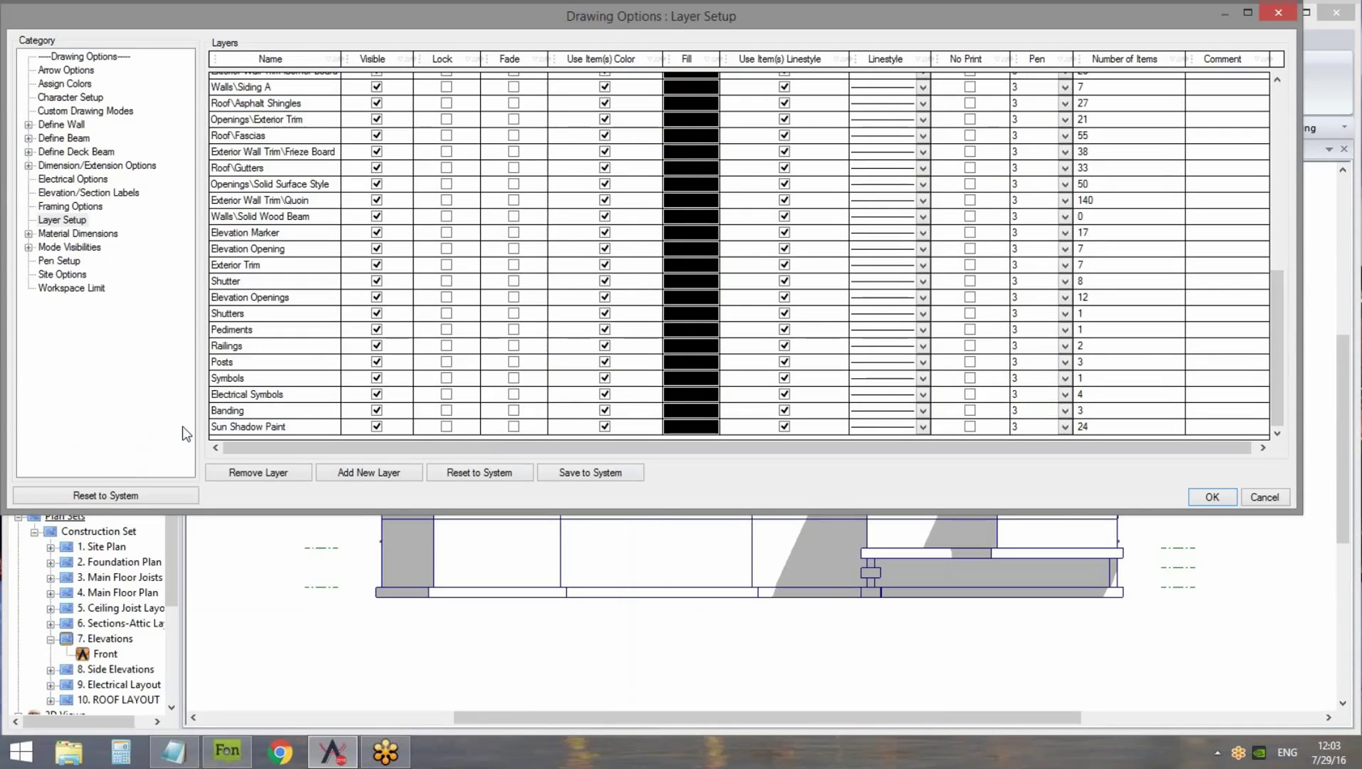
click(254, 428)
click(1064, 427)
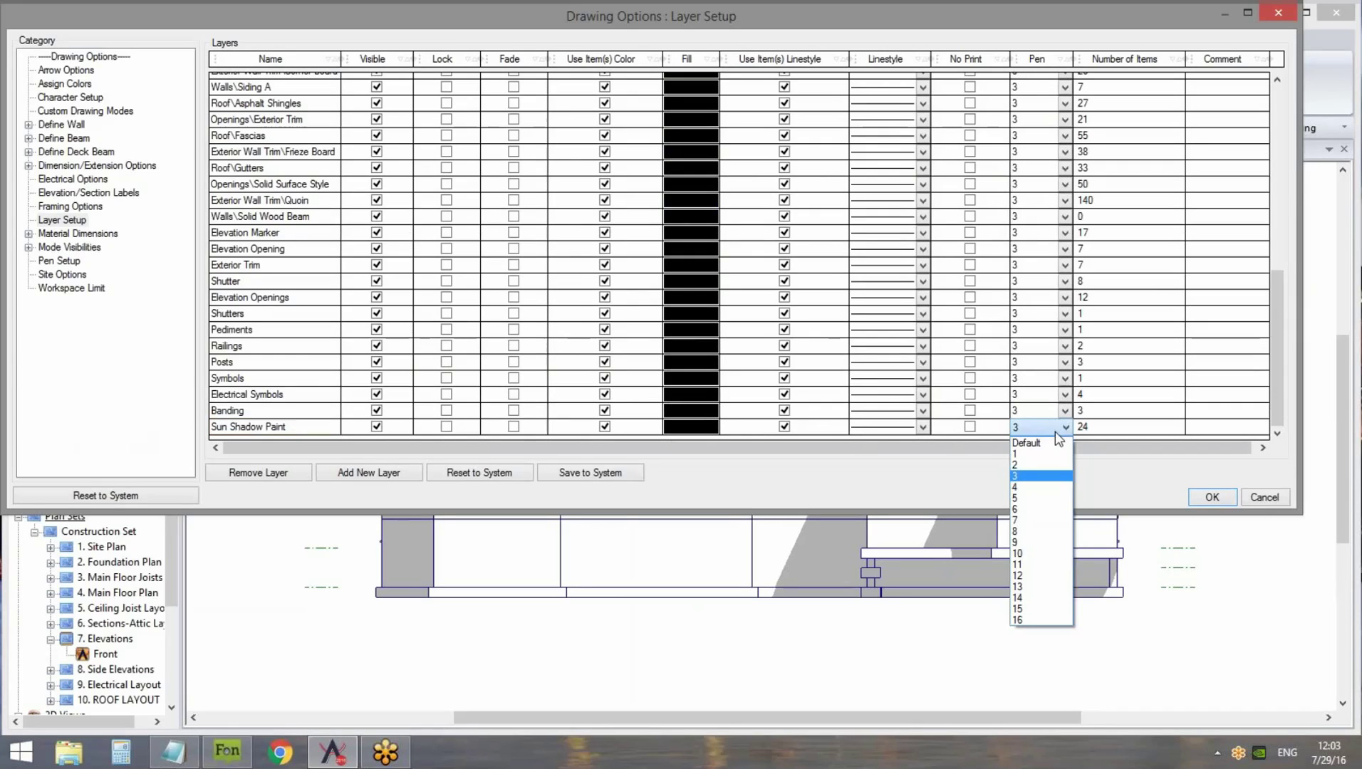
click(1051, 618)
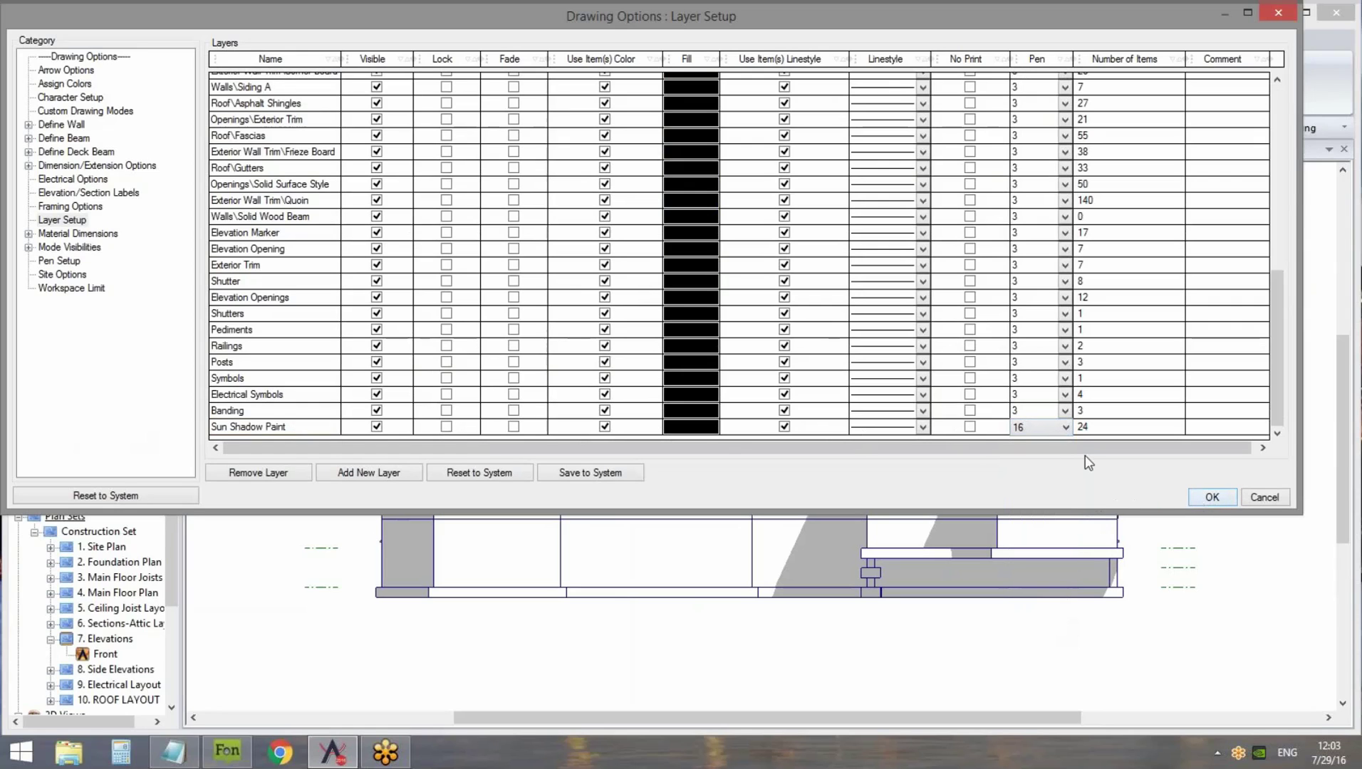
click(1214, 497)
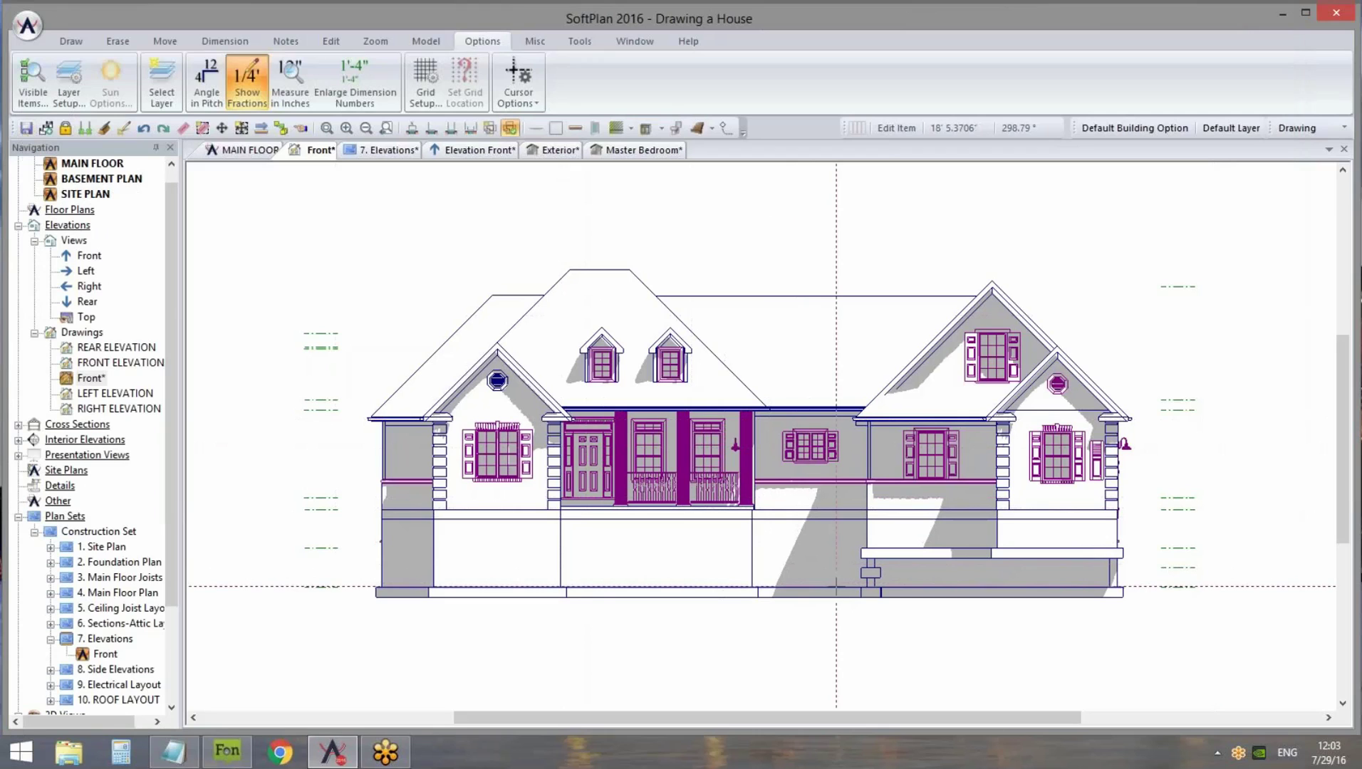
Save the Front drawing and check how its sun shadows look on the 7. Elevations sheet
click(26, 128)
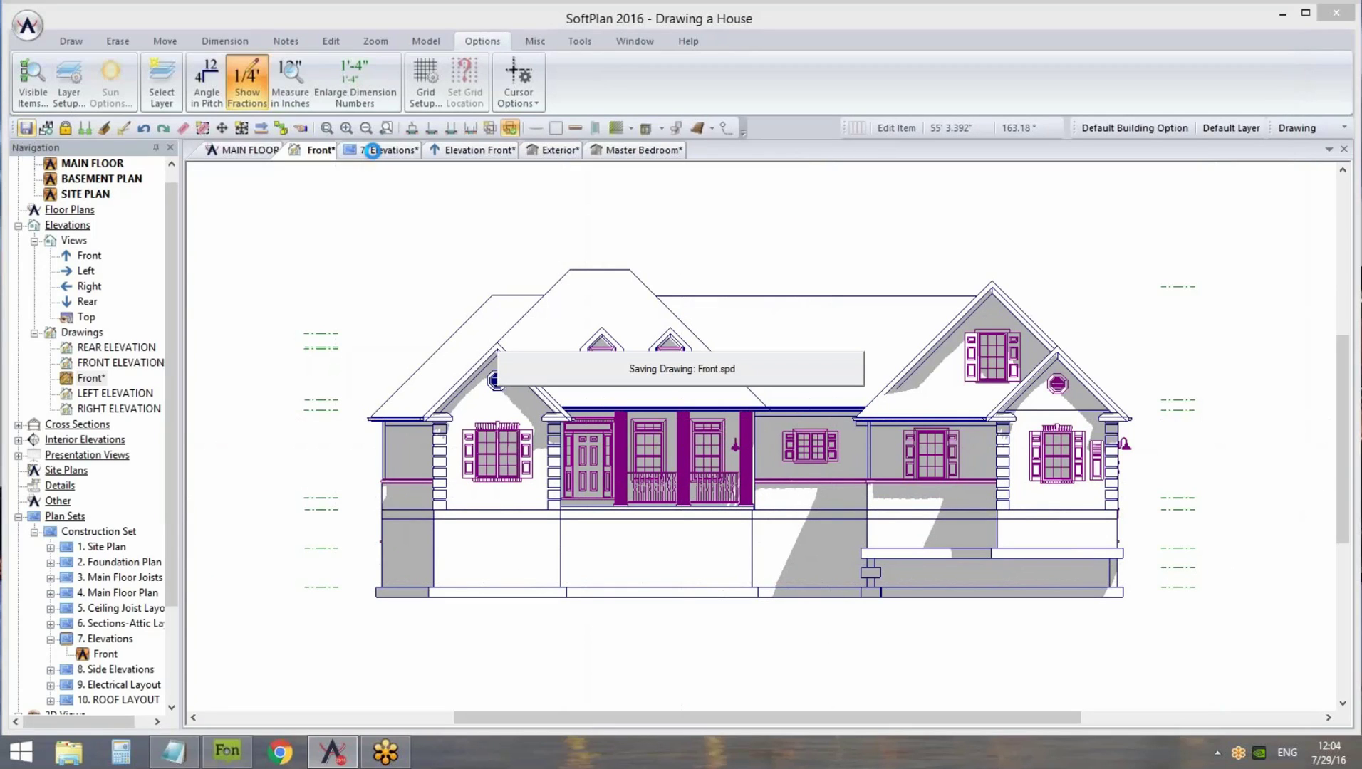
click(372, 150)
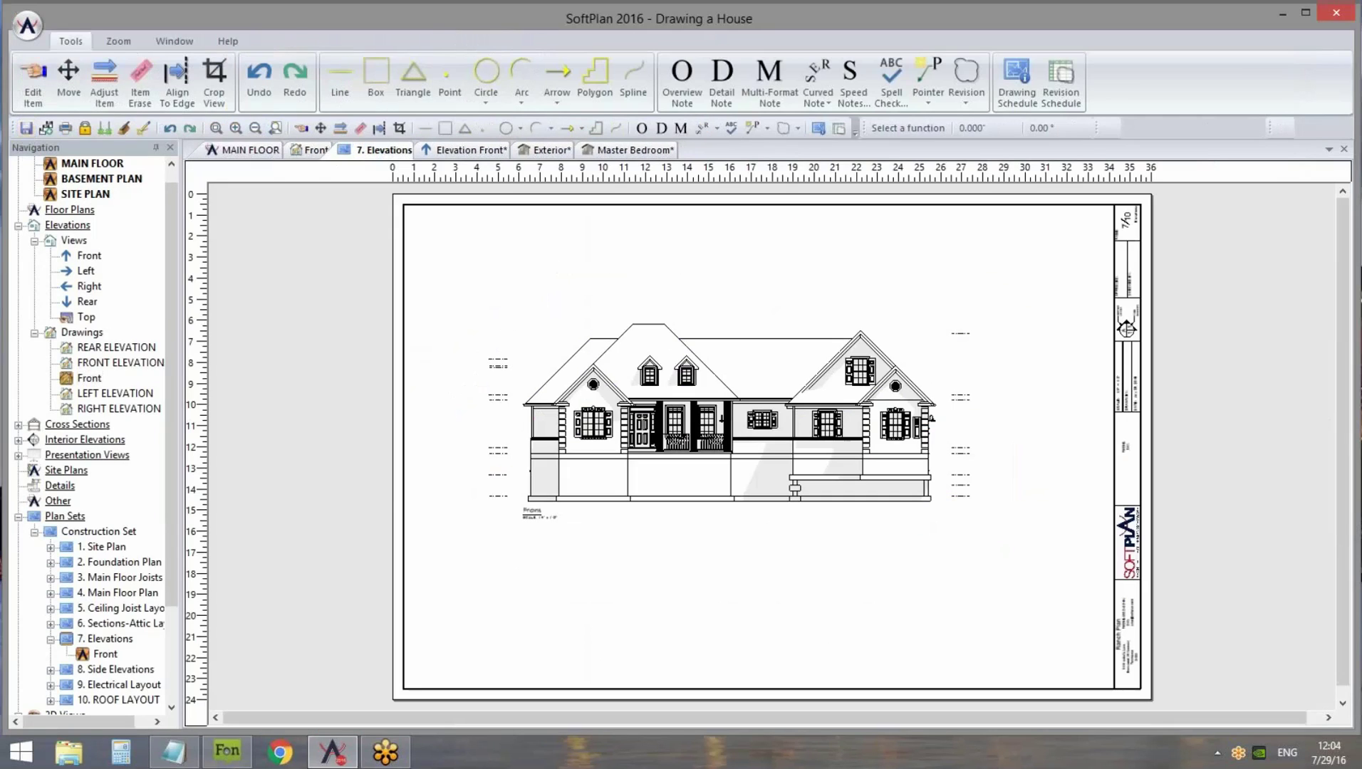
scroll(804, 471, up, 3)
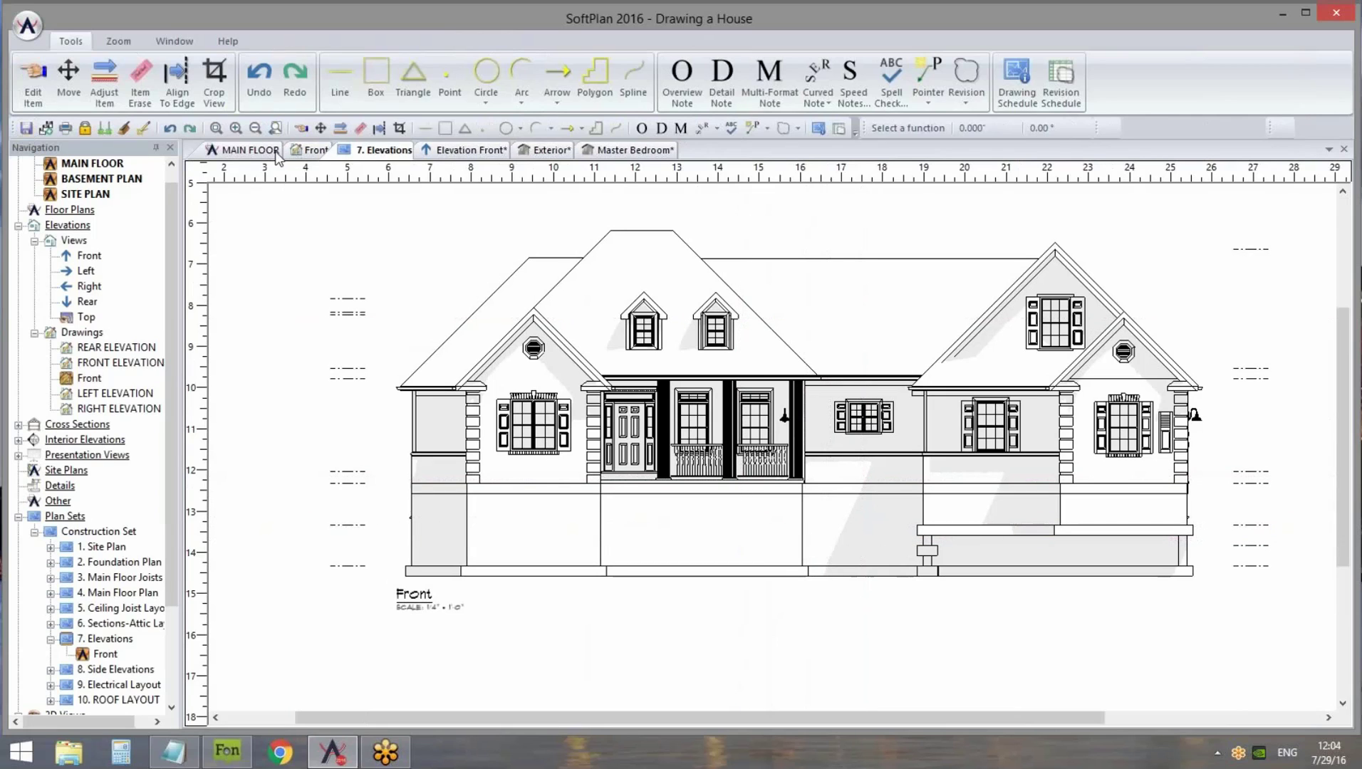
Examine the Front drawing's pen setup and its print pen style configuration
click(270, 151)
click(311, 150)
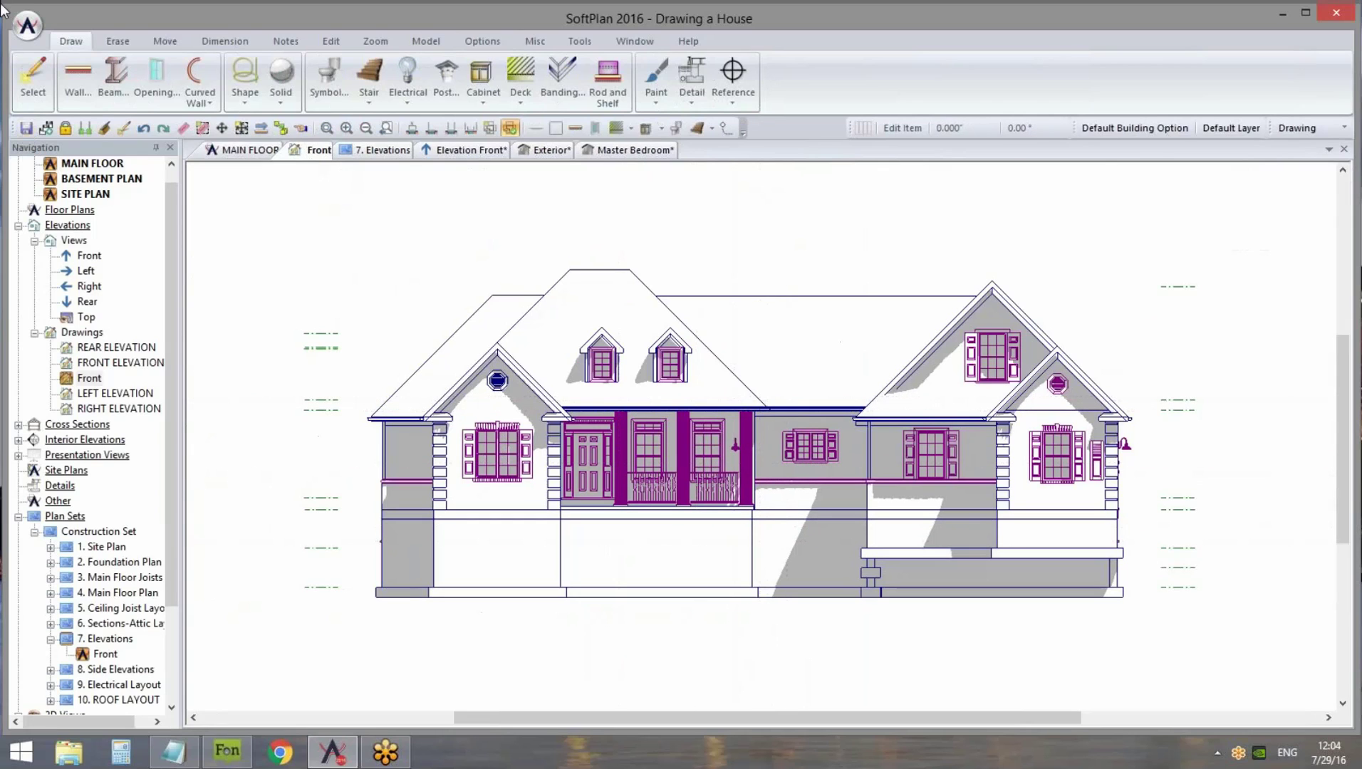
click(28, 27)
mouse_move(114, 654)
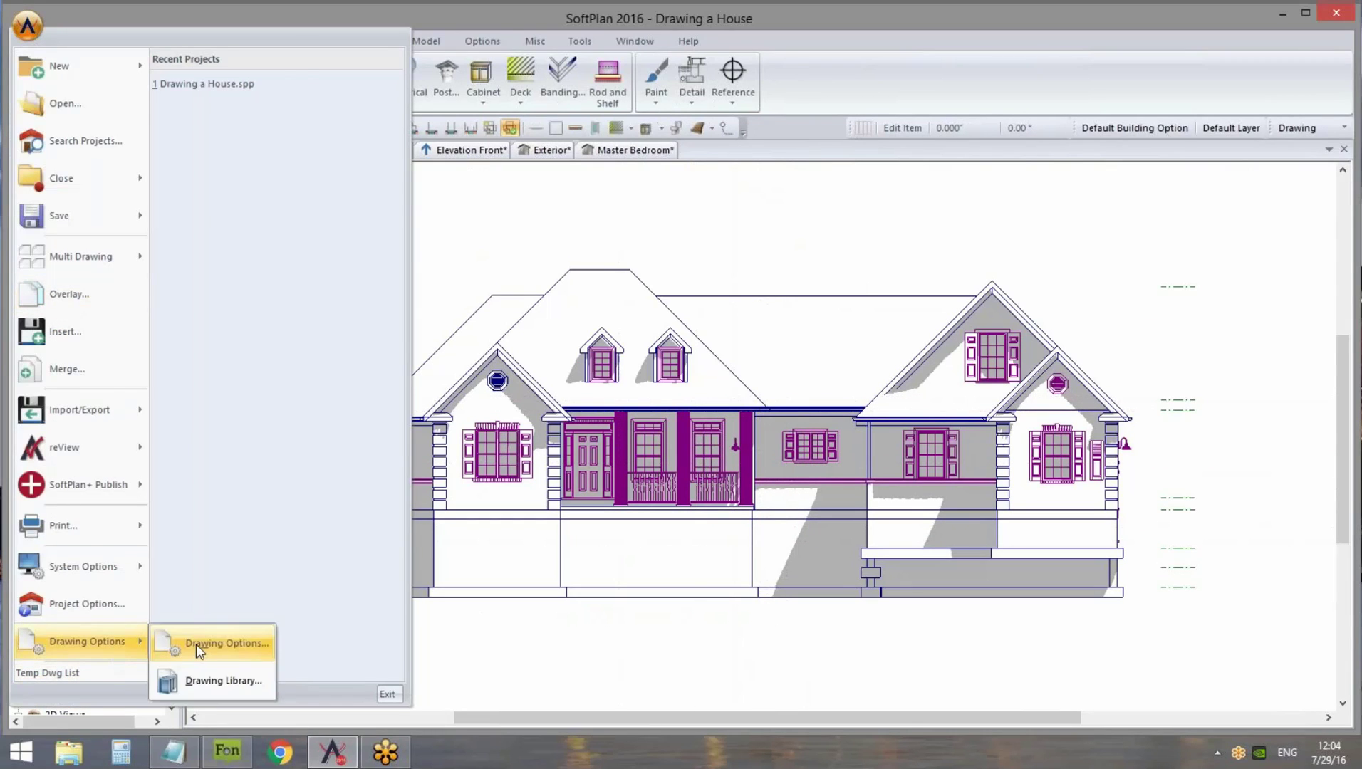
click(197, 647)
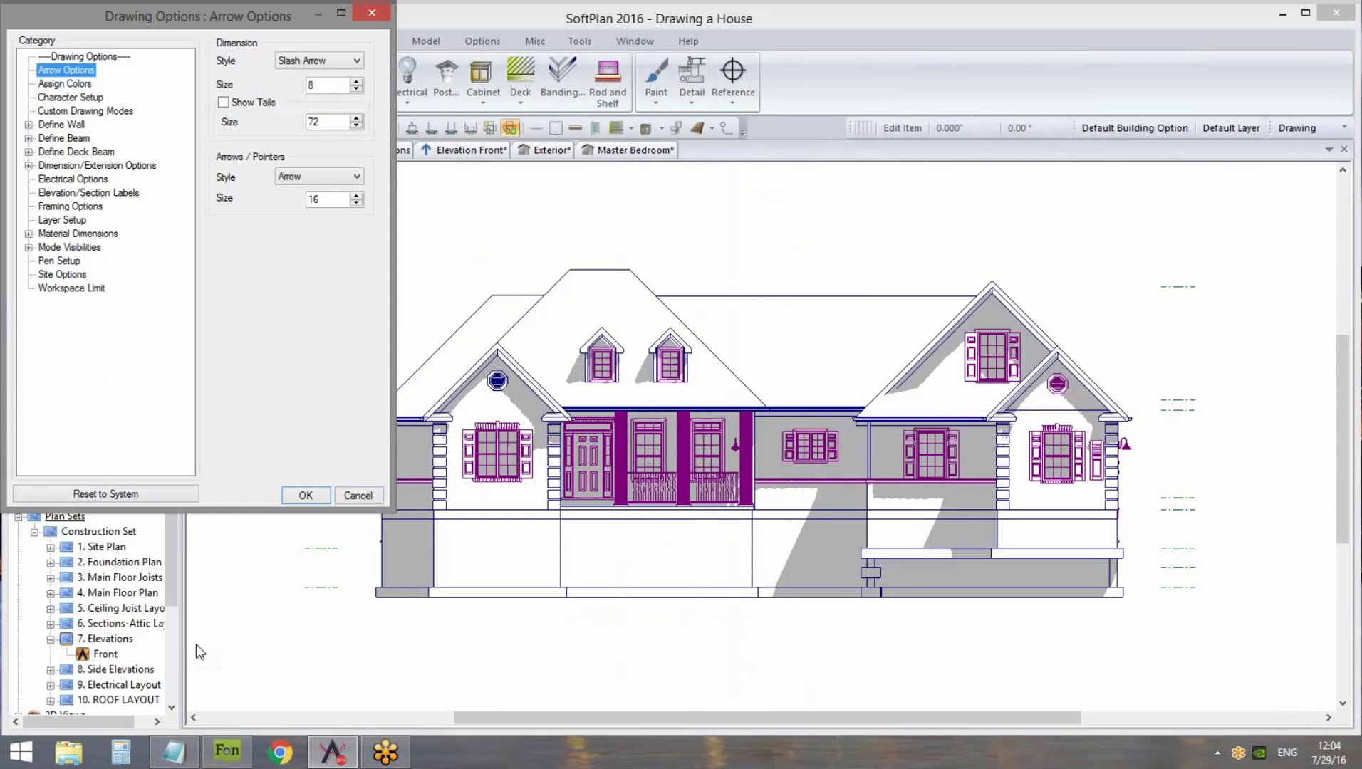
click(61, 262)
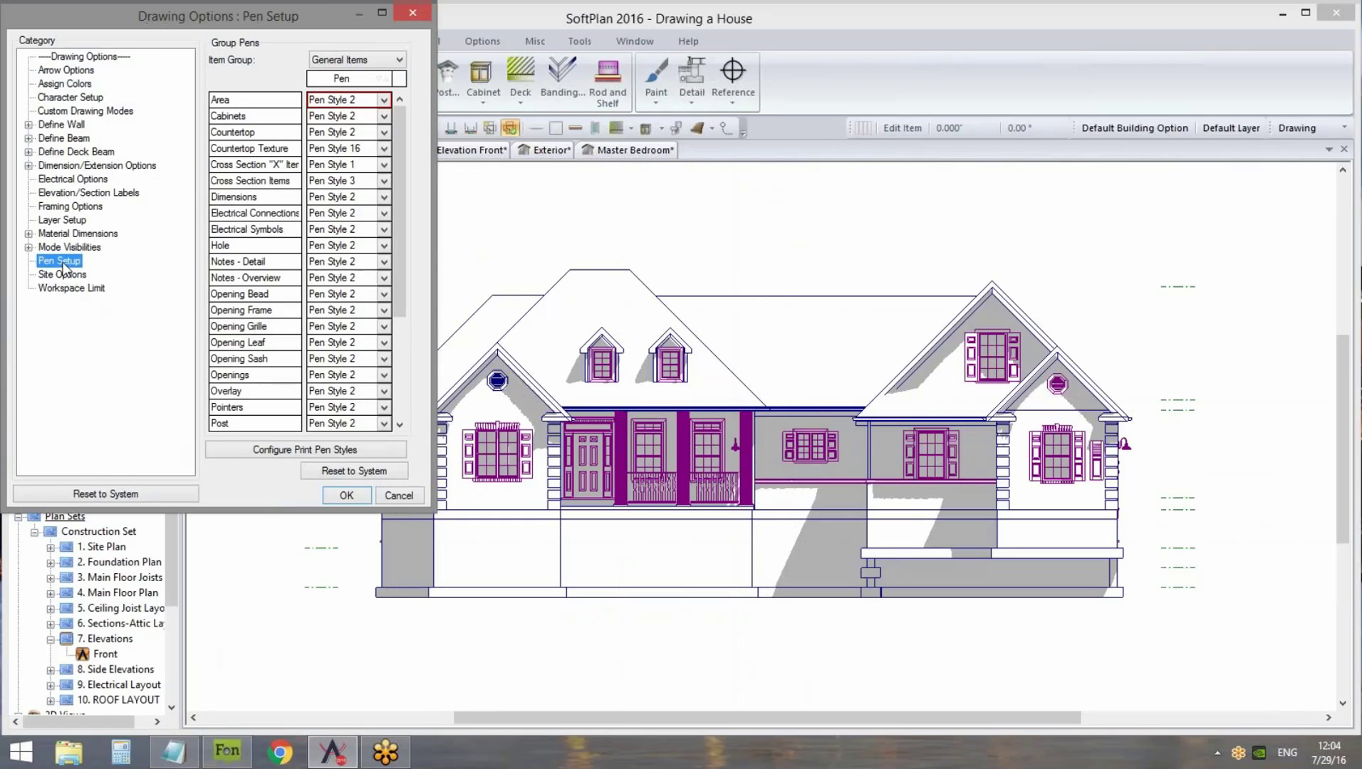
click(273, 457)
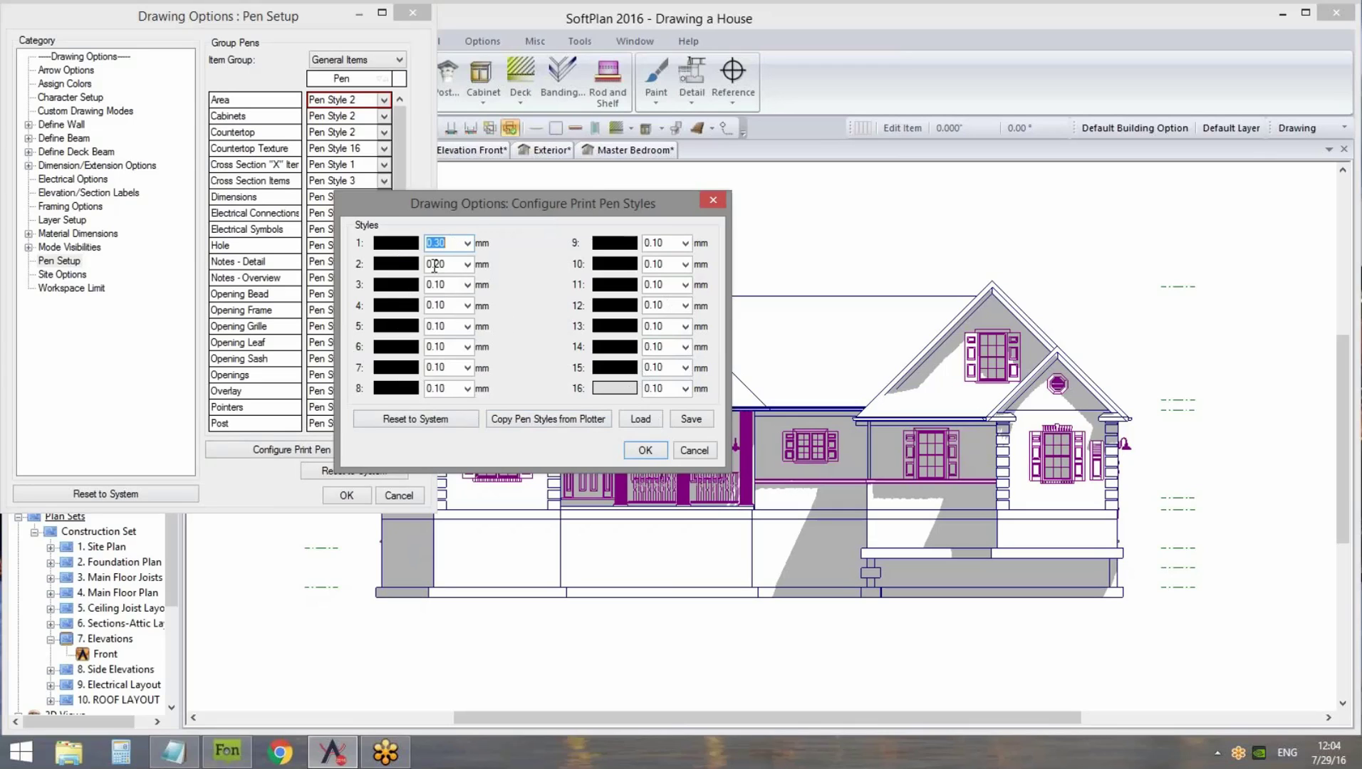
View the colour choices for print pen style 16 and leave the drawing options without changes
click(623, 389)
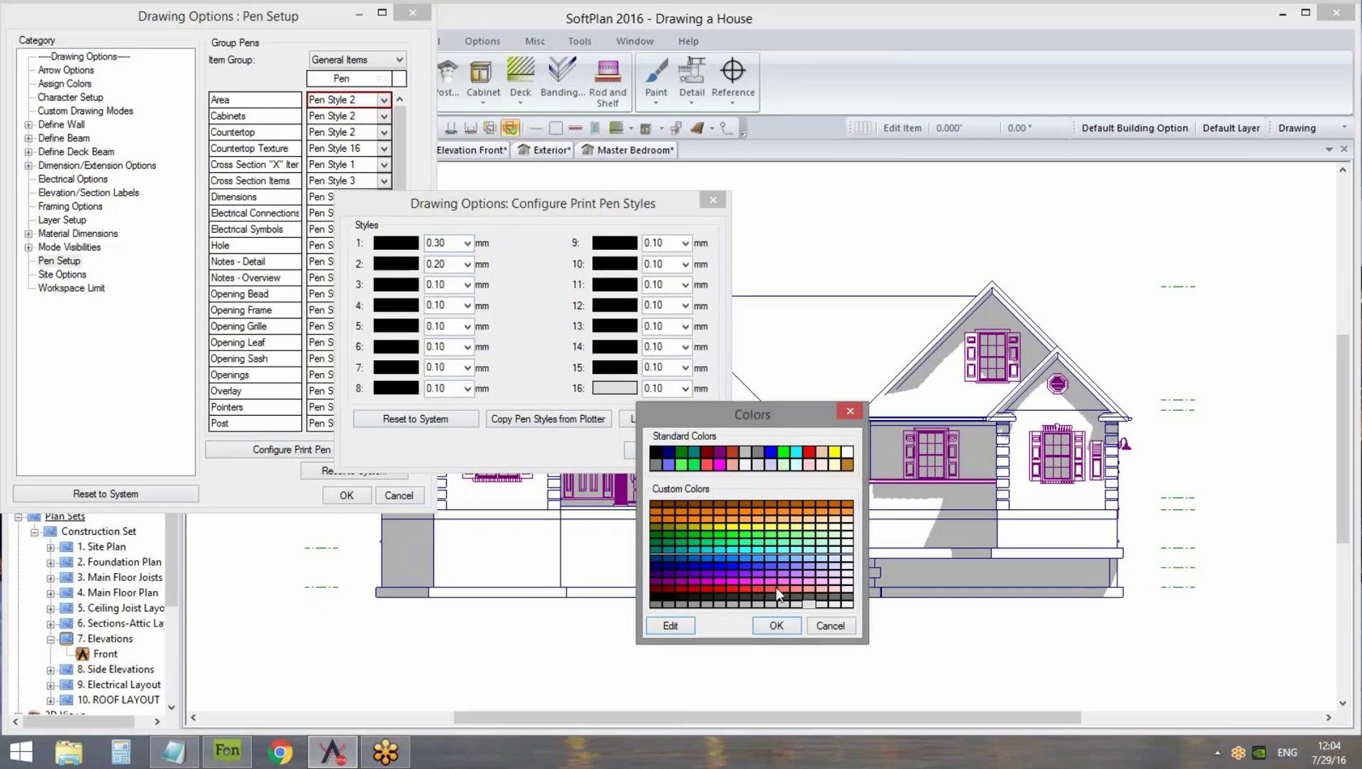
click(756, 551)
click(830, 626)
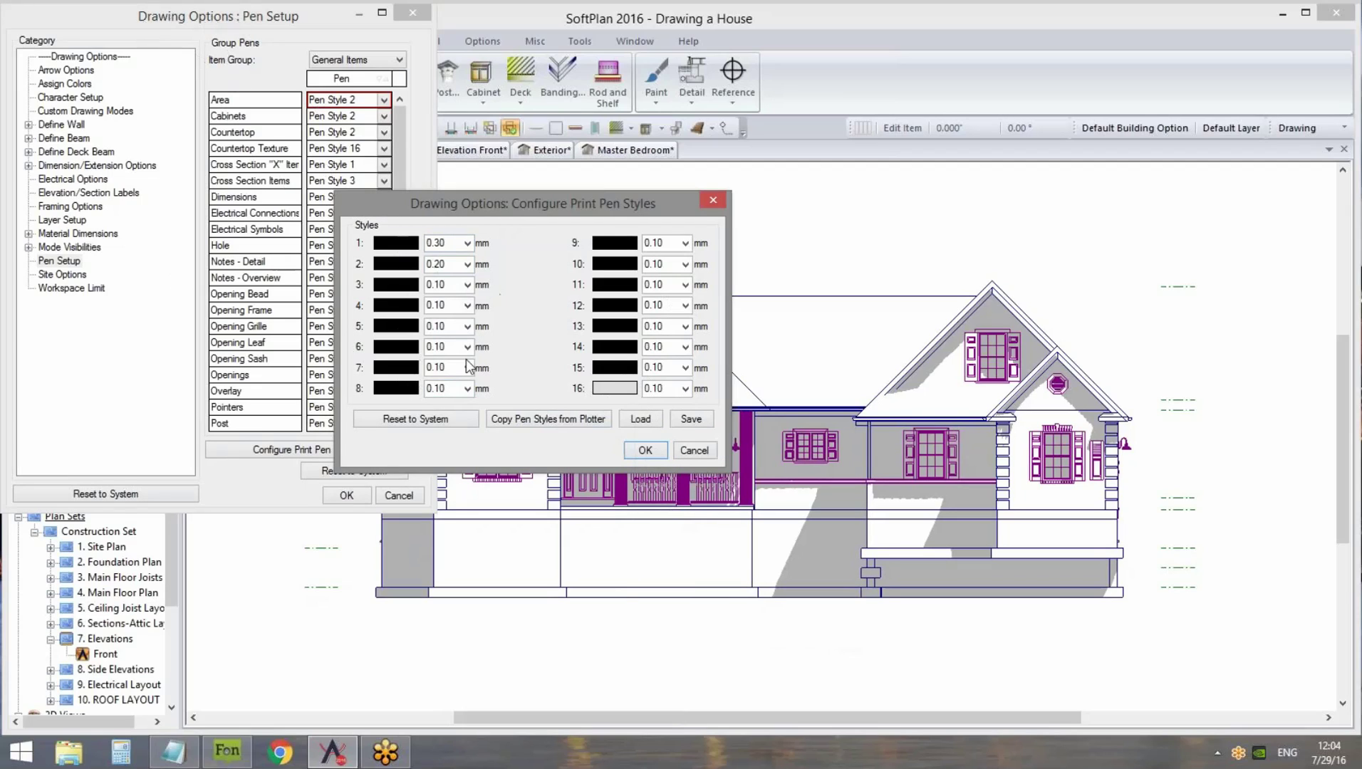
click(693, 450)
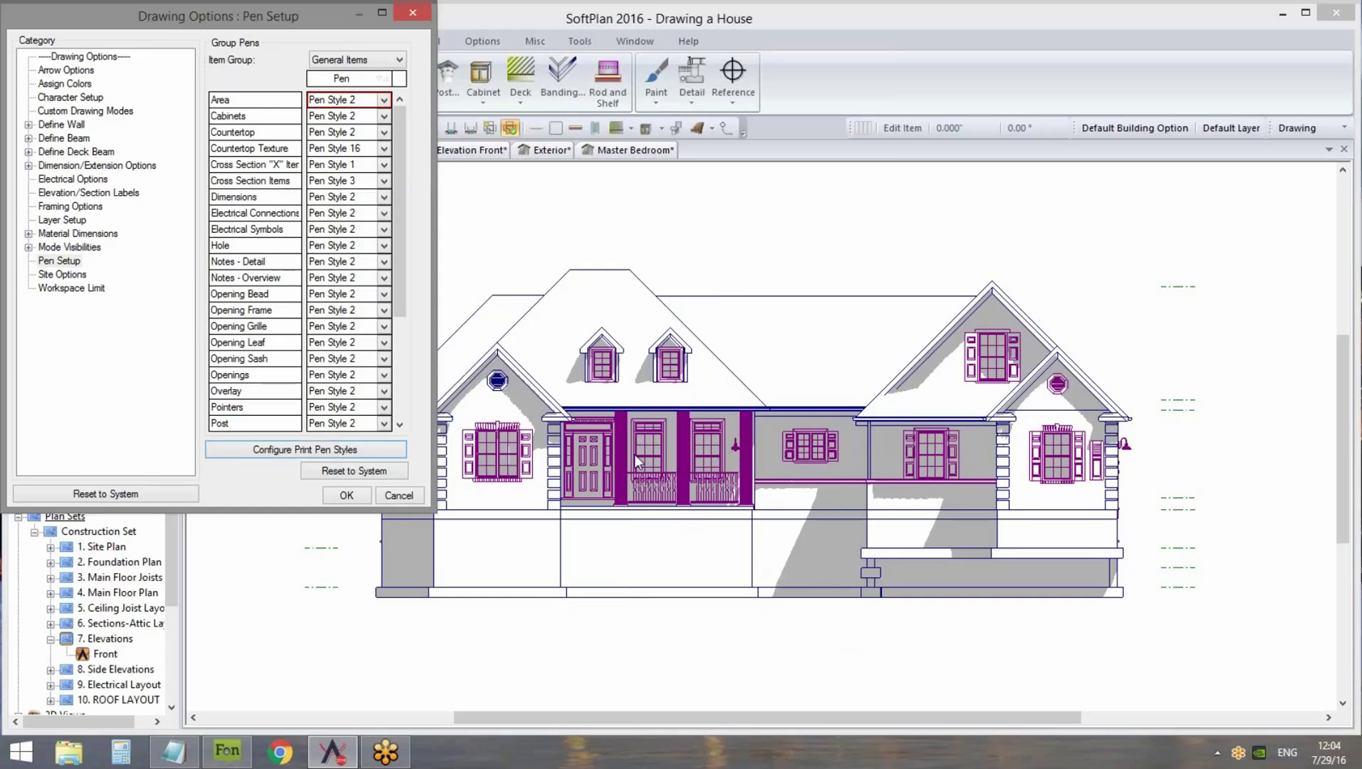
click(399, 496)
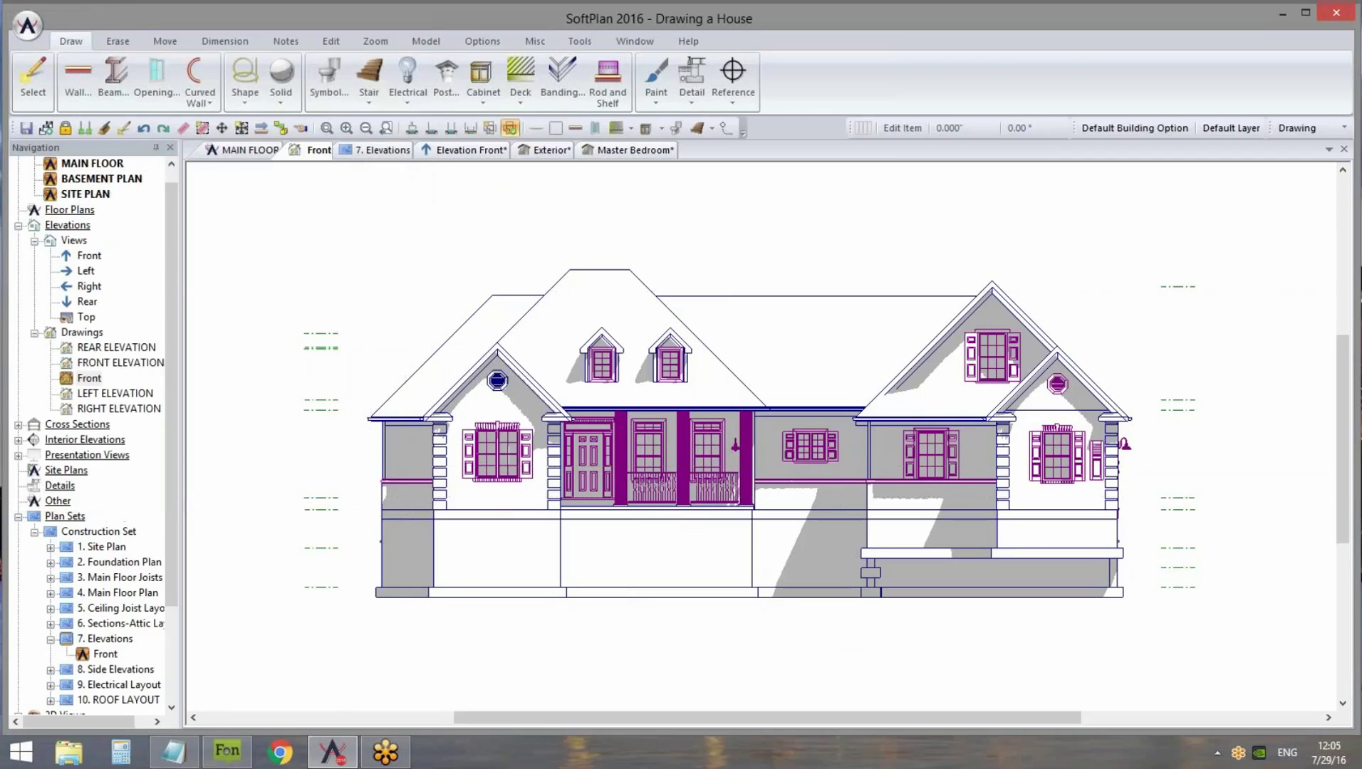
Erase the Front elevation from the 7. Elevations sheet
click(378, 151)
scroll(629, 419, down, 3)
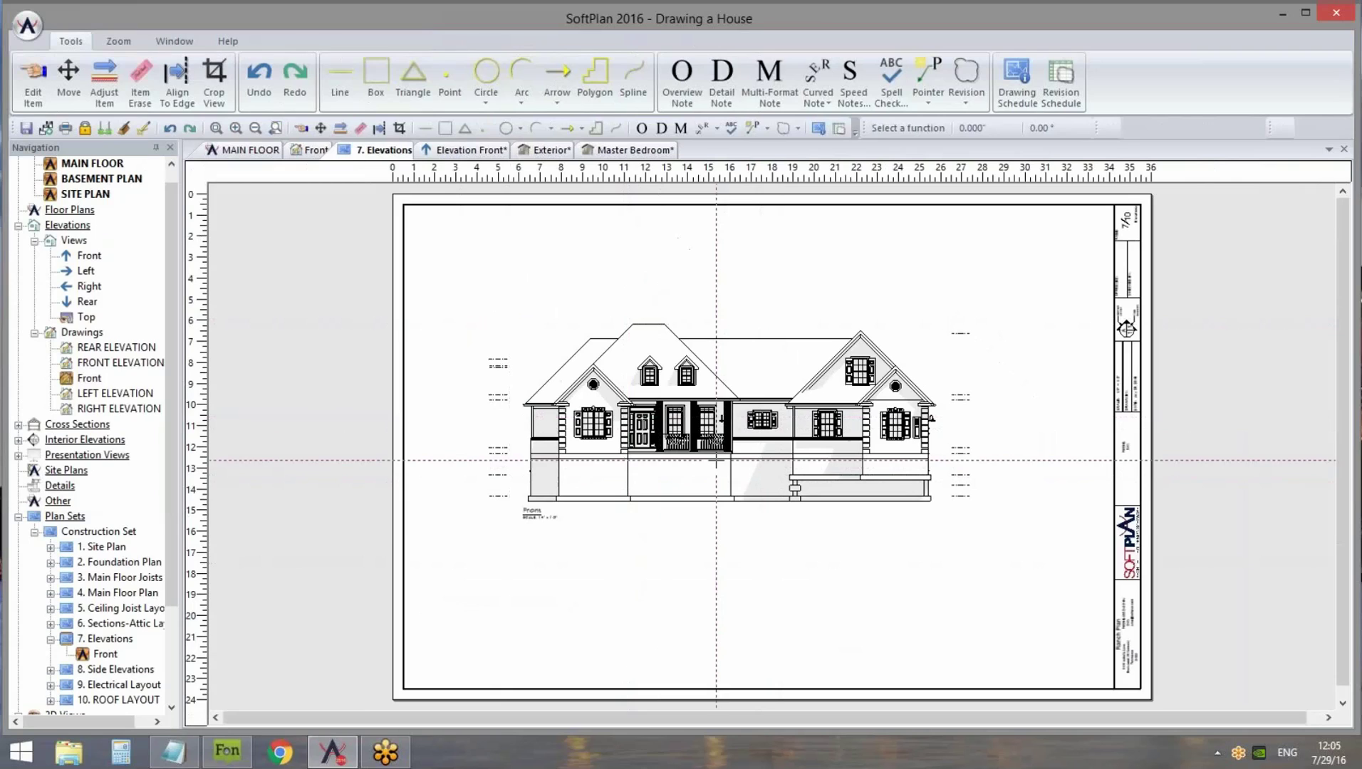
key(Delete)
click(741, 440)
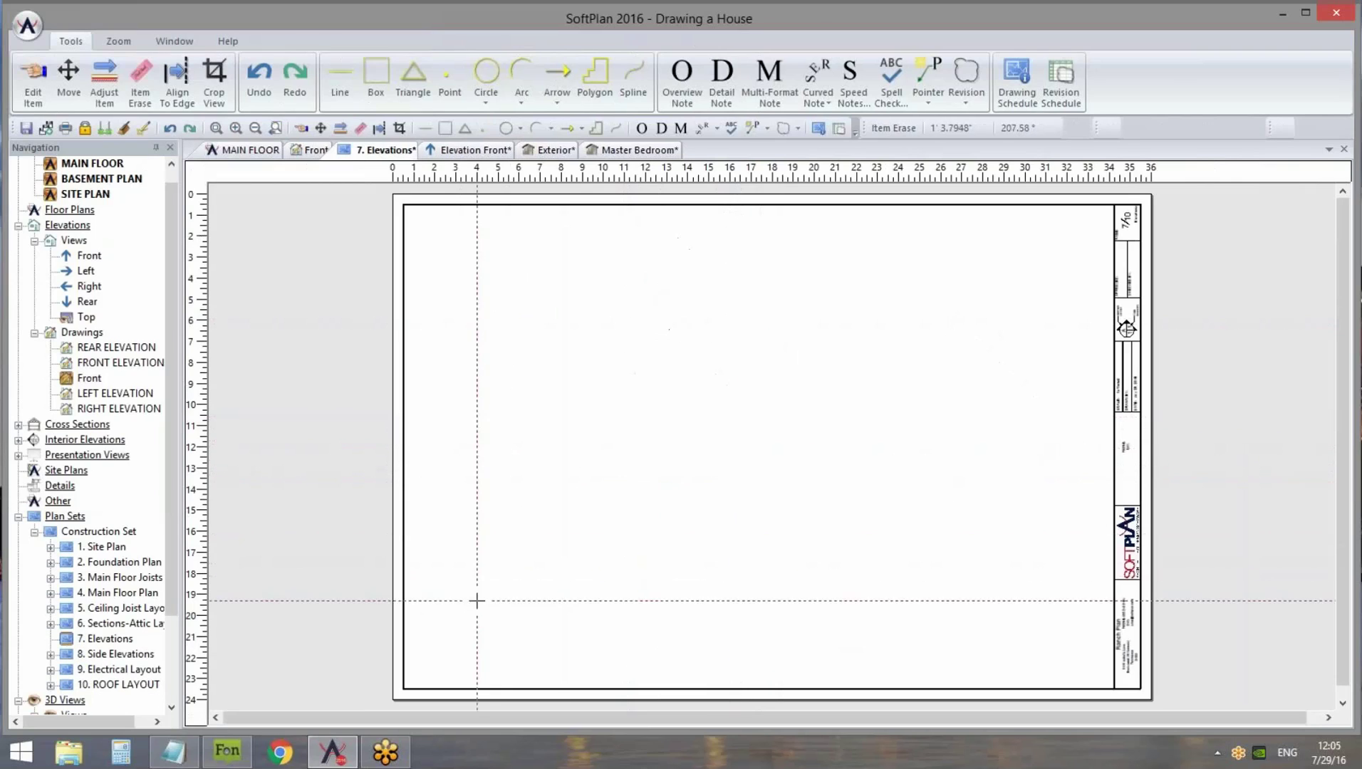
Place the Front elevation drawing back in the middle of the empty 7. Elevations sheet
scroll(177, 570, down, 1)
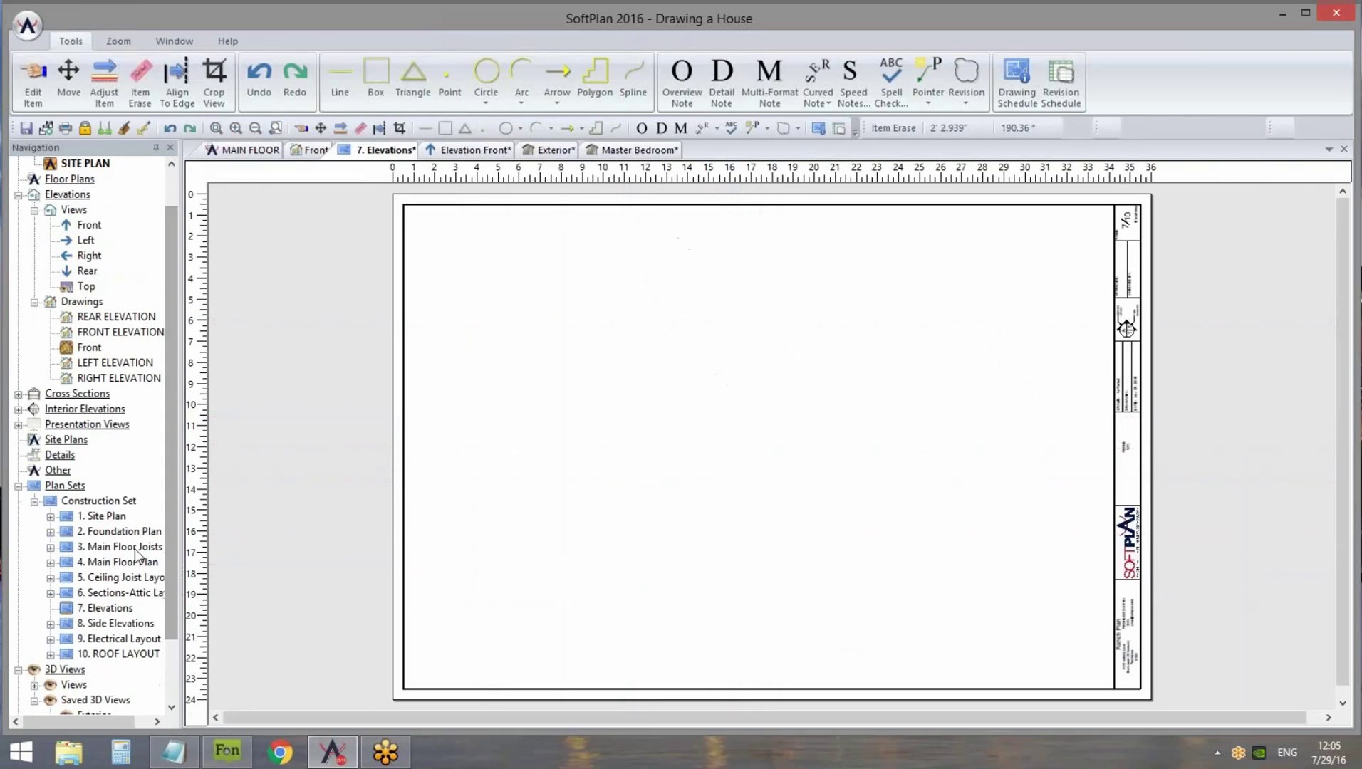
scroll(176, 292, up, 1)
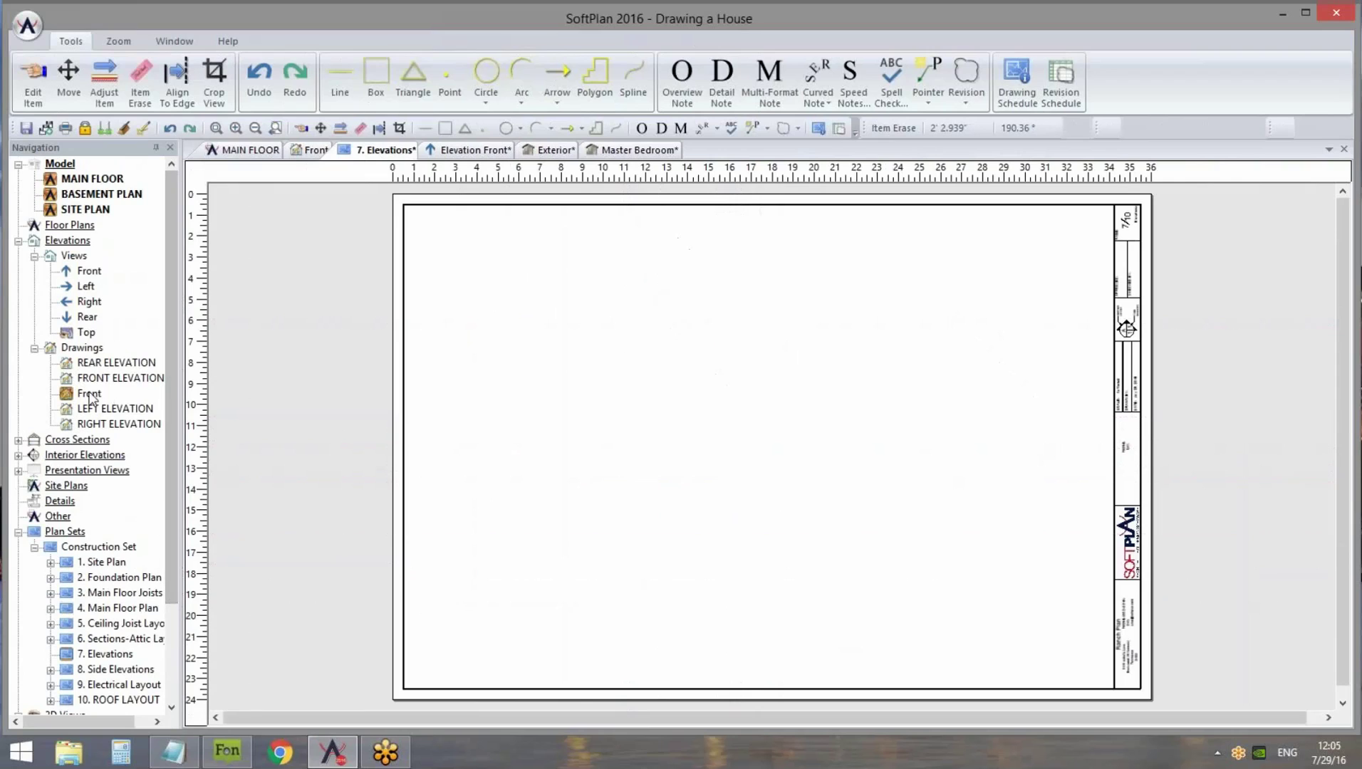
mouse_move(91, 401)
mouse_move(85, 394)
mouse_down()
mouse_move(728, 421)
mouse_move(705, 662)
mouse_move(706, 641)
mouse_up()
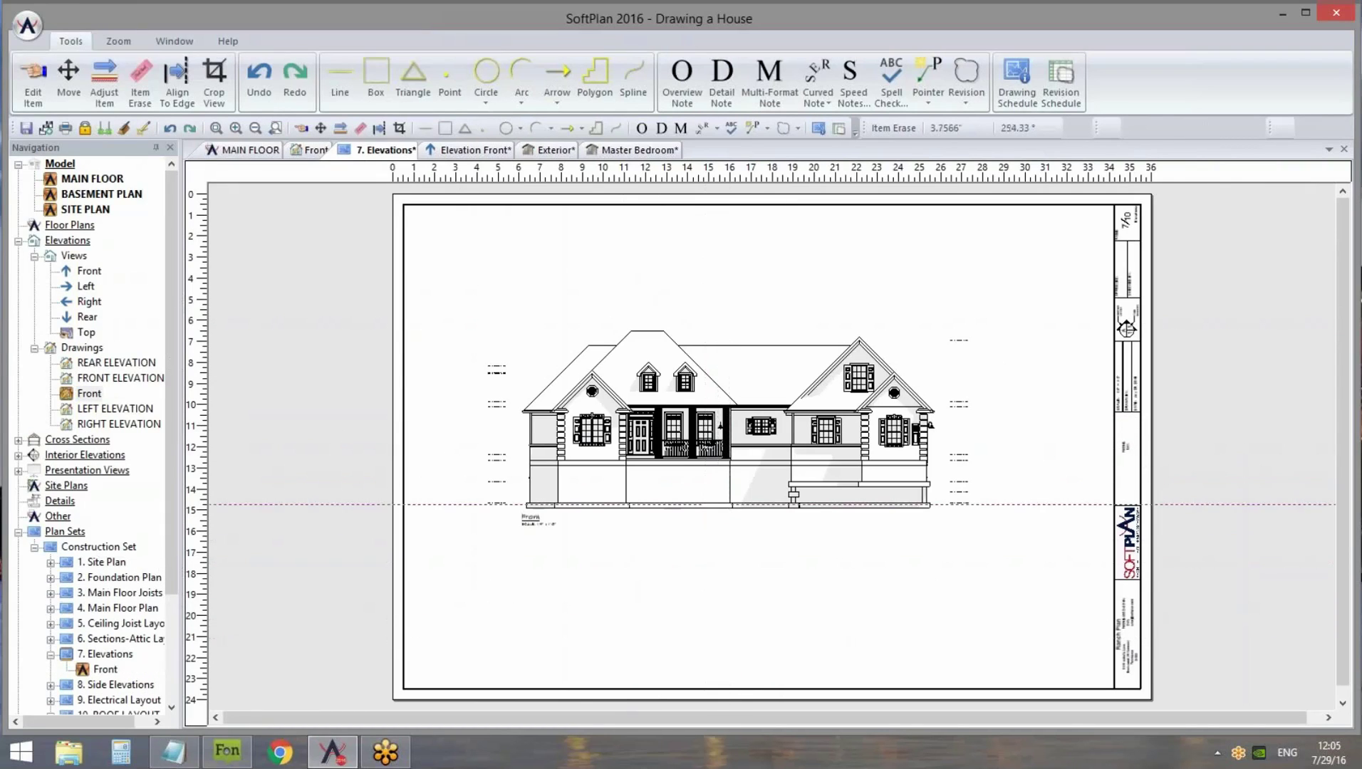
Review the placed Front elevation's drawing mode options without changing them, and move the elevation up near the sheet's upper border
right_click(729, 421)
click(763, 474)
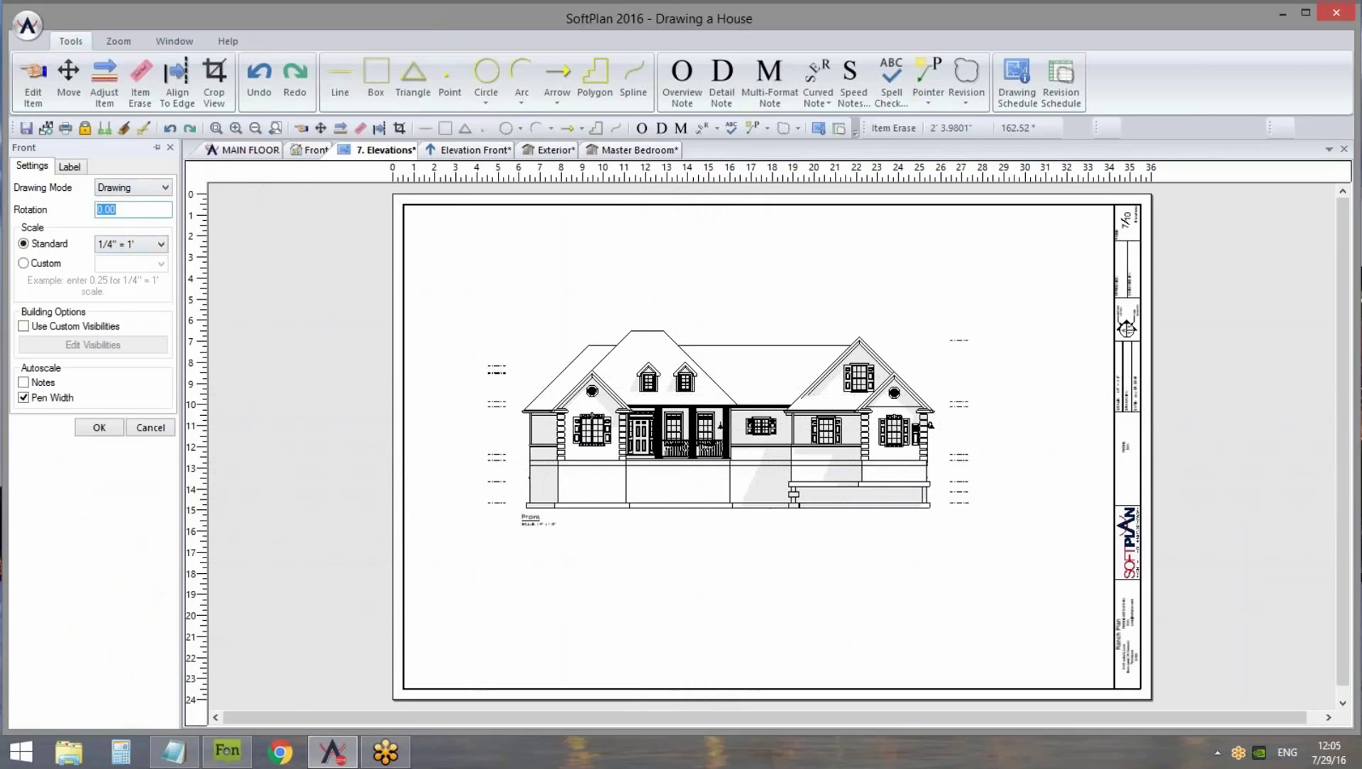
click(158, 190)
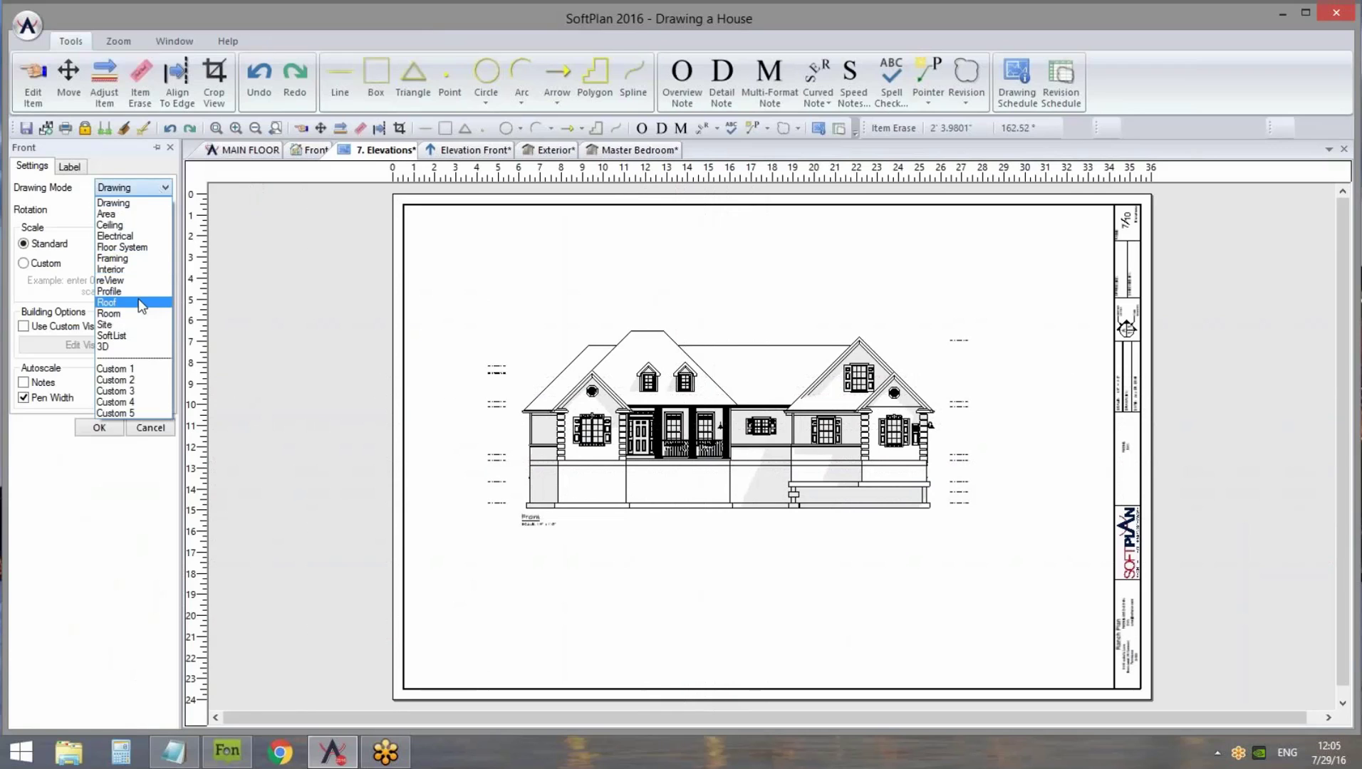
click(128, 531)
click(147, 428)
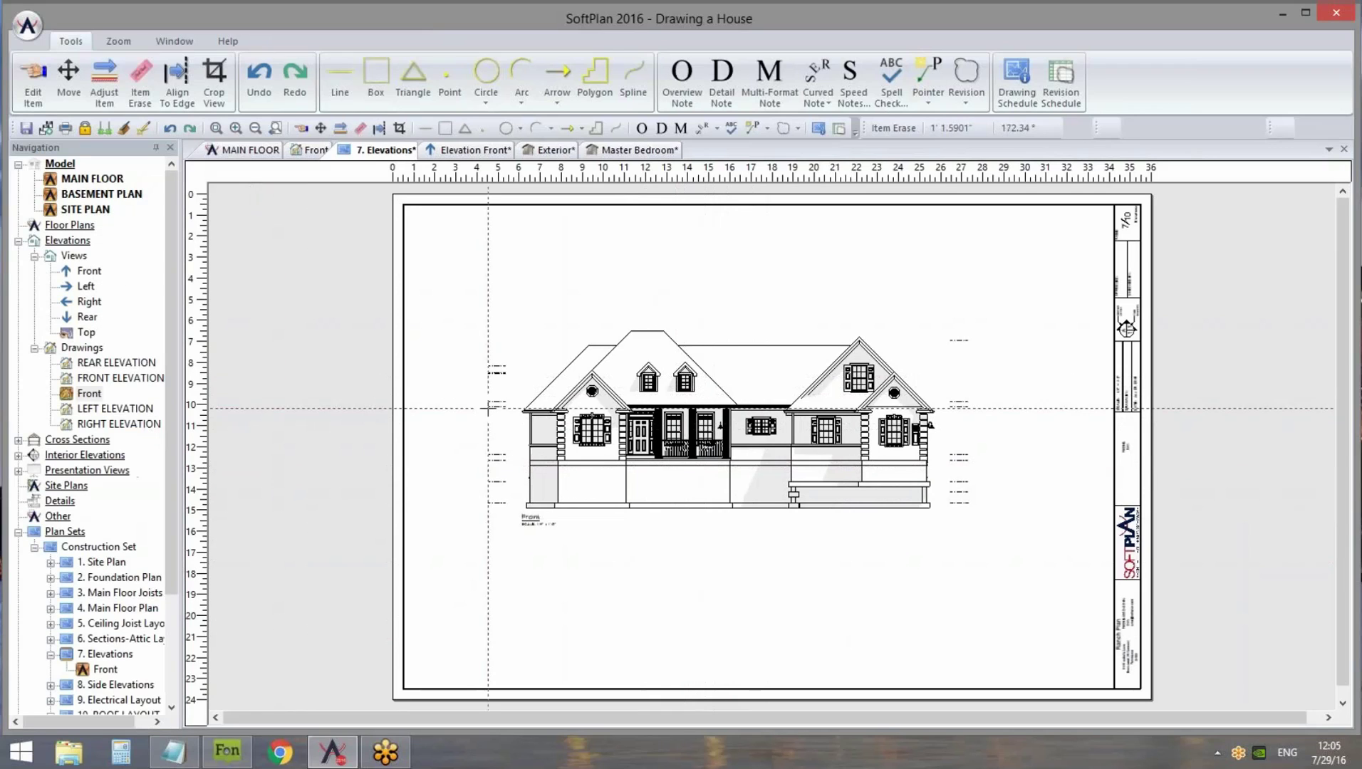
drag(713, 452, 714, 354)
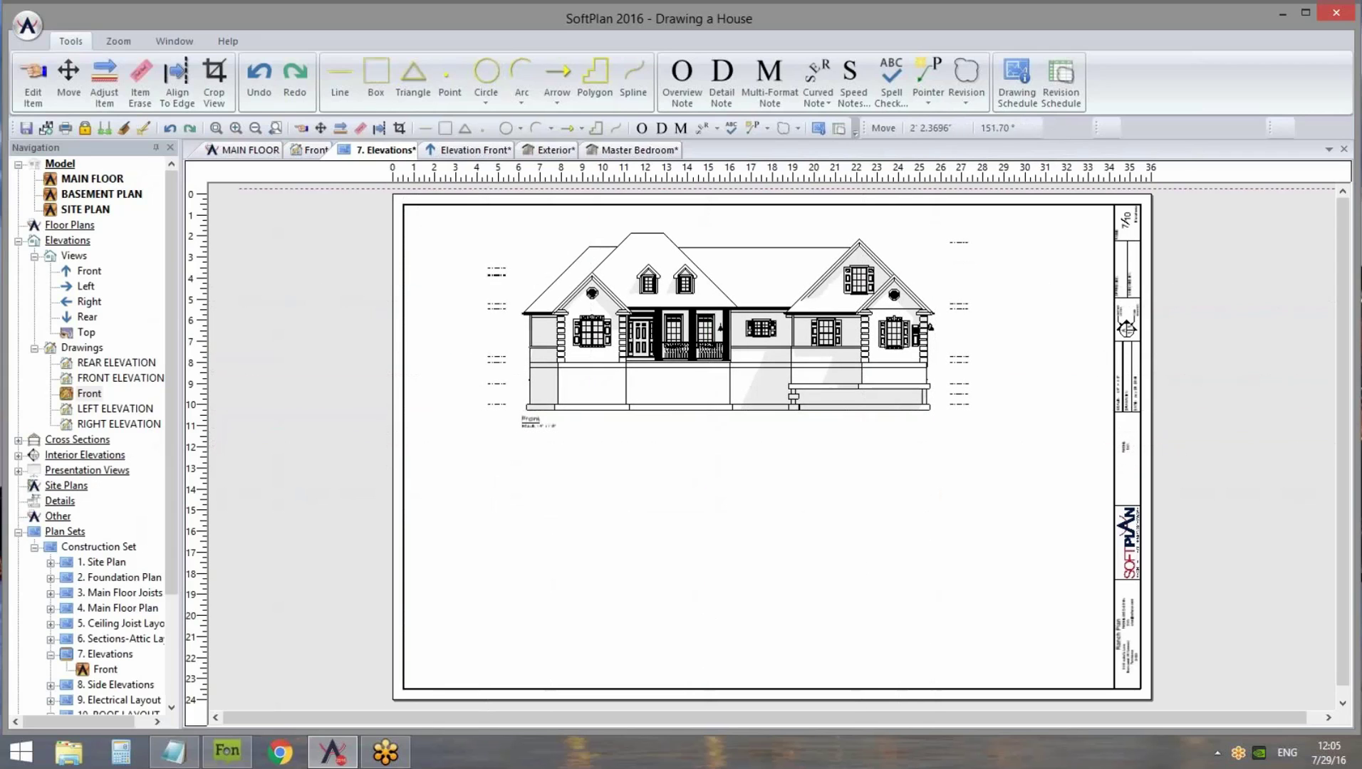
Examine the custom arched opening shapes and the stepped profile beside the car in the MAIN FLOOR drawing
click(255, 151)
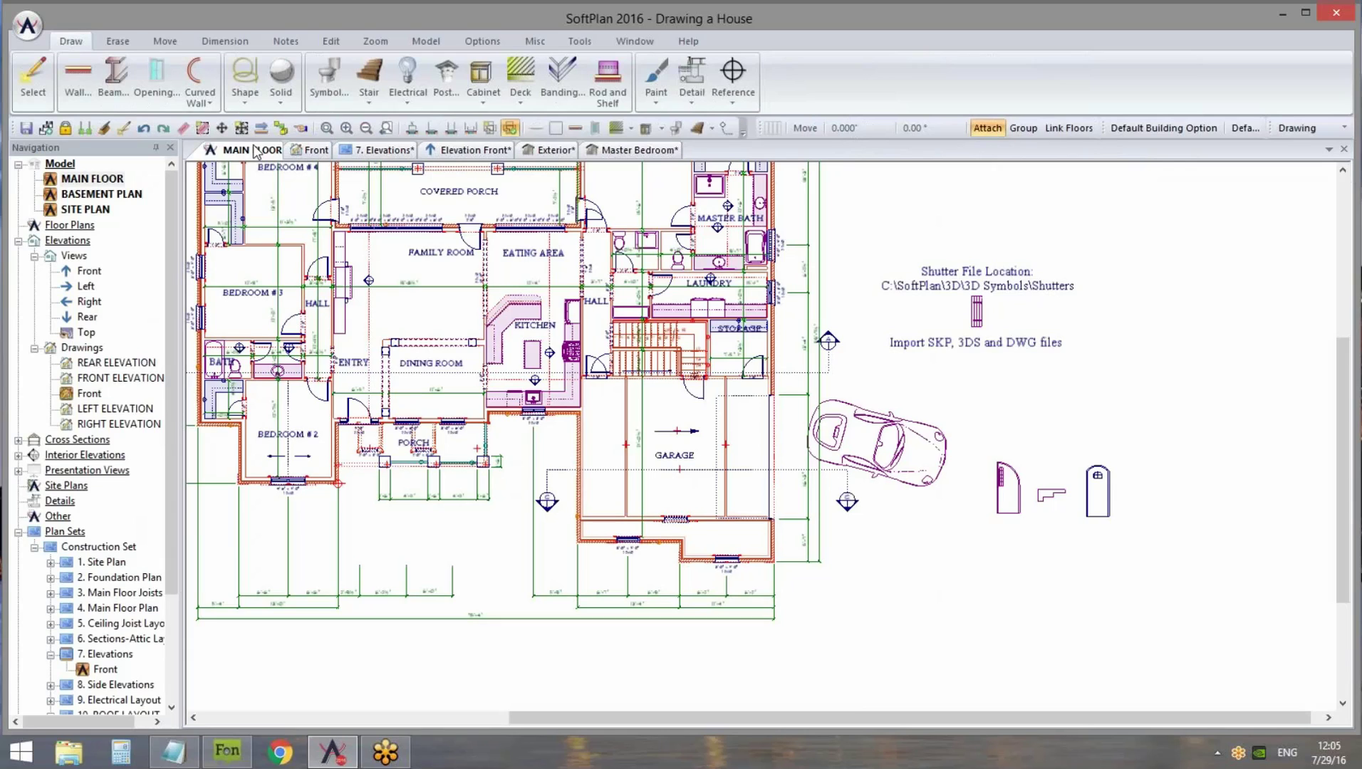
scroll(806, 451, up, 2)
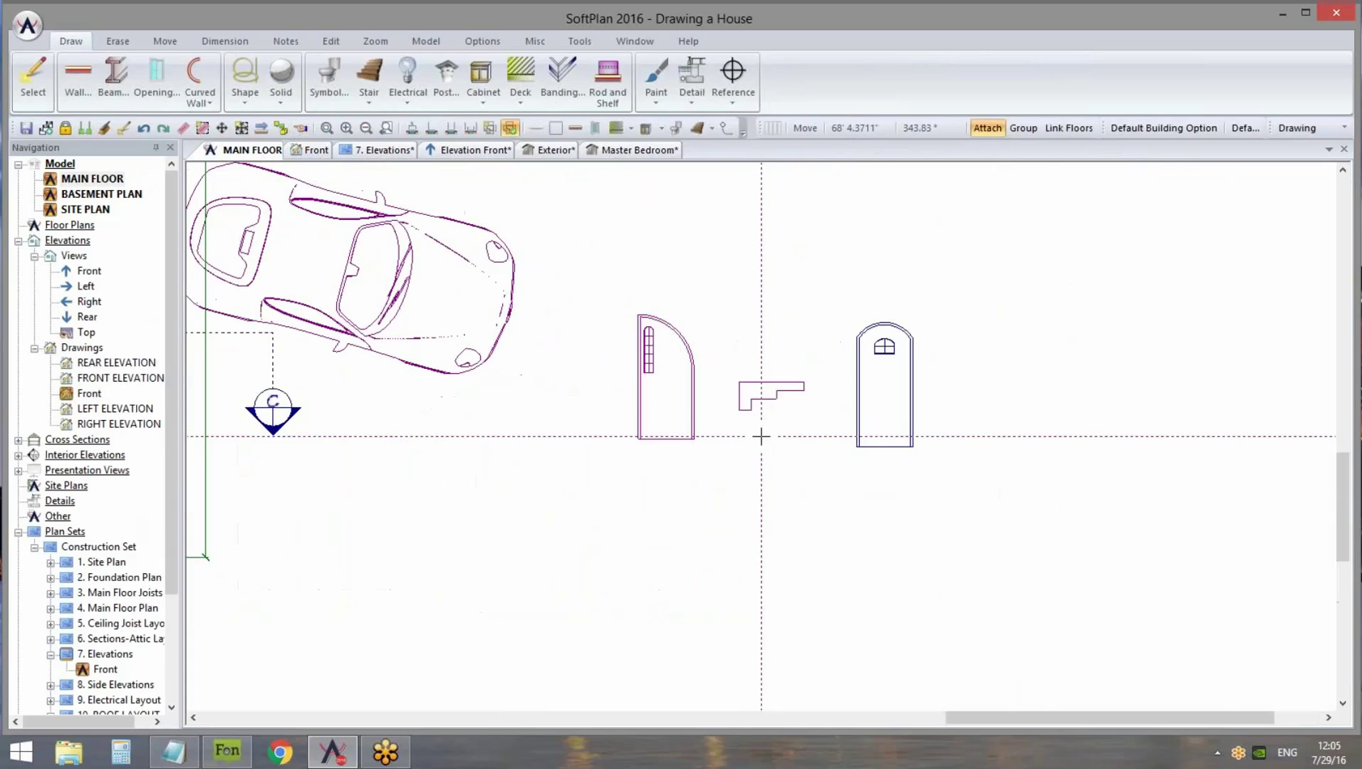
scroll(761, 401, up, 1)
middle_drag(778, 481, 510, 525)
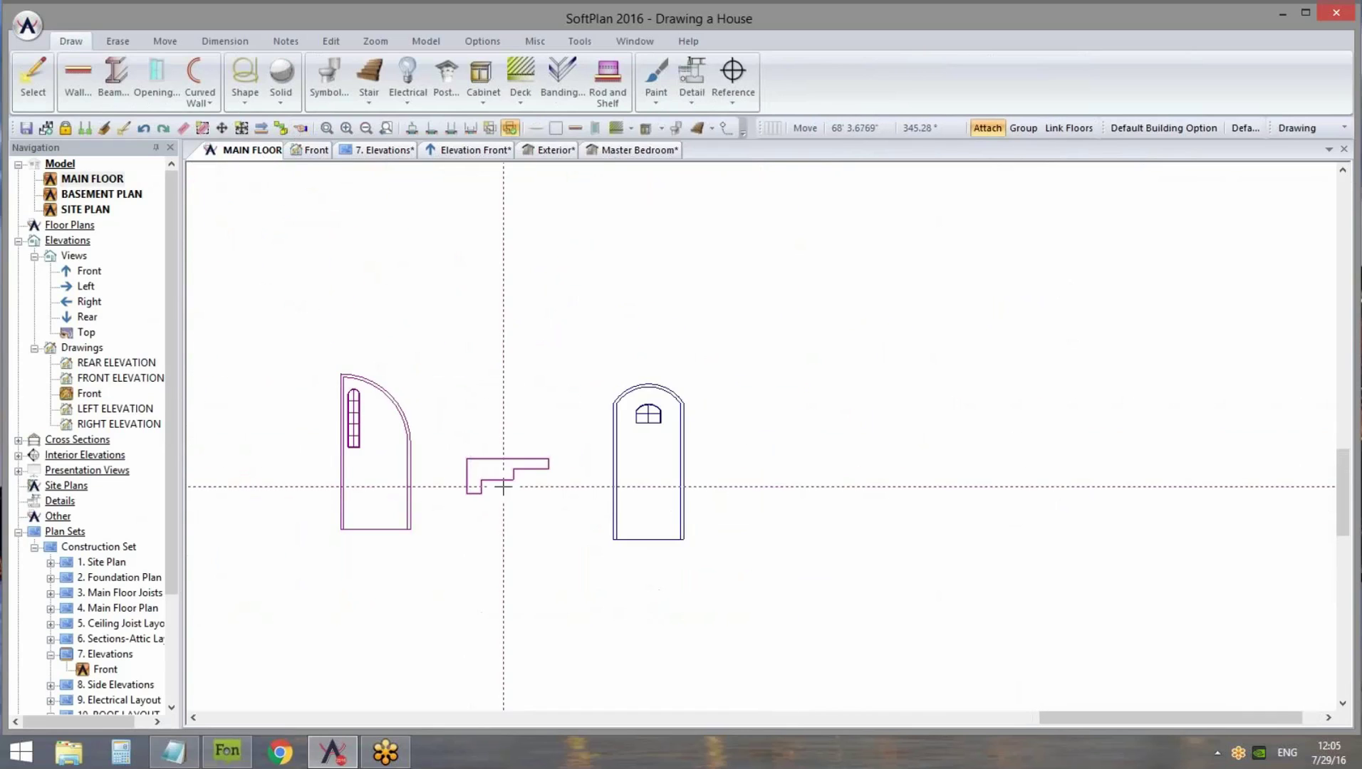
scroll(503, 488, up, 1)
middle_drag(900, 460, 736, 546)
scroll(734, 541, down, 1)
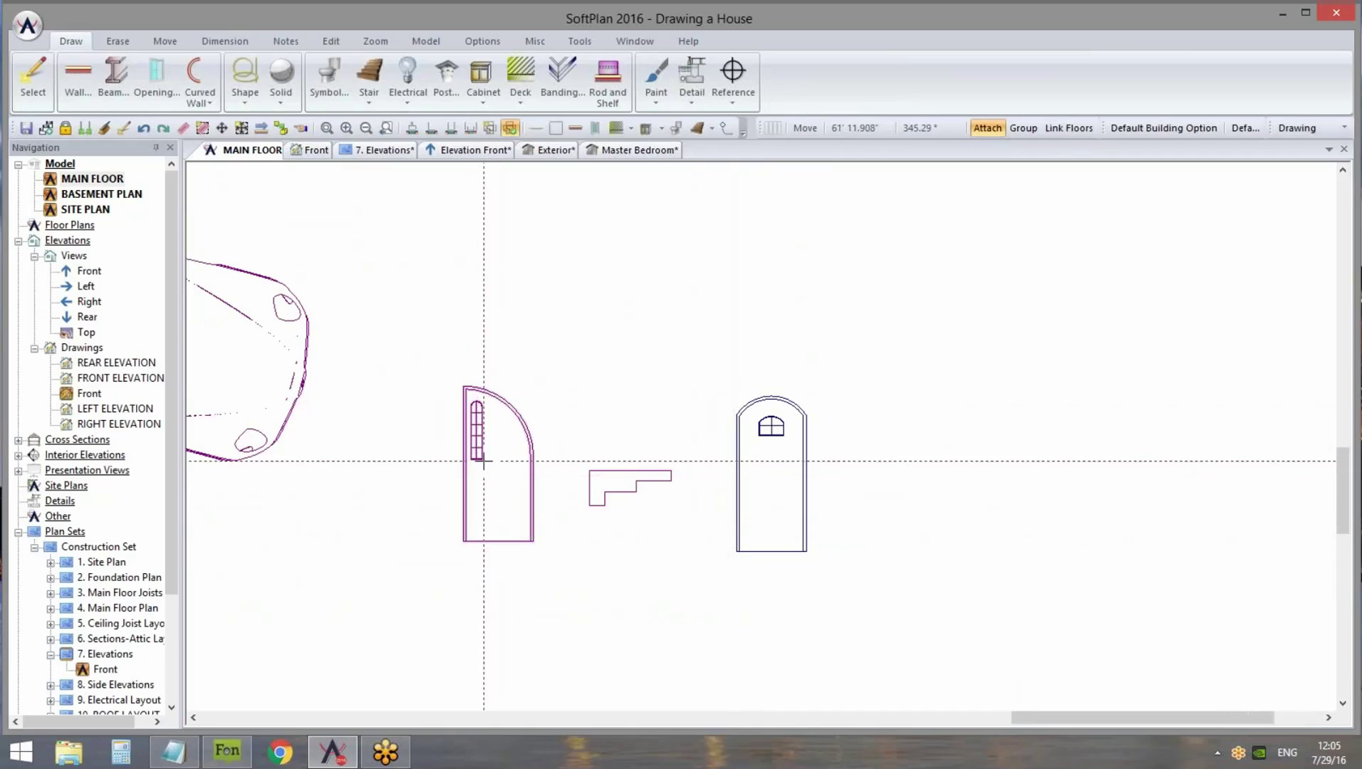
middle_drag(646, 566, 472, 578)
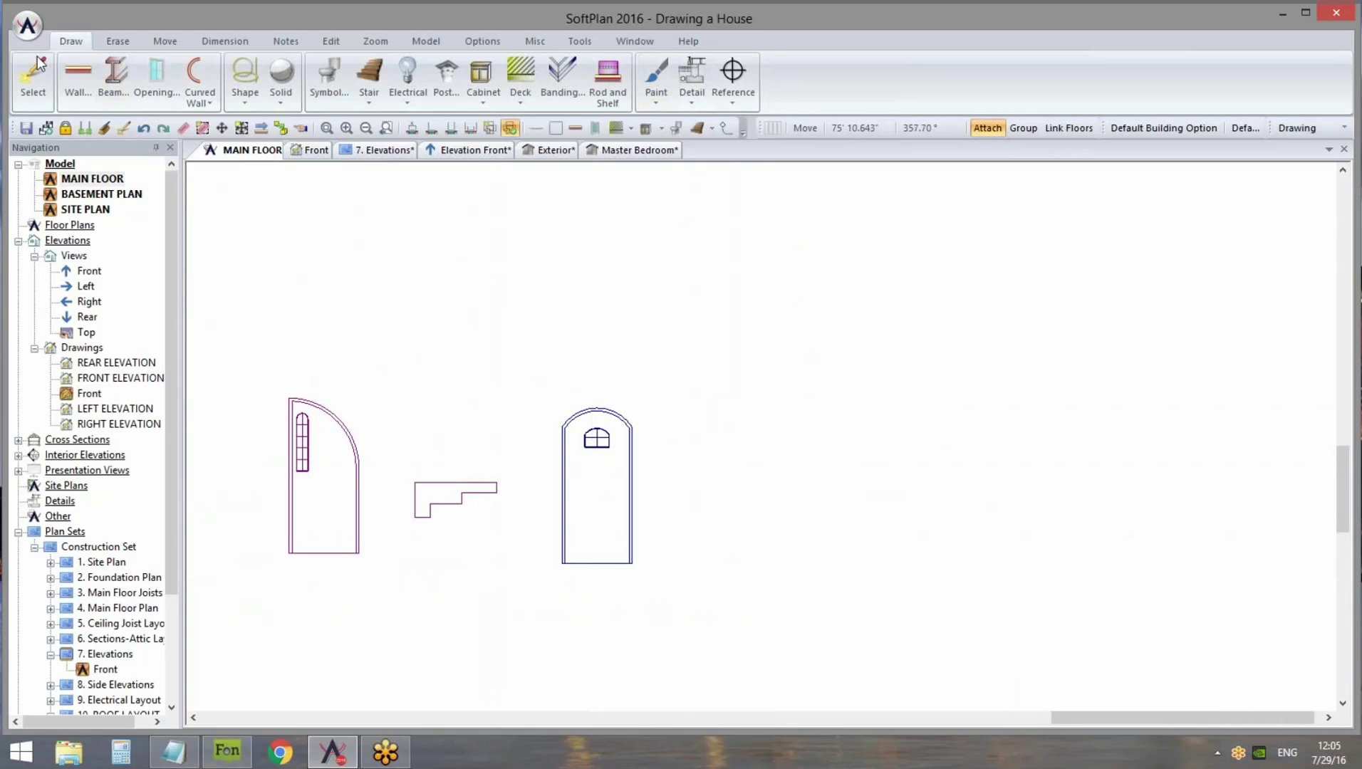
Place a Quarter Round opening shape in the empty area beyond the round-top door
click(688, 89)
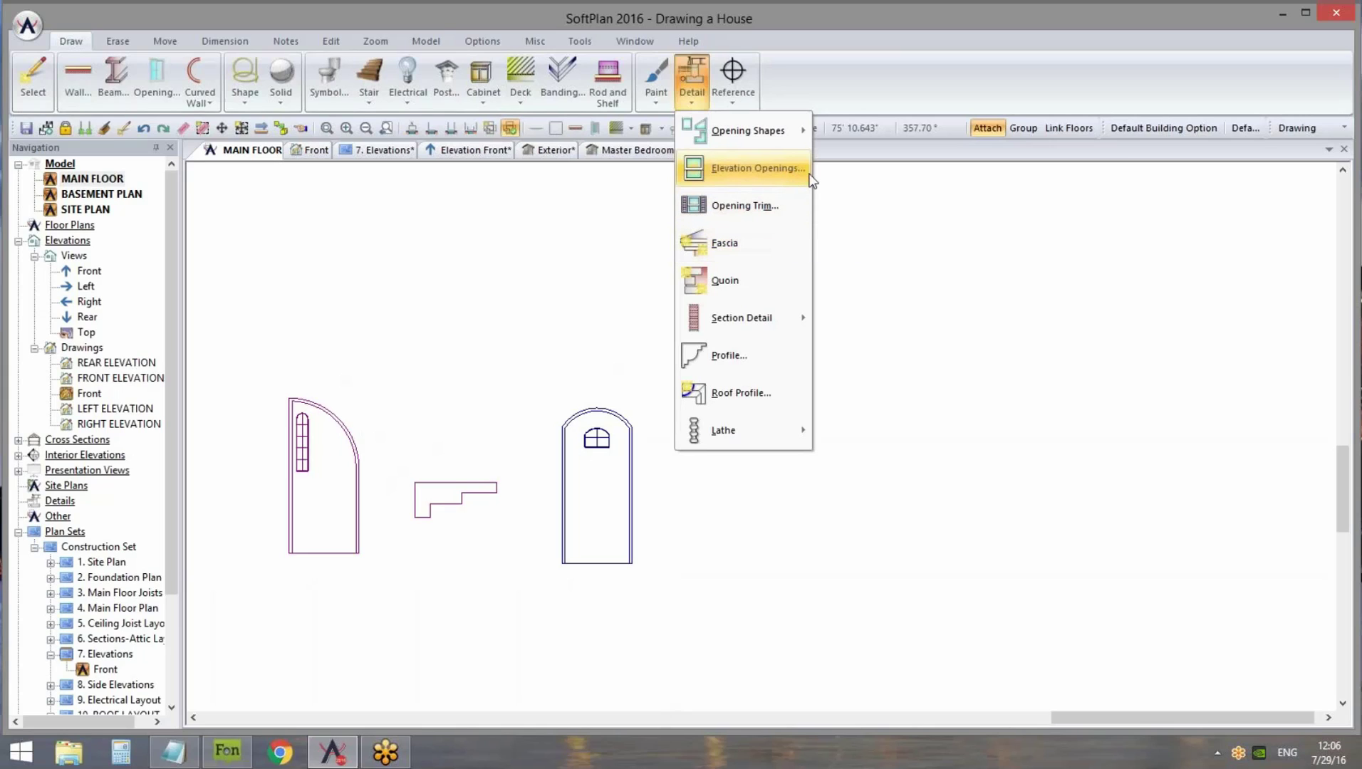
mouse_move(810, 178)
mouse_move(788, 138)
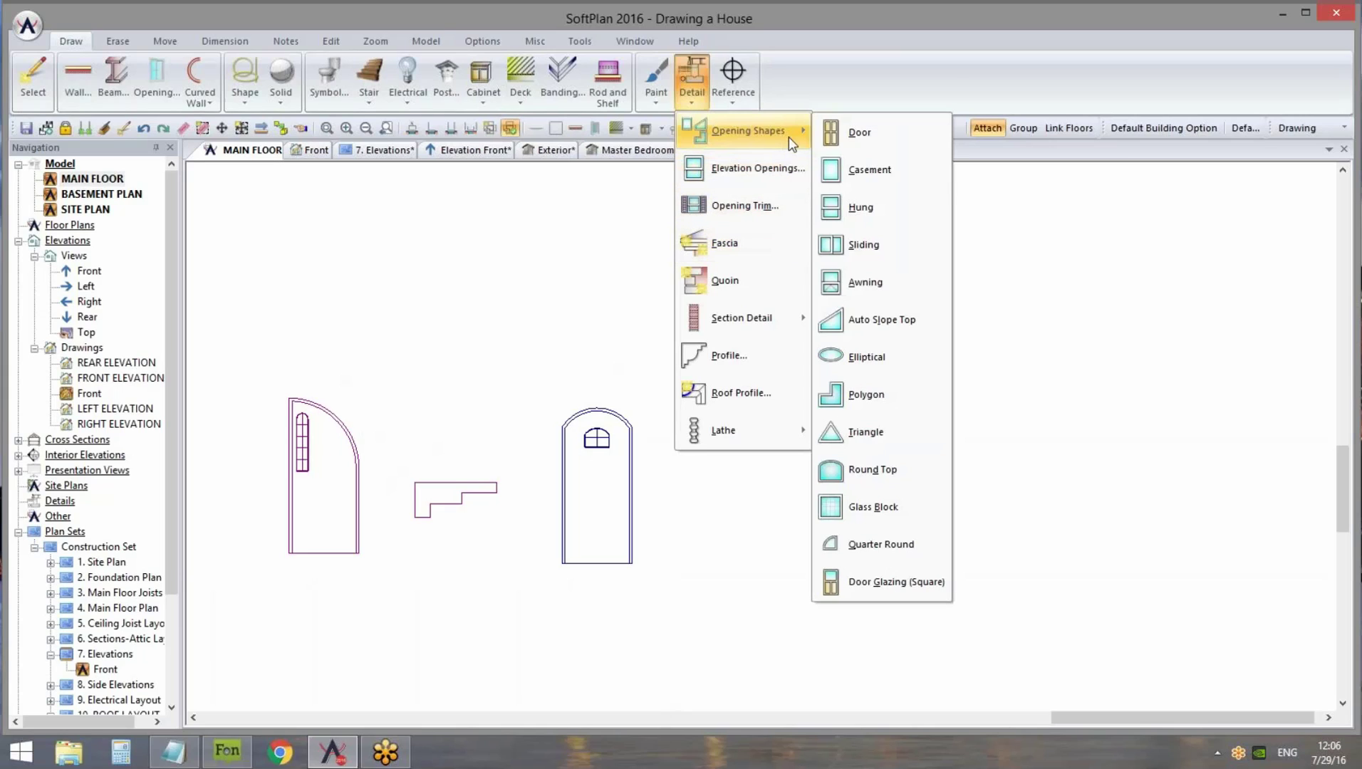
click(893, 547)
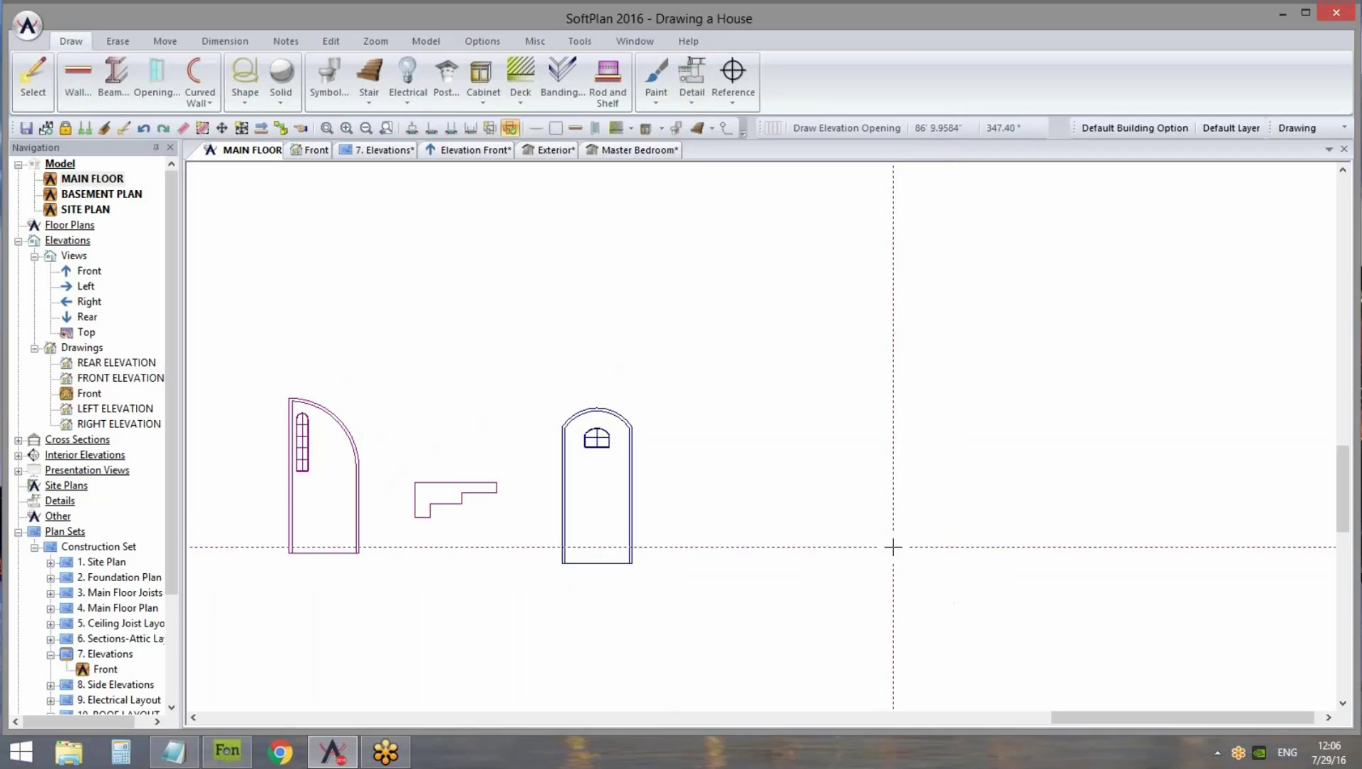
click(892, 523)
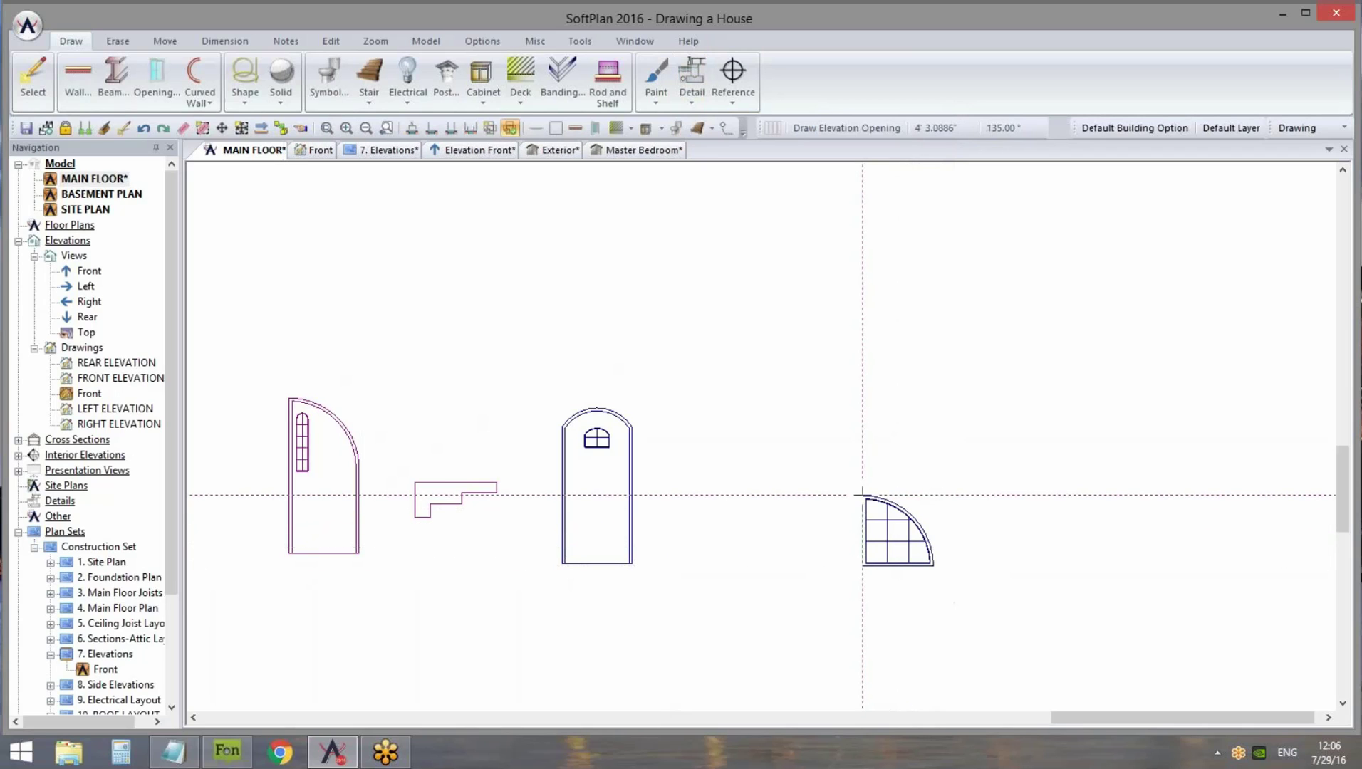
scroll(897, 520, up, 3)
scroll(717, 436, down, 2)
middle_drag(712, 445, 837, 526)
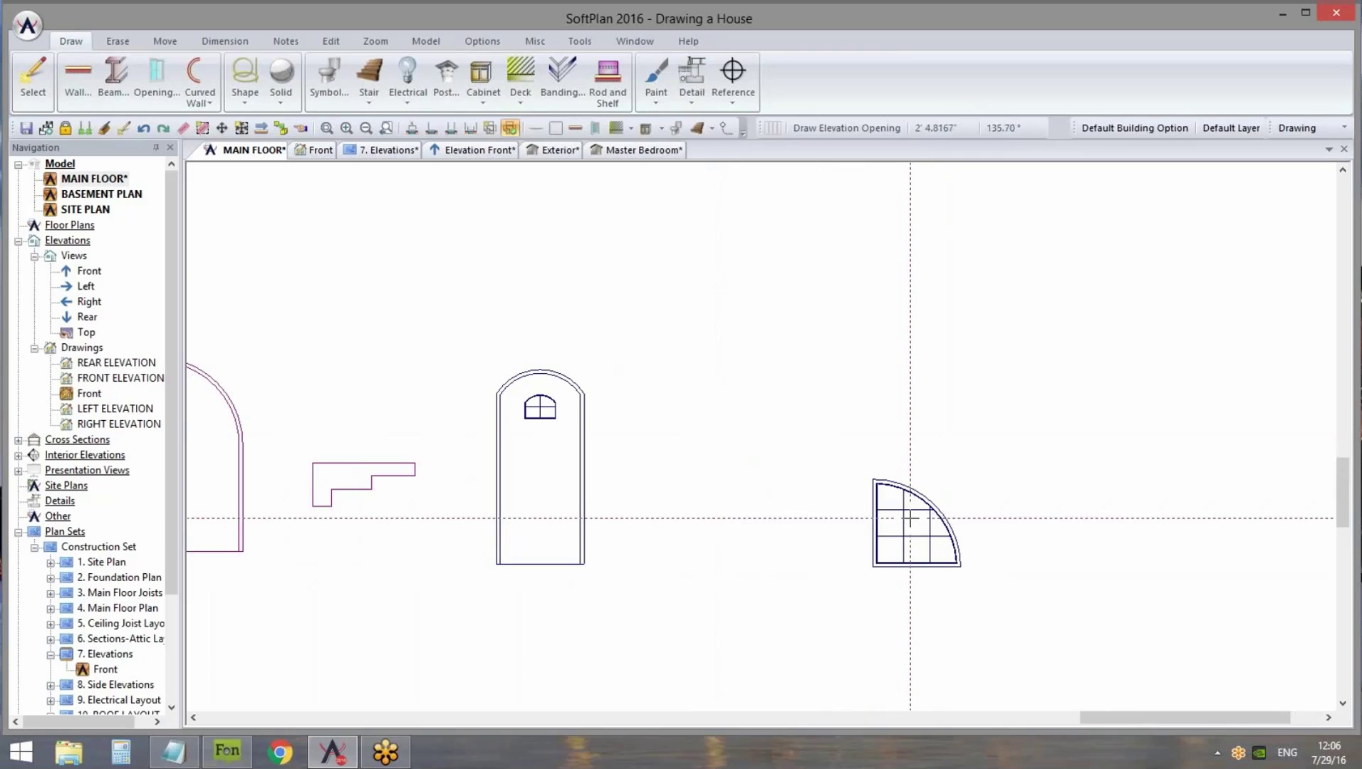
Edit the new quarter-round opening and set its height to 6'8" and its width to 3'
right_click(910, 519)
click(947, 249)
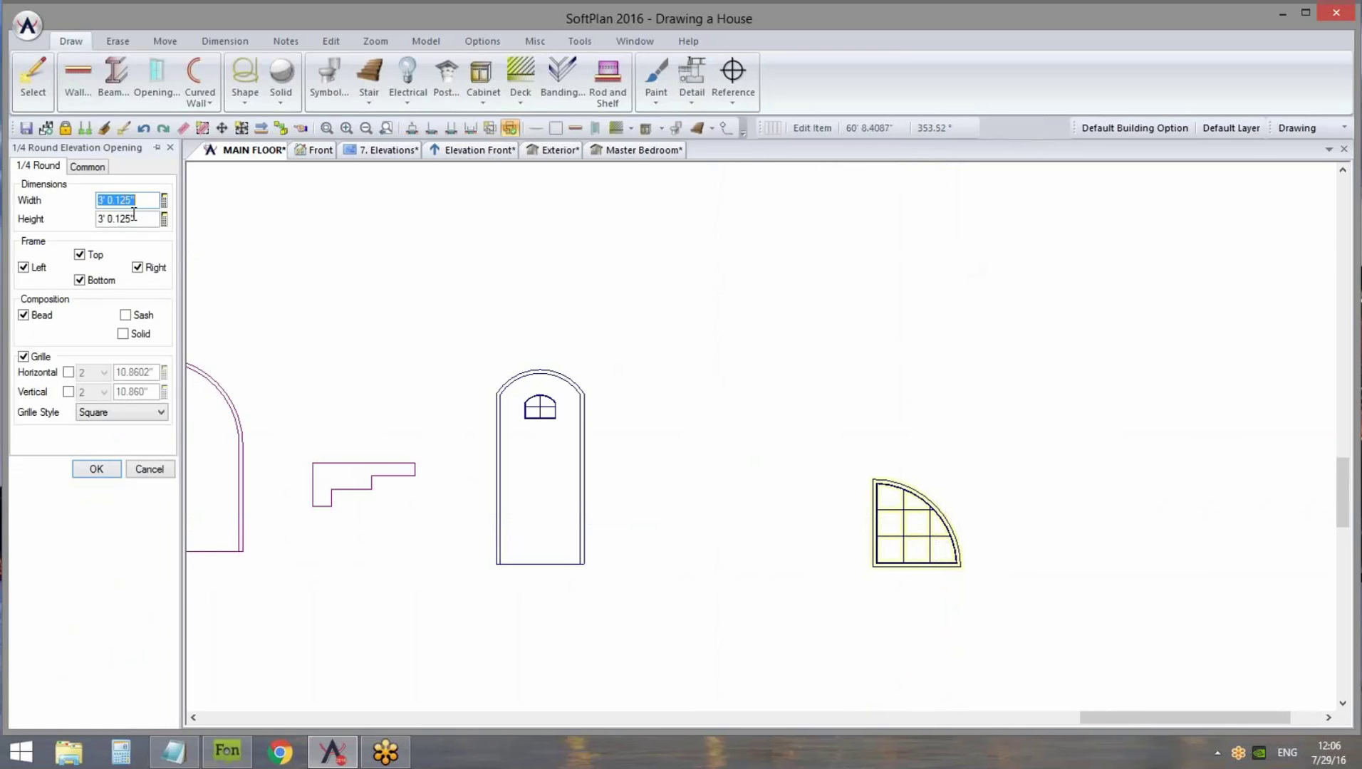
key(Tab)
text(6'8)
key(Tab)
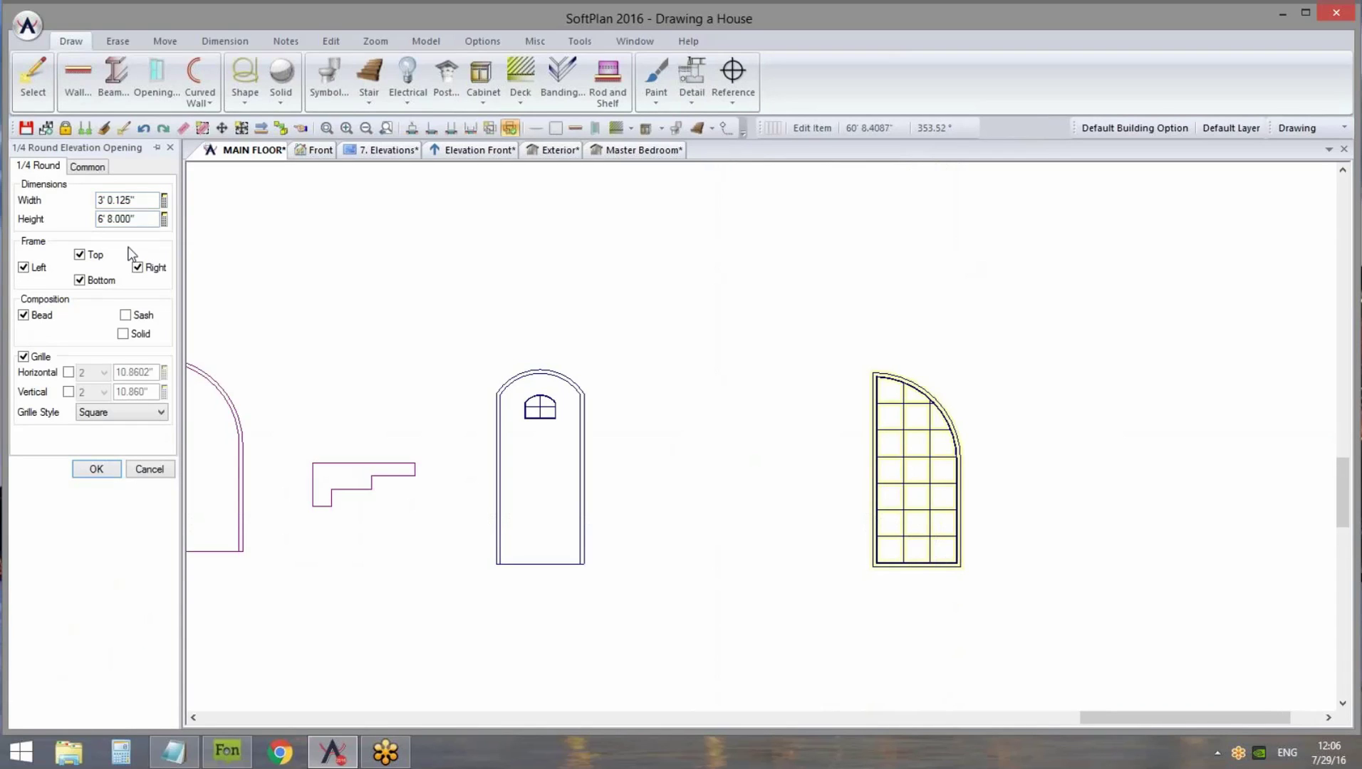
double_click(146, 200)
text(3)
key(Tab)
Turn off the quarter-round opening's bottom frame, bead and grille, and make its composition solid
click(80, 281)
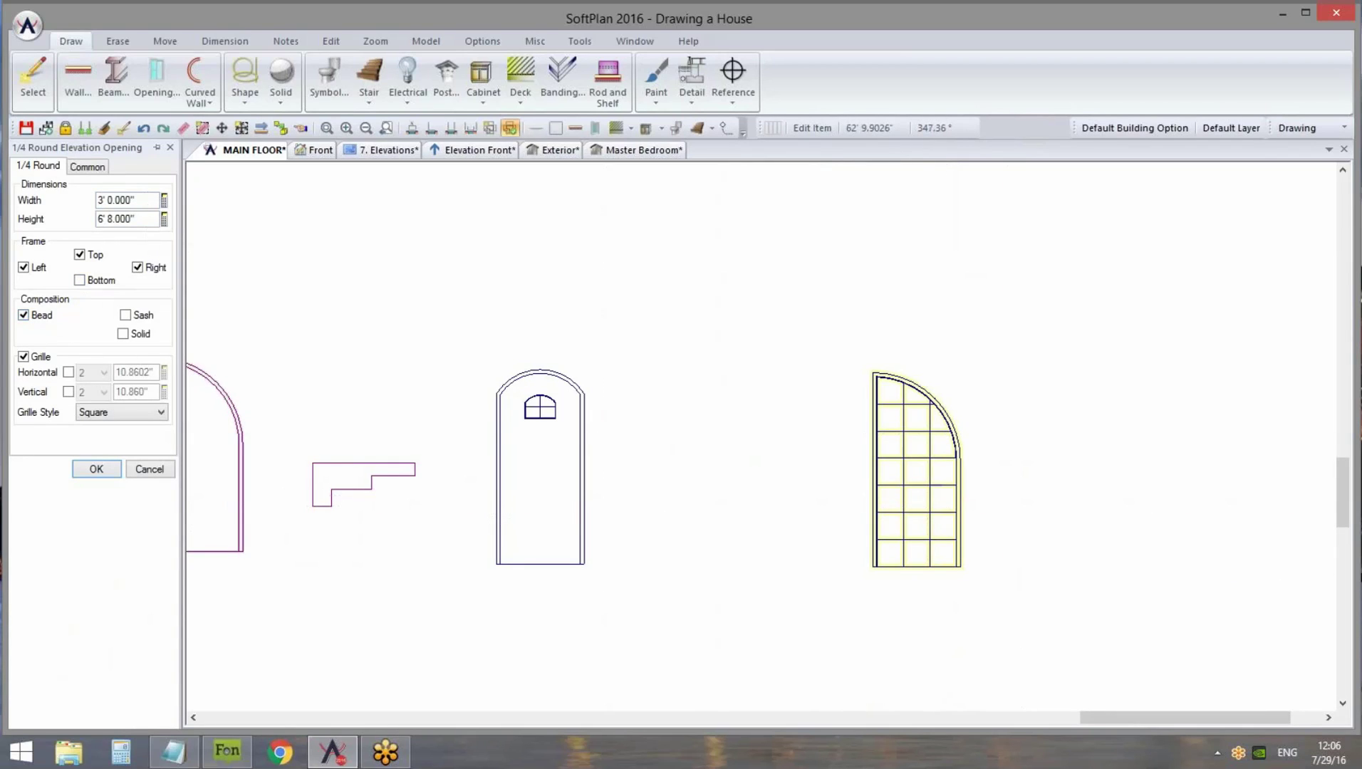
click(25, 316)
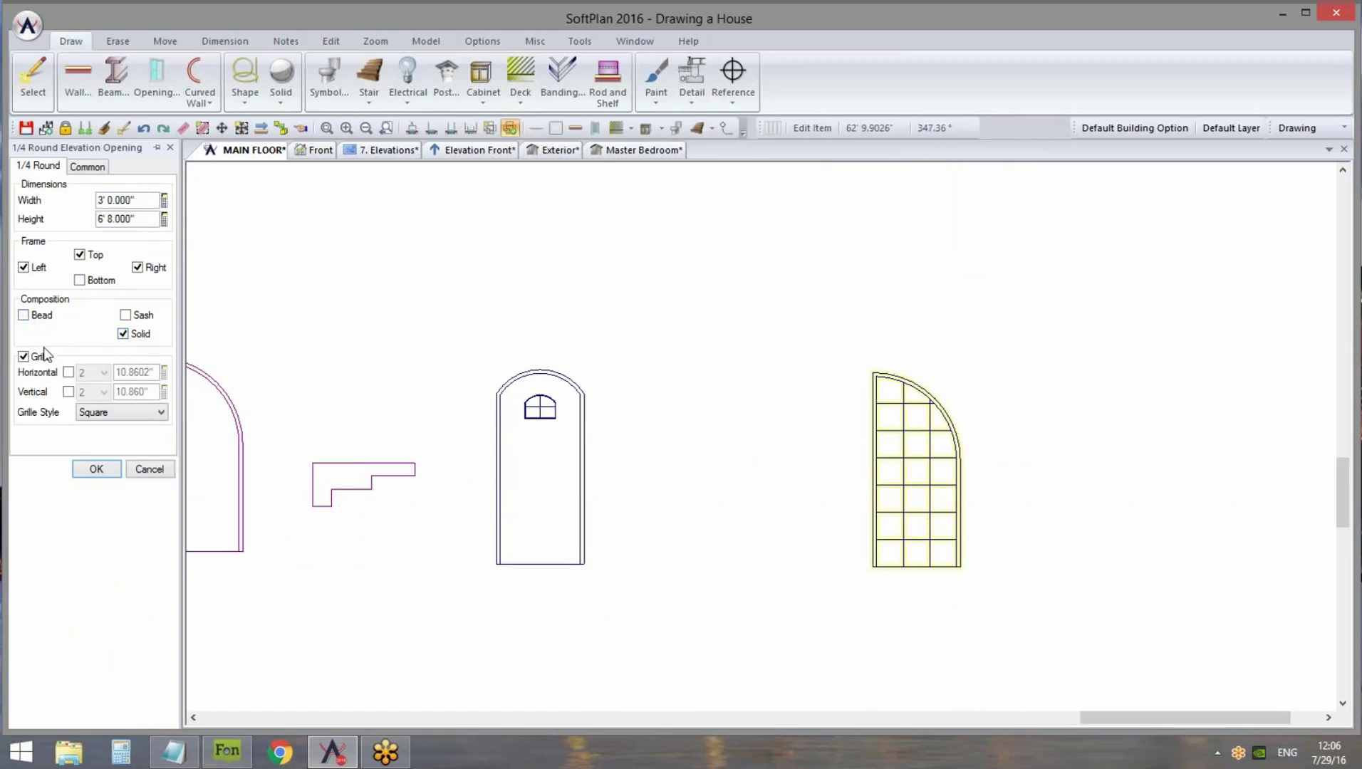
click(23, 357)
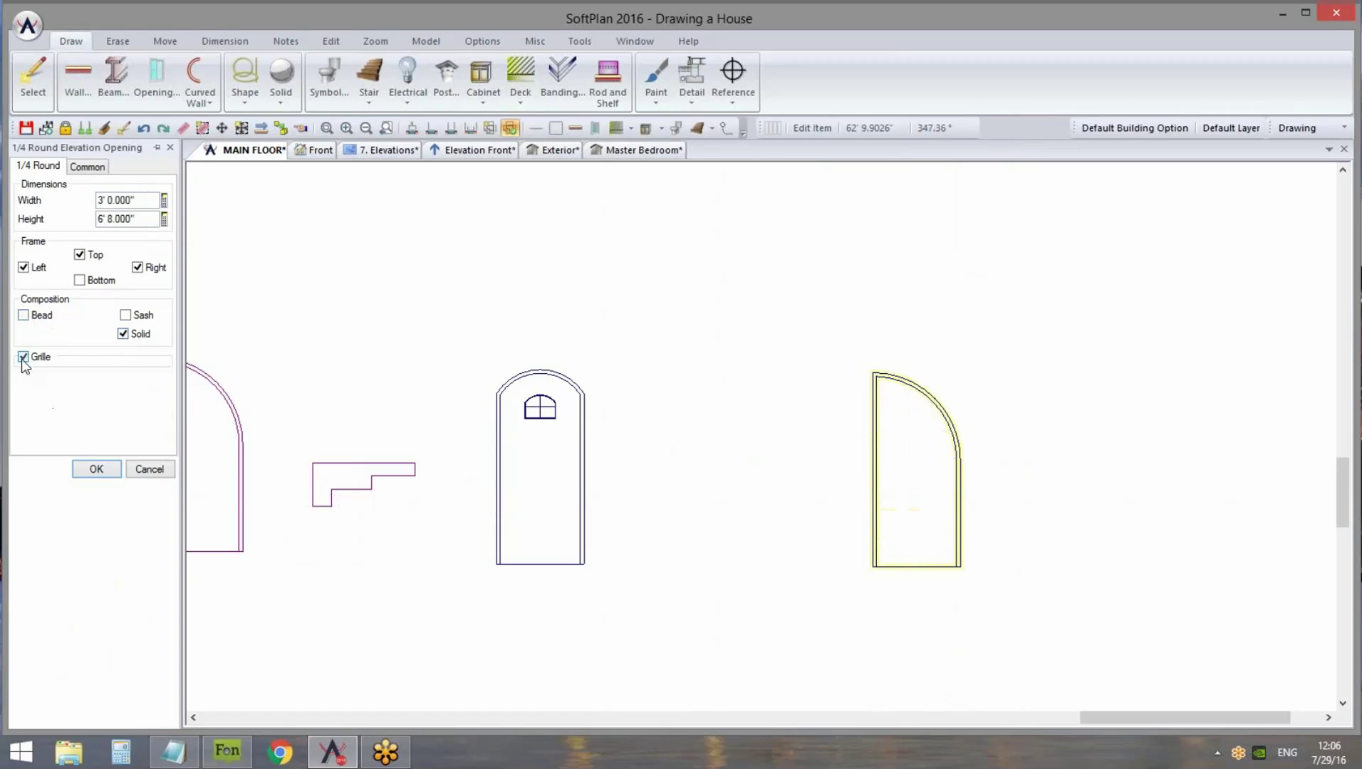
click(96, 470)
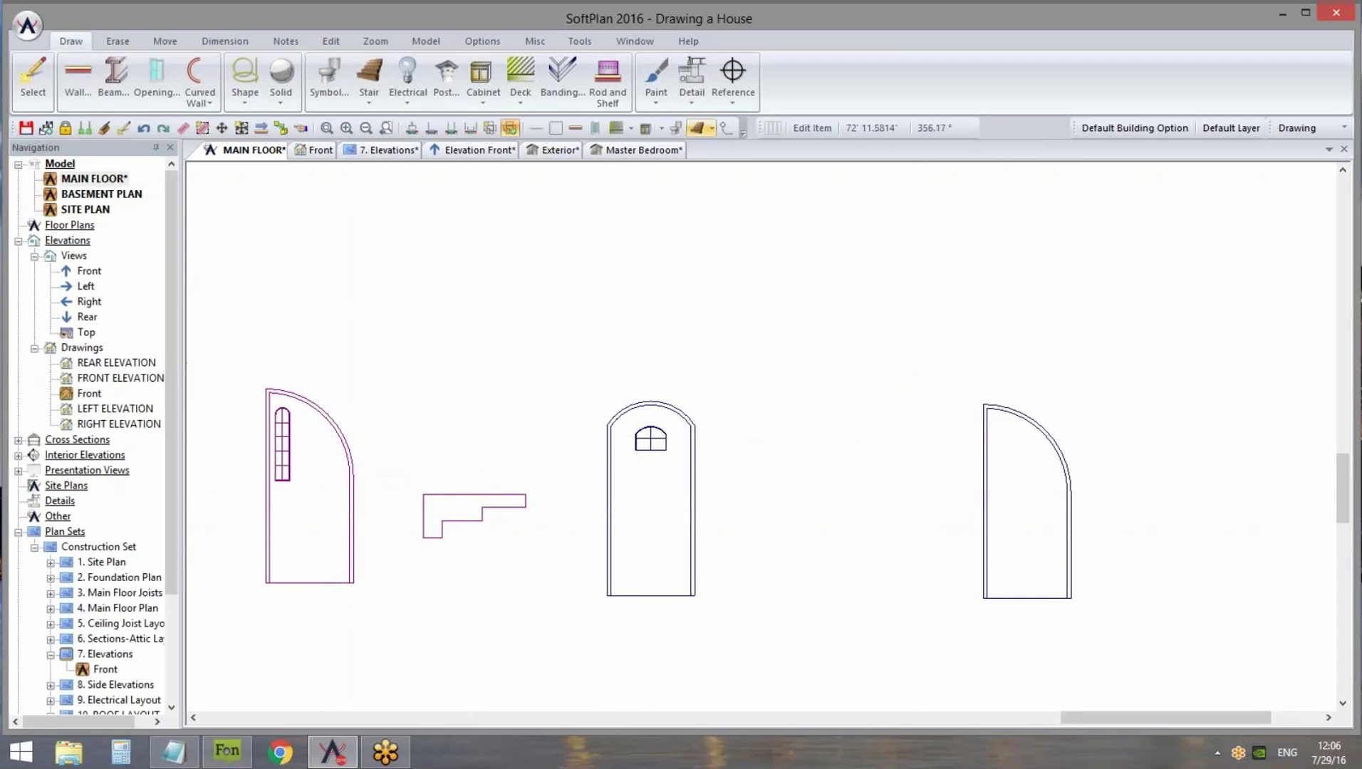
Draw a square door glazing about 8 5/8" wide and 1'-11 1/2" high in the upper part of the quarter-round door
click(690, 102)
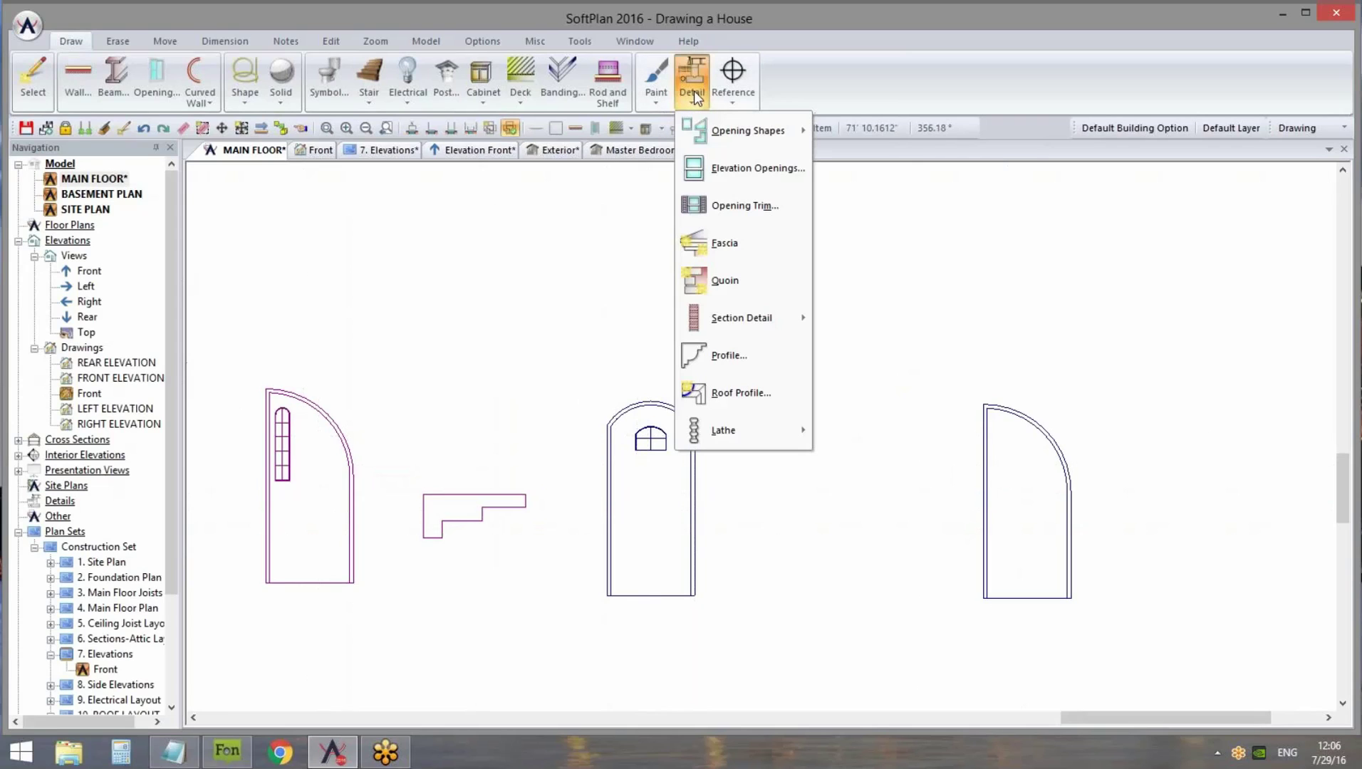
mouse_move(723, 124)
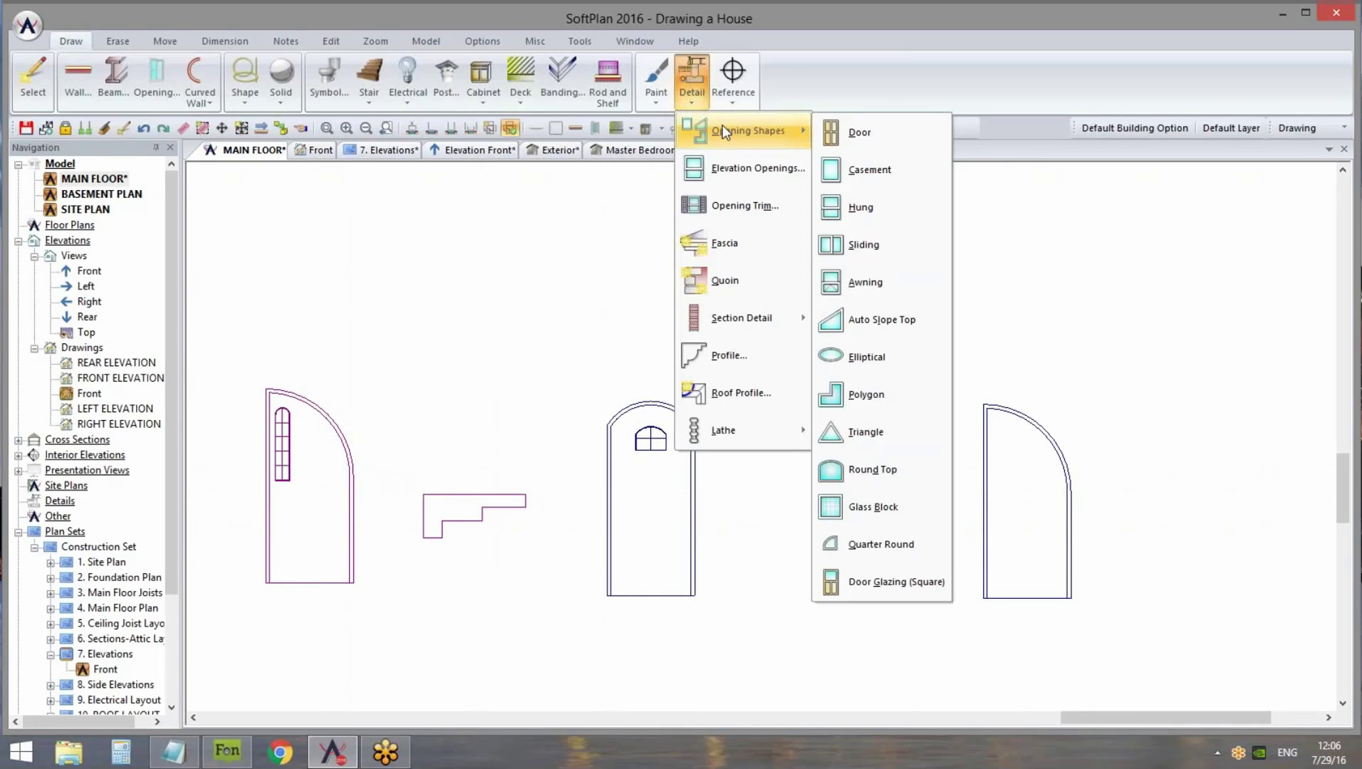
click(888, 584)
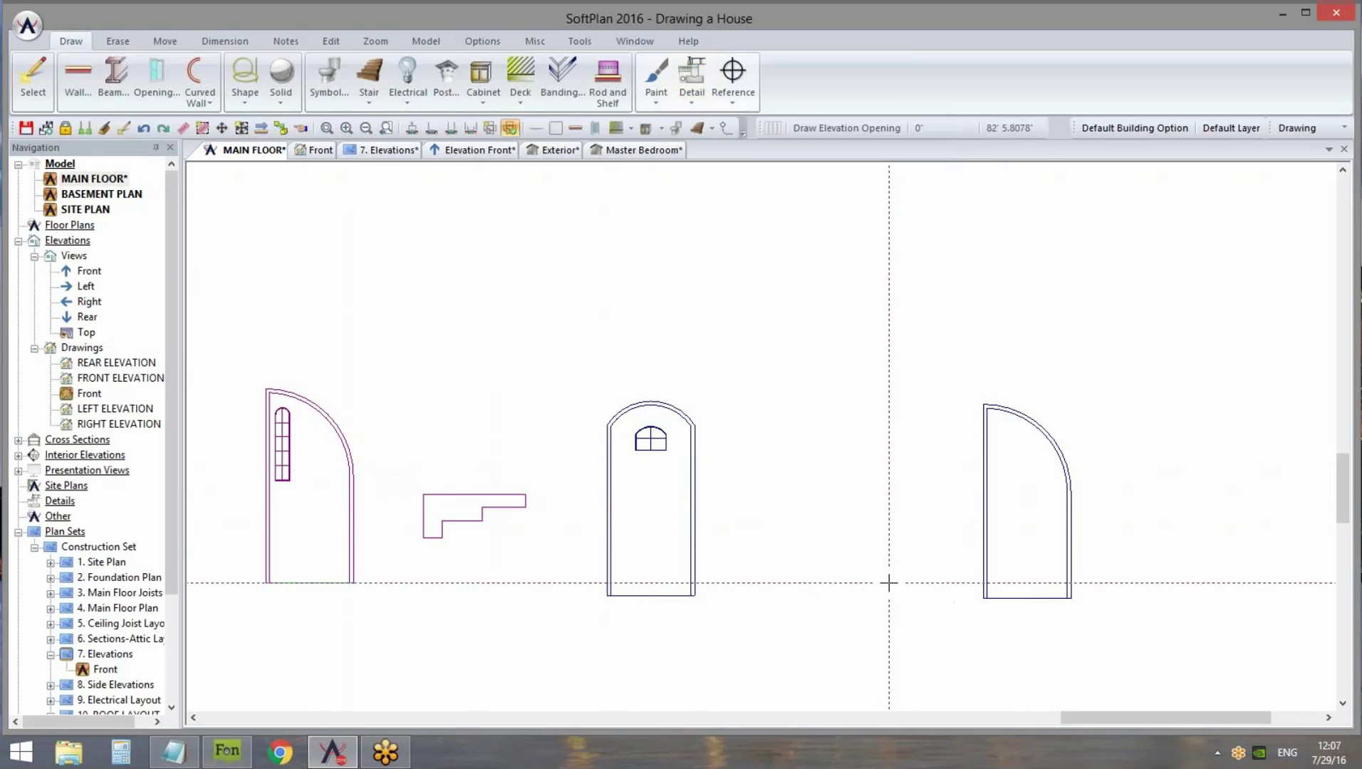
scroll(1035, 544, up, 2)
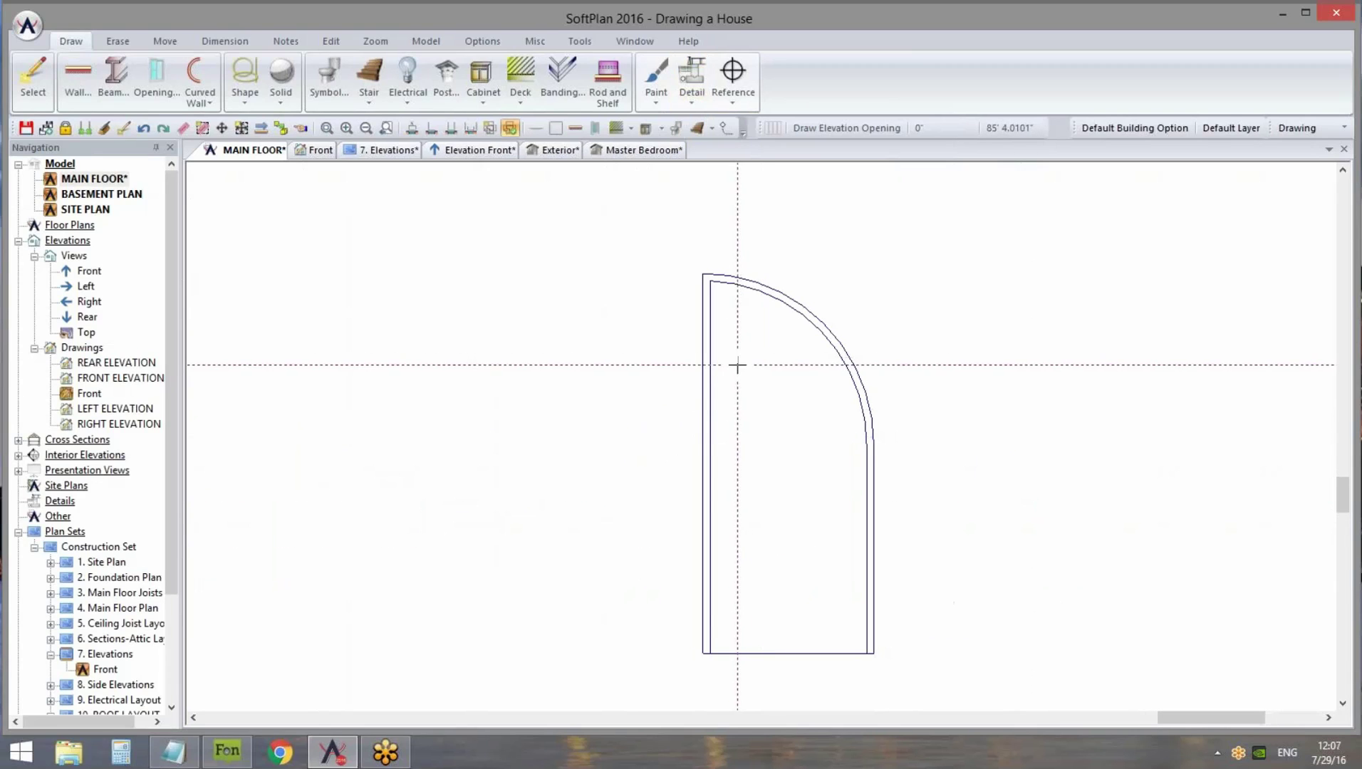
click(737, 349)
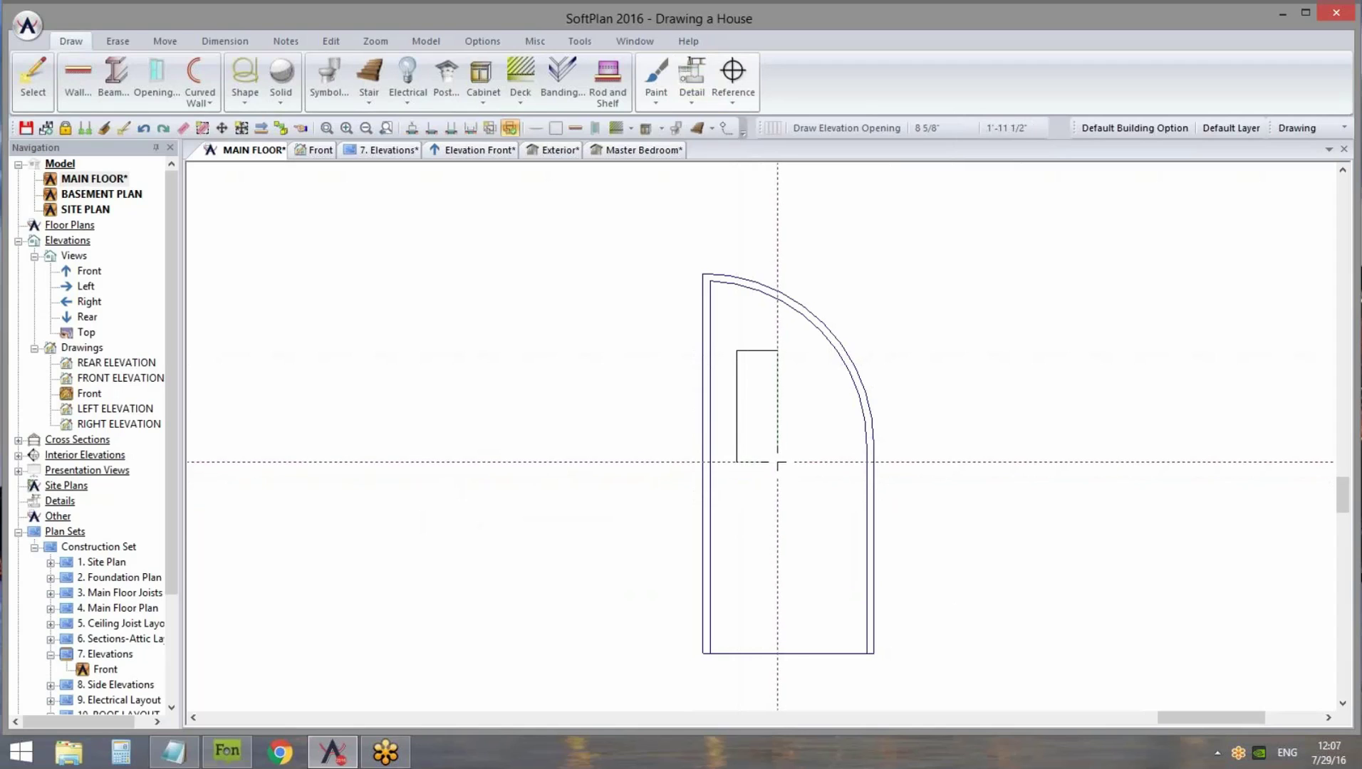
click(777, 462)
Edit the rectangular glazing and set its horizontal grille count to 2
click(784, 403)
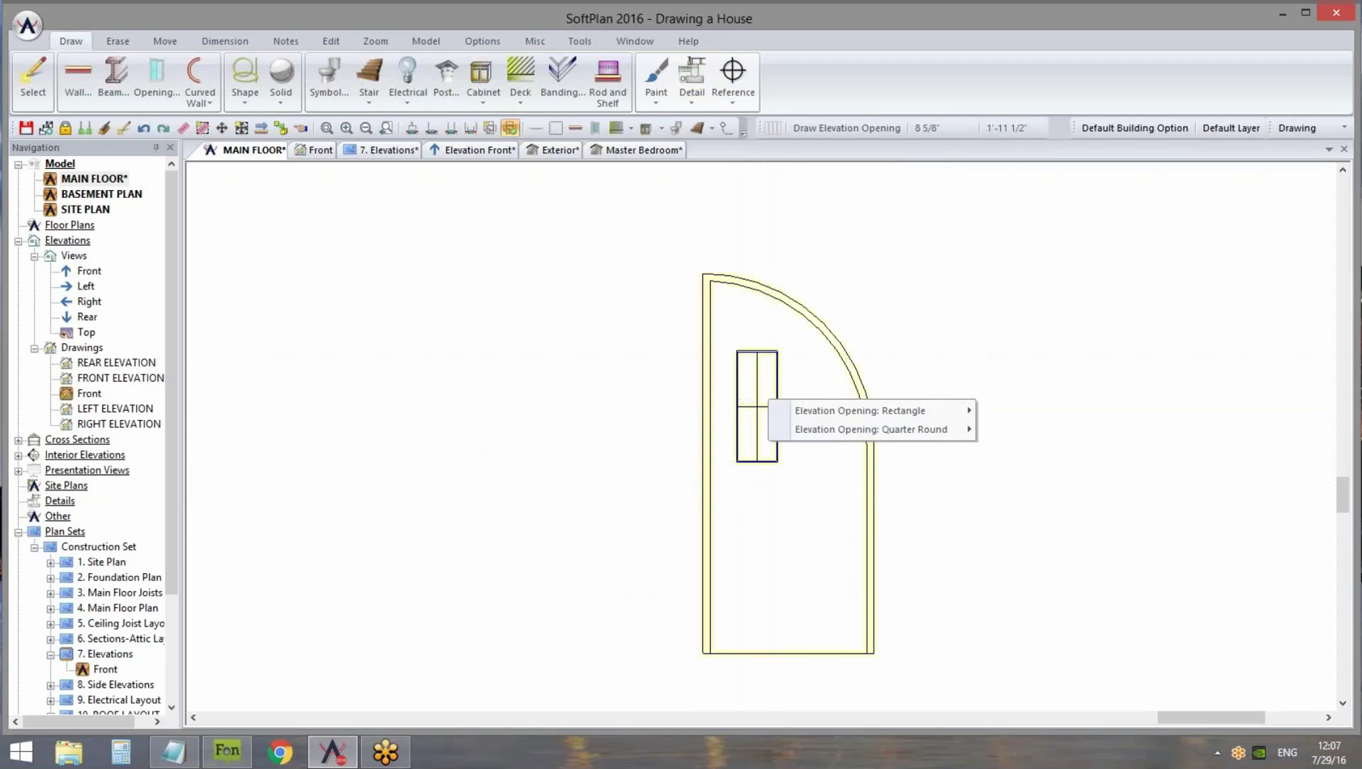
mouse_move(789, 411)
click(1006, 413)
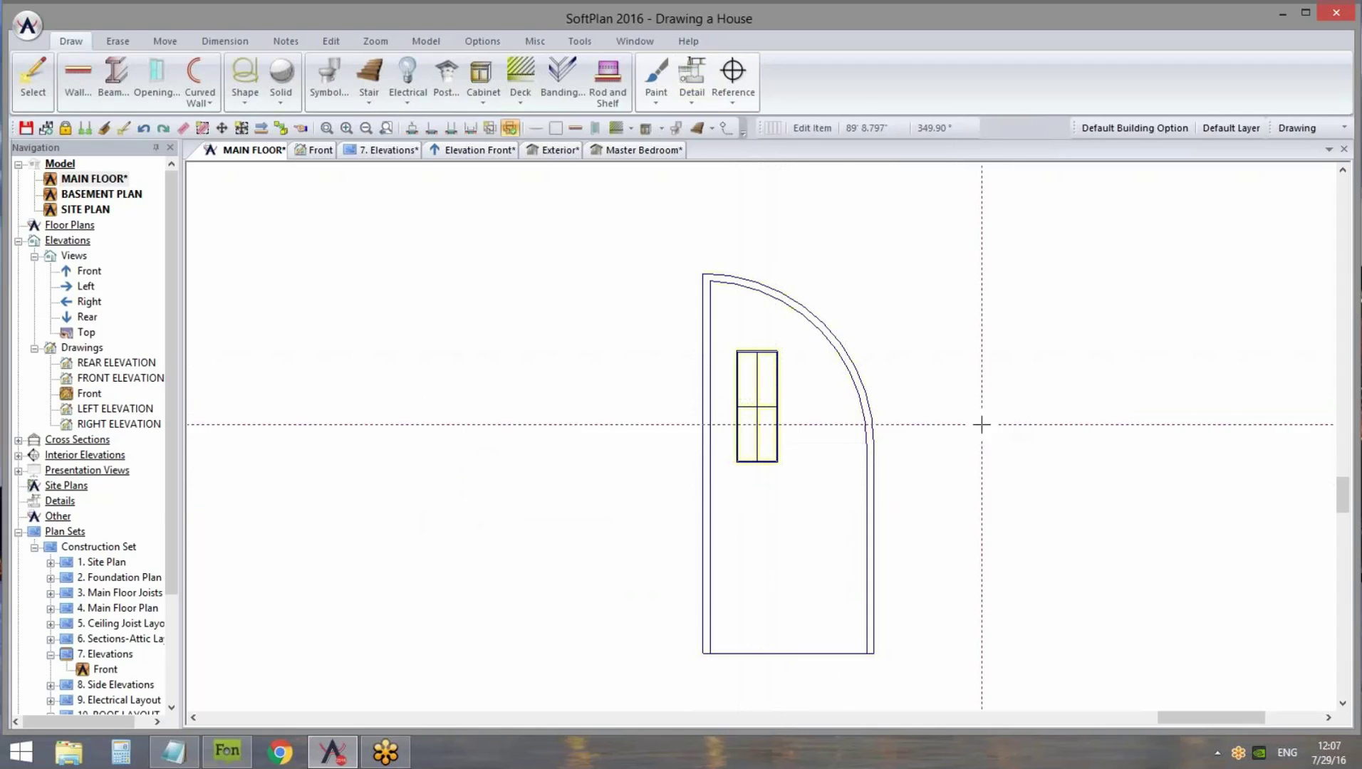
scroll(170, 554, down, 2)
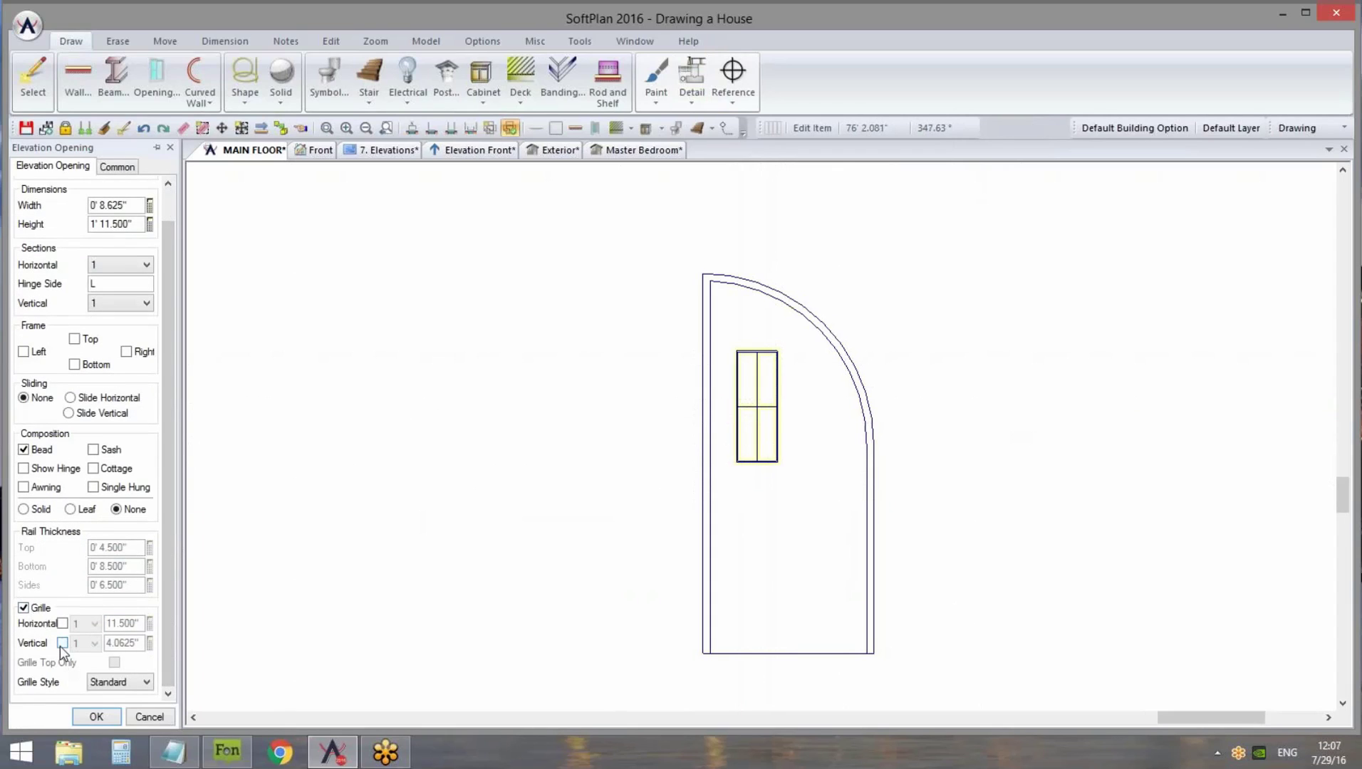
click(63, 623)
click(83, 625)
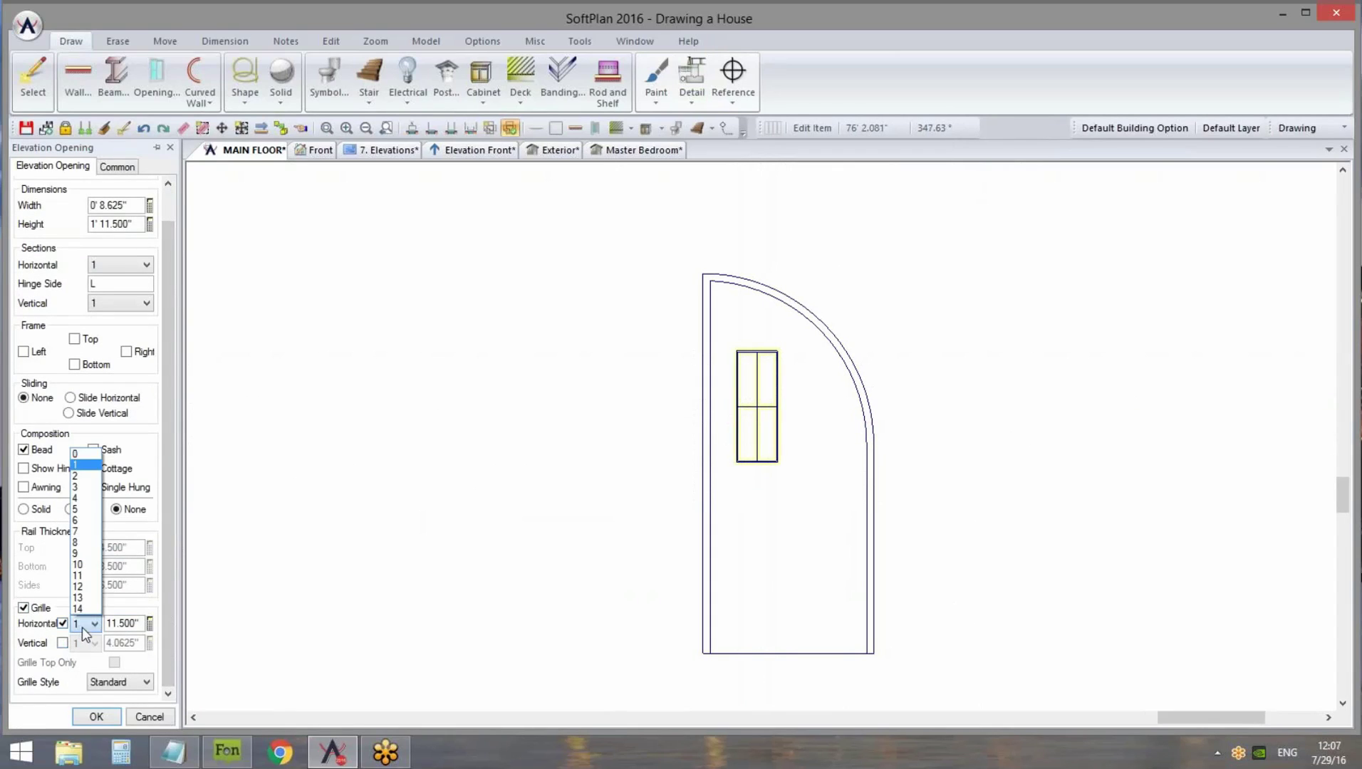
click(93, 477)
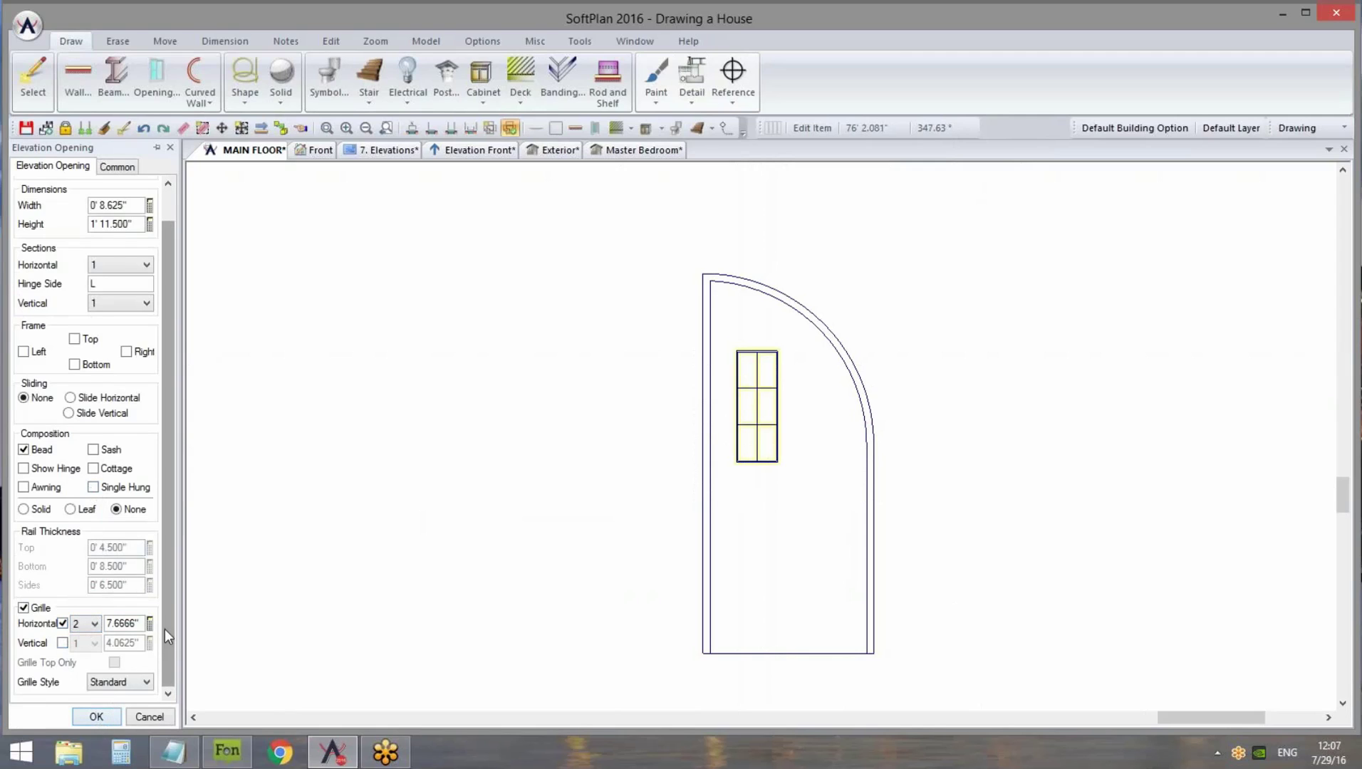
Change the glazing's top shape to Arc and apply the edit
drag(165, 629, 165, 563)
click(129, 201)
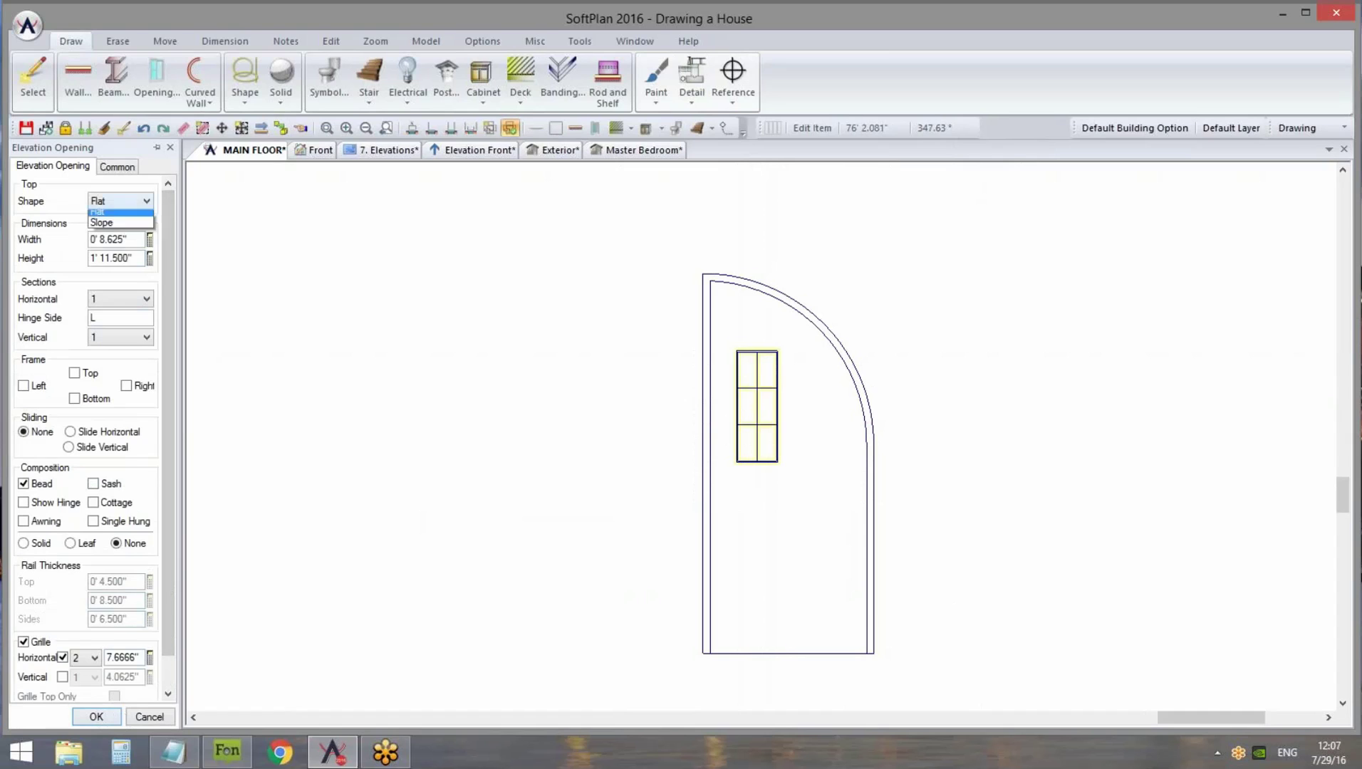
click(126, 226)
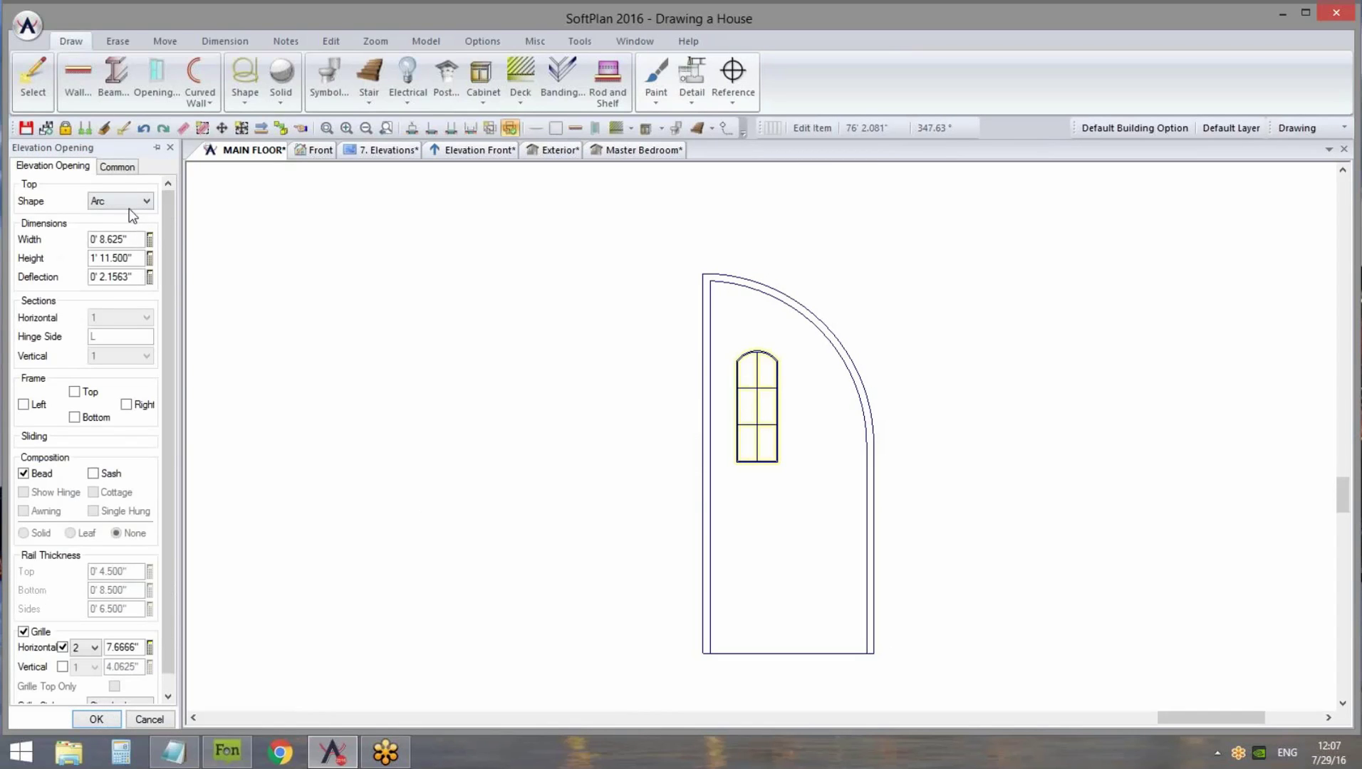
click(98, 719)
Open the System Library, set its type to Elevation Openings and select the Custom library
scroll(639, 415, down, 2)
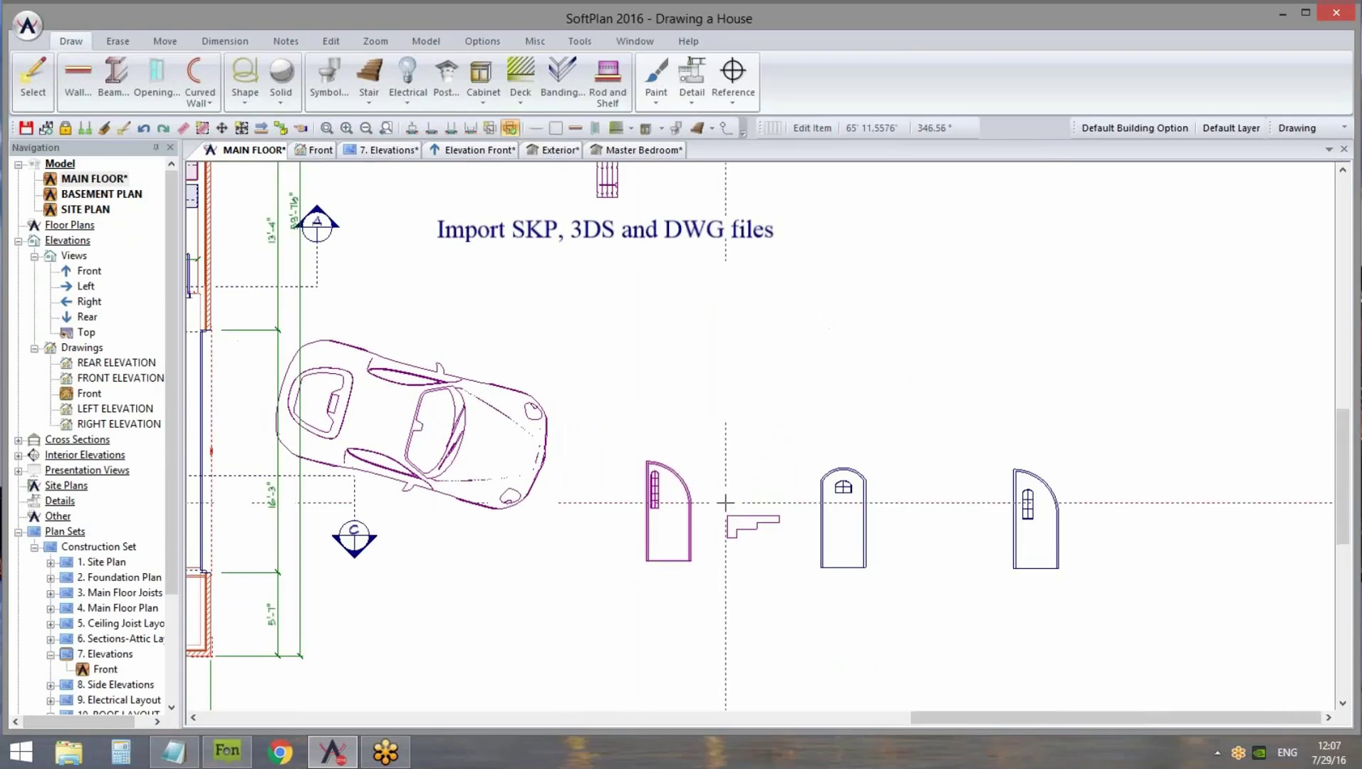
scroll(742, 441, up, 5)
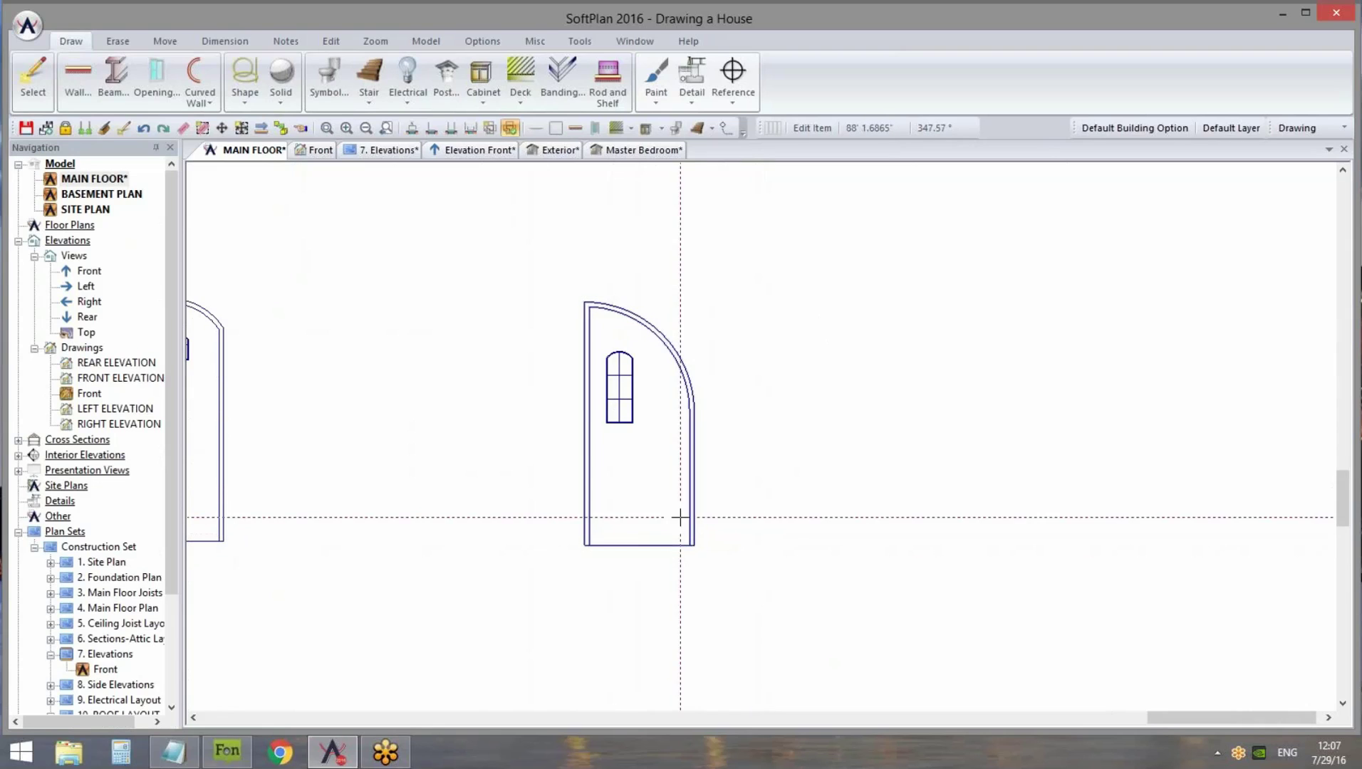
click(25, 27)
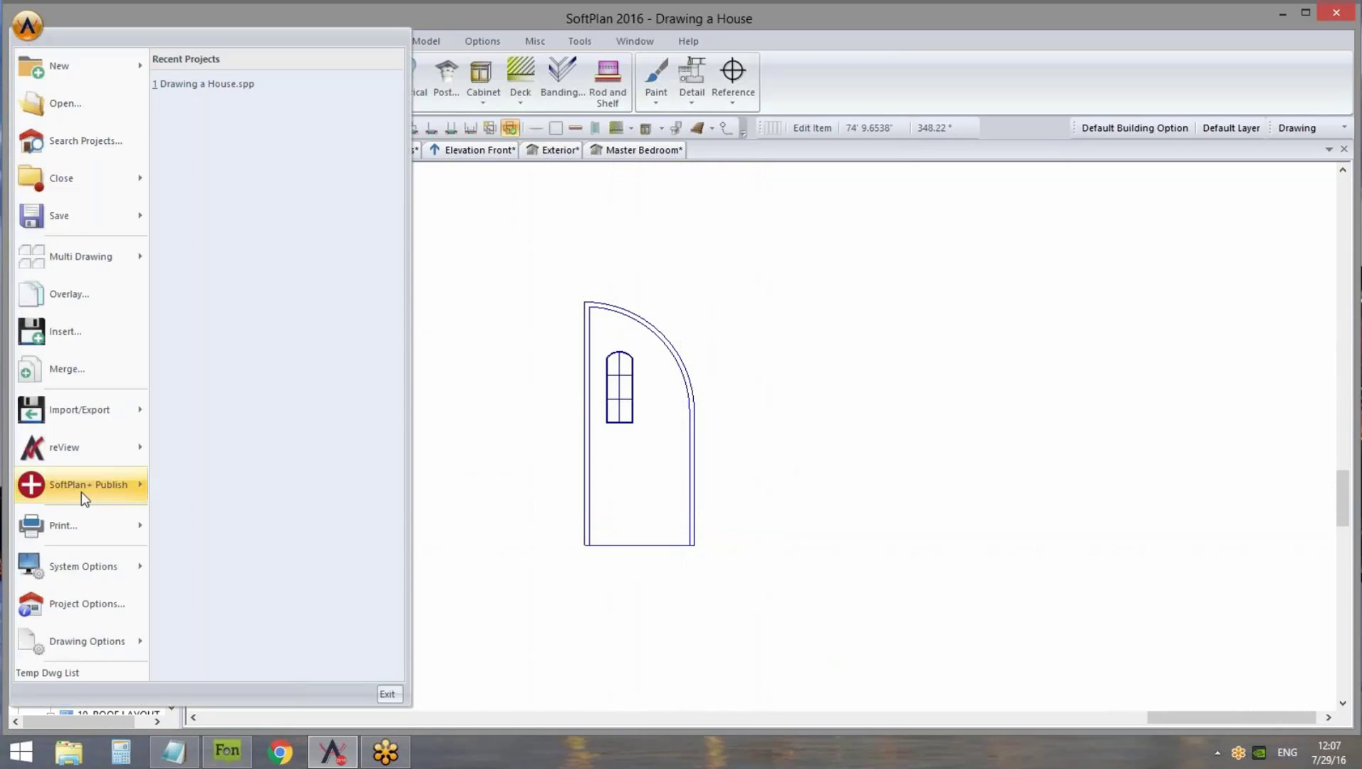
mouse_move(147, 578)
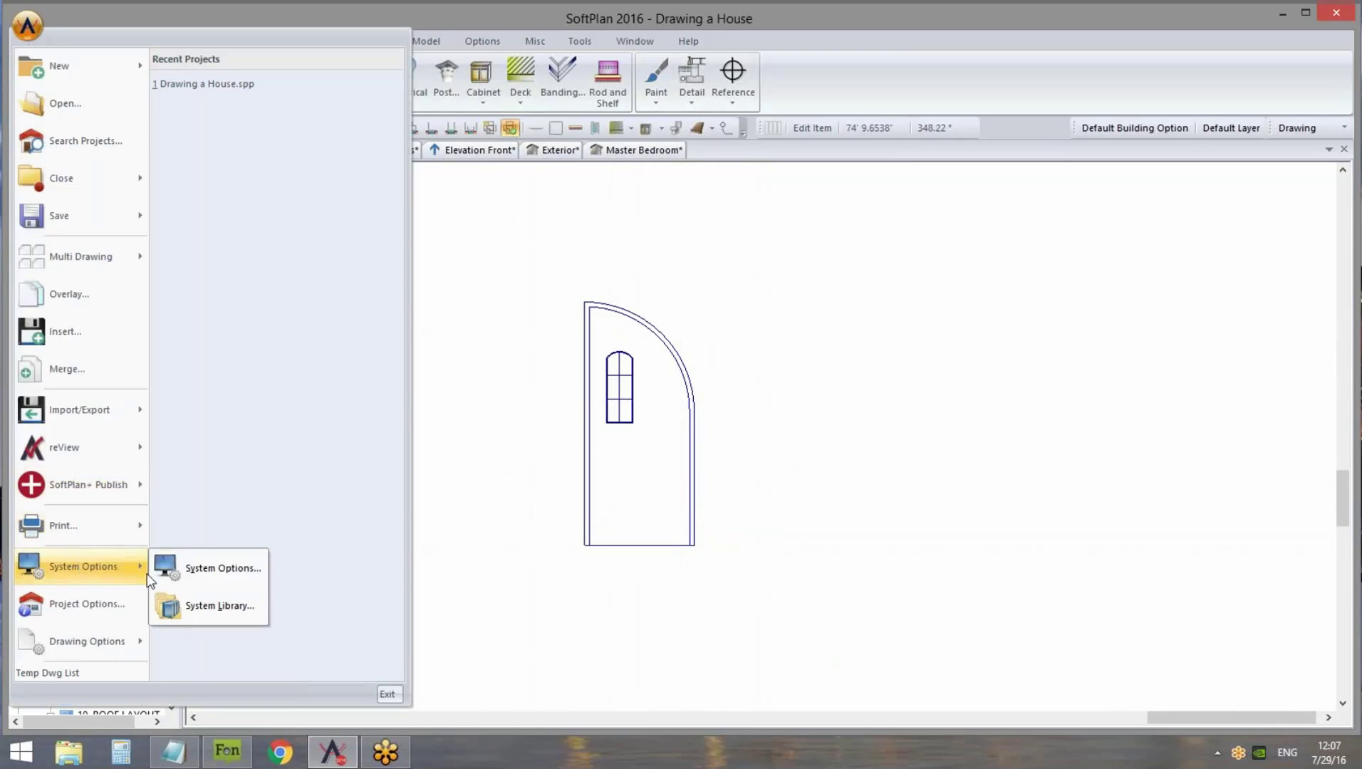
click(217, 606)
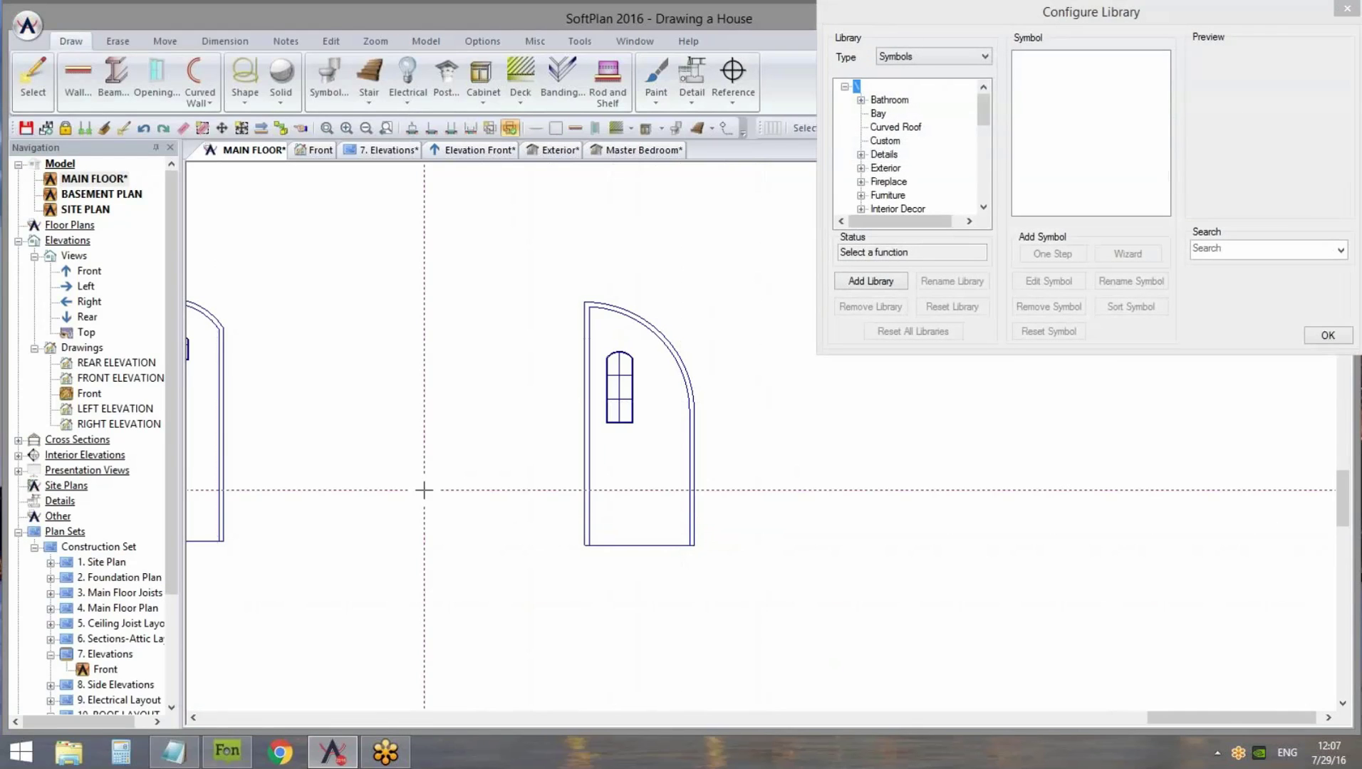
click(918, 55)
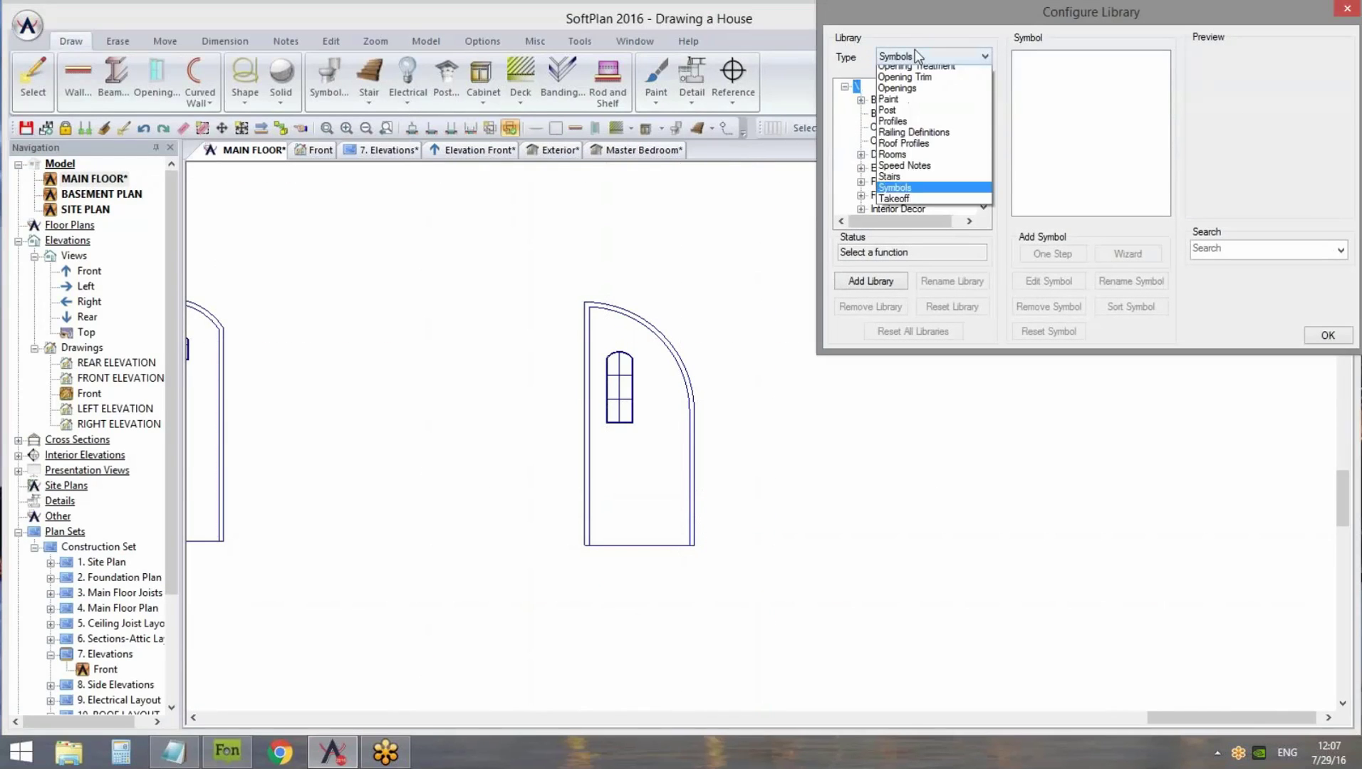
click(926, 127)
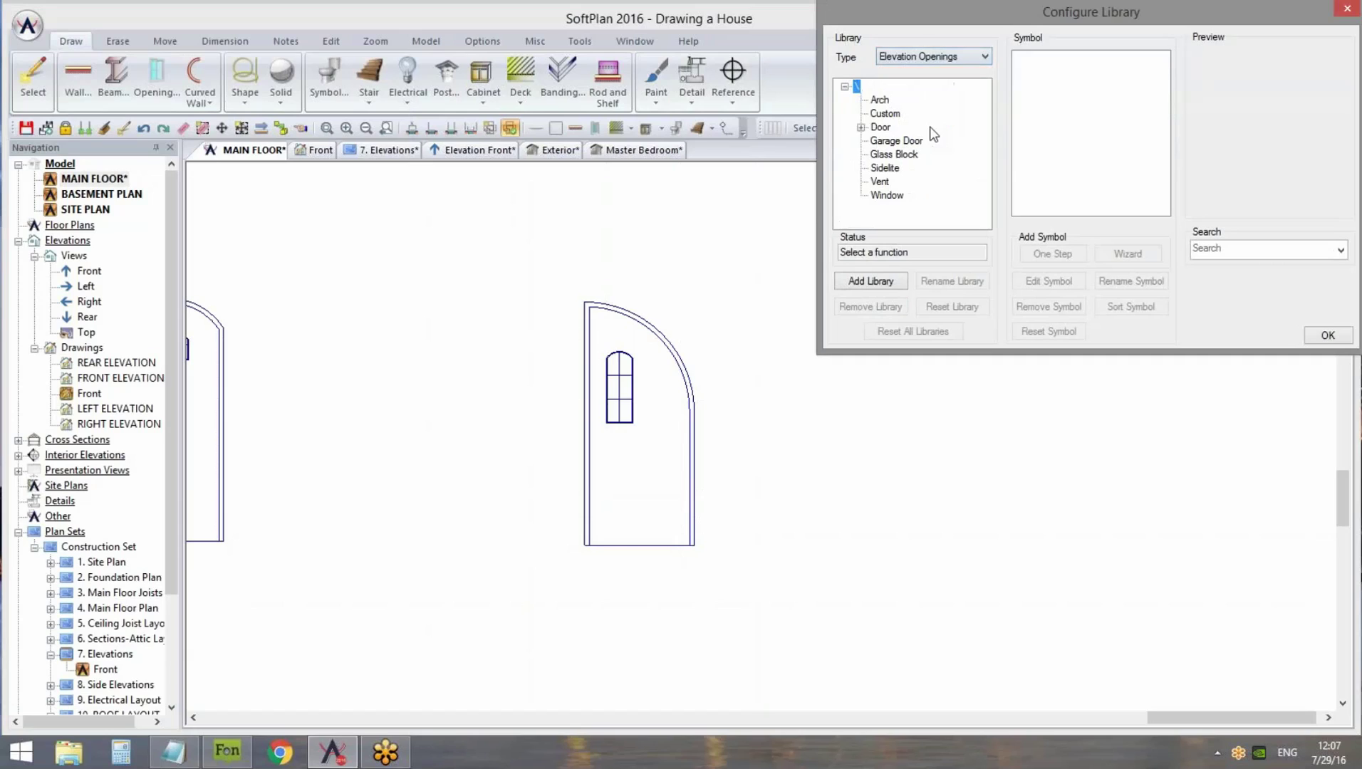
click(883, 114)
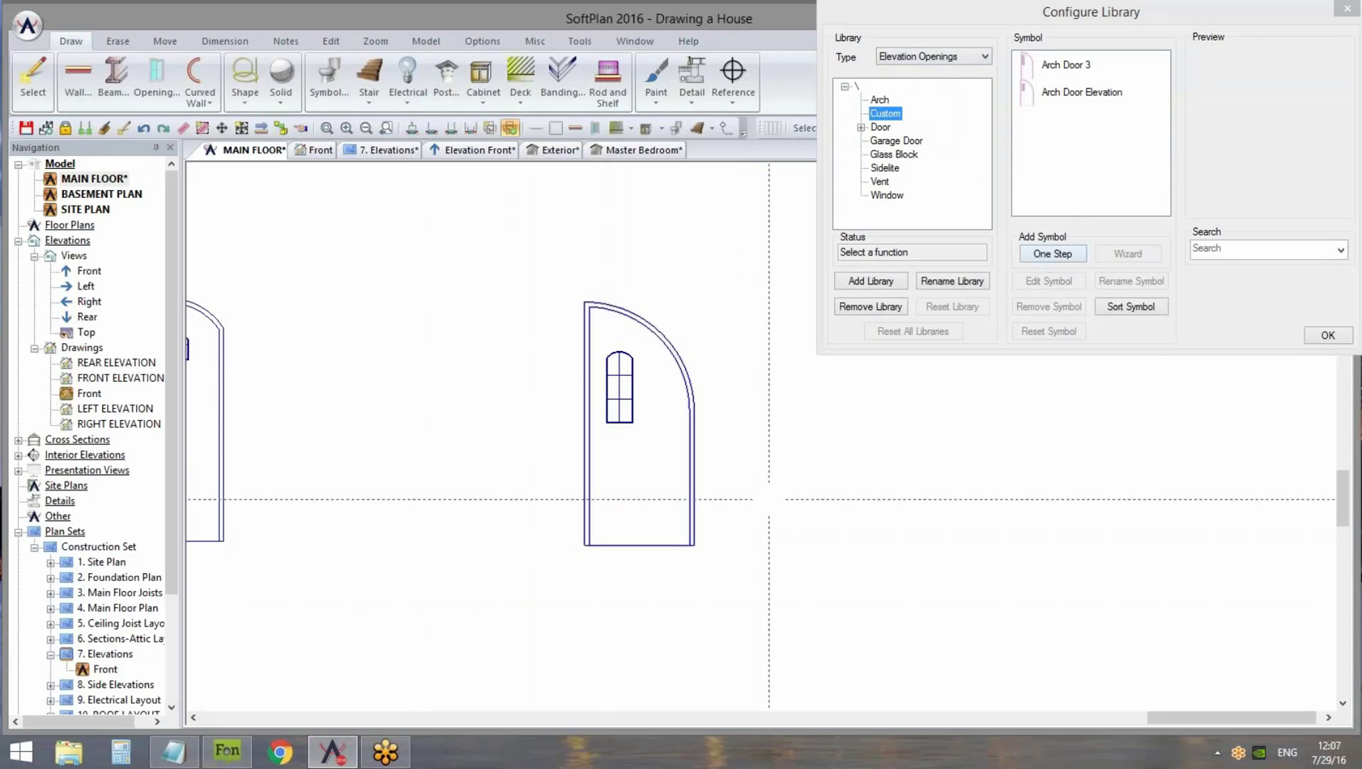
Add the new quarter-round door to the Custom library in one step by boxing it and naming it Arch Door 2
click(1051, 255)
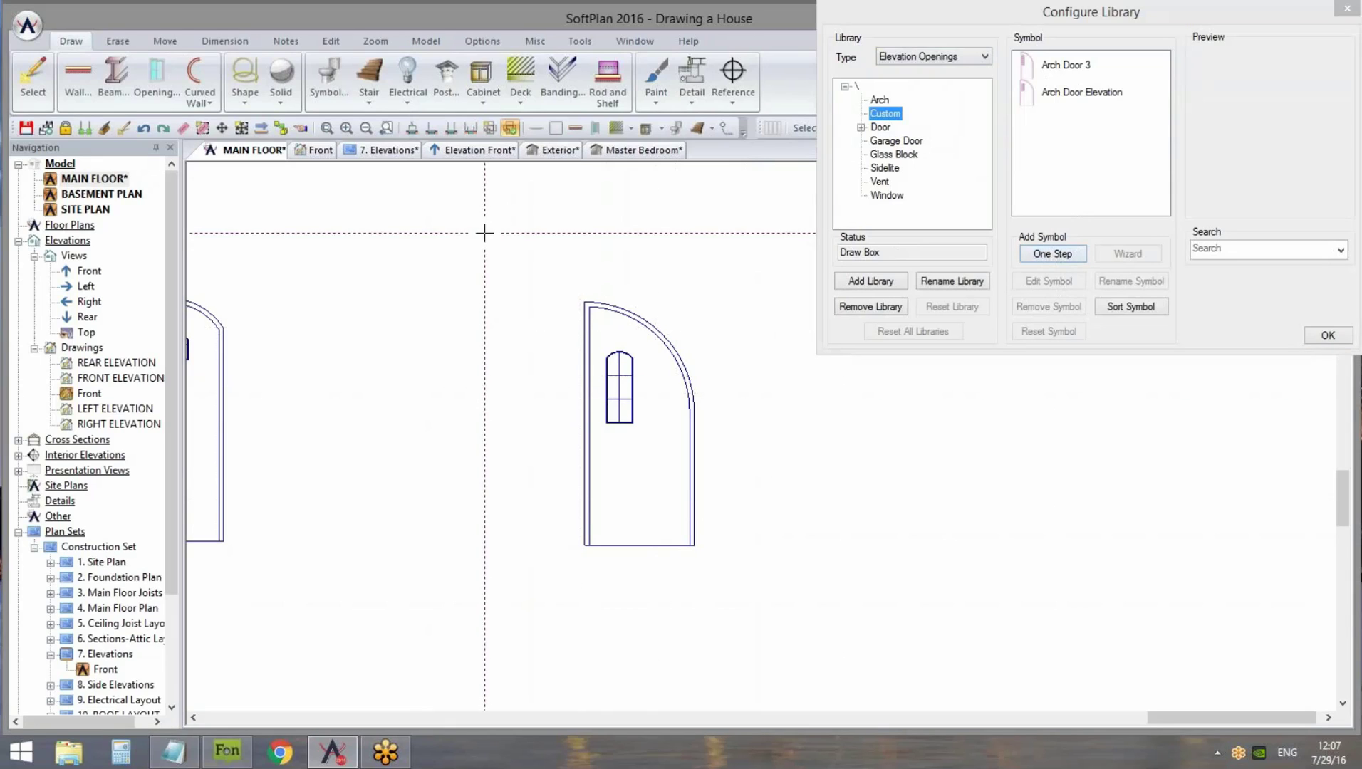
click(485, 234)
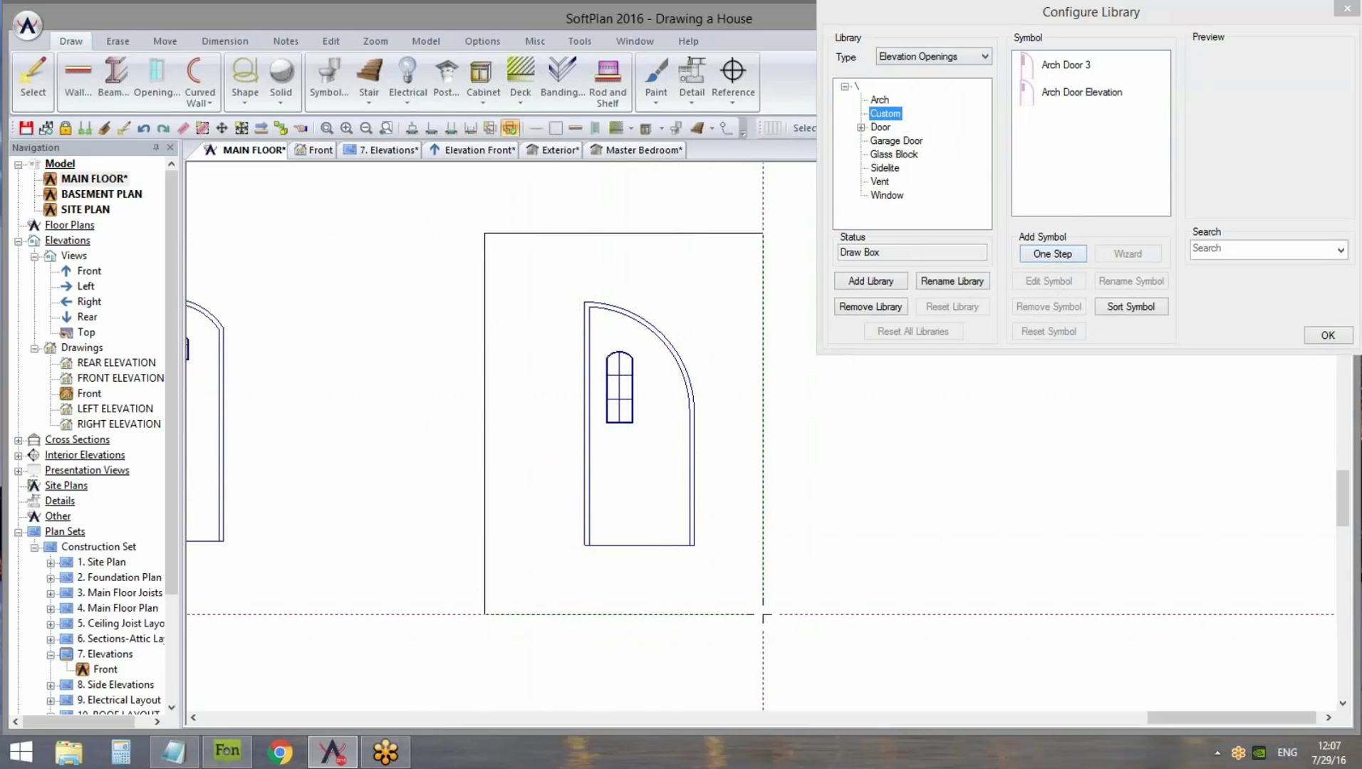
click(763, 615)
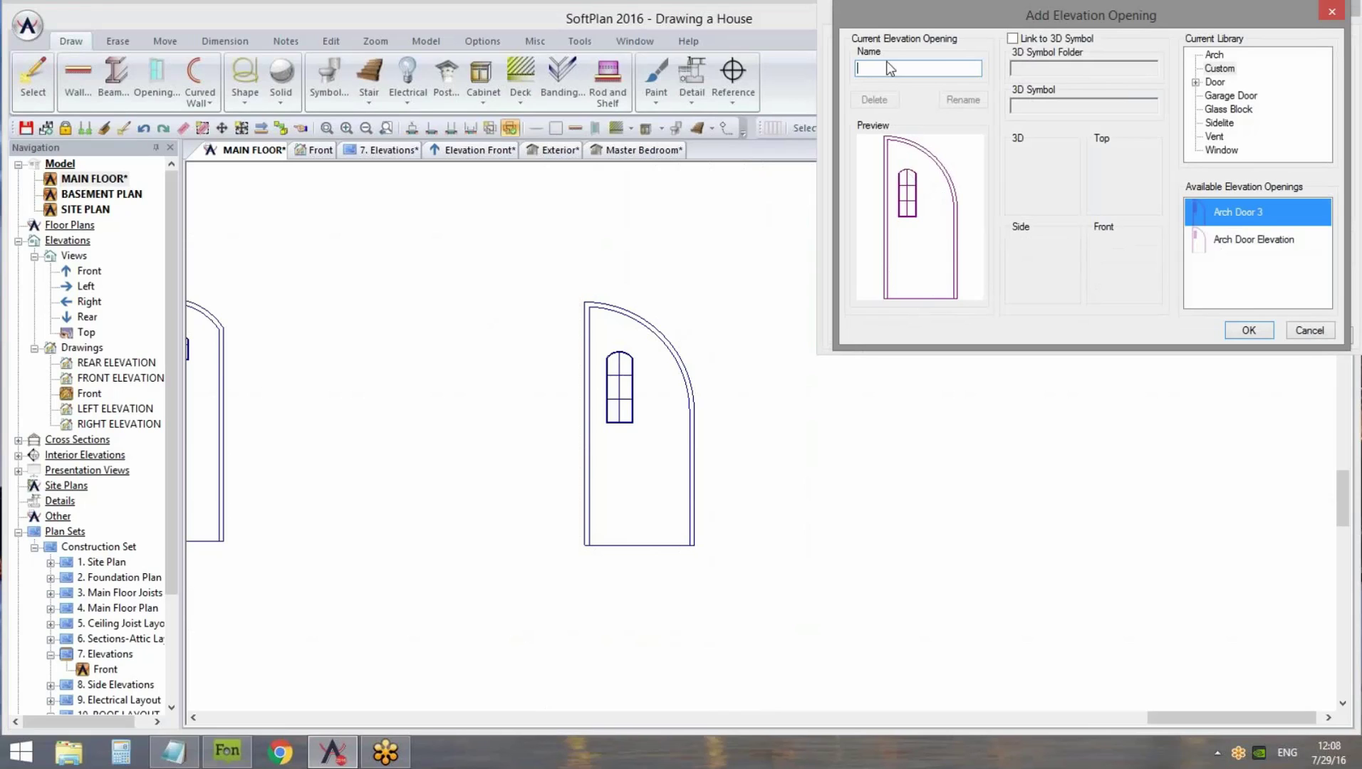
text(Arch Door 2)
click(1248, 330)
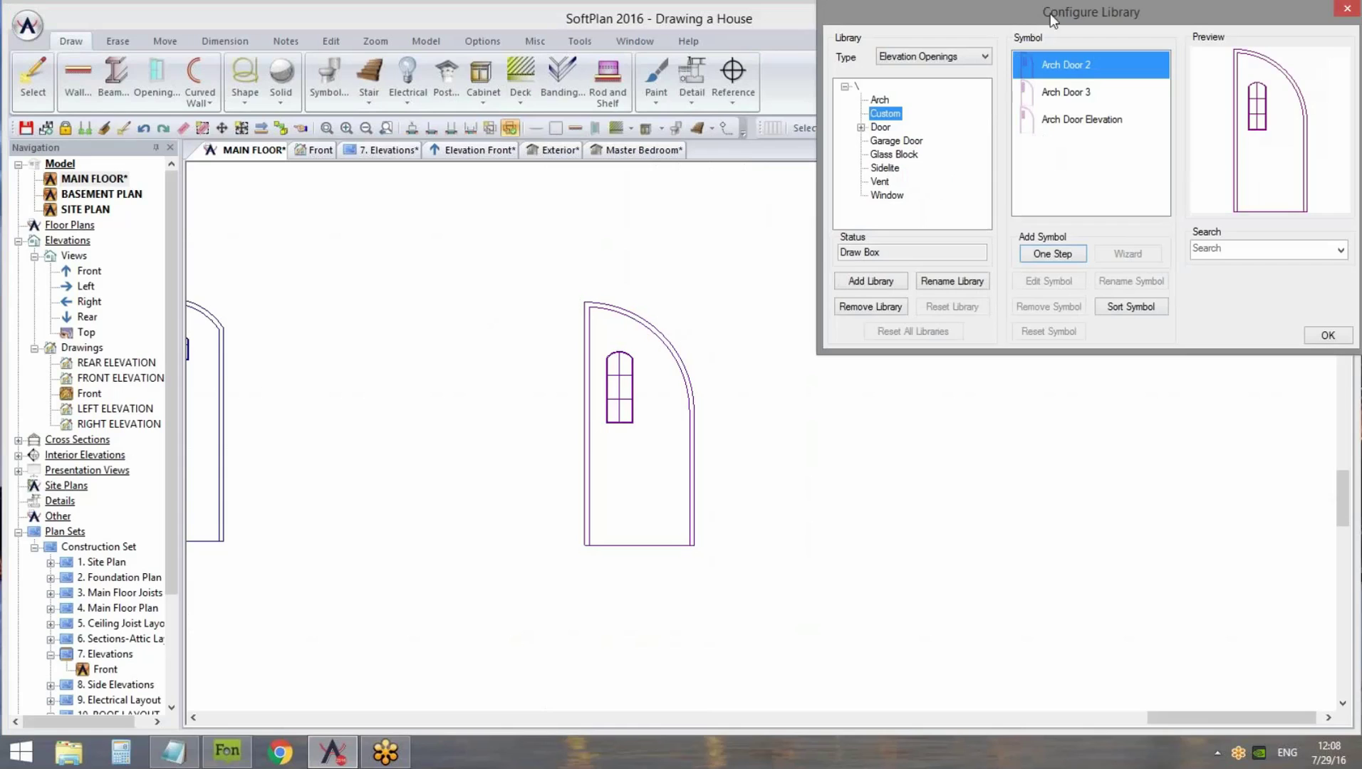
Switch the library configuration to the Openings type and select its Custom library
drag(1069, 11, 977, 102)
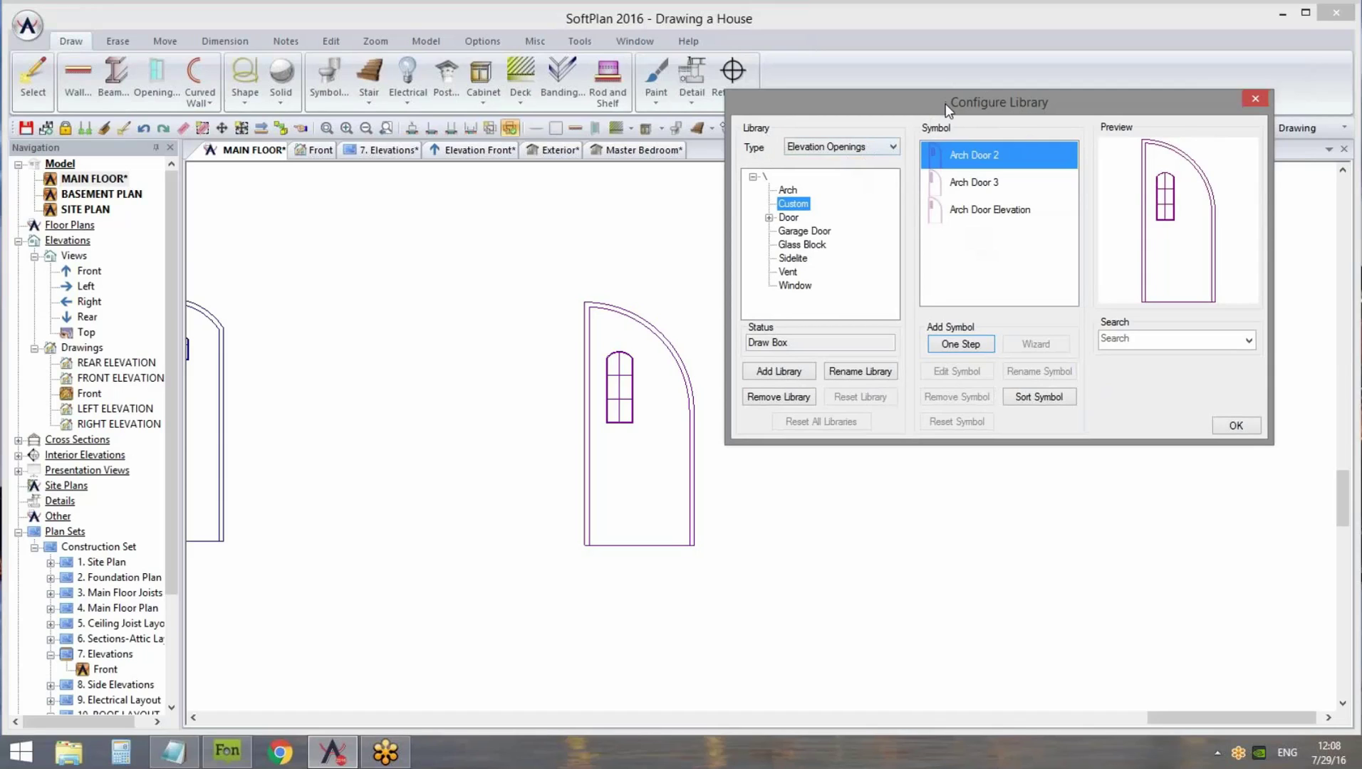
click(884, 147)
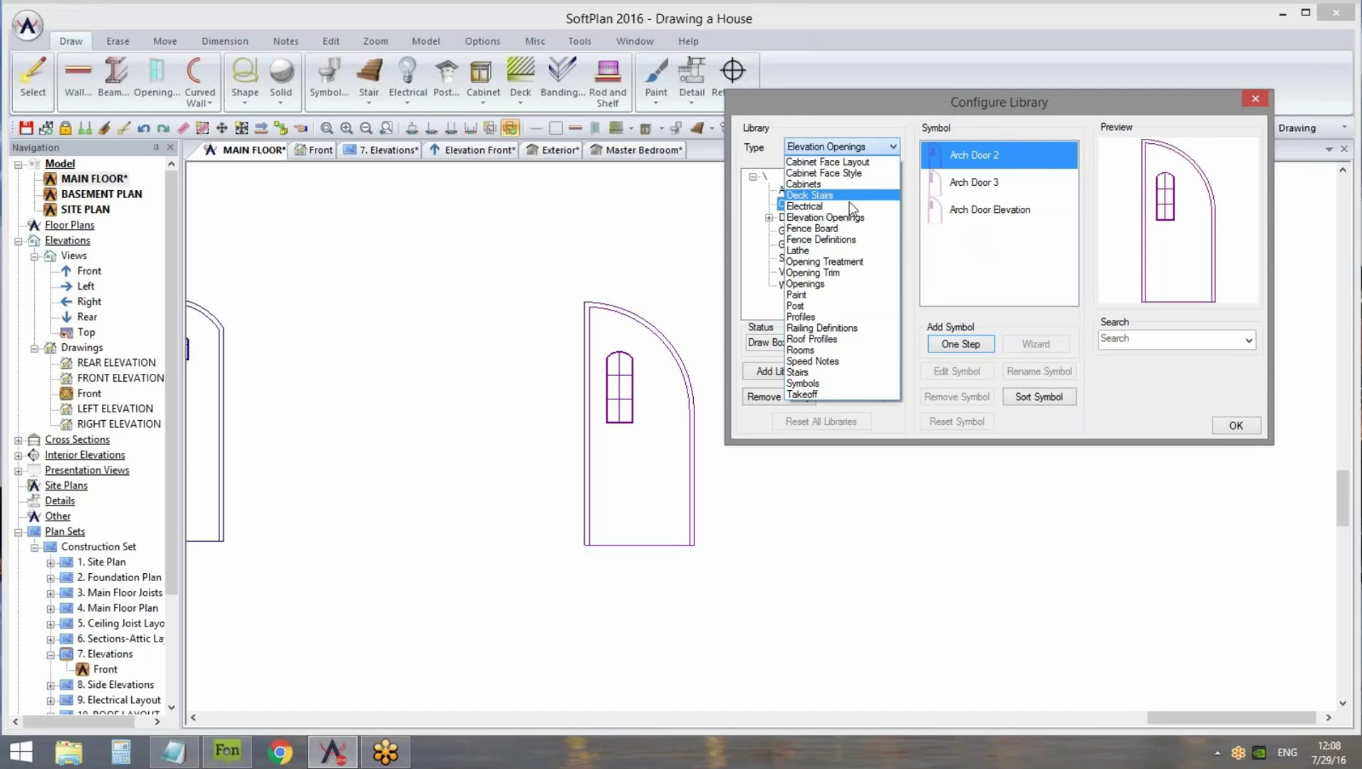
click(828, 284)
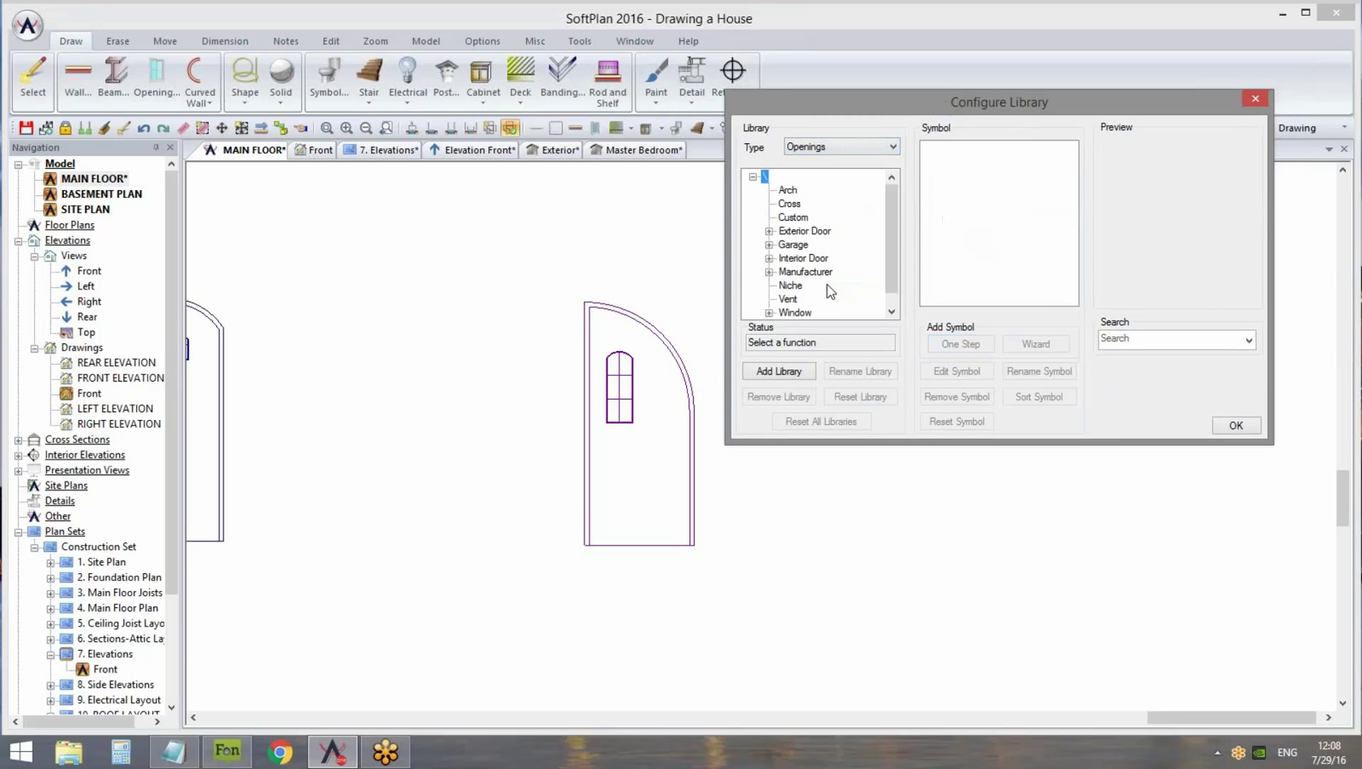
click(796, 221)
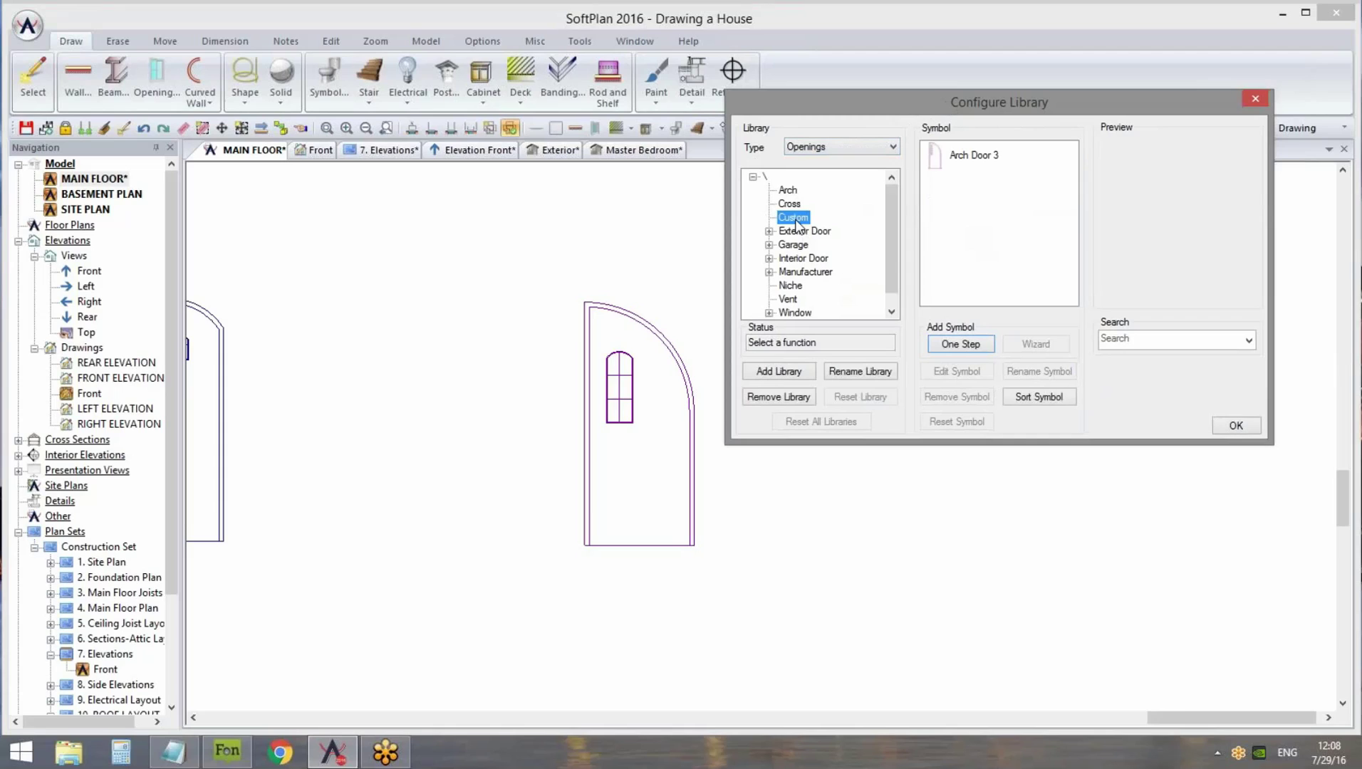
Start a one-step custom opening and assign Arch Door 2 from the Custom library as its elevation symbol
click(960, 344)
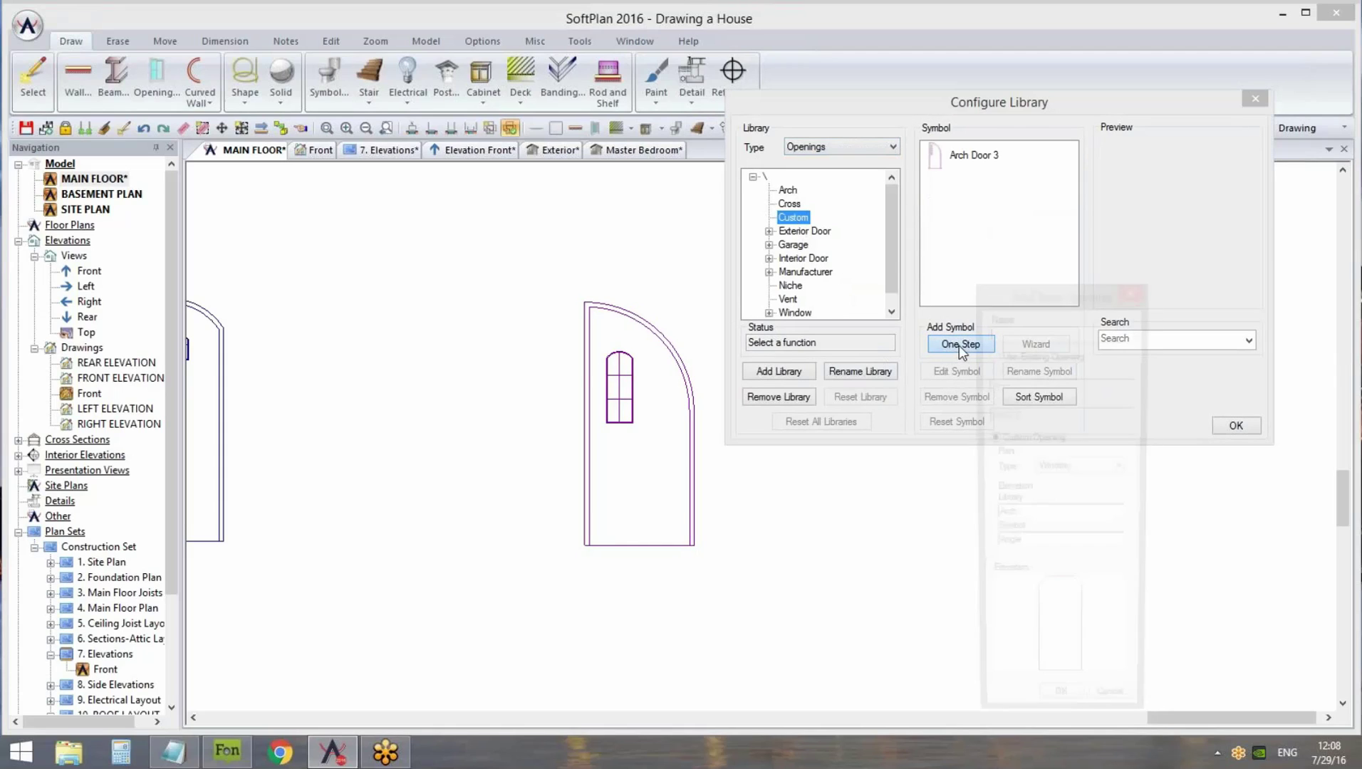
drag(1021, 289, 999, 191)
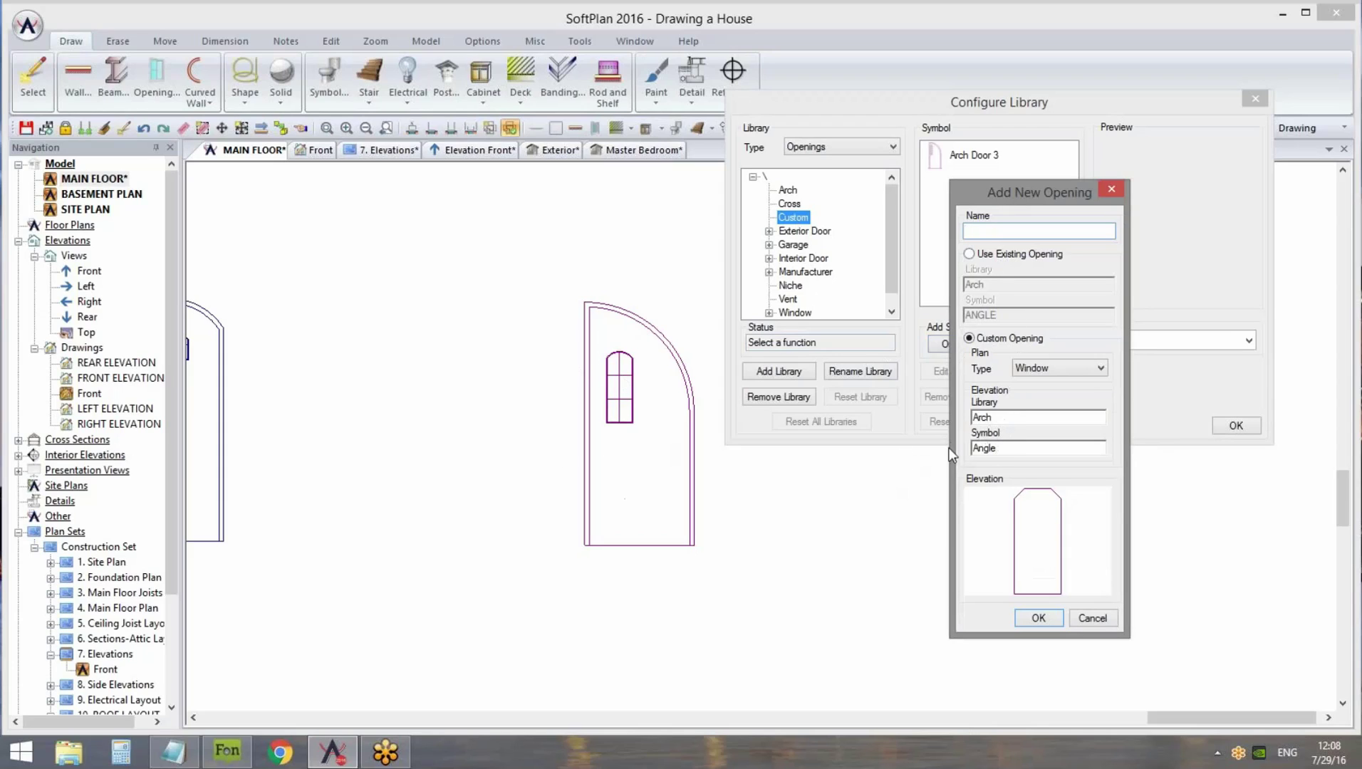
click(996, 448)
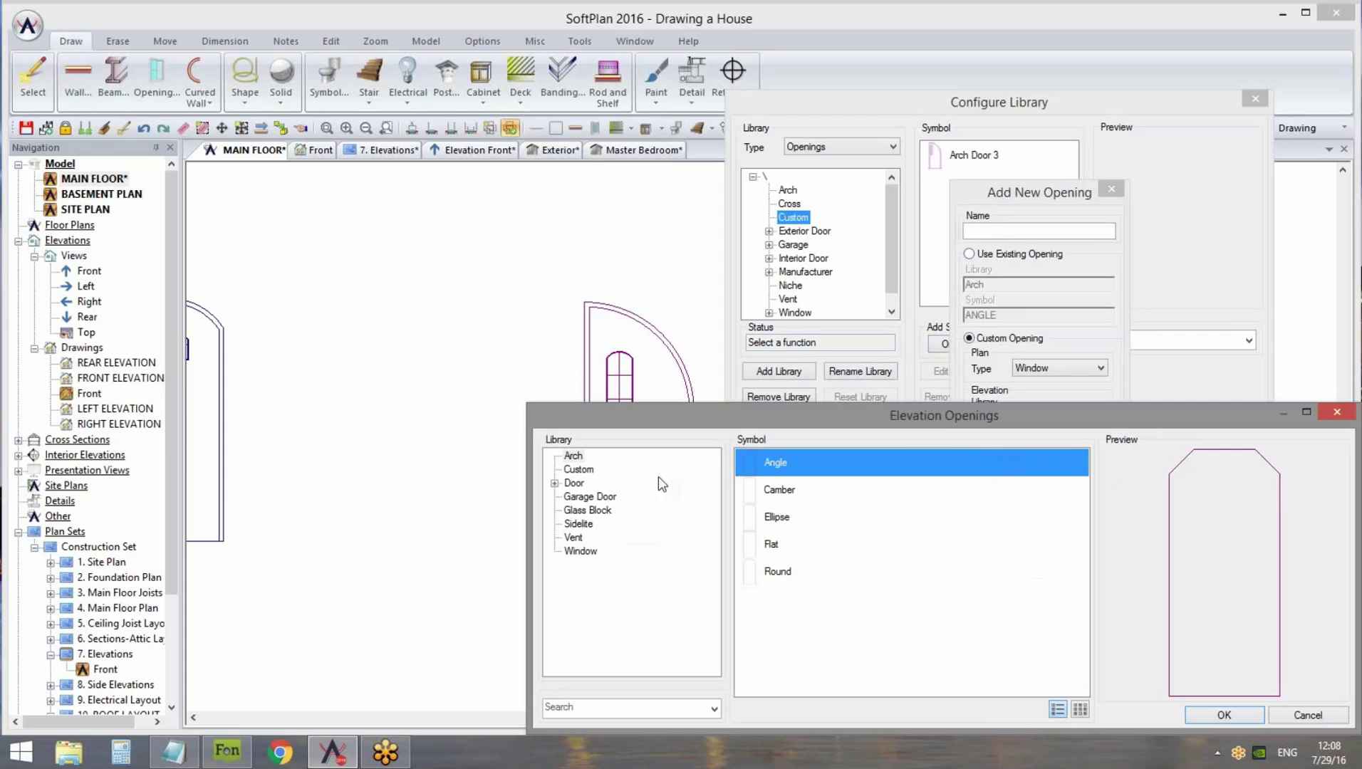
click(578, 469)
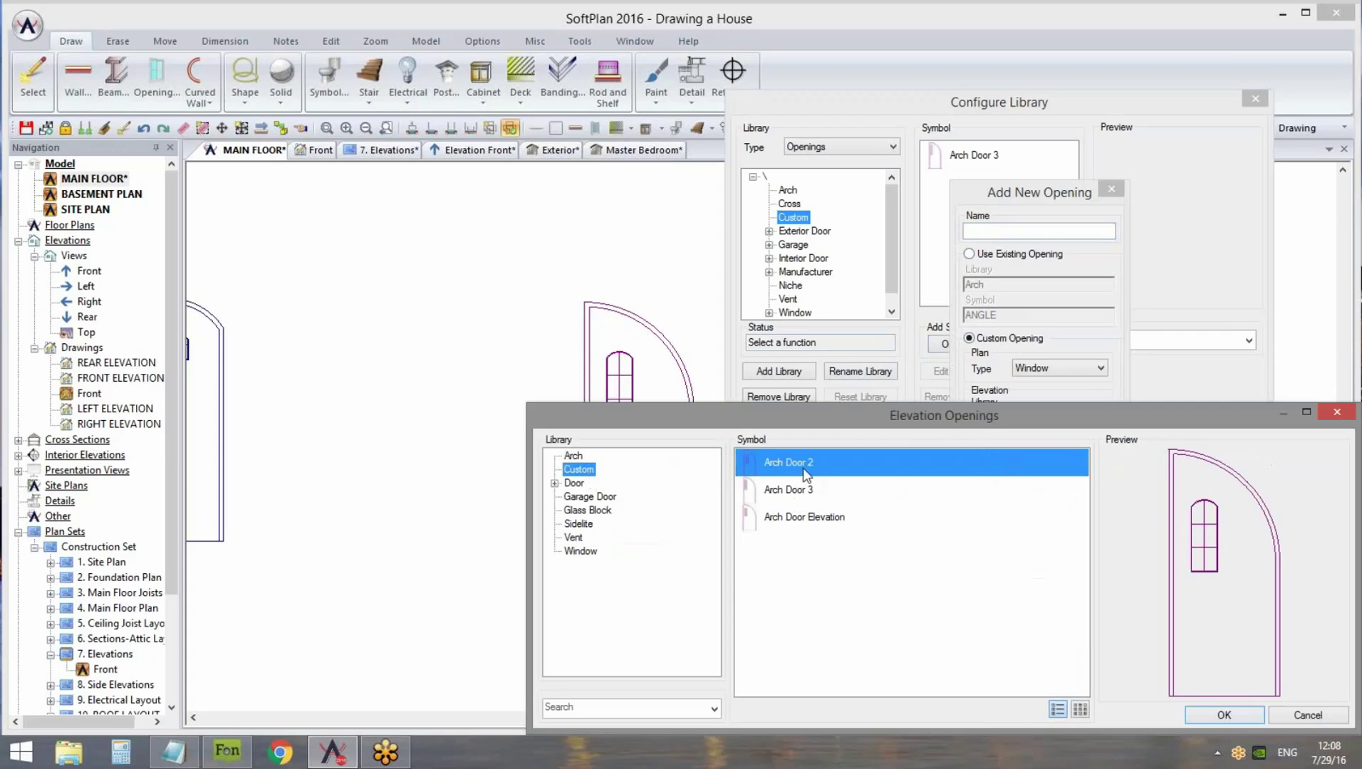
click(1203, 715)
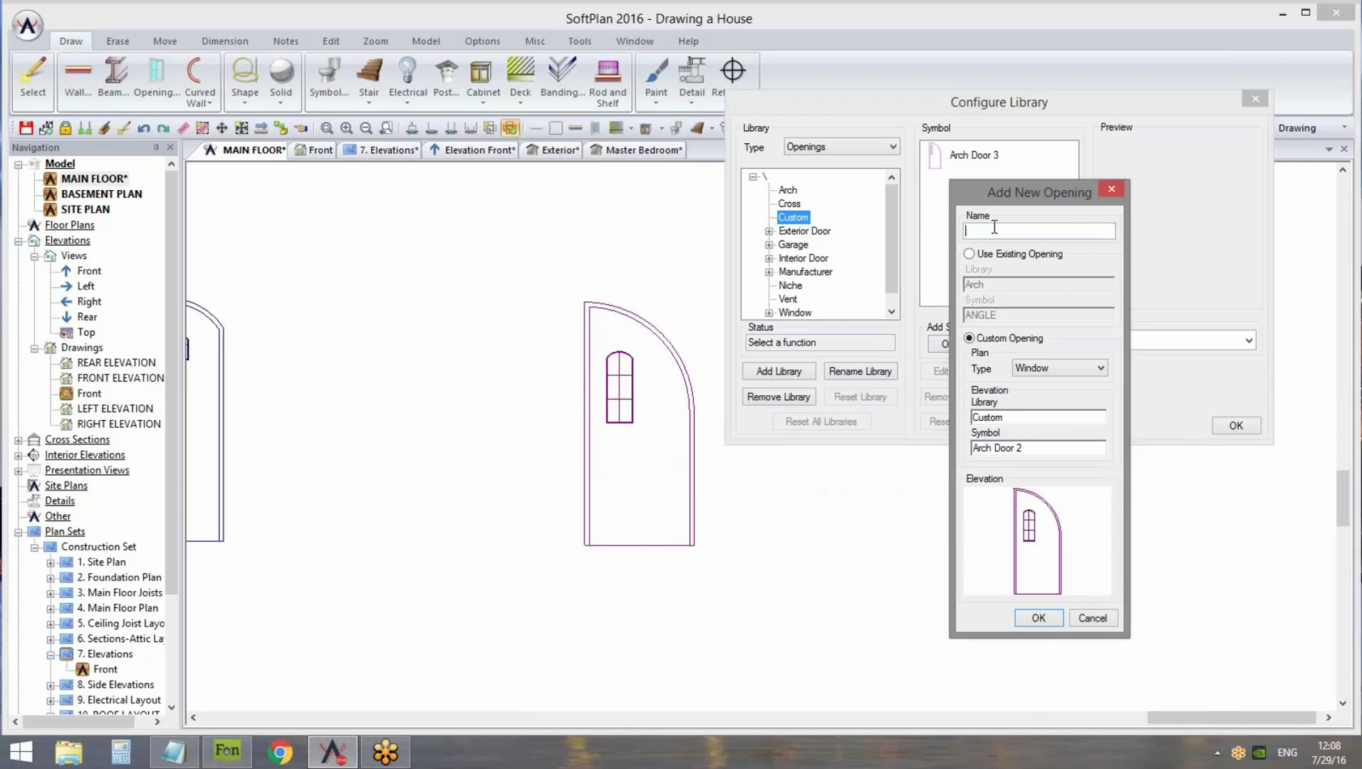
Name the opening New Door, set its plan type to Door and create it
text(New Door)
click(1039, 366)
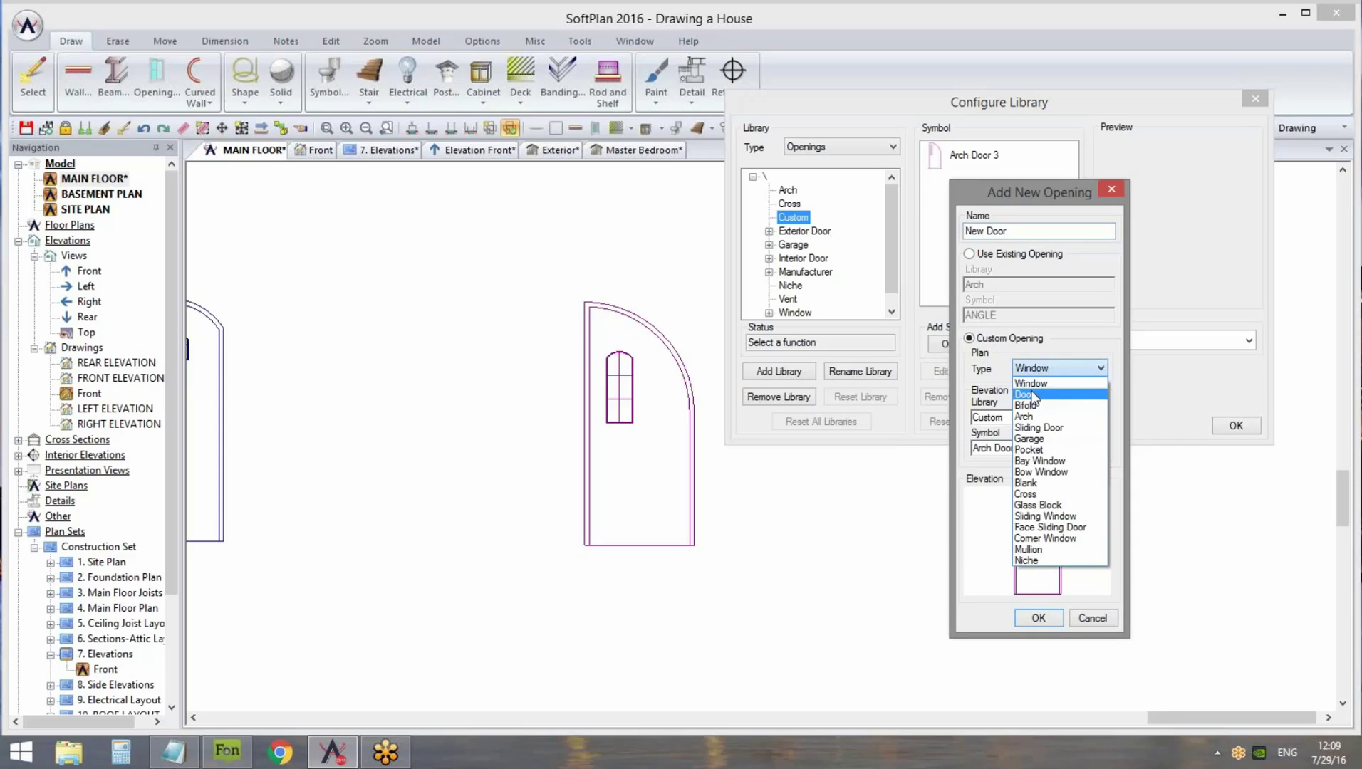
click(1031, 397)
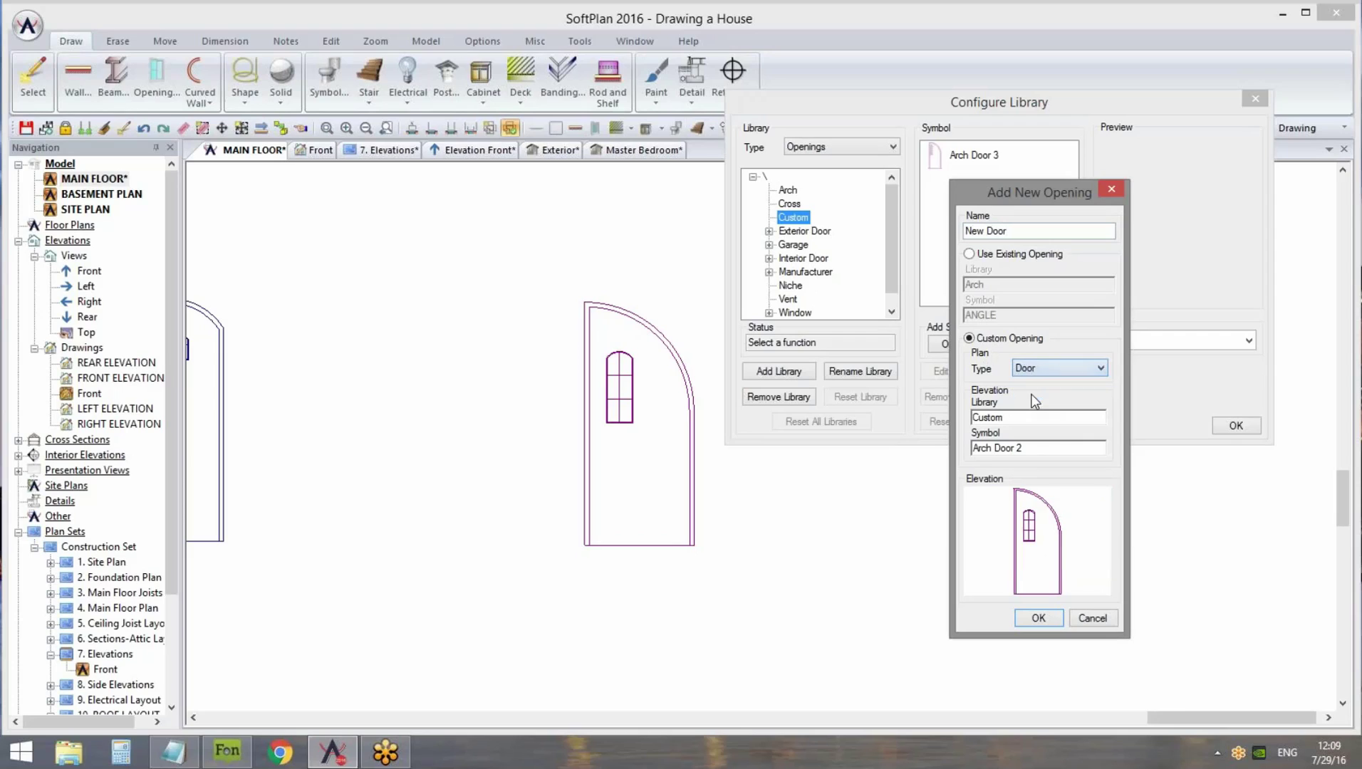
click(1040, 619)
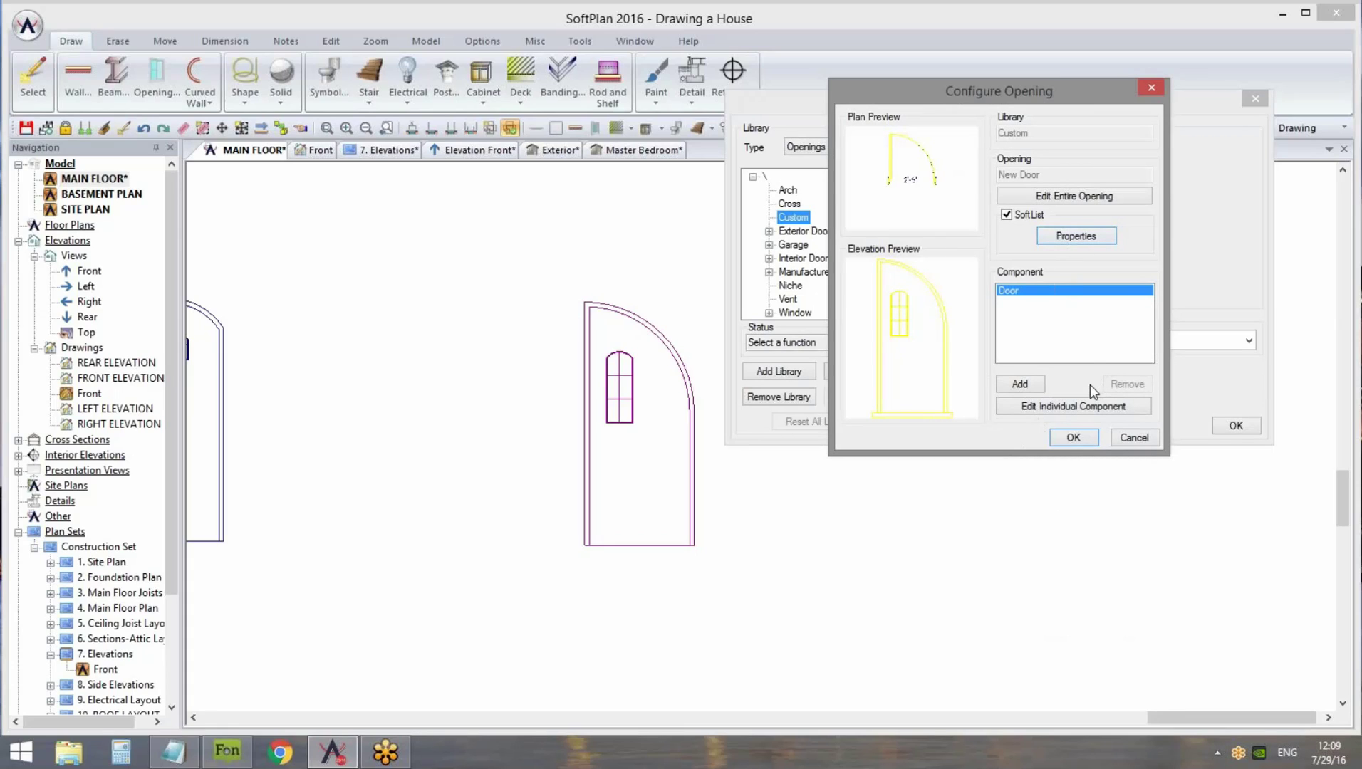
Set the door component's vertical hardware offset to 30", then save the opening and finish configuring the library
click(1084, 407)
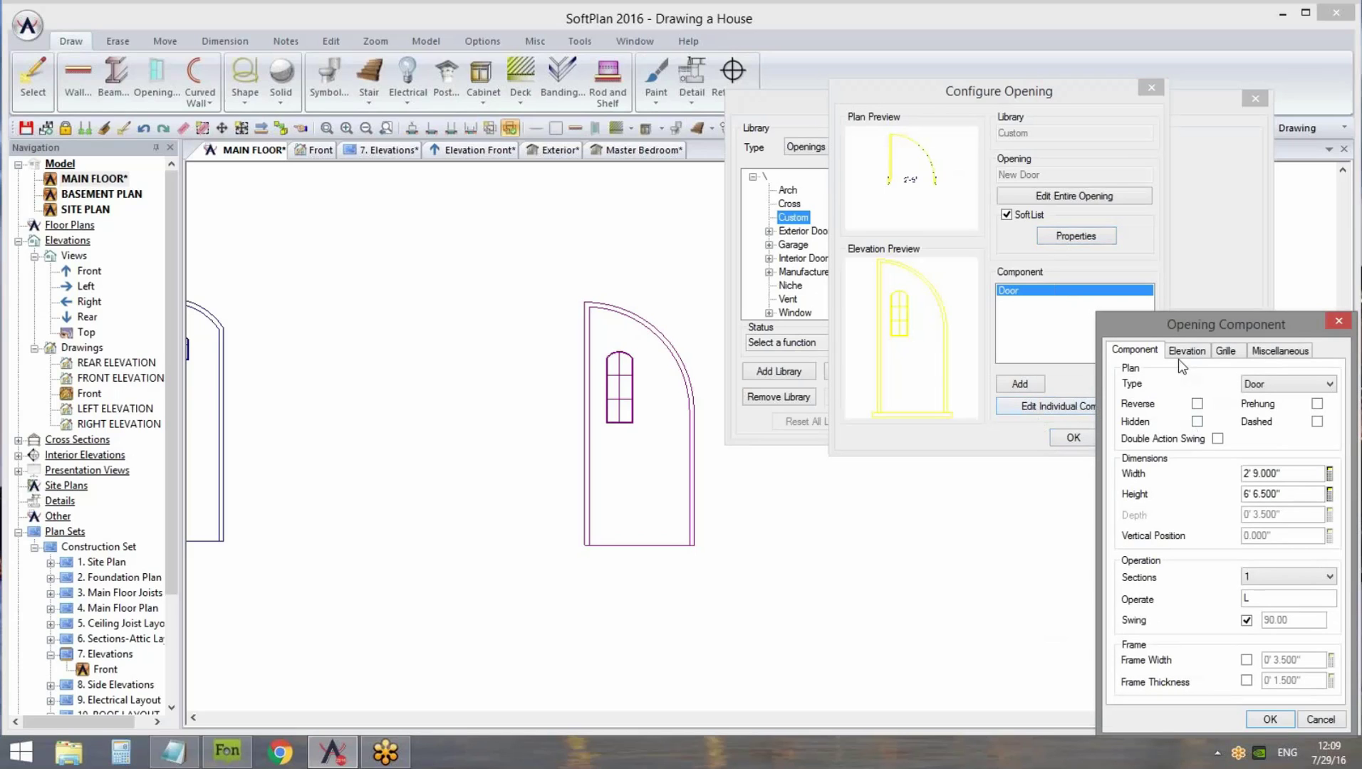
click(1295, 352)
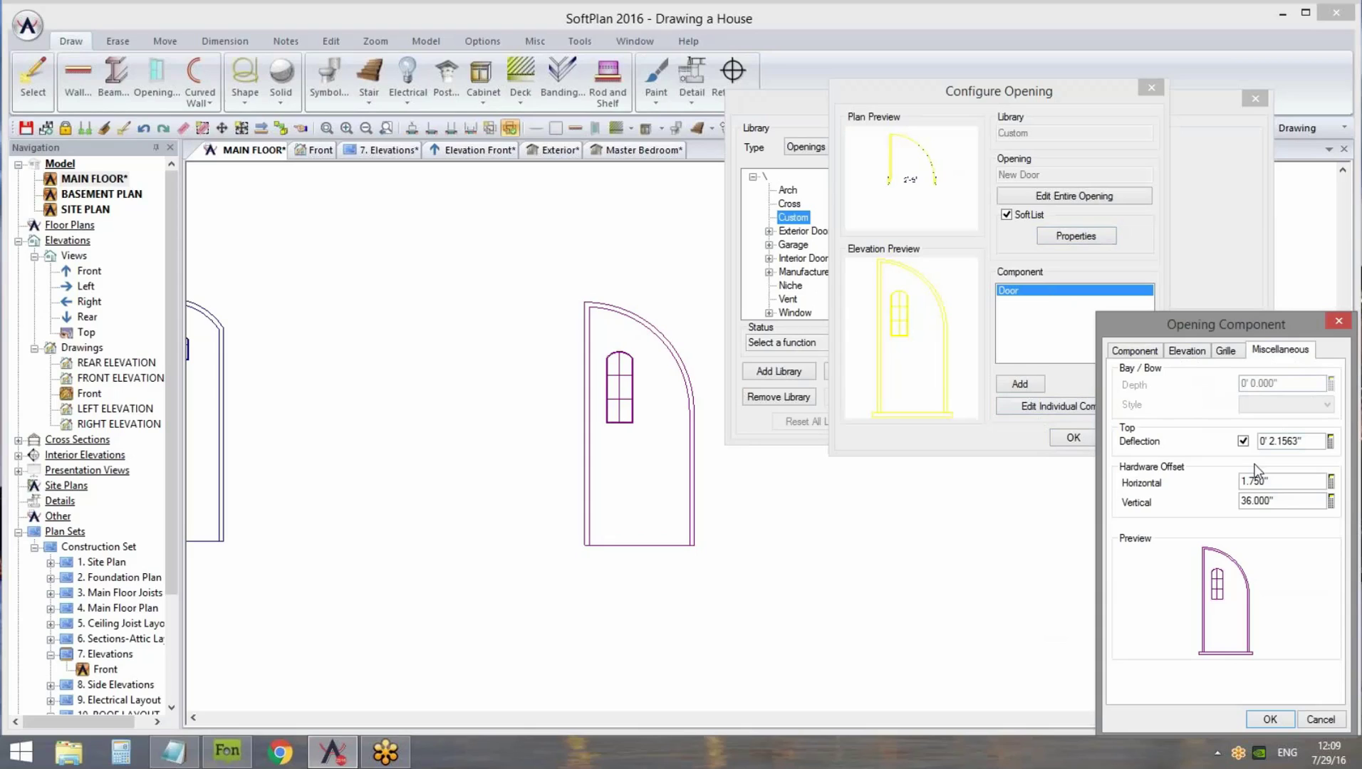
click(1298, 503)
text(30)
click(1270, 721)
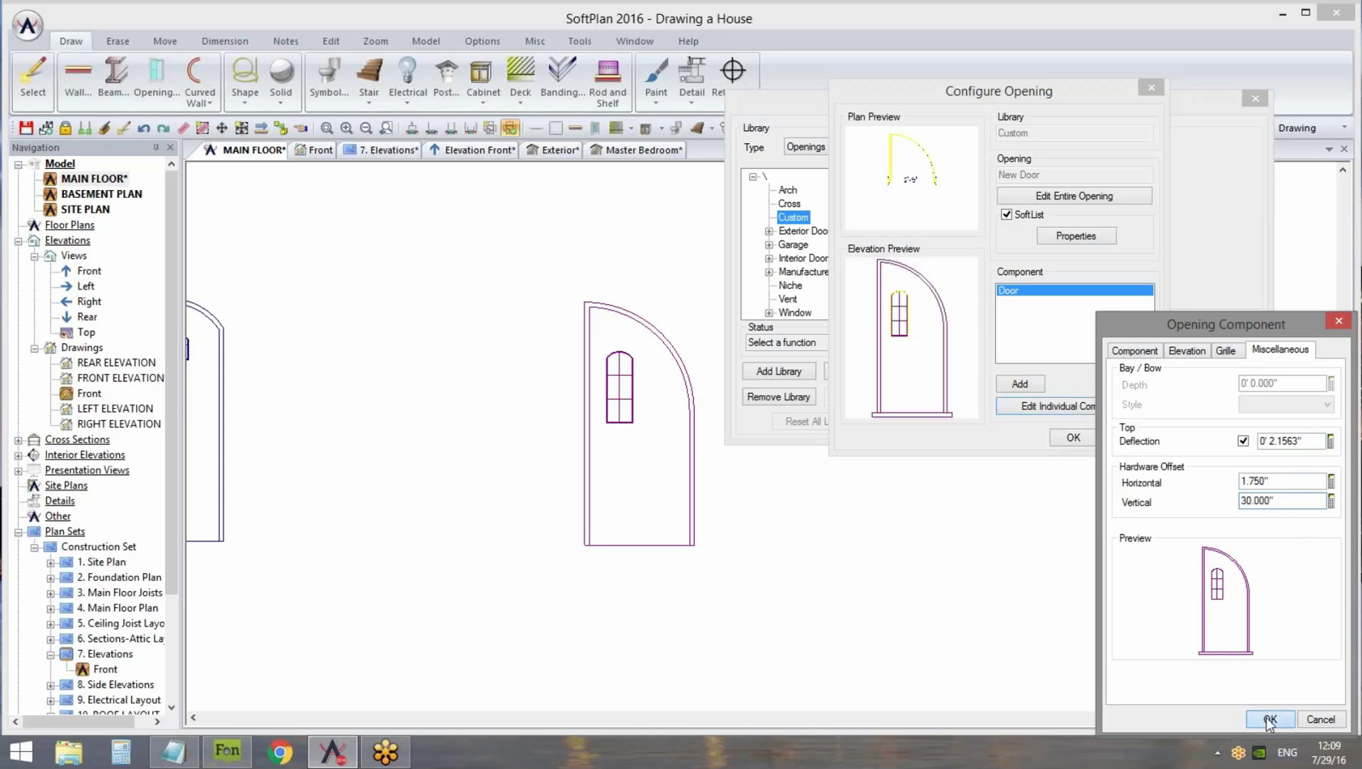
click(1059, 439)
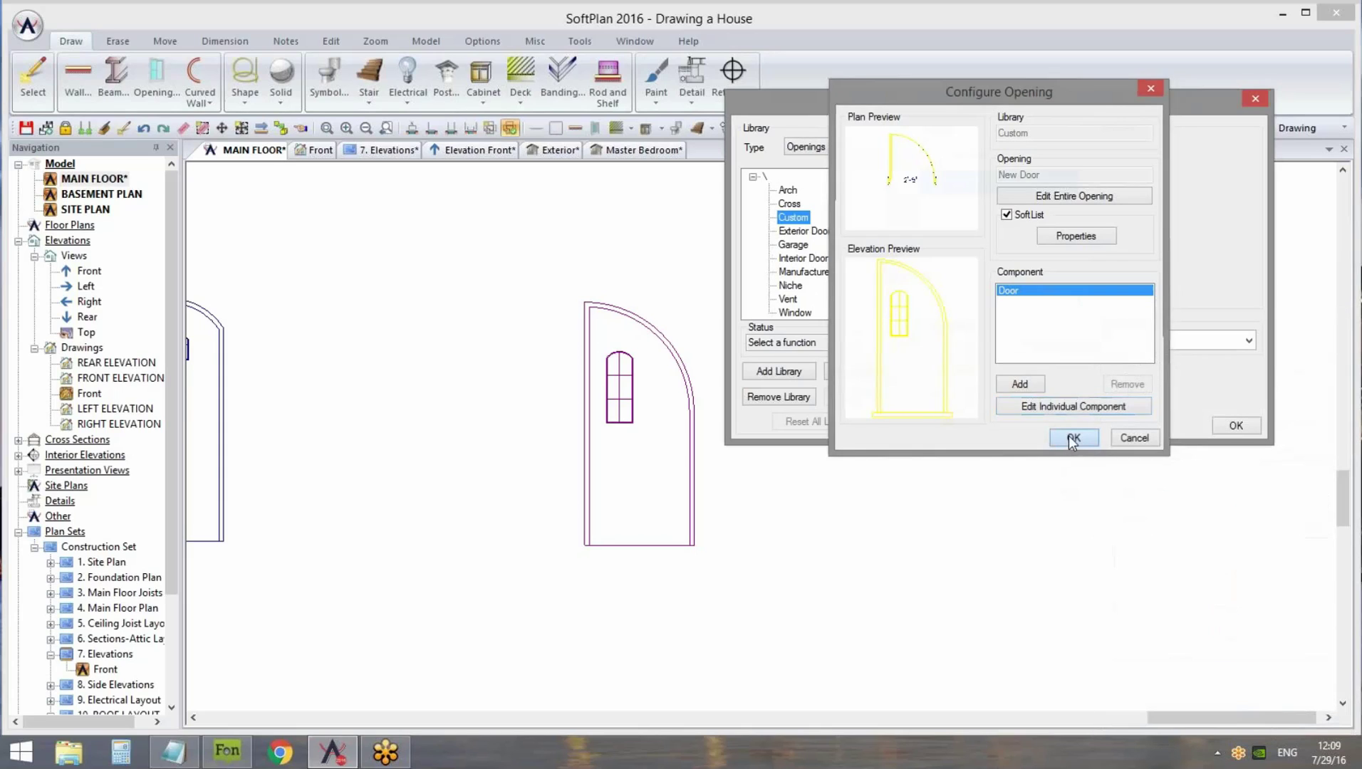
click(1235, 426)
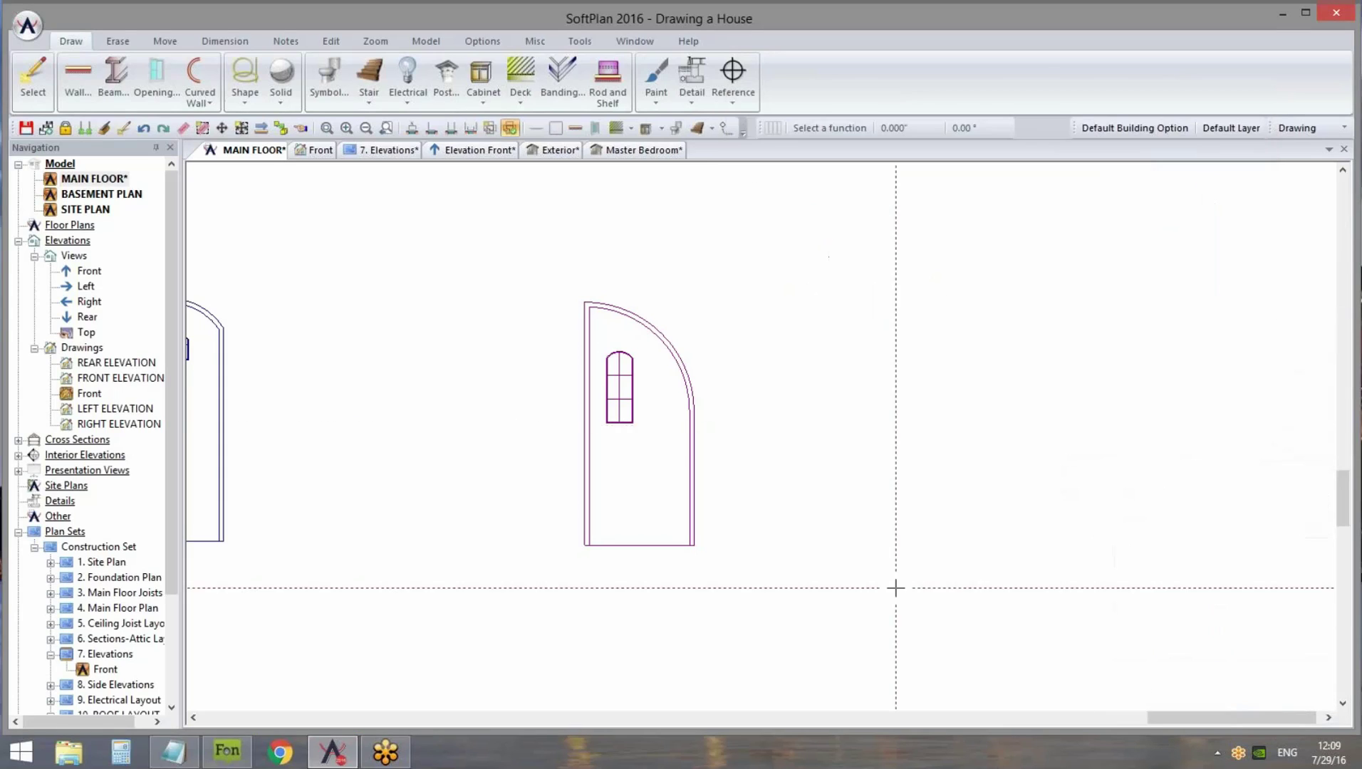
Place New Door from the Custom openings library in the exterior wall beside the storage room
scroll(638, 472, down, 5)
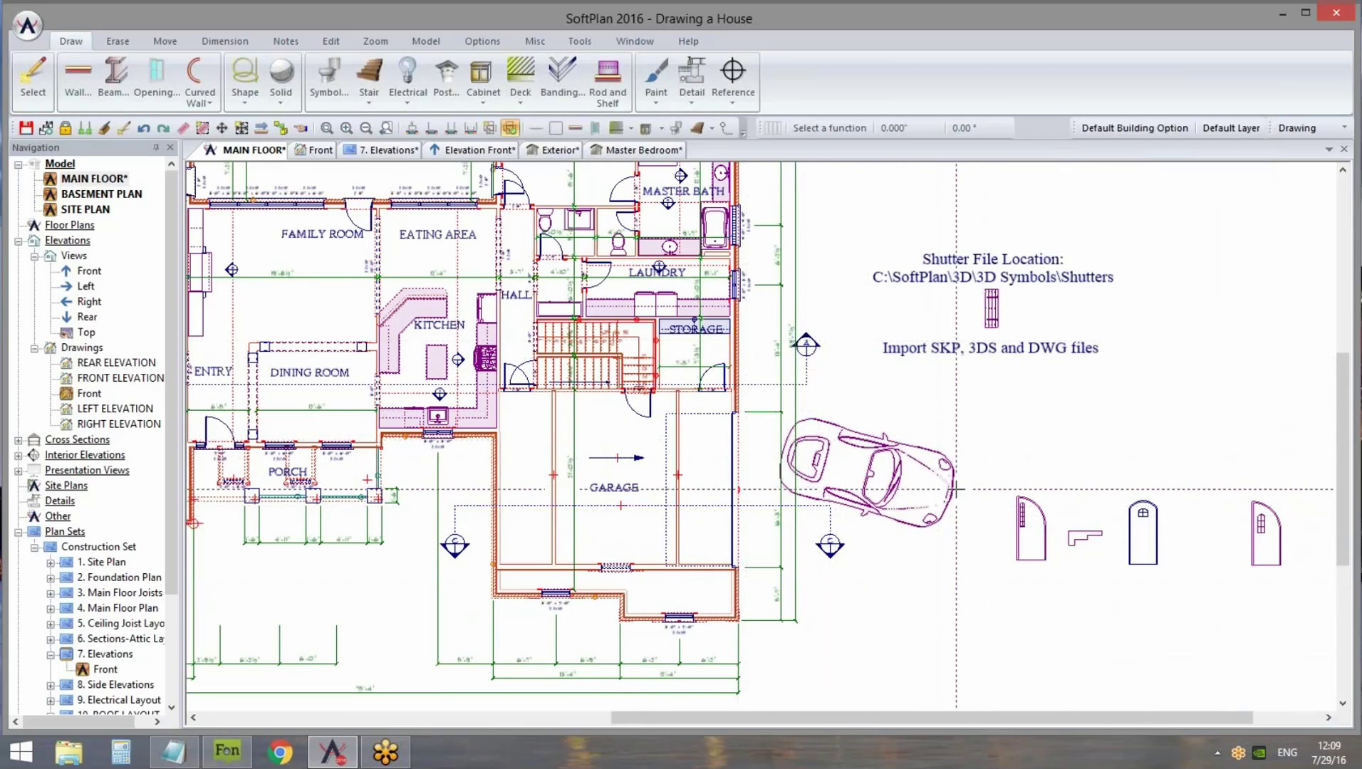
scroll(867, 440, up, 2)
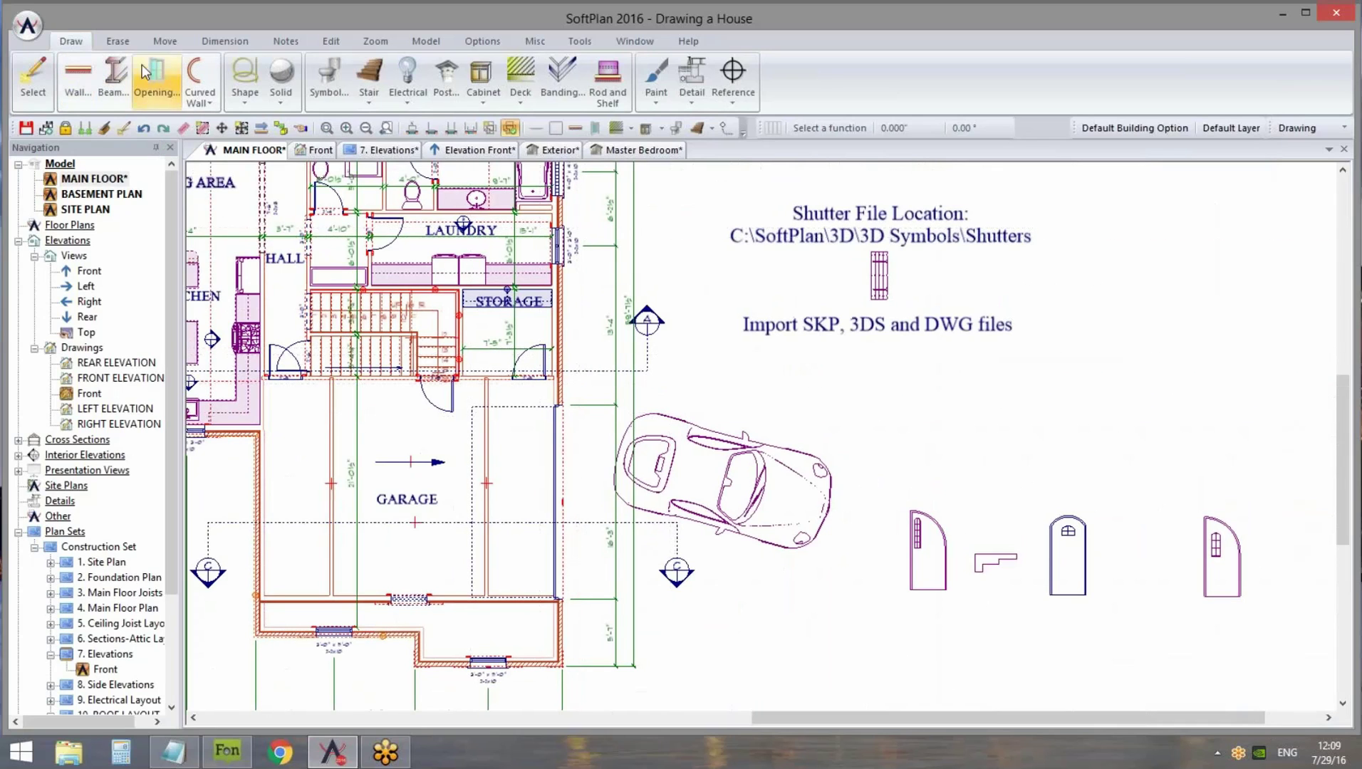
click(156, 91)
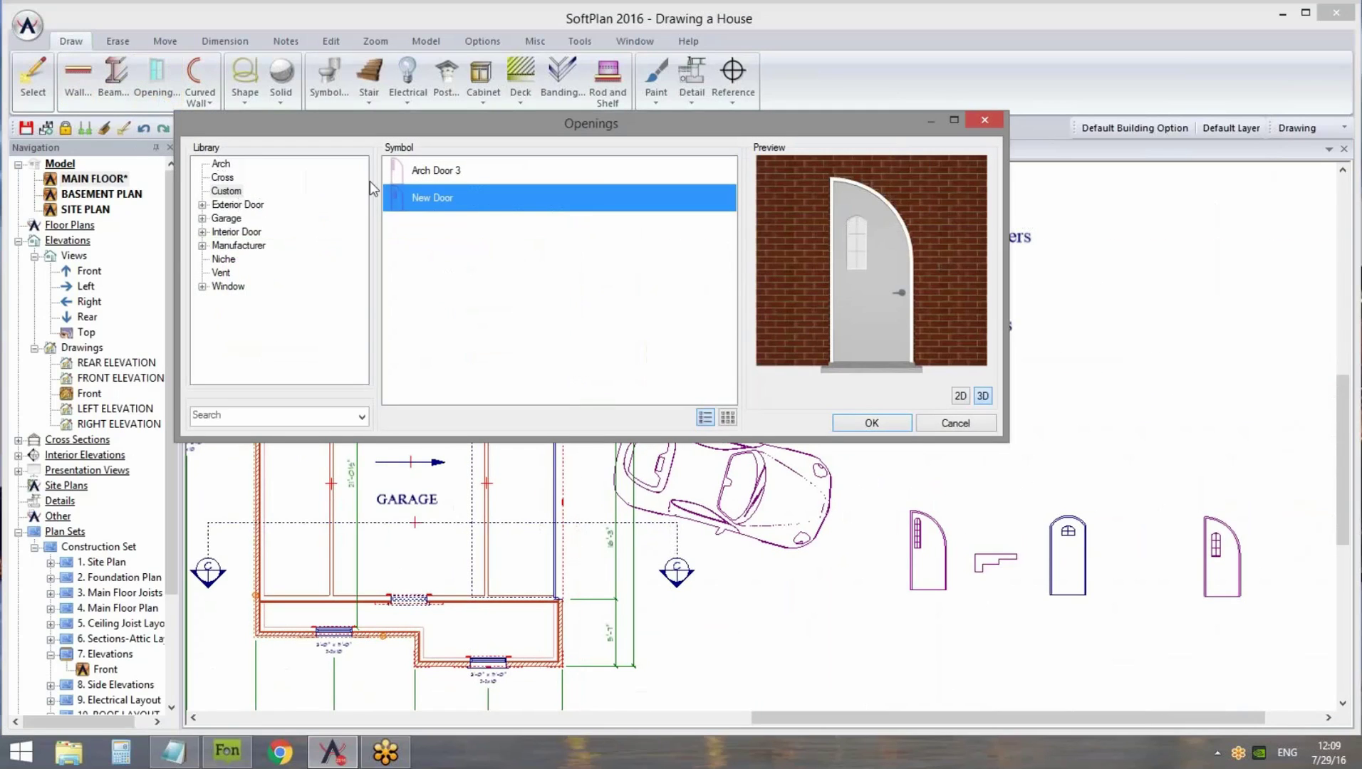
drag(892, 349, 856, 300)
click(870, 421)
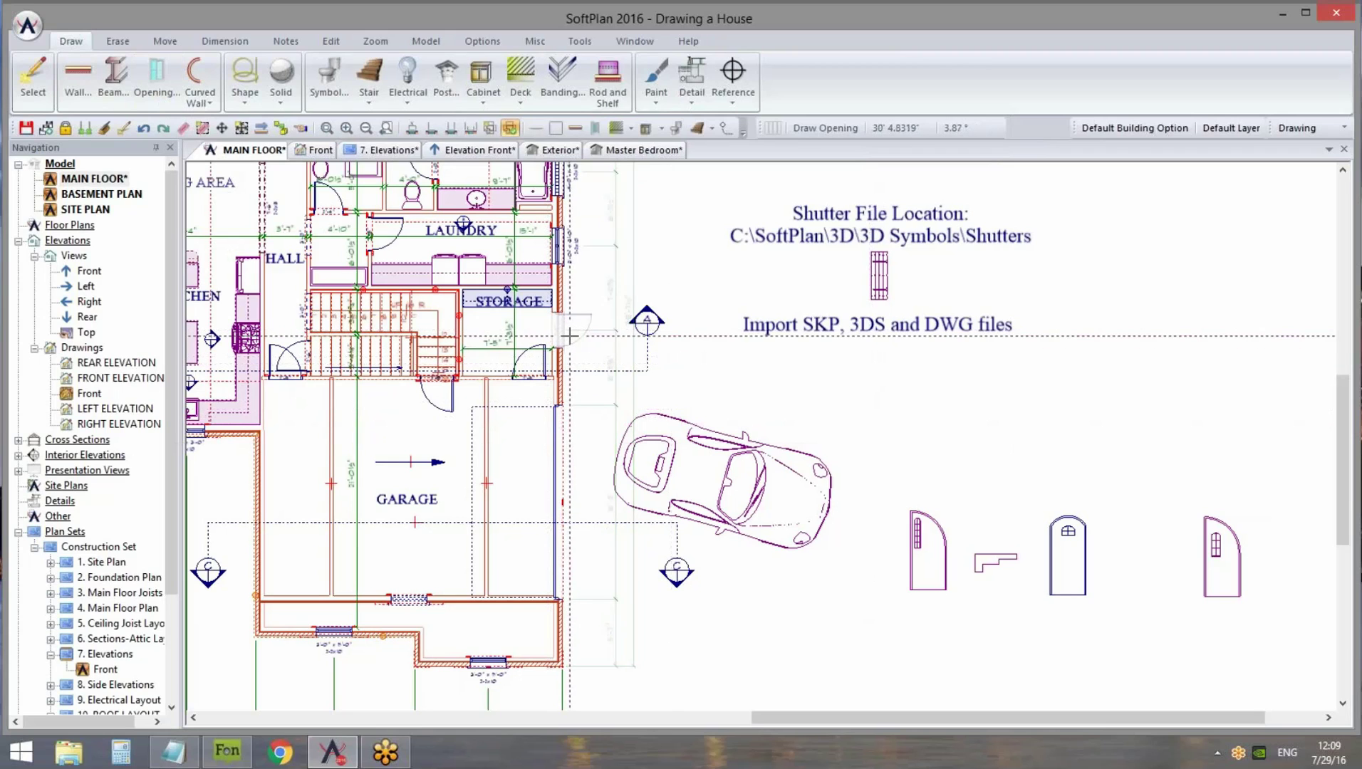
click(567, 338)
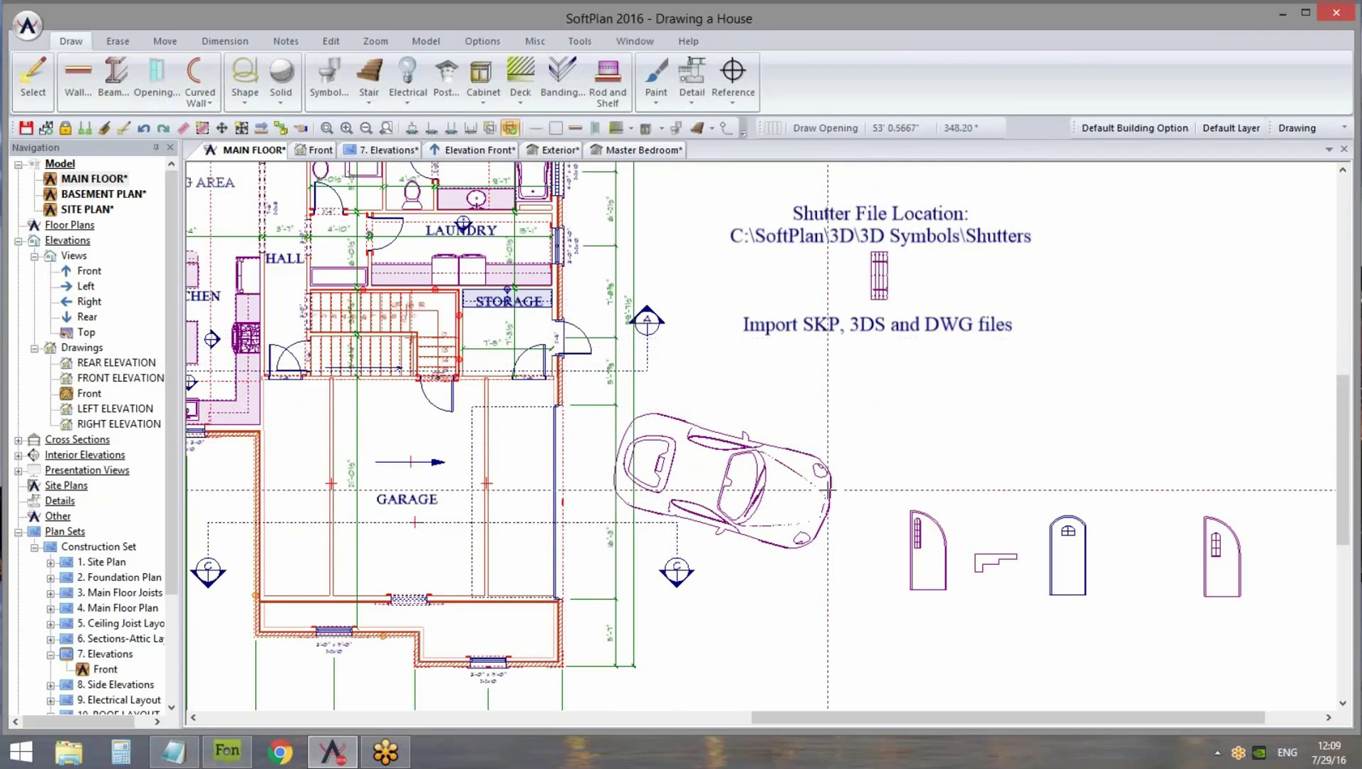
Regenerate the Exterior 3D view and take a close look at the new arched door beside the garage
click(554, 150)
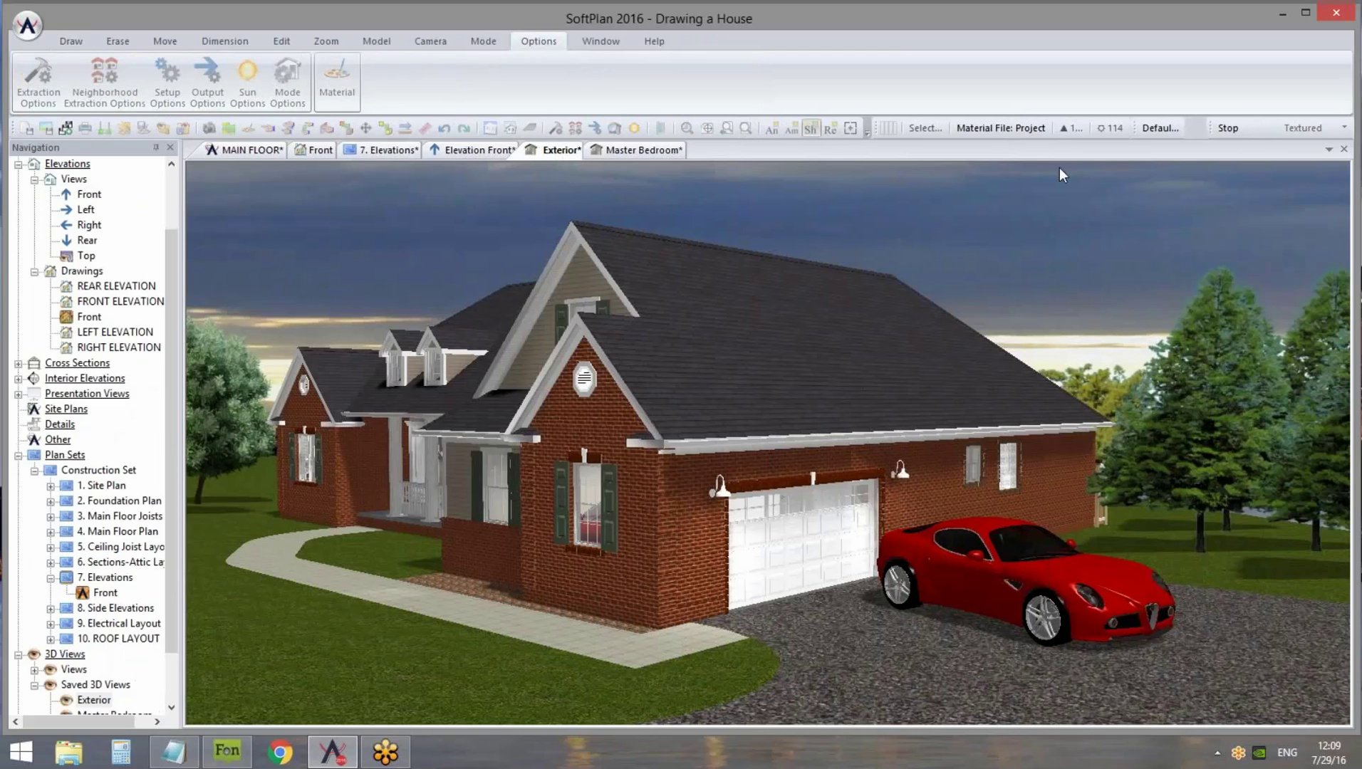
click(1250, 129)
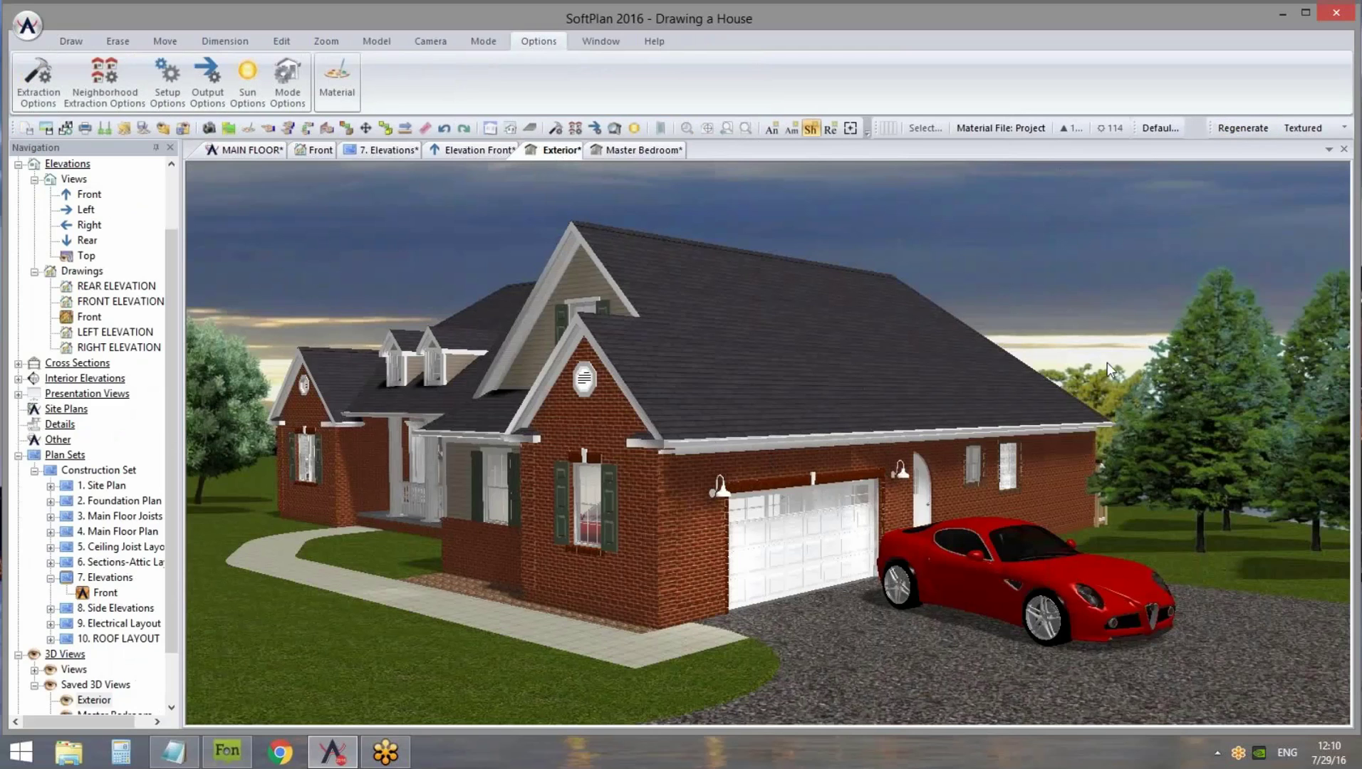
drag(917, 516, 743, 524)
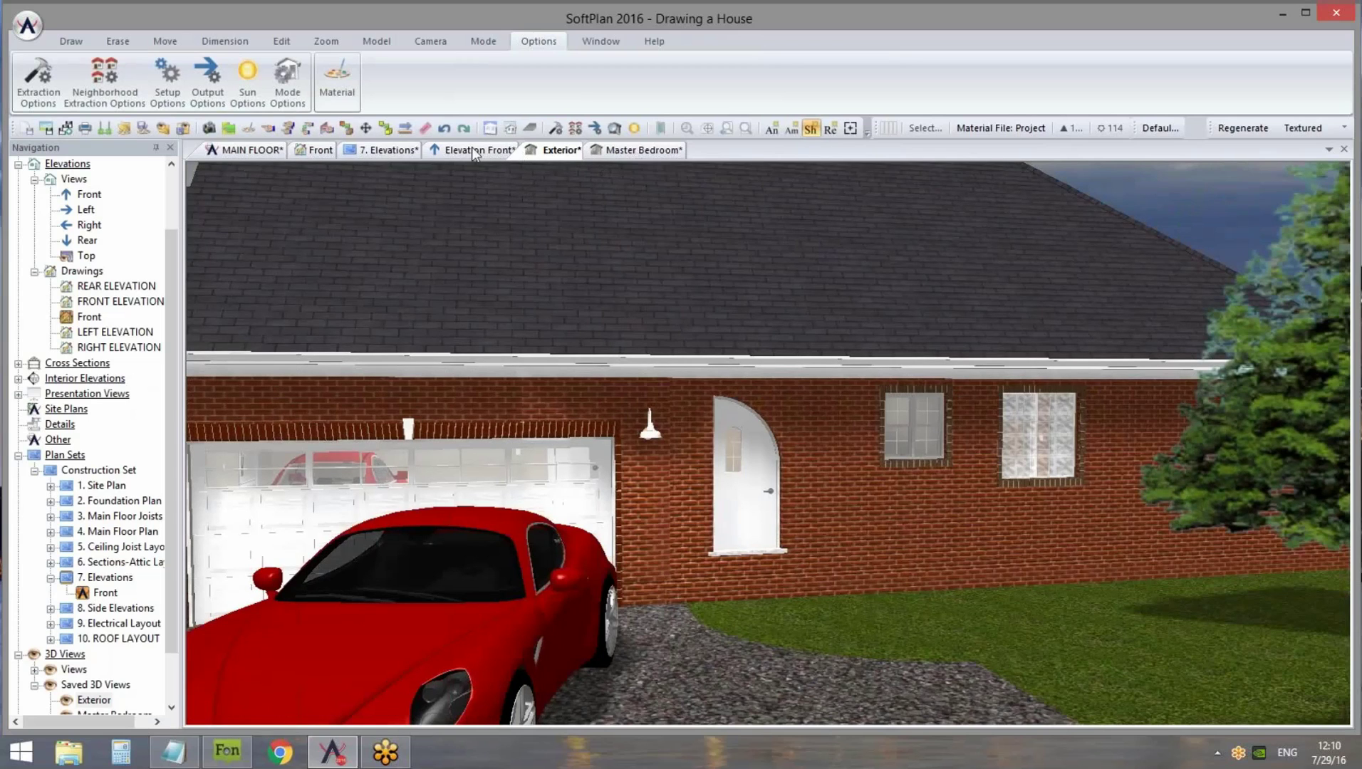
Place the Cottage elevation opening from the Window library on the main floor drawing, beside the newest arched door
click(240, 153)
scroll(1029, 492, down, 3)
scroll(998, 476, up, 3)
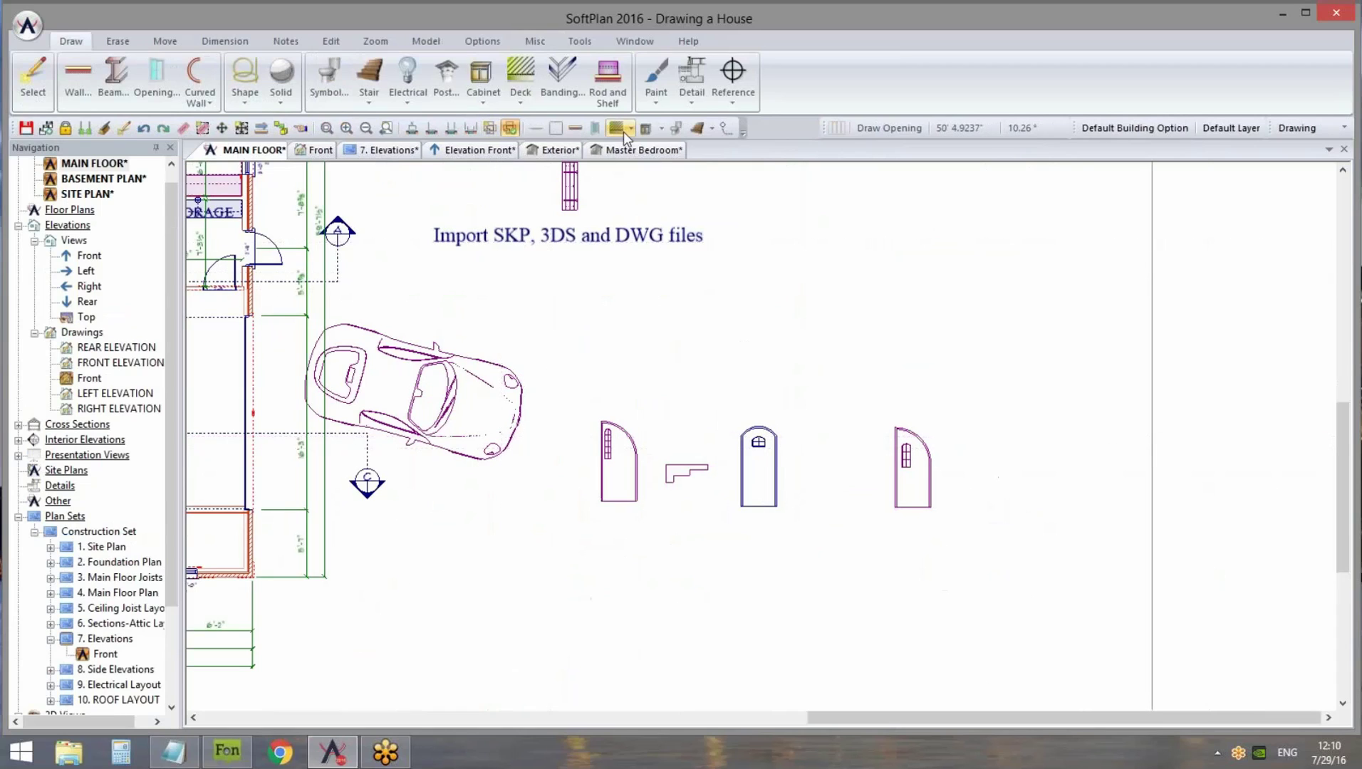
click(688, 84)
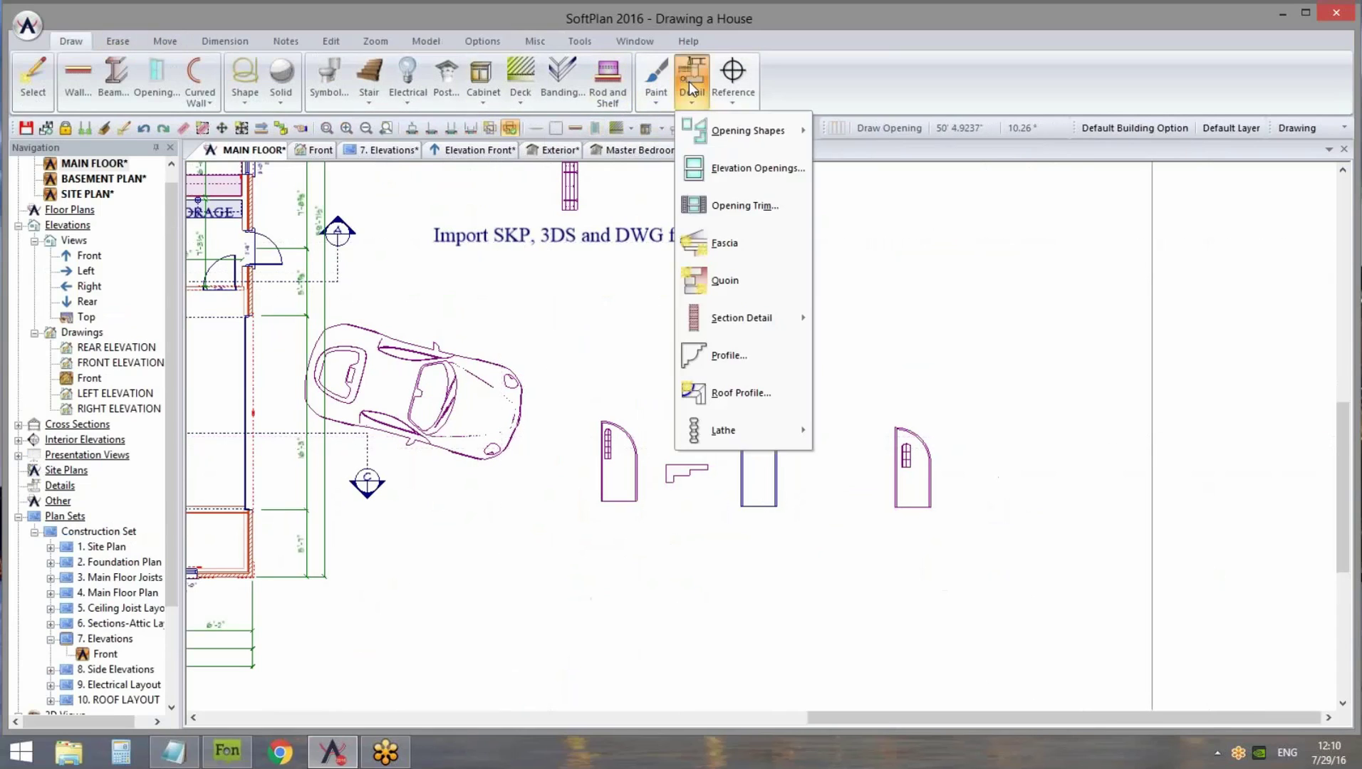
click(751, 171)
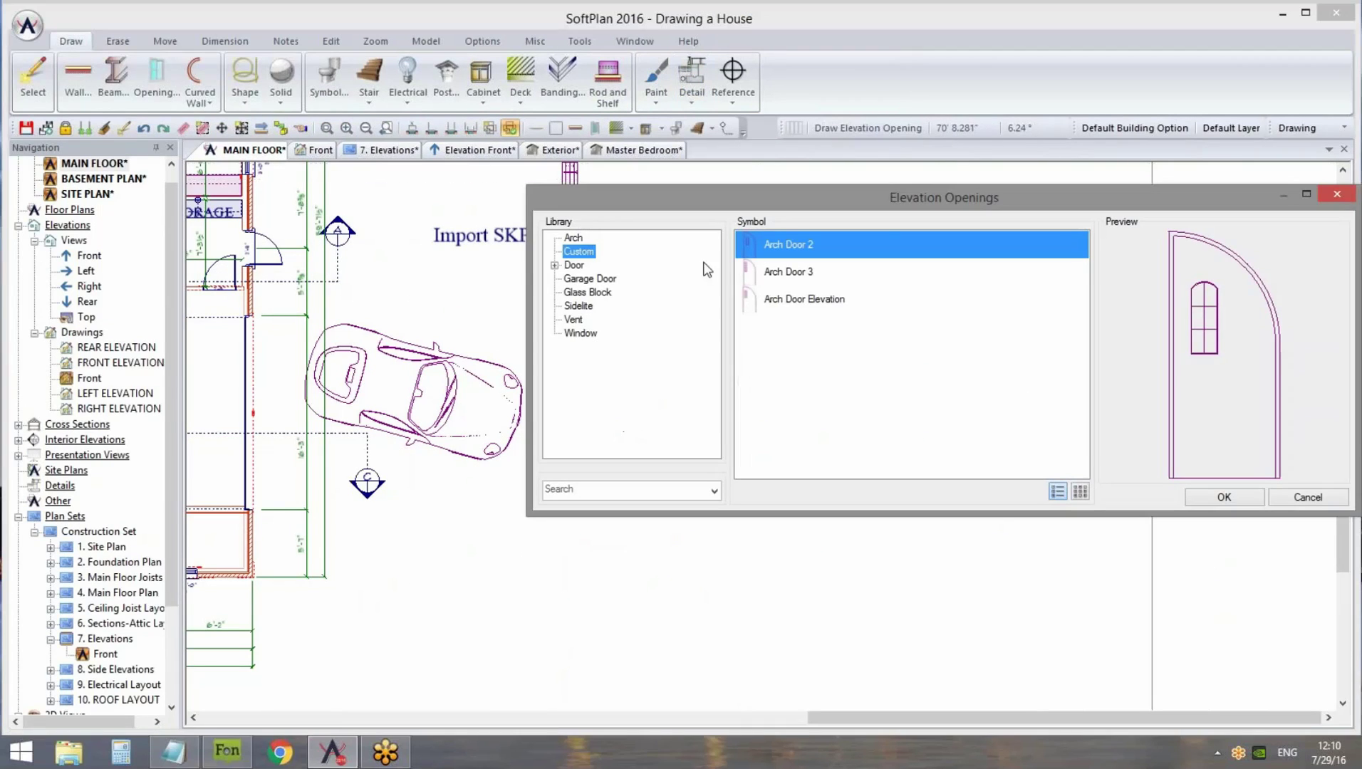
click(580, 333)
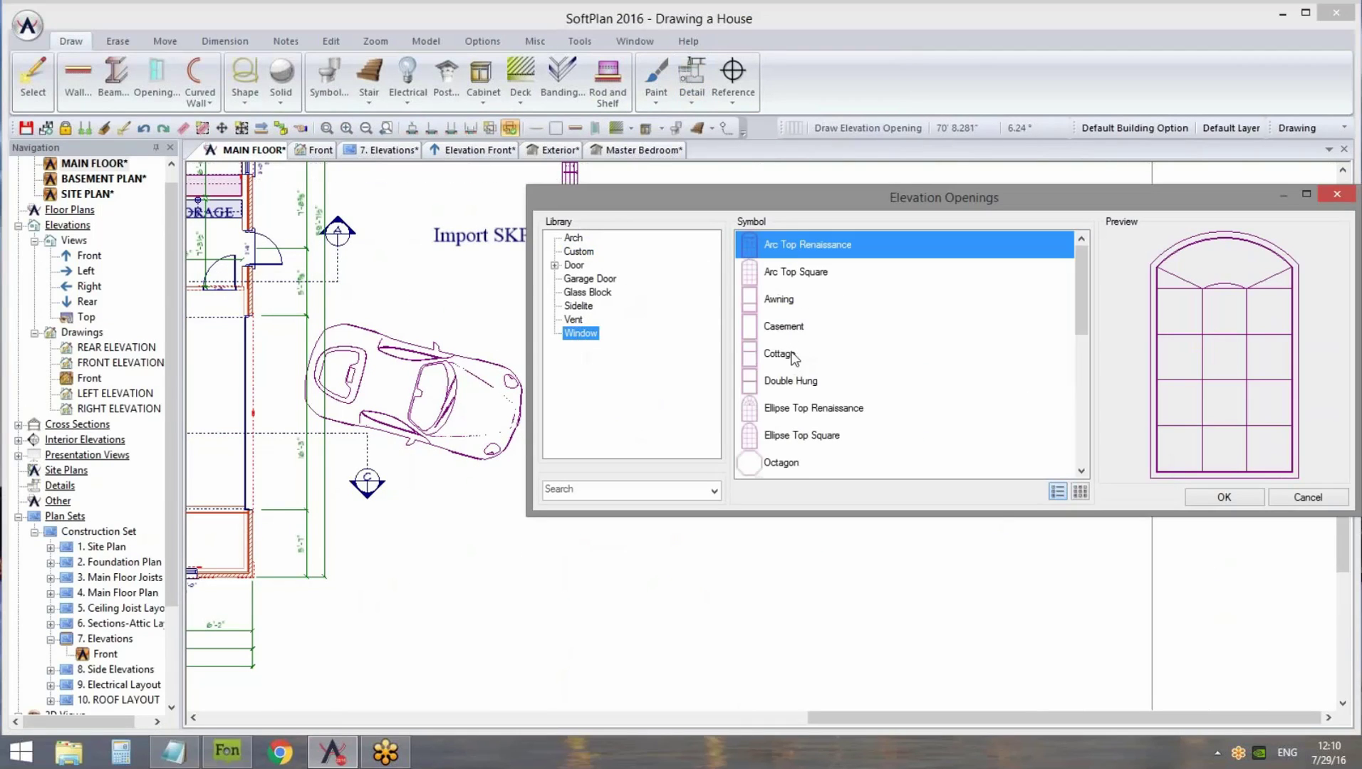
click(794, 356)
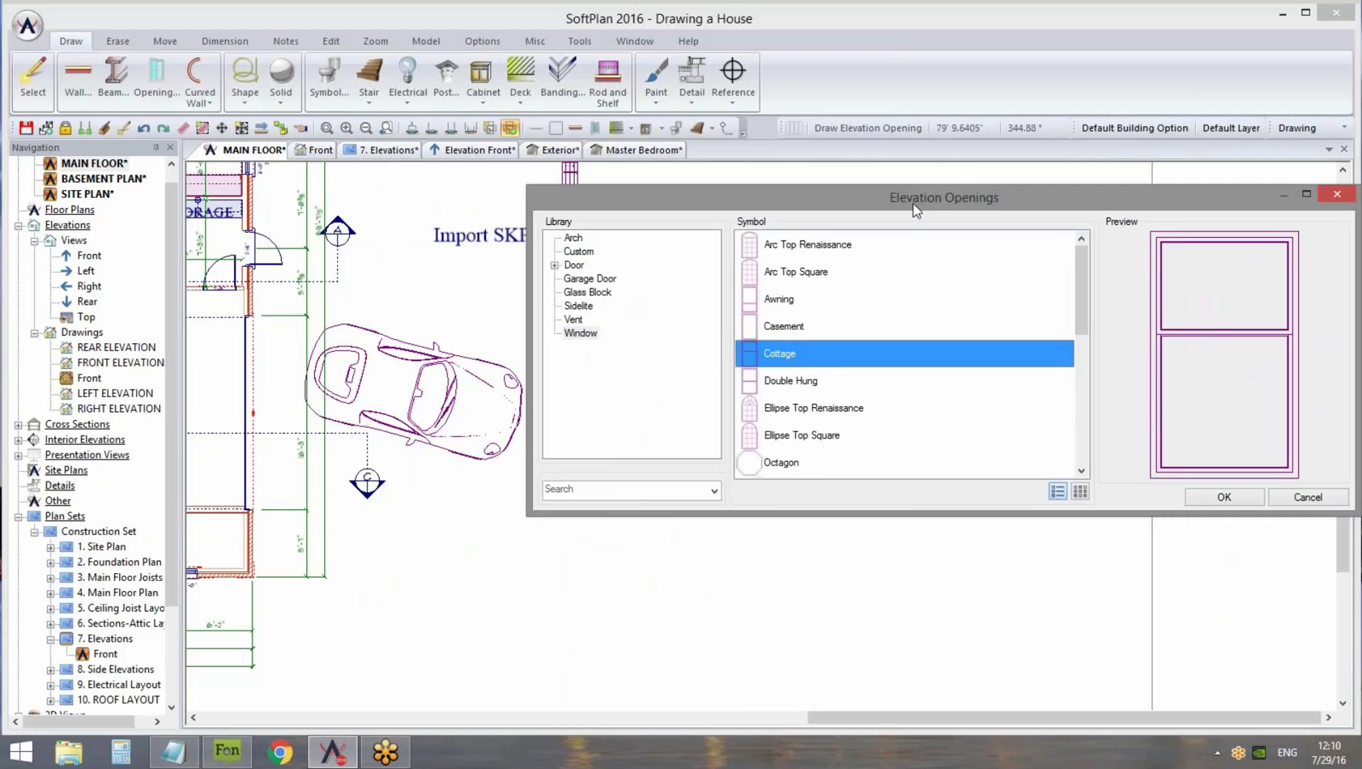
drag(916, 211, 1002, 51)
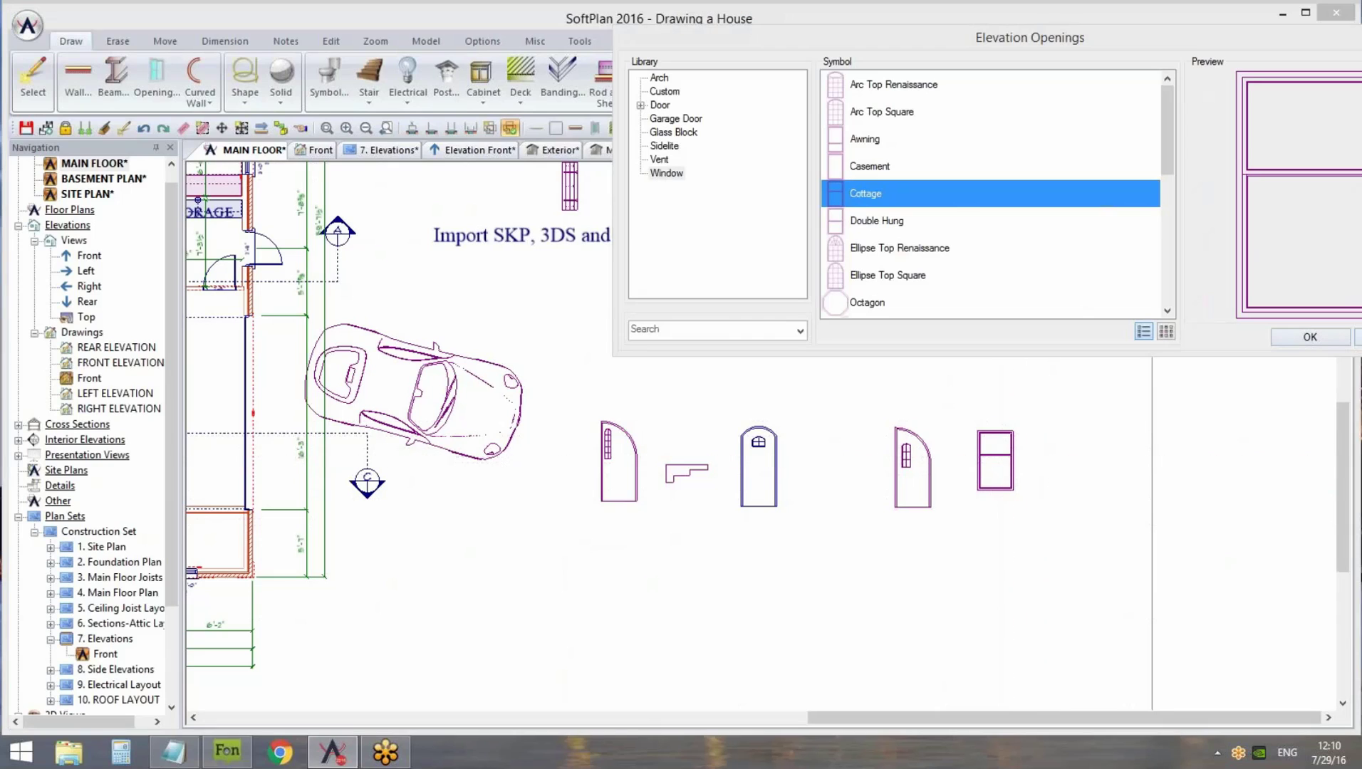
drag(1238, 57, 1010, 50)
click(1119, 338)
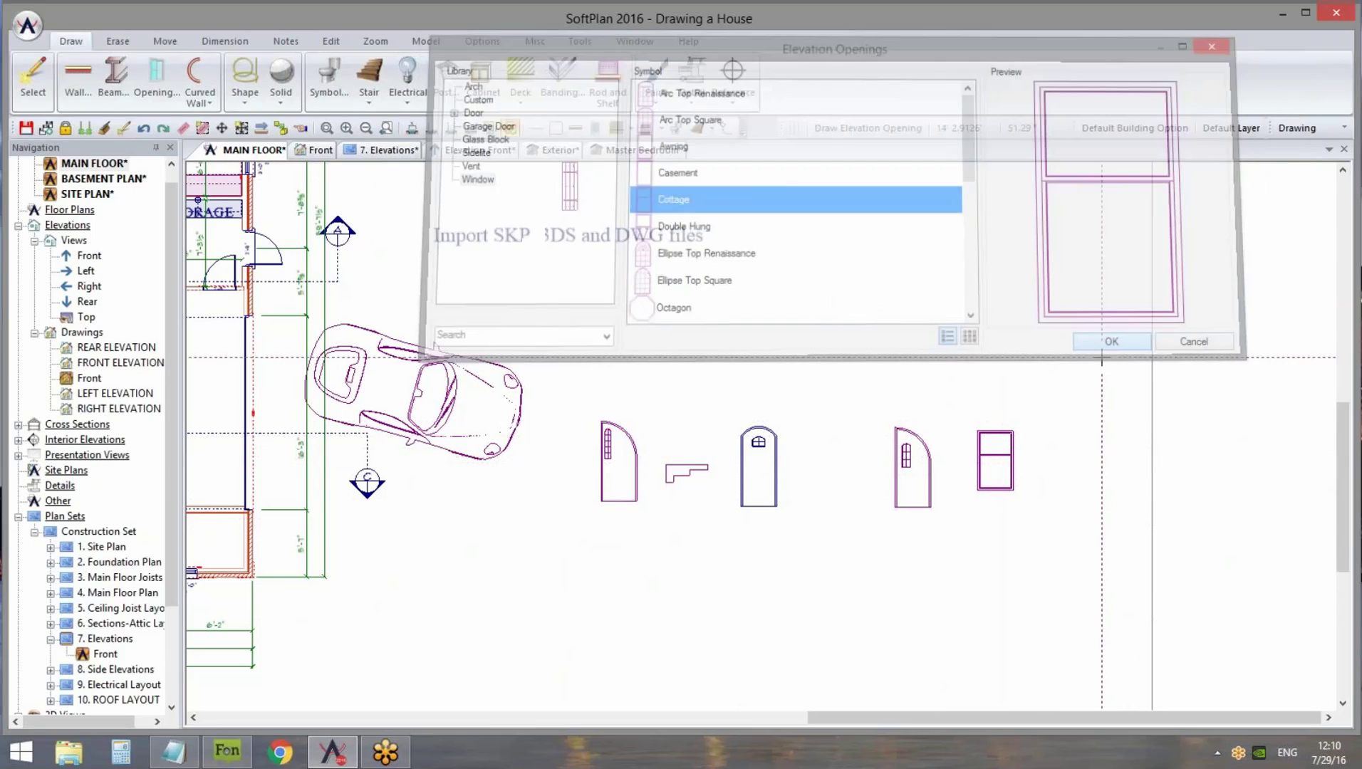
Explode the placed Cottage window into its opening shapes and check what kind of object its parts are
scroll(765, 451, up, 3)
right_click(764, 449)
click(830, 340)
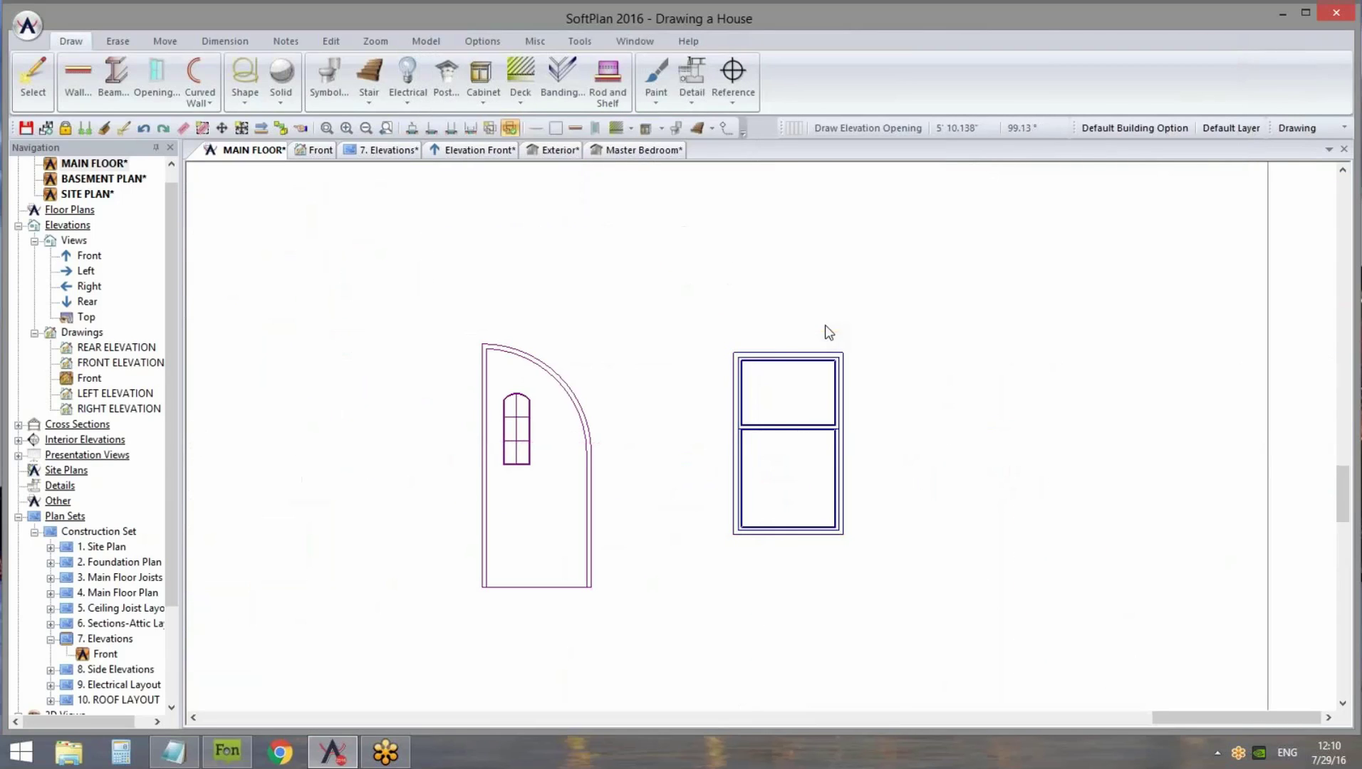
right_click(779, 495)
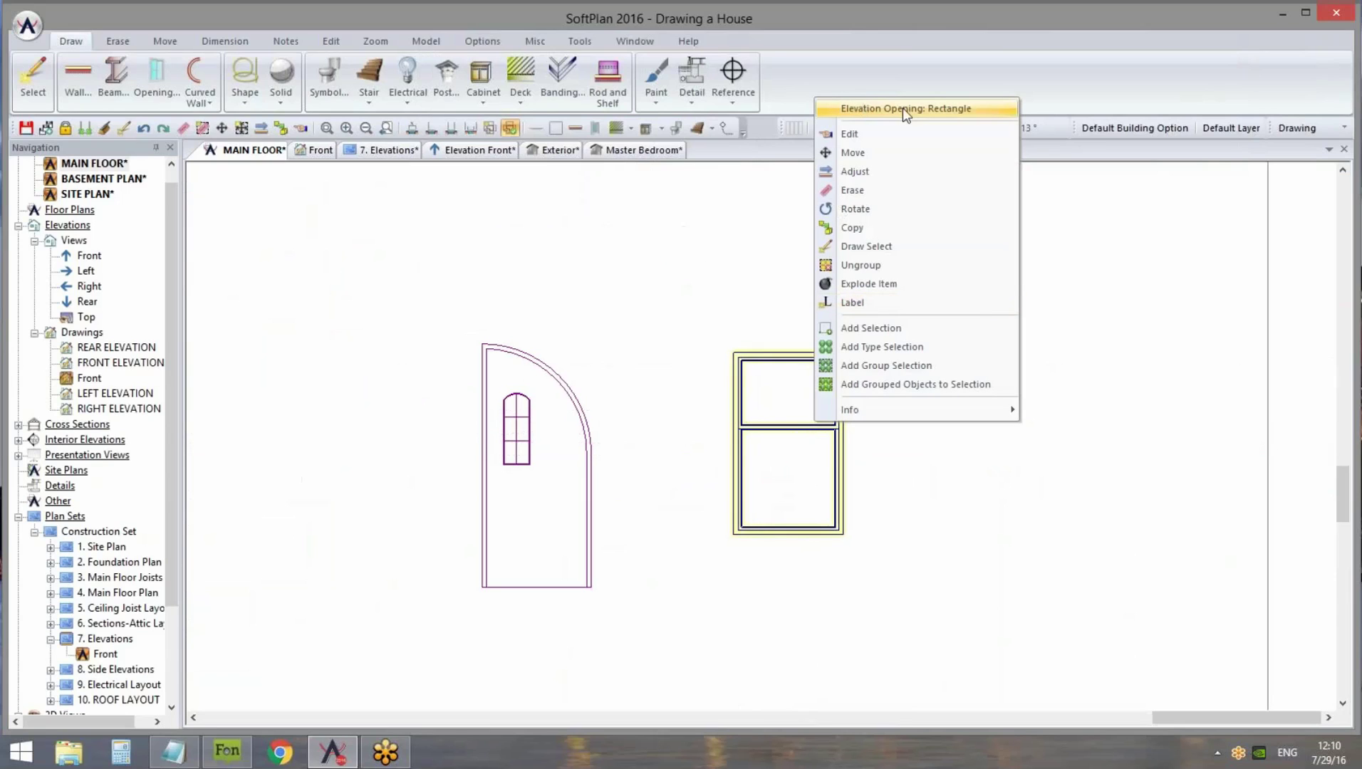
click(959, 565)
right_click(778, 499)
click(853, 183)
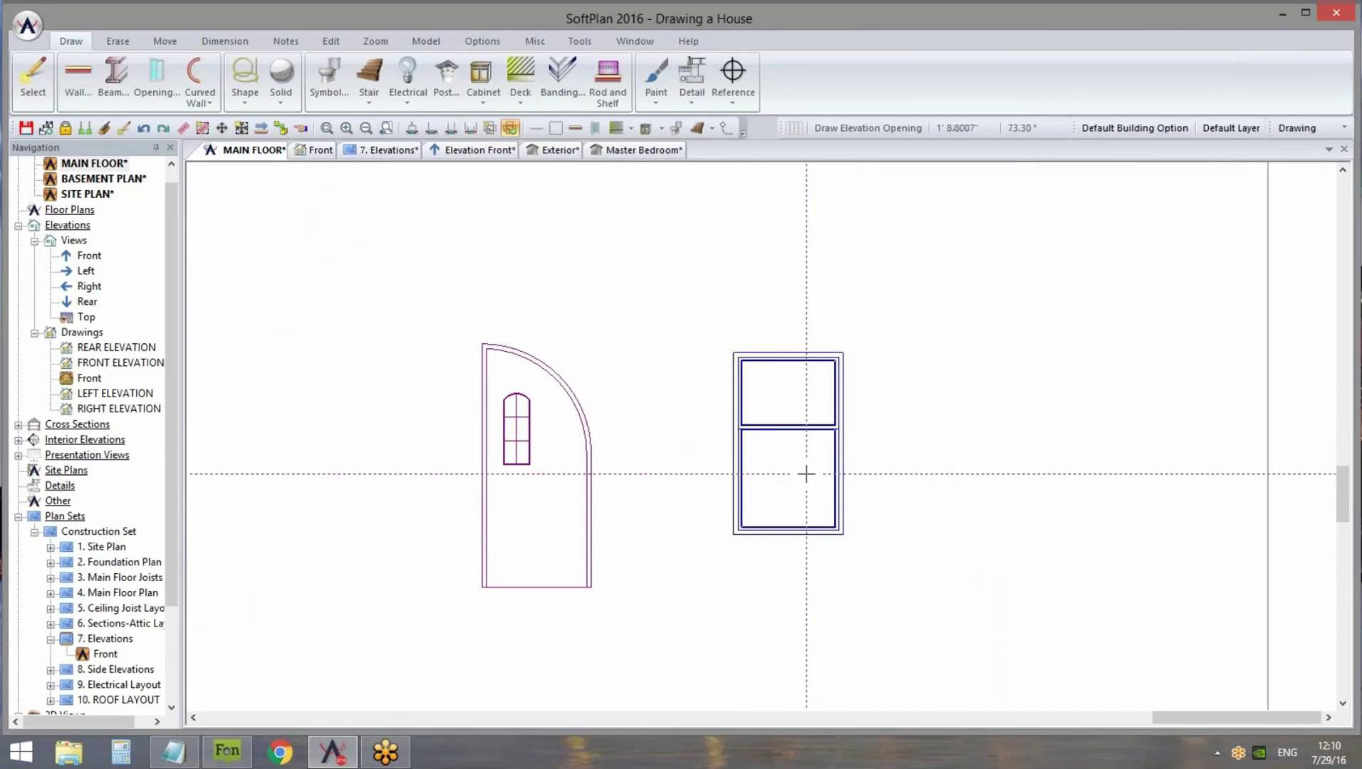
Stretch the Cottage window's opening shape to about 4'-4" wide and 6'-2" high
click(842, 471)
click(892, 472)
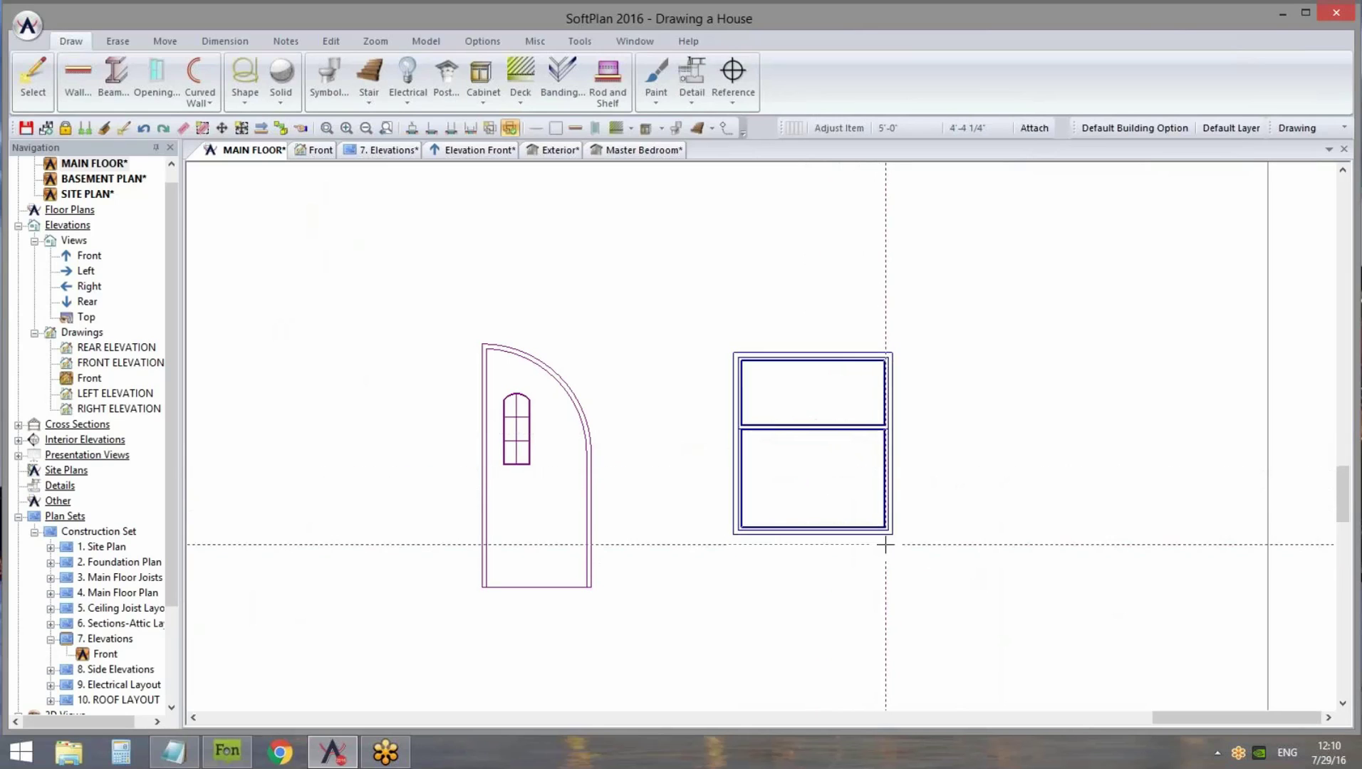
click(855, 530)
click(887, 577)
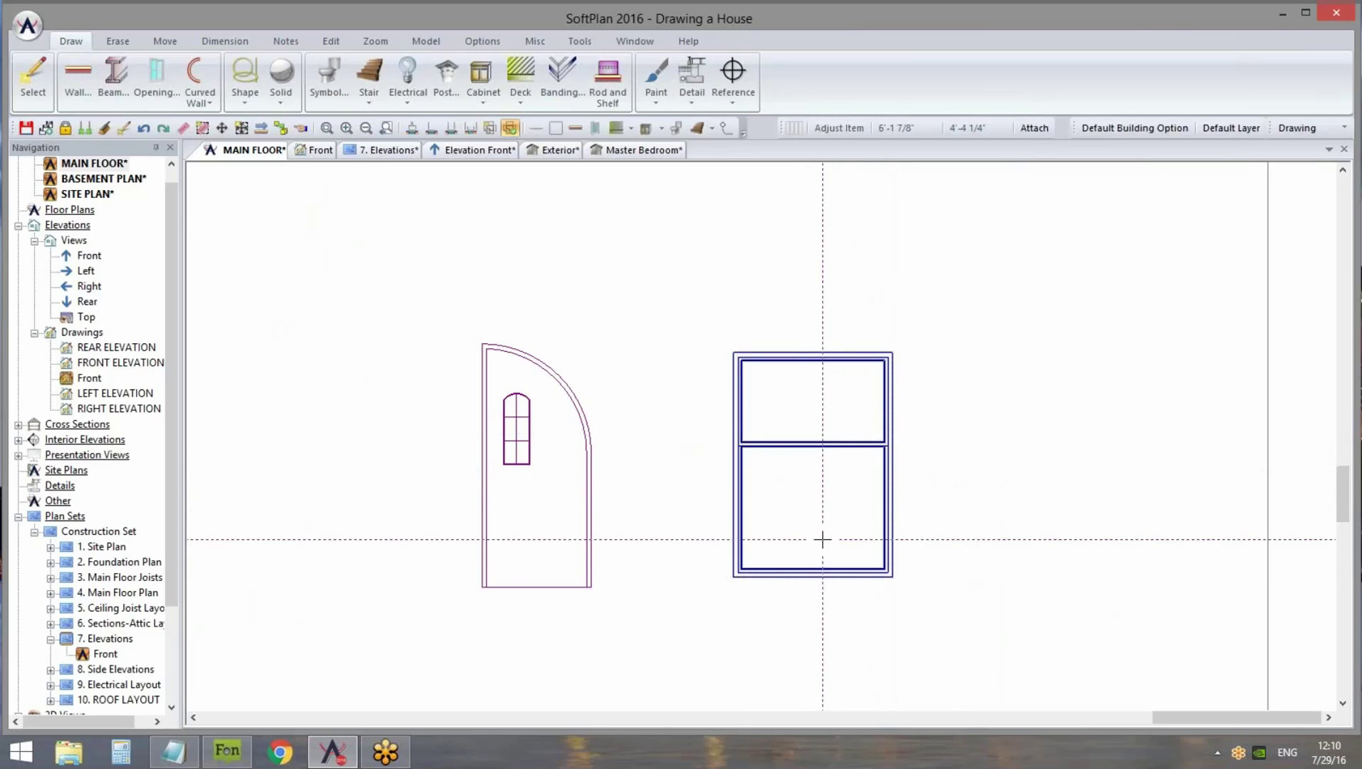
Erase the resized Cottage window beside the newest arched door
key(Delete)
click(815, 445)
scroll(858, 512, down, 2)
scroll(864, 503, down, 3)
scroll(602, 478, up, 4)
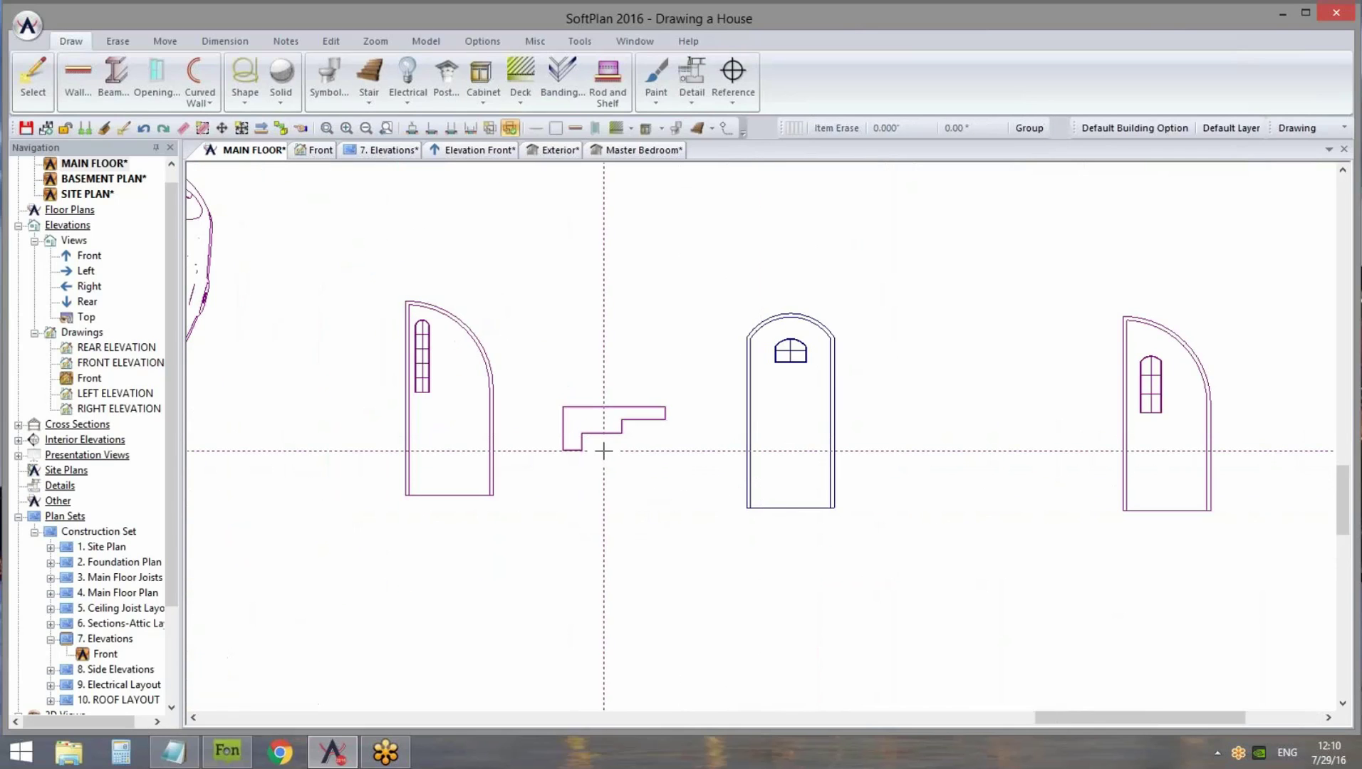
scroll(607, 460, up, 2)
right_click(778, 405)
key(Escape)
Draw the vertical and stepped edges of a molding profile about 1'-6" deep with lines, beside the symmetrical arched door
scroll(739, 494, down, 2)
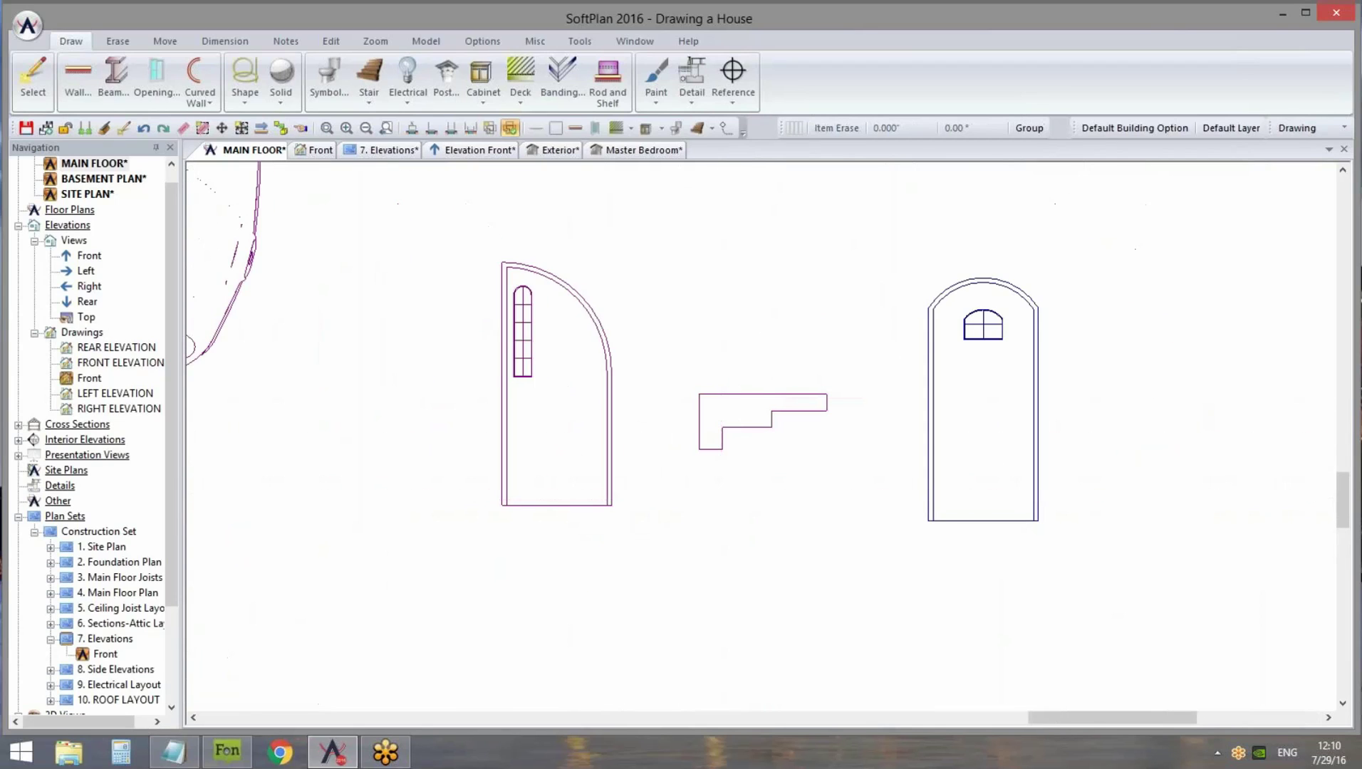
click(241, 87)
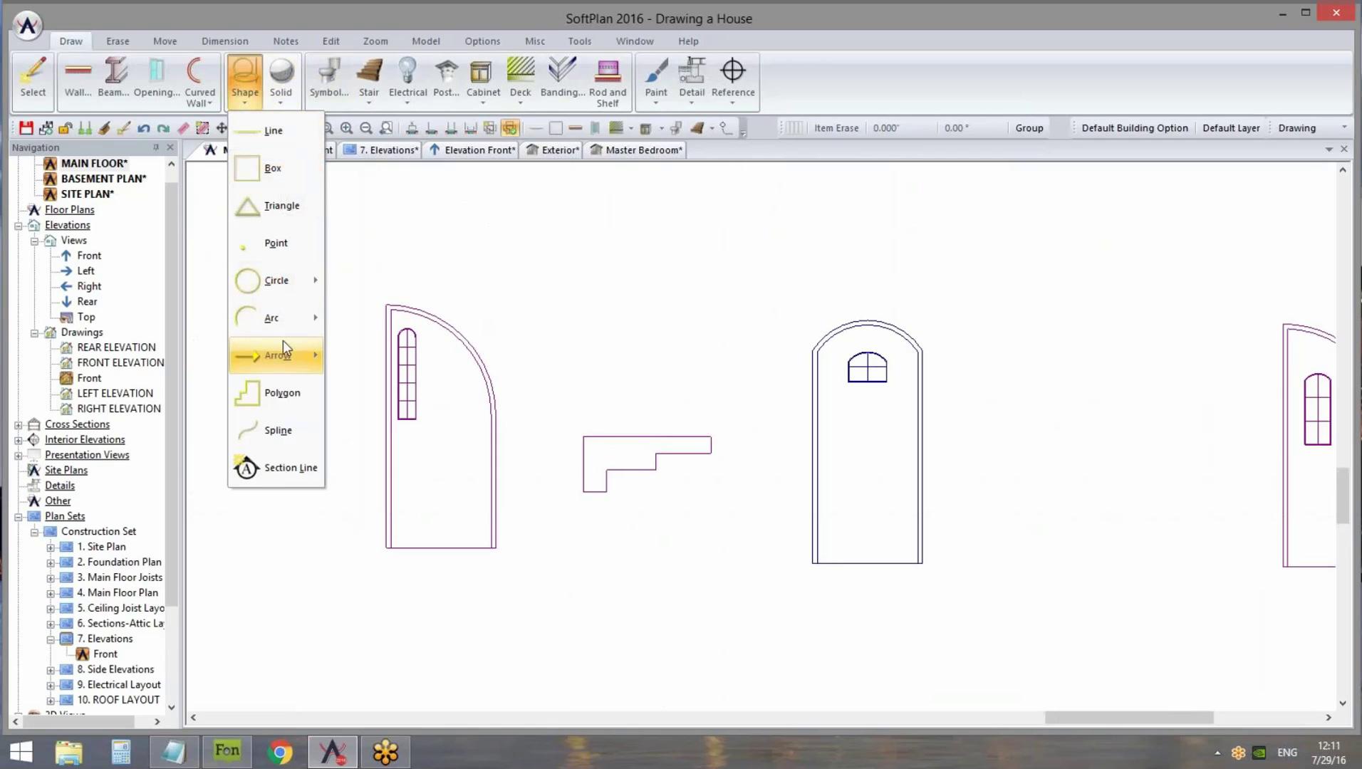
mouse_move(281, 270)
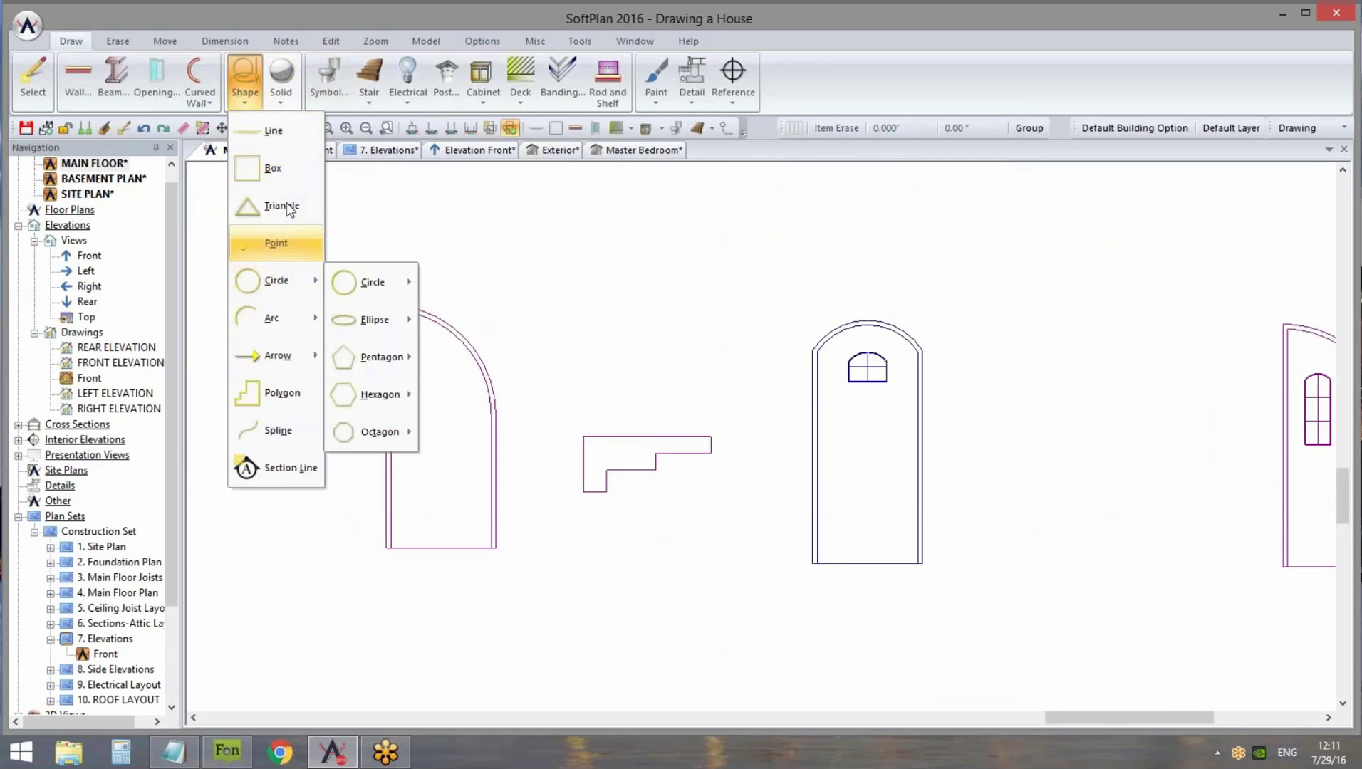
click(278, 138)
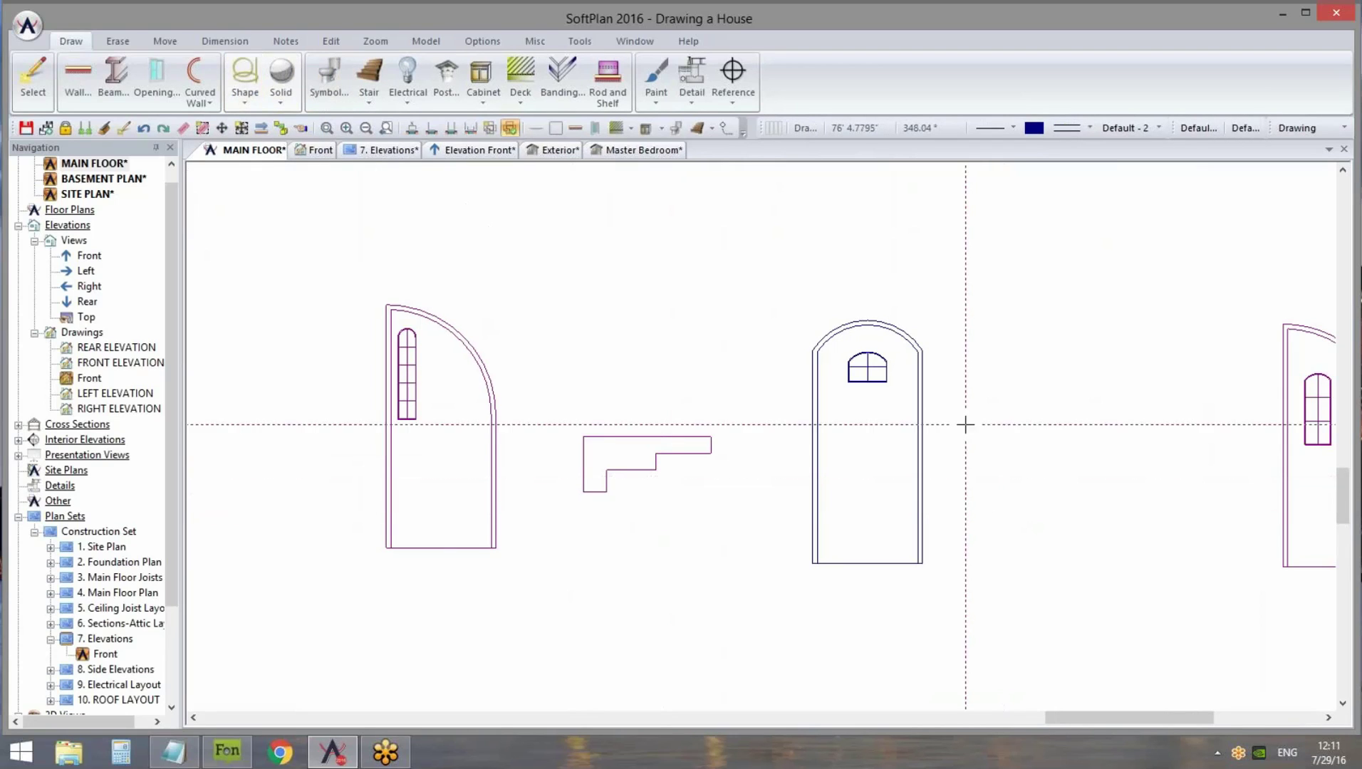
click(991, 411)
click(992, 468)
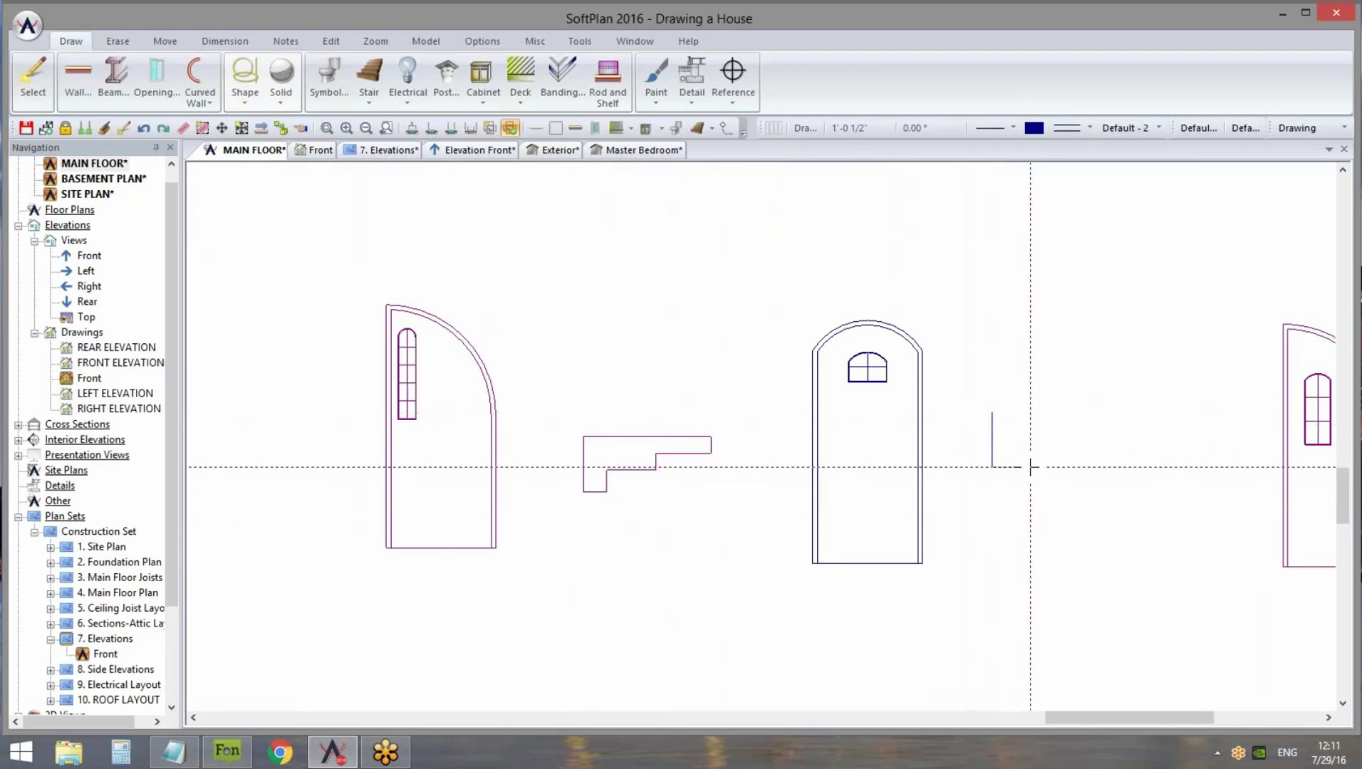
click(1021, 468)
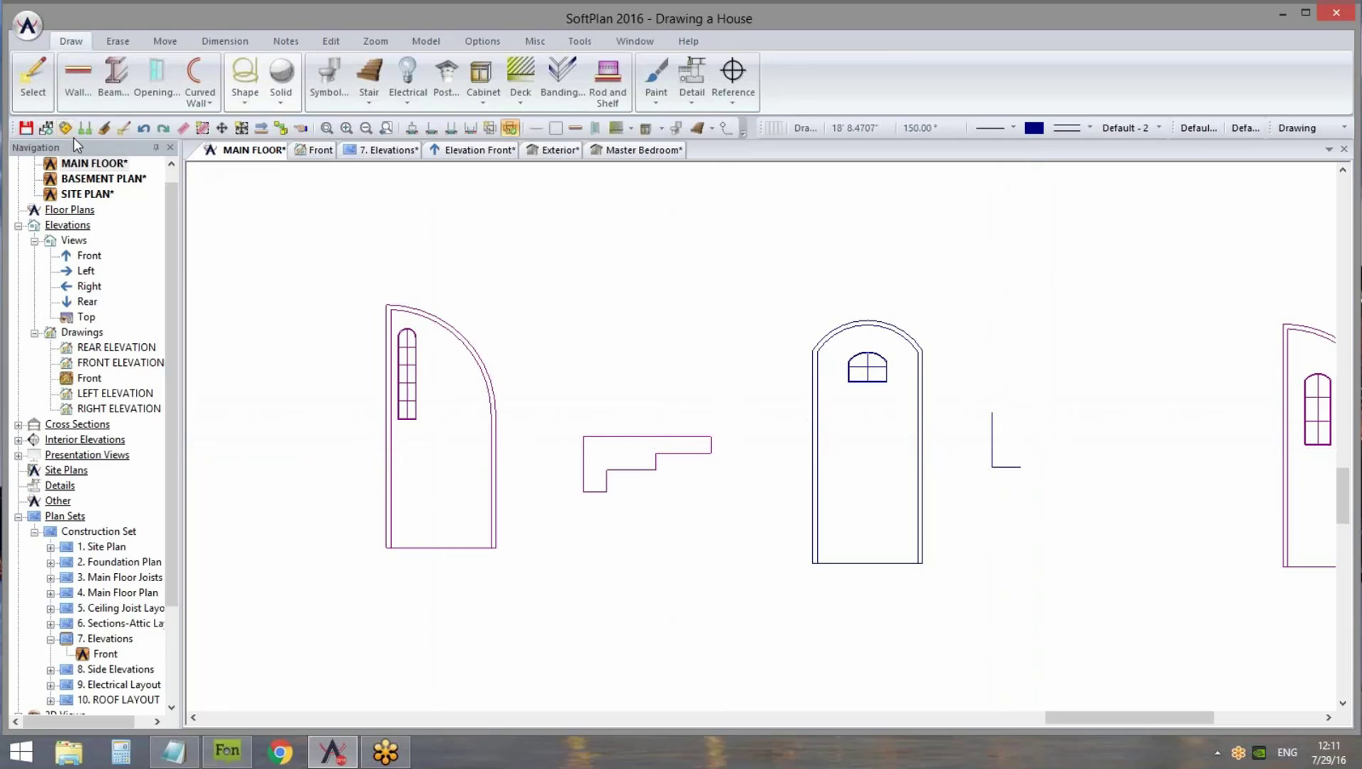
click(1027, 443)
click(1067, 442)
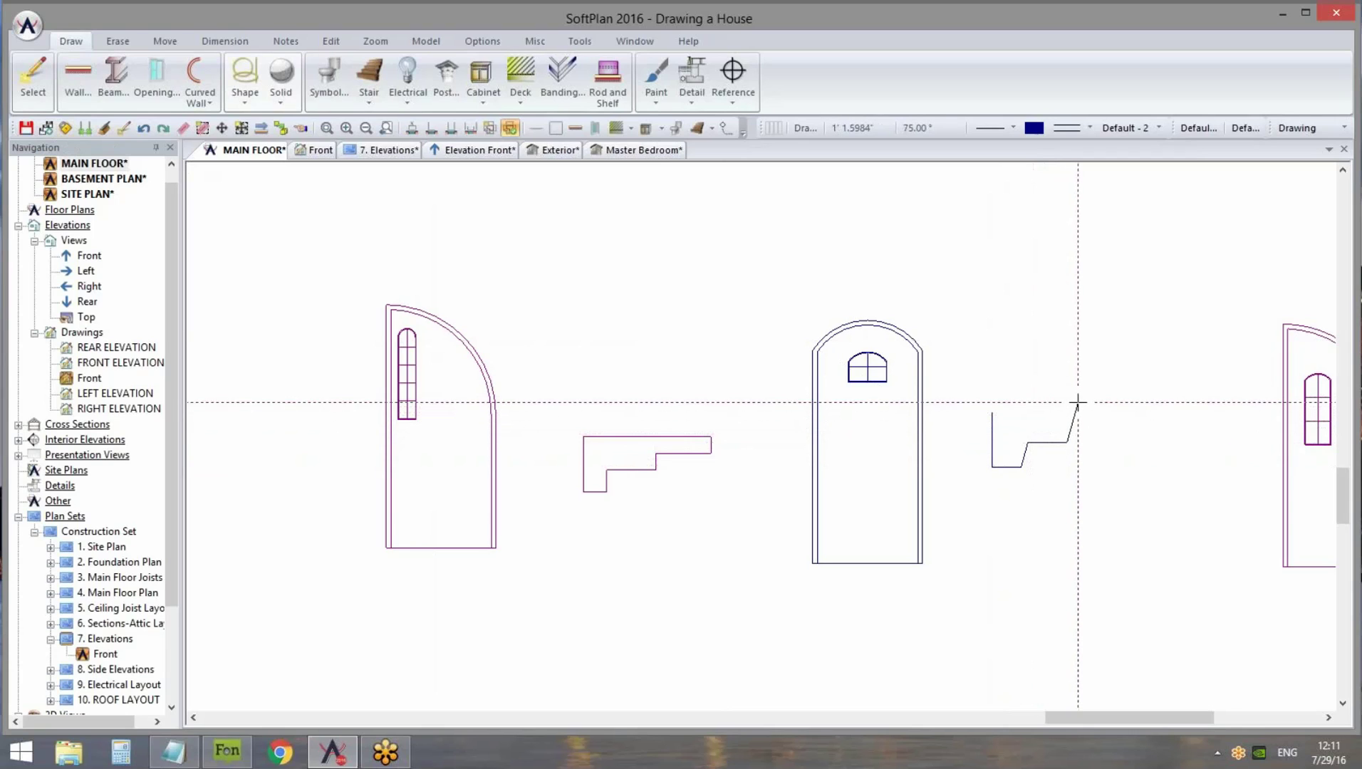
click(1073, 419)
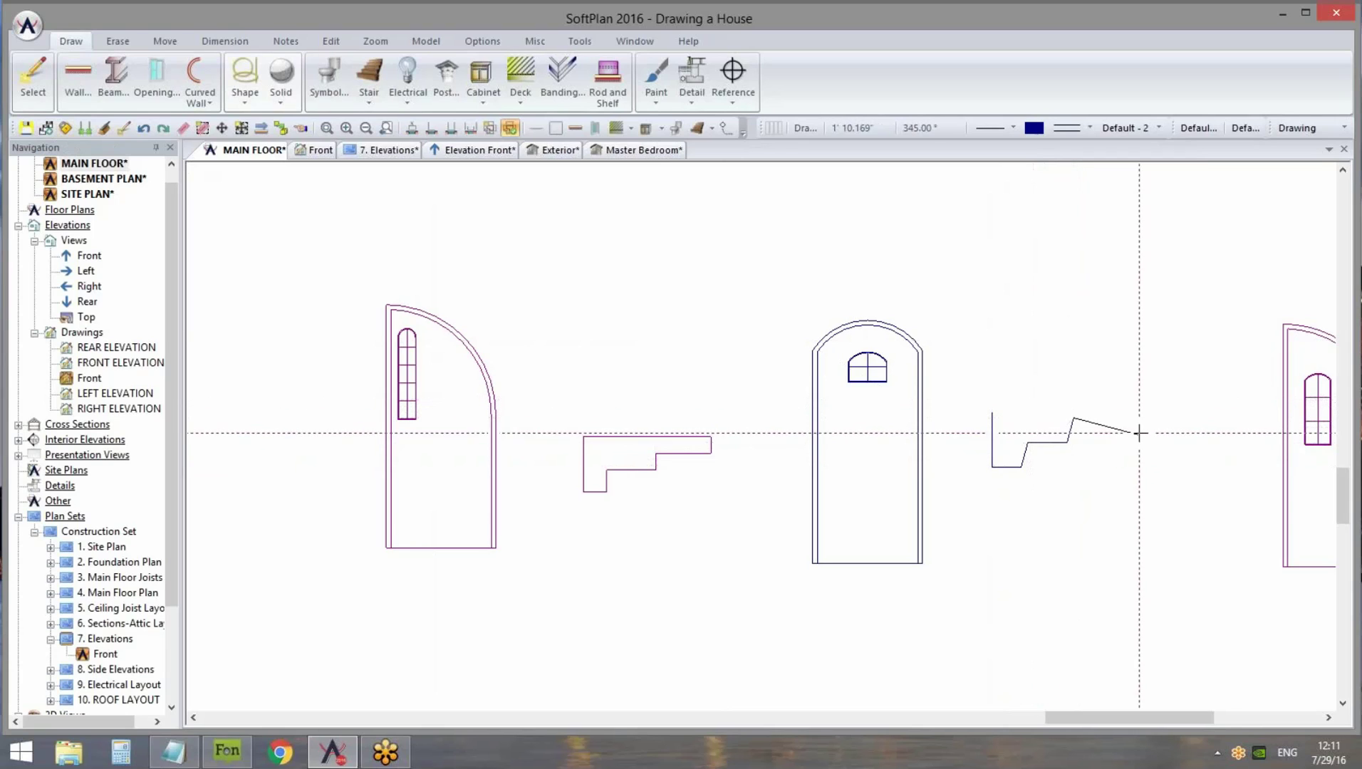
Close the stepped profile outline back at its starting point, making it about 2'-3" wide
scroll(1039, 391, up, 3)
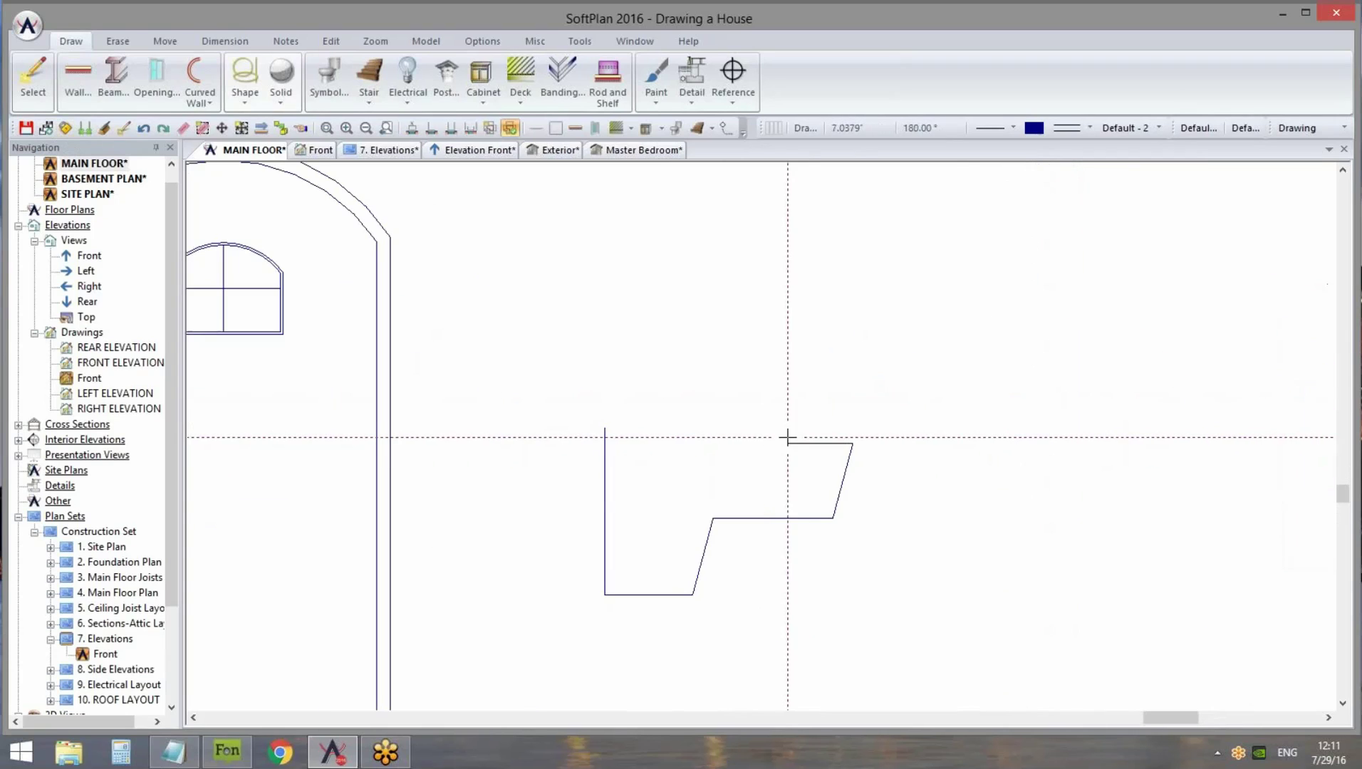
click(604, 428)
right_click(778, 509)
click(841, 627)
scroll(861, 604, down, 5)
mouse_move(763, 512)
middle_down()
mouse_move(800, 564)
mouse_move(862, 546)
middle_up()
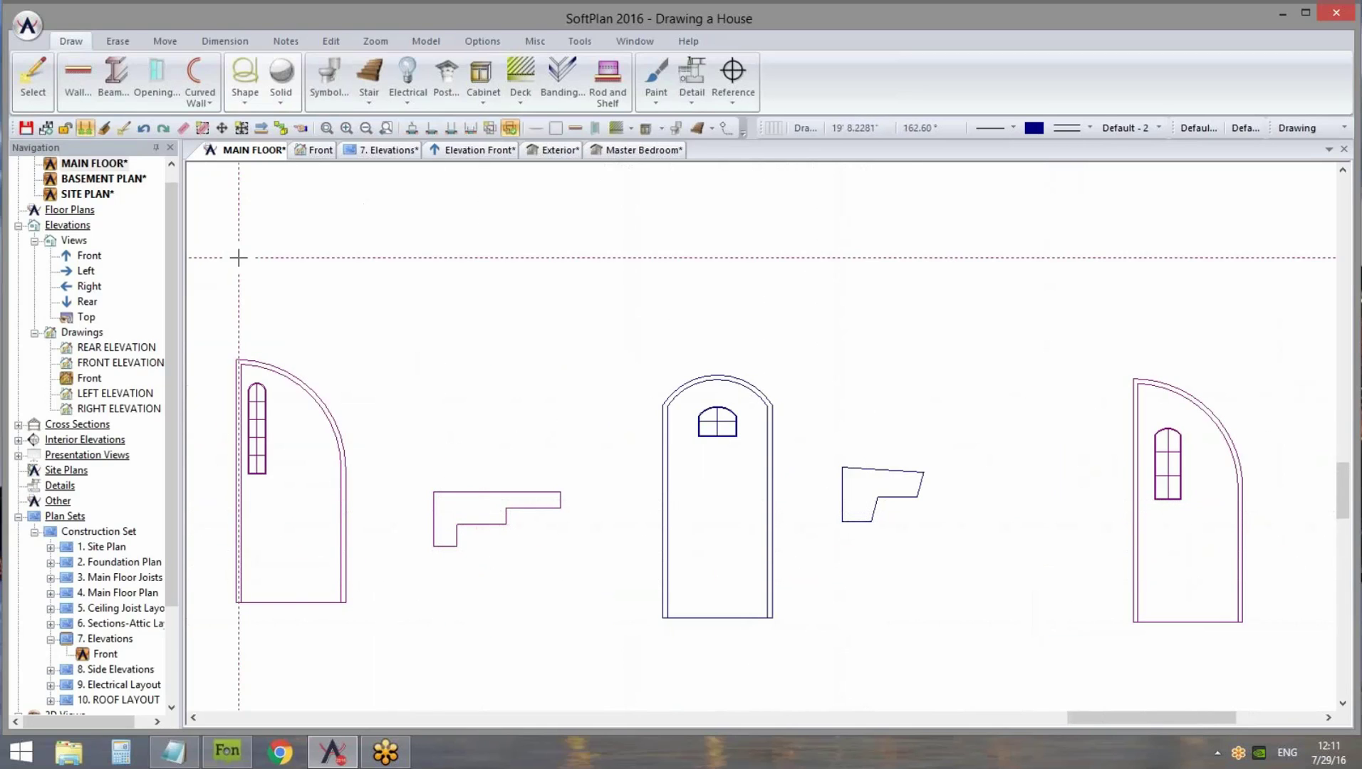
Open the system library configuration and choose the Crown Mold library of the Profiles type
click(29, 27)
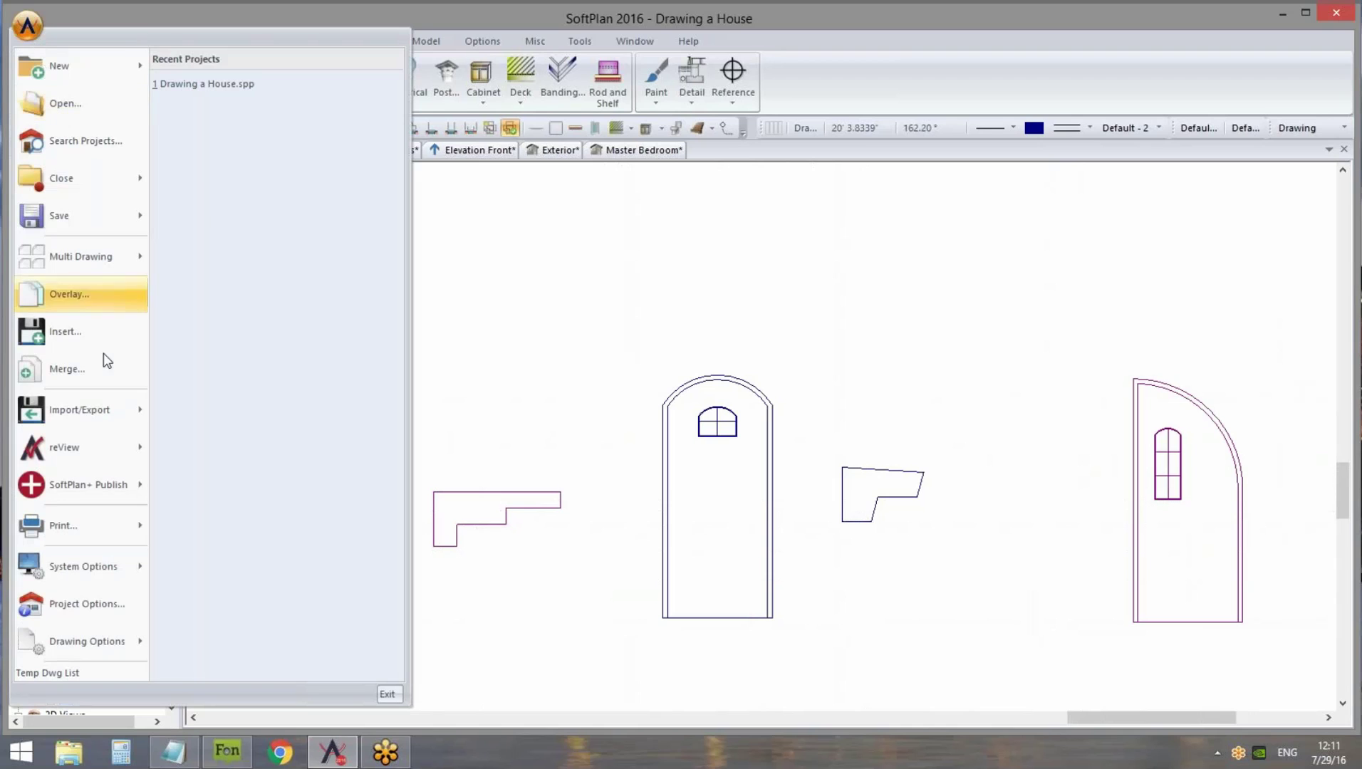
mouse_move(108, 566)
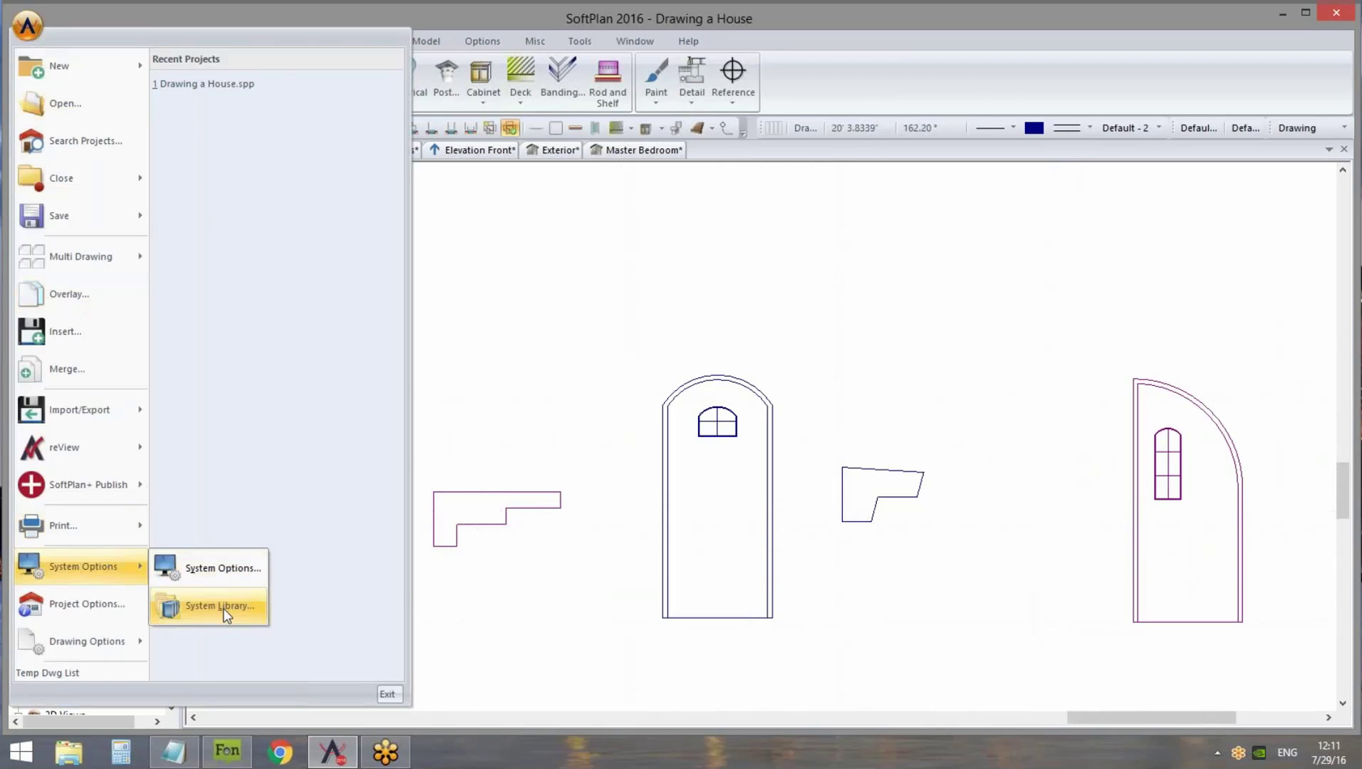
click(223, 607)
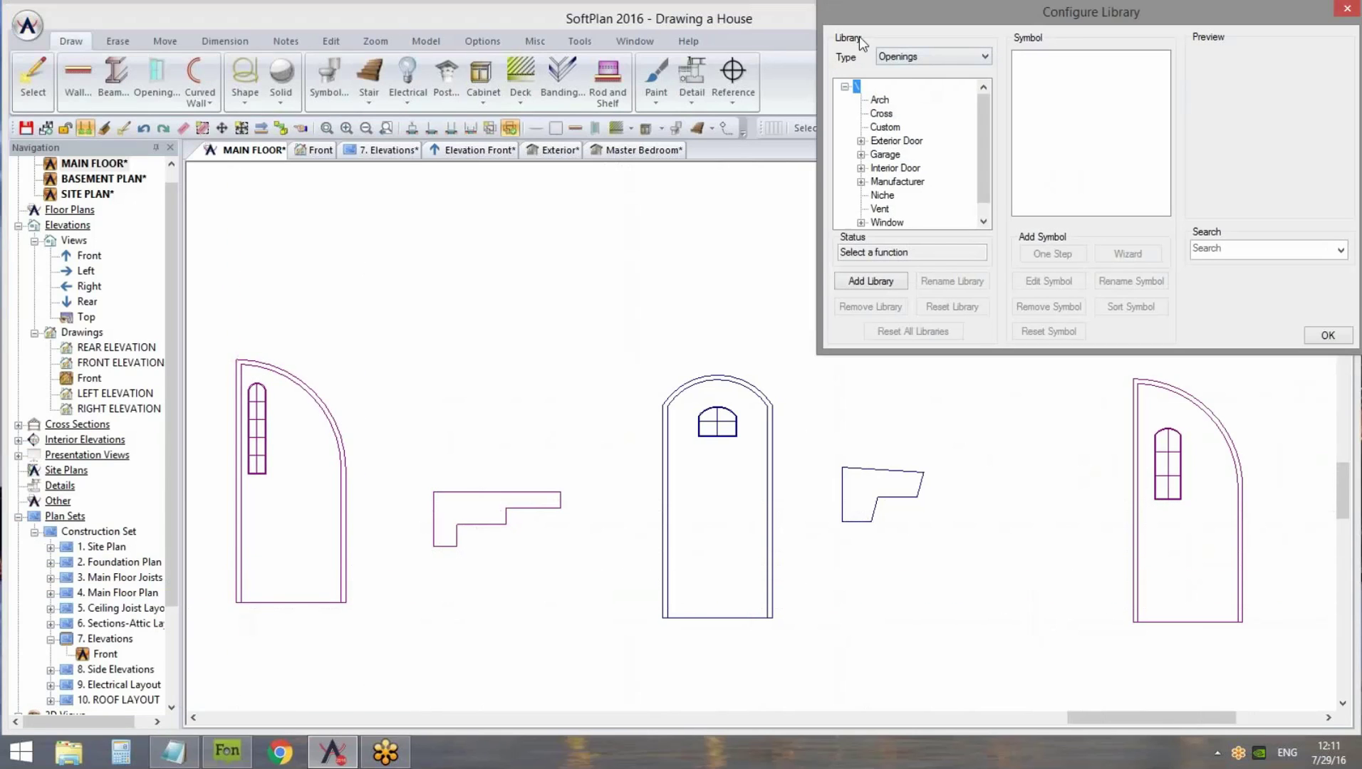
click(917, 58)
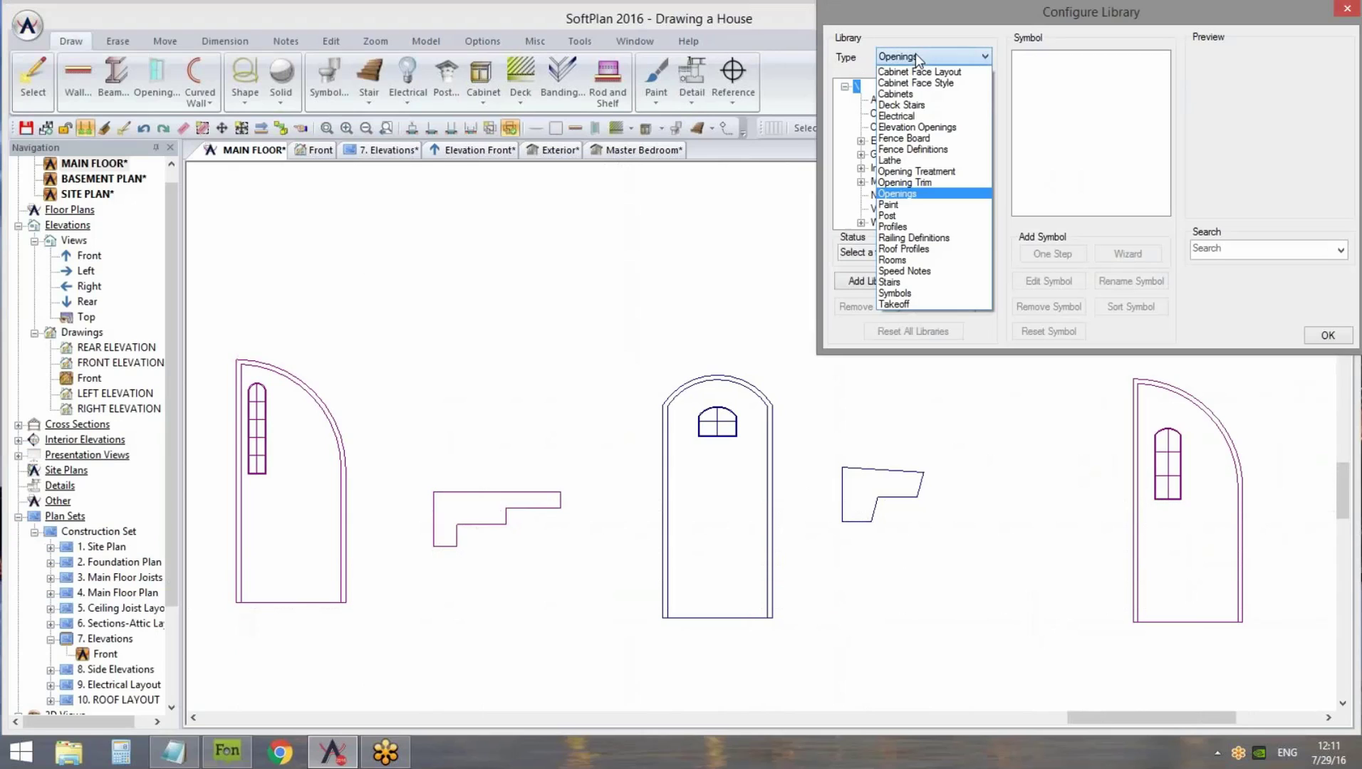
click(924, 226)
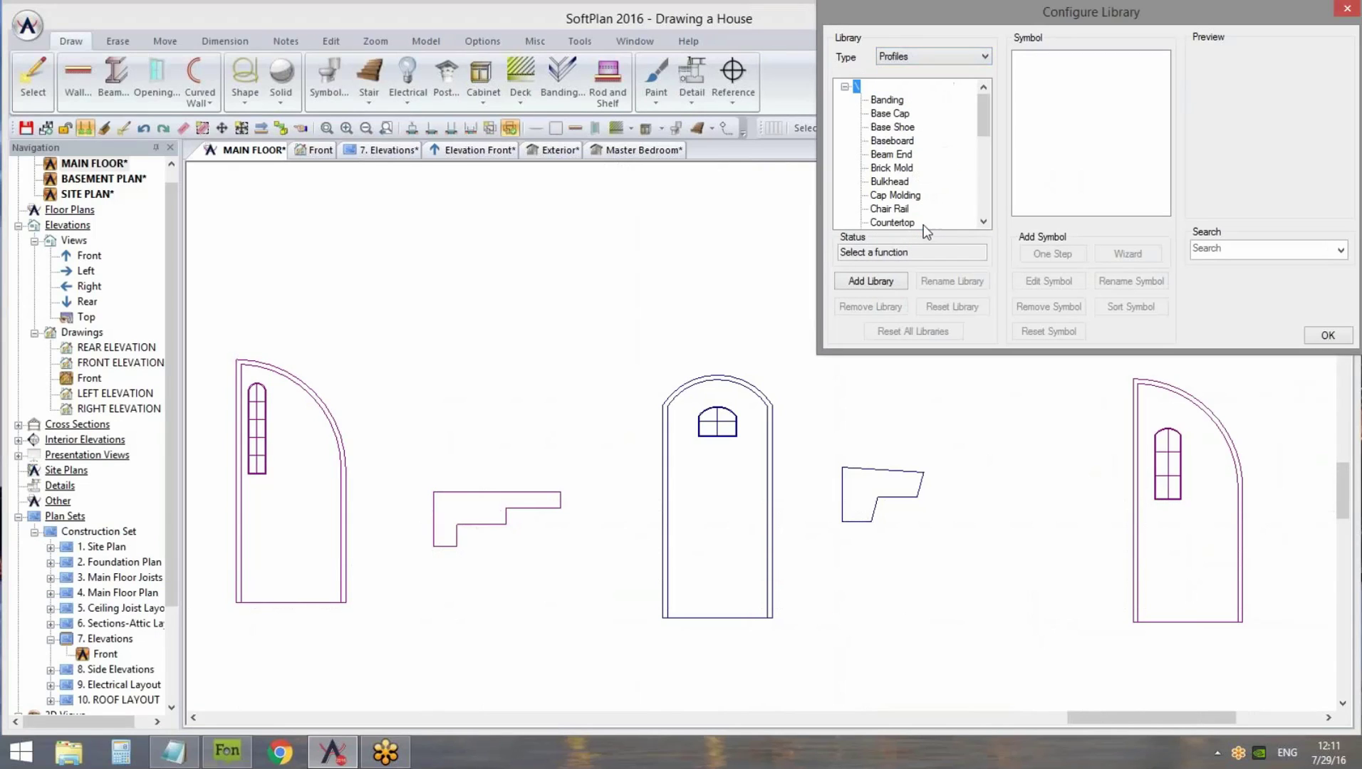
mouse_move(980, 115)
mouse_down()
mouse_move(983, 142)
mouse_move(986, 122)
mouse_up()
drag(985, 108, 984, 126)
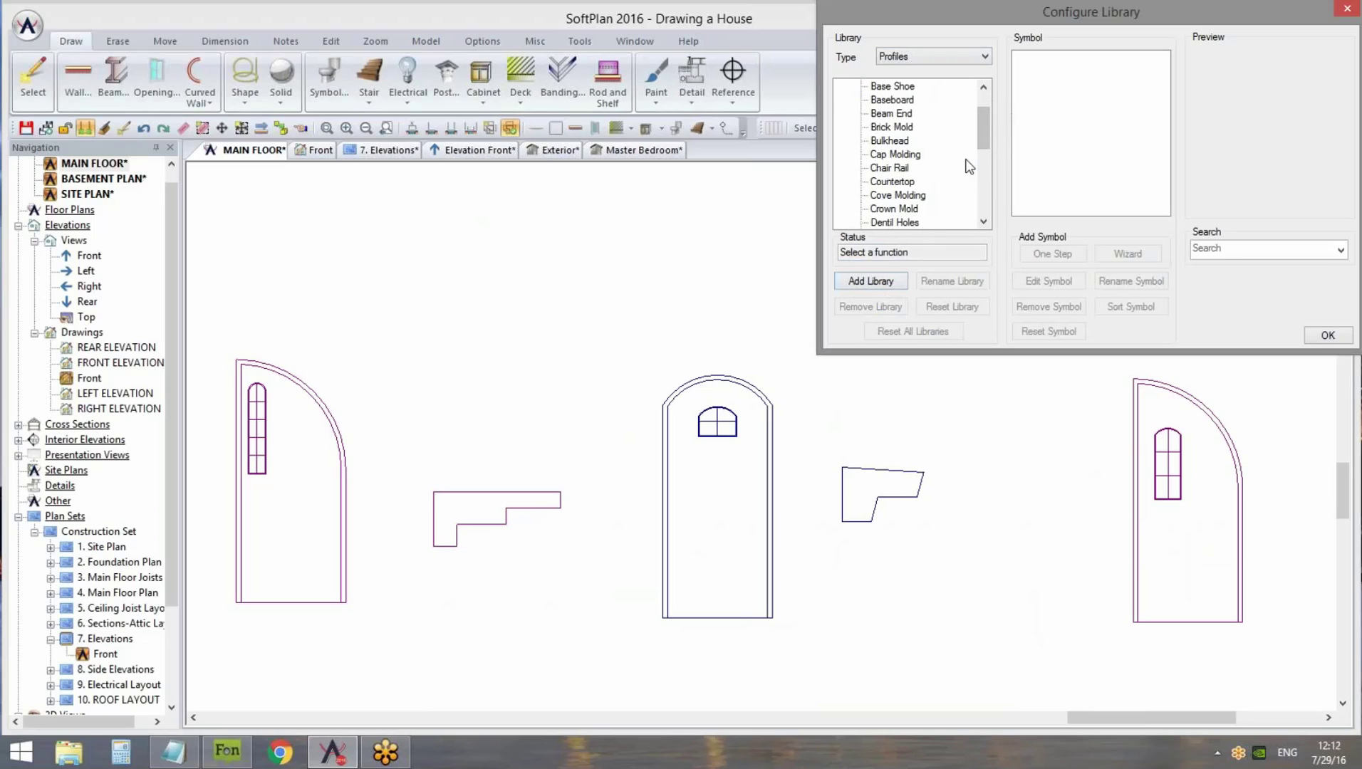
click(932, 206)
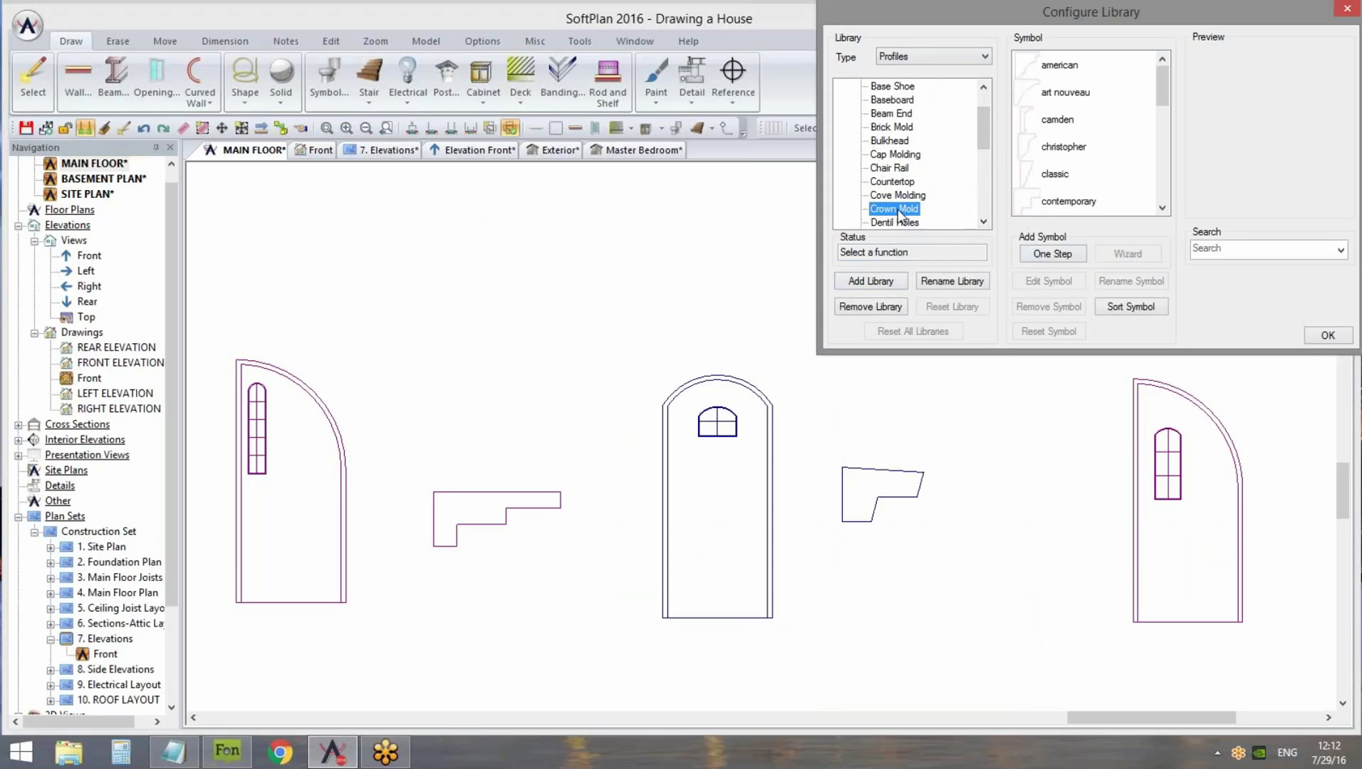
Add the drawn stepped outline to the Crown Mold library in one step, using the name Custom
click(1066, 254)
click(804, 401)
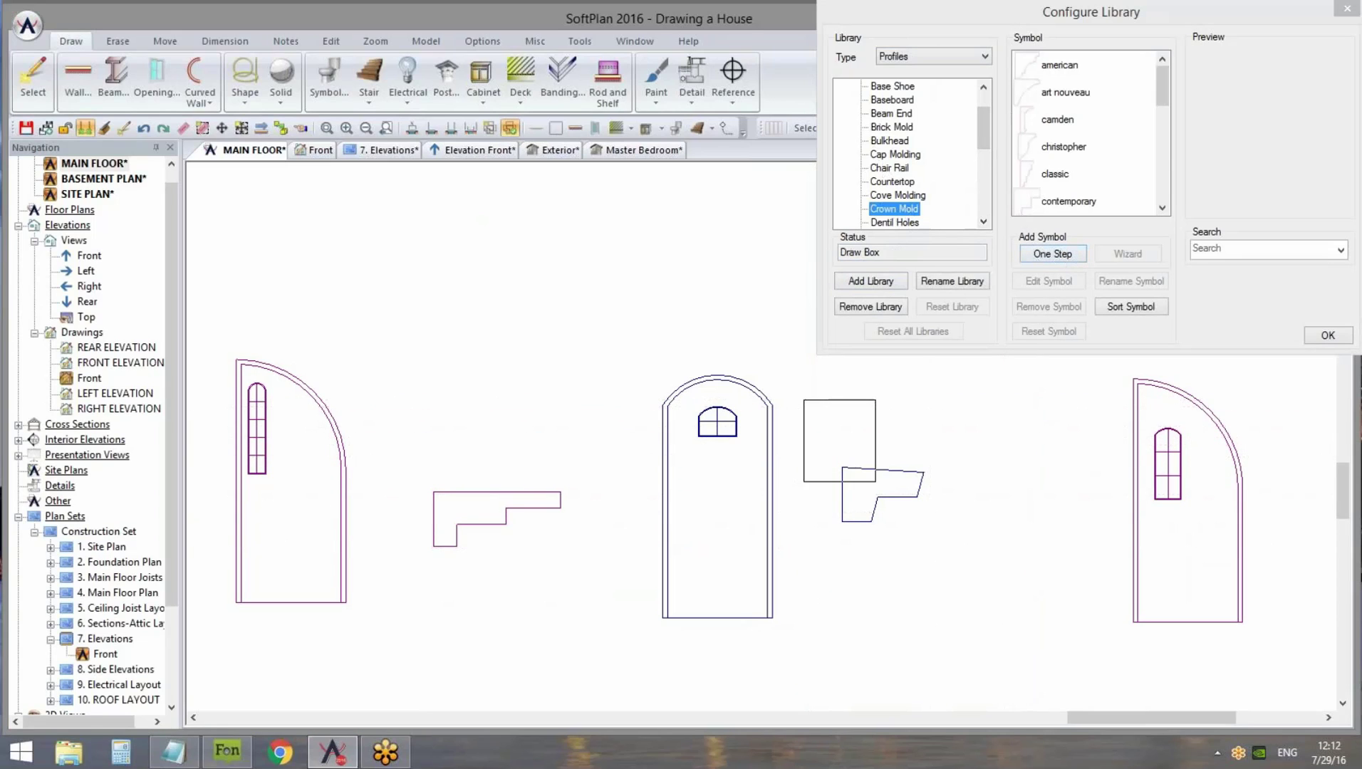
click(994, 619)
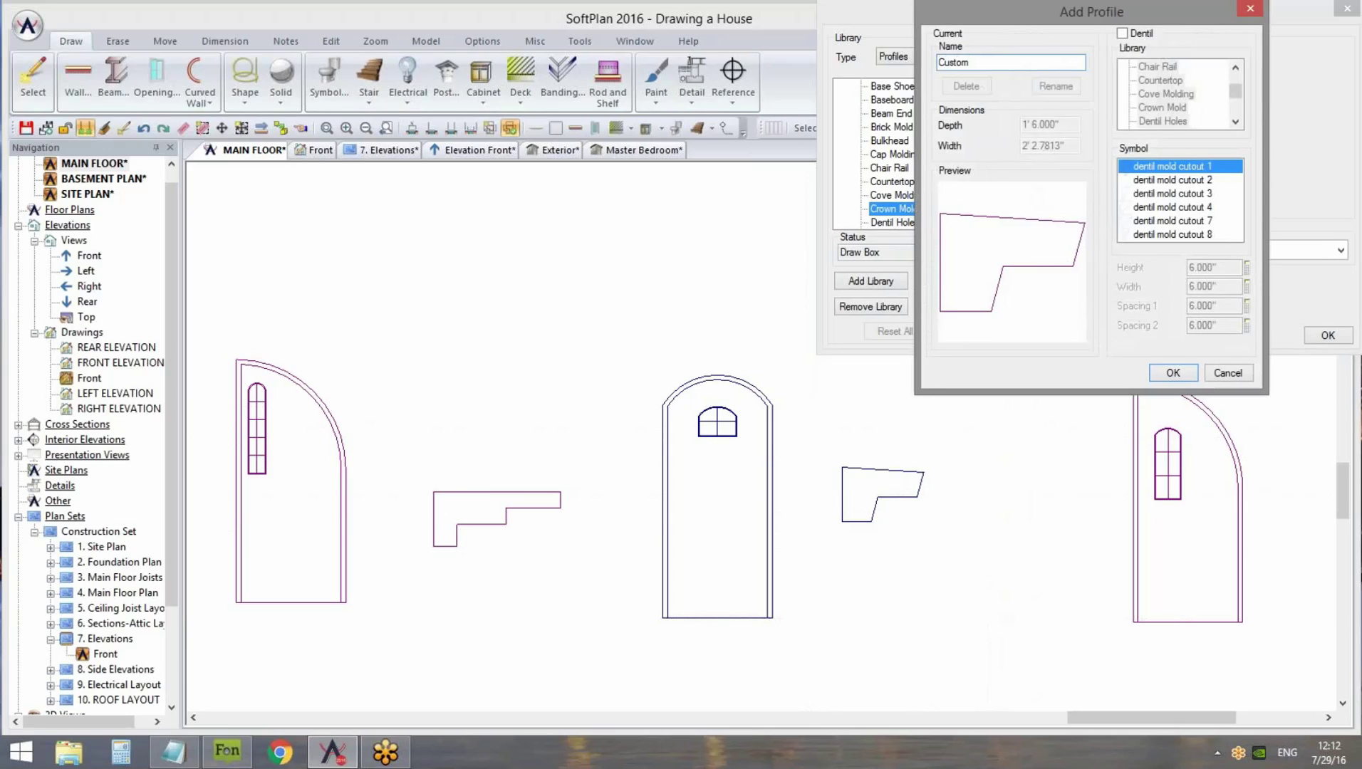
click(1173, 373)
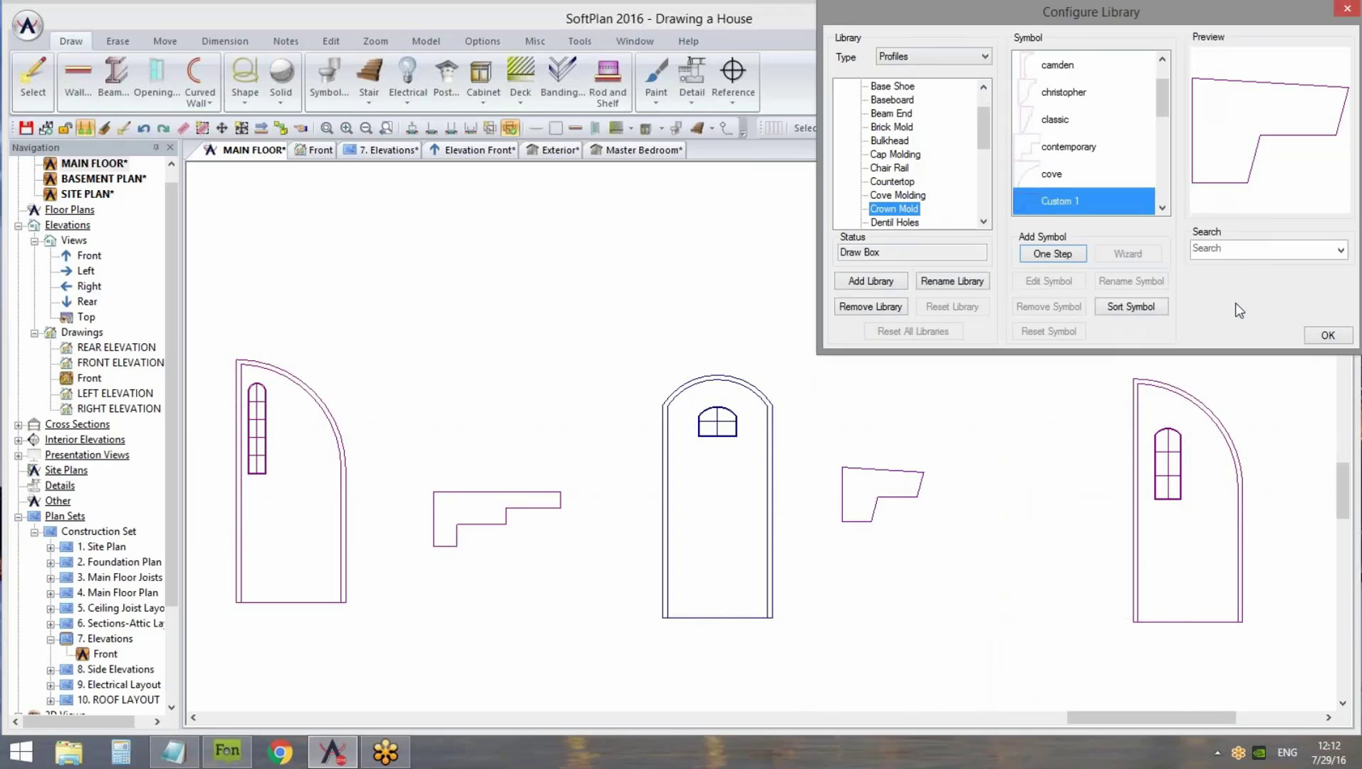
click(1328, 335)
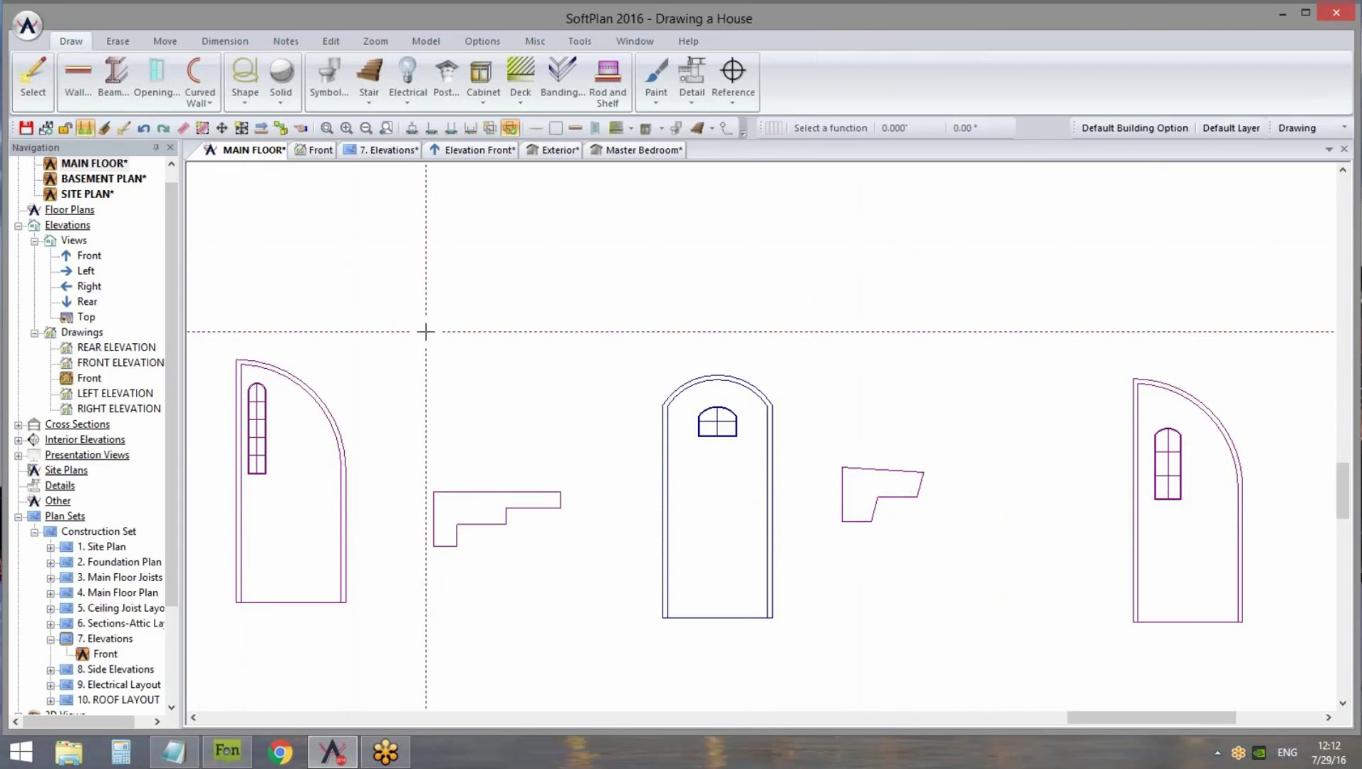
Open the system's finishing options and display the banding options
click(29, 37)
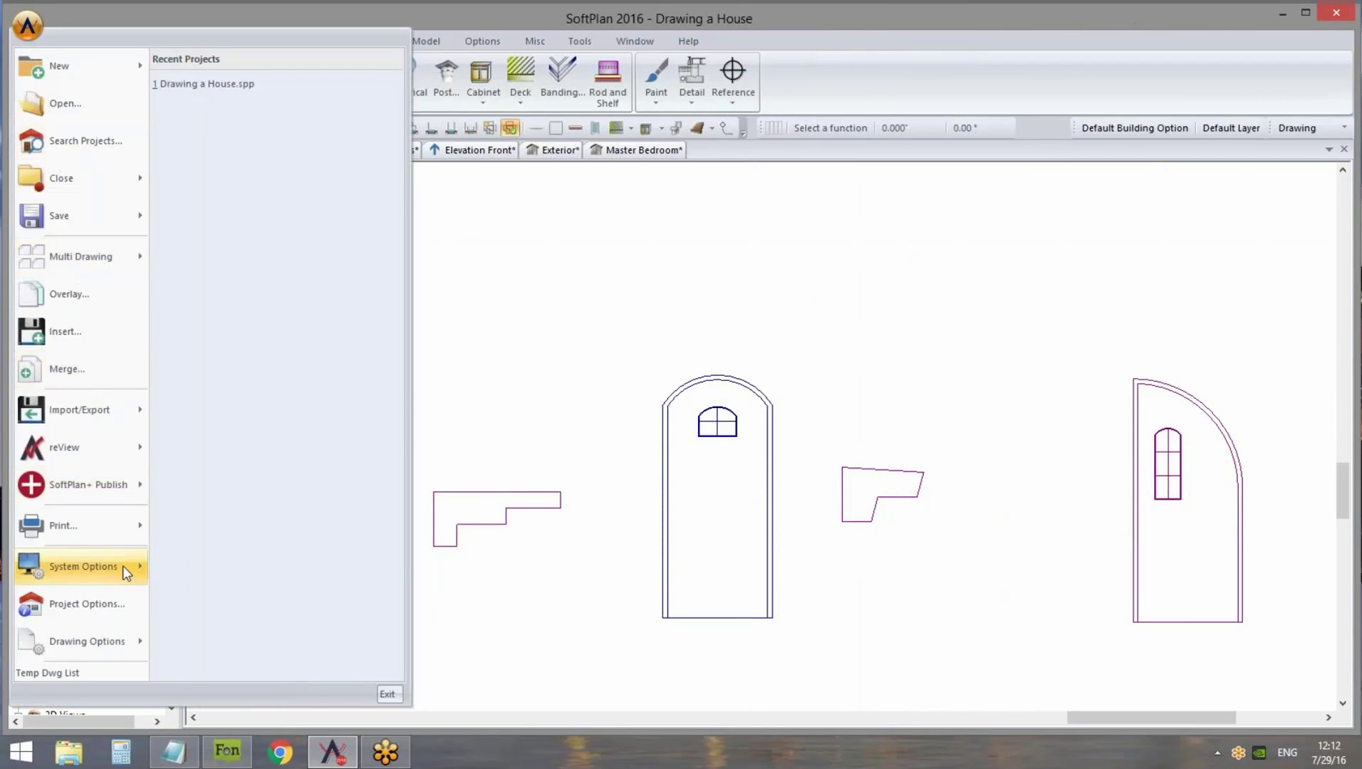
mouse_move(122, 566)
click(186, 570)
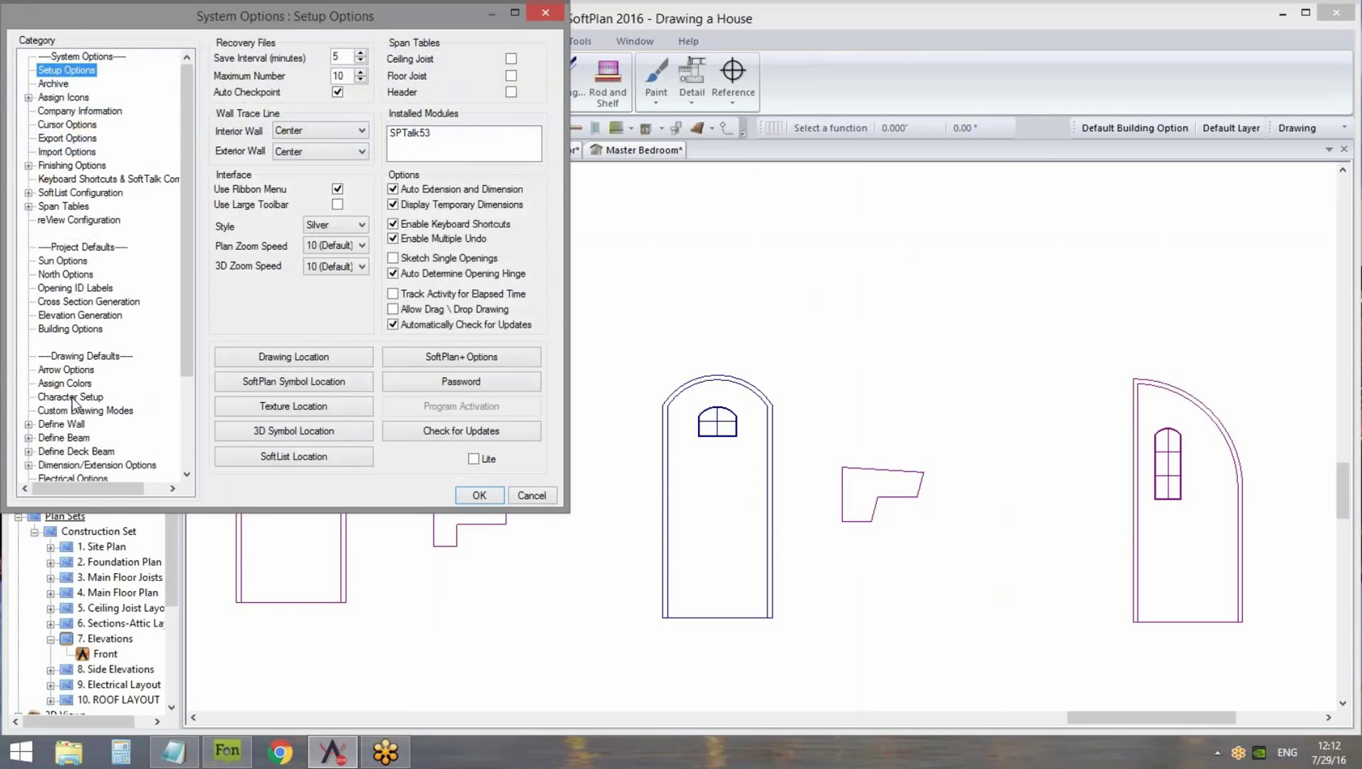
click(57, 167)
click(29, 166)
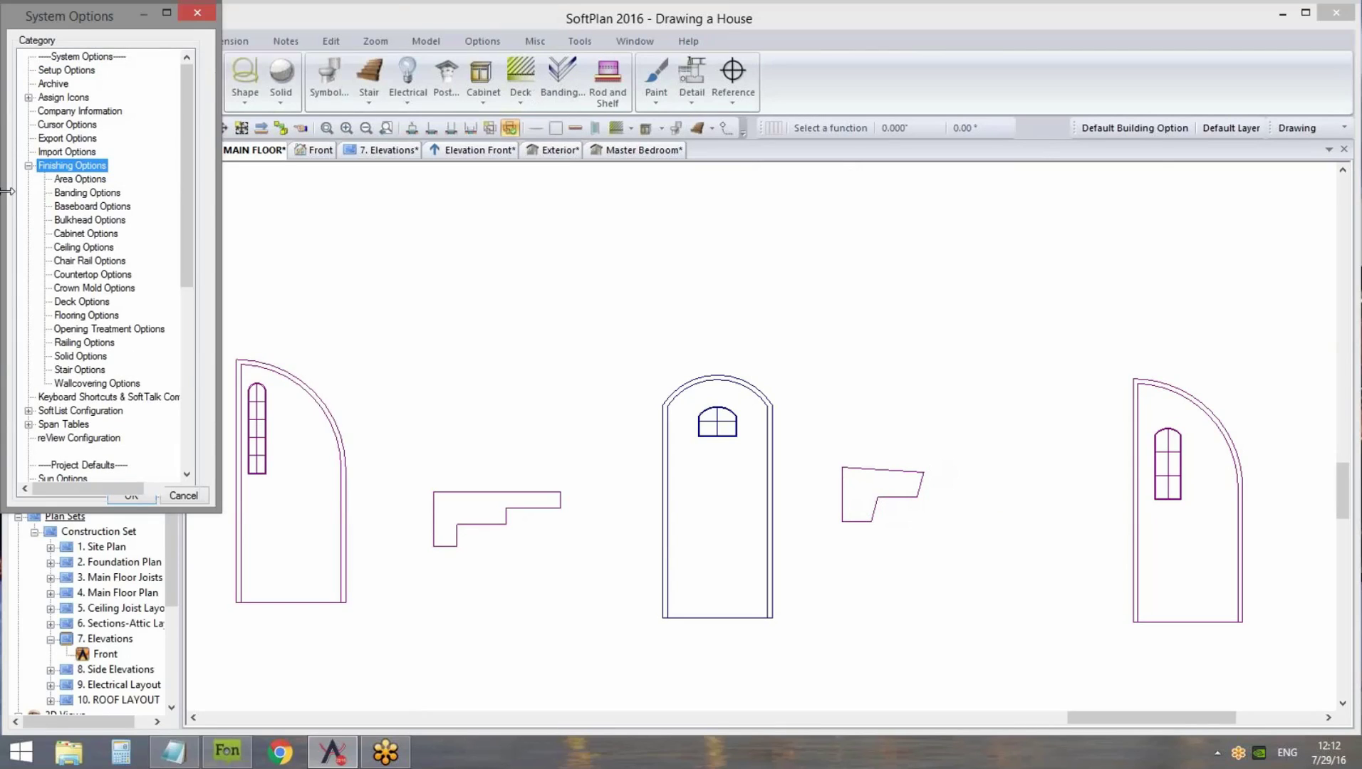
click(88, 193)
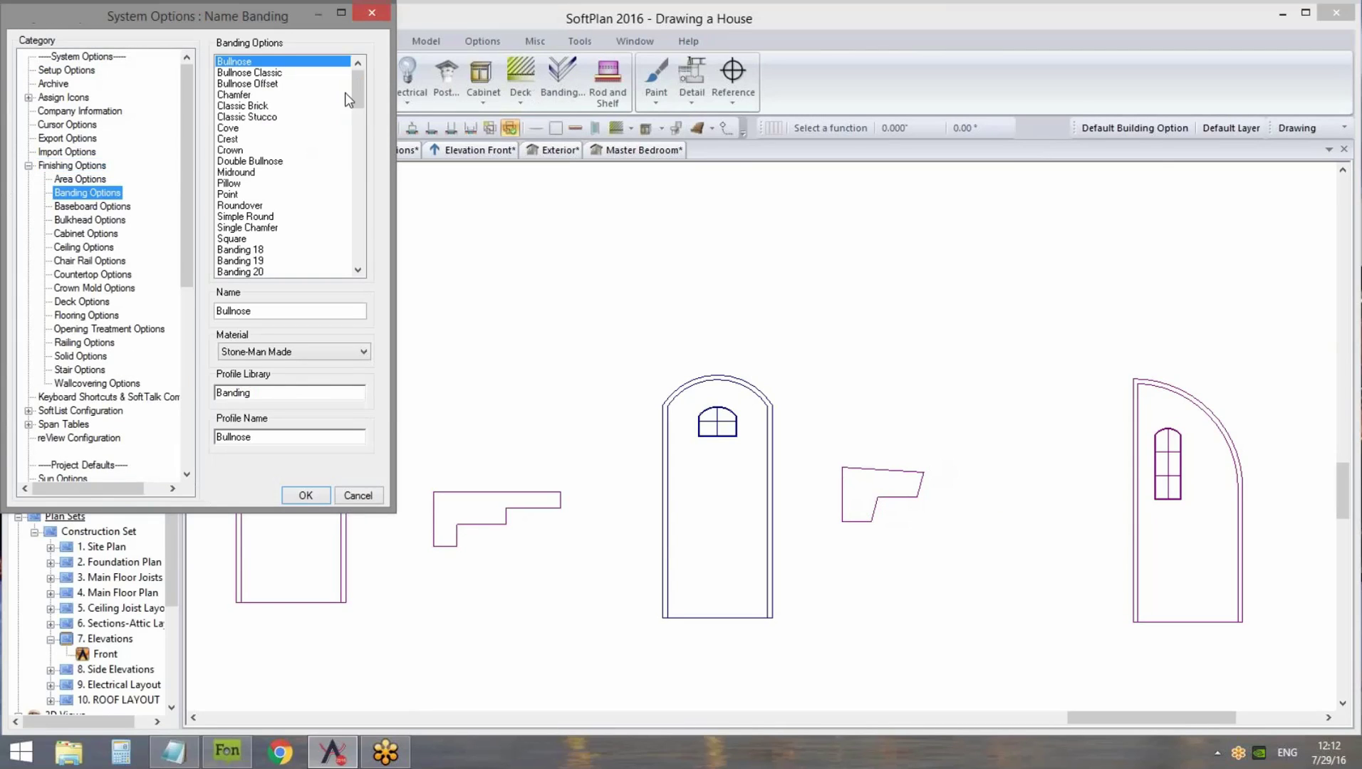
Rename the unused Banding 18 entry as New Profile and keep Stone-Man Made as its material
drag(358, 87, 358, 102)
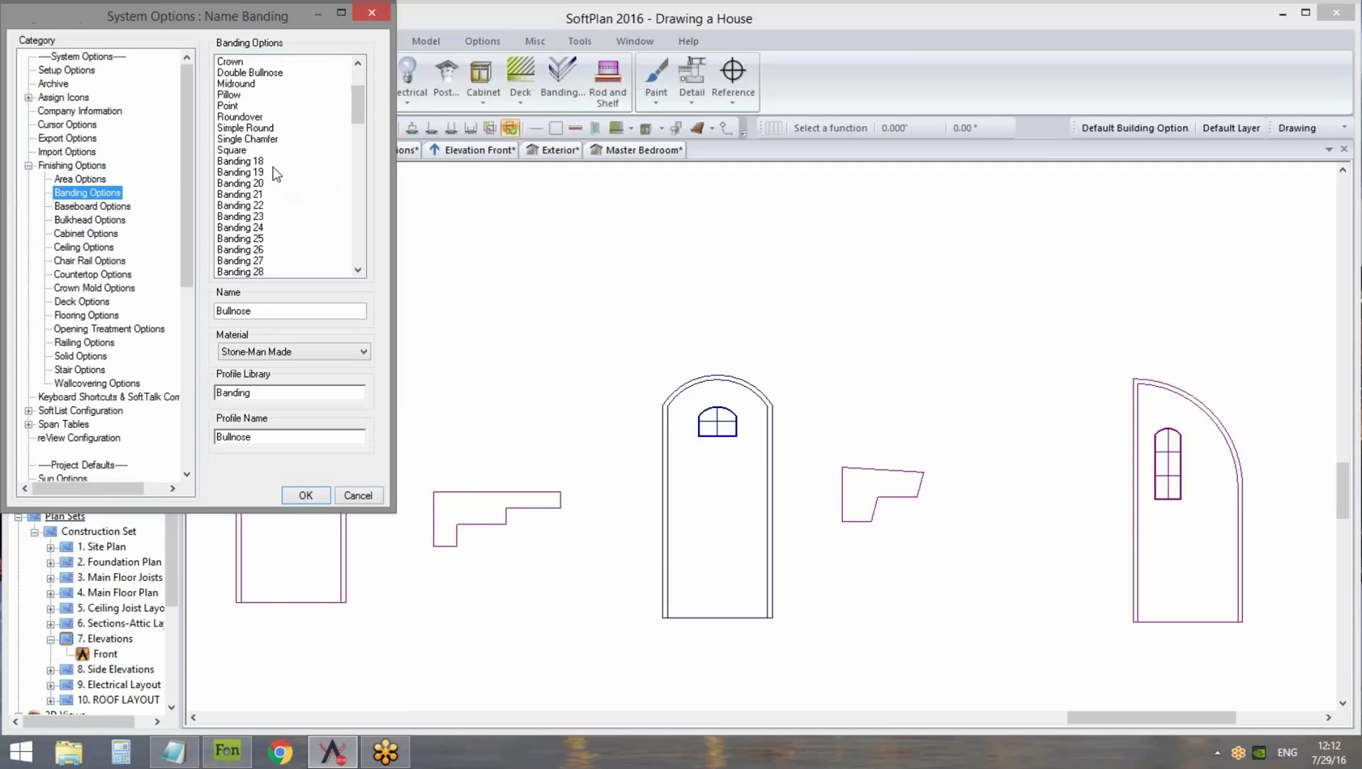
click(265, 161)
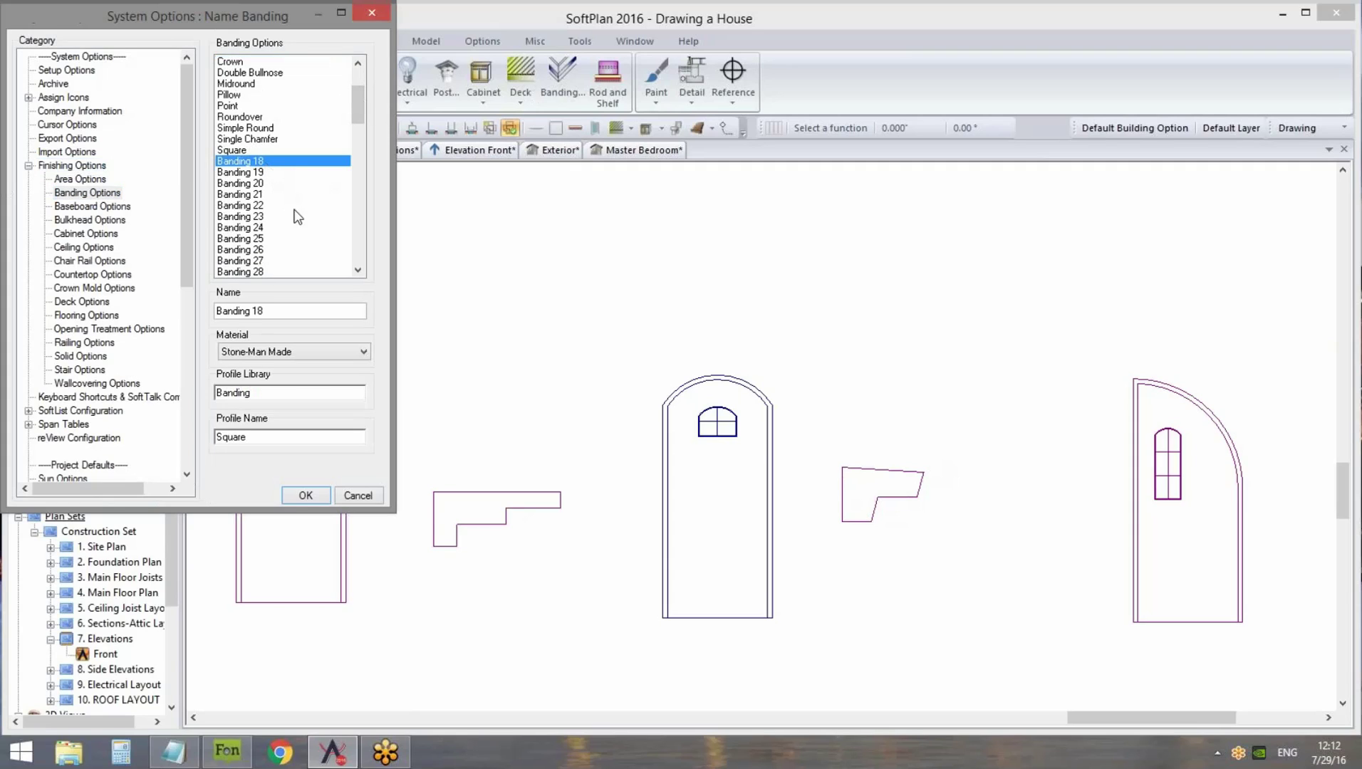
drag(288, 311, 132, 297)
drag(282, 312, 210, 301)
text(New Profile)
click(308, 353)
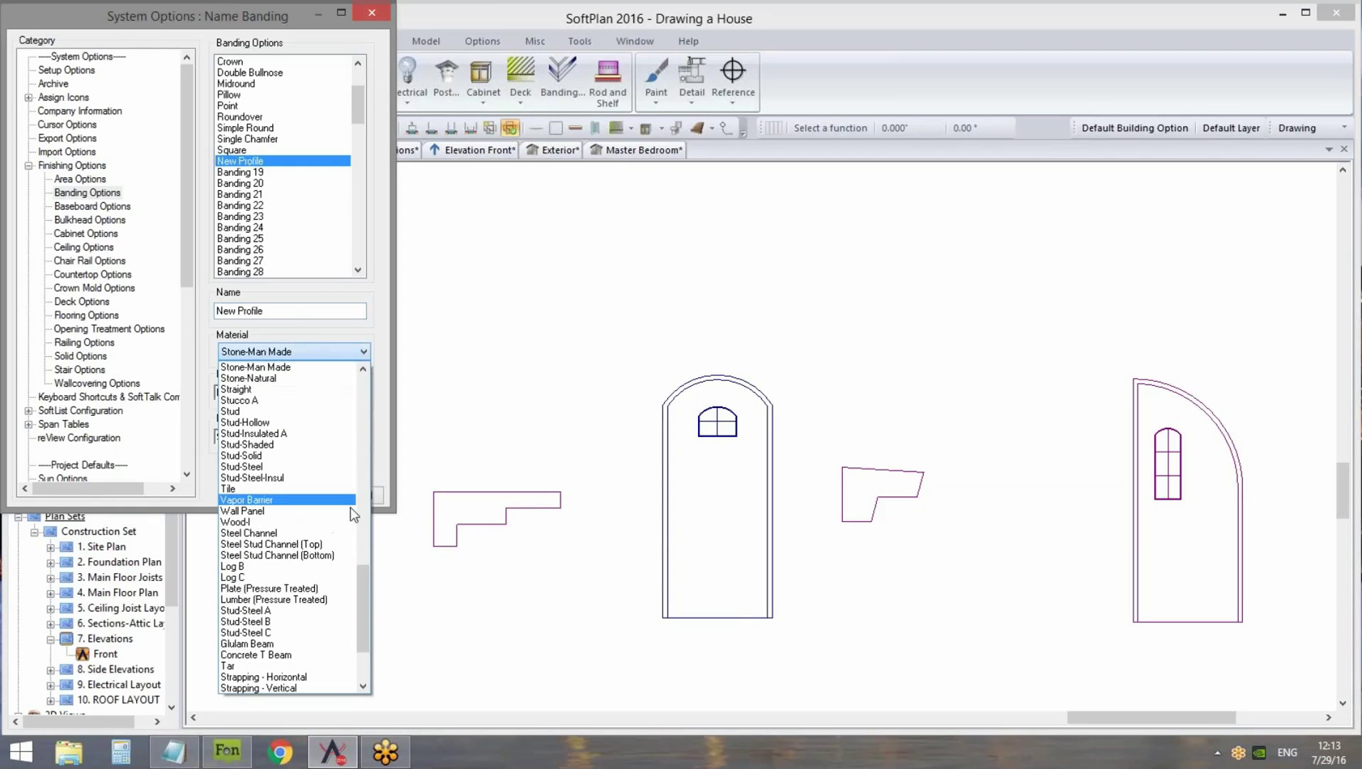
click(384, 435)
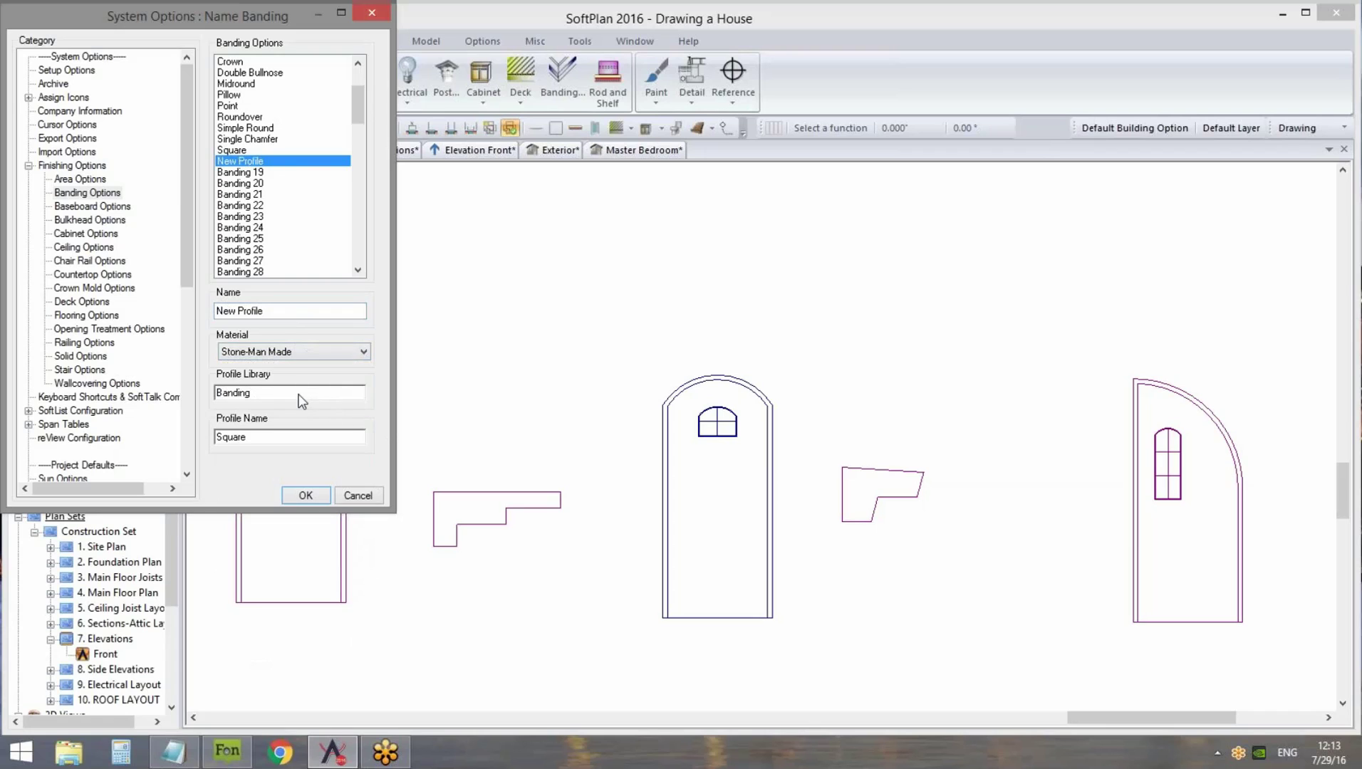
Assign the Custom 1 profile from the Crown Mold library to the New Profile banding entry and save the system options
click(298, 394)
drag(579, 443, 745, 230)
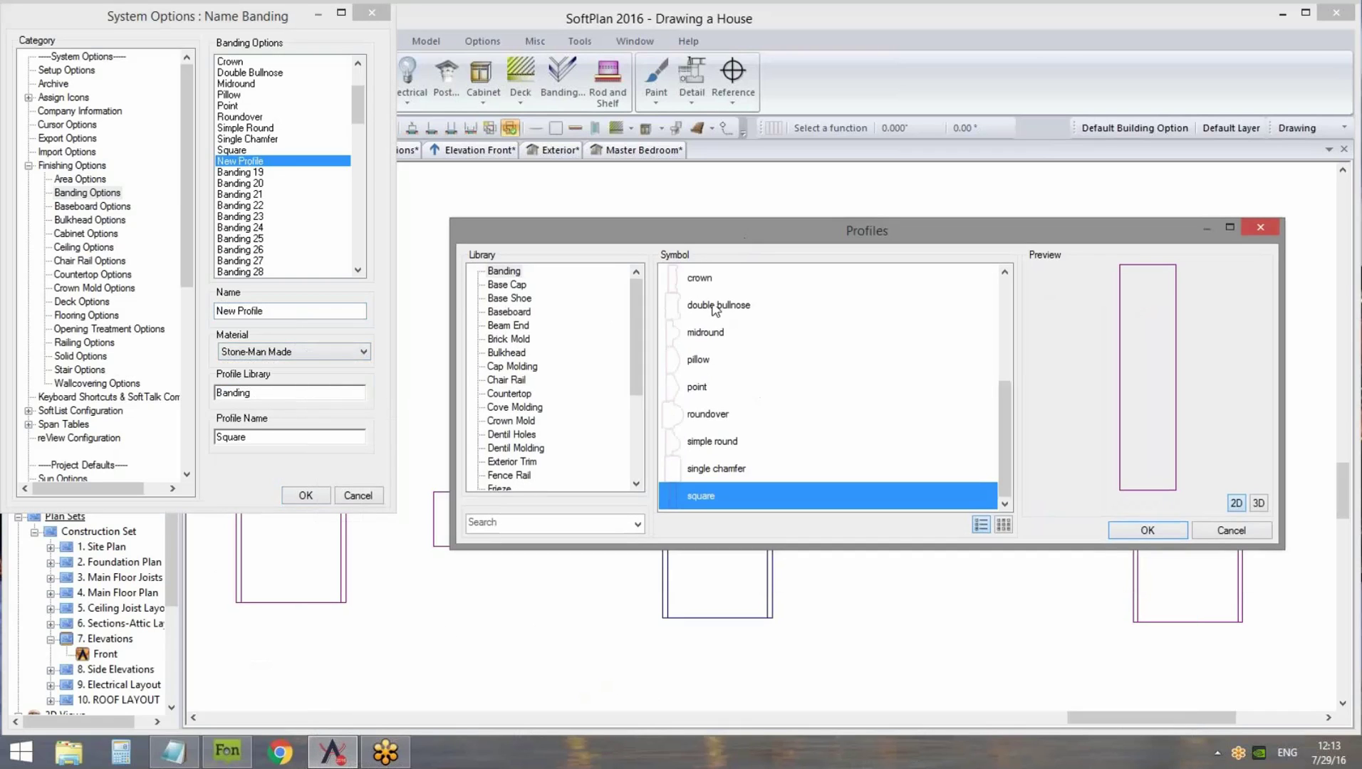
click(531, 421)
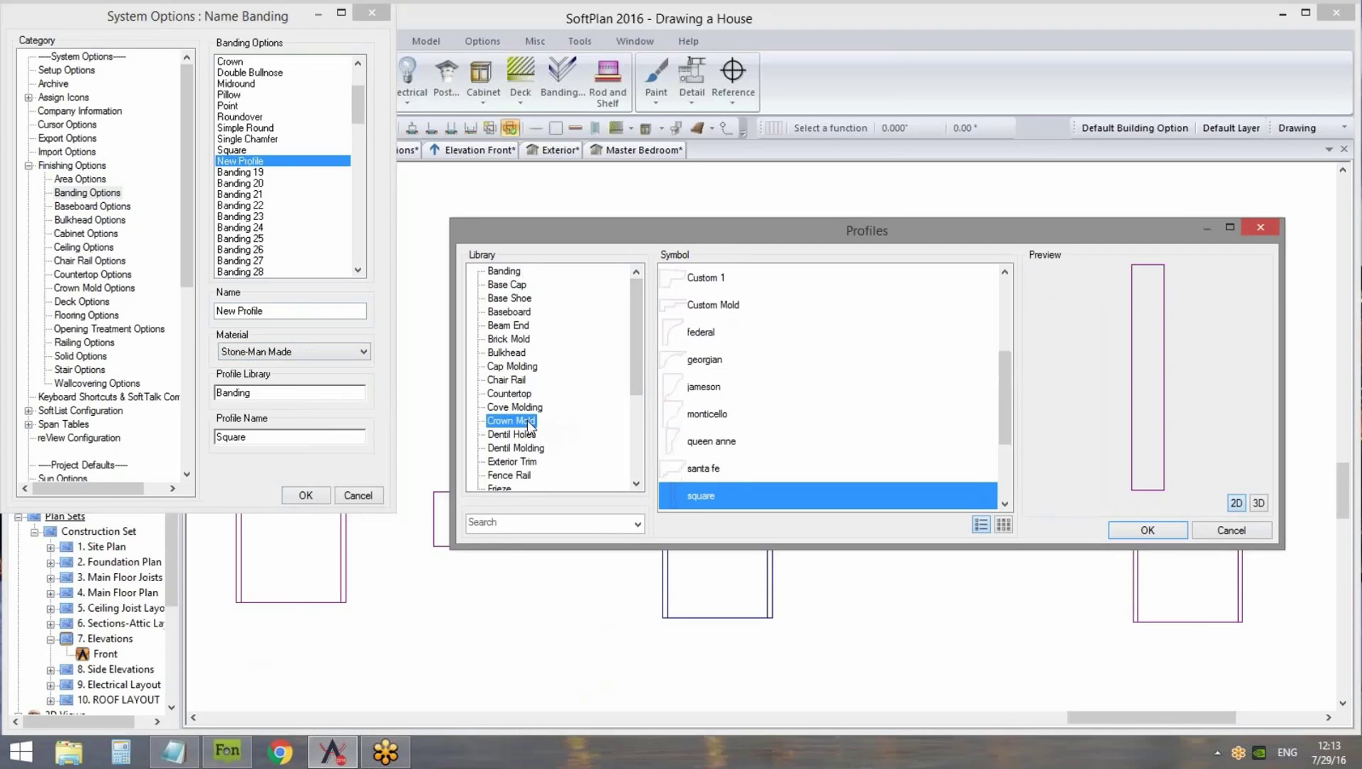
drag(1001, 413, 993, 386)
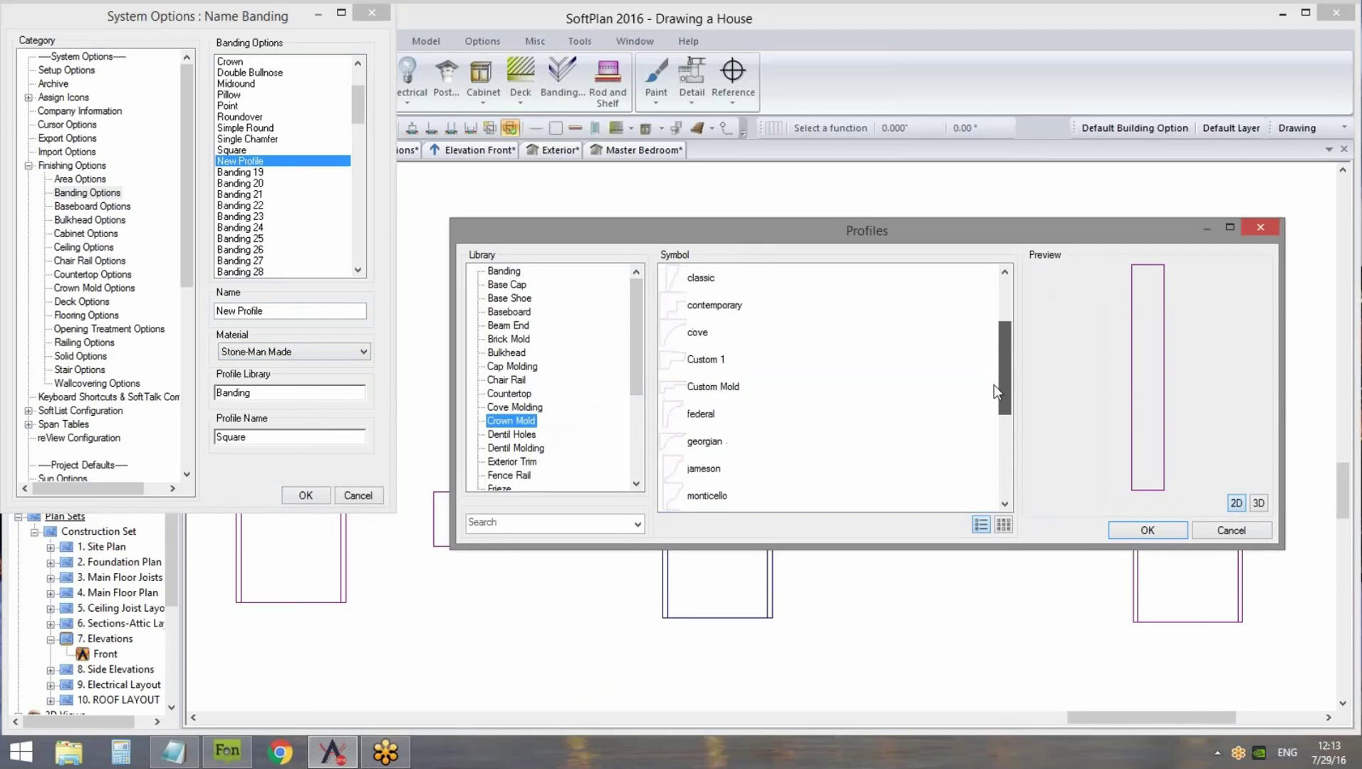
click(715, 360)
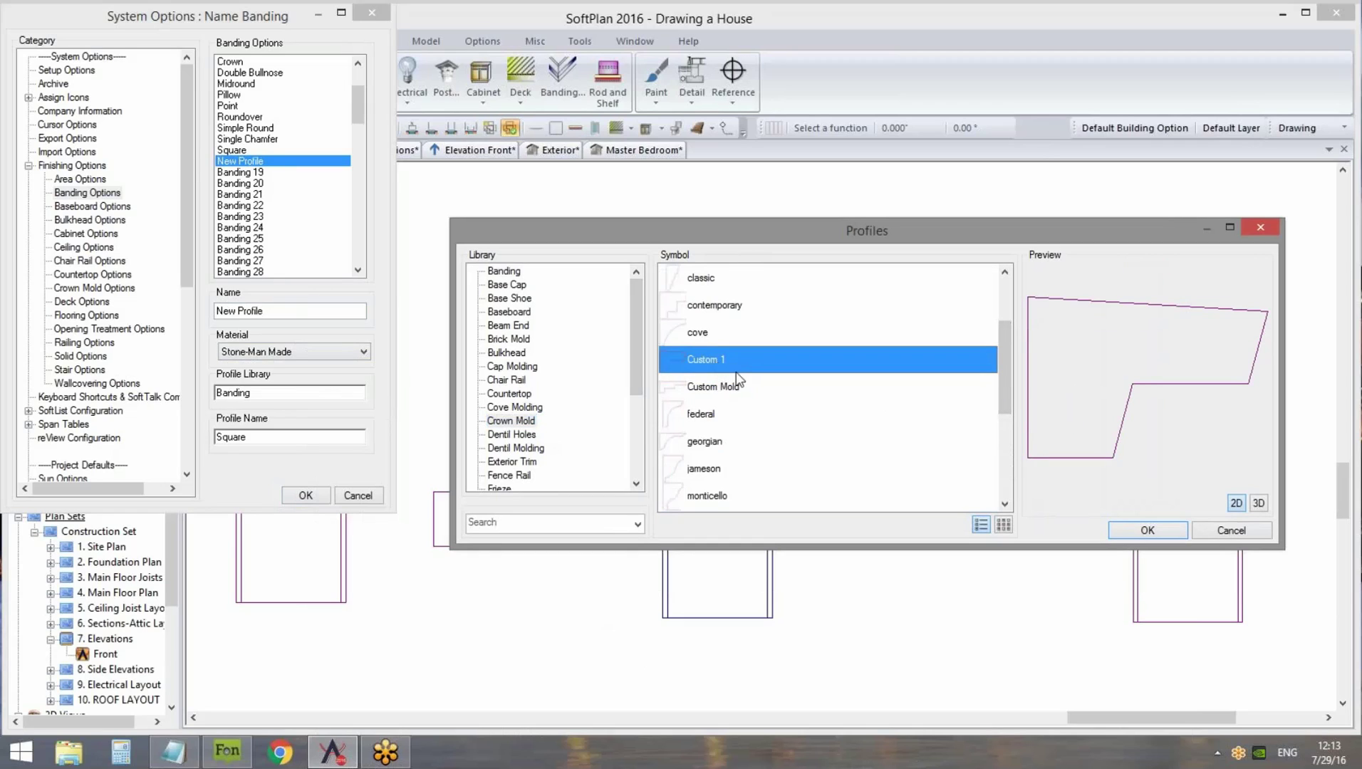
click(1153, 531)
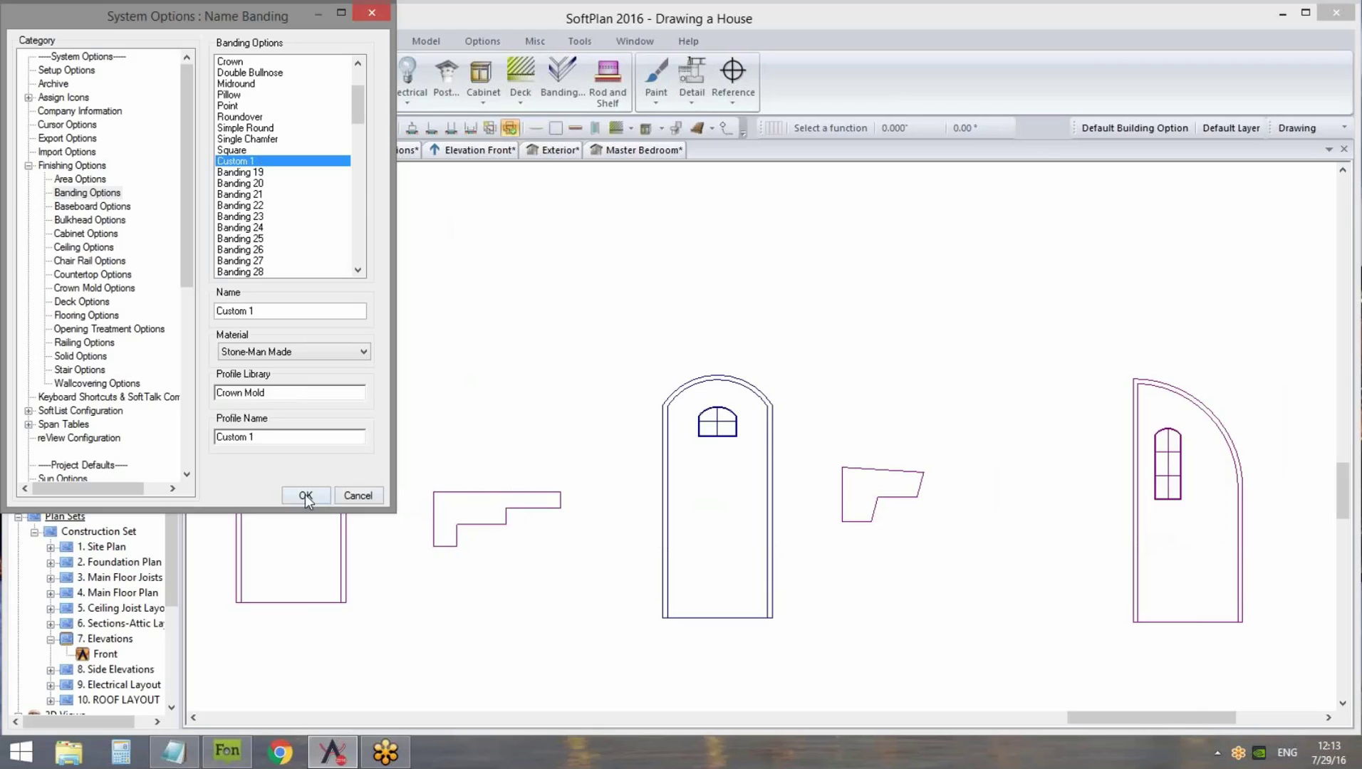
click(306, 495)
Start drawing banding on the main floor plan with the Custom 1 banding type
click(711, 437)
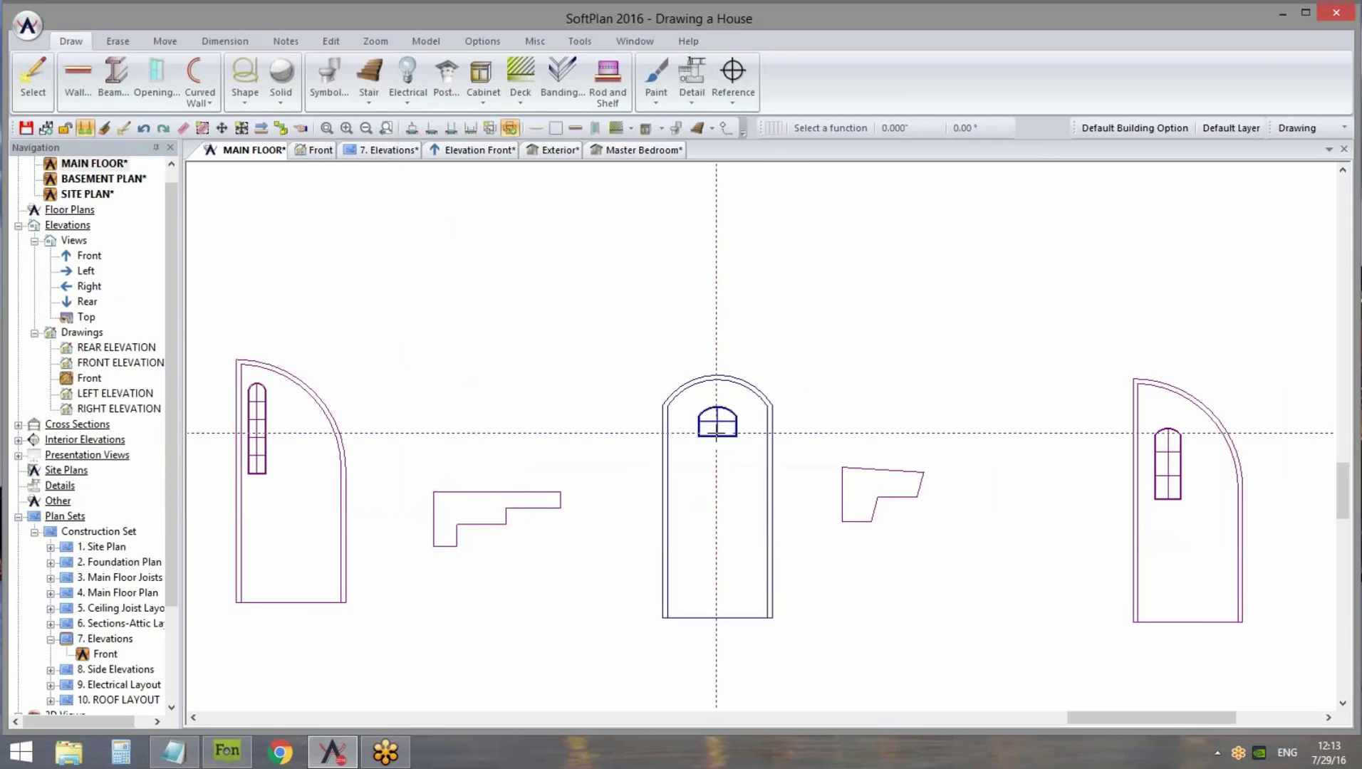
scroll(727, 456, down, 3)
scroll(737, 495, up, 1)
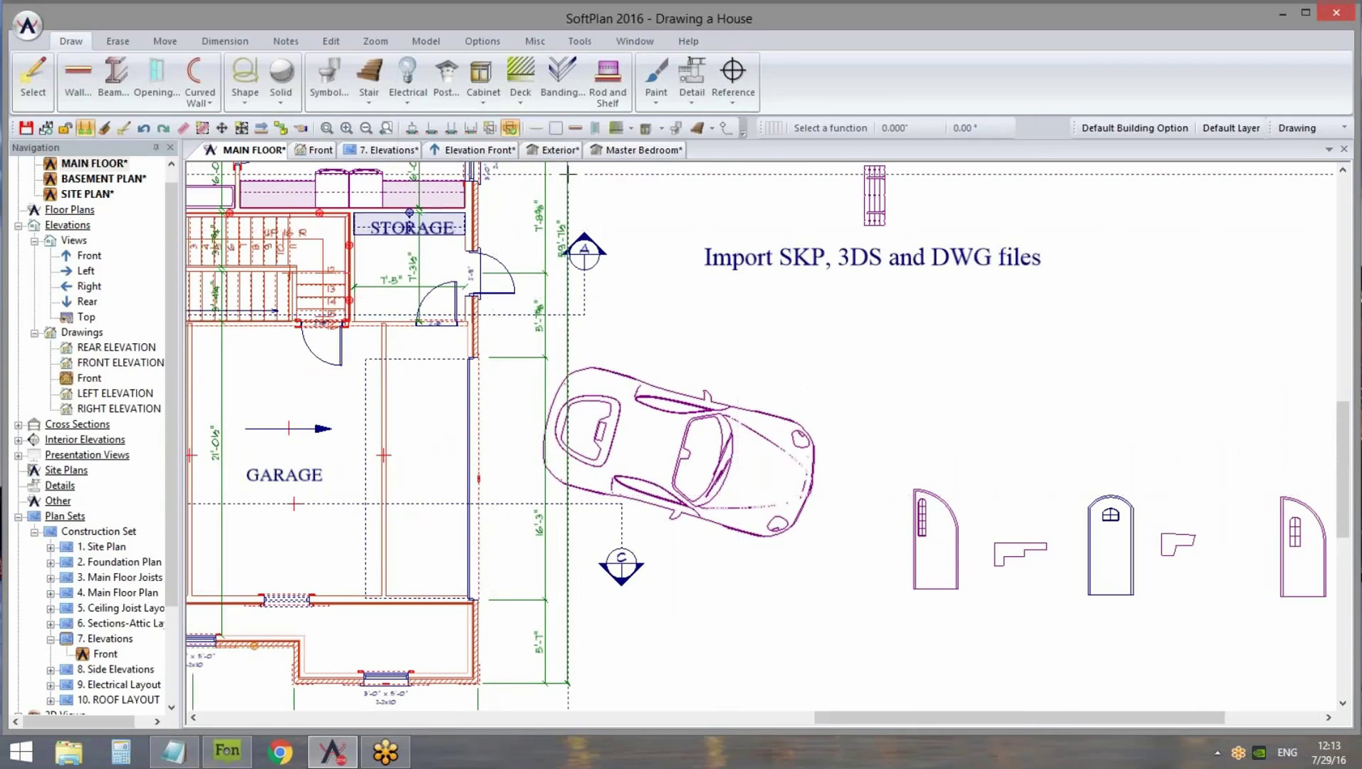
click(562, 97)
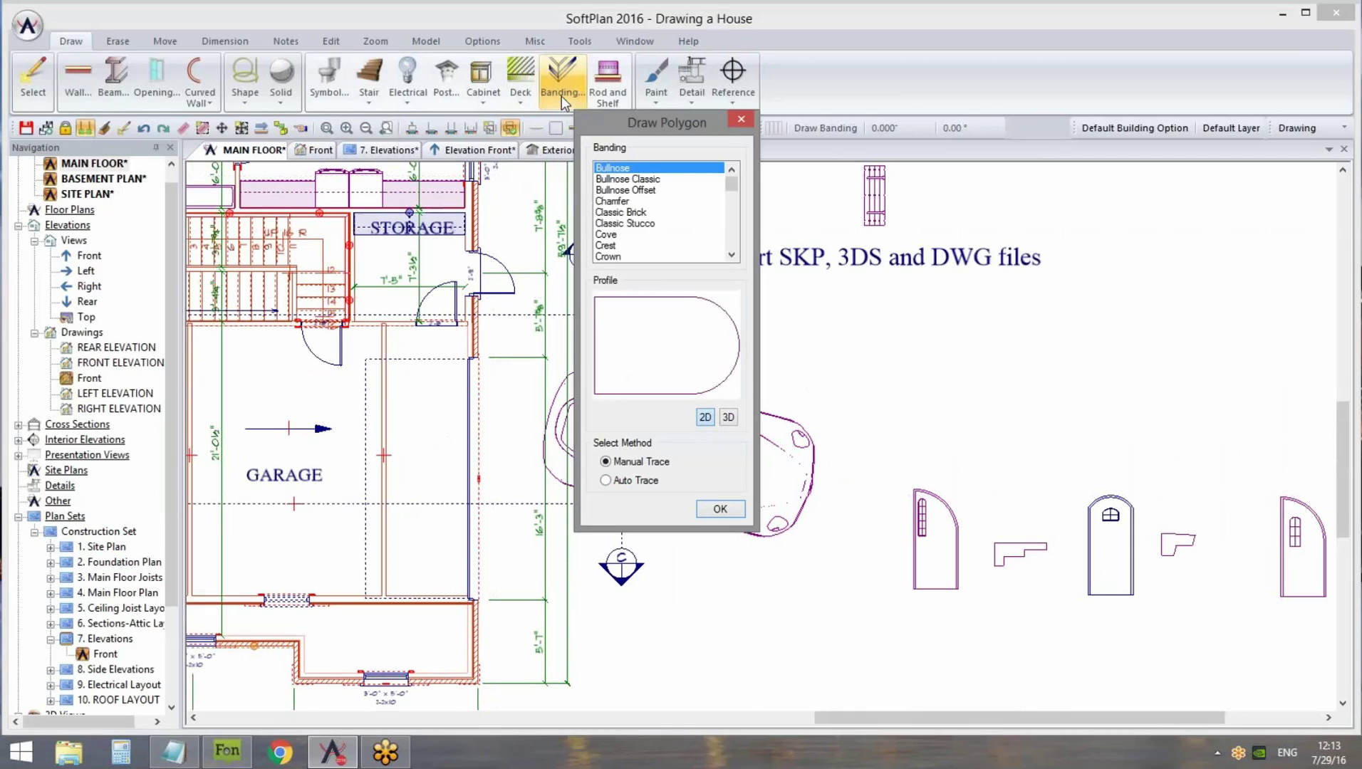
click(731, 255)
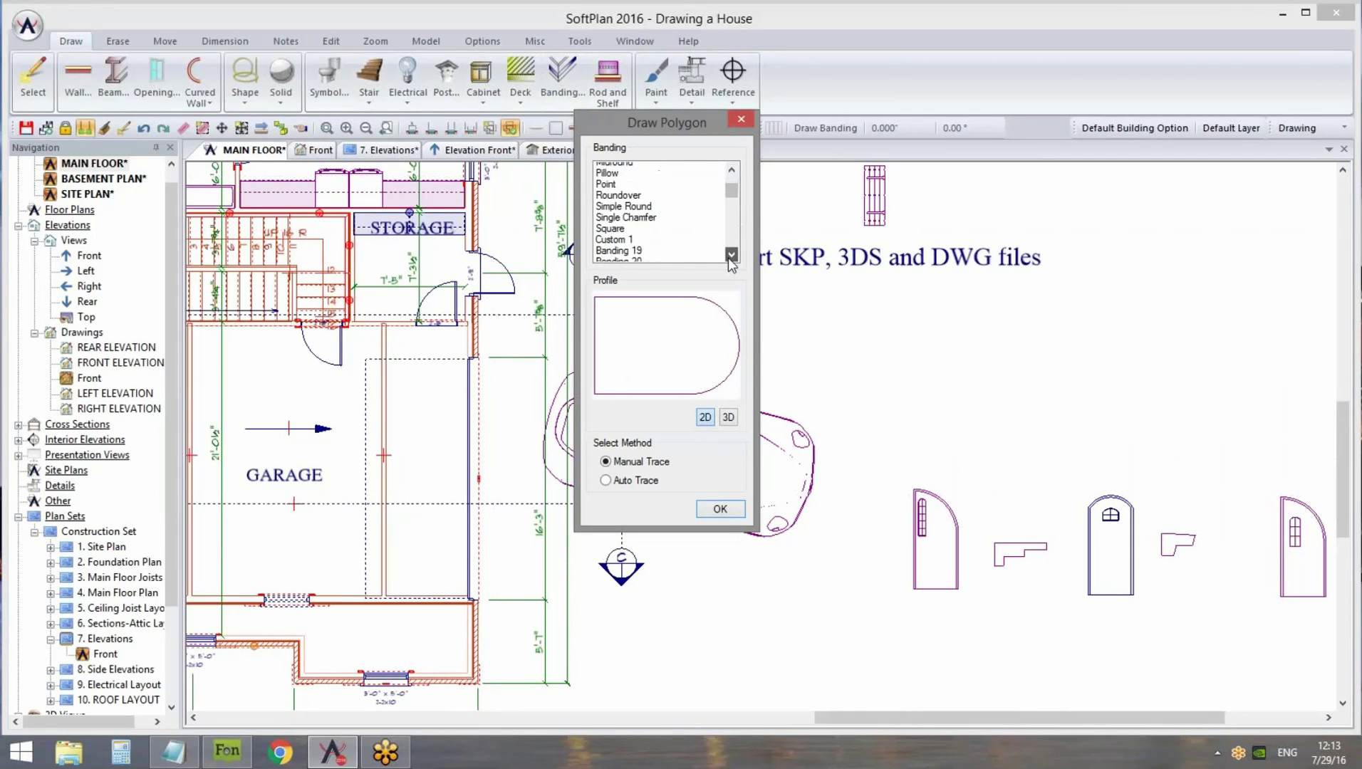
click(614, 223)
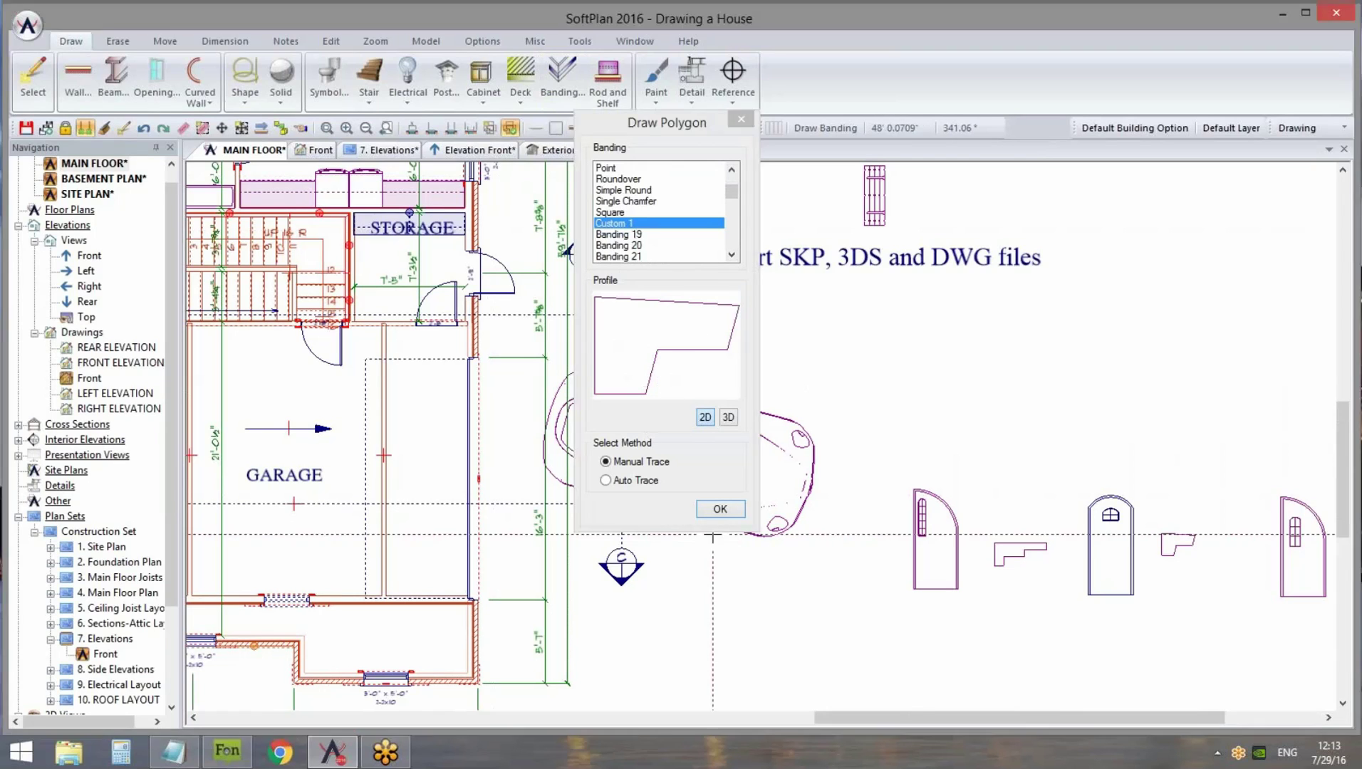
click(720, 509)
Switch the main floor plan to Interior mode with the master bedroom in view
scroll(665, 573, down, 1)
scroll(667, 573, down, 1)
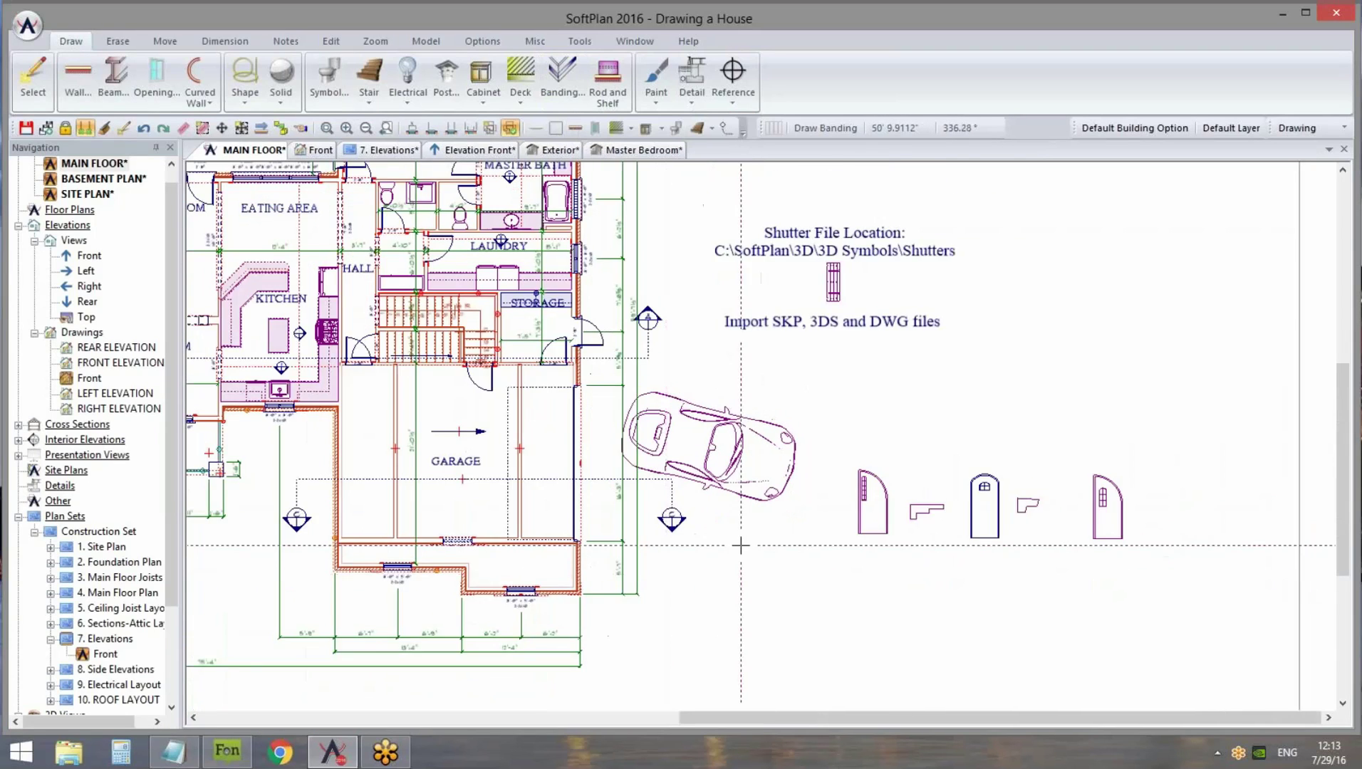
middle_drag(741, 547, 817, 603)
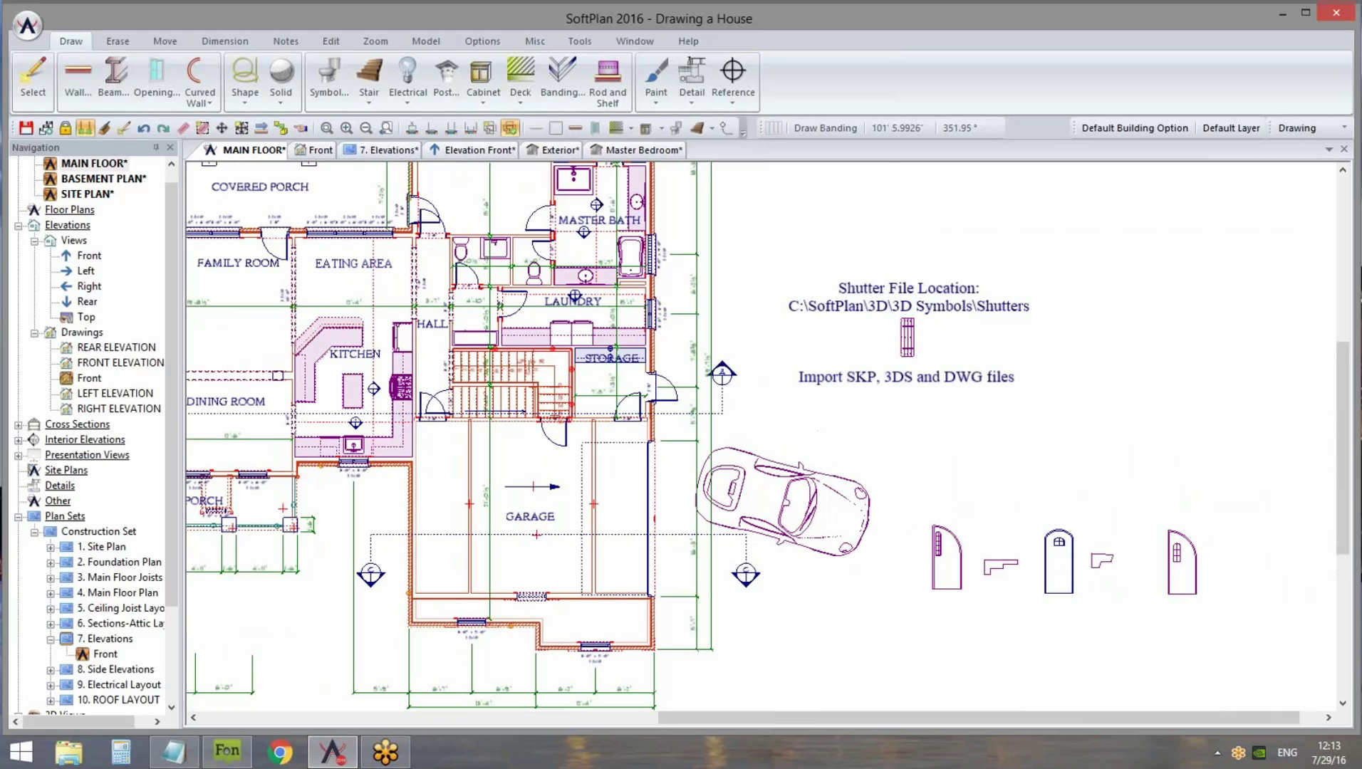
scroll(767, 443, up, 3)
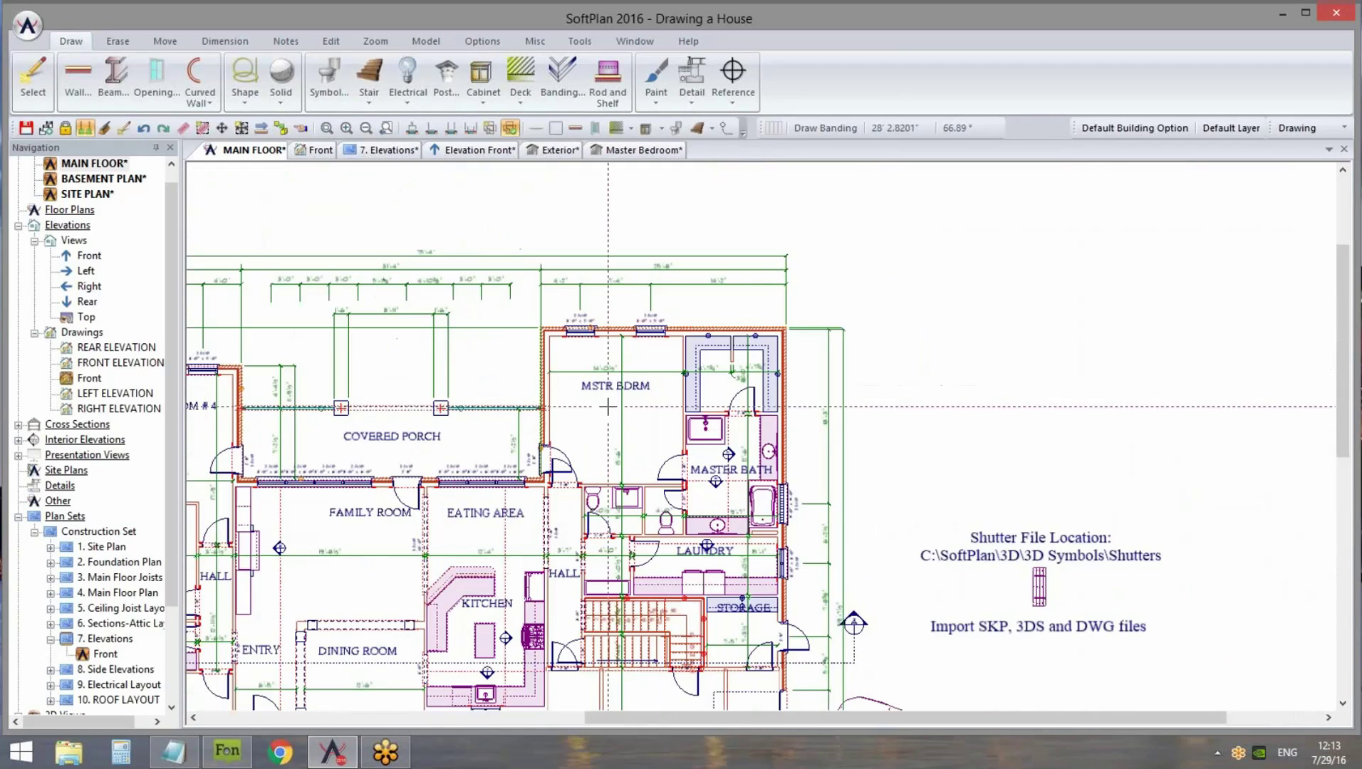
scroll(762, 438, up, 1)
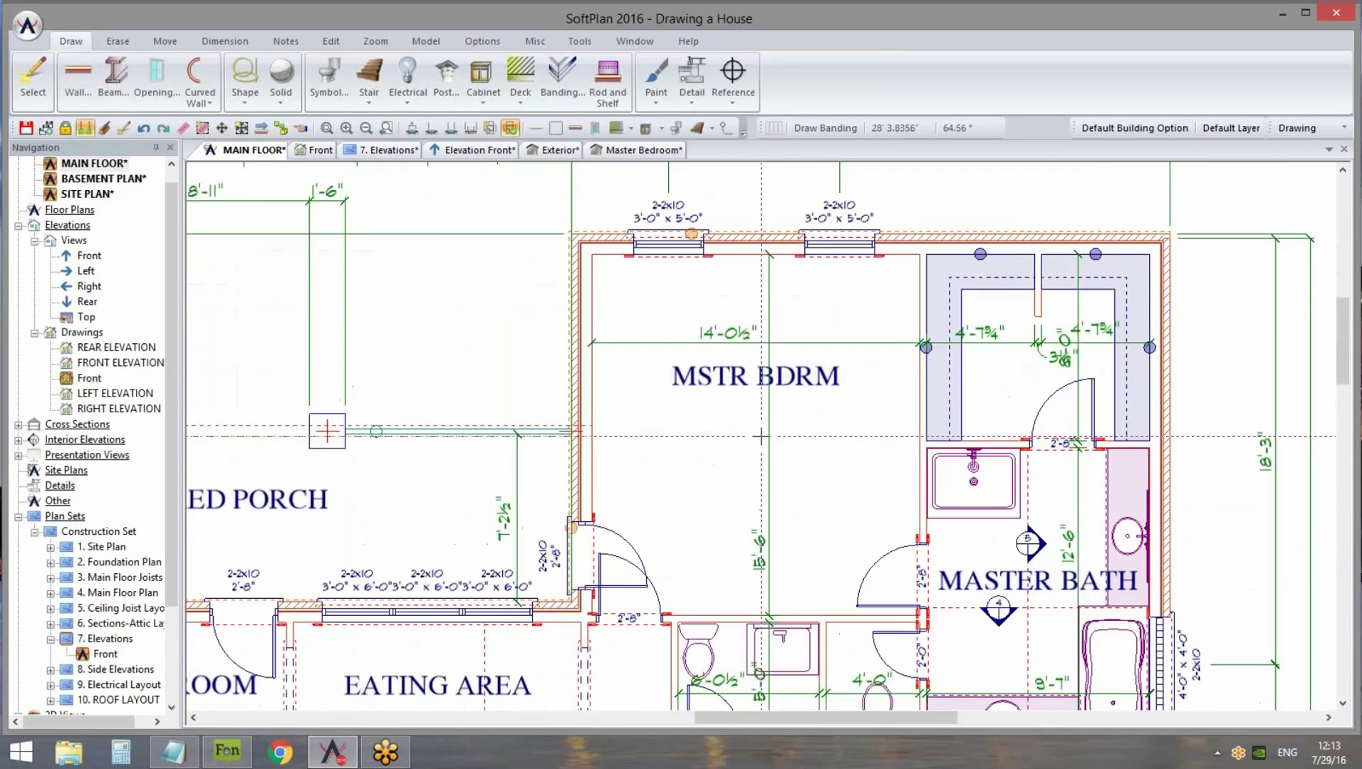
click(1300, 132)
click(1304, 213)
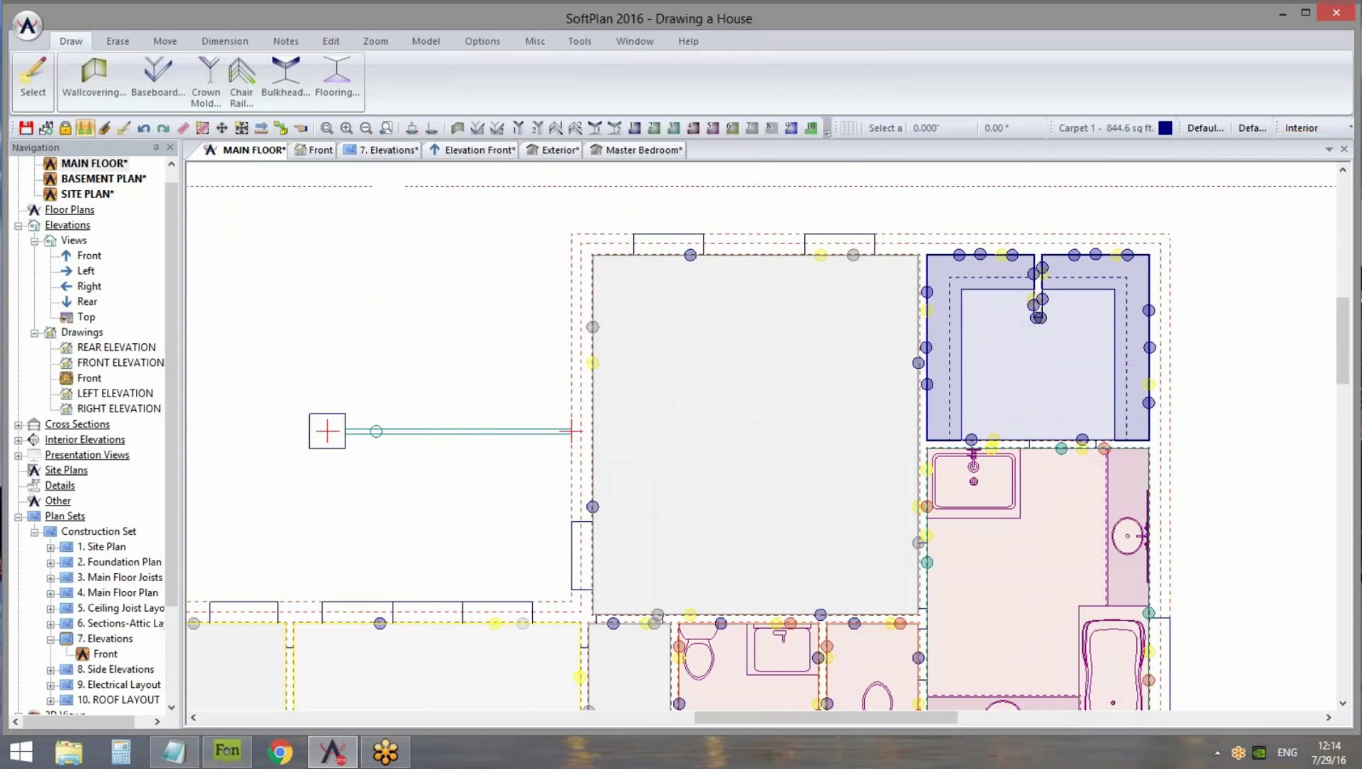
Add a Trey bulkhead around the master bedroom using the Auto Trace method
click(285, 77)
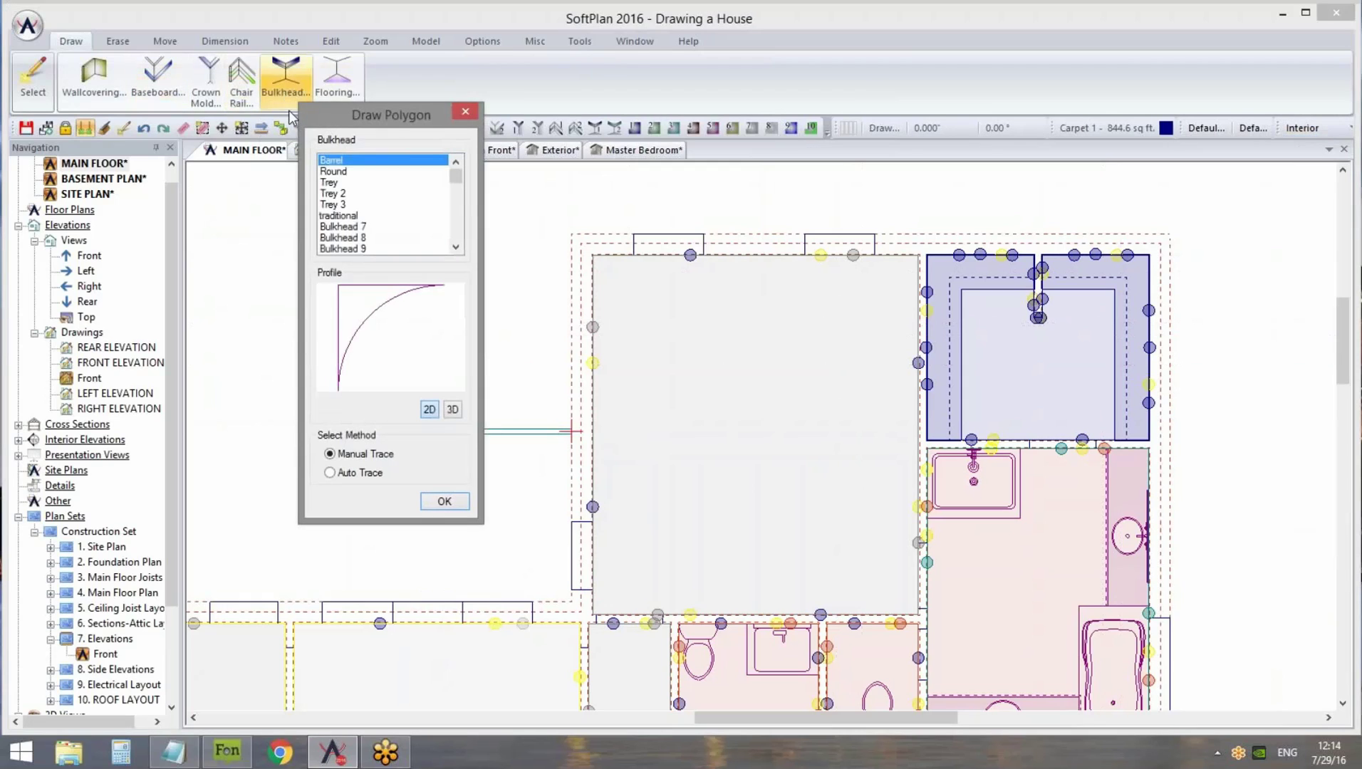
click(348, 183)
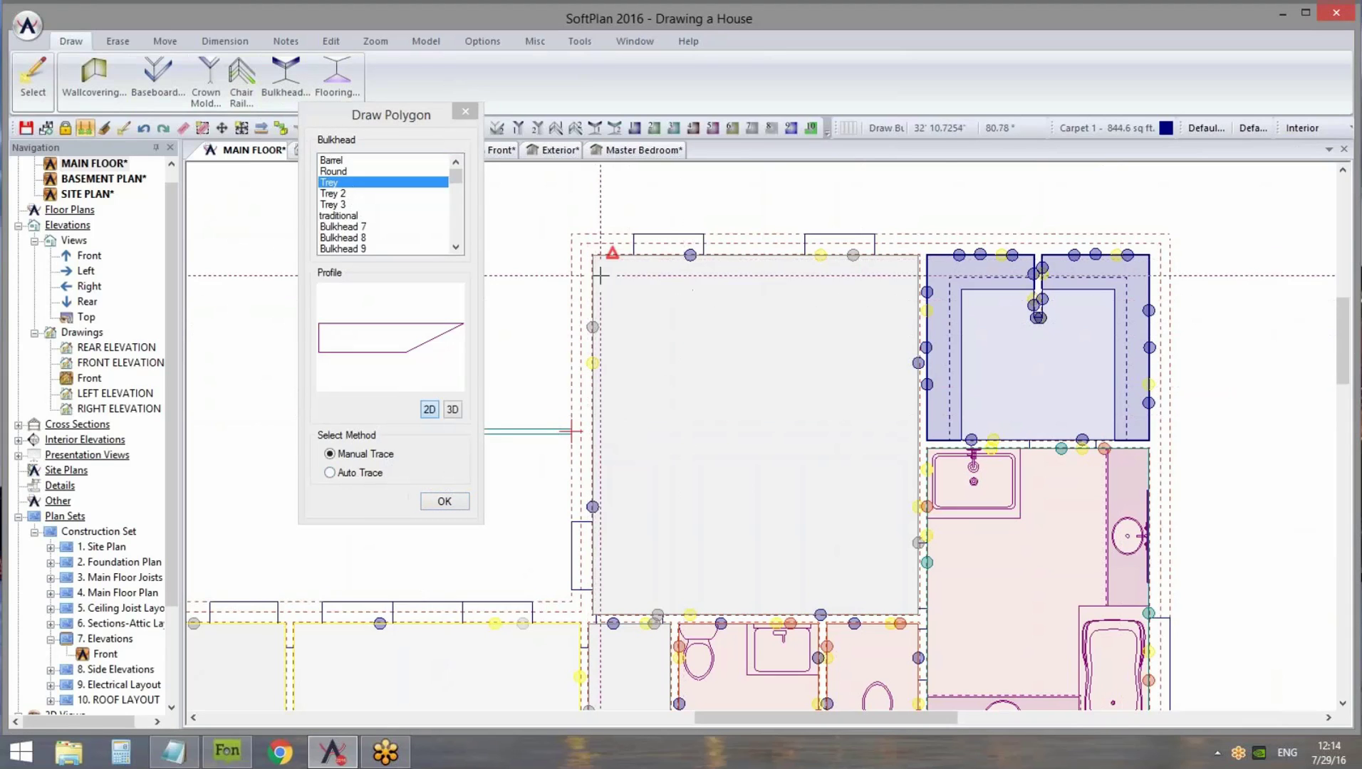
click(334, 474)
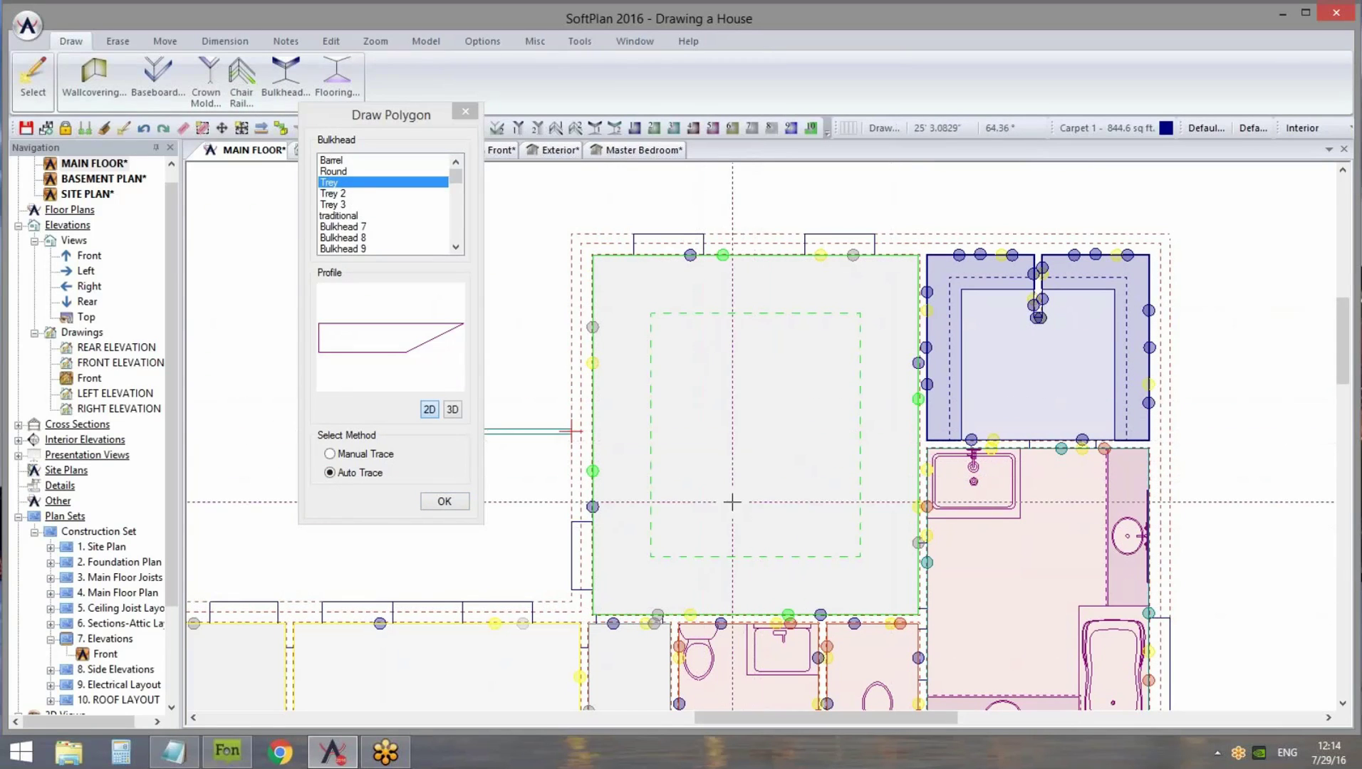
click(444, 503)
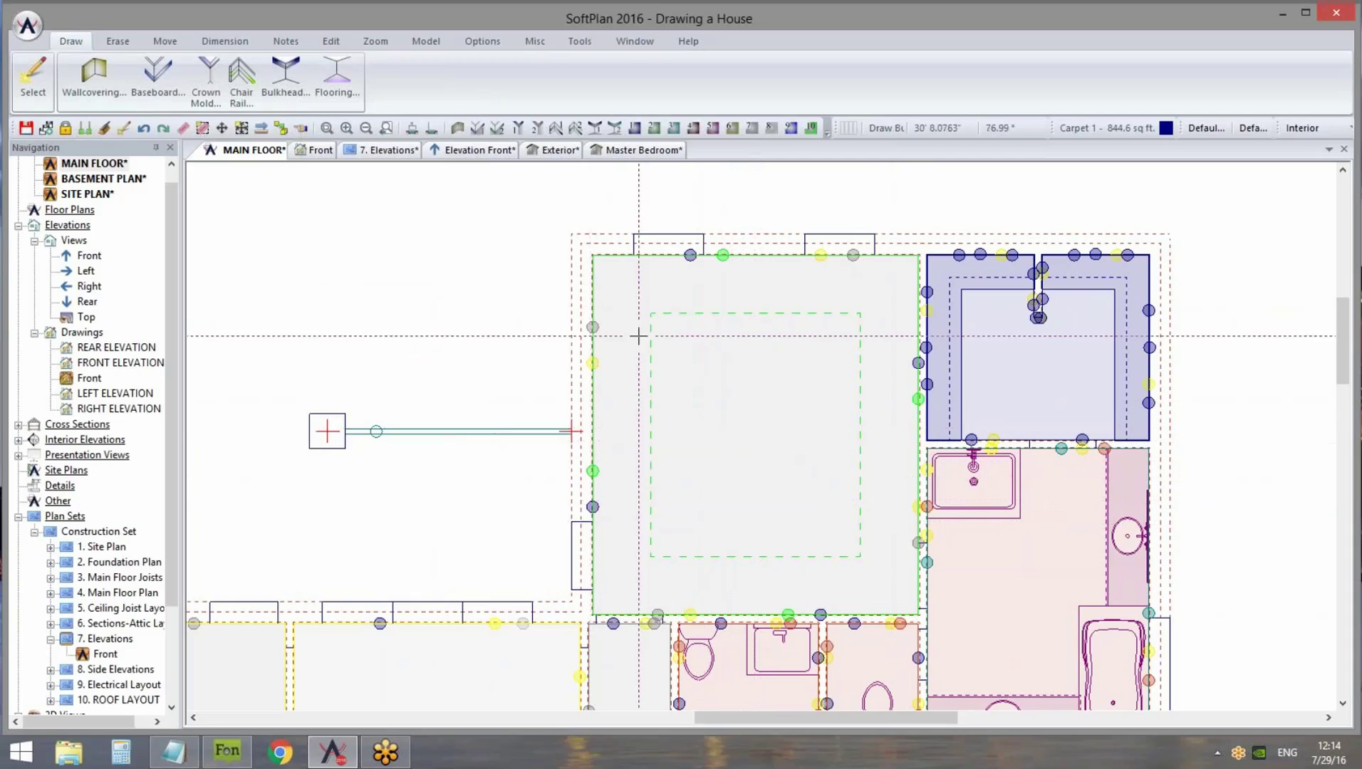
Open the master bedroom's Trey bulkhead for editing and examine its size settings and 3D preview
right_click(605, 360)
mouse_move(661, 388)
mouse_move(677, 410)
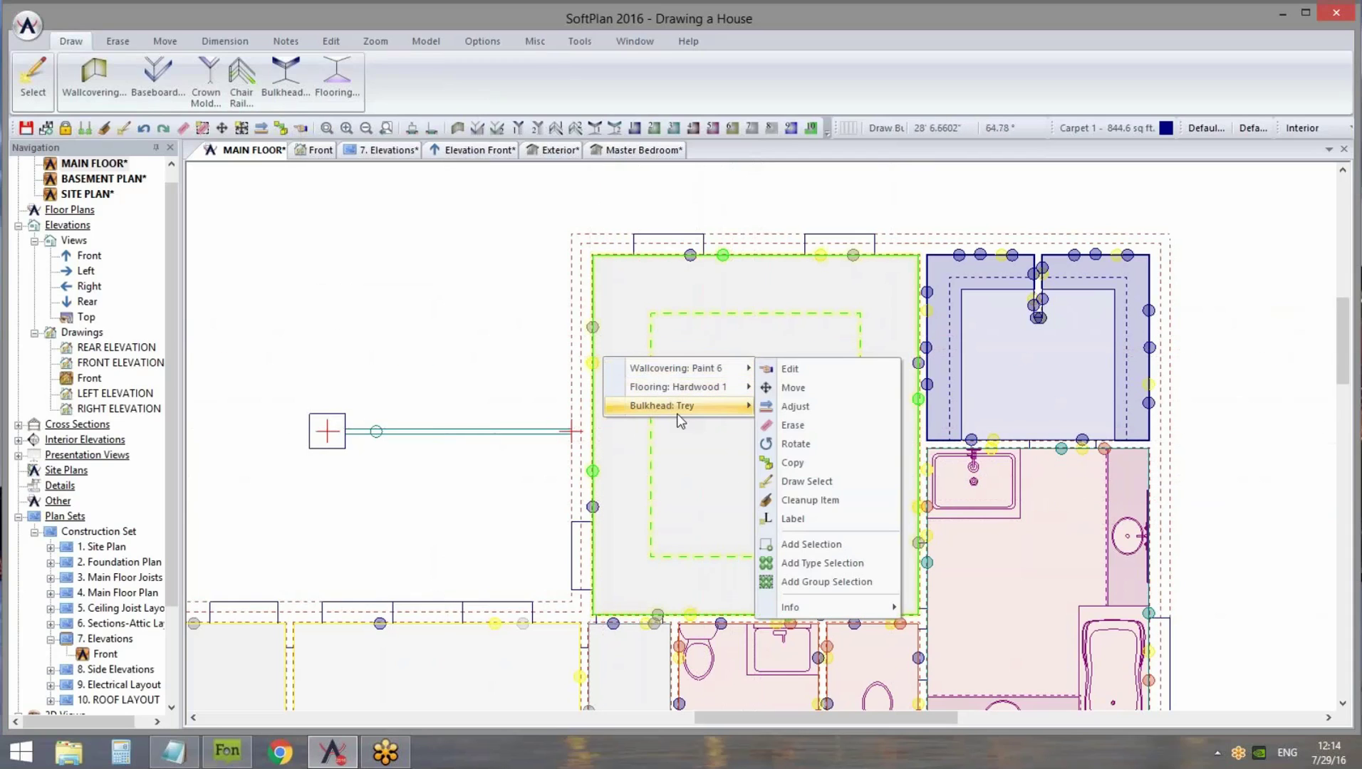
click(810, 413)
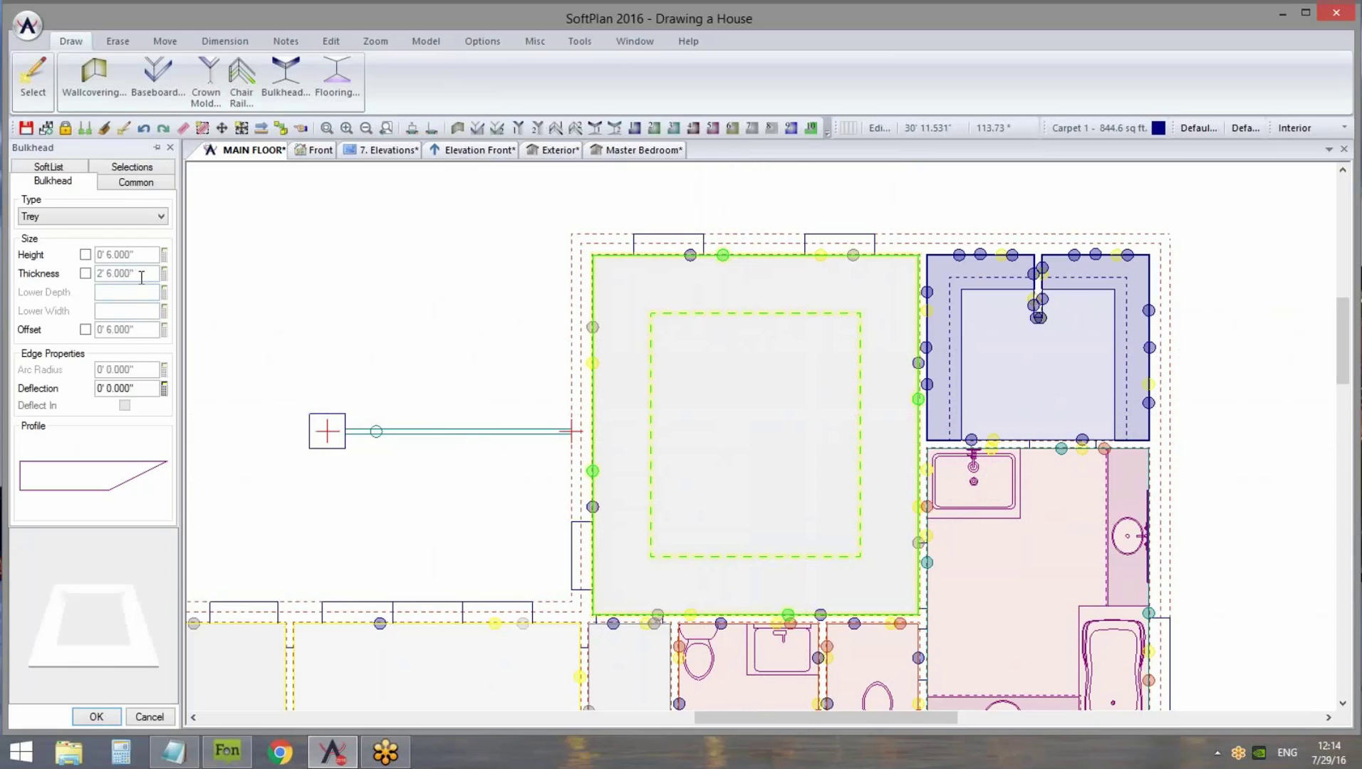
drag(130, 668, 142, 641)
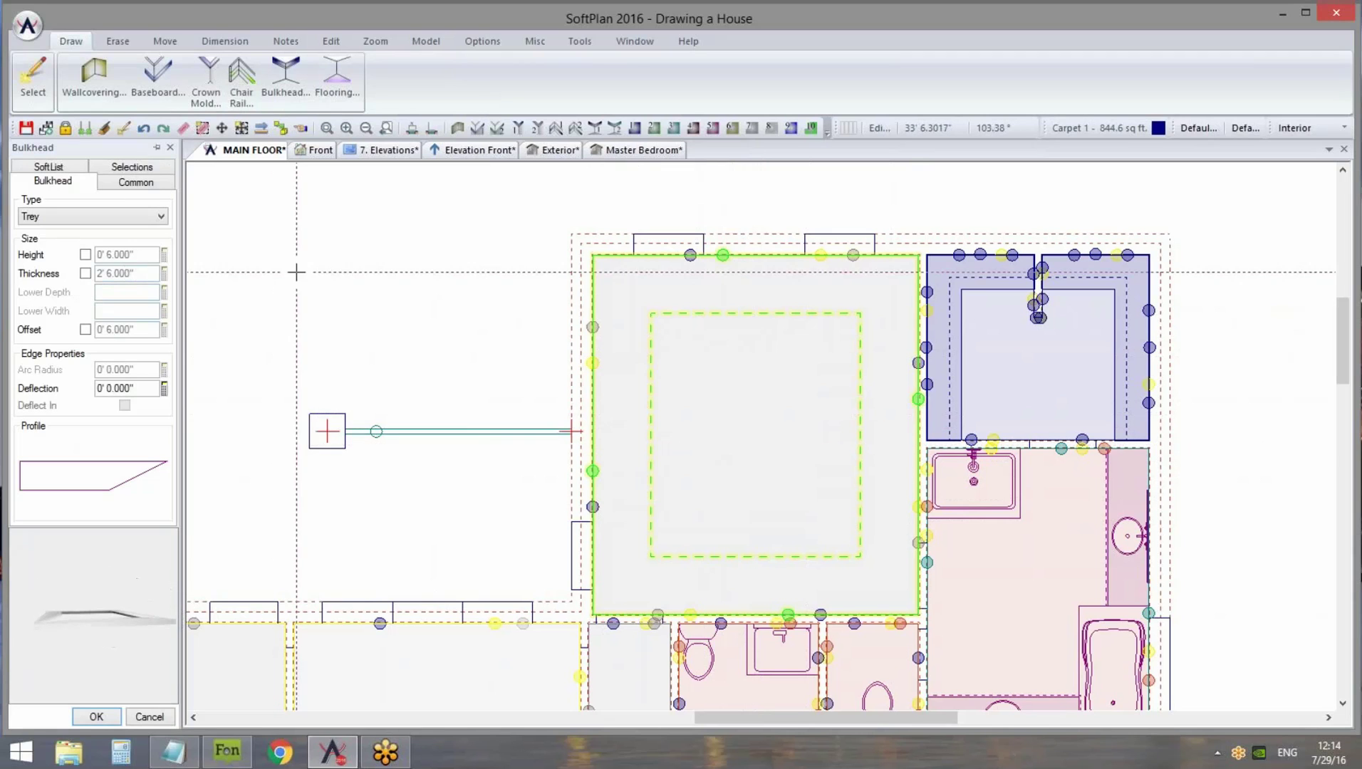
Regenerate the Master Bedroom 3D view and override the Trey bulkhead's offset with 0' 0"
click(642, 153)
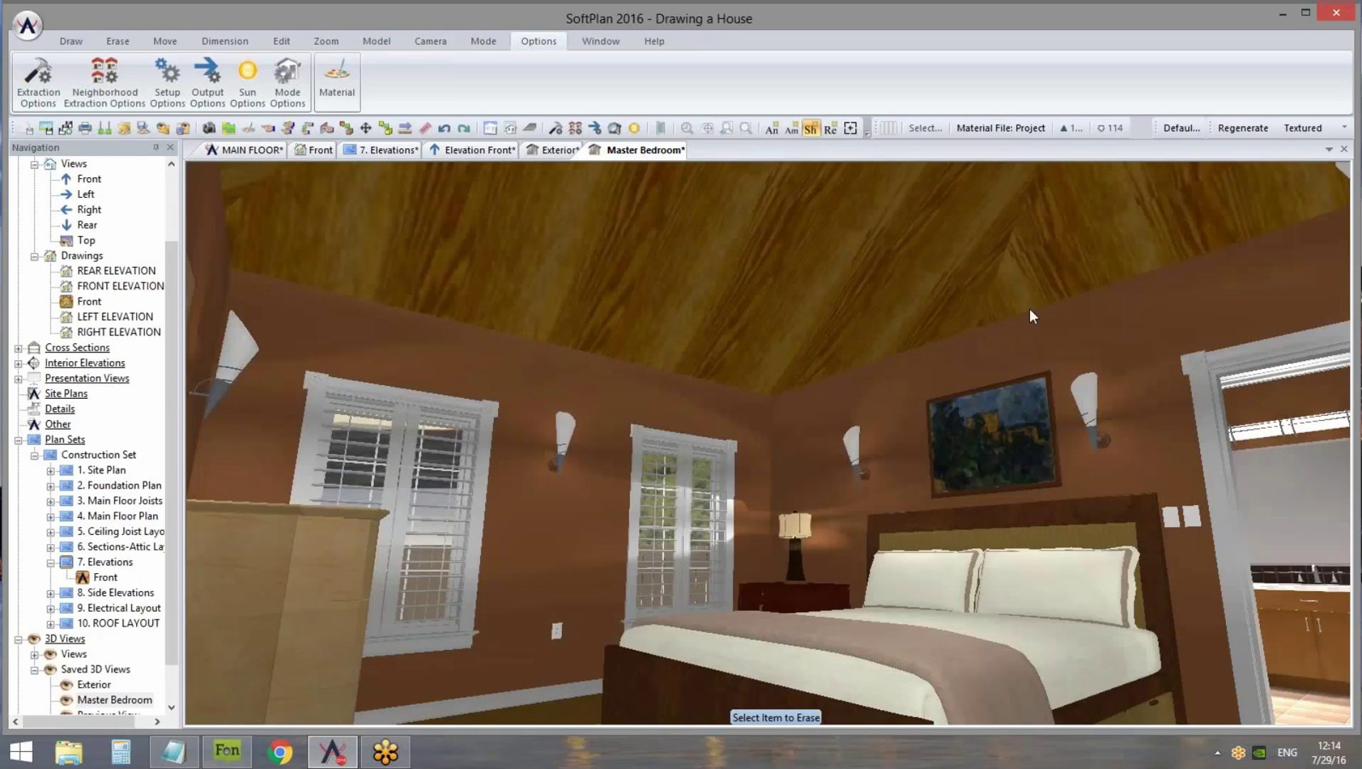
click(1245, 130)
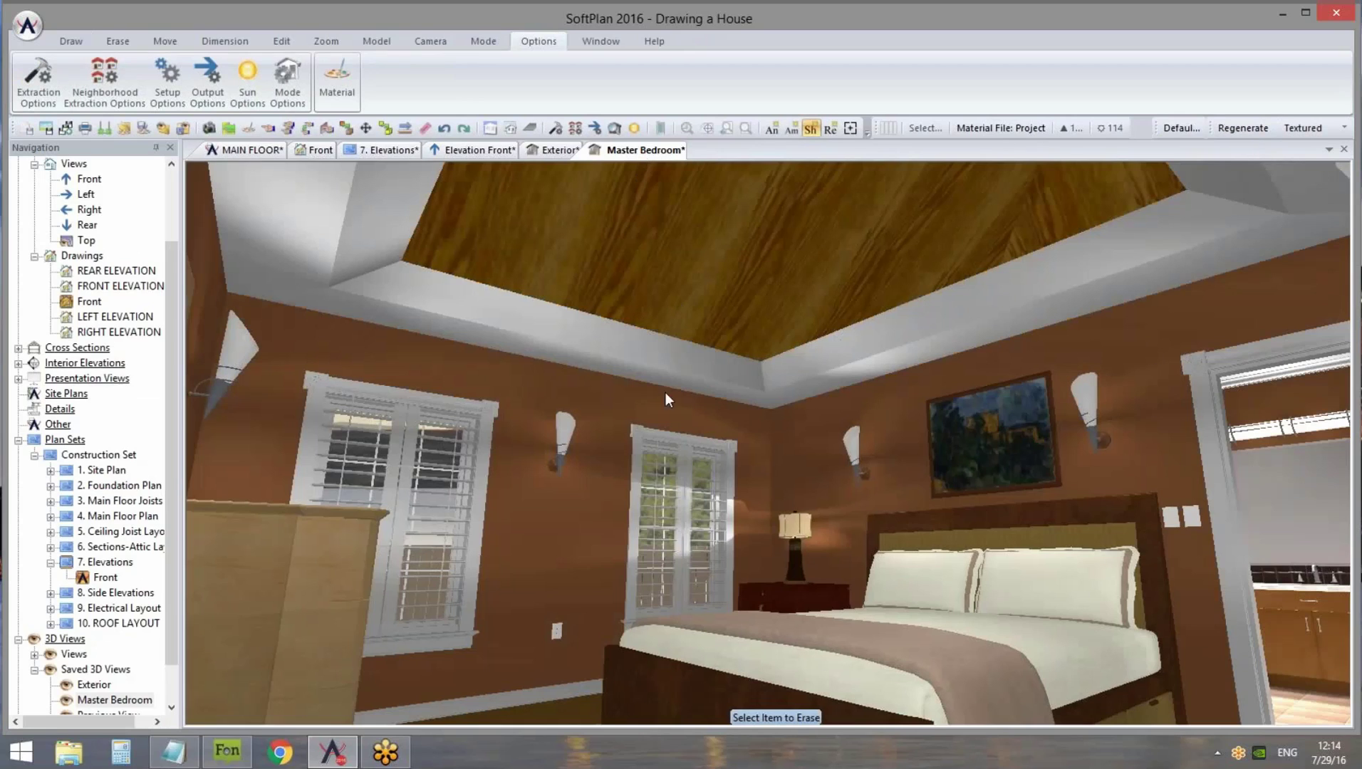
right_click(498, 321)
click(570, 359)
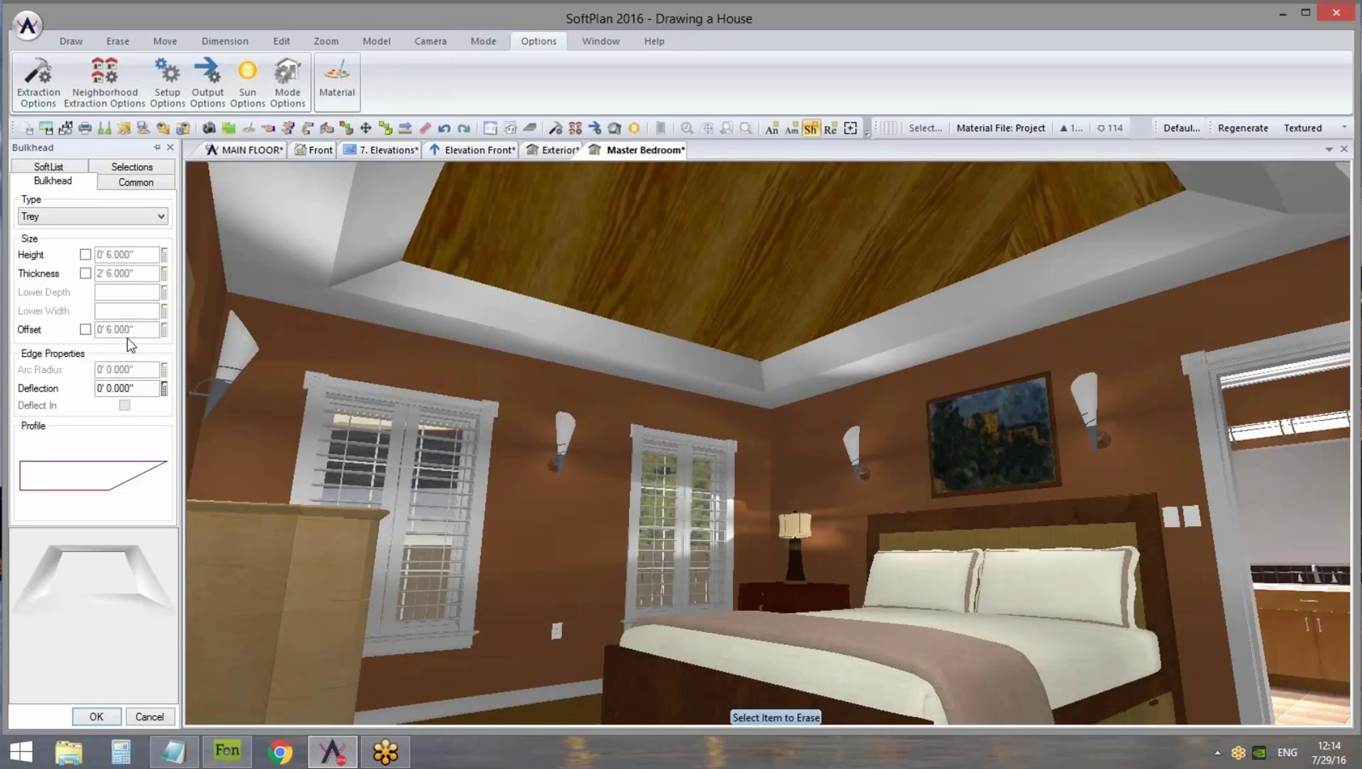
click(85, 330)
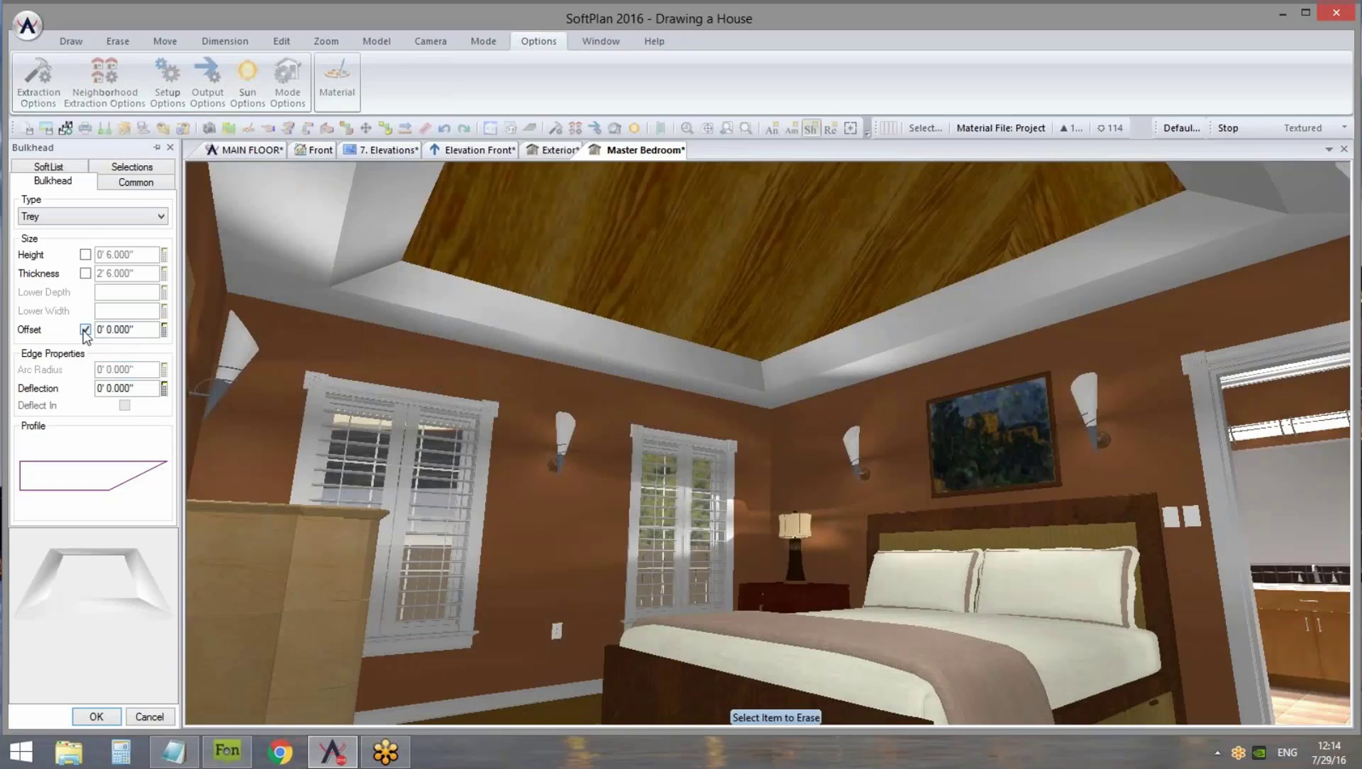
click(86, 330)
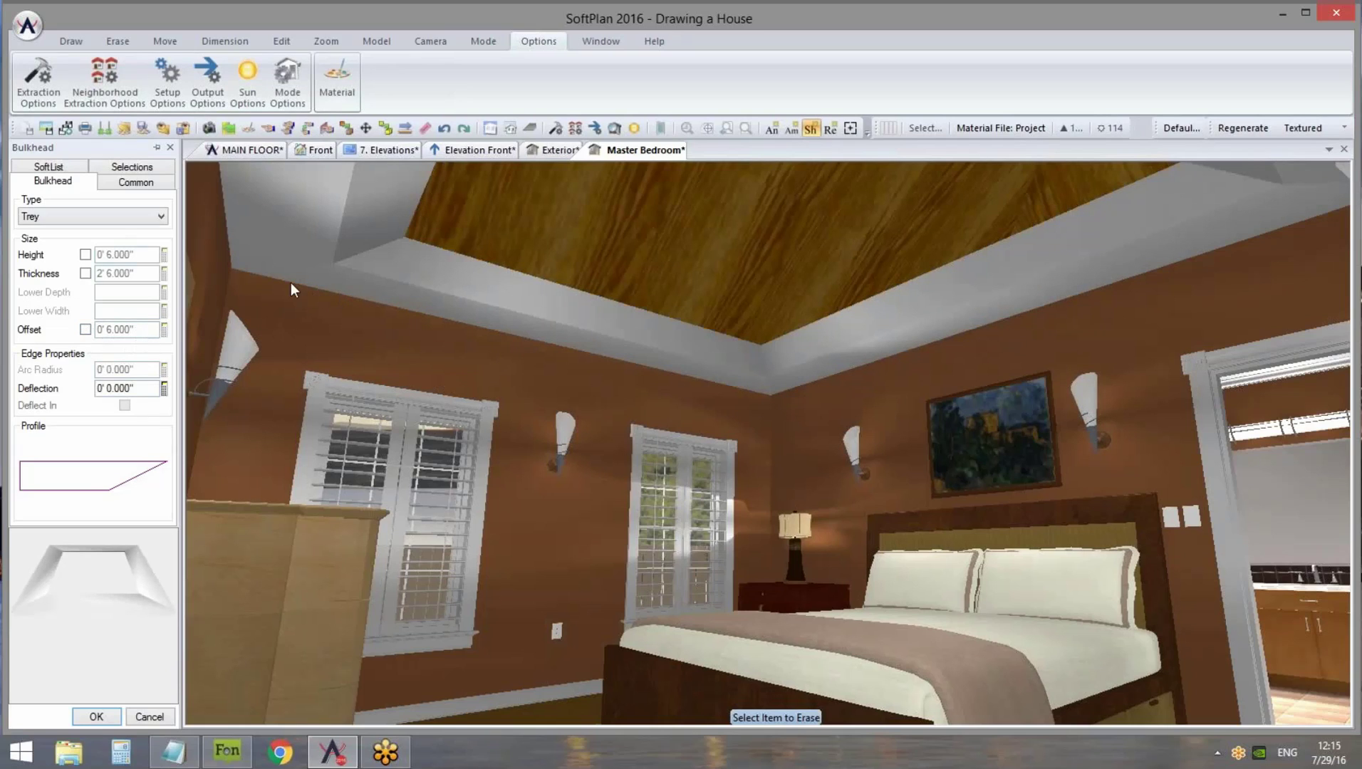
click(85, 331)
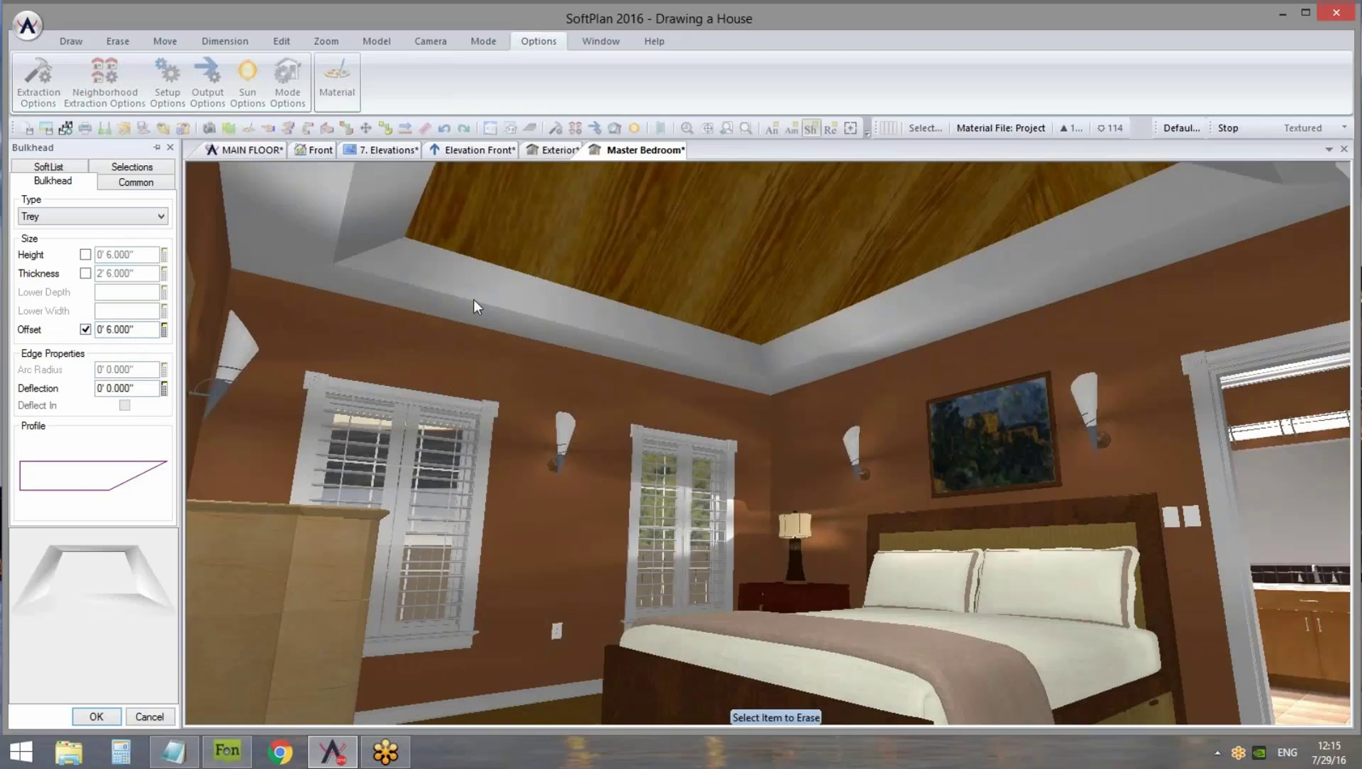
drag(139, 331, 97, 330)
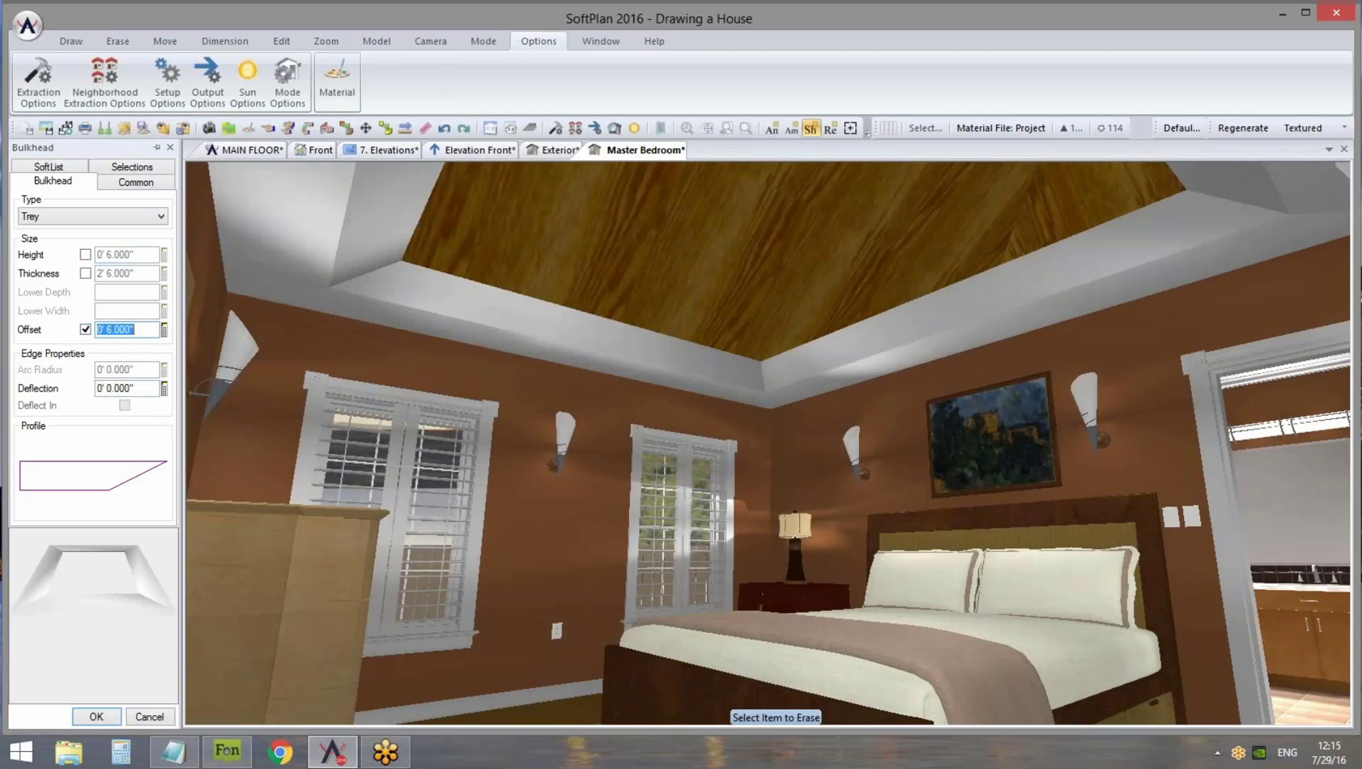
text(0)
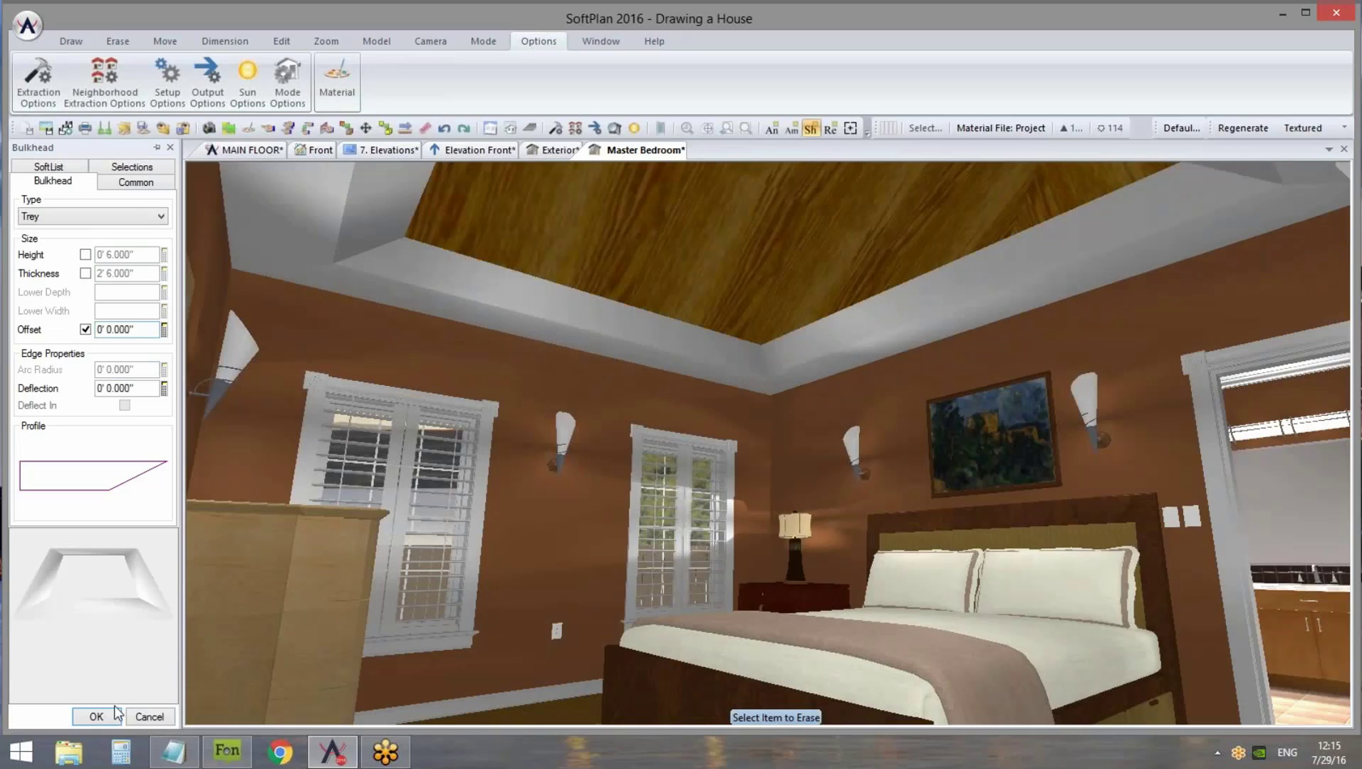
Examine the bedroom wall's height and offset settings and the Trey bulkhead's height setting
right_click(484, 385)
click(522, 417)
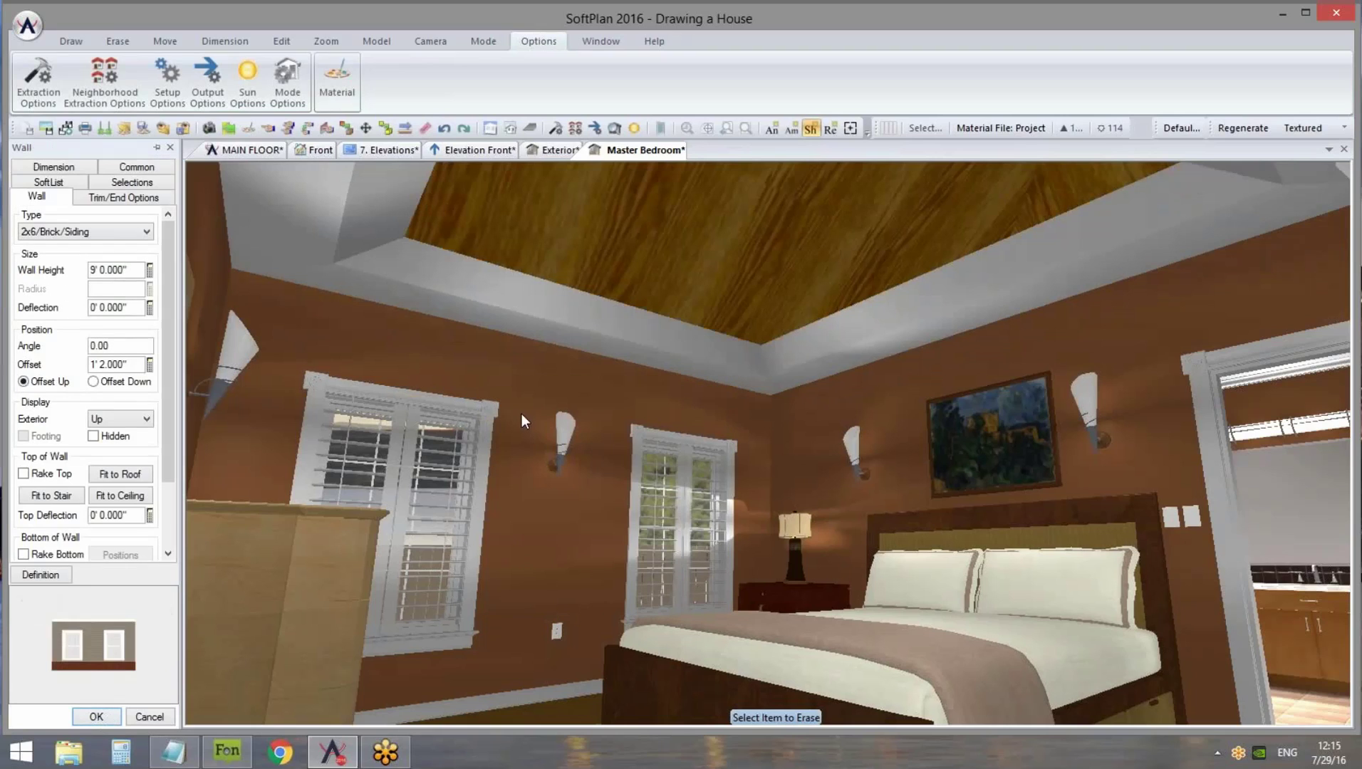
click(135, 272)
click(133, 364)
right_click(473, 289)
click(491, 328)
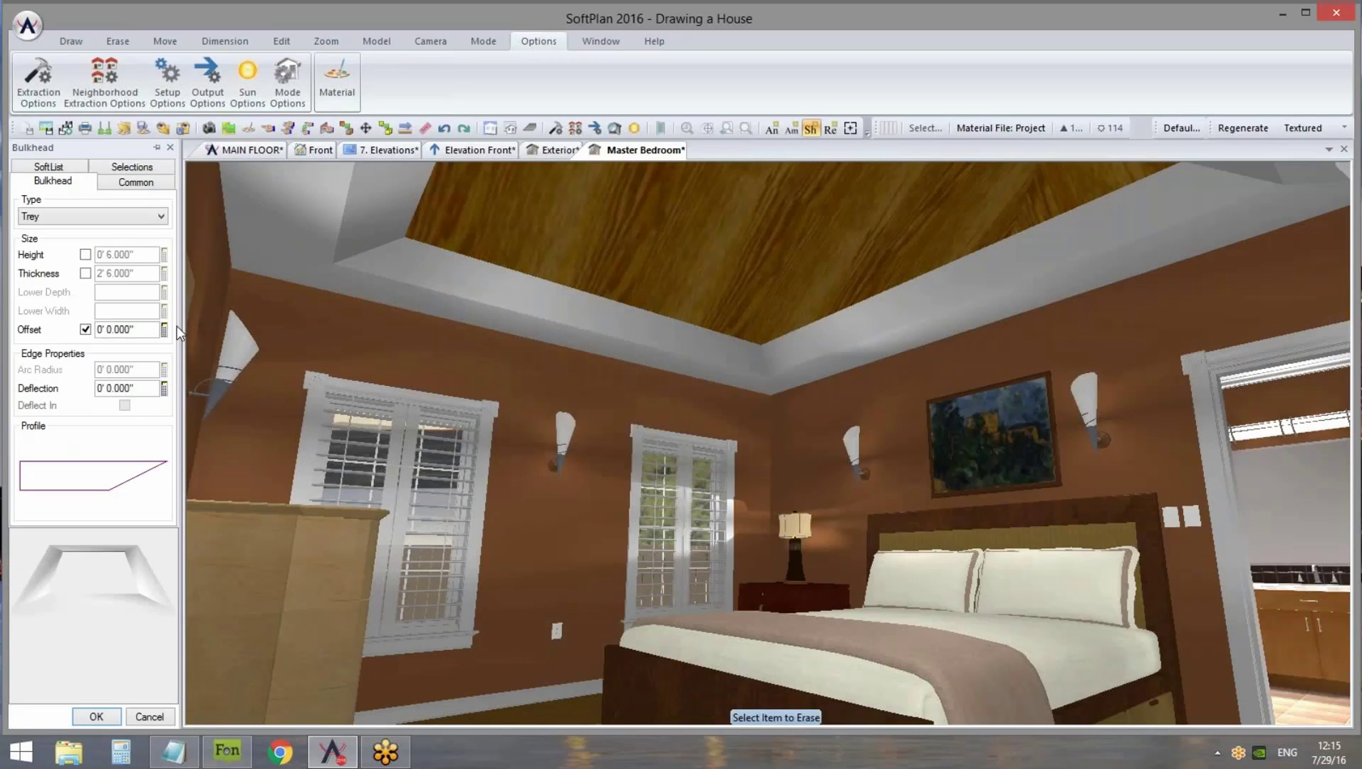
click(144, 254)
Return to the main floor plan and switch it to Ceiling mode
click(239, 152)
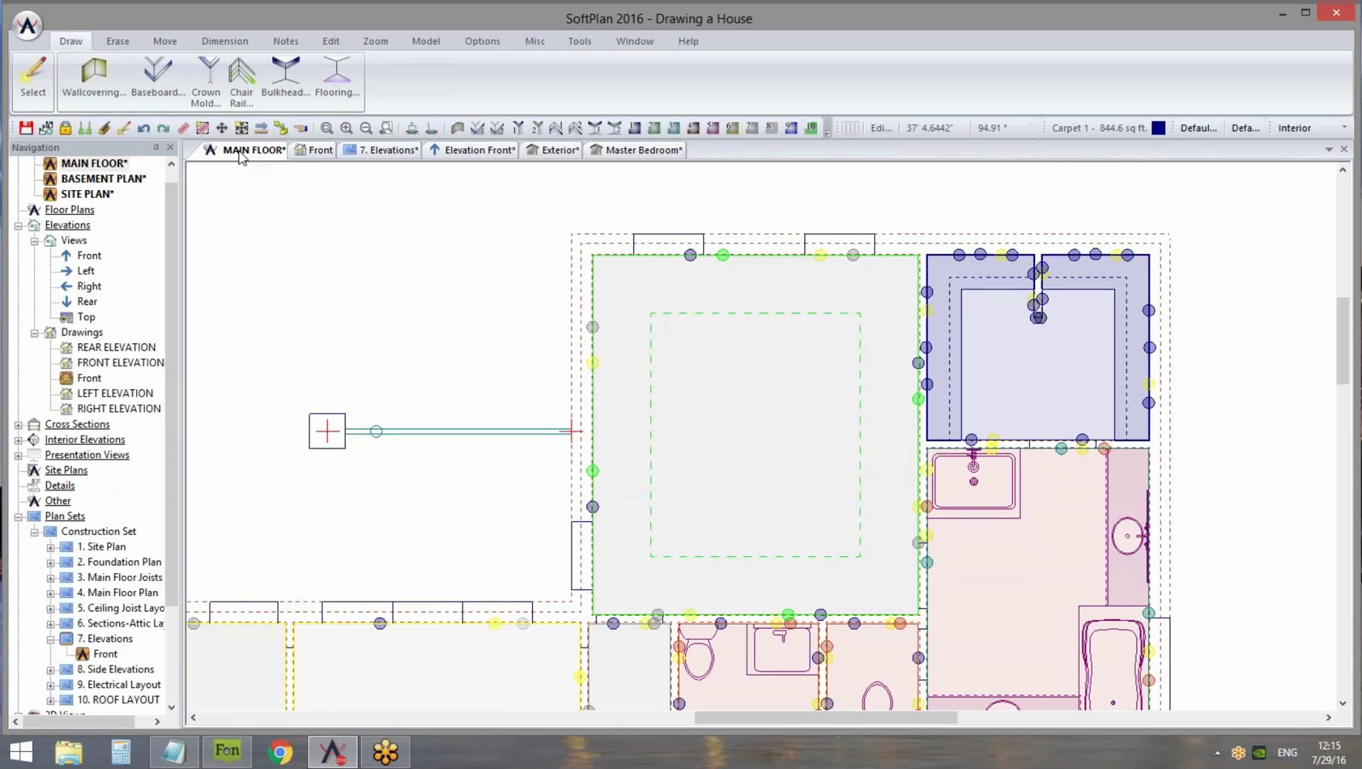
click(1299, 131)
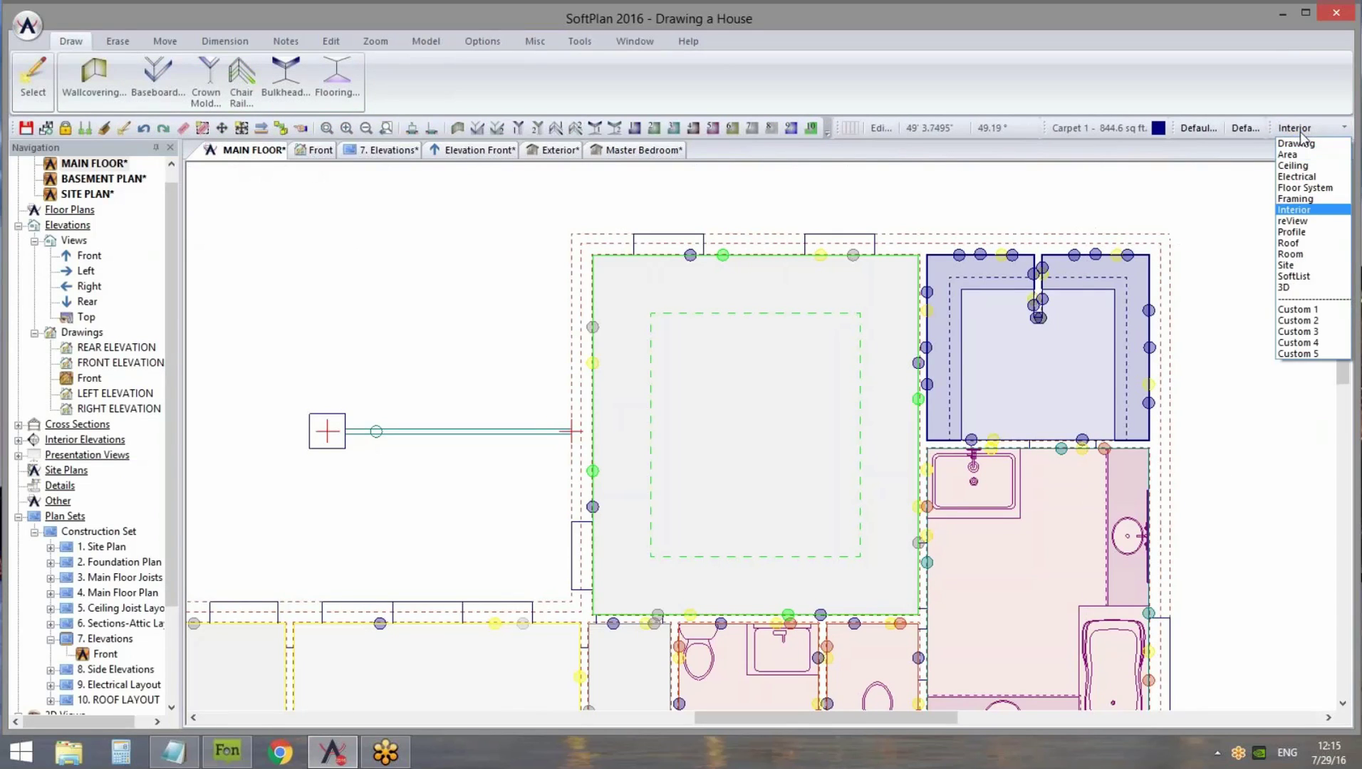
click(1293, 166)
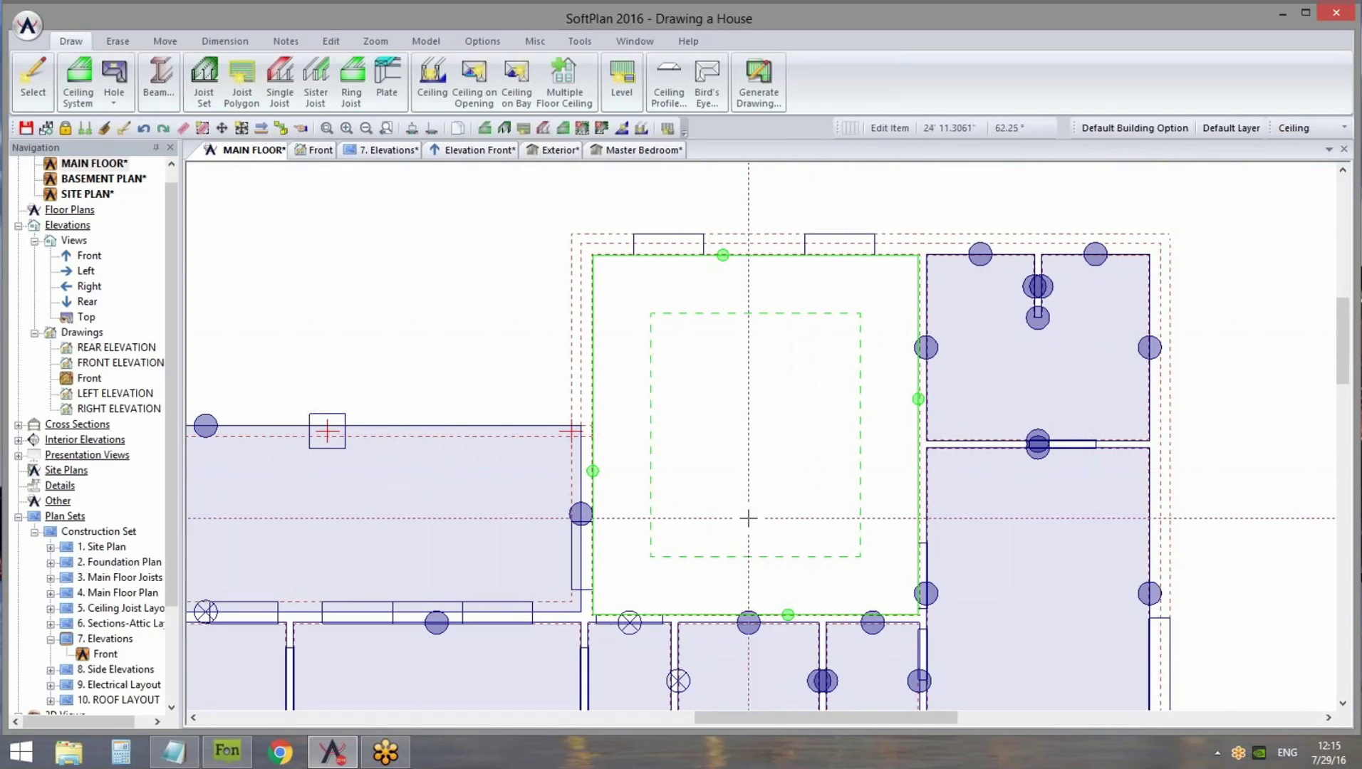
Examine the Ceiling mode's visibility options, including the Bulkhead item in the Interiors group
right_click(755, 297)
click(505, 304)
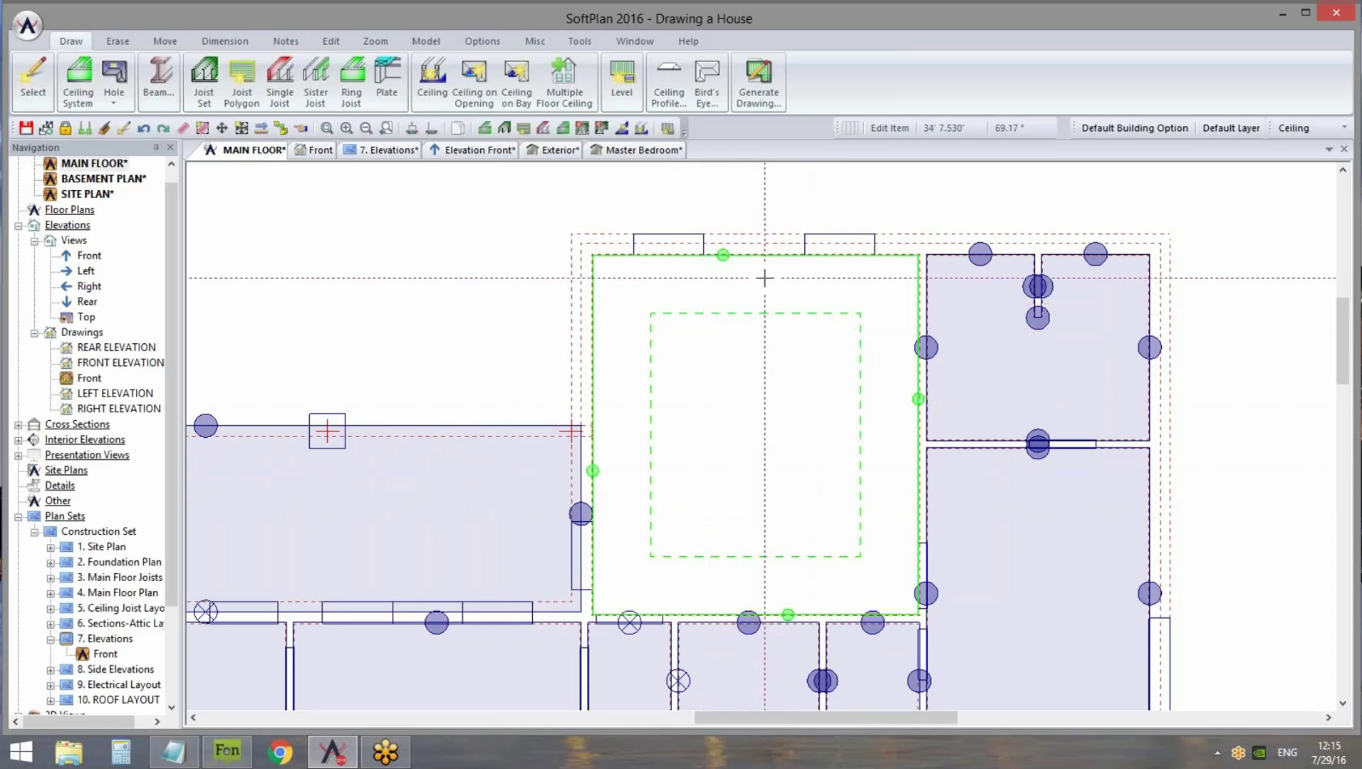
click(482, 41)
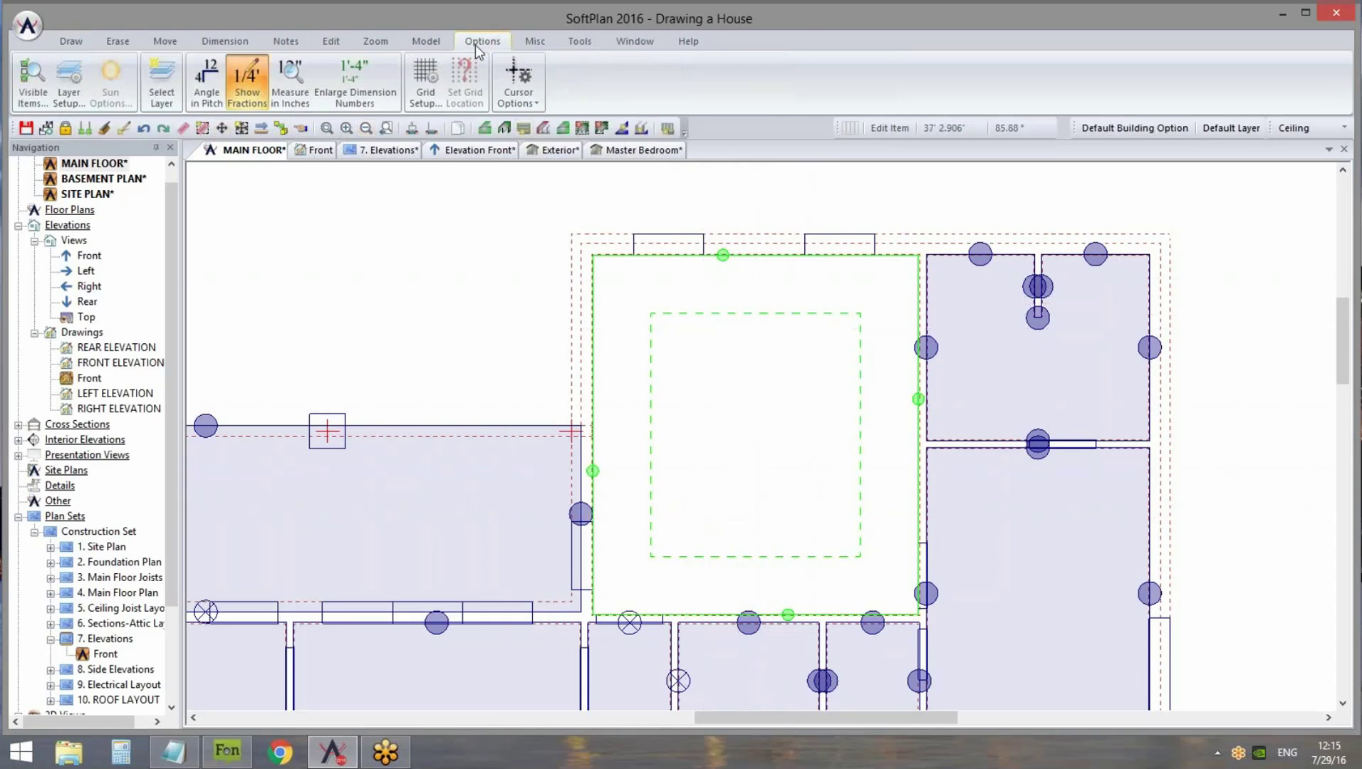
click(22, 92)
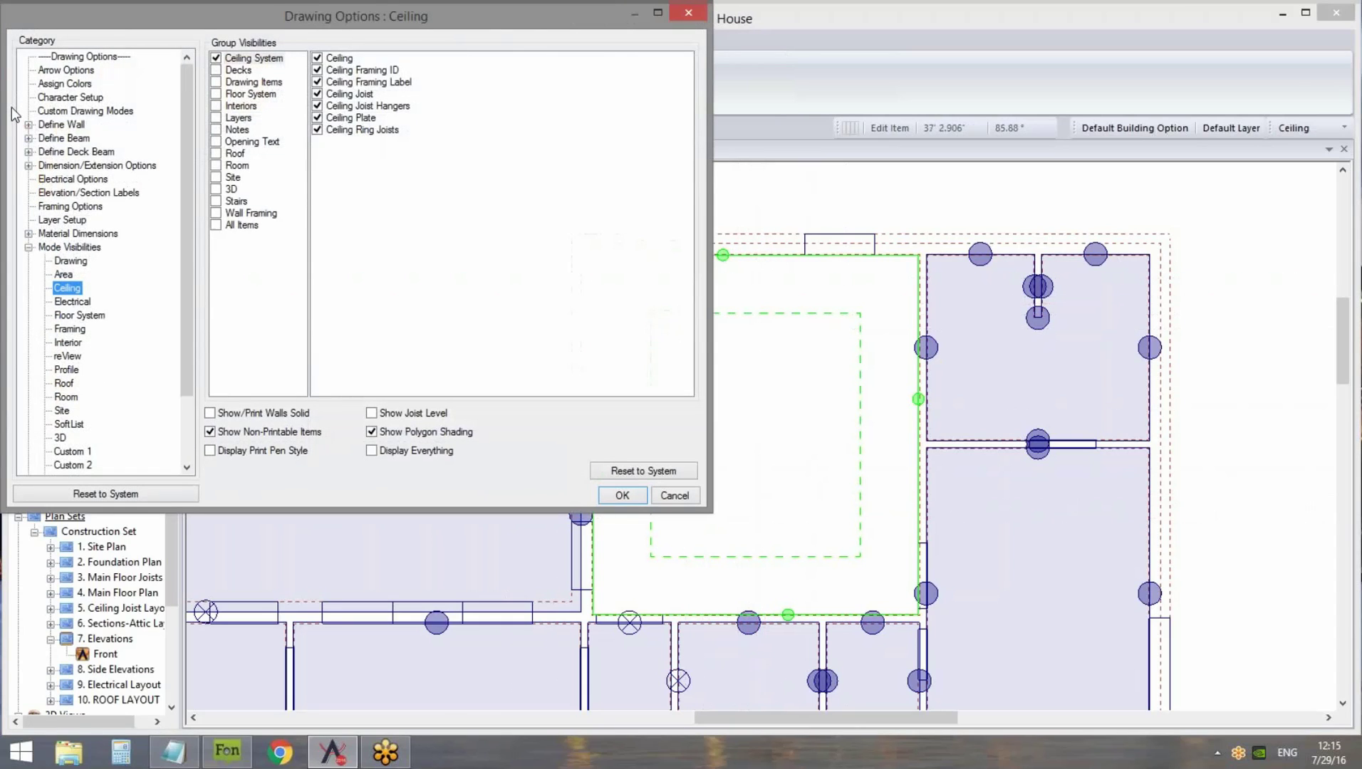
click(237, 107)
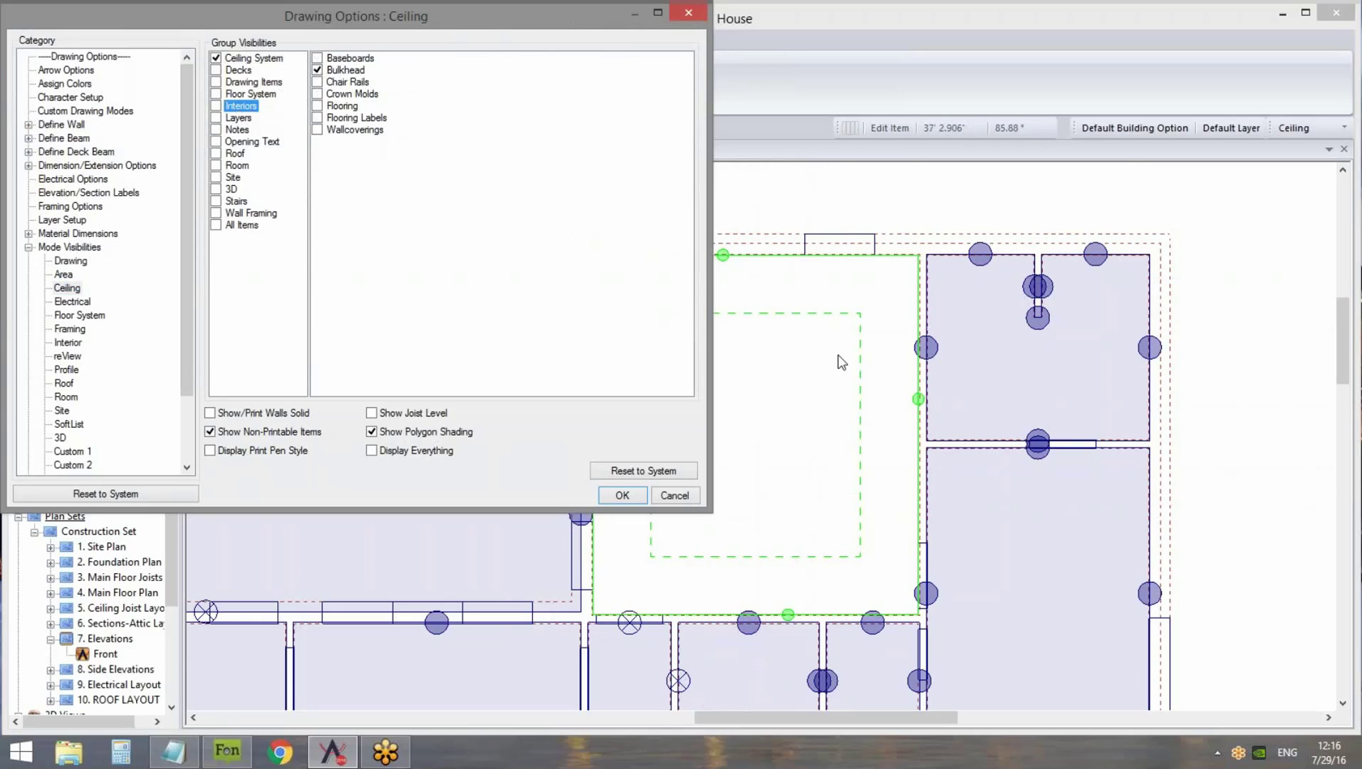
click(622, 499)
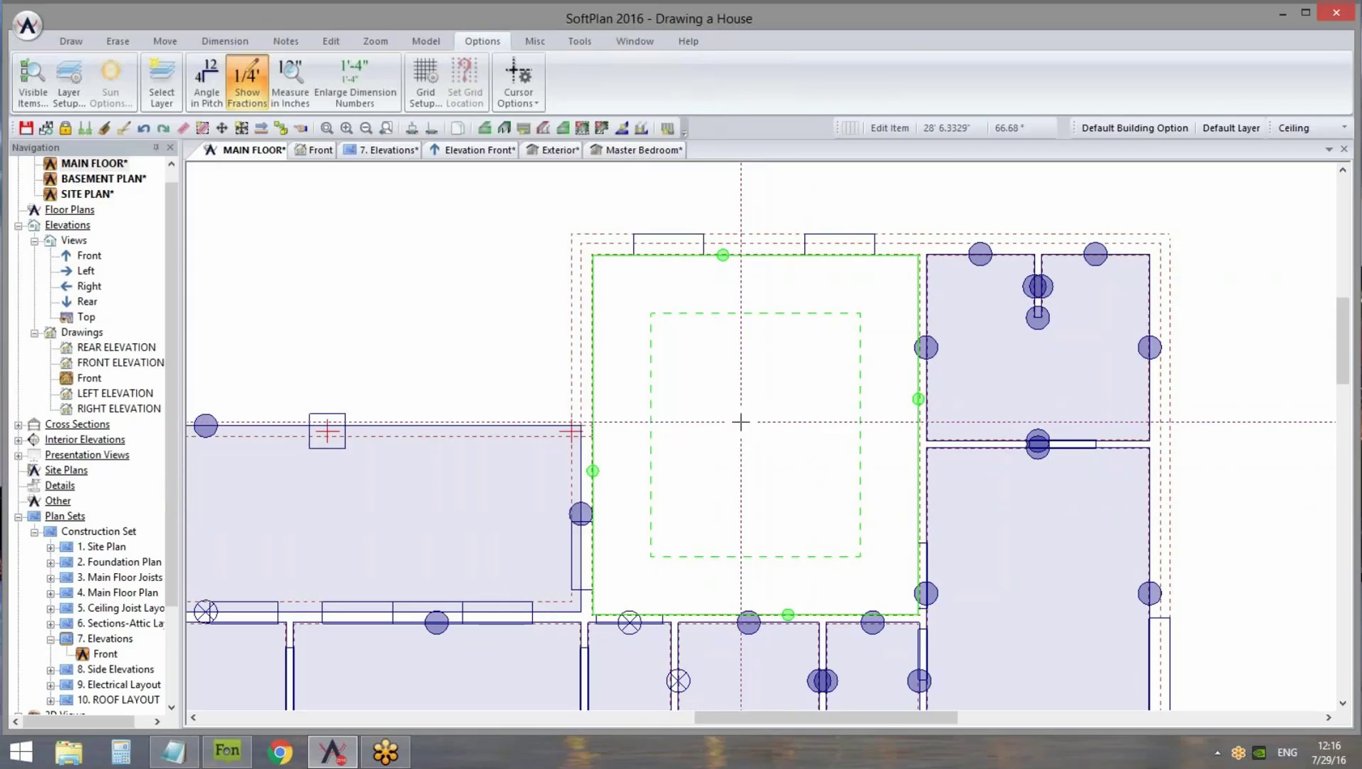
Manually trace a ceiling, without joists, around the inner dashed rectangle of the master bedroom's Trey bulkhead
click(70, 41)
click(78, 84)
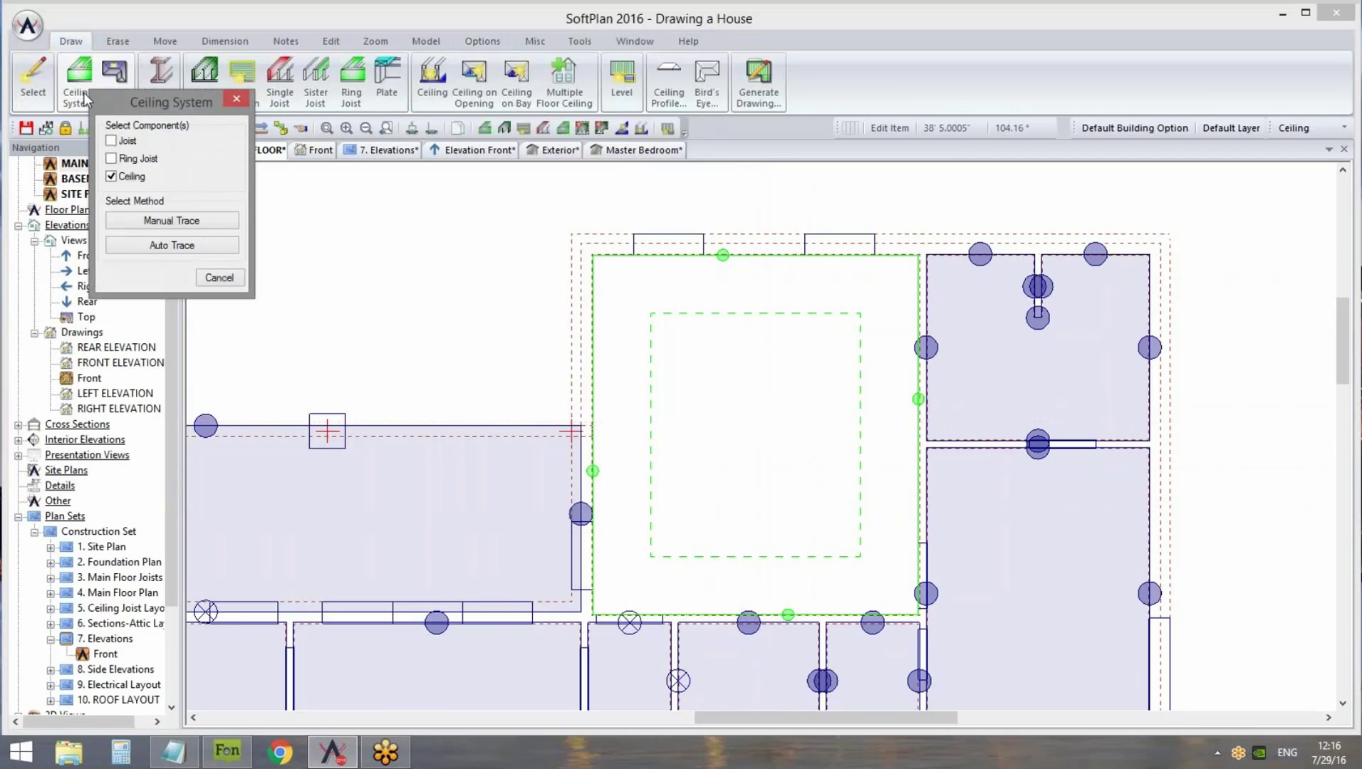
click(160, 222)
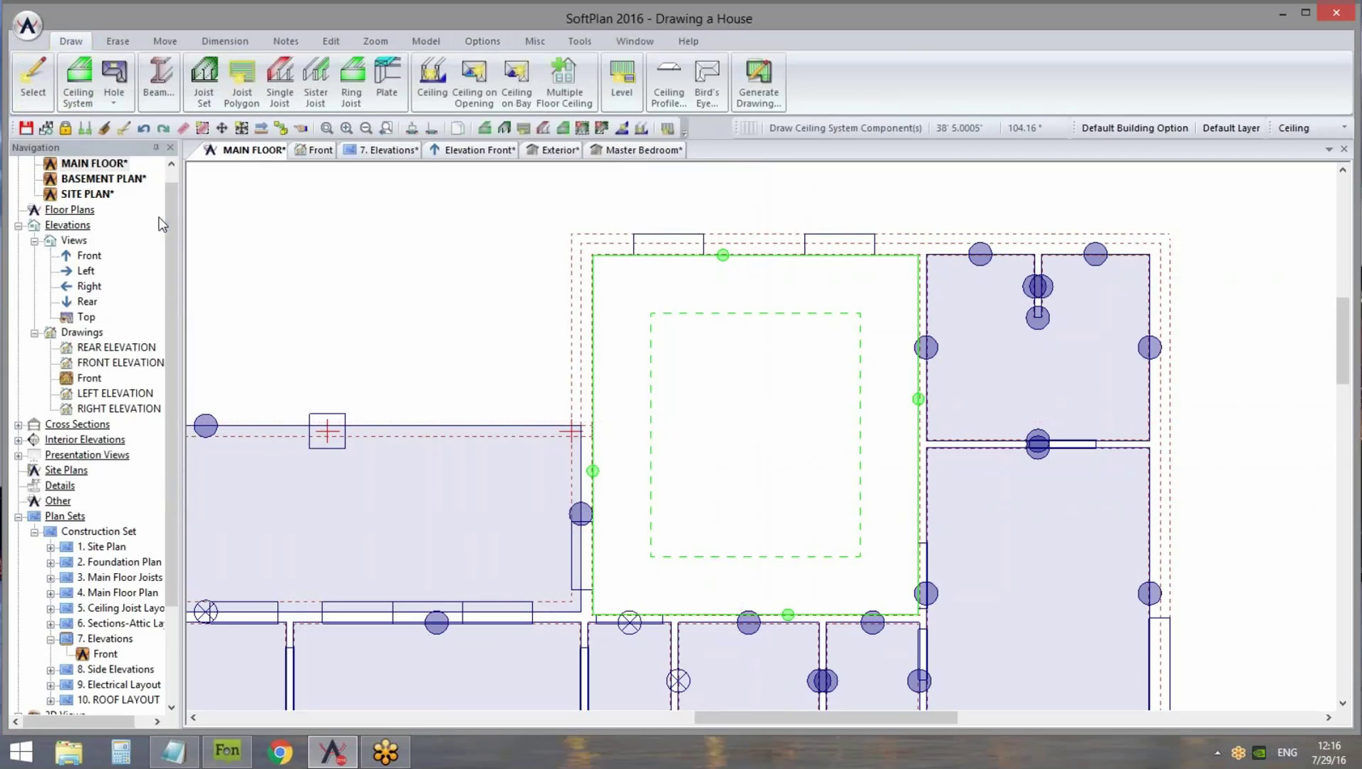
click(650, 314)
click(650, 556)
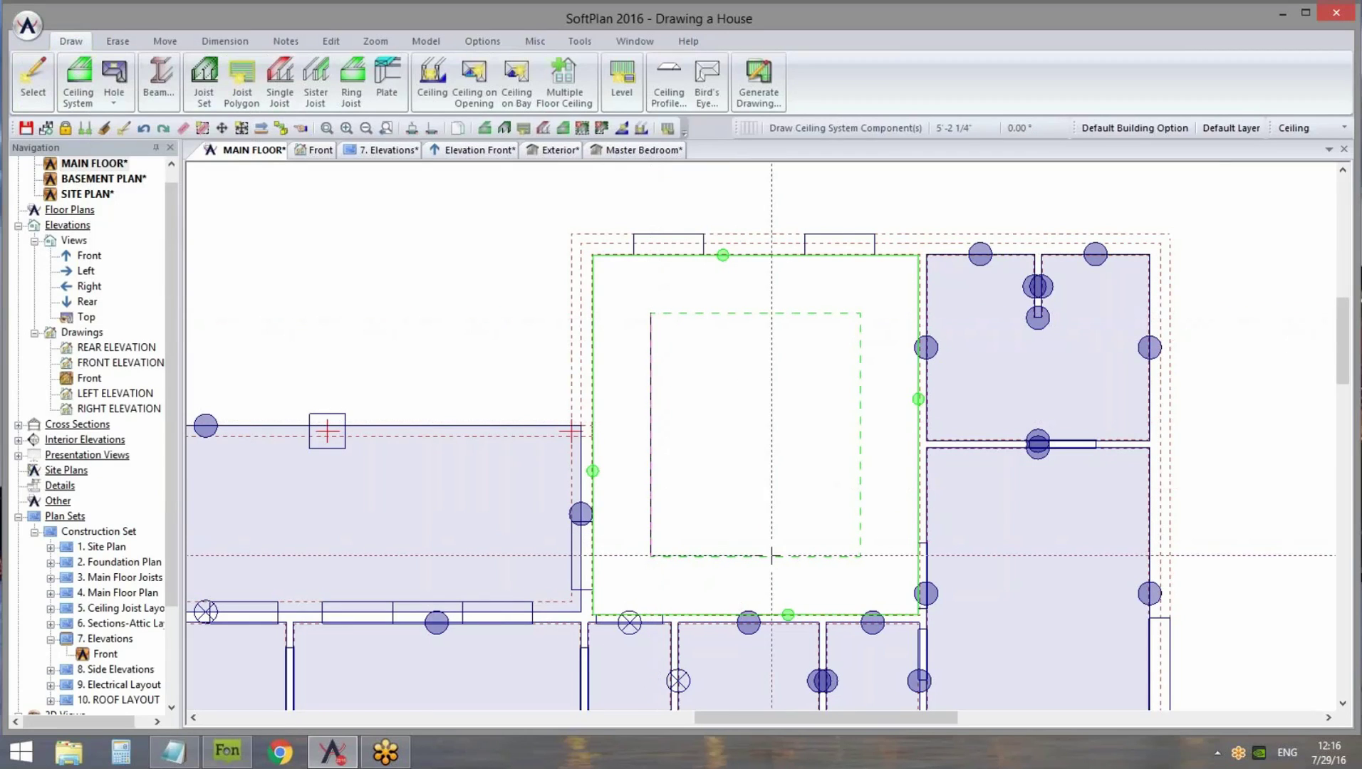
click(860, 556)
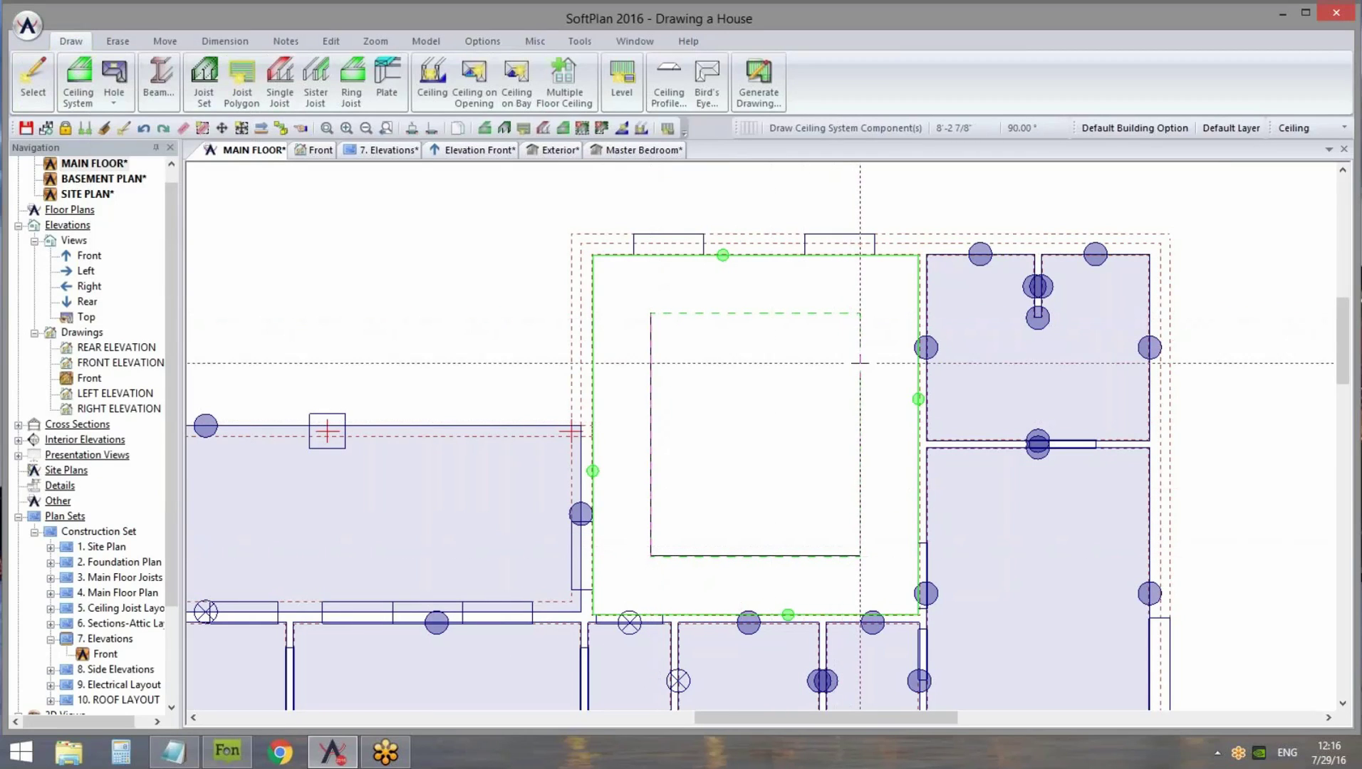
click(860, 314)
click(650, 314)
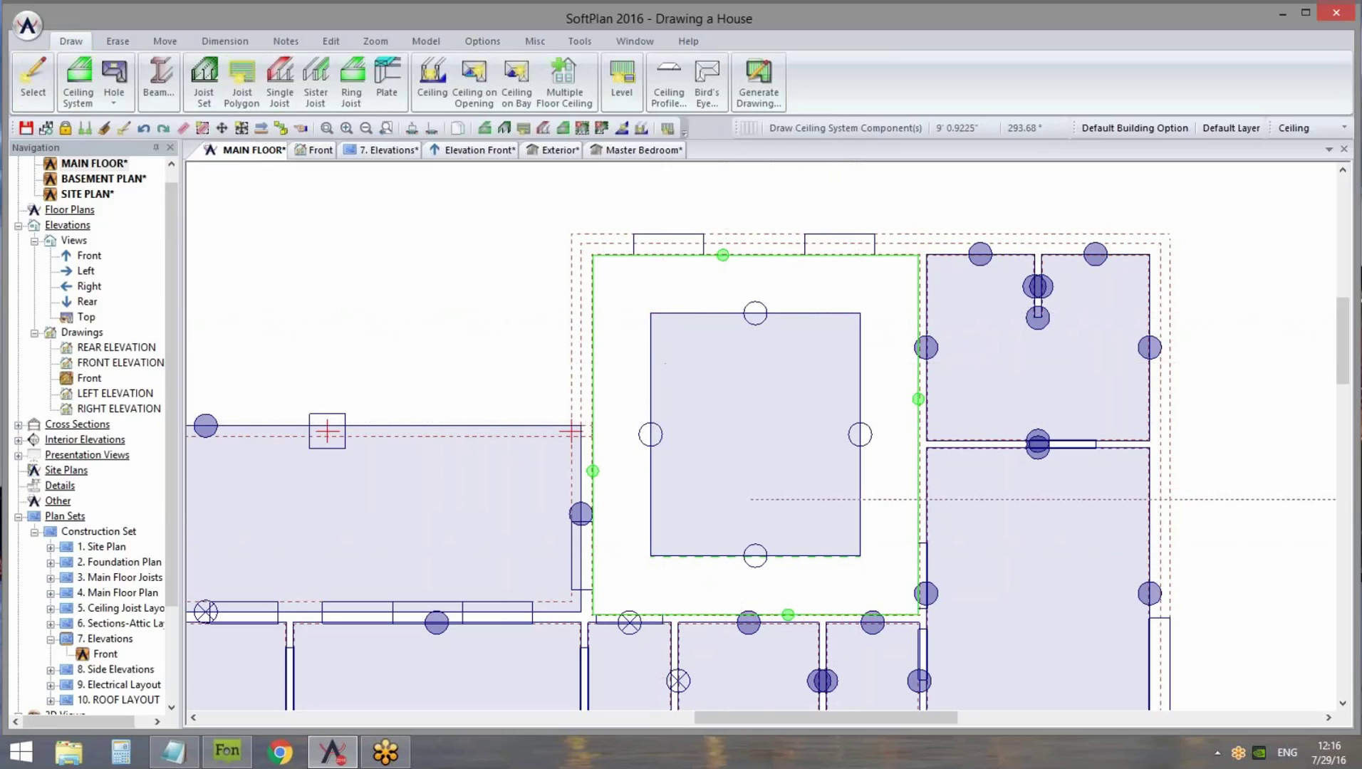
scroll(753, 542, up, 4)
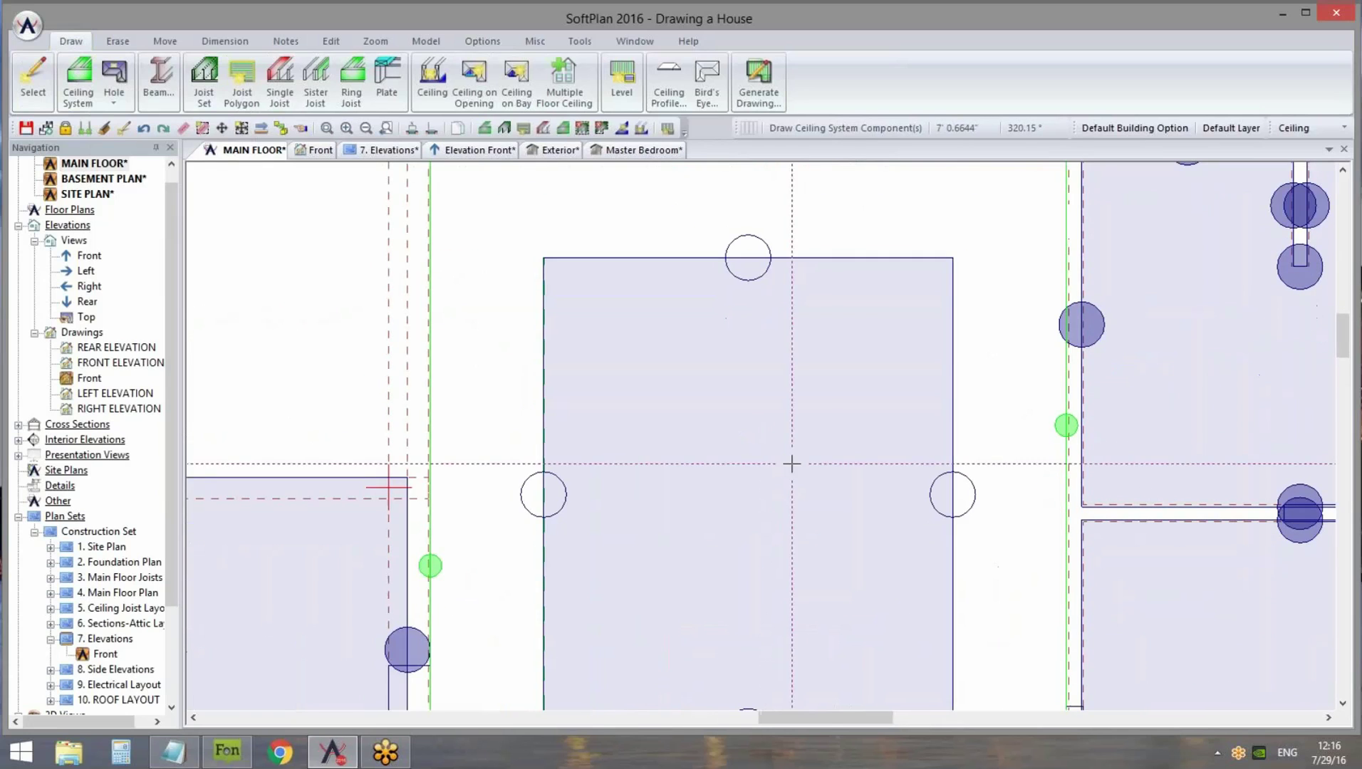
scroll(819, 503, down, 3)
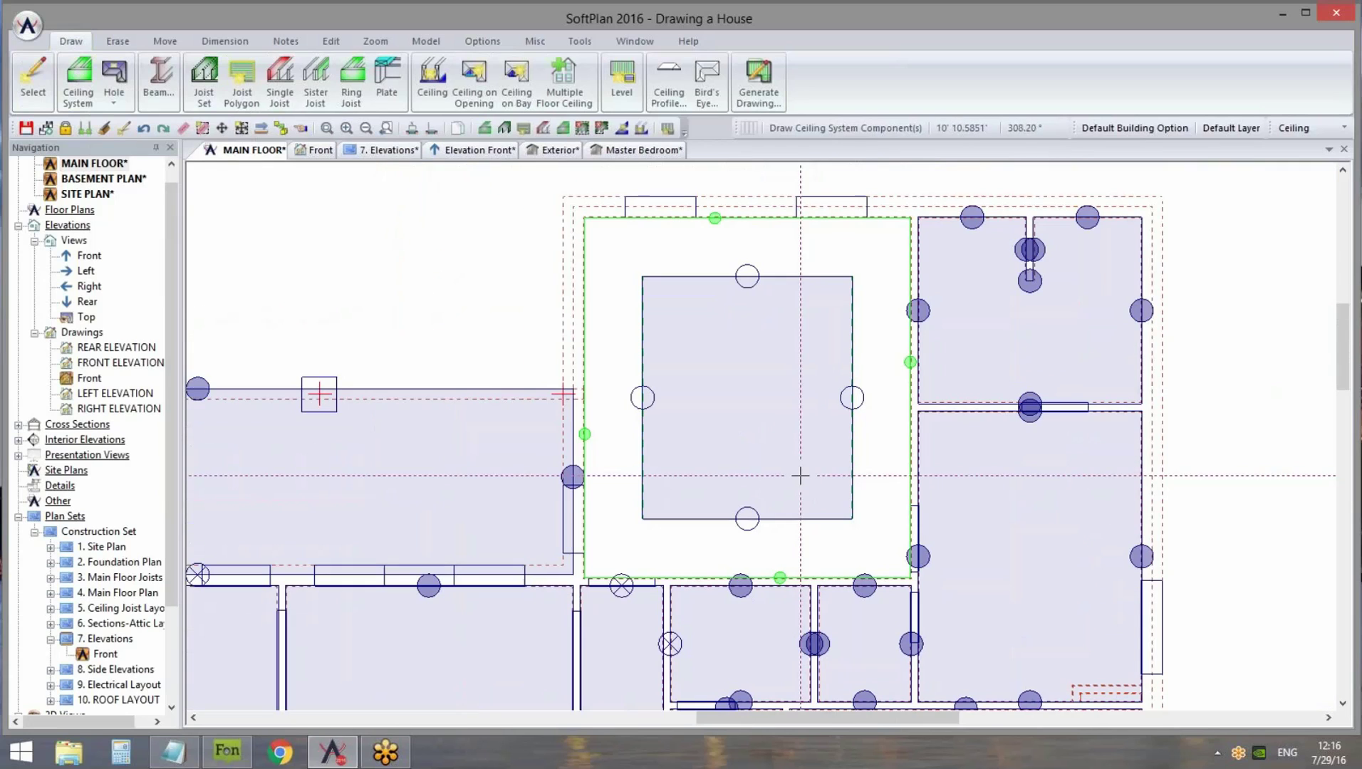
Save the main floor plan and regenerate the Master Bedroom 3D view
click(25, 128)
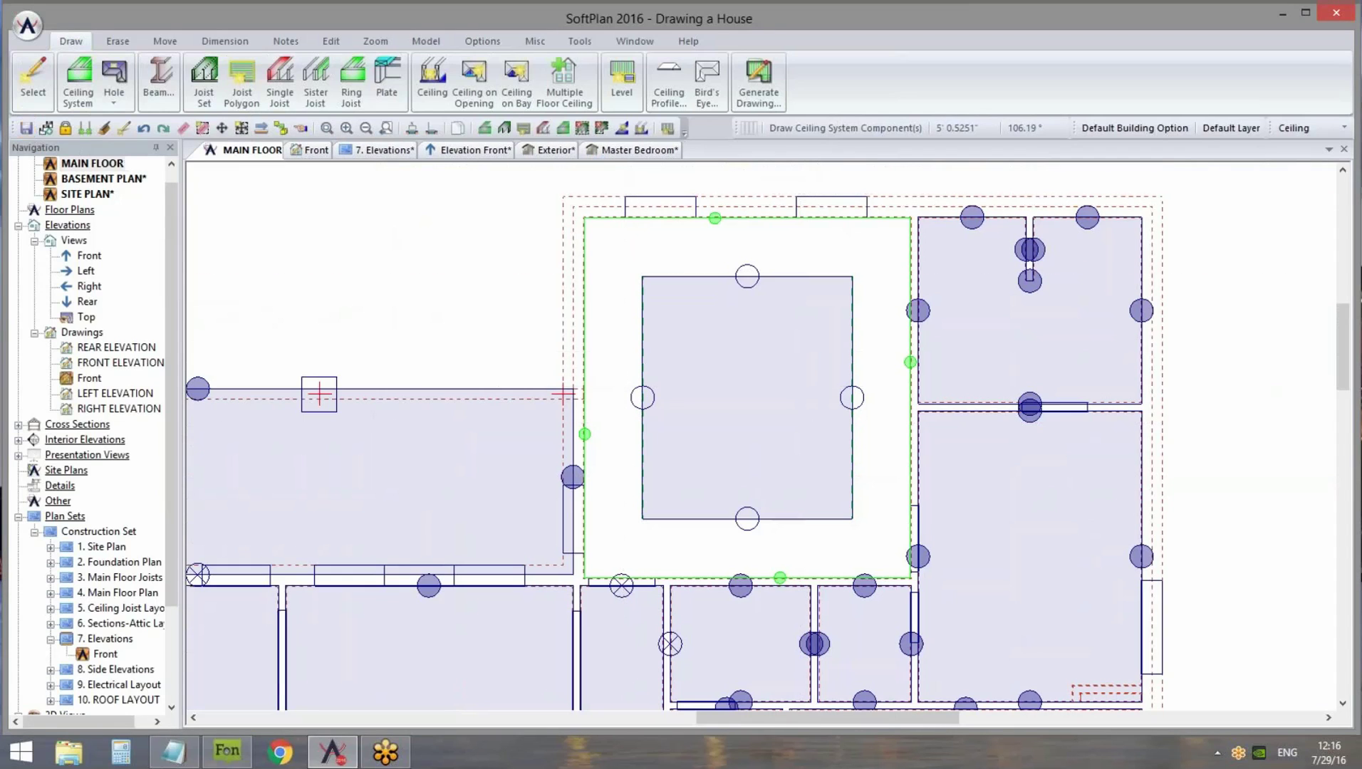
click(614, 151)
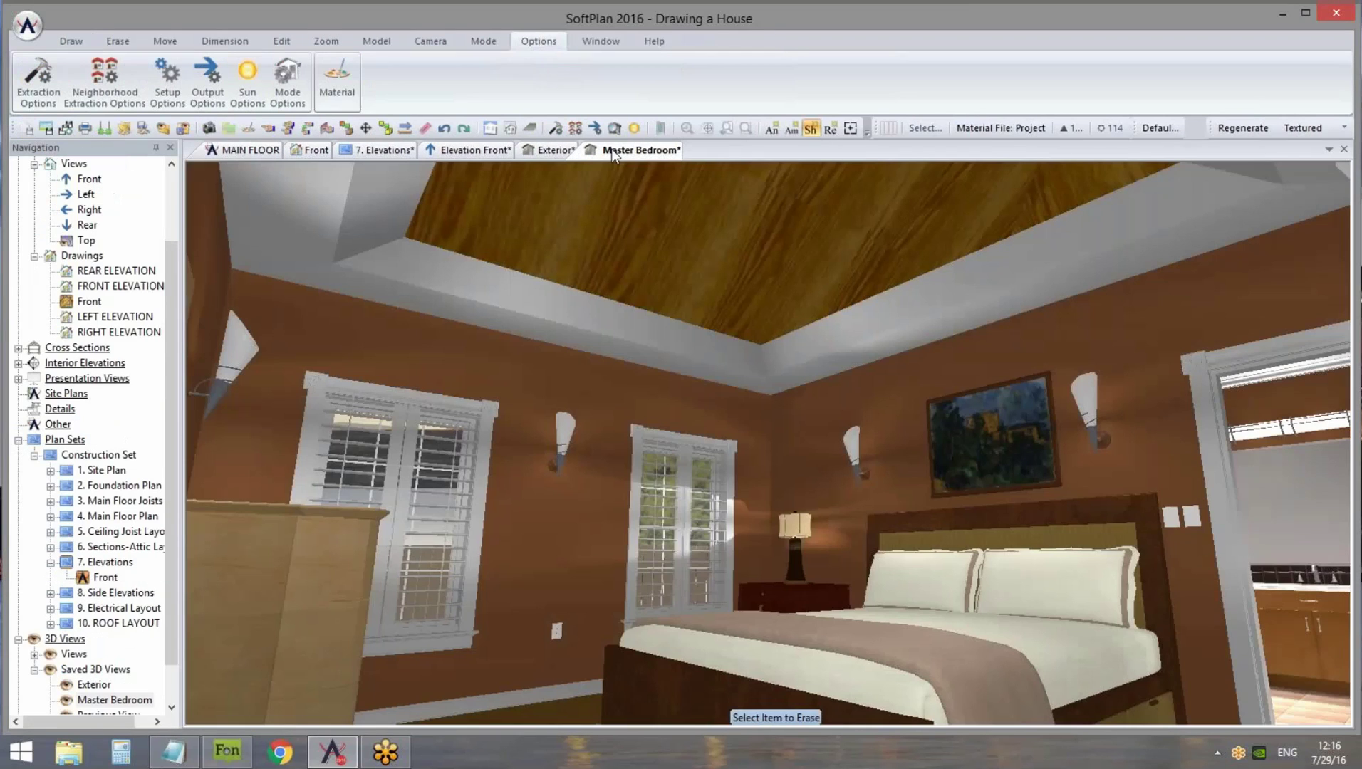
click(1252, 126)
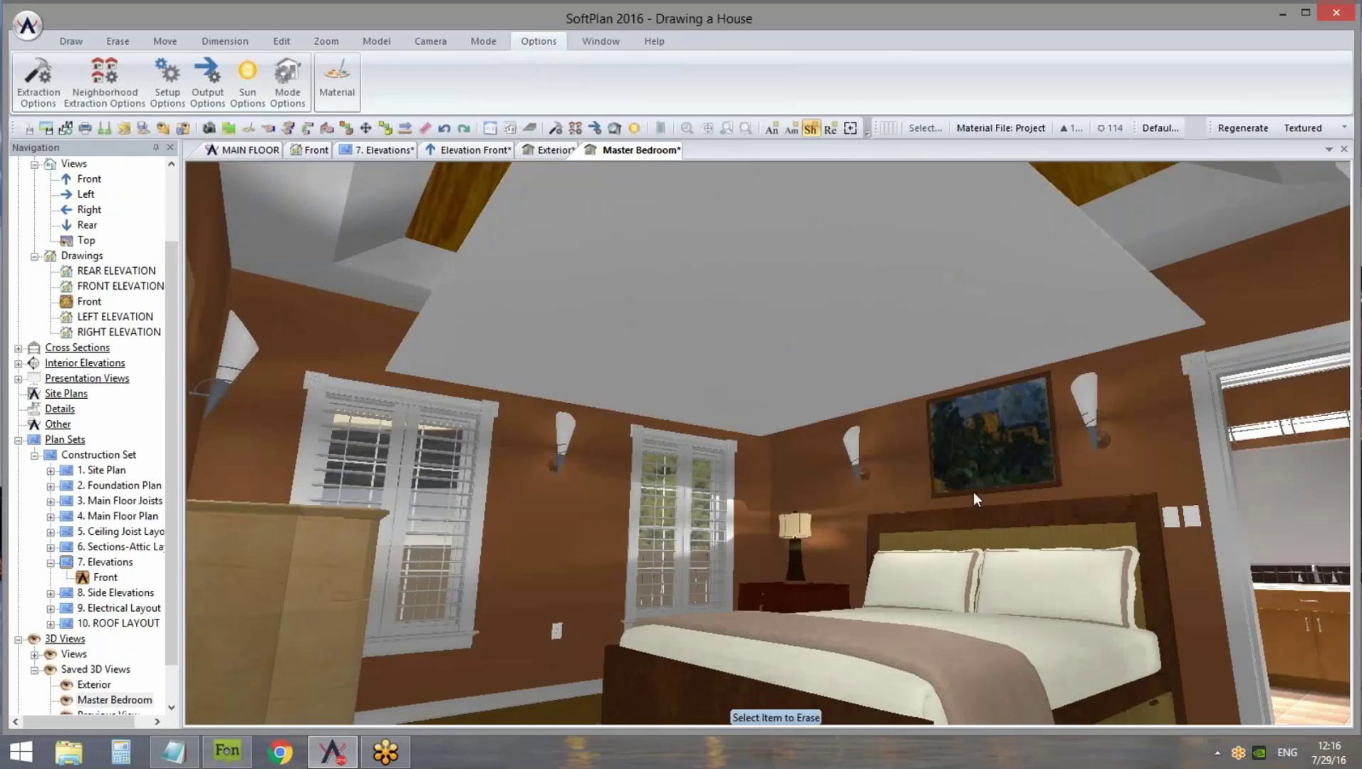
Examine the elevation of the new ceiling, the bedroom wall's height and offset, and the Trey bulkhead's height
right_click(583, 320)
click(627, 359)
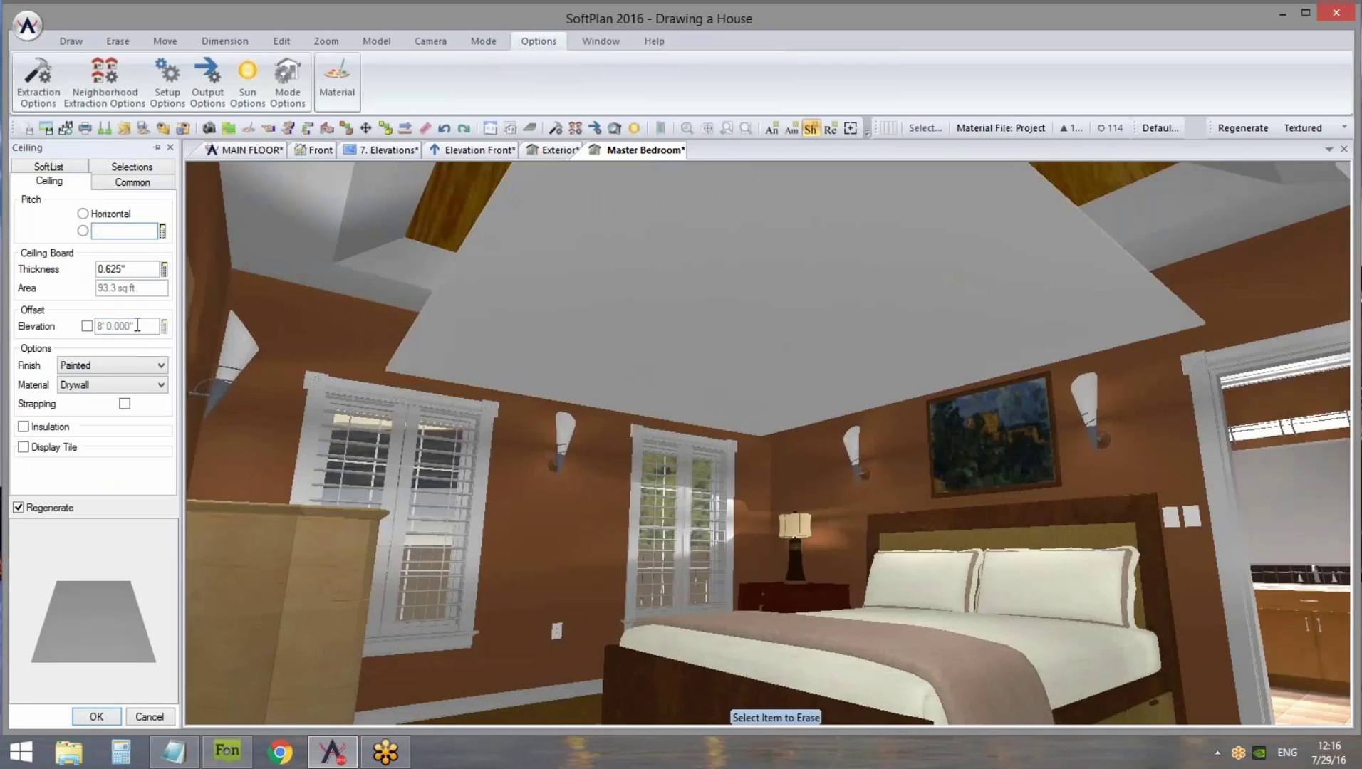
right_click(338, 338)
click(341, 373)
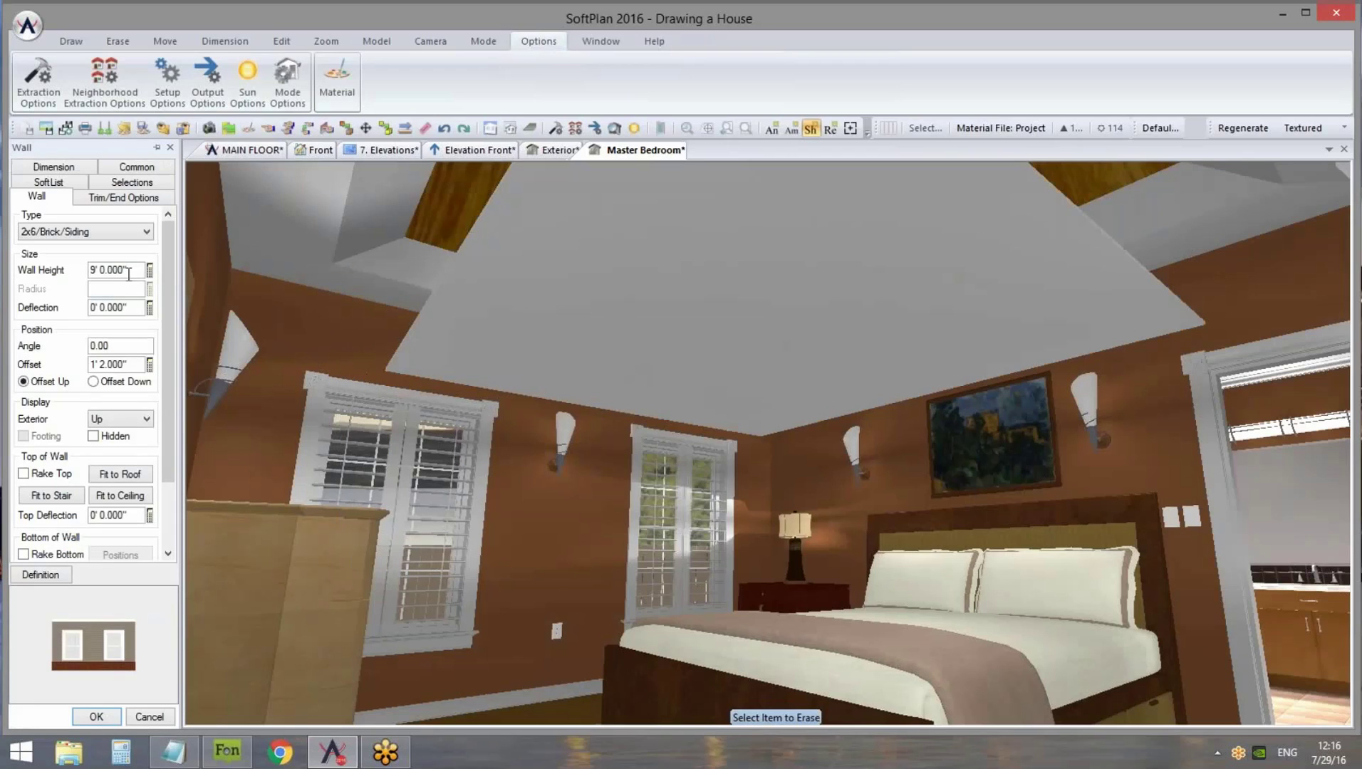
right_click(394, 266)
click(418, 305)
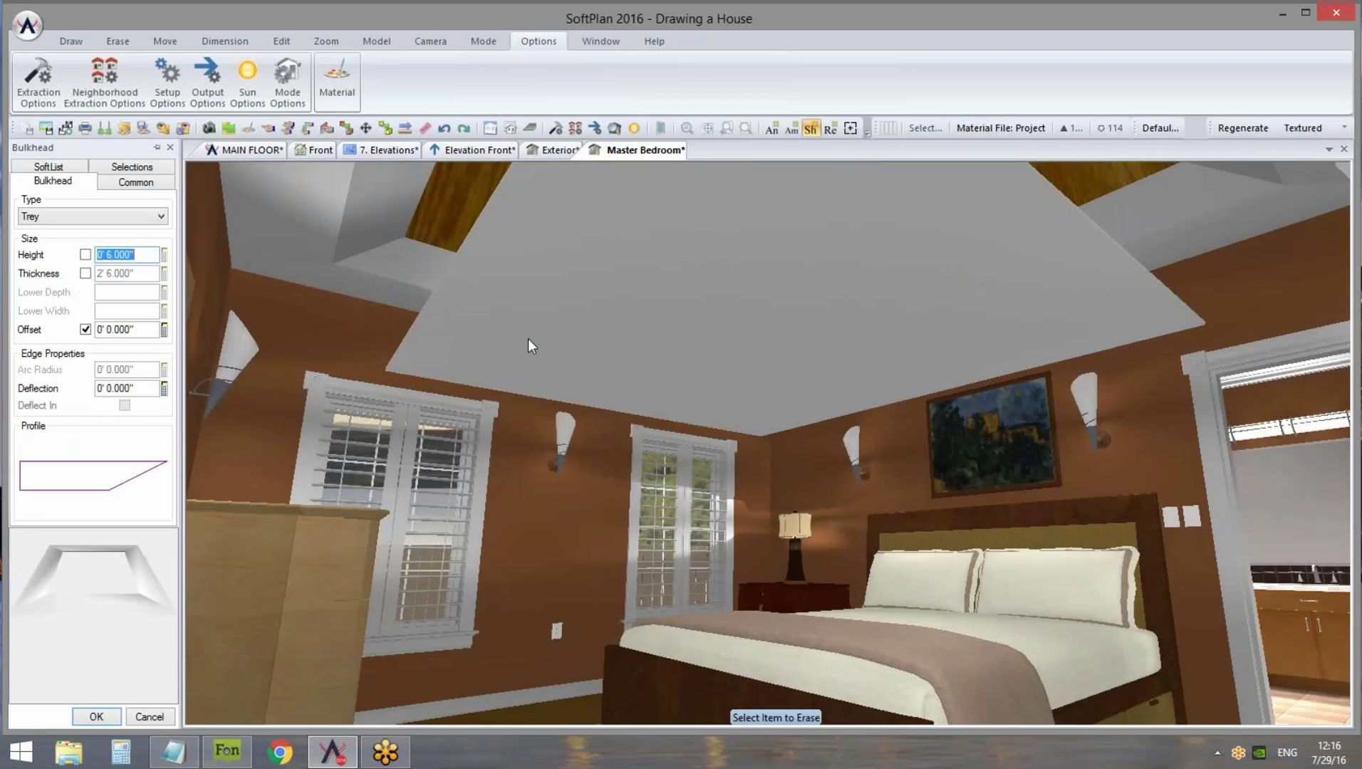
Override the new ceiling's elevation with 10' 8" and regenerate the Master Bedroom 3D view
right_click(579, 312)
click(622, 348)
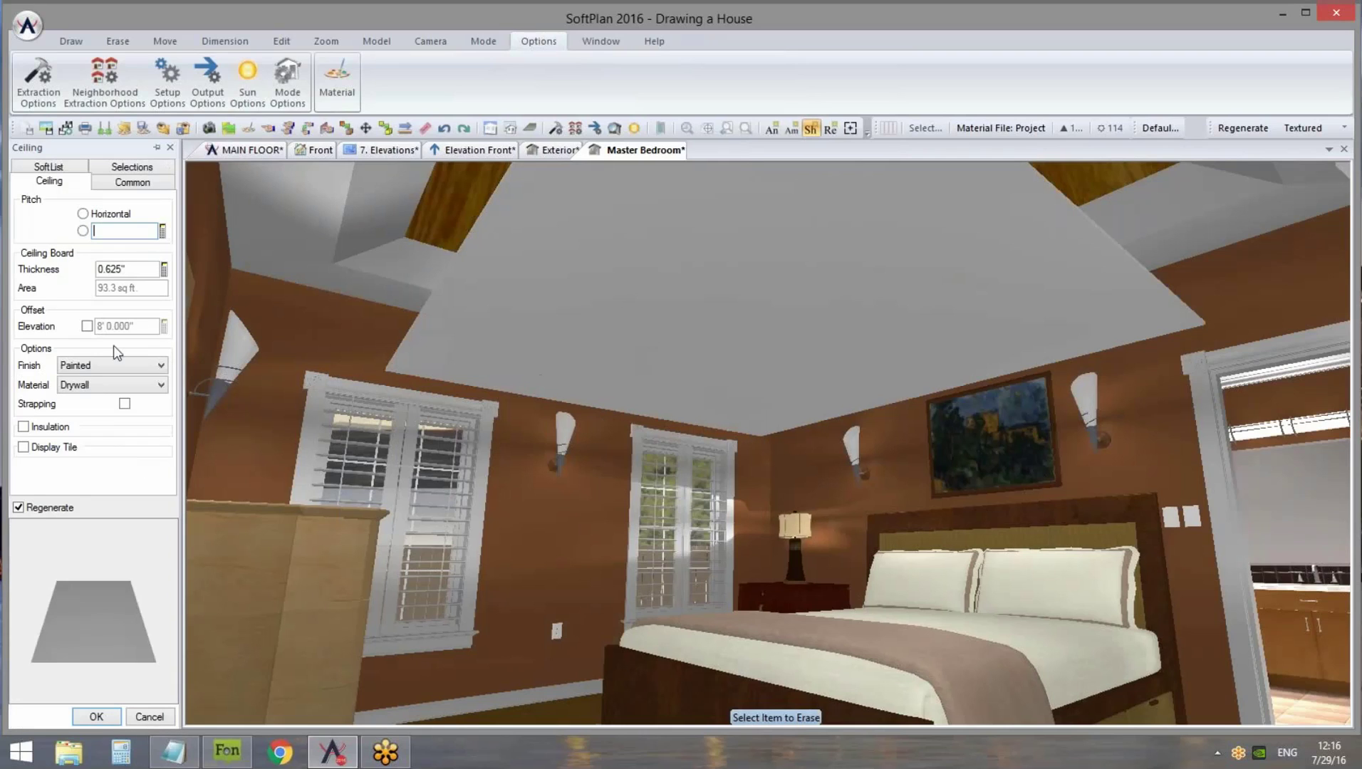
click(87, 327)
click(143, 327)
text(10'8)
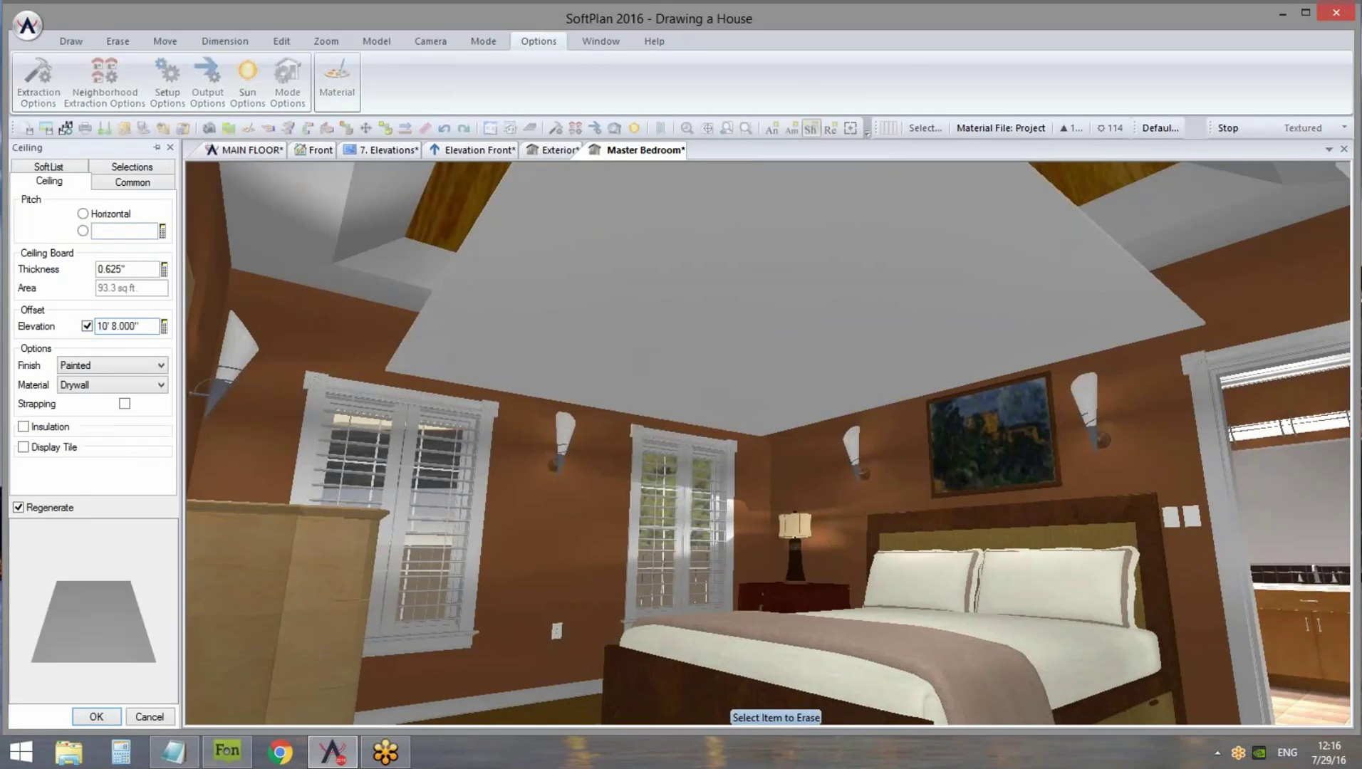
click(1232, 129)
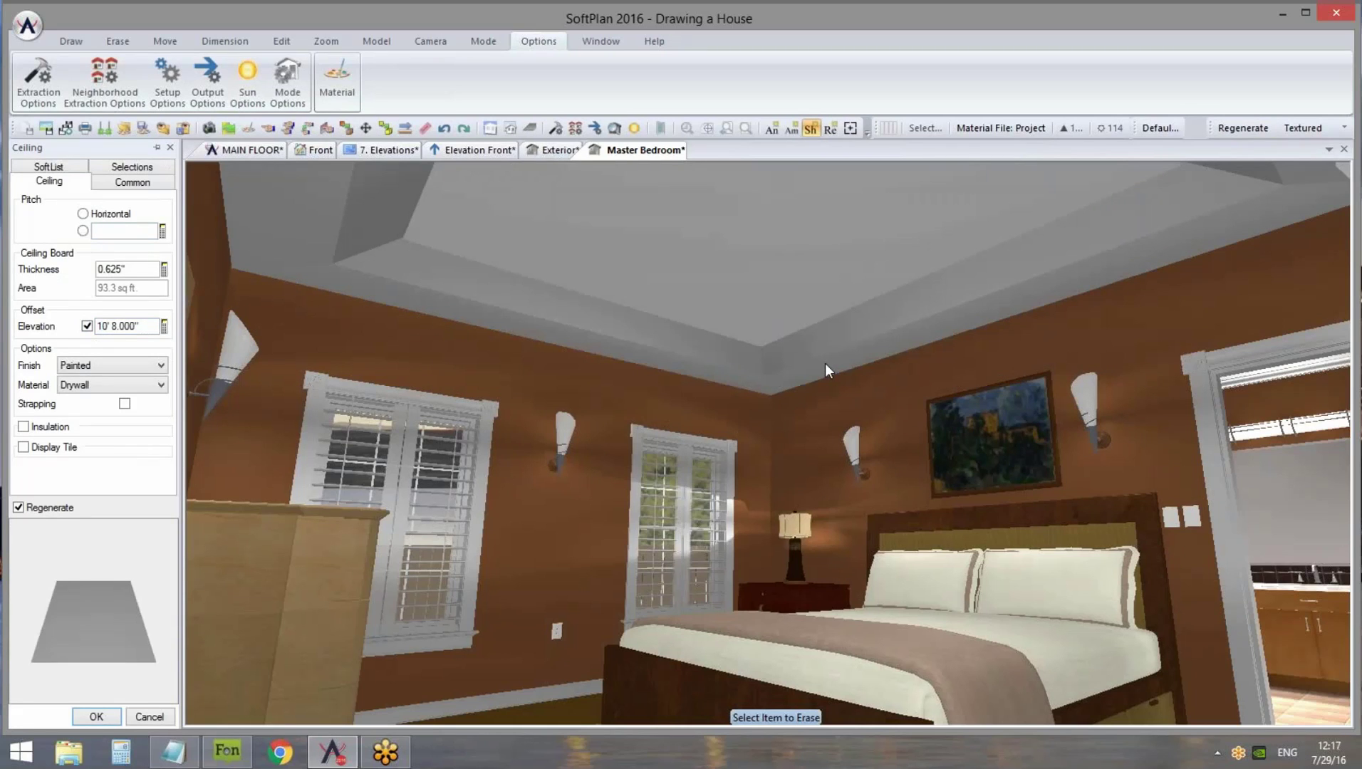
Examine the available ceiling and joist hole types on the main floor plan and review the Master Bedroom 3D view
click(251, 151)
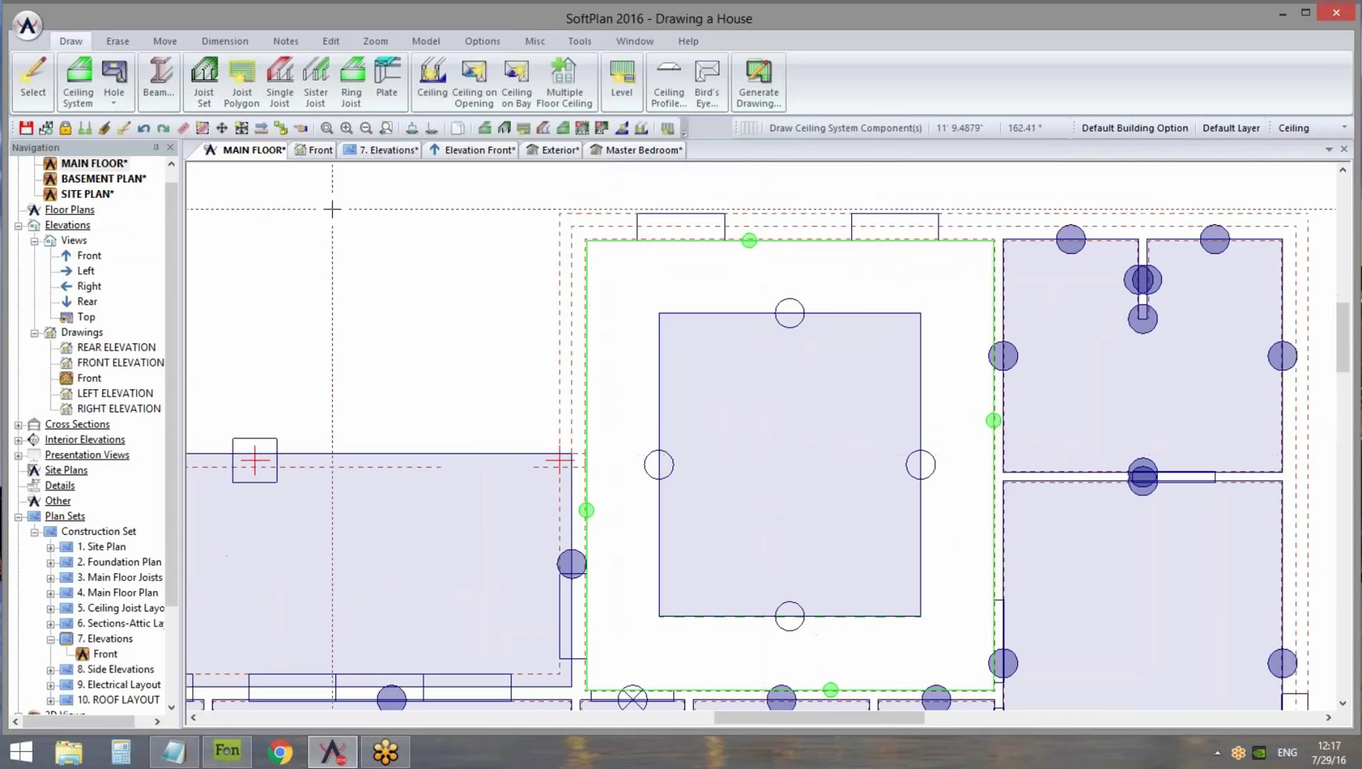
click(112, 89)
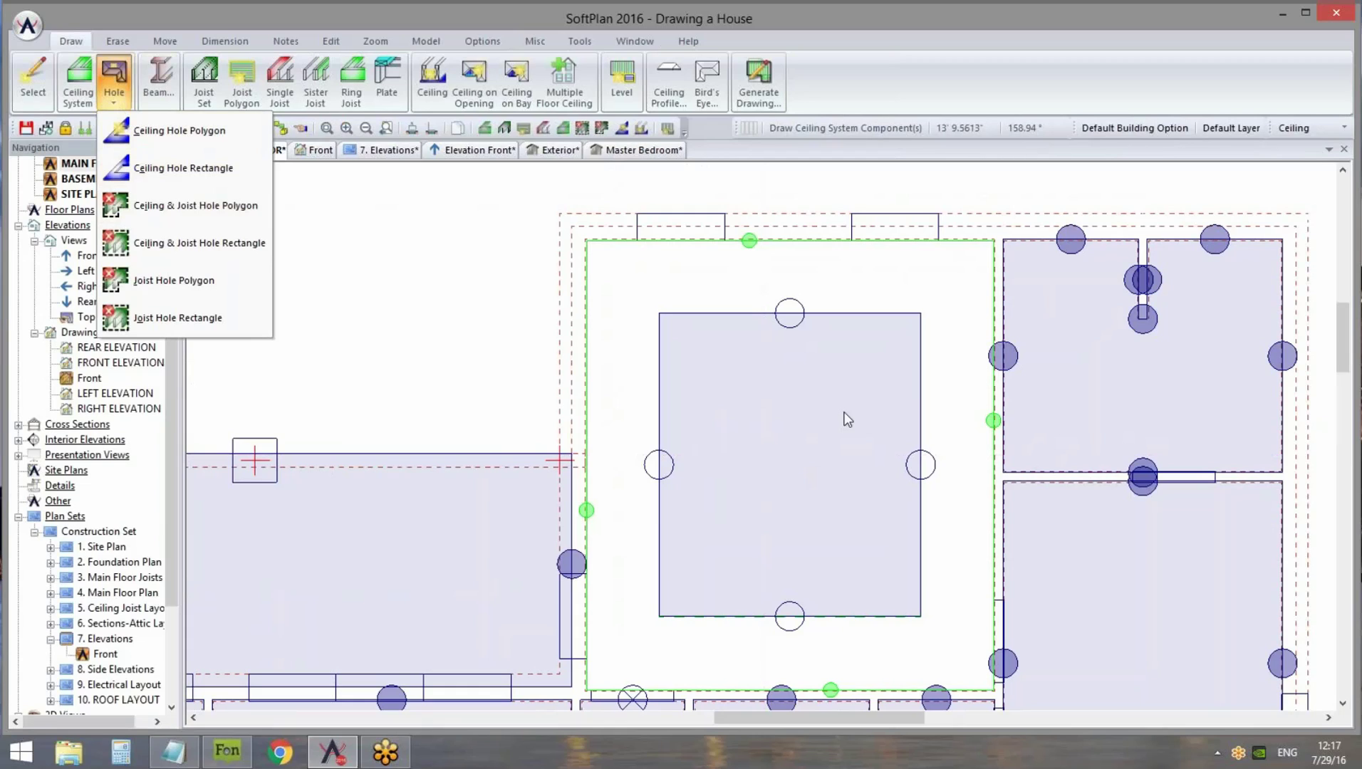
click(632, 151)
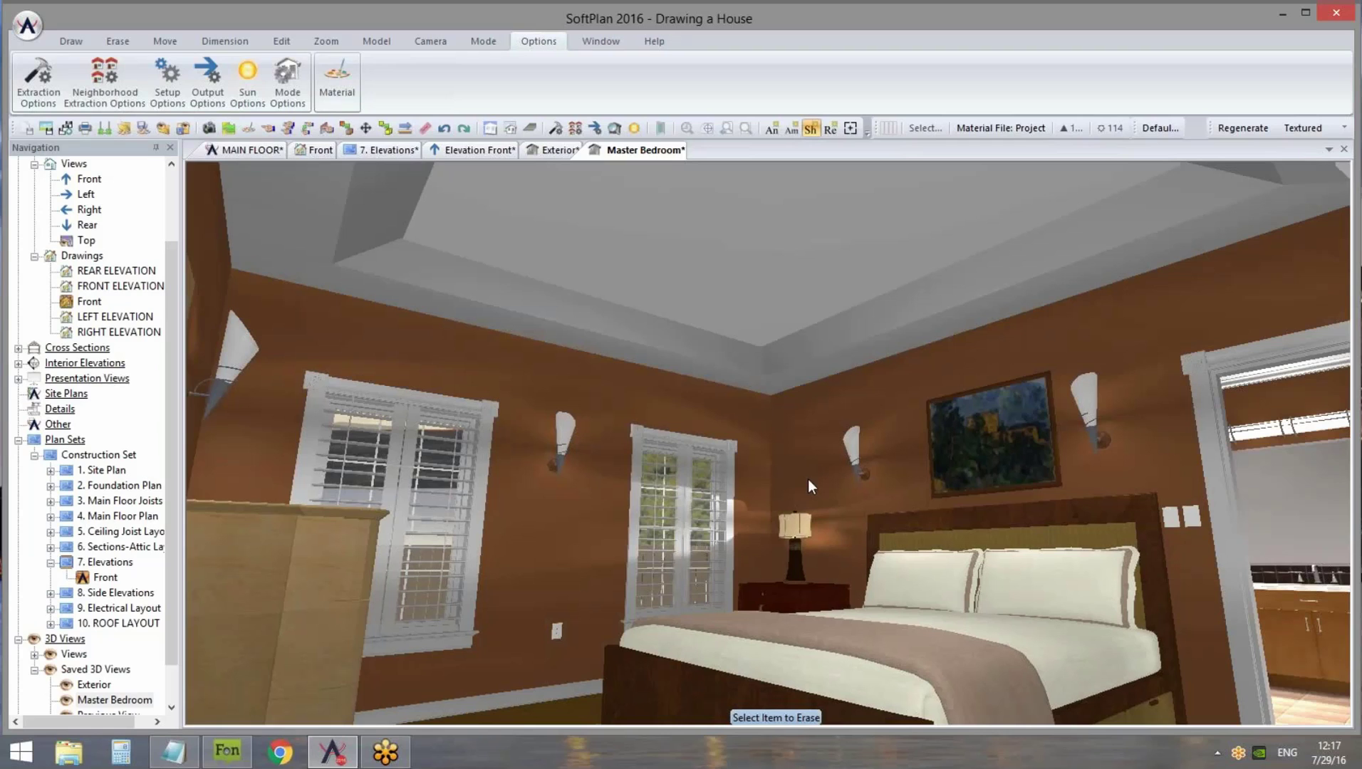
click(252, 150)
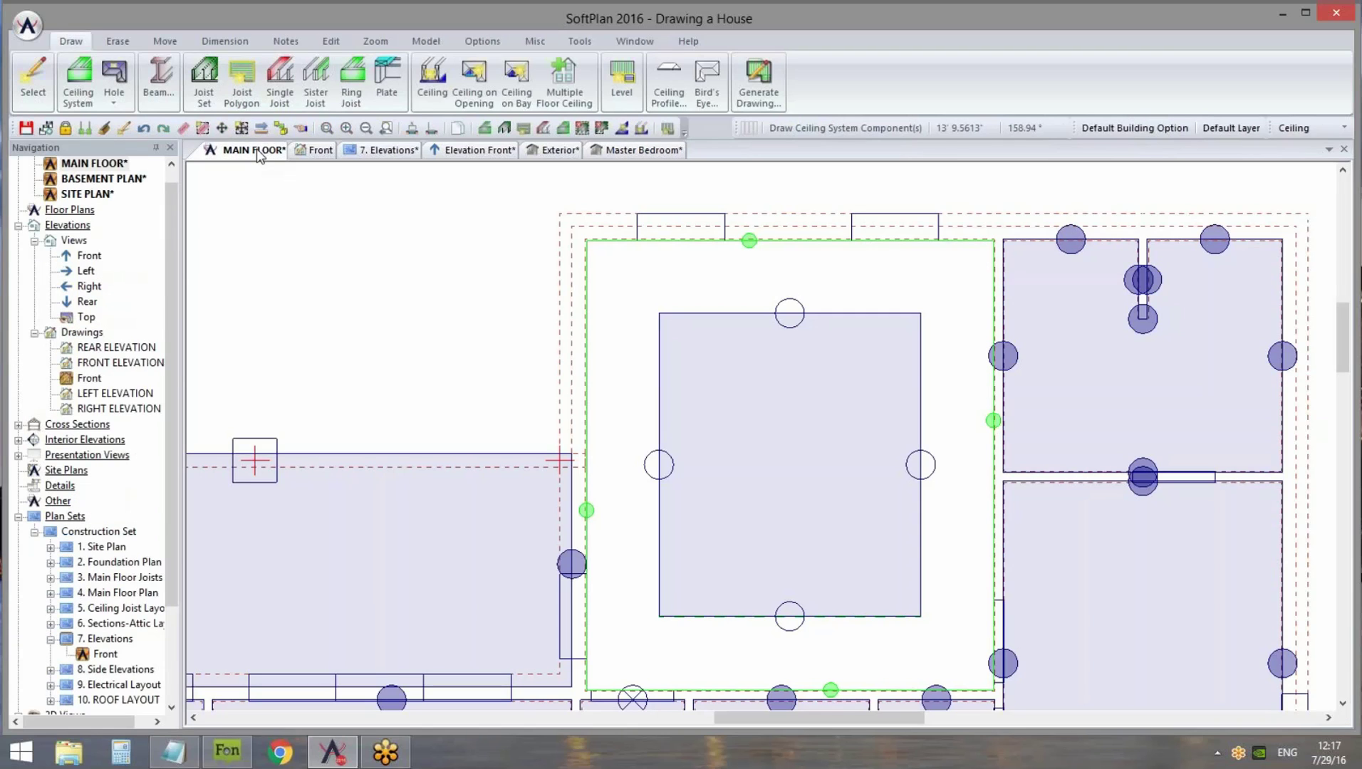
Show the Front elevation view and examine the settings of the left gable's brick wall
click(476, 151)
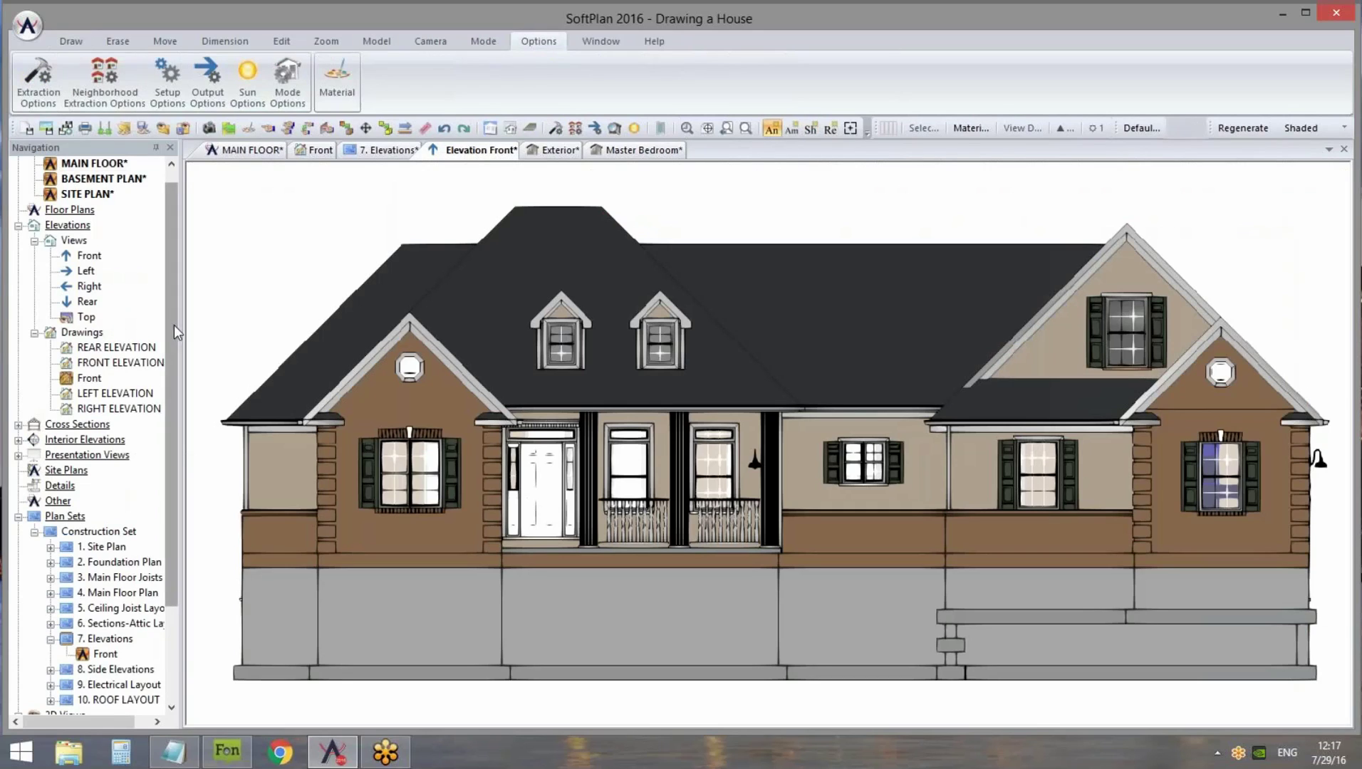
scroll(97, 279, up, 1)
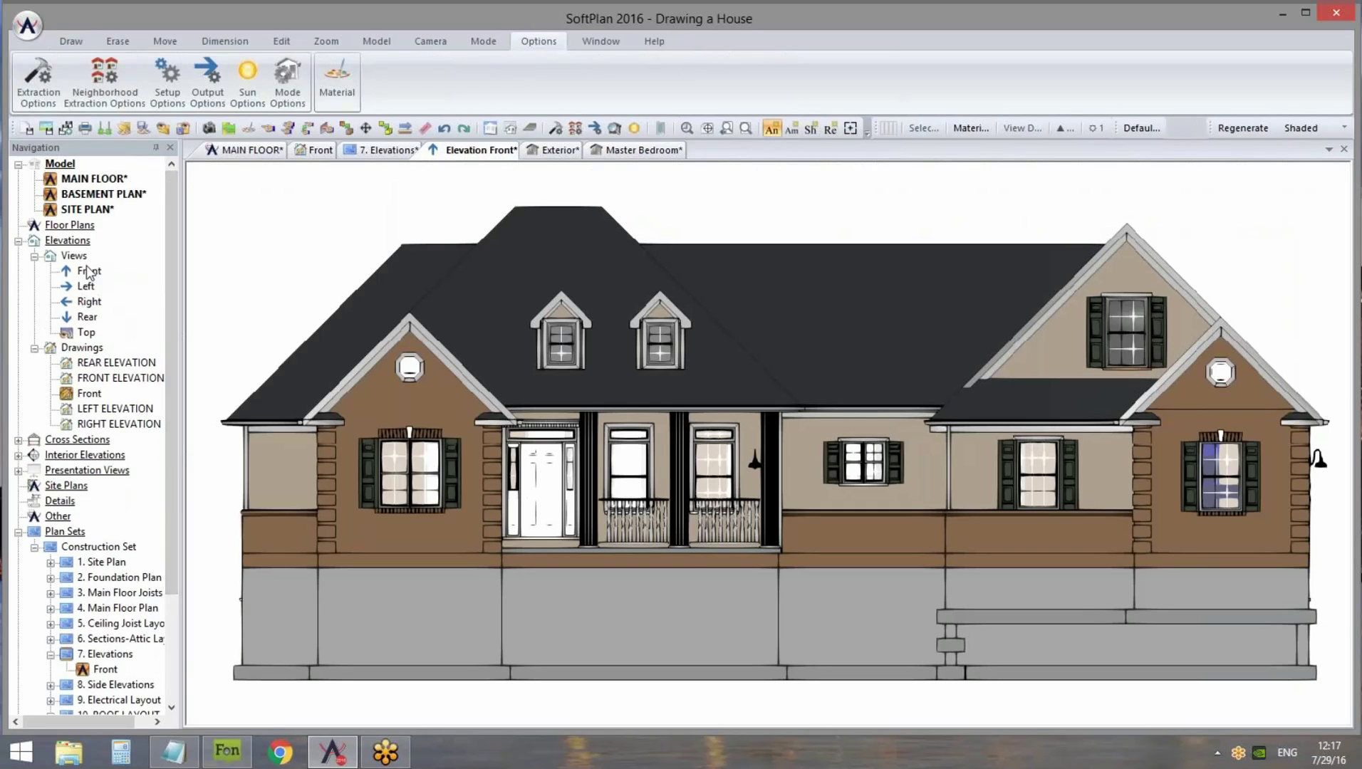
click(90, 272)
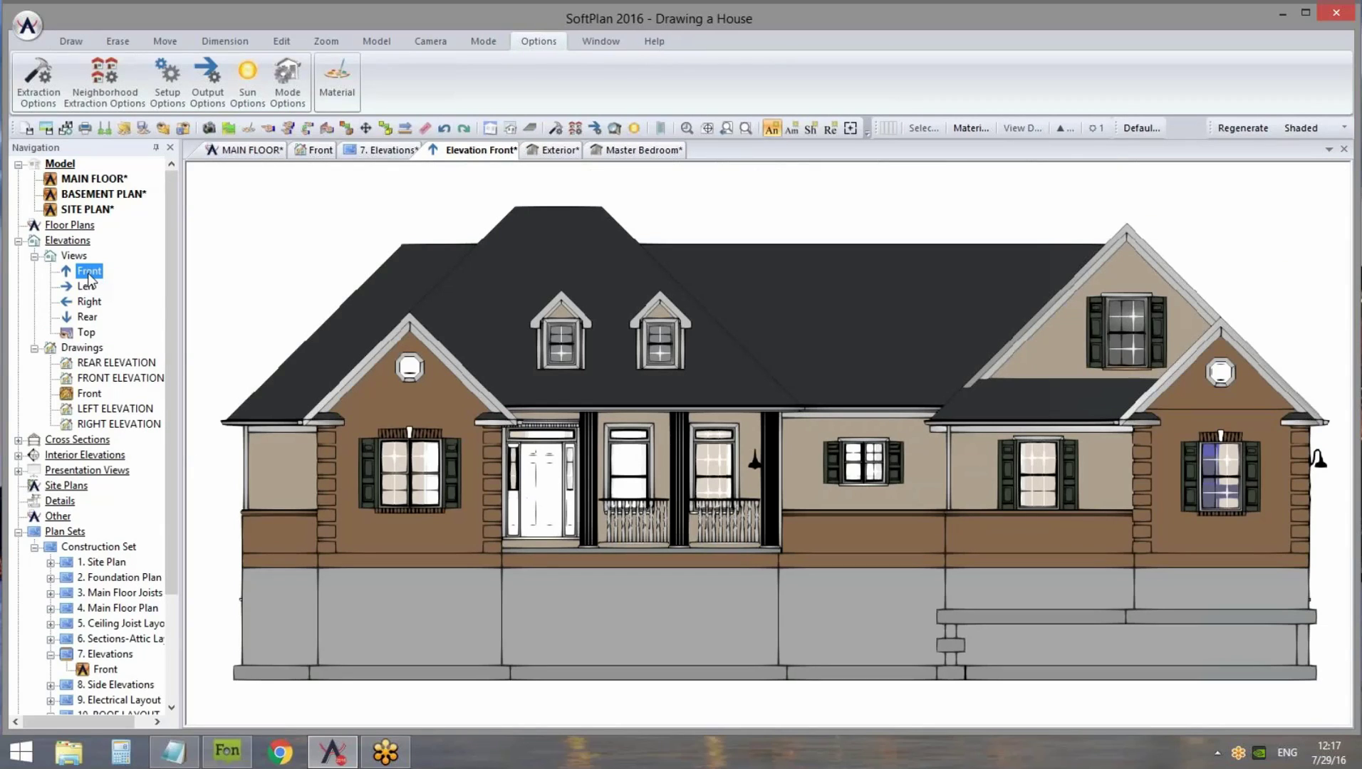
right_click(436, 407)
click(483, 447)
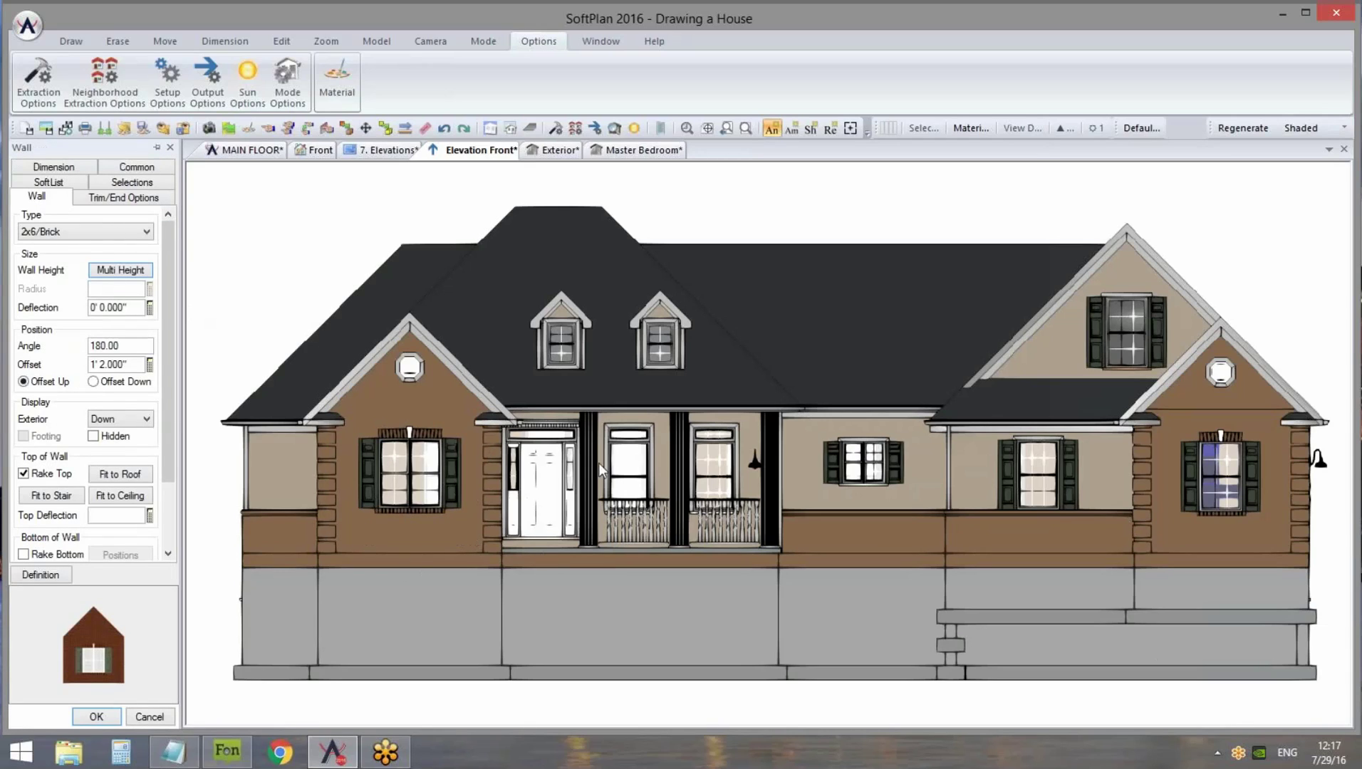
click(151, 717)
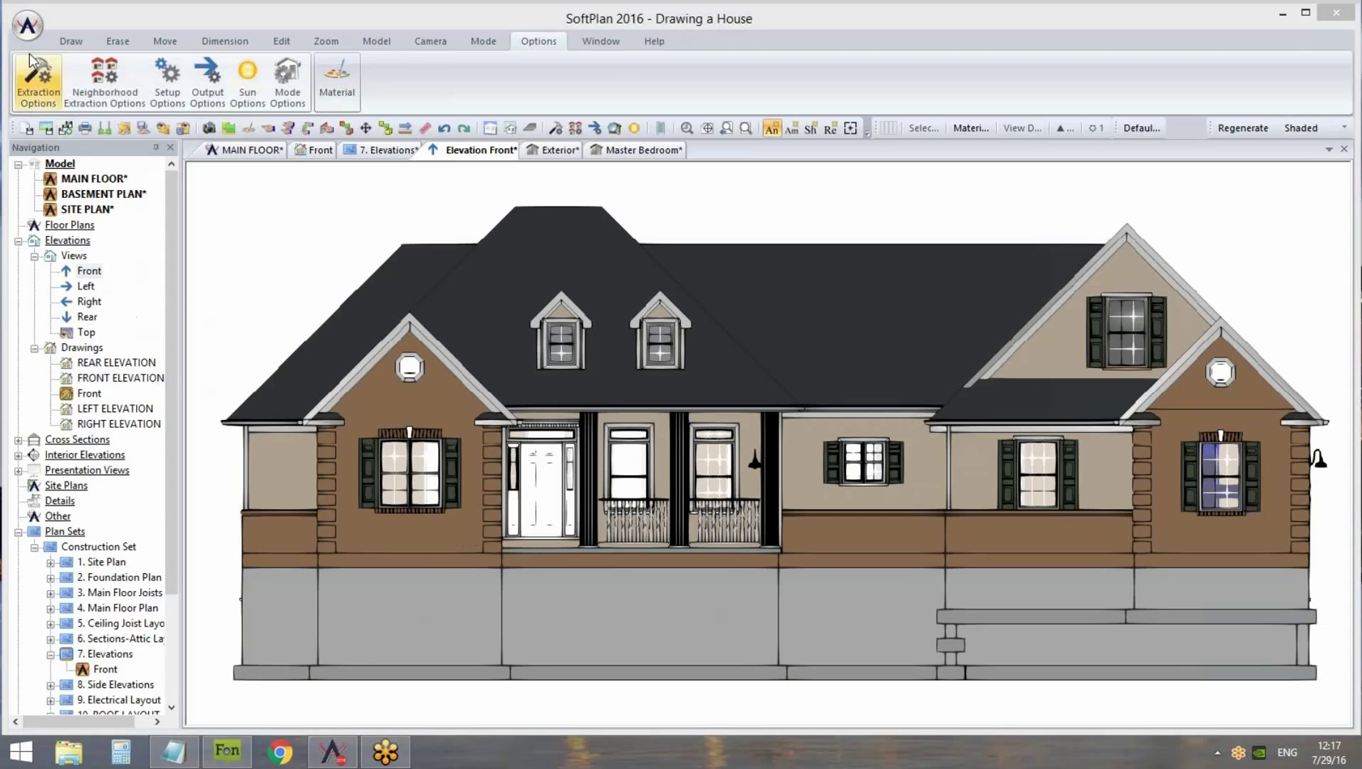
Examine the Save As choices for storing the Front elevation view as a SoftPlan drawing or an image
click(28, 25)
mouse_move(79, 218)
mouse_move(204, 255)
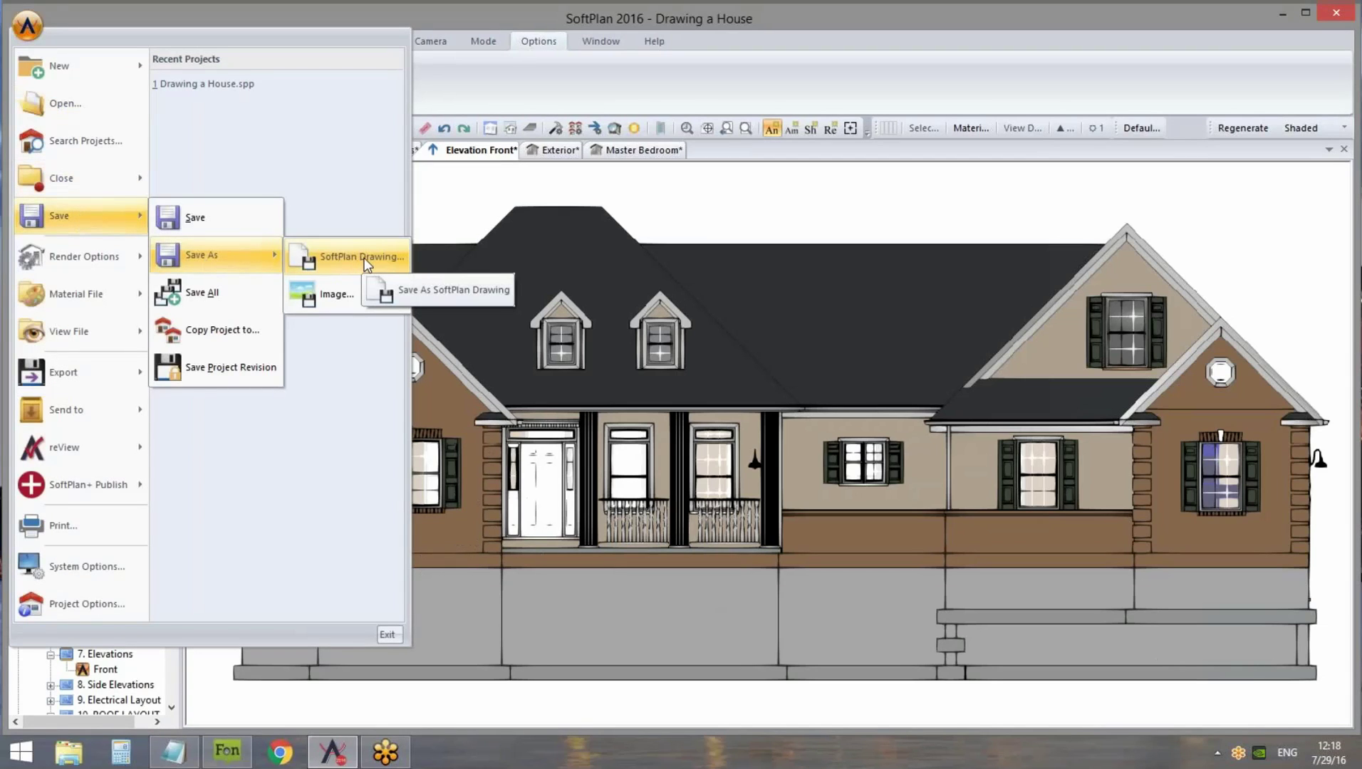
click(563, 14)
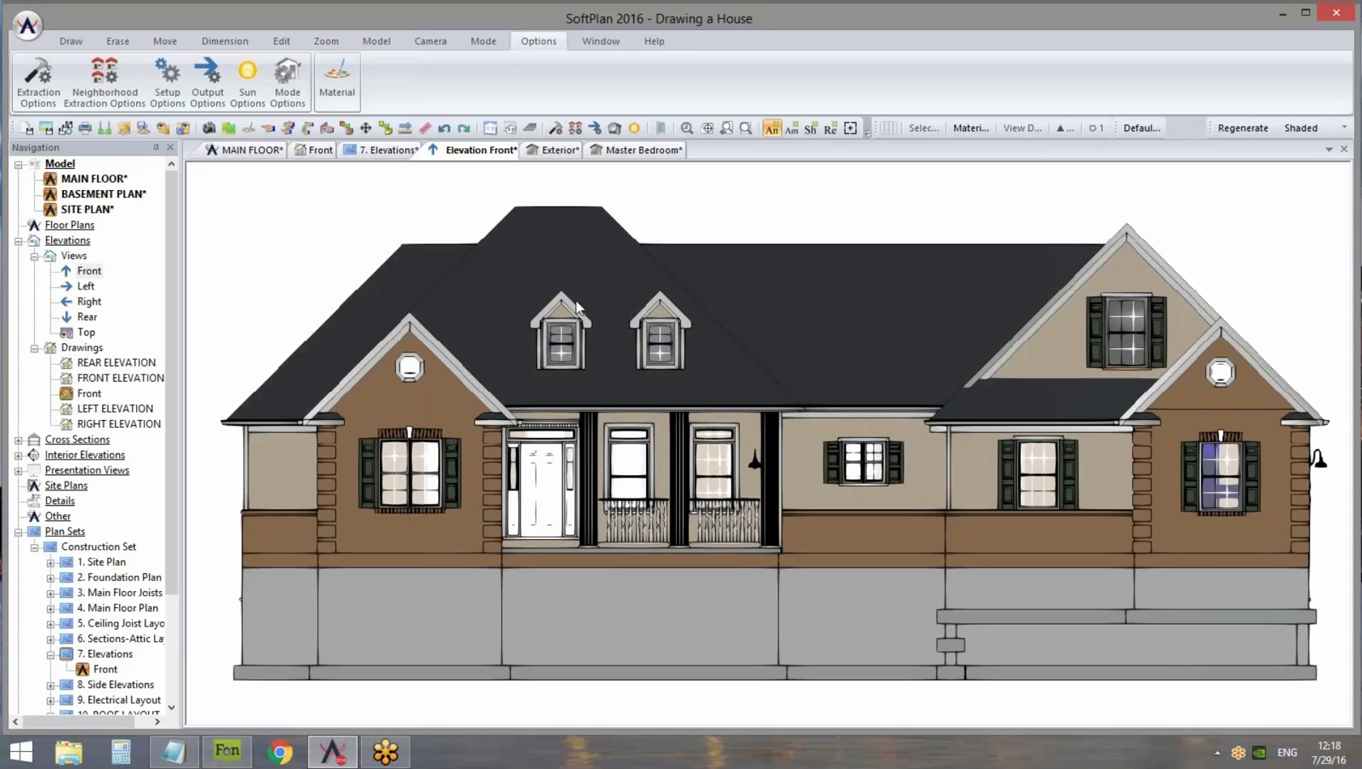
Review the list of saved elevation drawings in the project, and return to the main floor plan
click(97, 365)
click(95, 377)
click(110, 410)
click(114, 424)
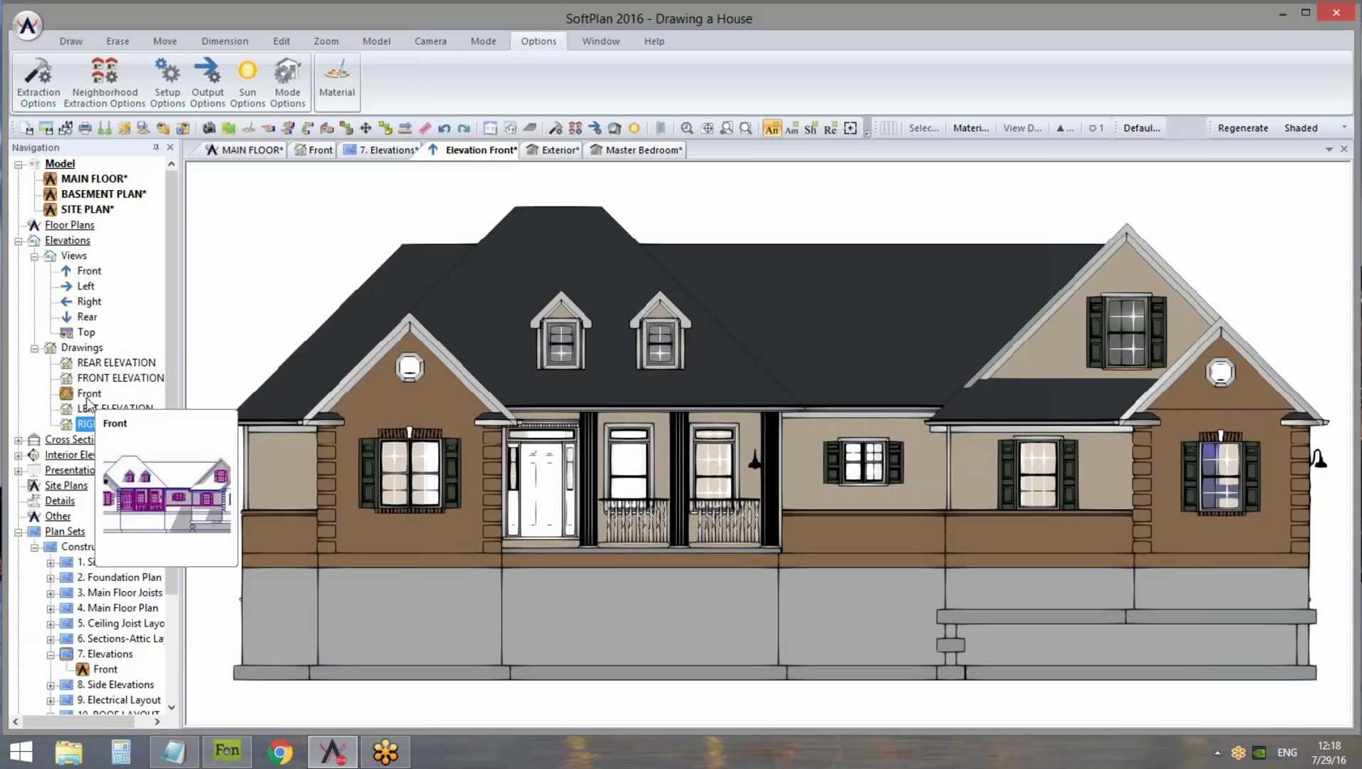
click(67, 241)
click(81, 347)
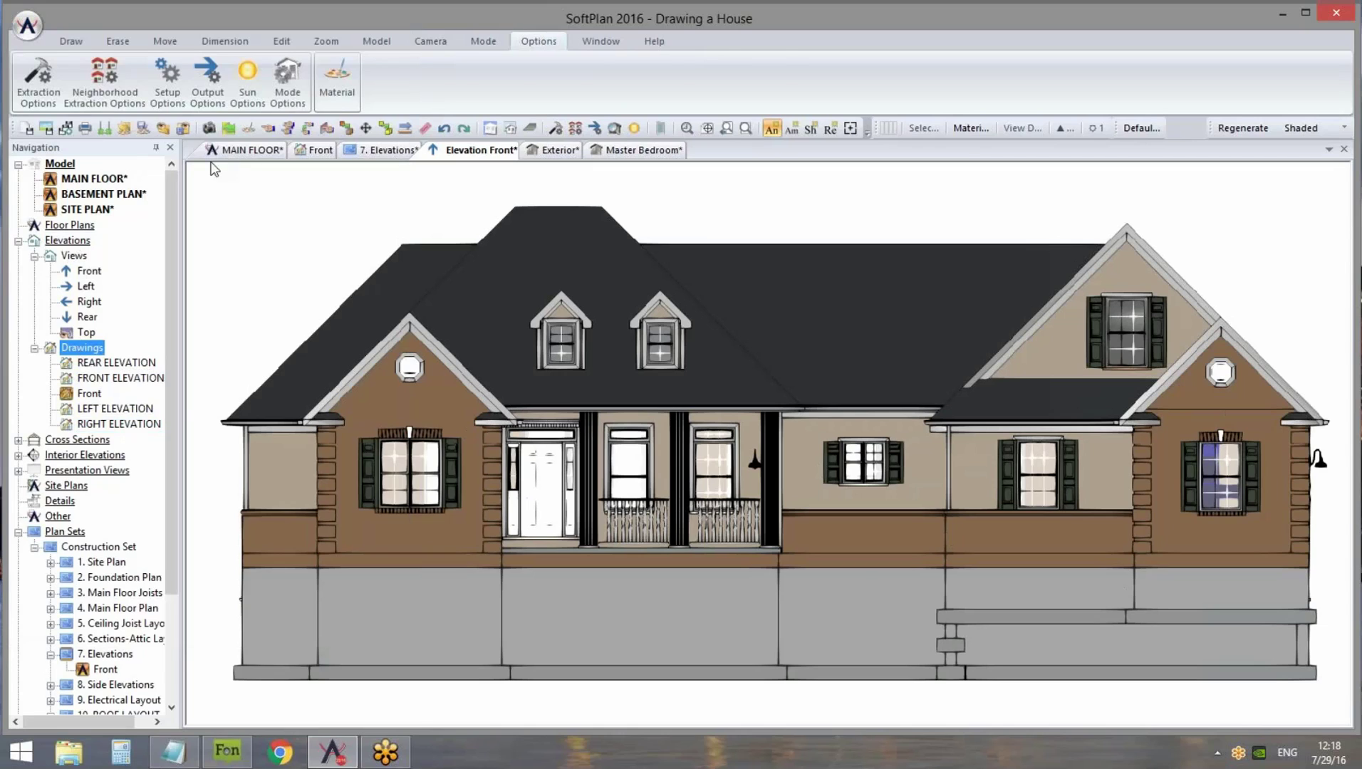
click(251, 151)
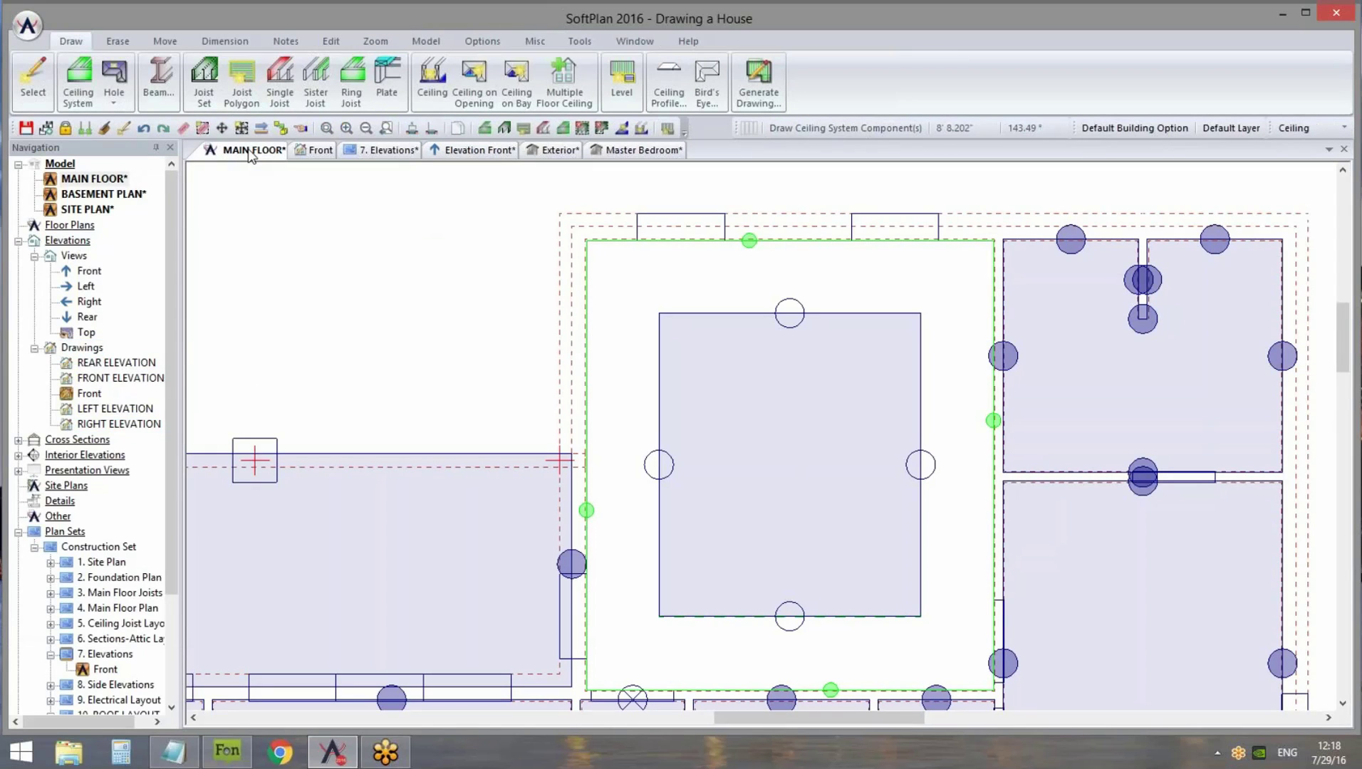
Switch the main floor plan from ceiling to Drawing mode and shift the program window aside to reveal the desktop files
click(1313, 128)
click(1304, 167)
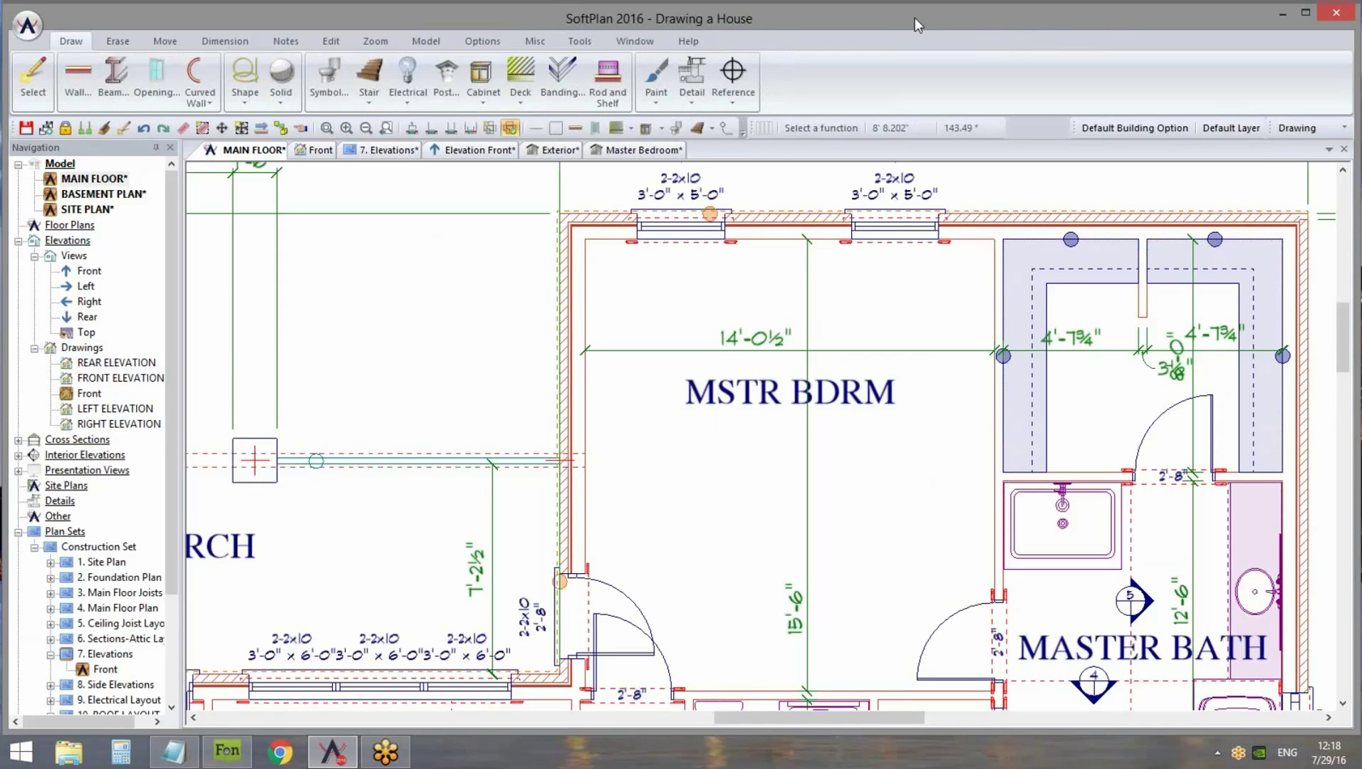
drag(875, 18, 968, 17)
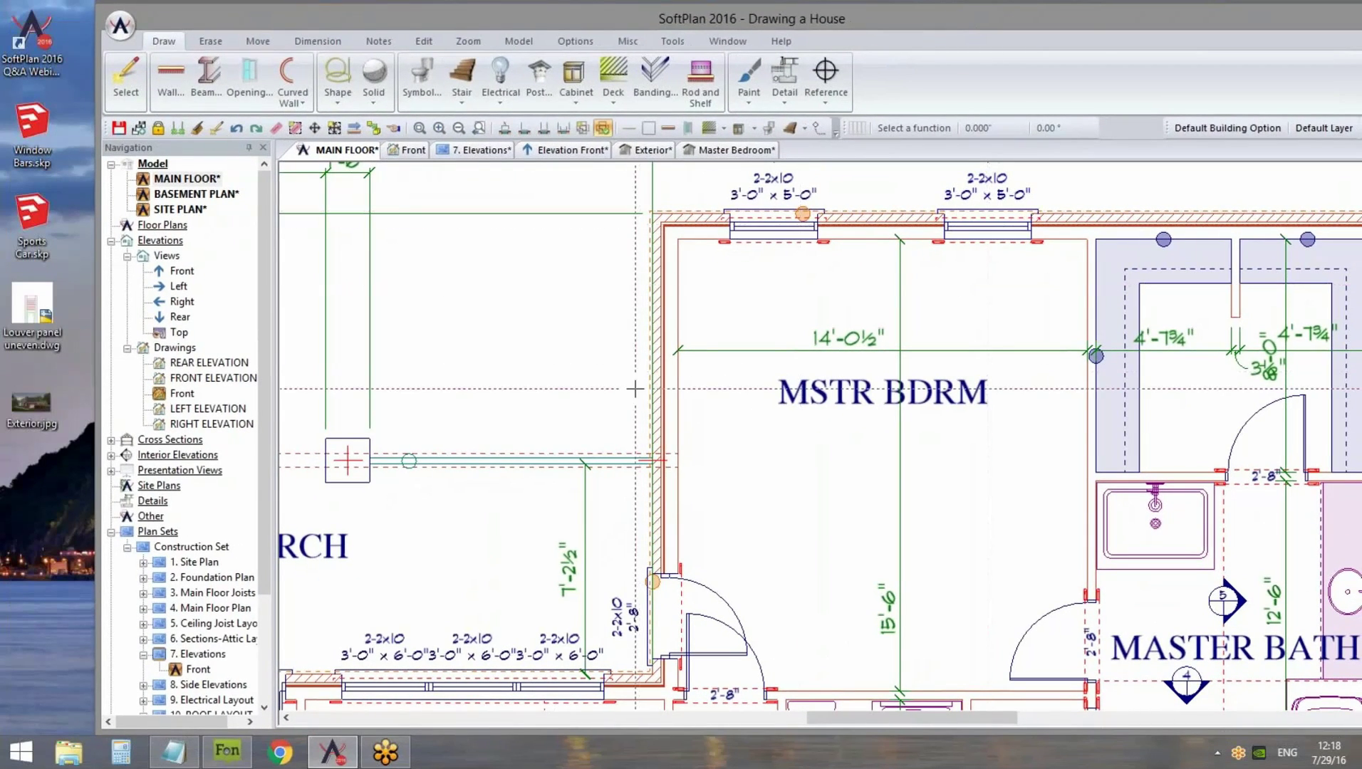
Examine the sports car, the shutter symbol, and the notes on the shutter file location and importing SKP, 3DS and DWG files
scroll(772, 449, down, 5)
middle_drag(876, 463, 658, 197)
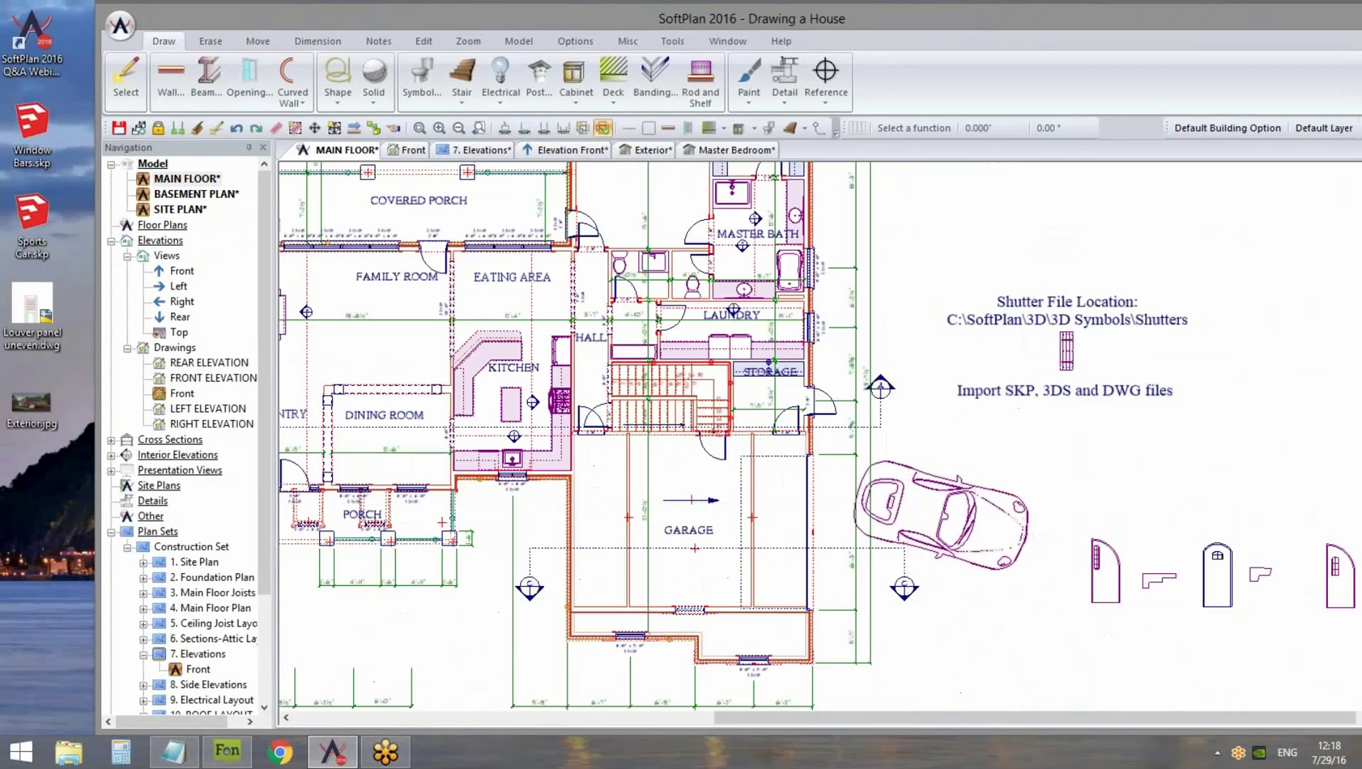
middle_drag(948, 525, 845, 565)
middle_drag(978, 493, 852, 436)
scroll(852, 436, up, 2)
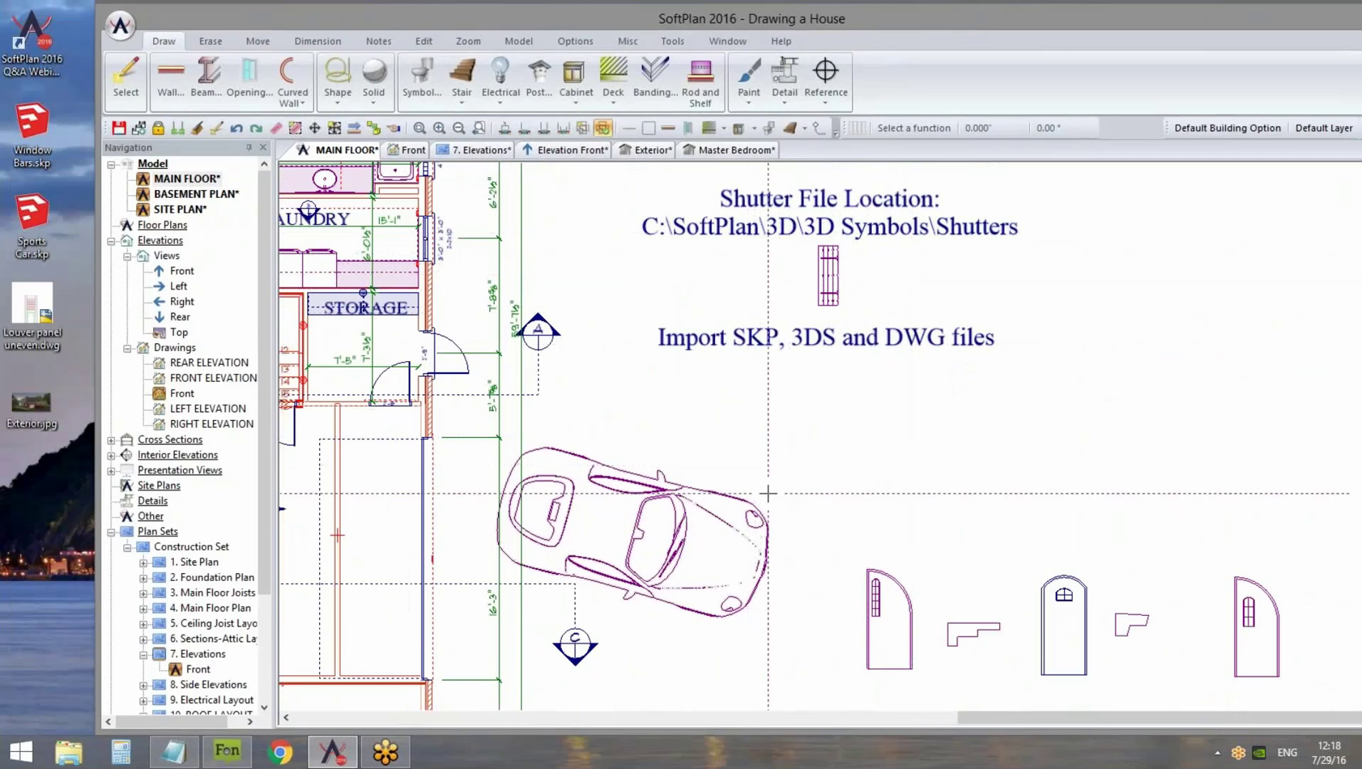
middle_drag(768, 493, 974, 342)
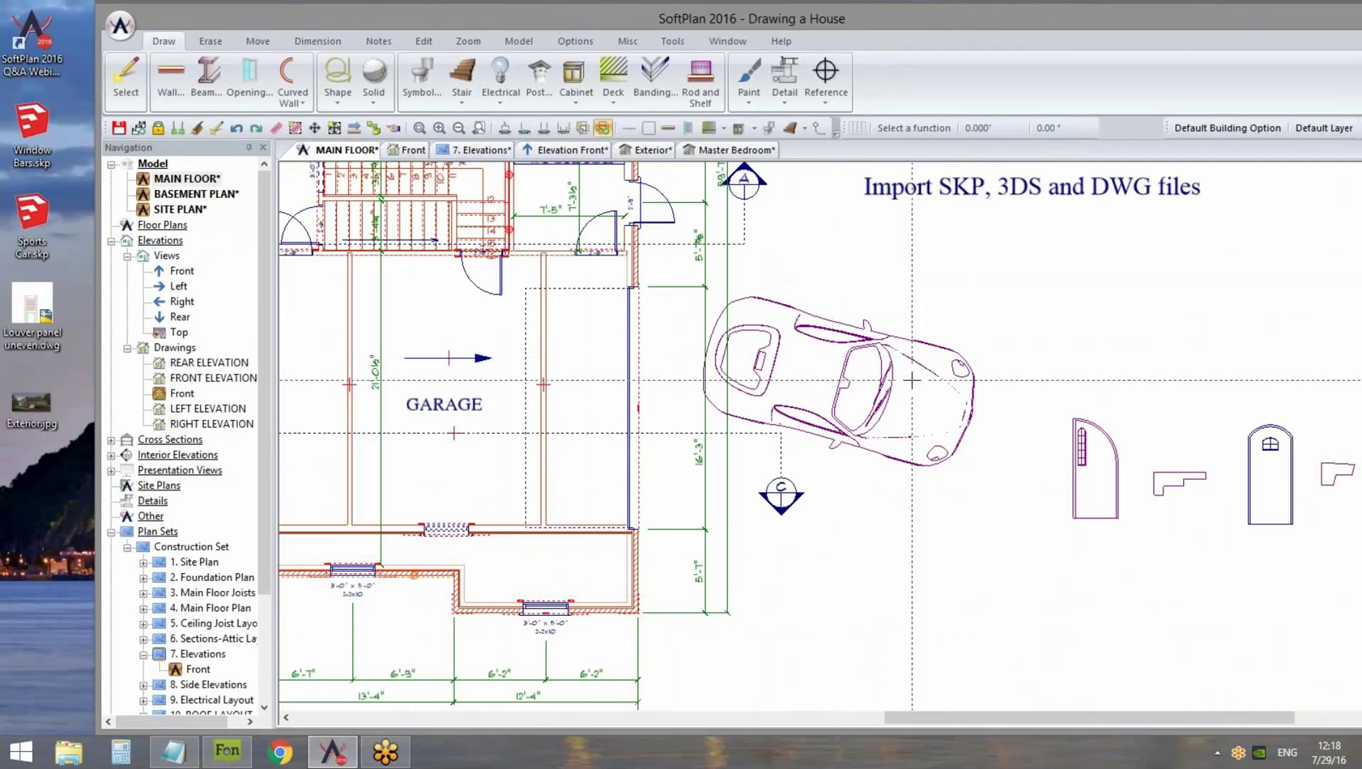
middle_drag(951, 282, 980, 506)
middle_drag(1115, 318, 1044, 421)
scroll(1044, 421, up, 2)
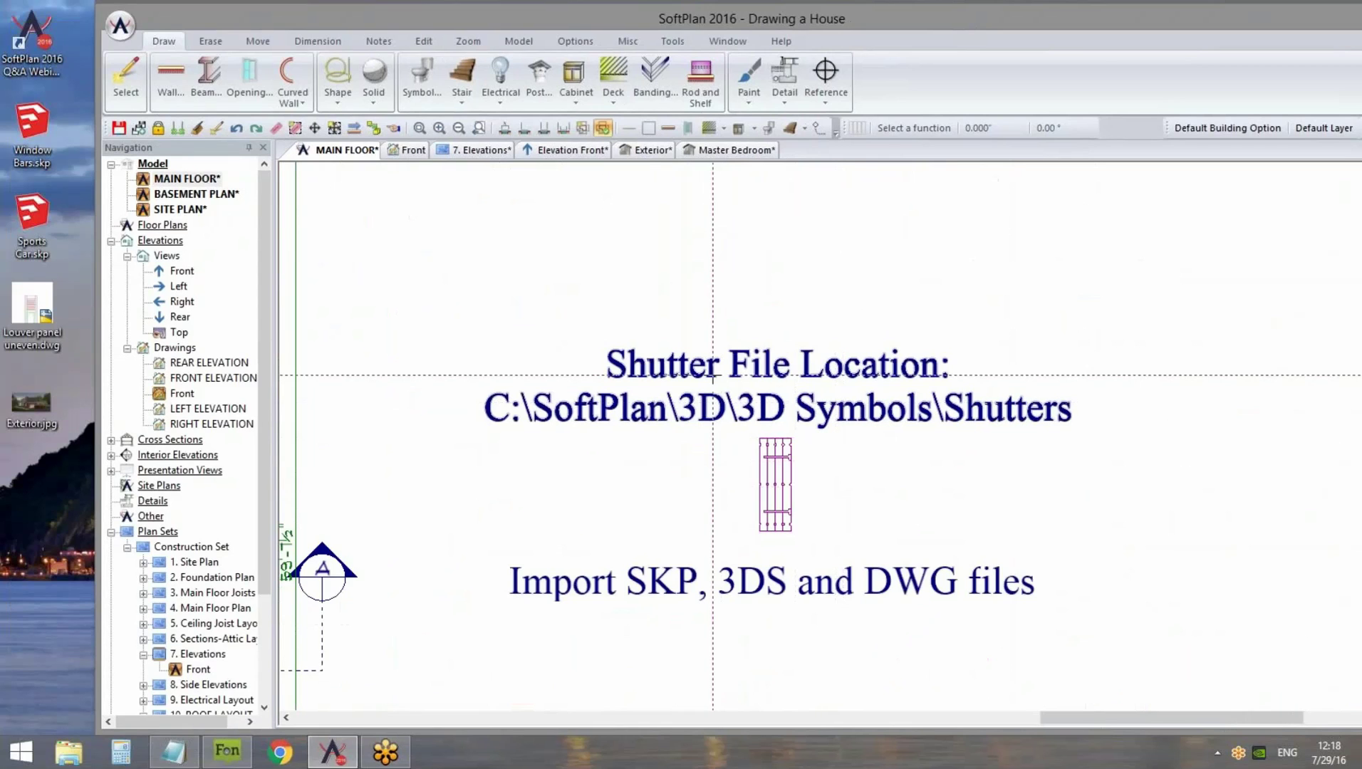
scroll(741, 411, down, 2)
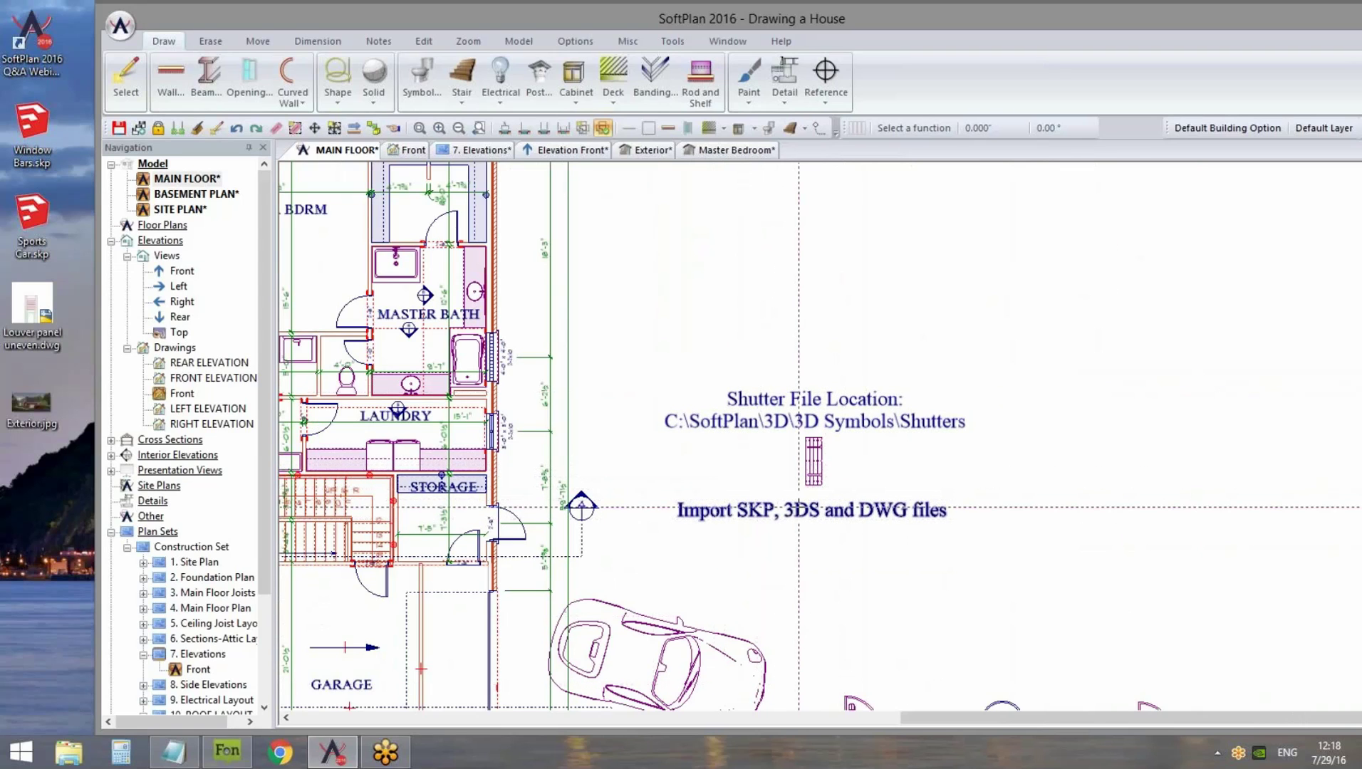
scroll(815, 502, down, 1)
scroll(855, 456, up, 3)
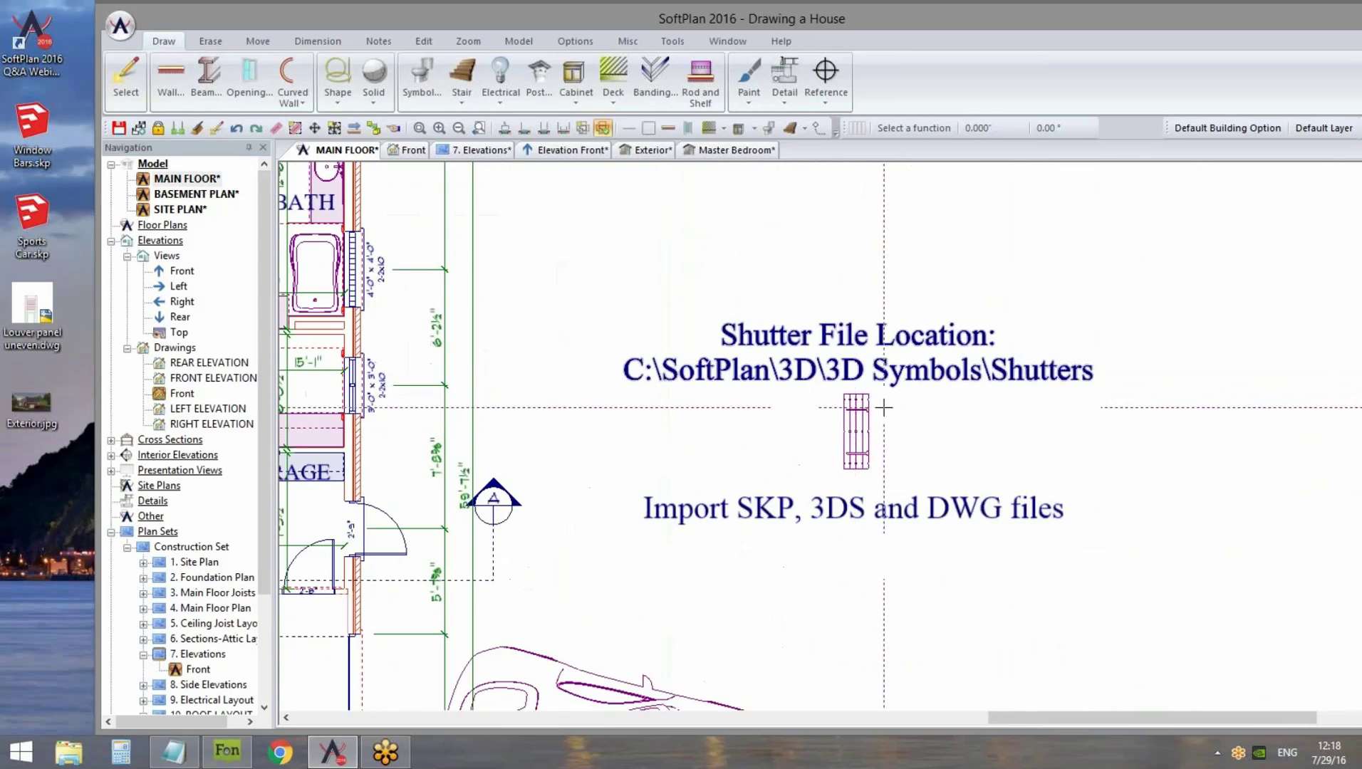
middle_drag(861, 449, 891, 413)
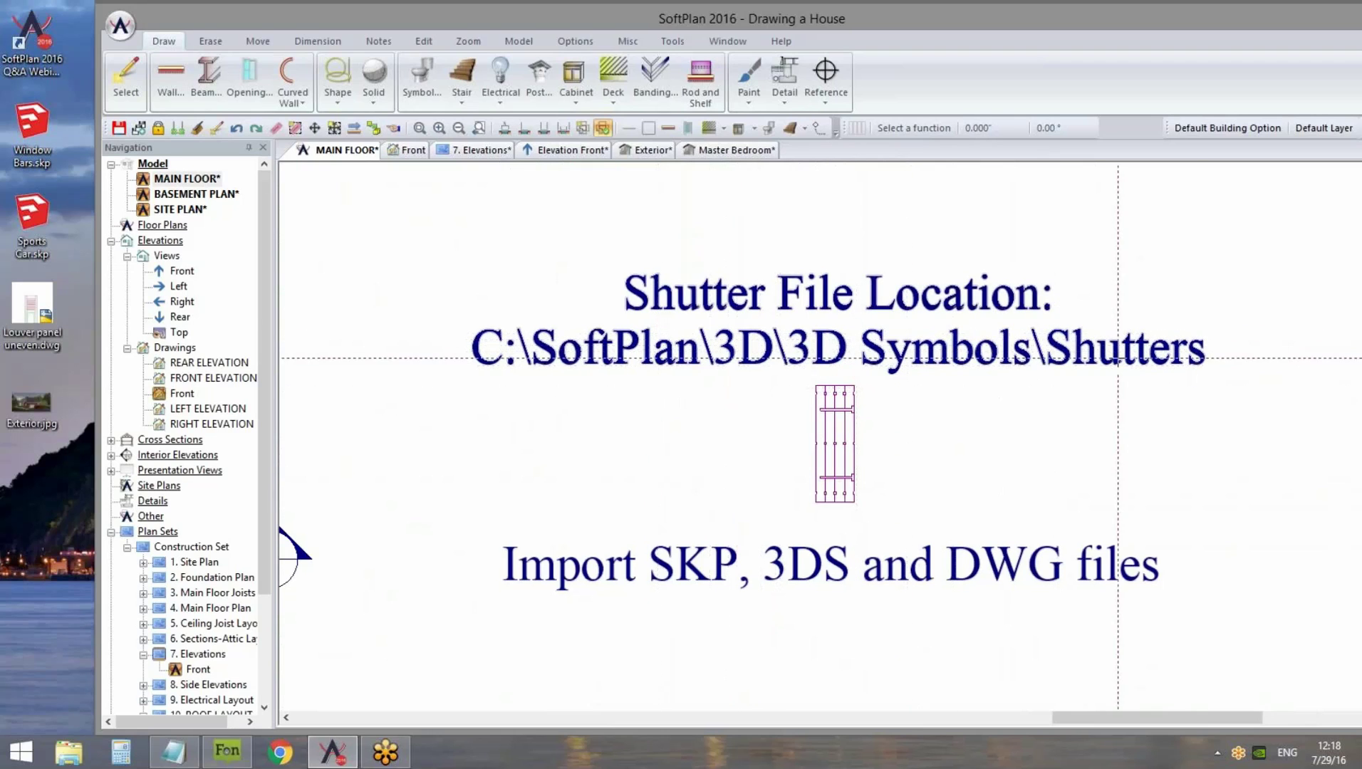
Point out the Louver panel uneven.dwg file on the desktop and look over the shutter notes in the main floor plan again
click(44, 322)
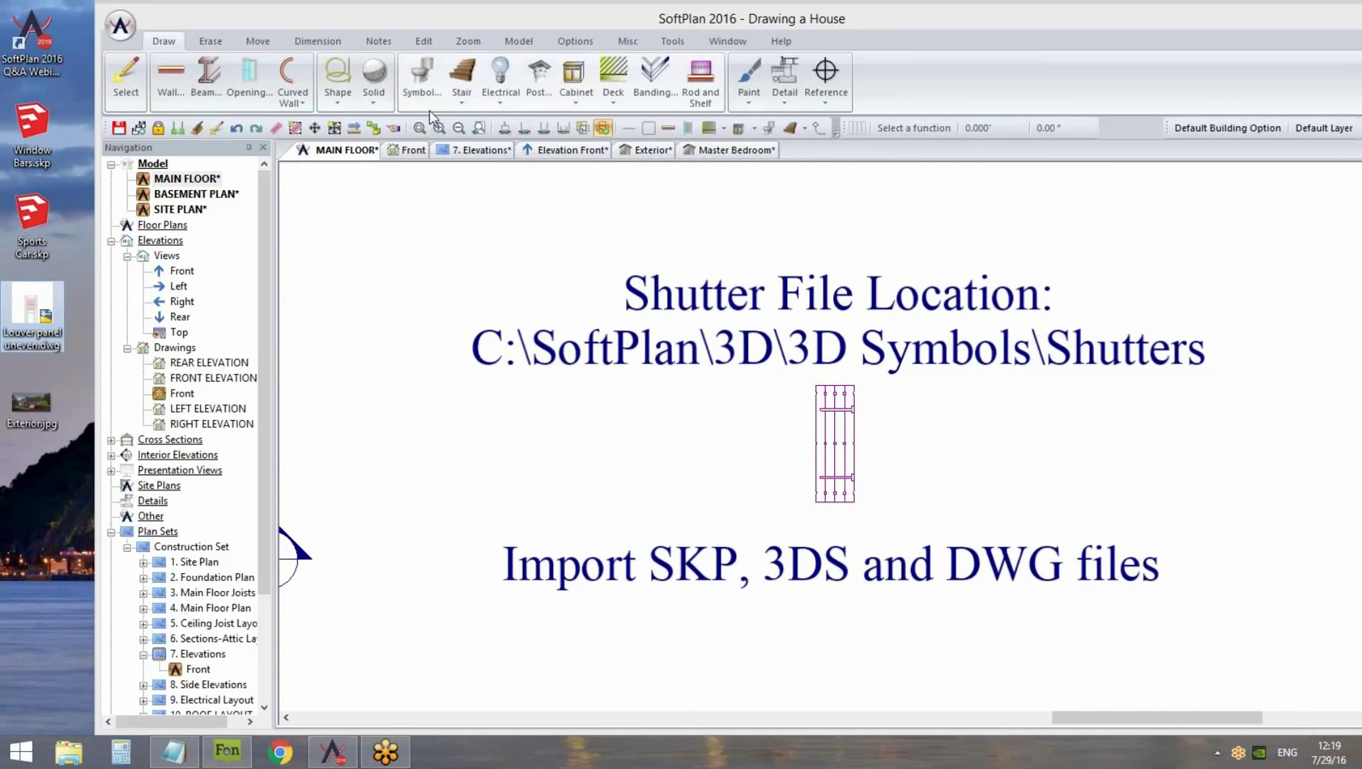
click(641, 453)
scroll(641, 454, down, 5)
mouse_move(641, 454)
middle_down()
mouse_move(764, 416)
mouse_move(956, 213)
middle_up()
scroll(956, 213, up, 1)
mouse_move(1220, 168)
middle_down()
mouse_move(967, 439)
mouse_move(849, 449)
middle_up()
scroll(851, 444, up, 3)
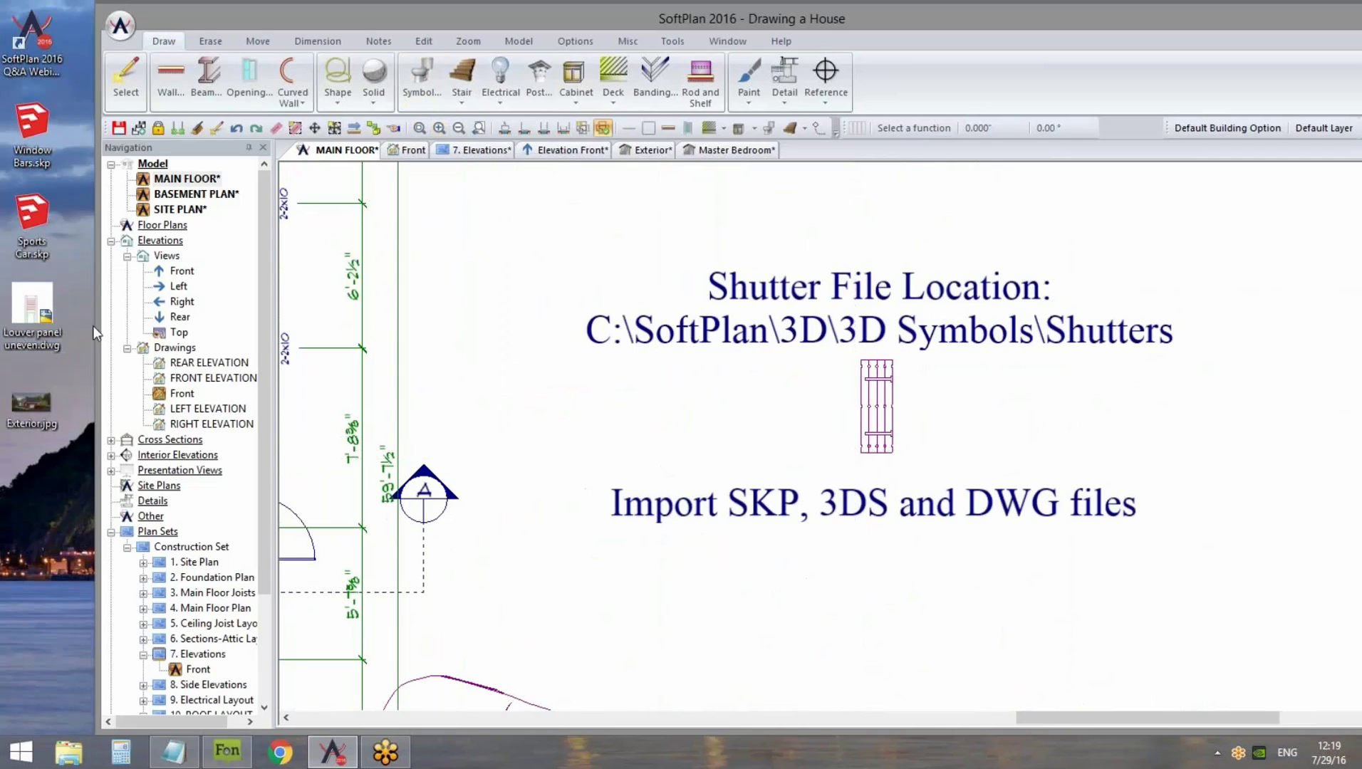
click(120, 27)
mouse_move(226, 561)
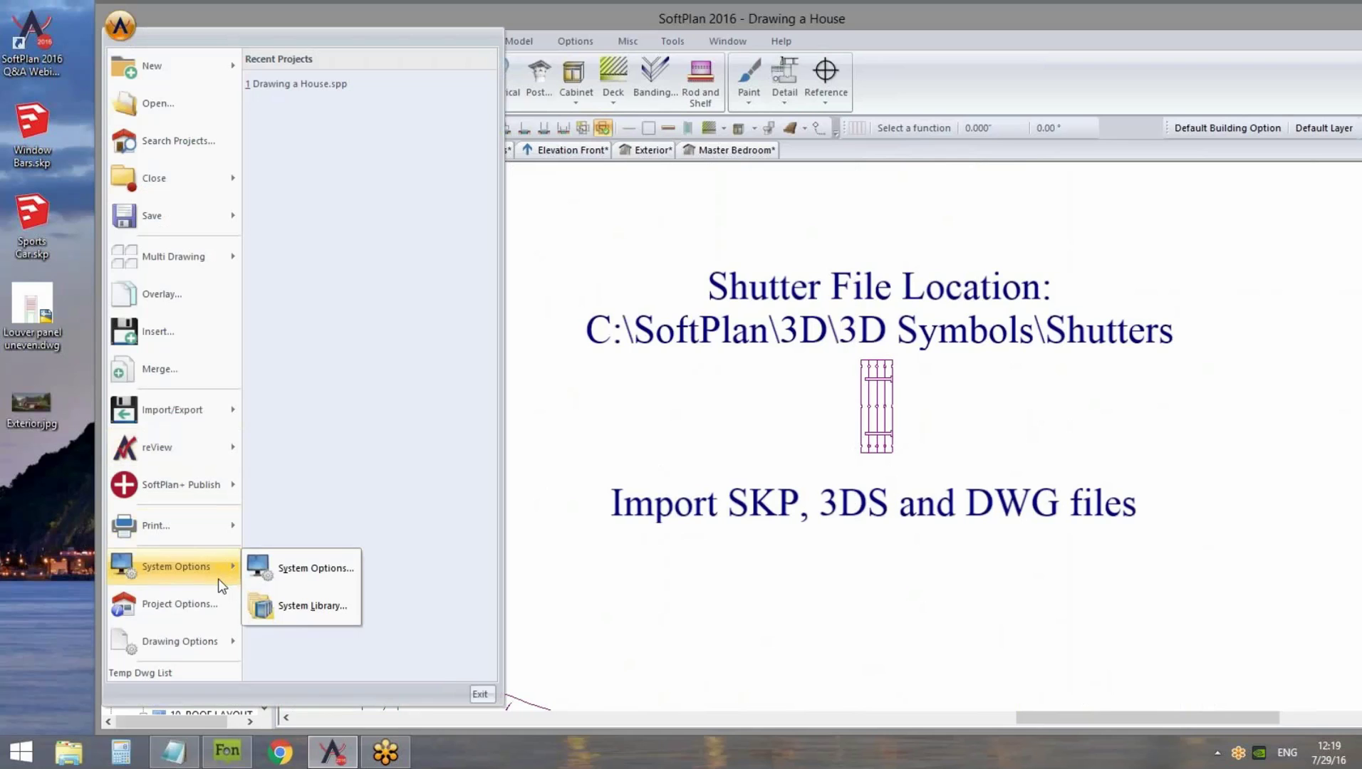
click(45, 343)
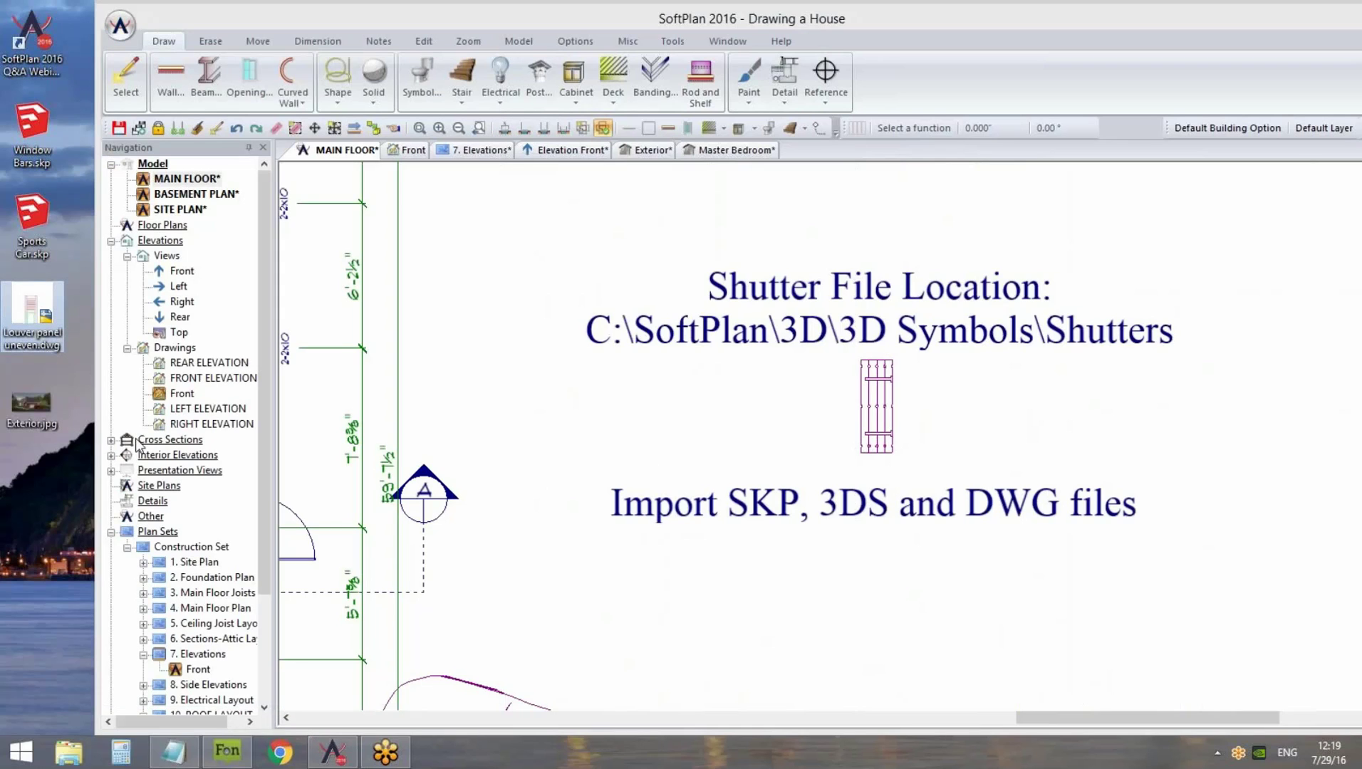
click(119, 27)
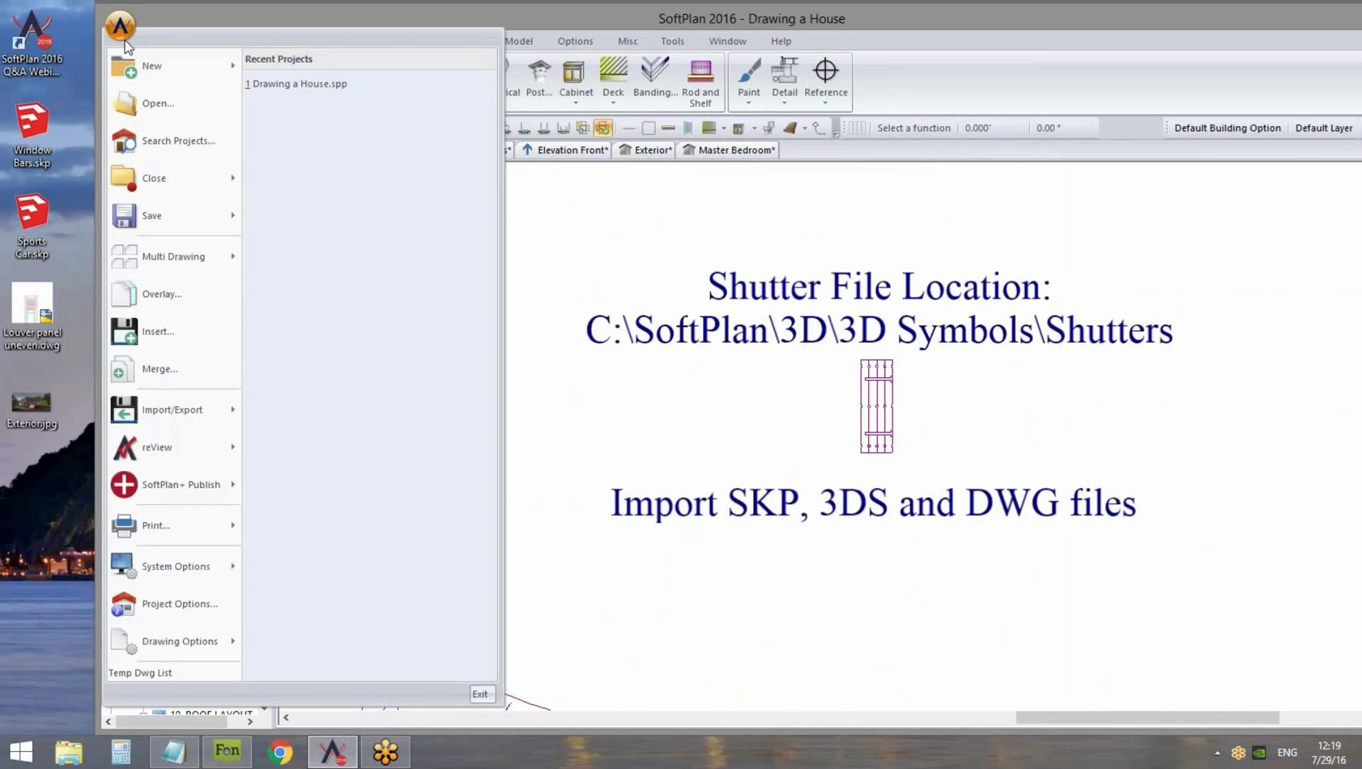
Move the program window back fully onto the screen and open the System Library configuration
drag(583, 18, 487, 15)
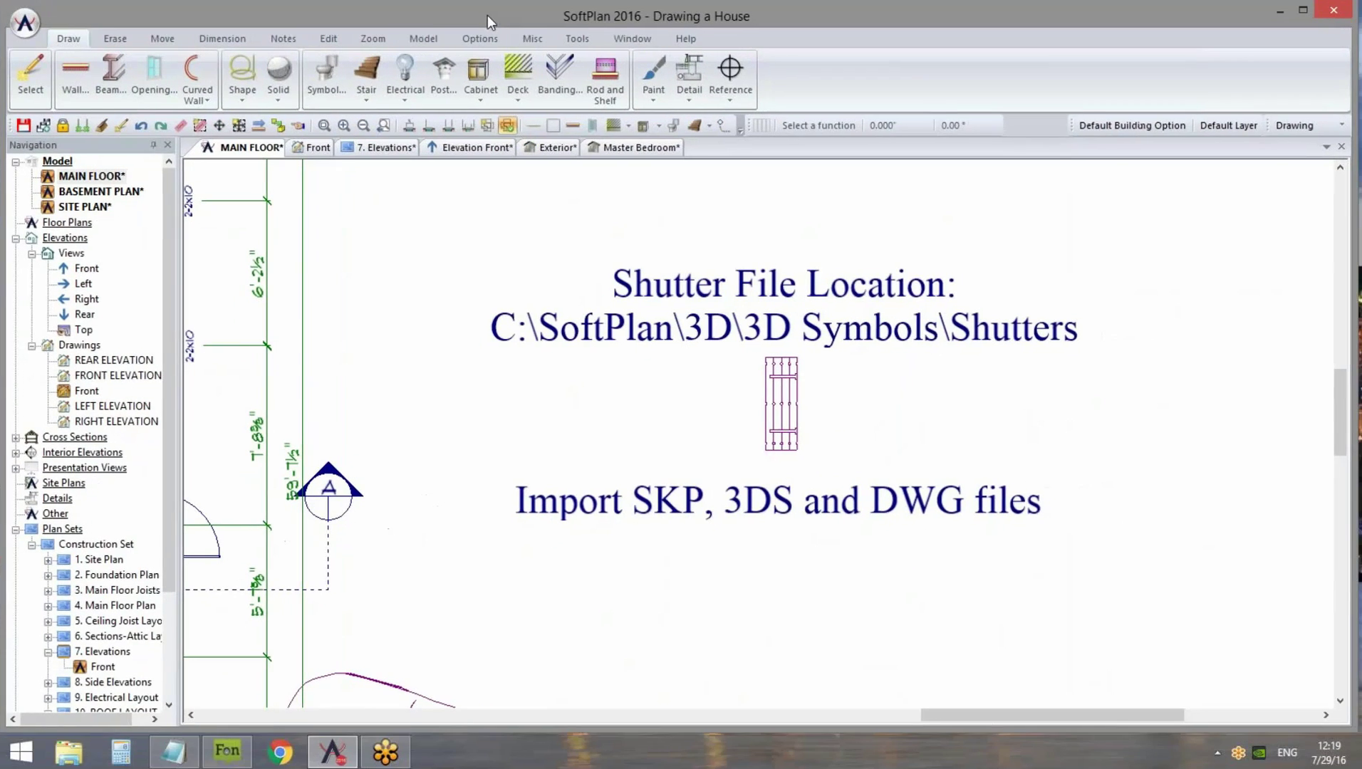
click(25, 26)
mouse_move(100, 566)
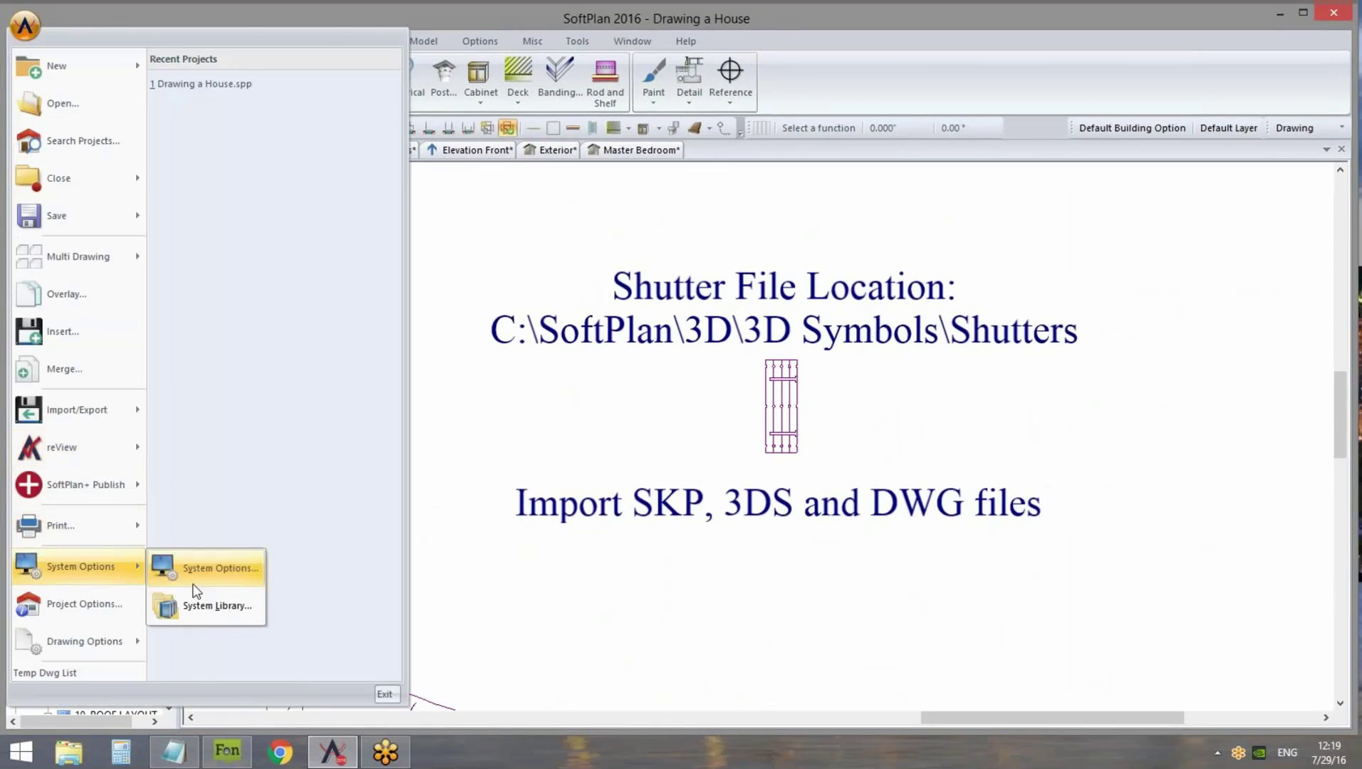
click(203, 570)
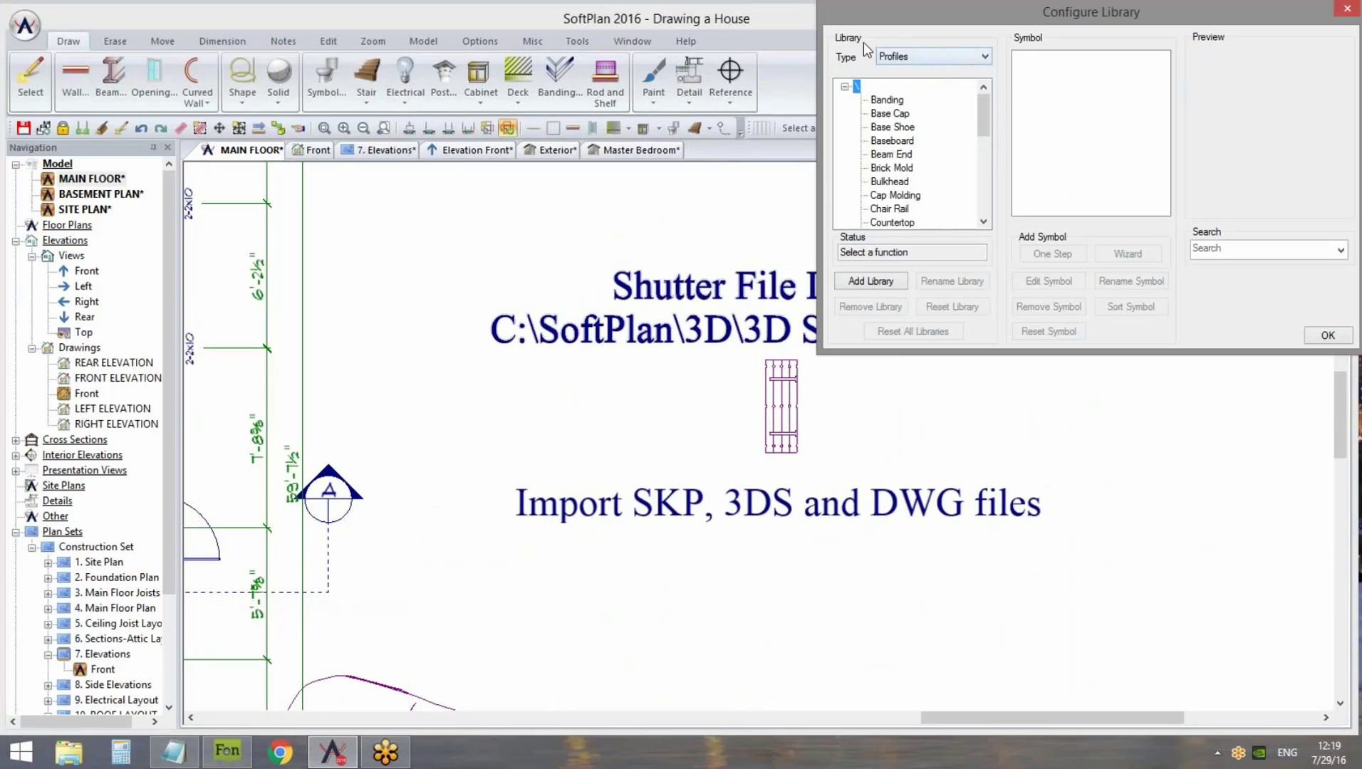
Set the library type to Symbols and select the Custom library
click(901, 59)
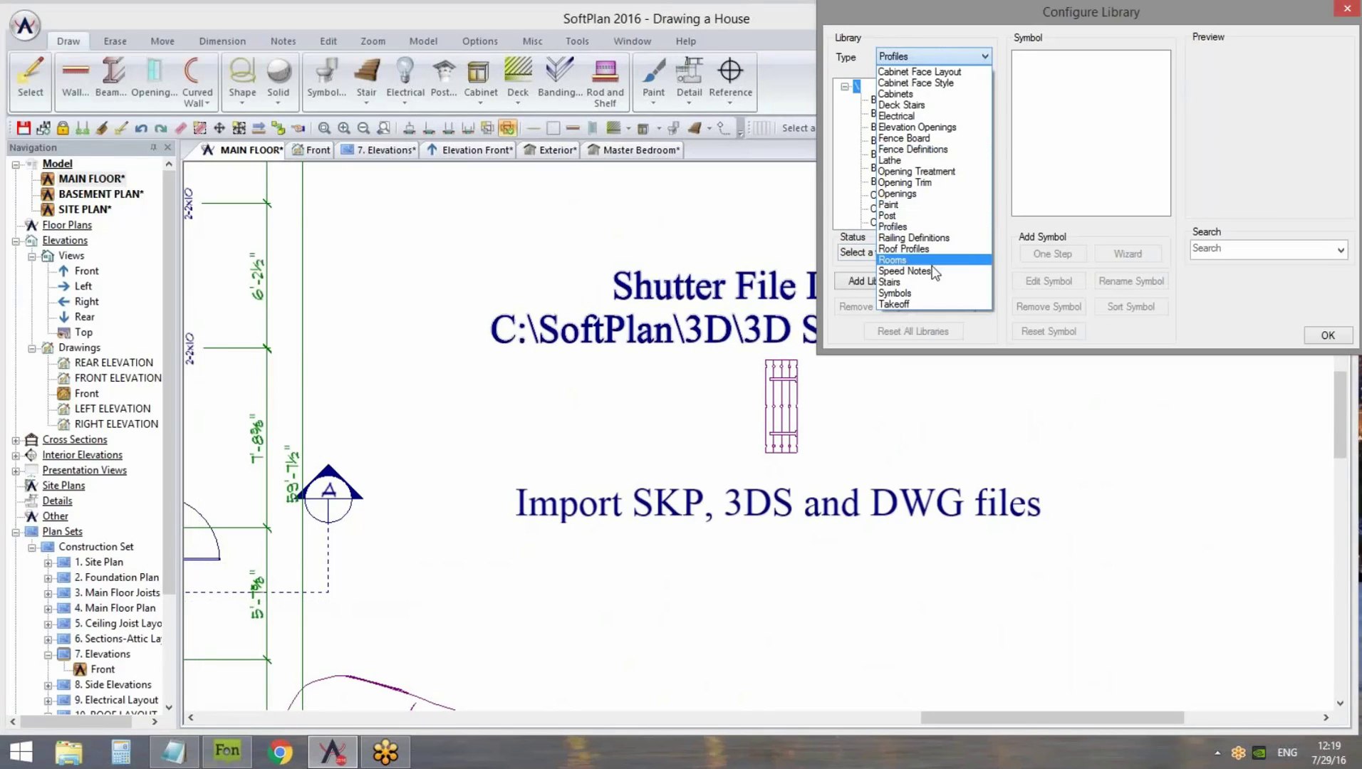
click(932, 293)
scroll(972, 125, down, 1)
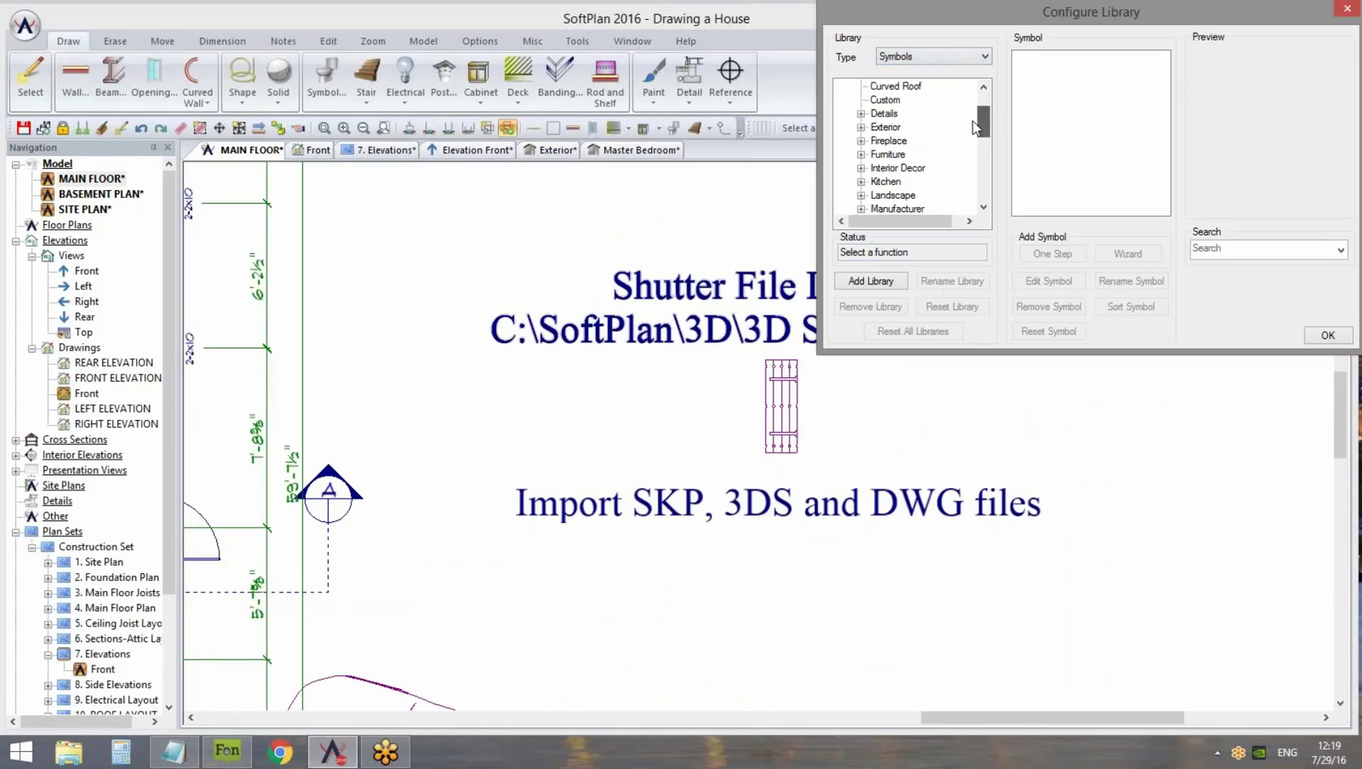
click(886, 104)
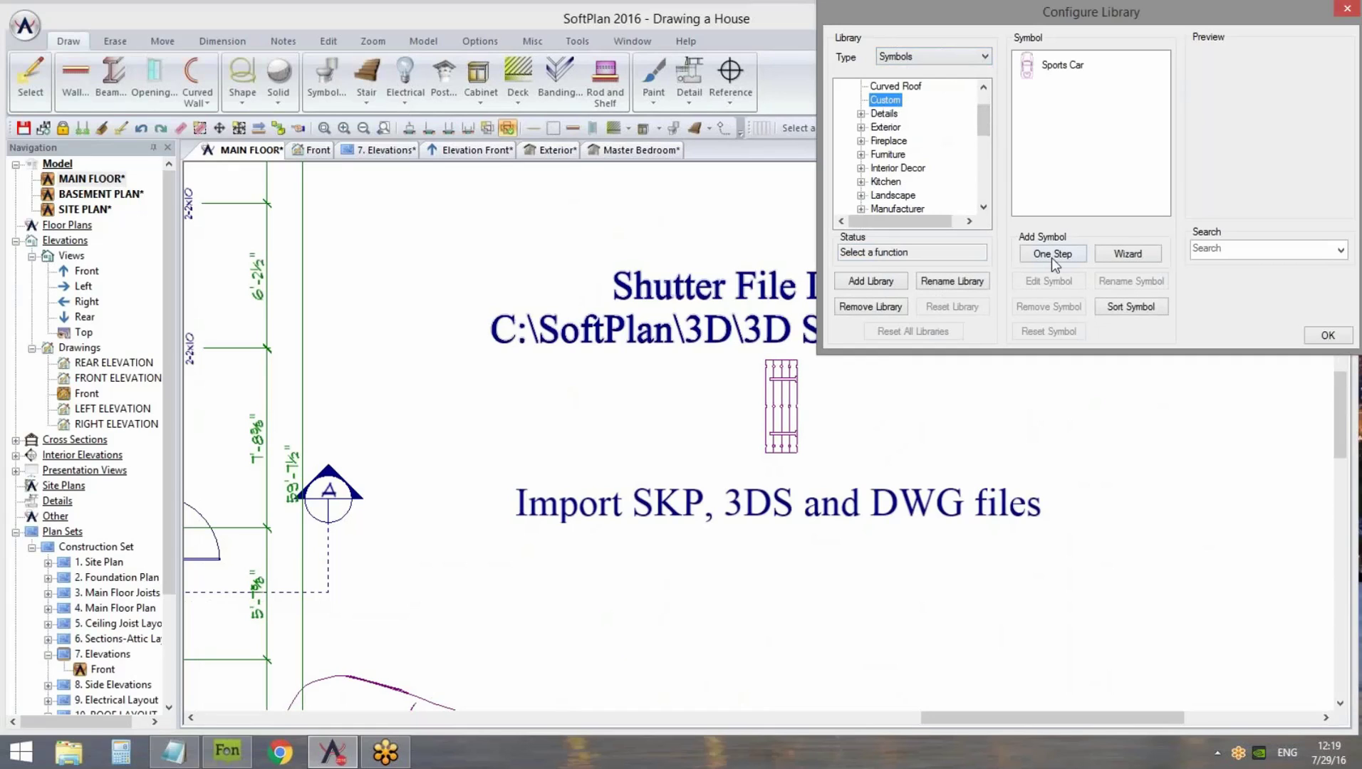
Start the wizard for adding a symbol to the Custom library and name the symbol Custom Shutter
click(1142, 255)
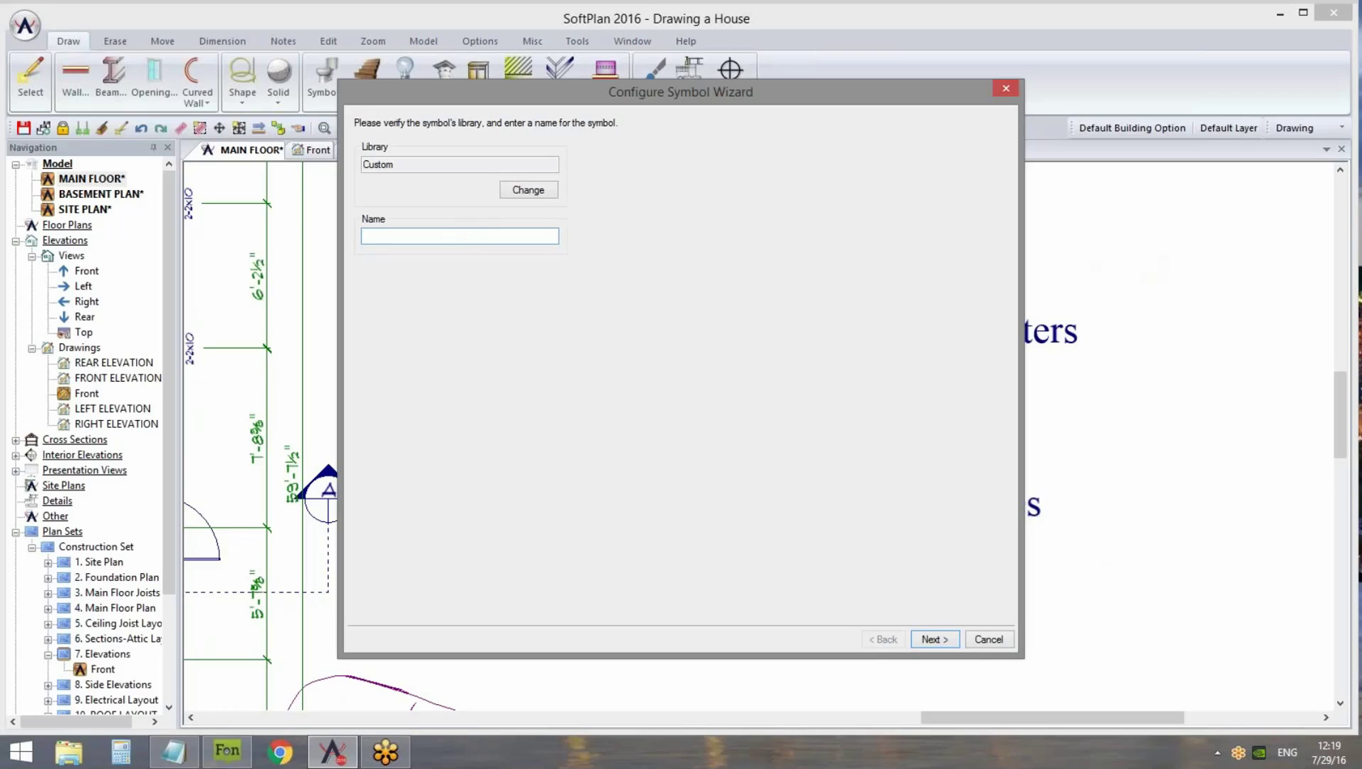
text(Custom Shutter)
drag(442, 89, 467, 112)
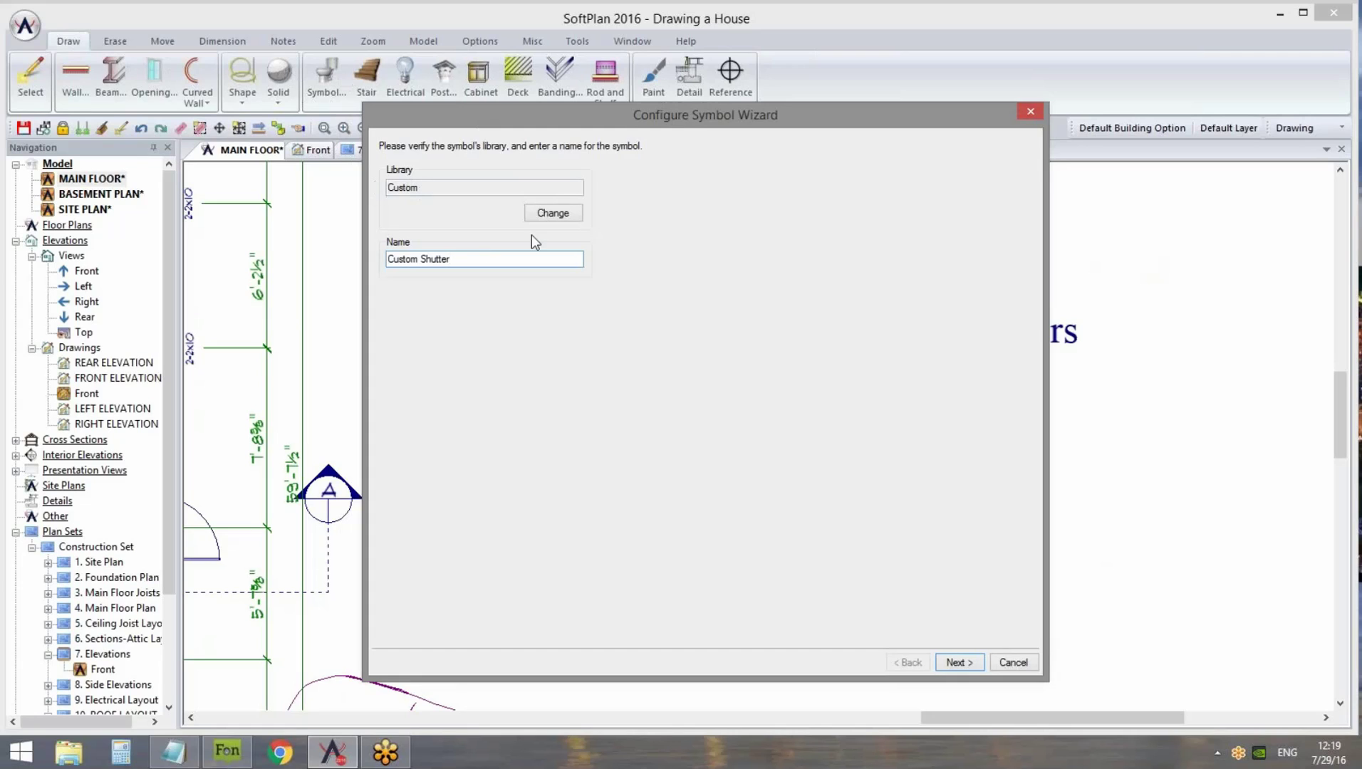
Review the other symbol libraries that could hold the Custom Shutter symbol, without changing the library
click(552, 213)
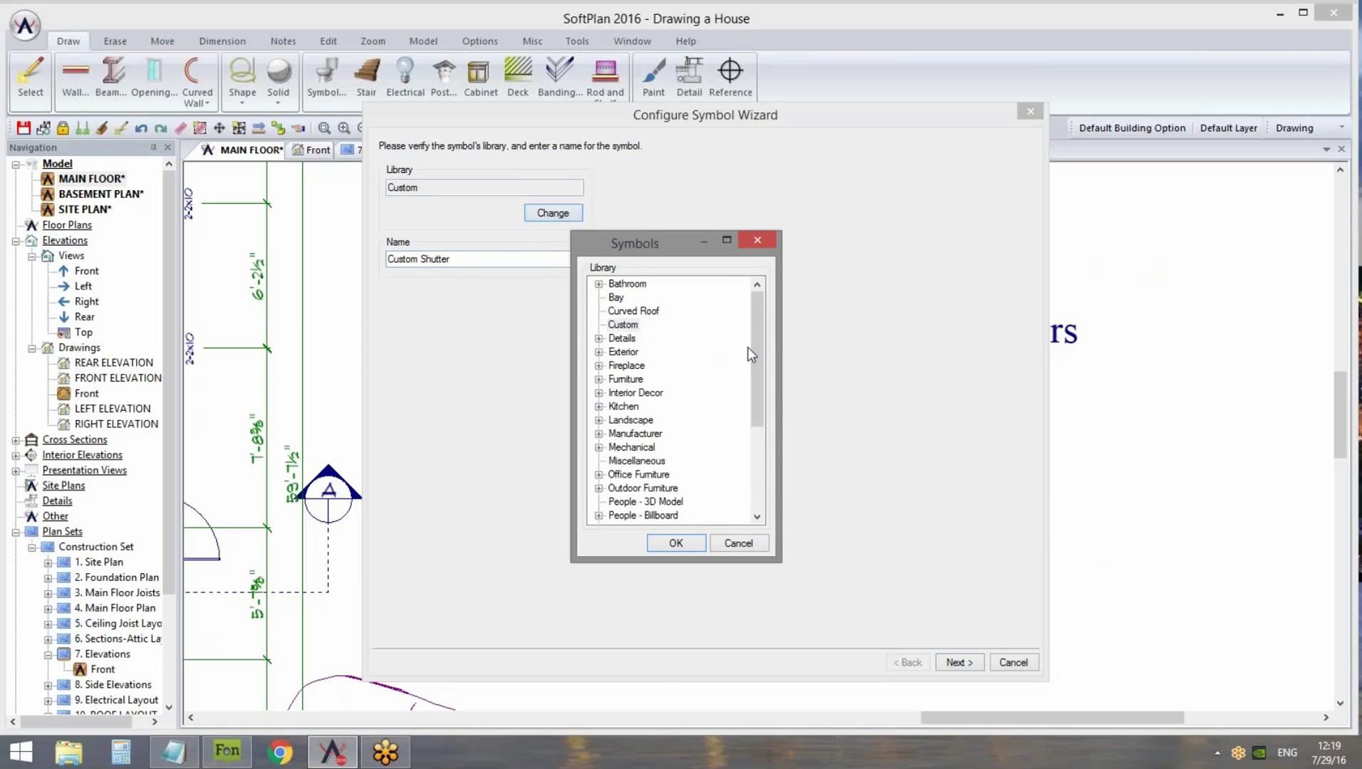
mouse_move(758, 351)
mouse_down()
mouse_move(754, 443)
mouse_move(755, 371)
mouse_up()
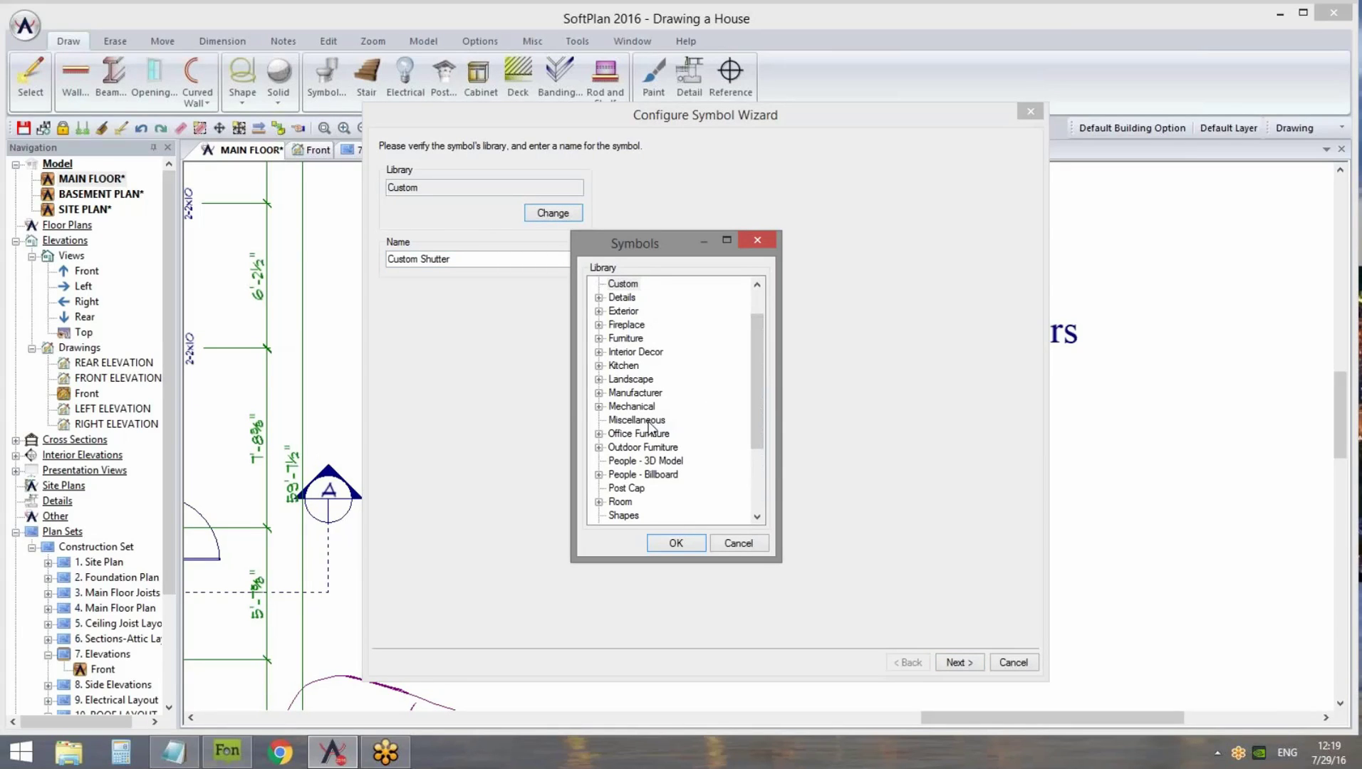
click(760, 541)
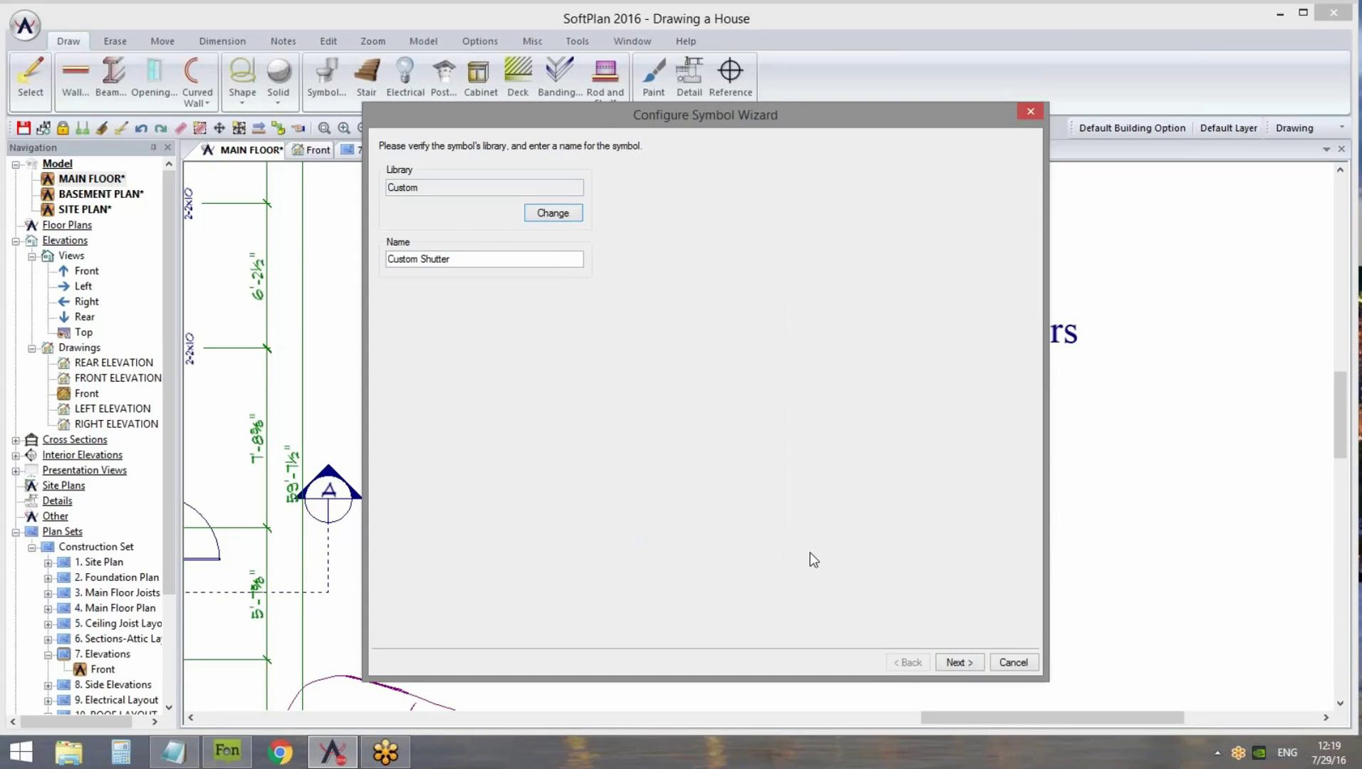
Specify that the Custom Shutter's plan view symbol is not on screen, and continue to the 3D symbol link
click(958, 662)
drag(697, 118, 505, 53)
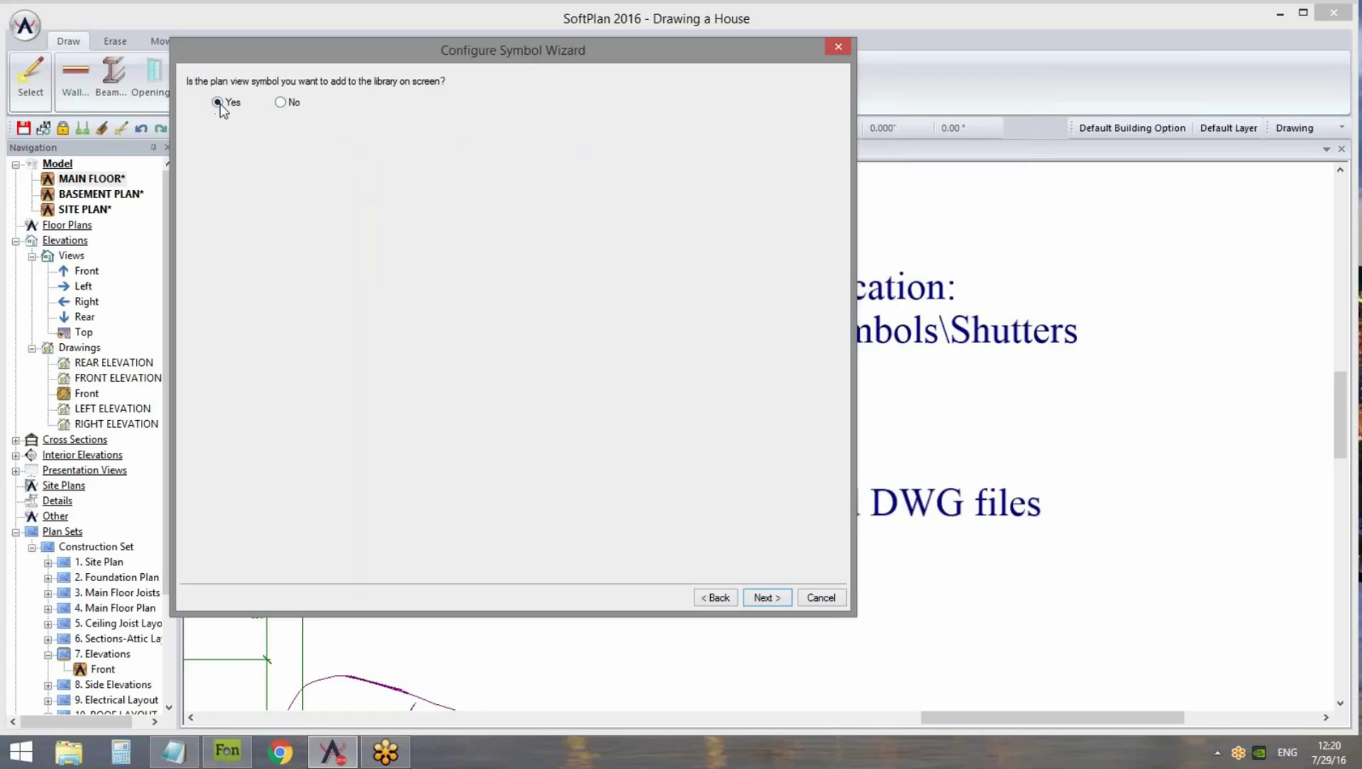
click(293, 104)
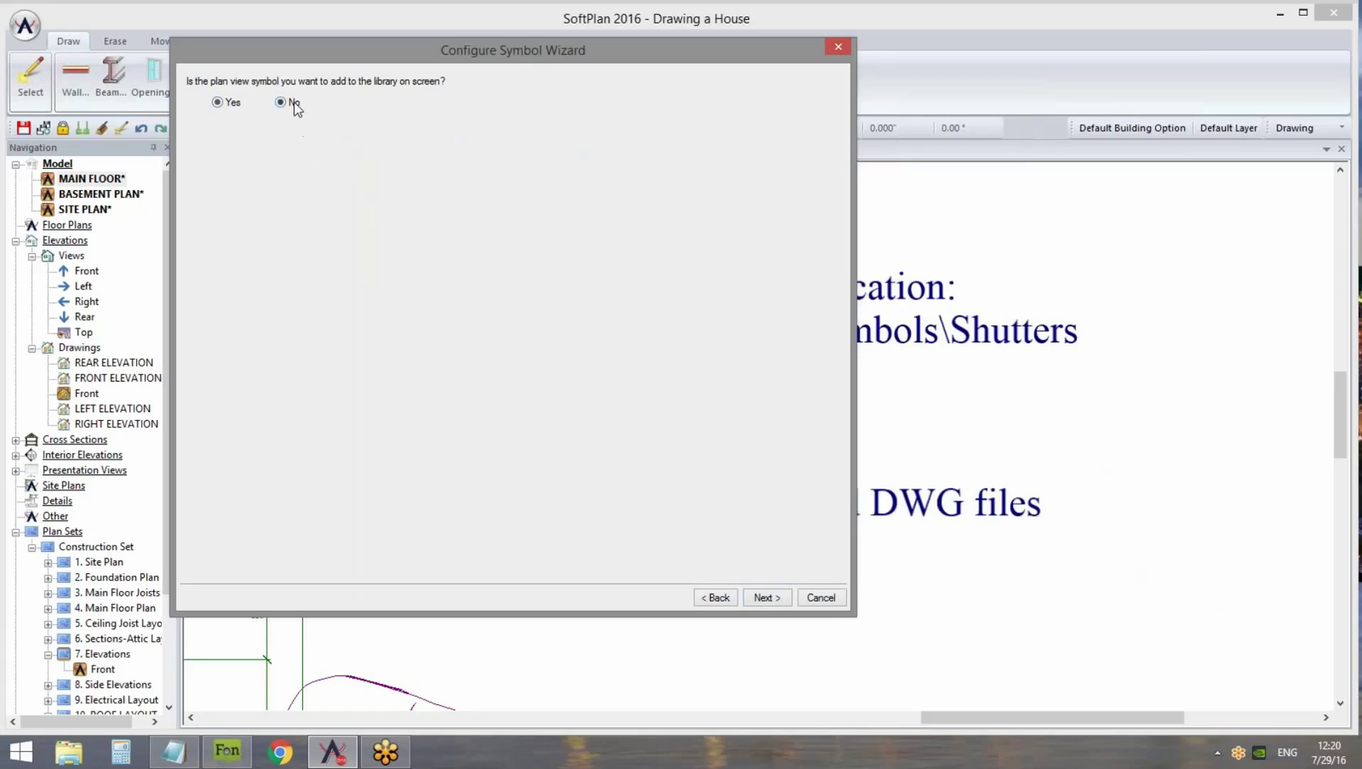
click(767, 598)
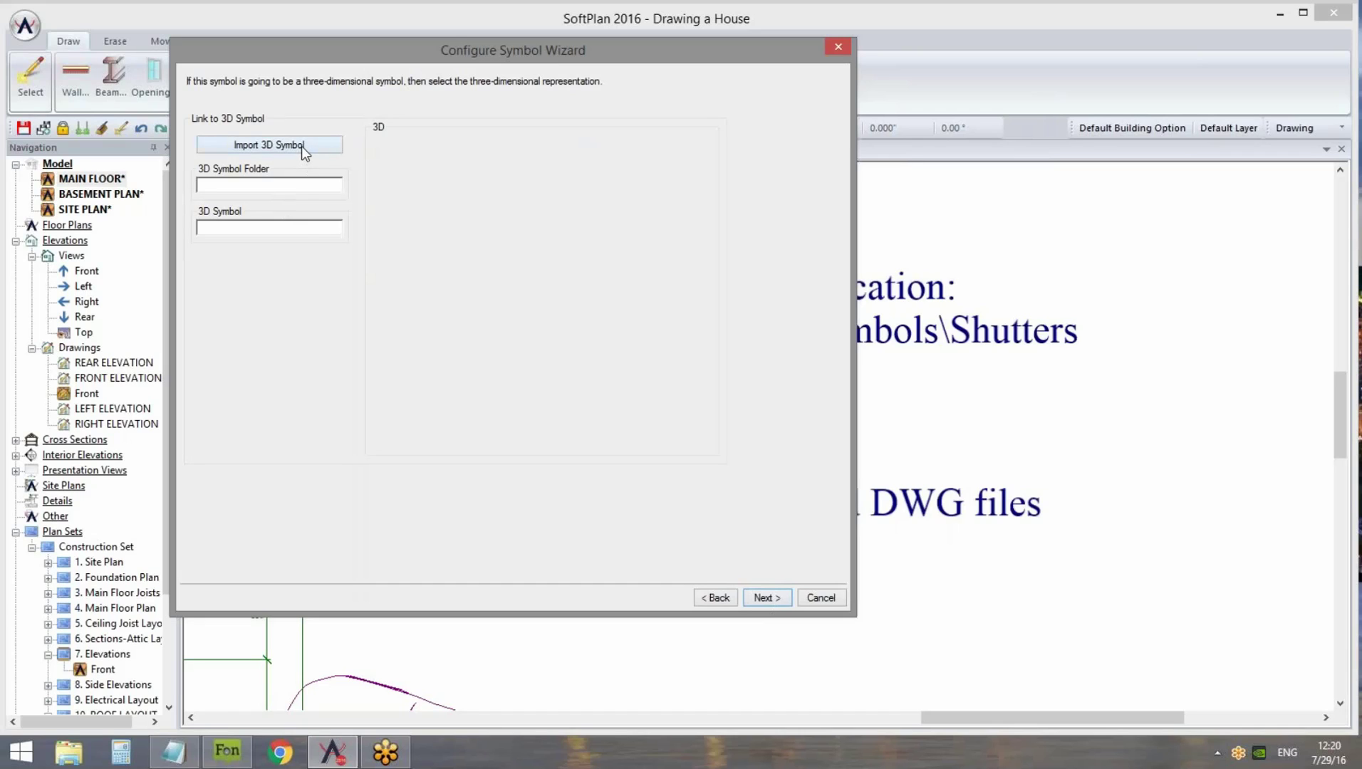
Choose Louver panel uneven.dwg from the desktop as the 3D symbol to import
click(265, 146)
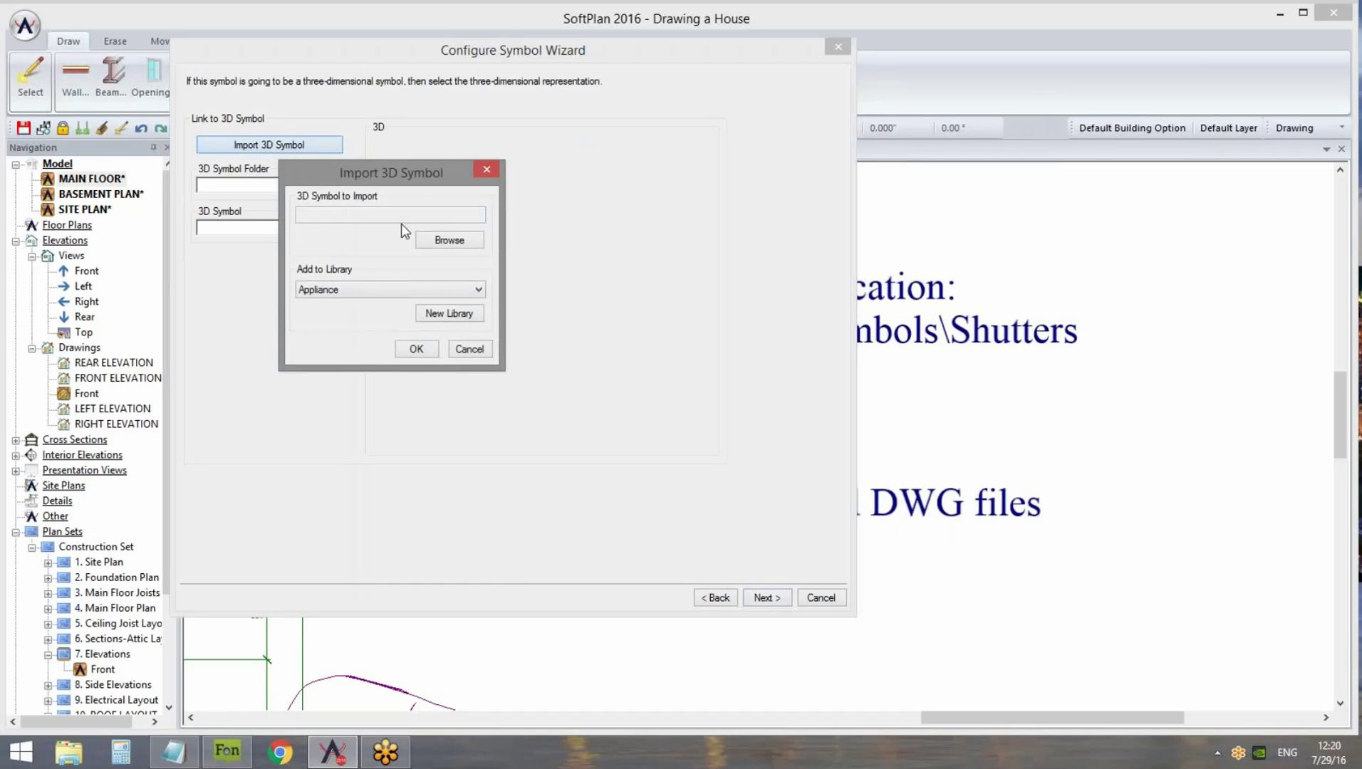
click(449, 241)
click(65, 142)
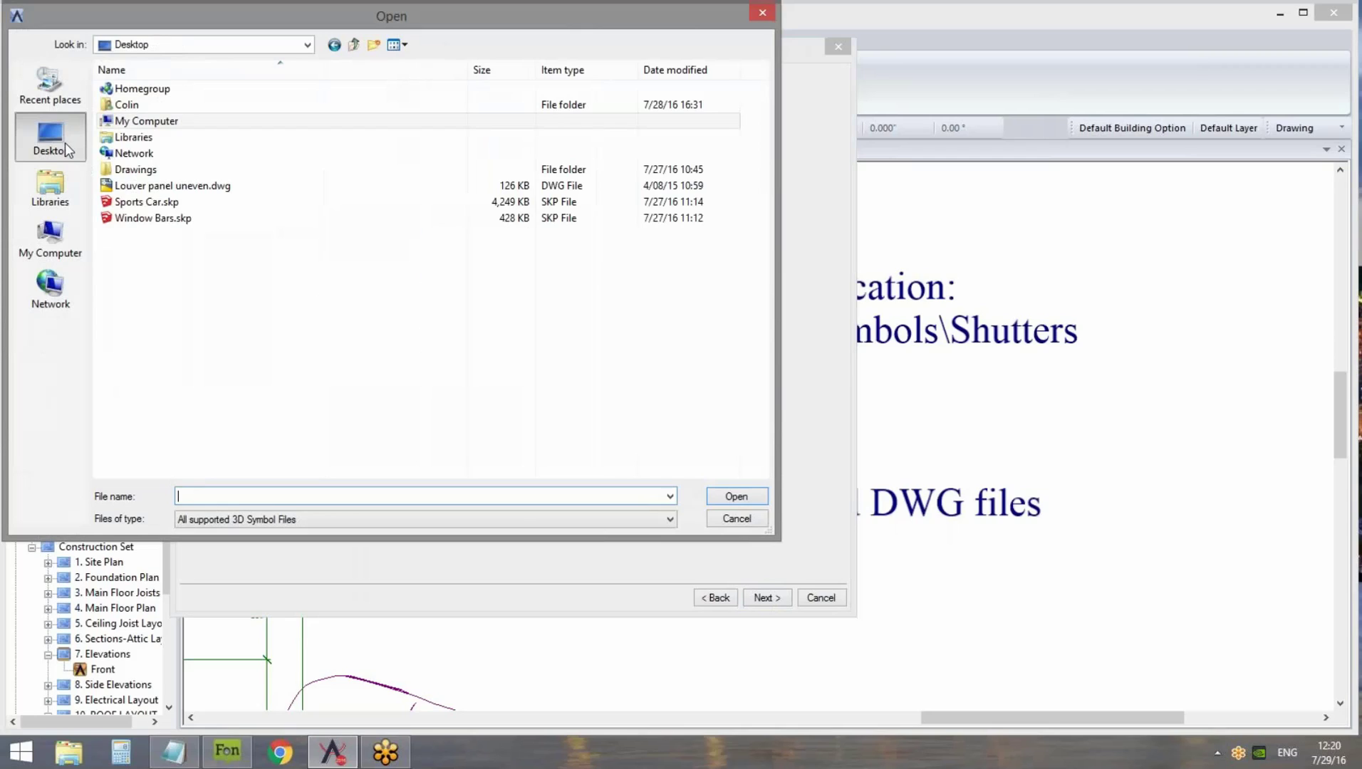
click(172, 185)
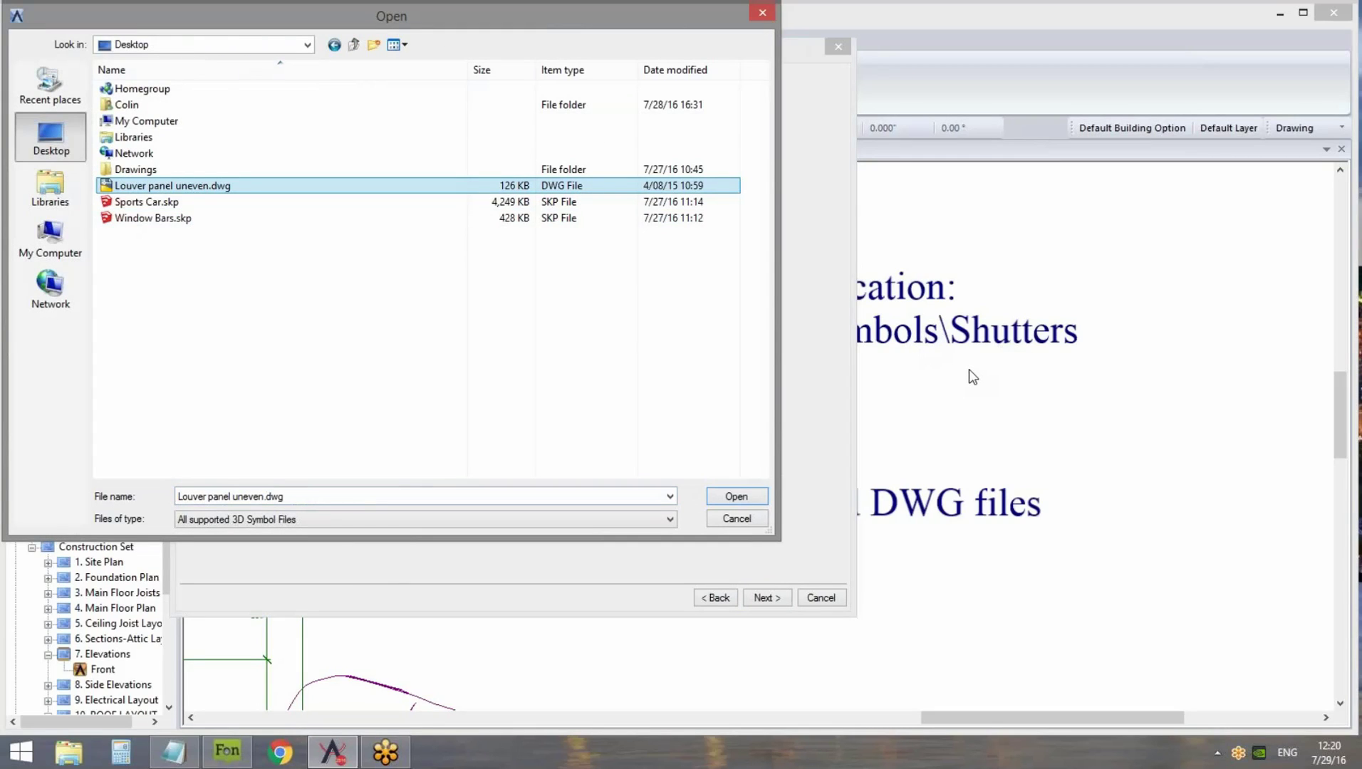
click(733, 498)
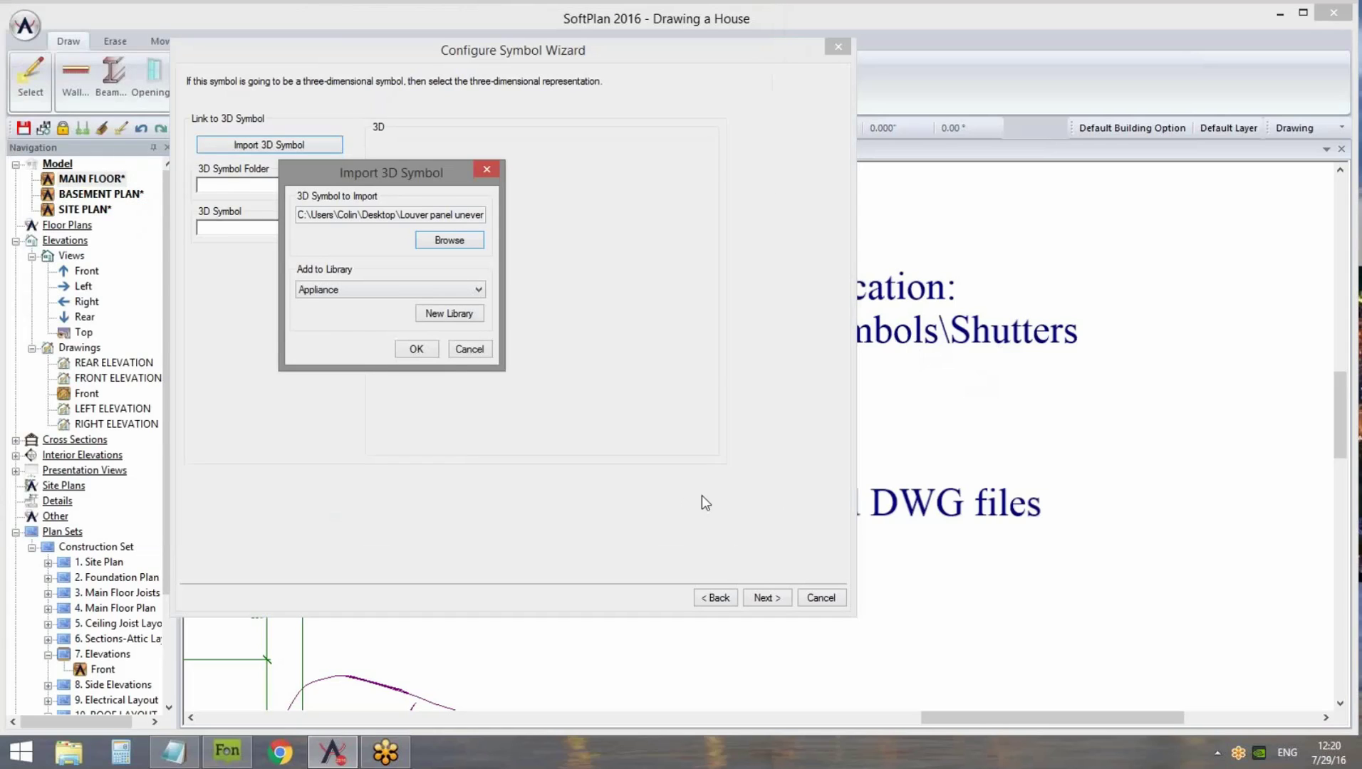
Set Custom as the library that receives the imported 3D louver panel
click(419, 288)
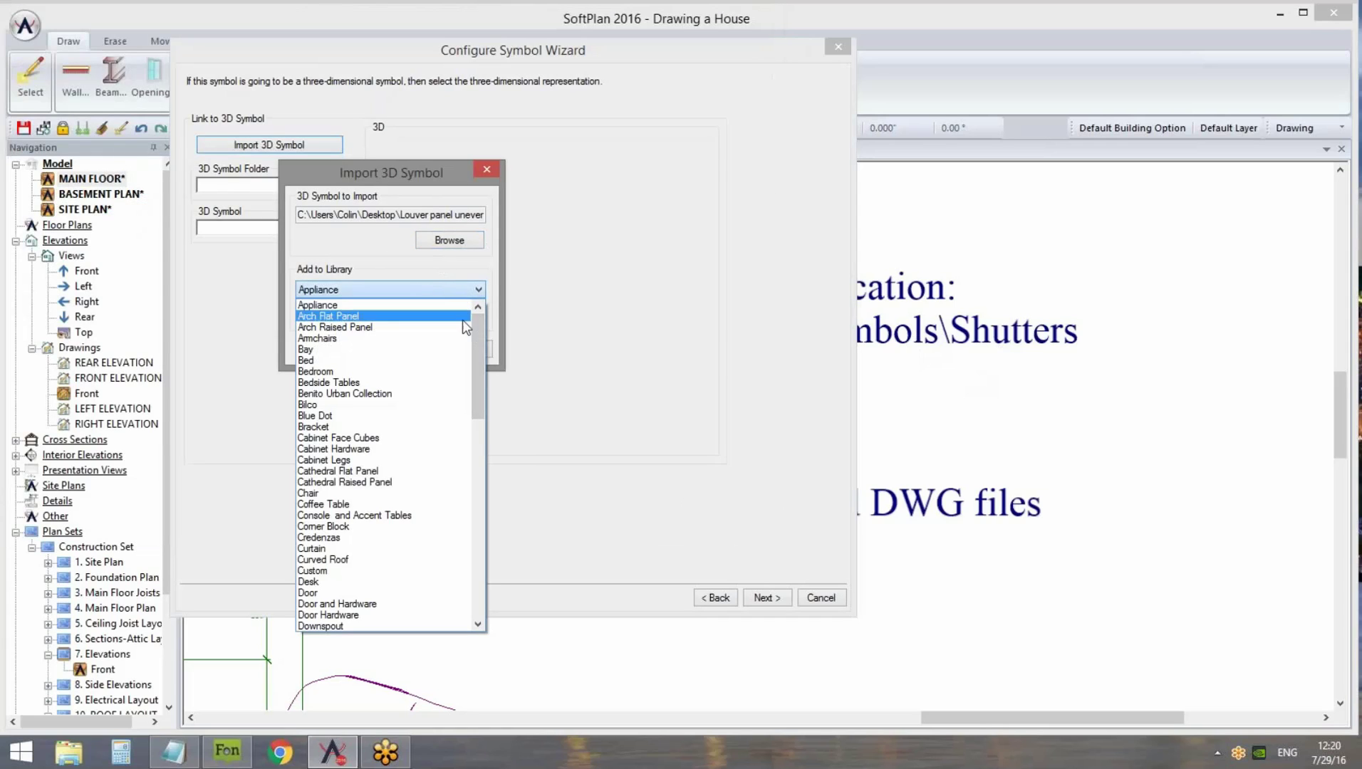
drag(480, 336, 485, 395)
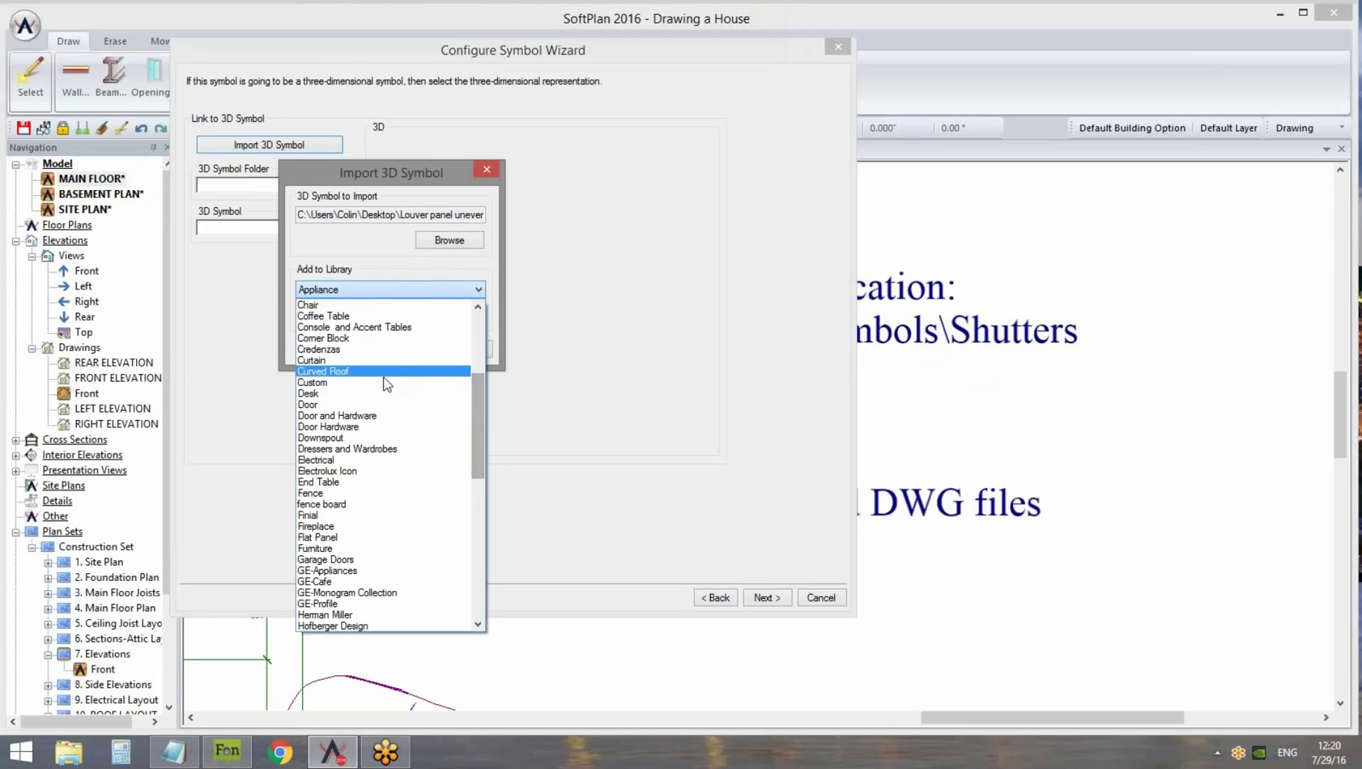
click(383, 378)
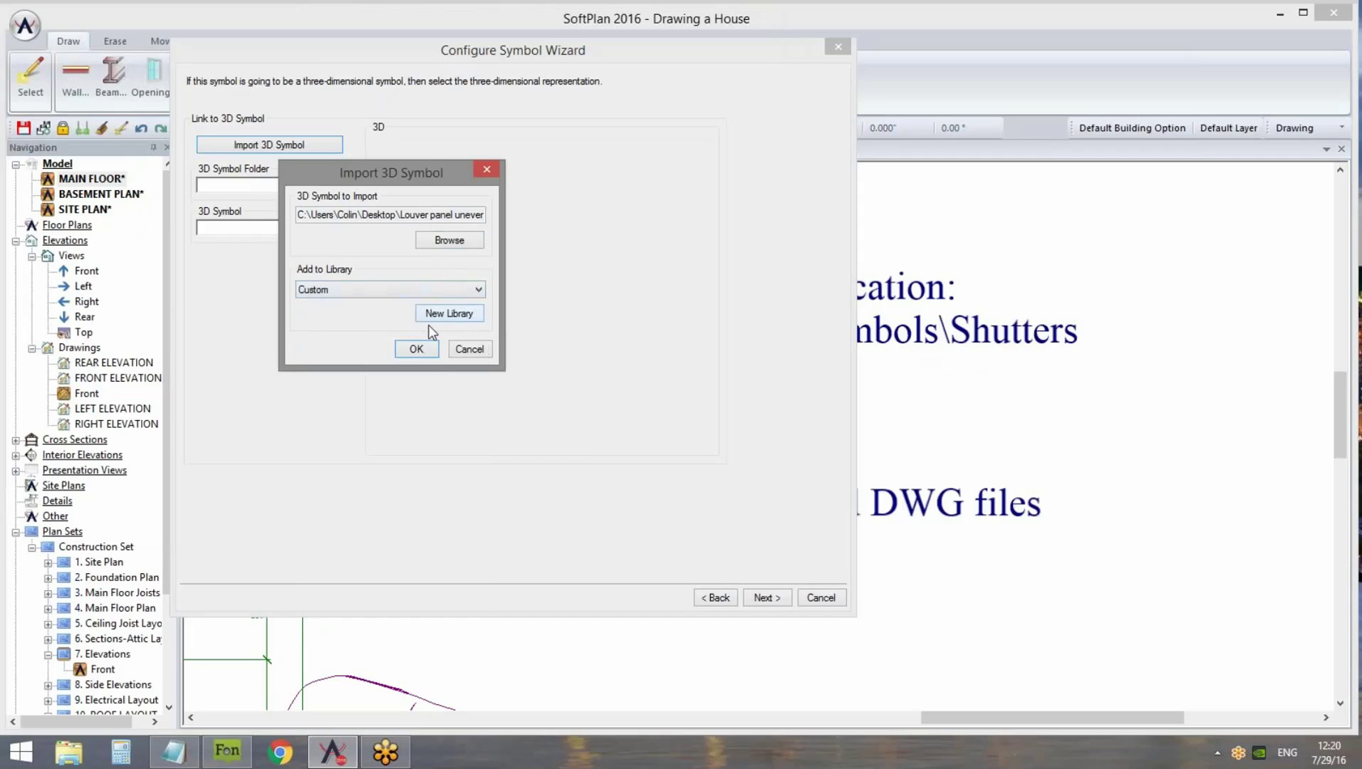
Import the louver panel as the linked 3D symbol and accept its orientation views as correct
click(412, 350)
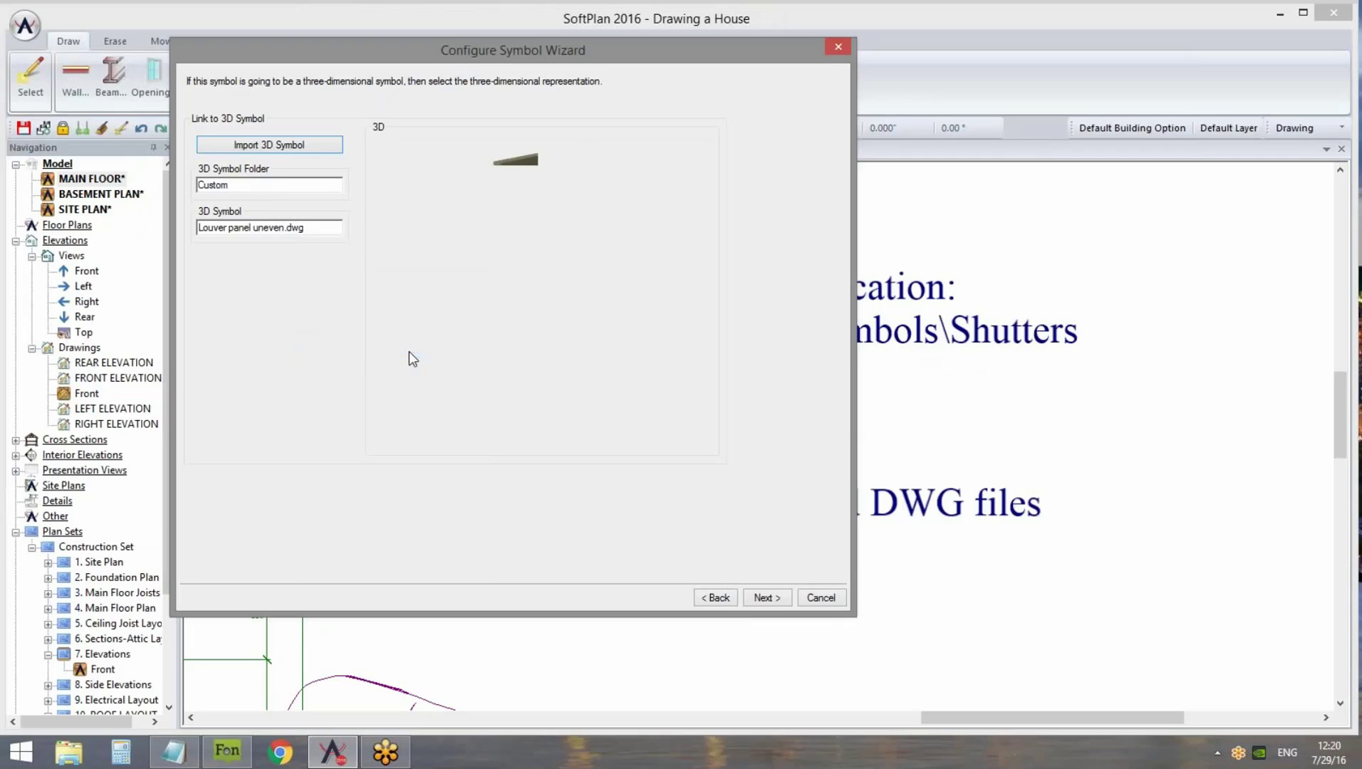
drag(555, 330, 529, 319)
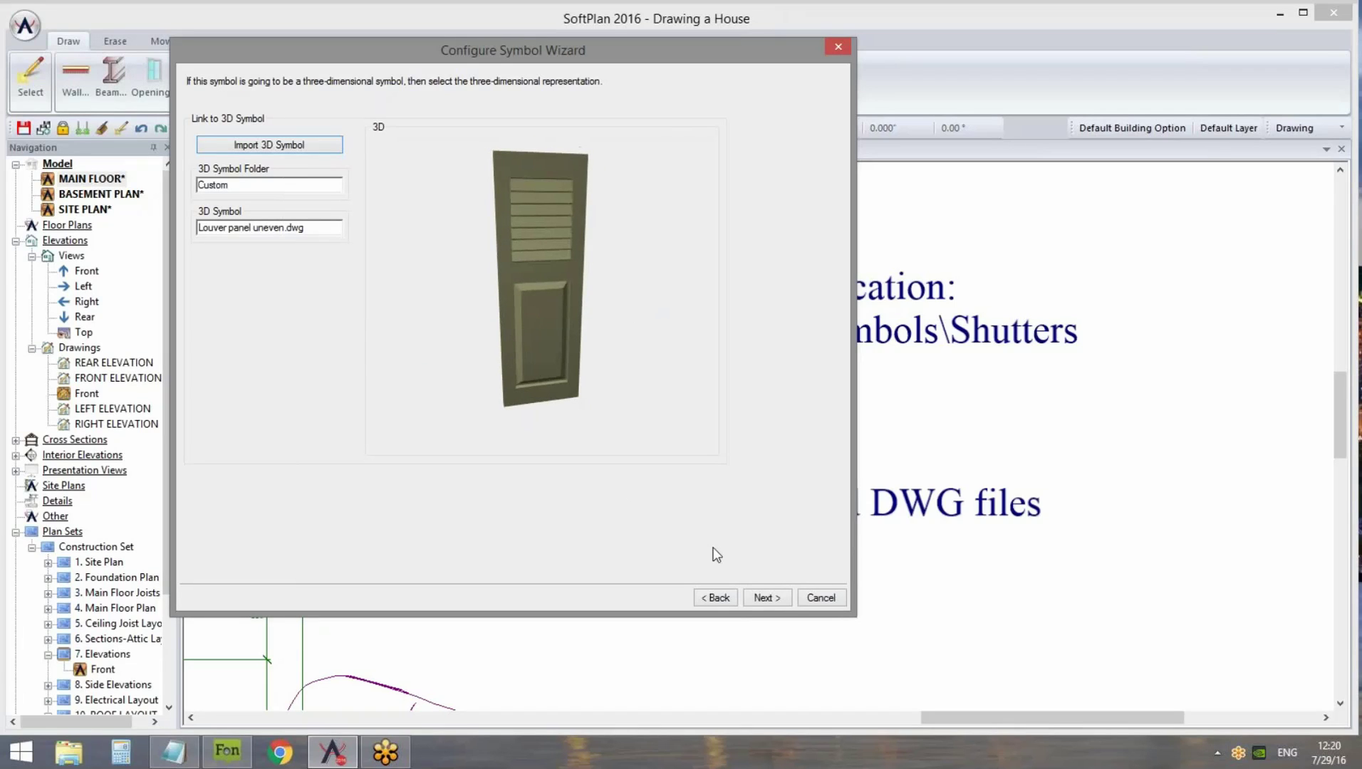
click(764, 597)
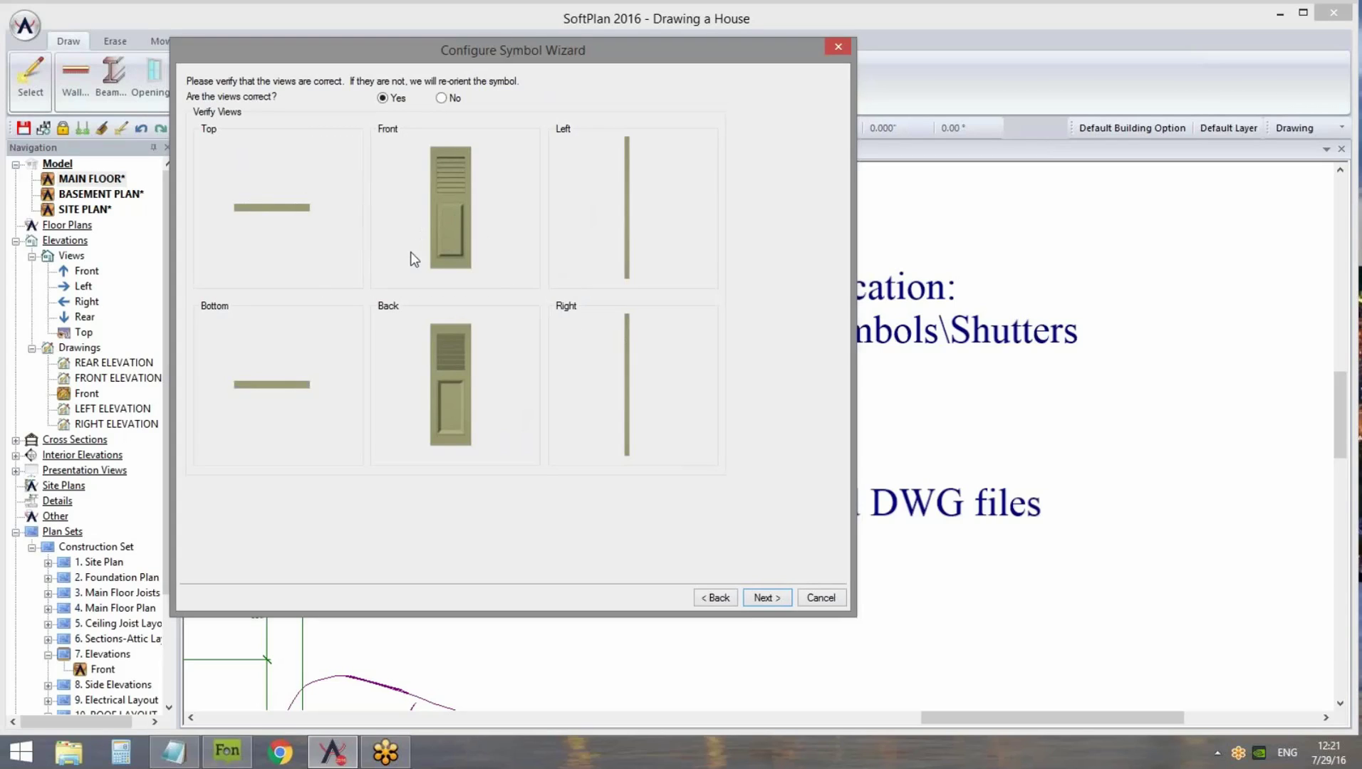
click(762, 597)
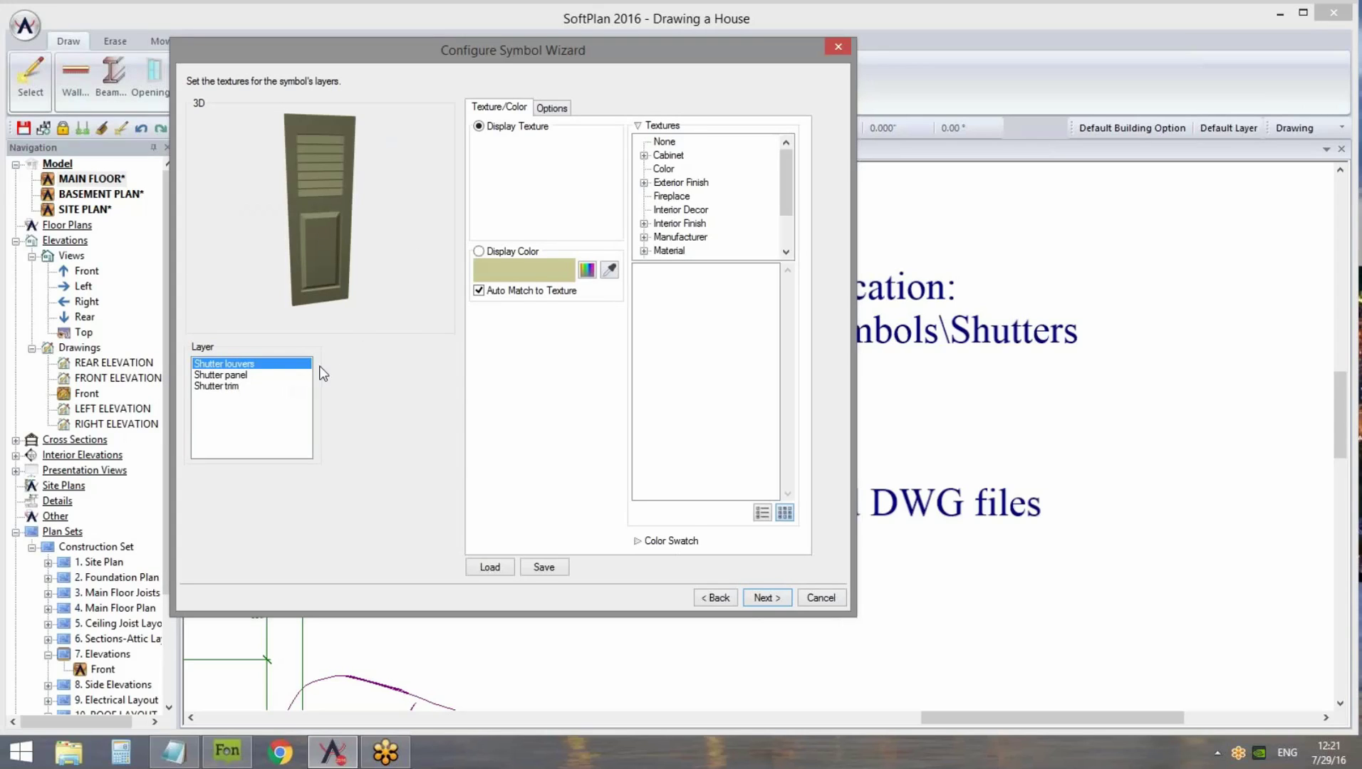
Review the shutter's three layers and set the Shutter louvers layer to use Display Color instead of a texture
click(246, 376)
click(244, 386)
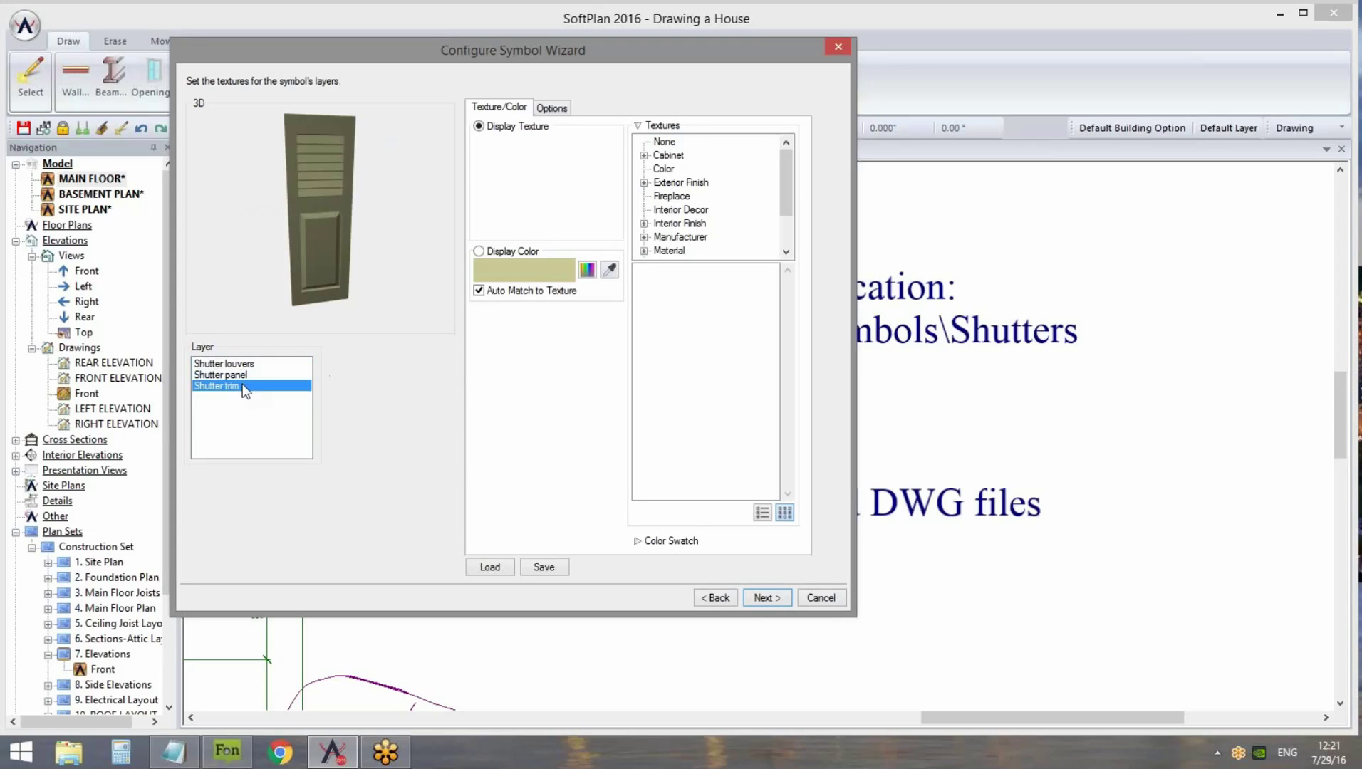
click(246, 376)
click(249, 364)
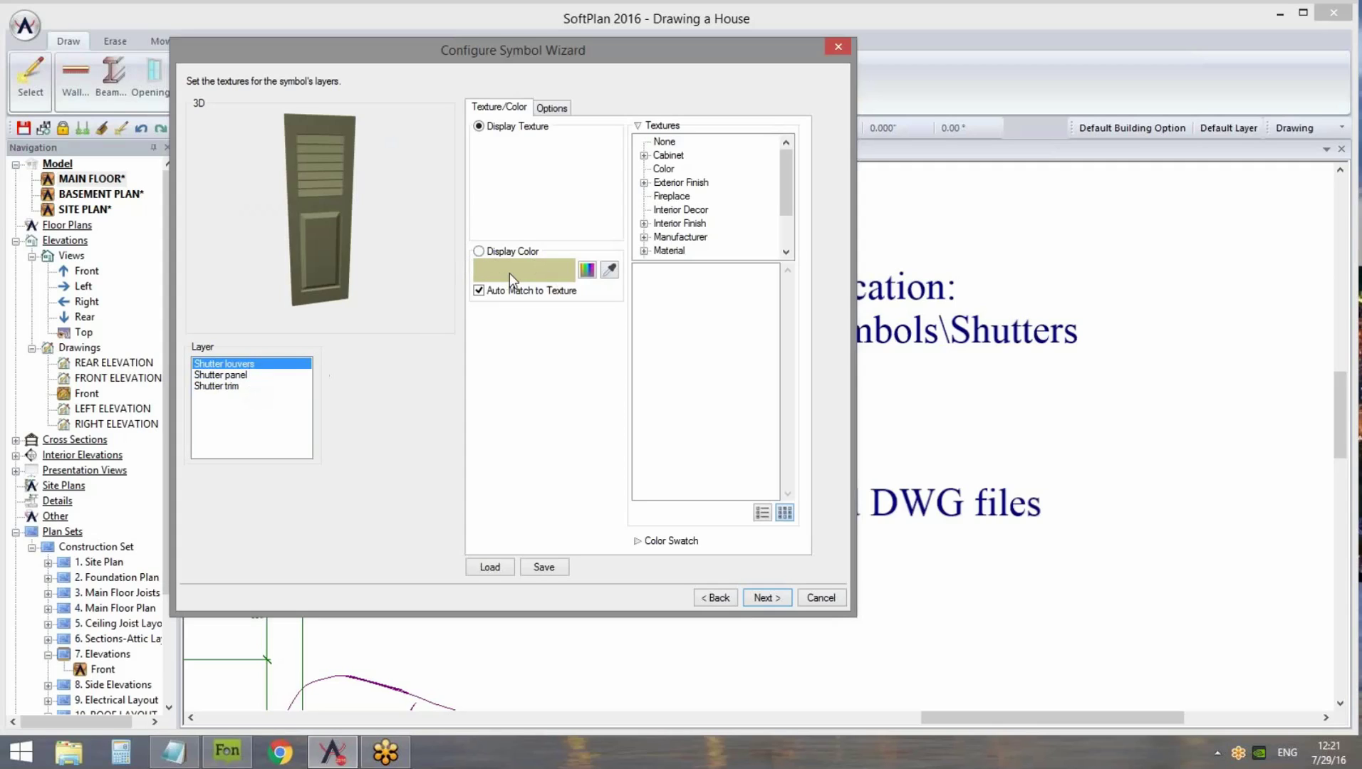
click(480, 252)
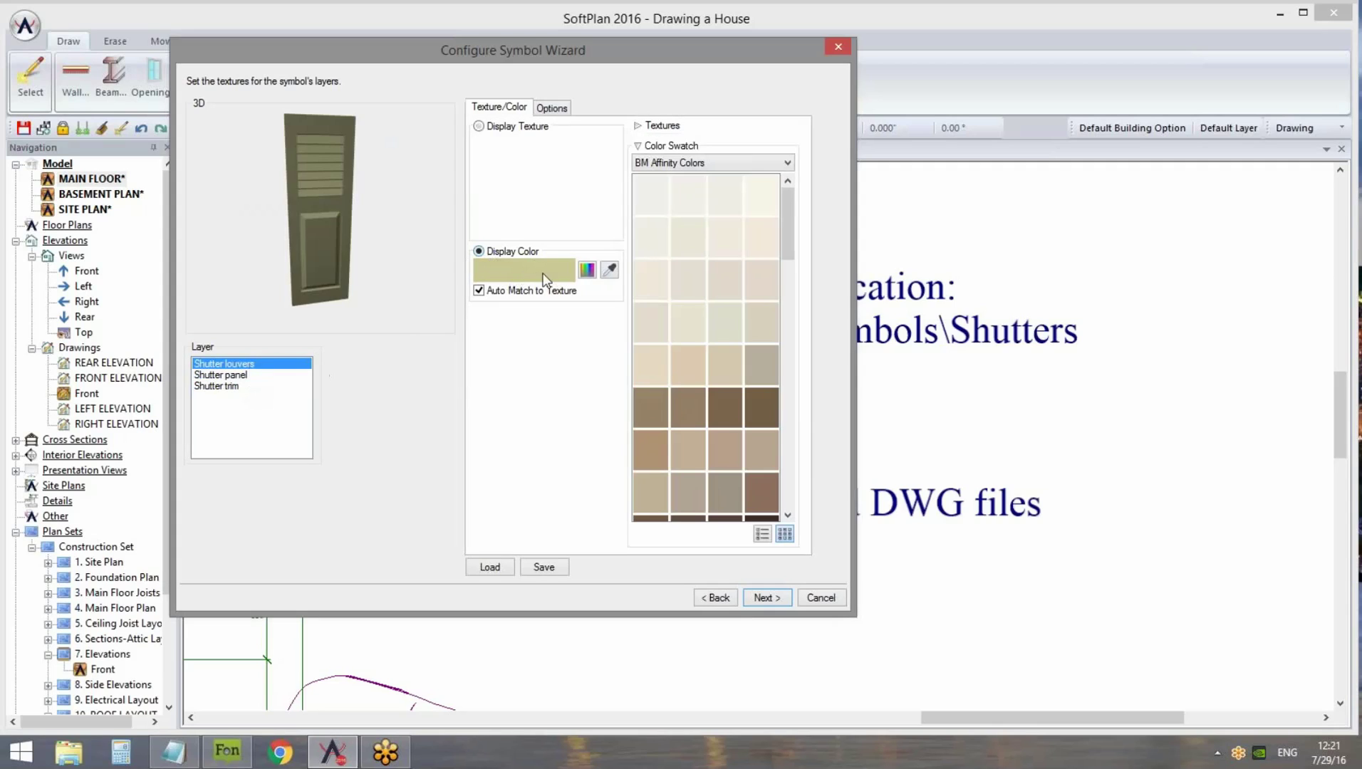
Color the shutter's louvers, panel and trim layers with brown shades from the BM Affinity Colors swatch
click(693, 407)
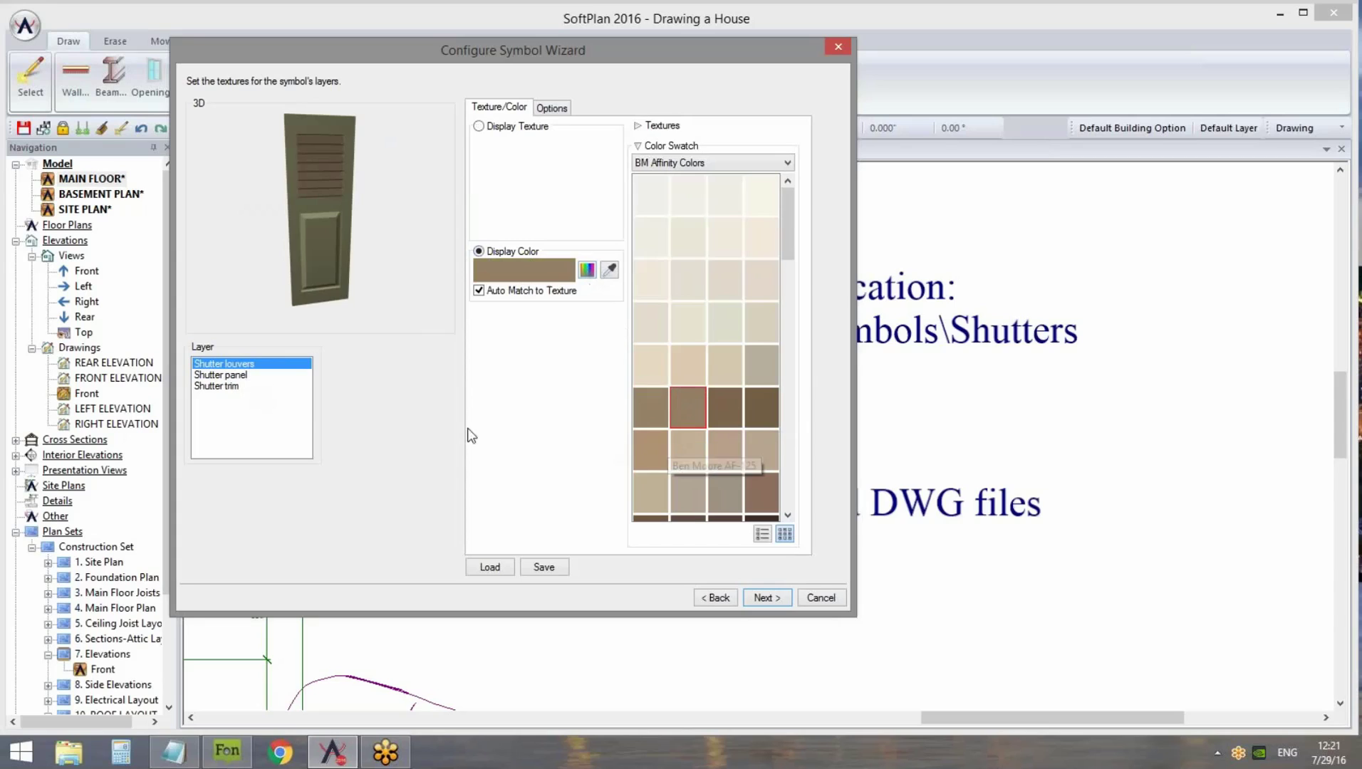
click(248, 375)
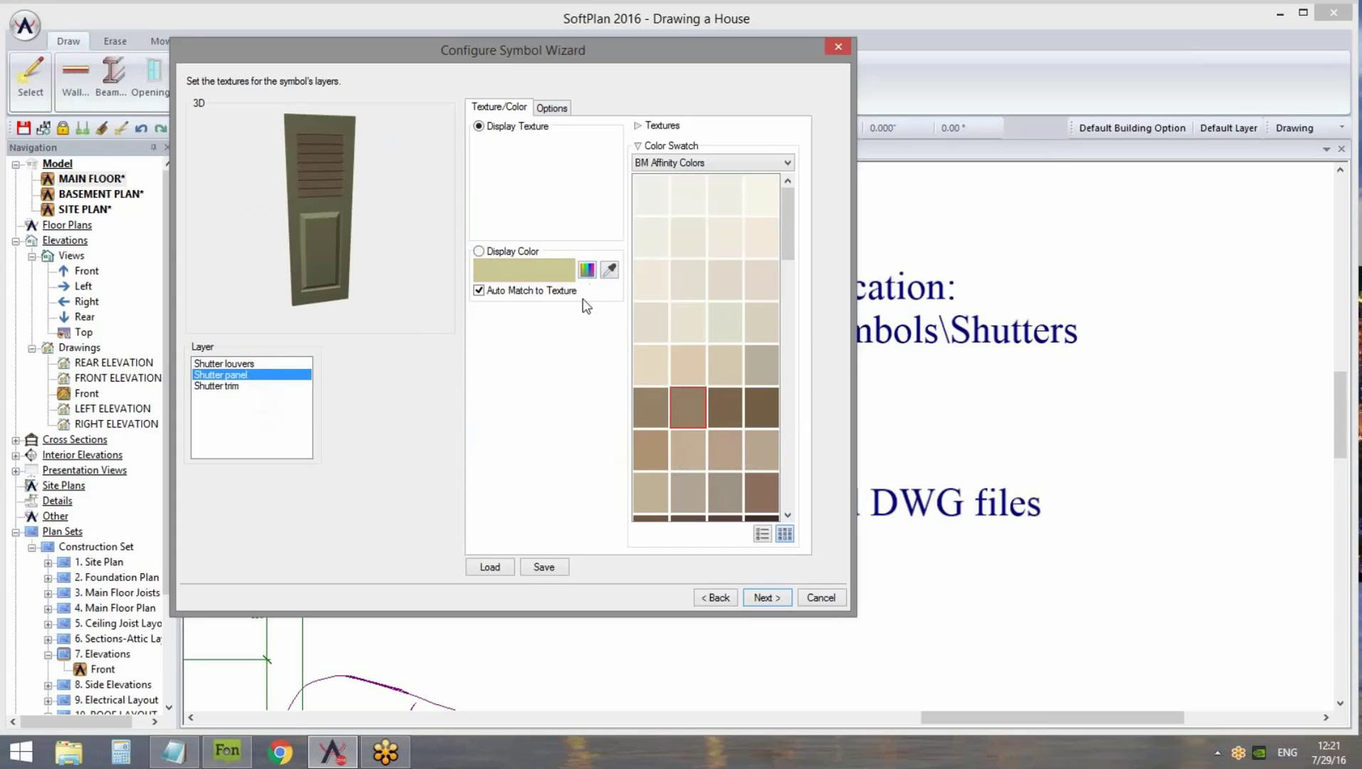
click(652, 409)
click(235, 387)
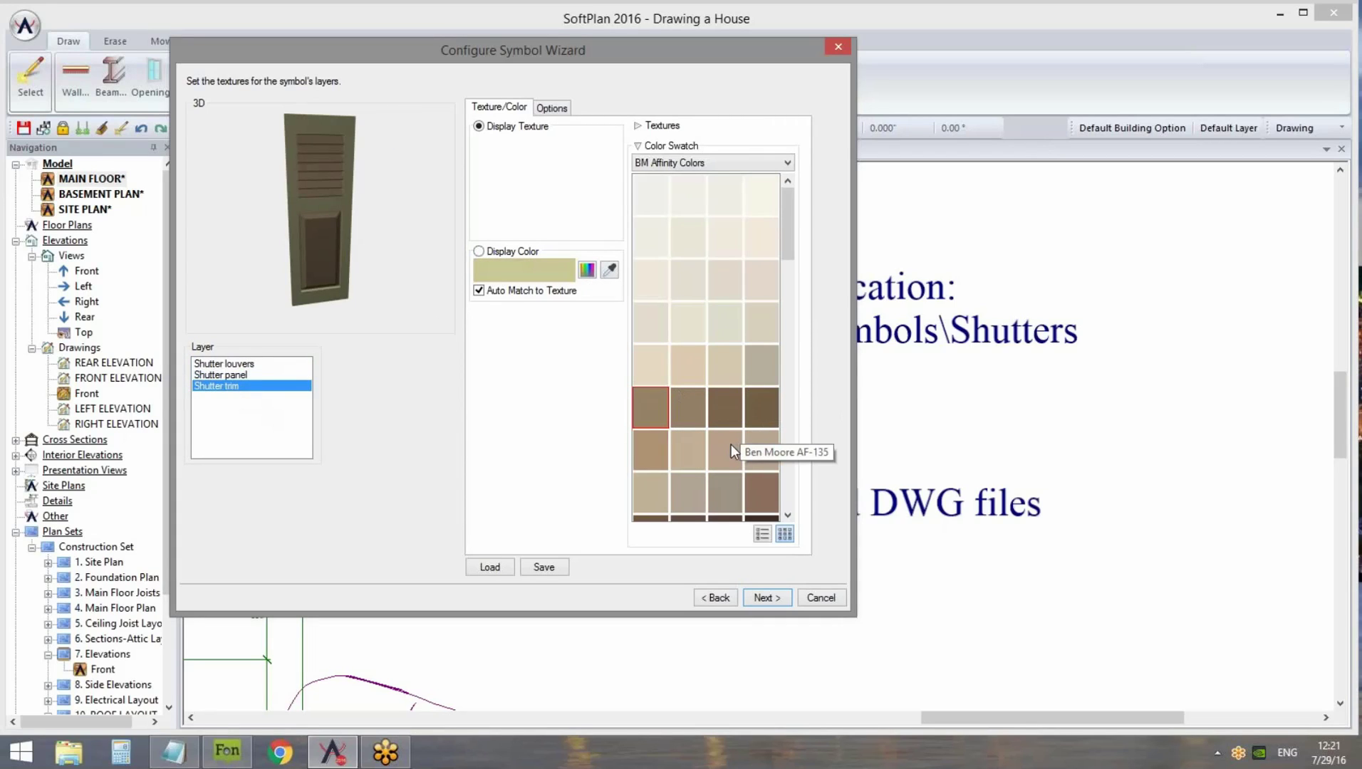
click(650, 451)
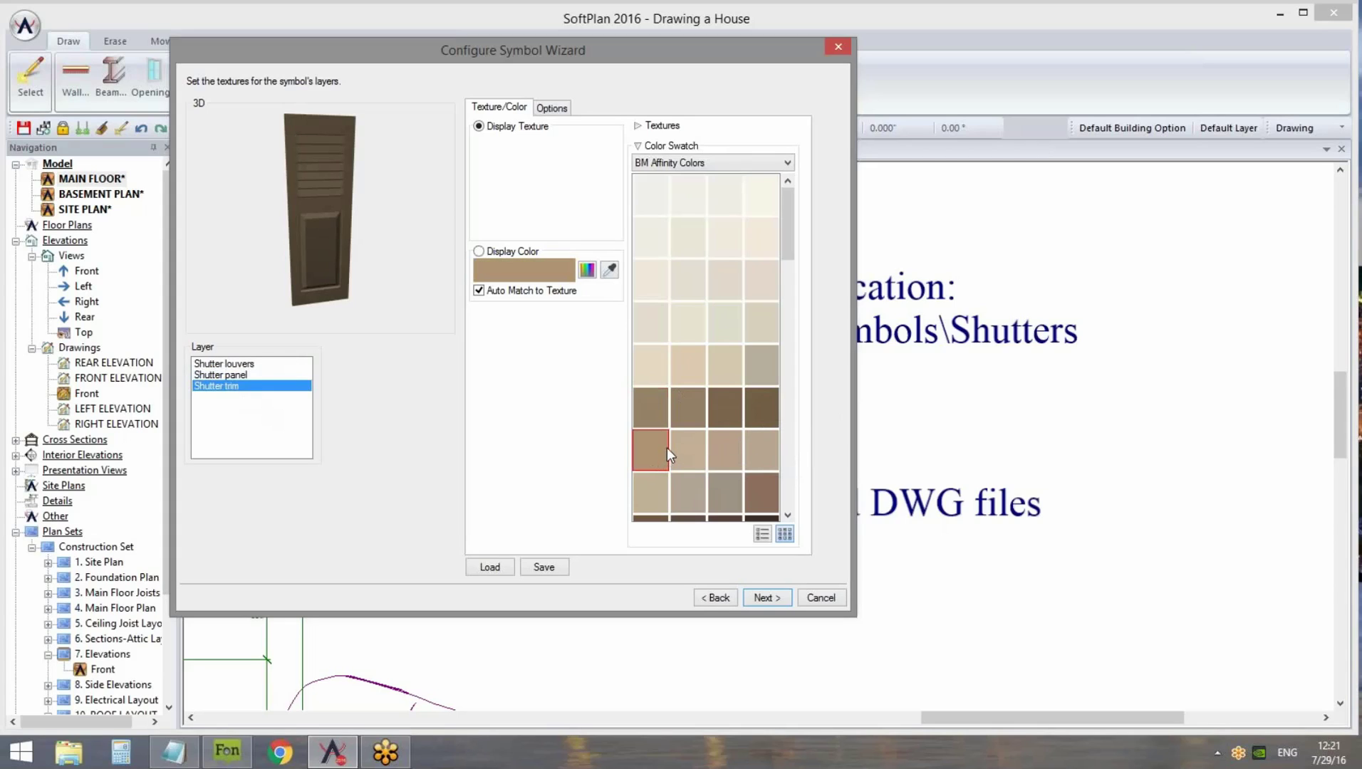
click(787, 598)
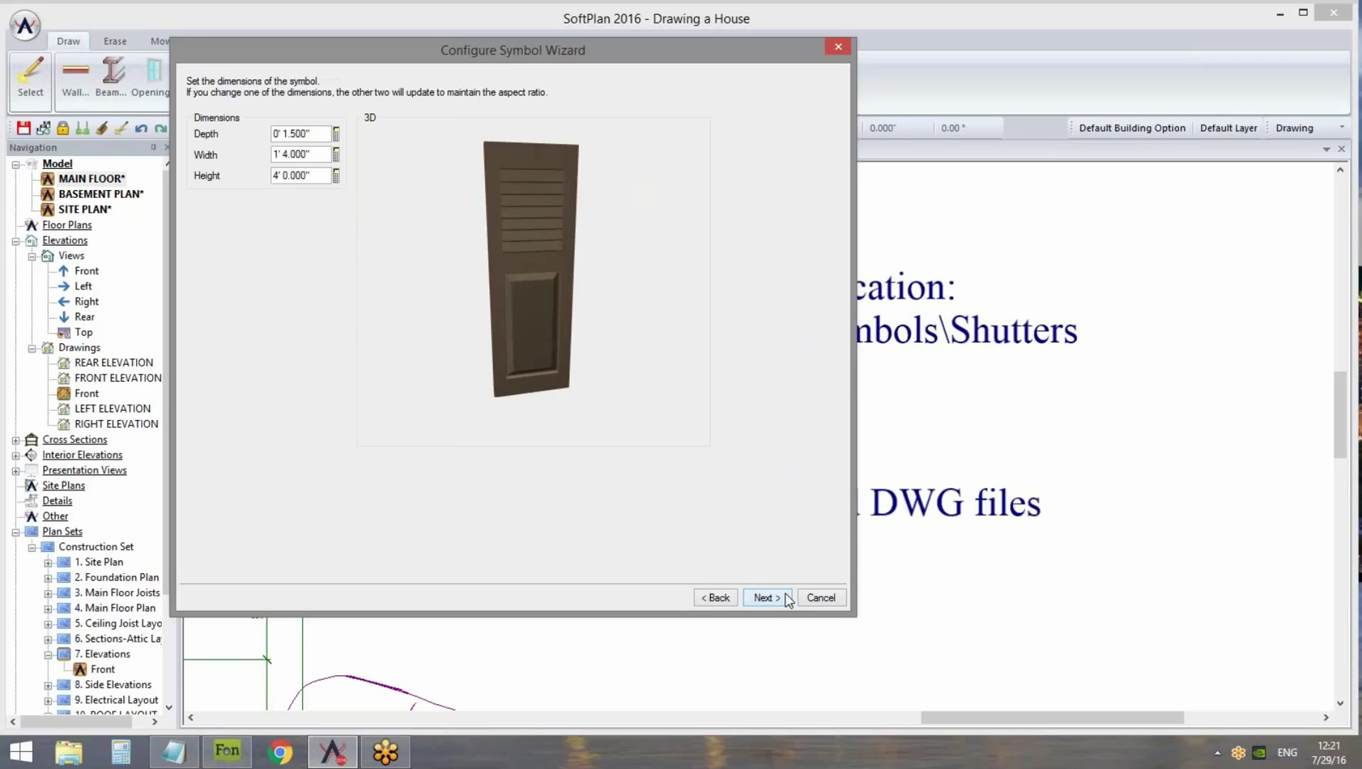
Inspect the shutter's 3D preview and accept the existing depth, width and height for the symbol
drag(529, 246, 466, 319)
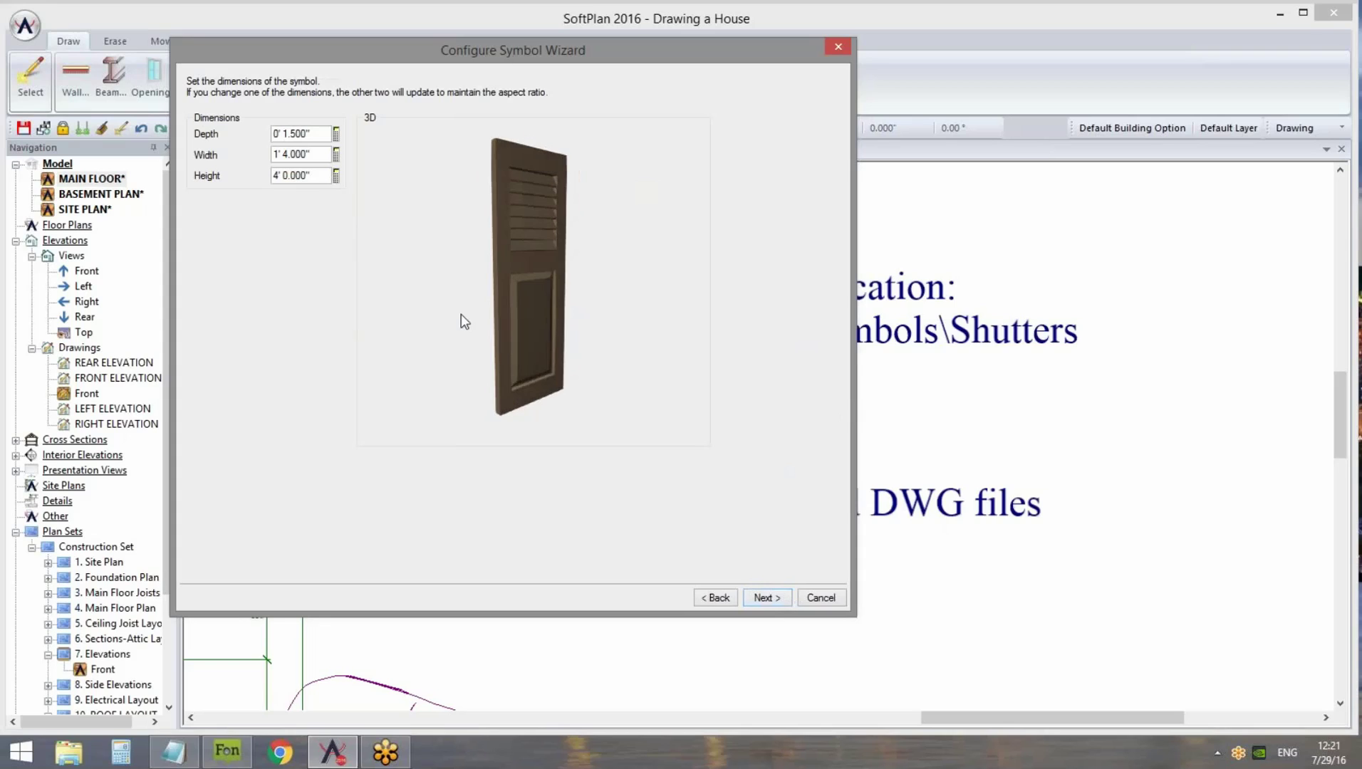
double_click(322, 176)
double_click(319, 155)
double_click(322, 133)
click(768, 599)
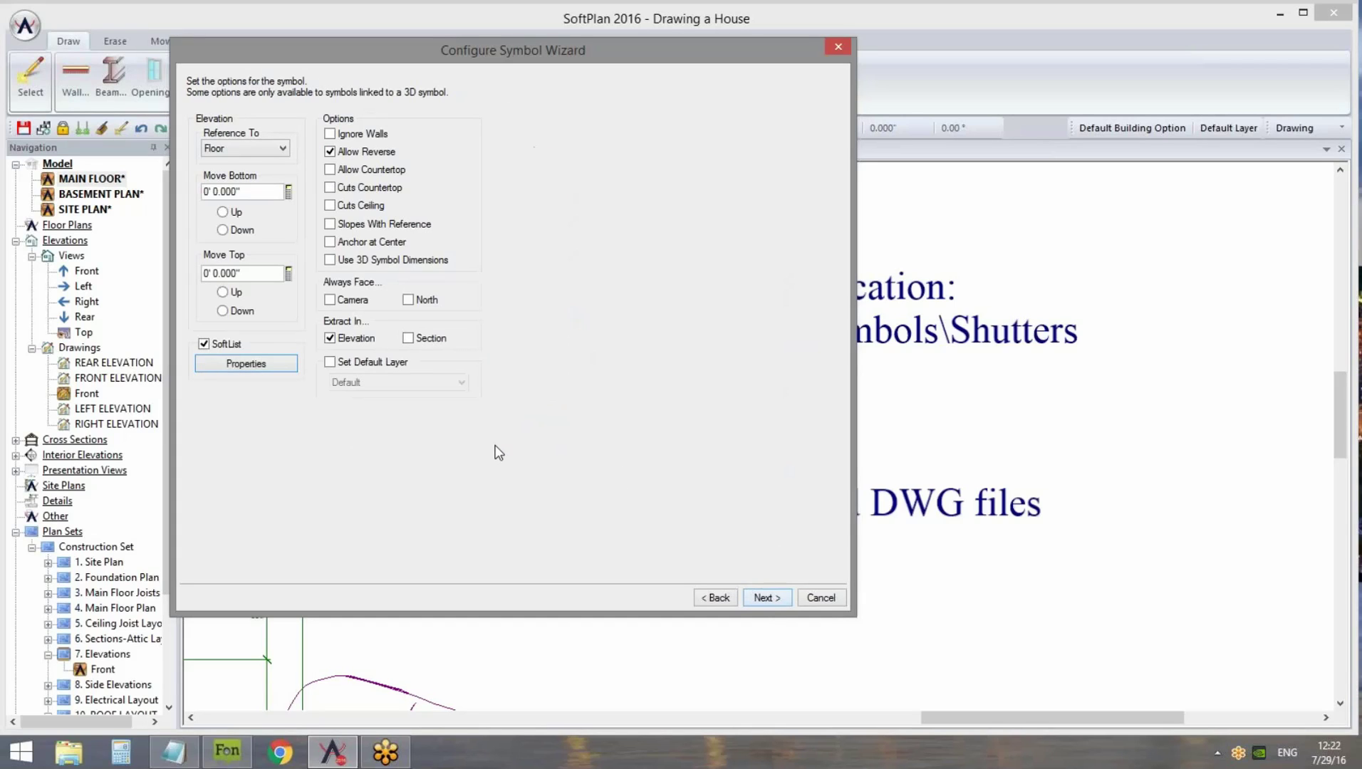
Reference the symbol's elevation to 0, move its bottom up 3', and accept the symbol options
click(267, 150)
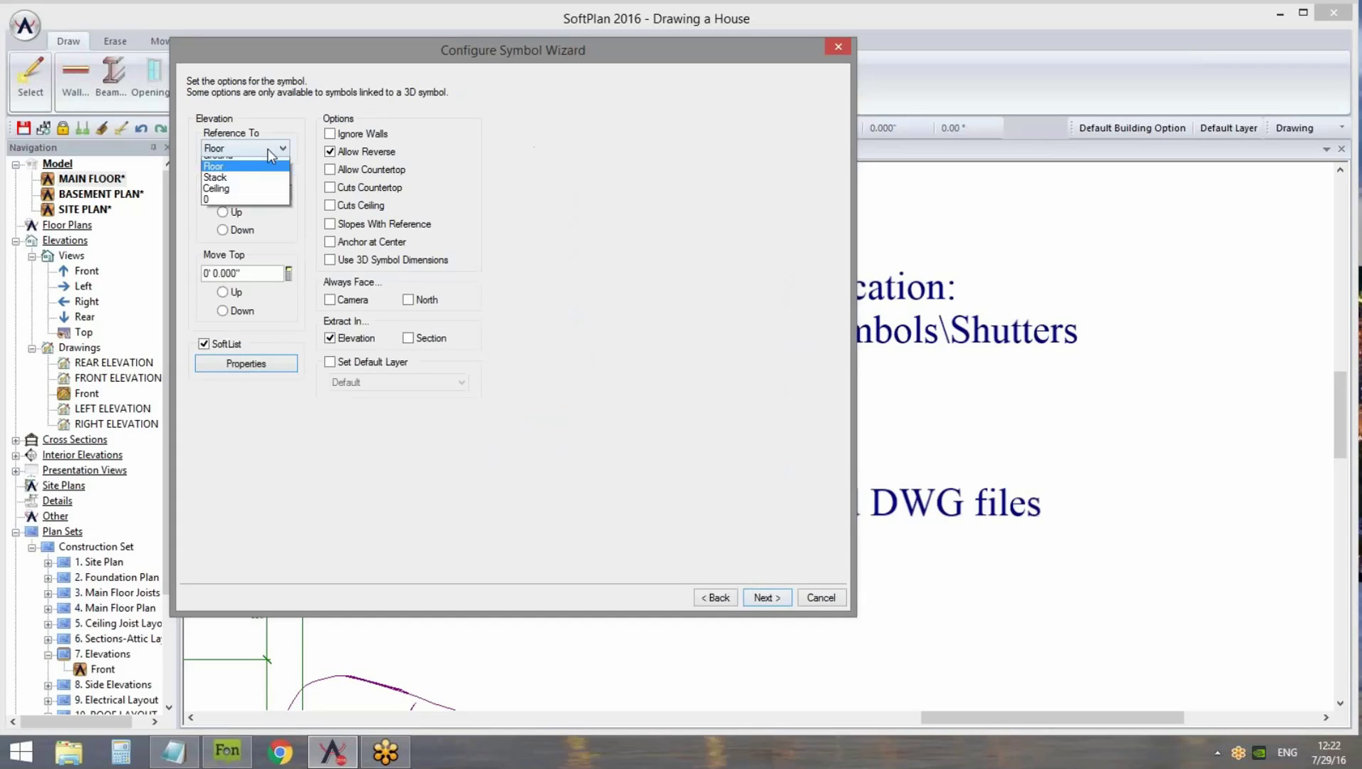
click(645, 292)
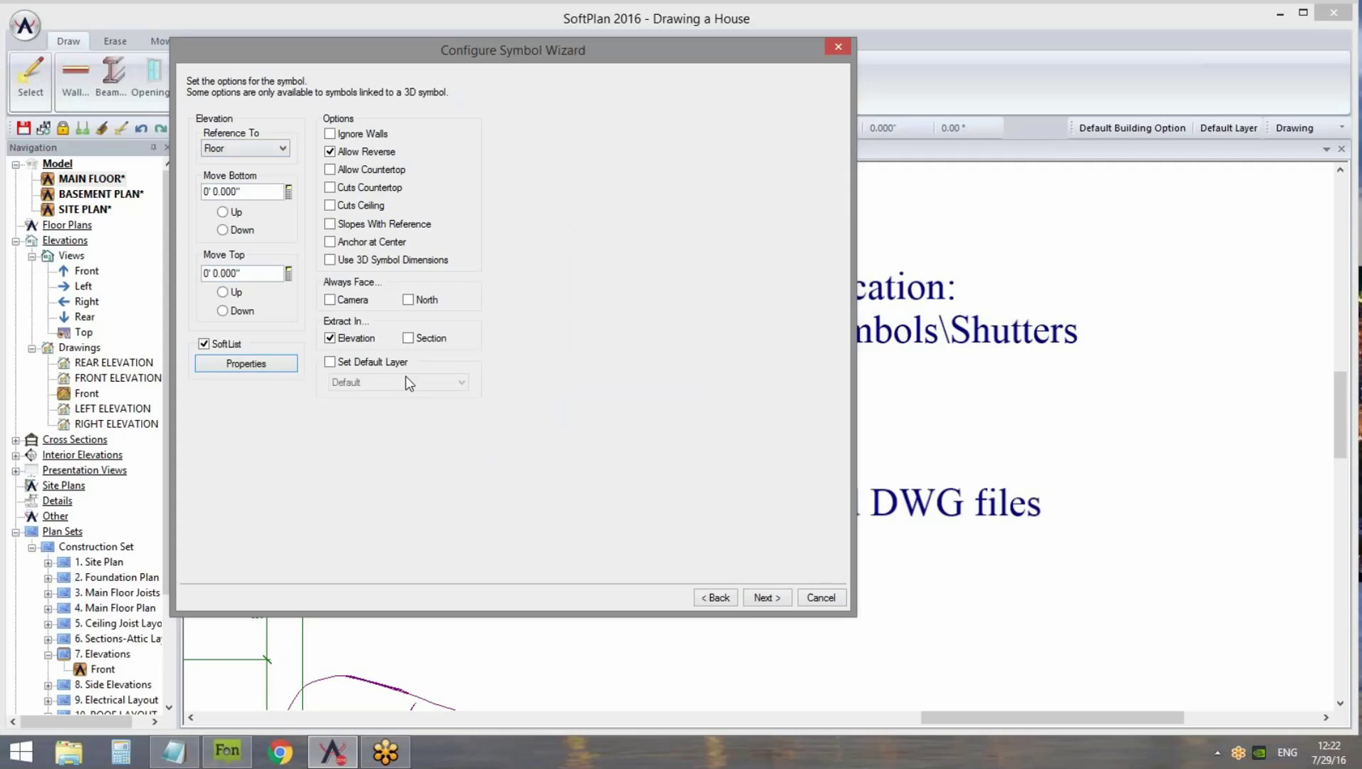
click(248, 147)
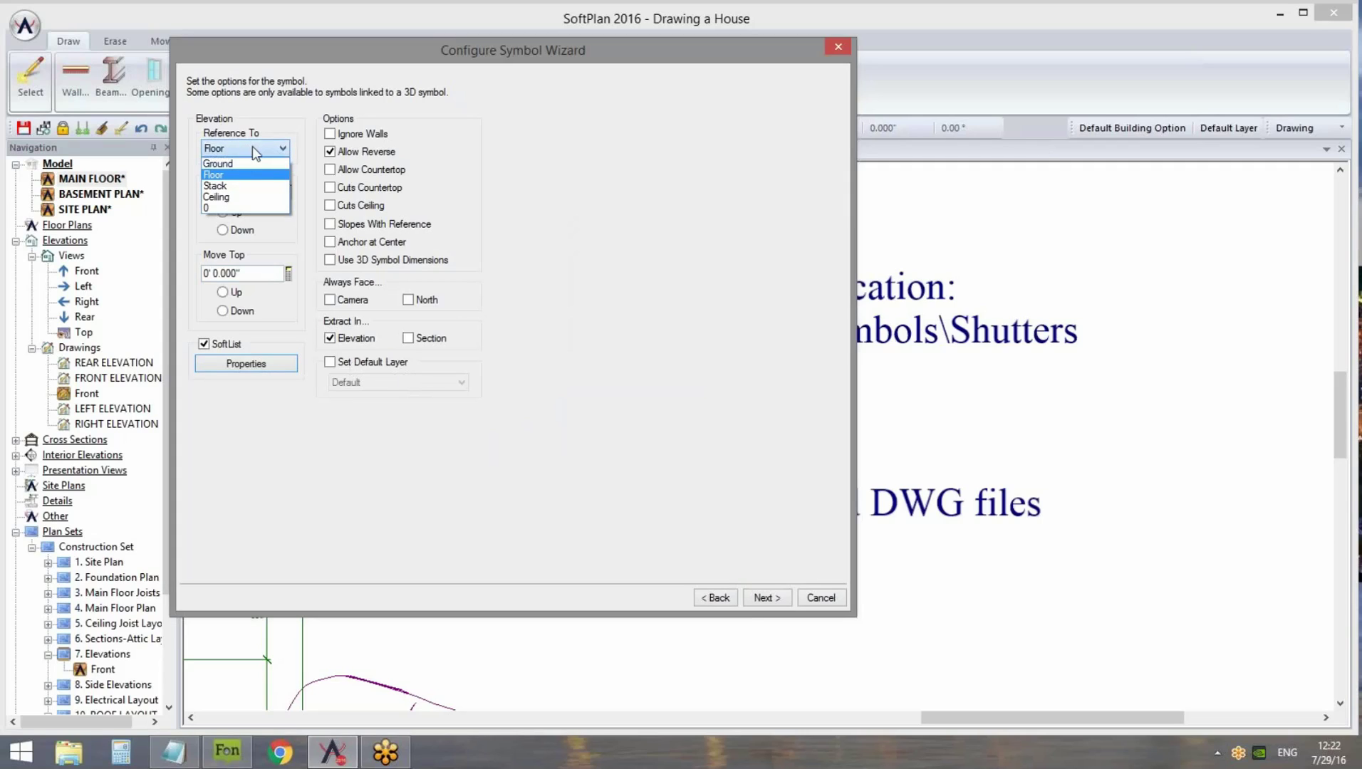
click(257, 206)
click(258, 190)
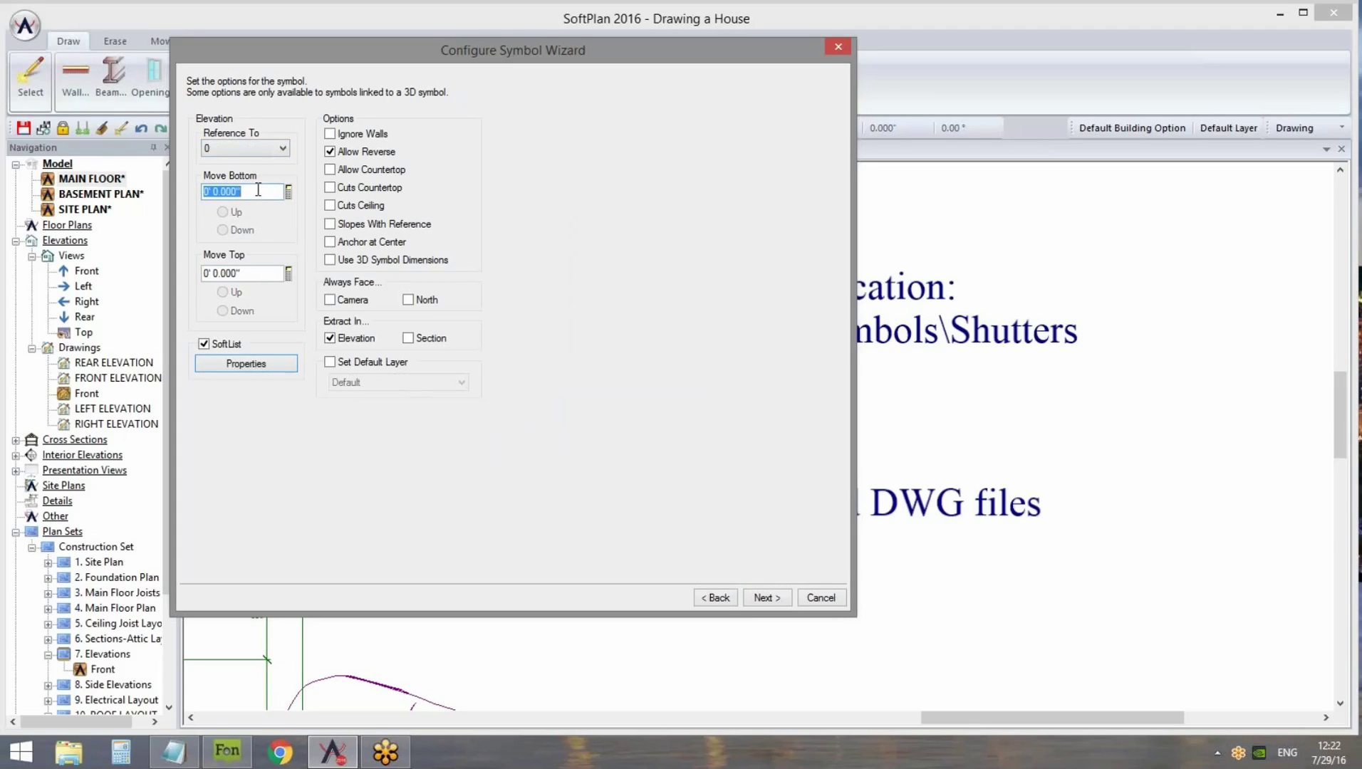
text(3')
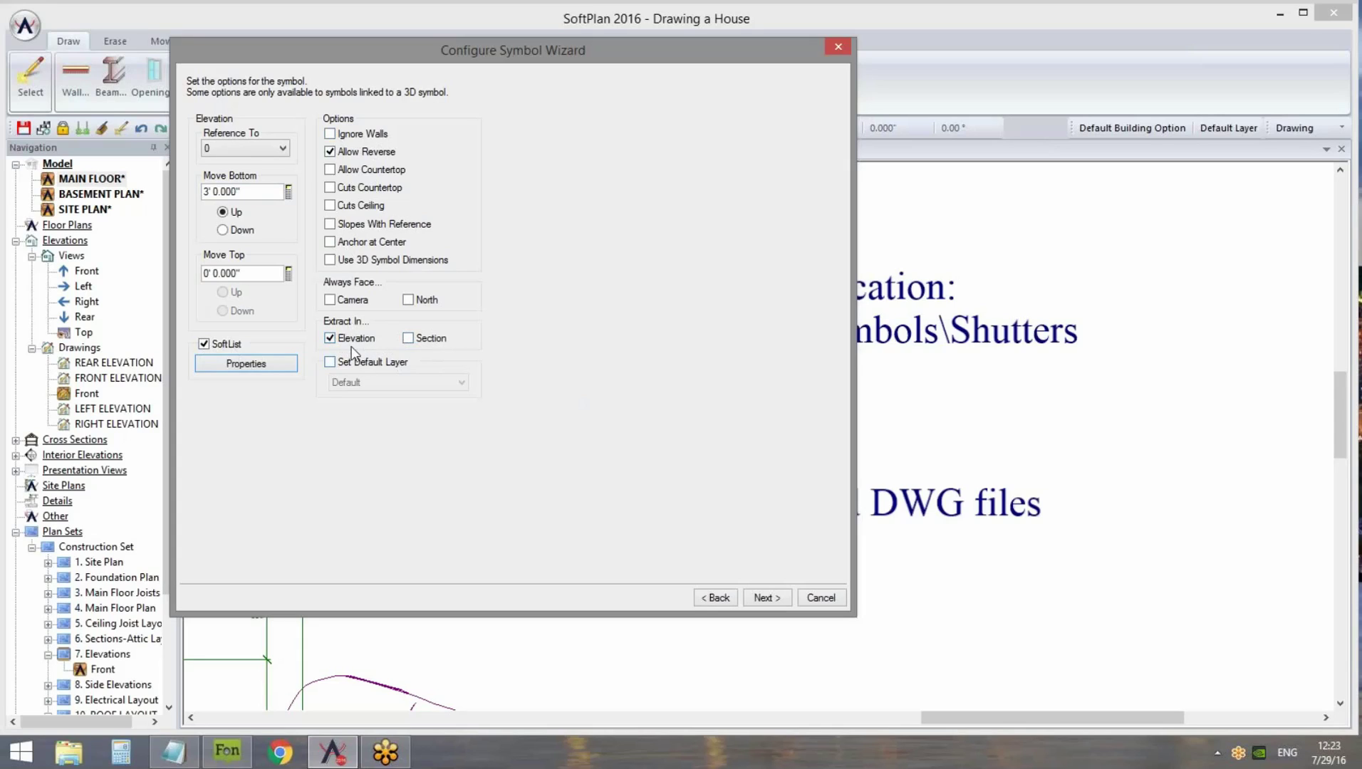
click(767, 598)
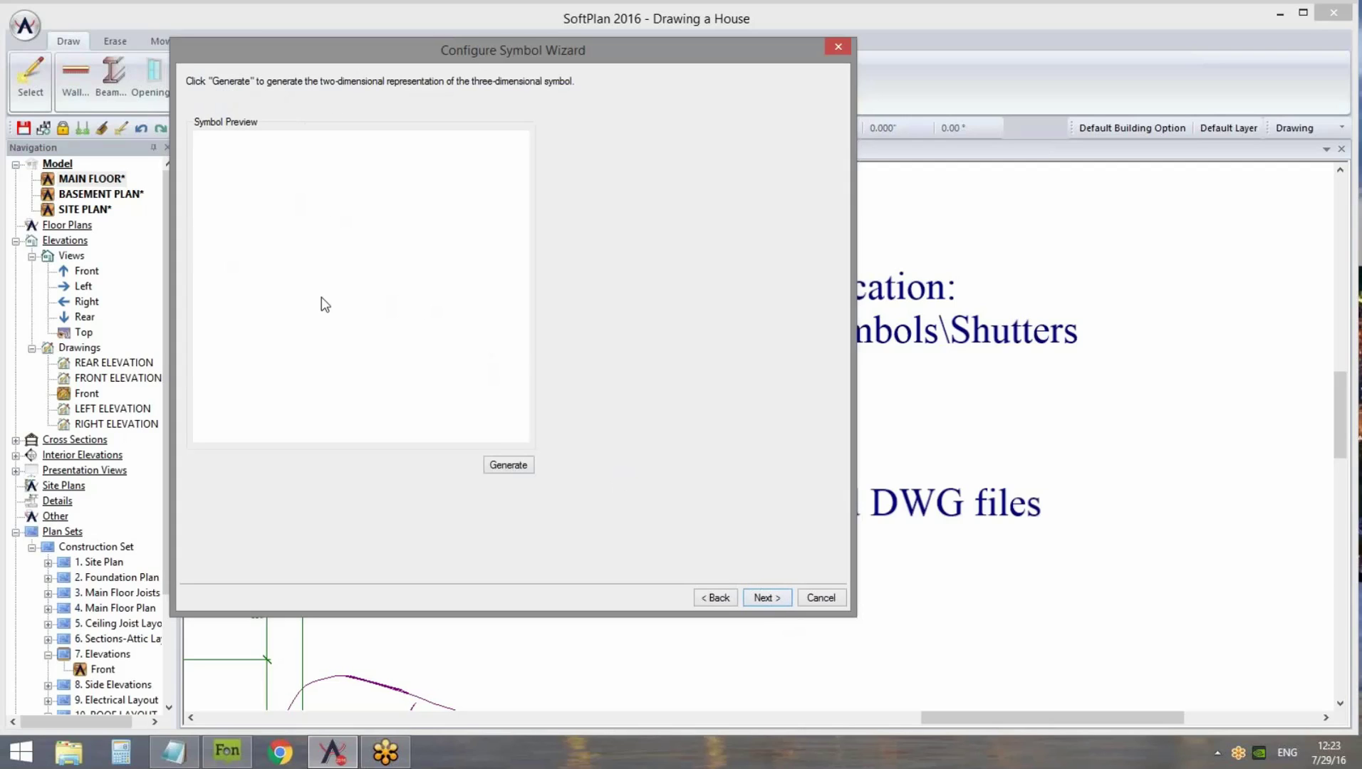
Generate the shutter's two-dimensional representation and finish creating the symbol
click(514, 470)
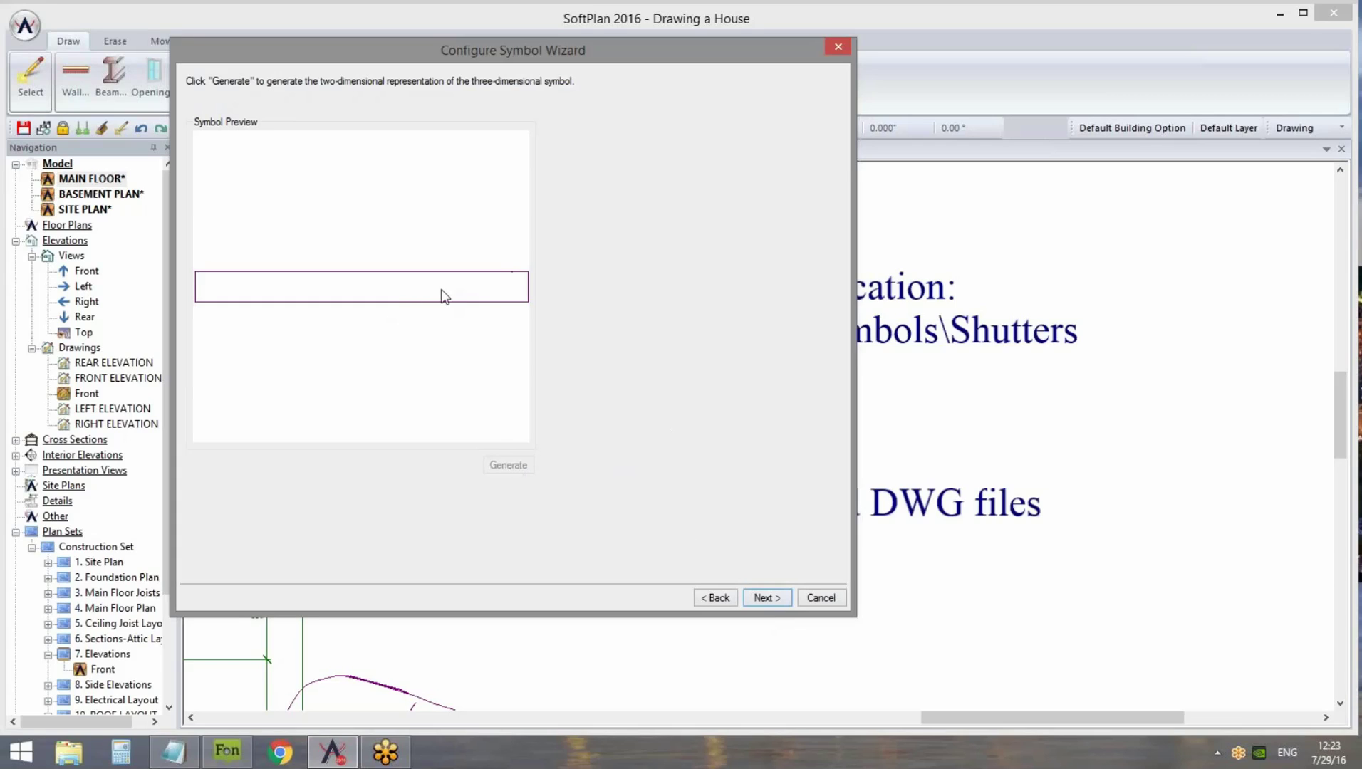
click(777, 598)
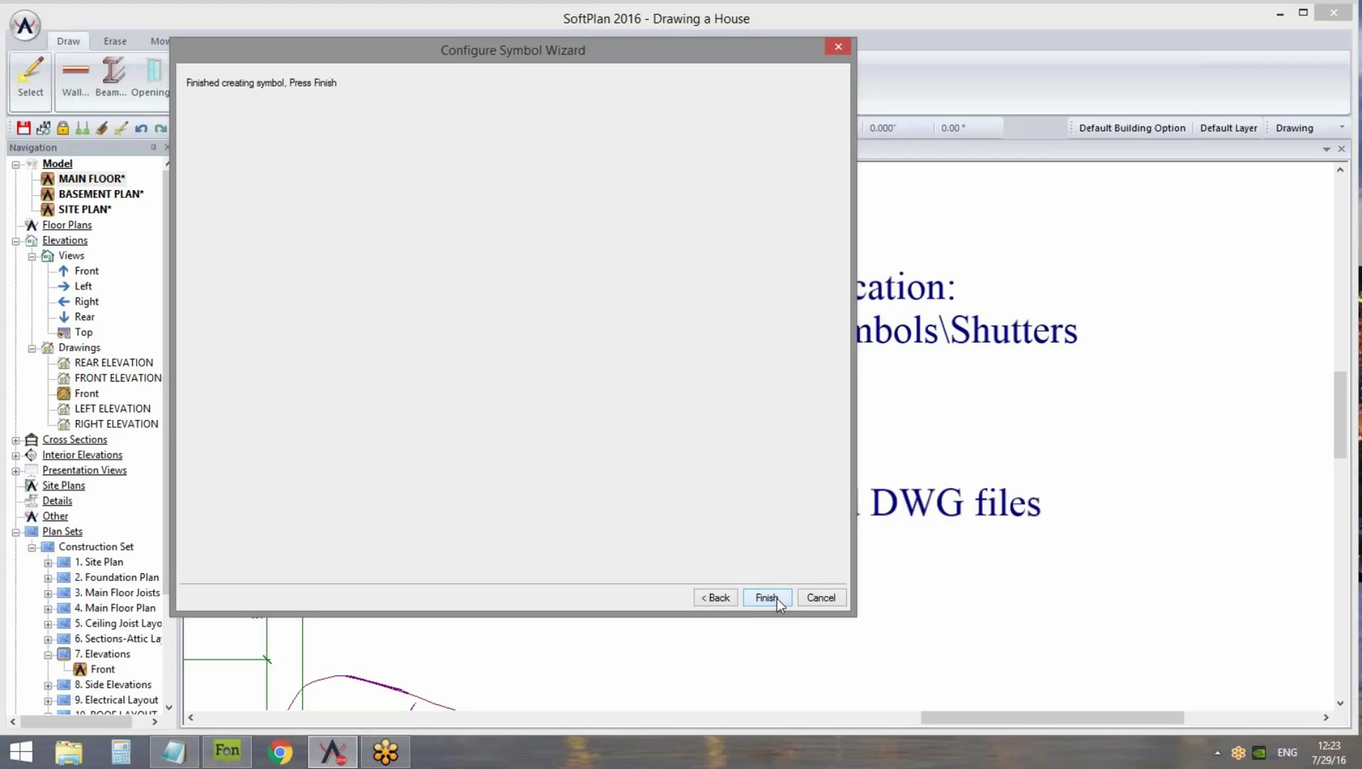
click(767, 597)
Place the Custom Shutter symbol from the Custom library on the garage's front wall, between the window and the outer corner
middle_drag(669, 683, 792, 423)
scroll(803, 521, up, 4)
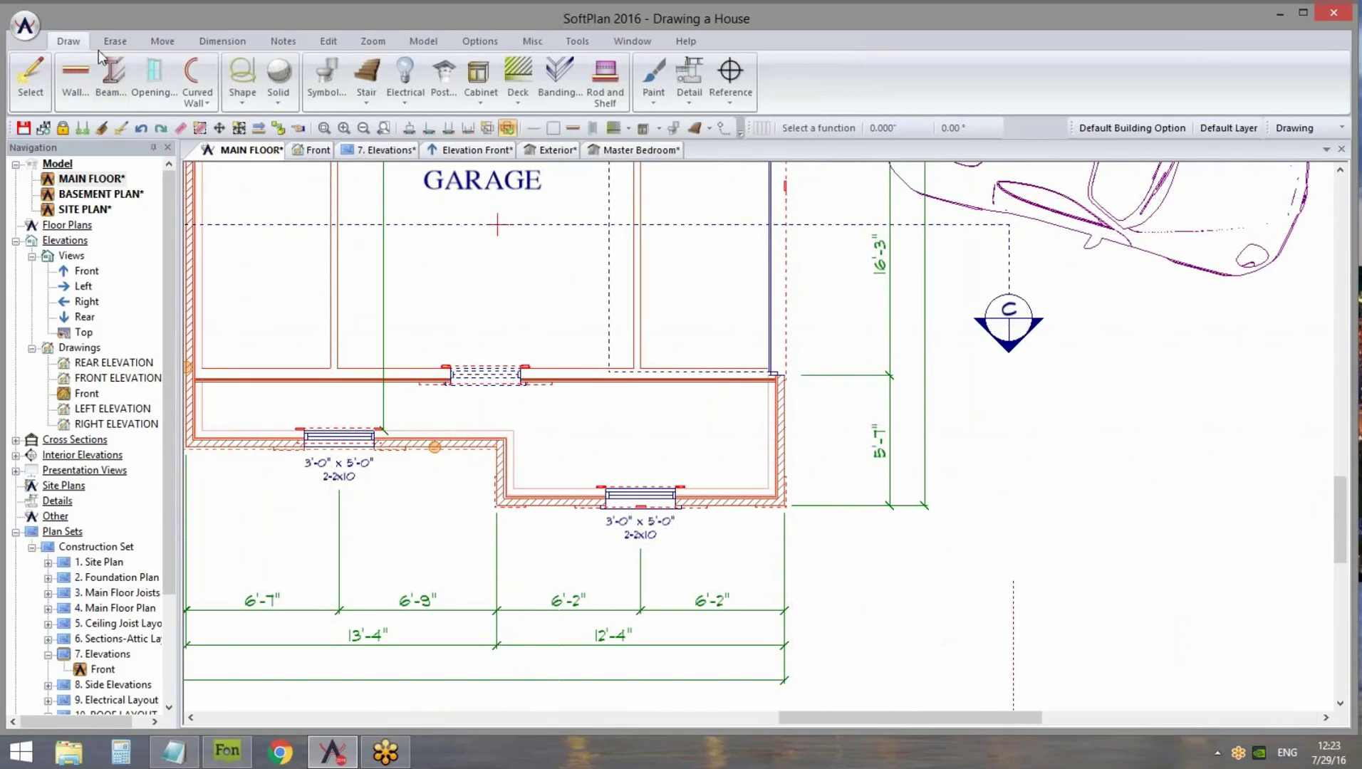
click(326, 79)
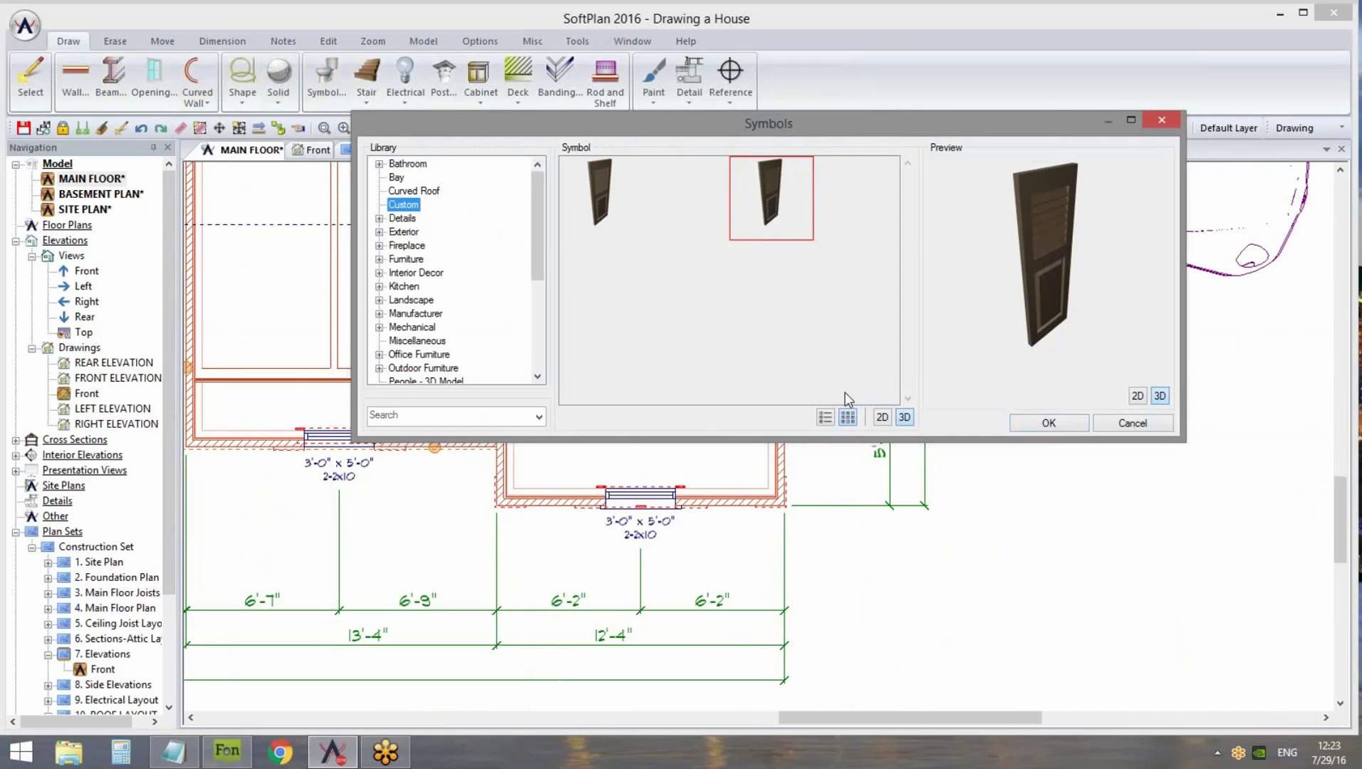
click(825, 418)
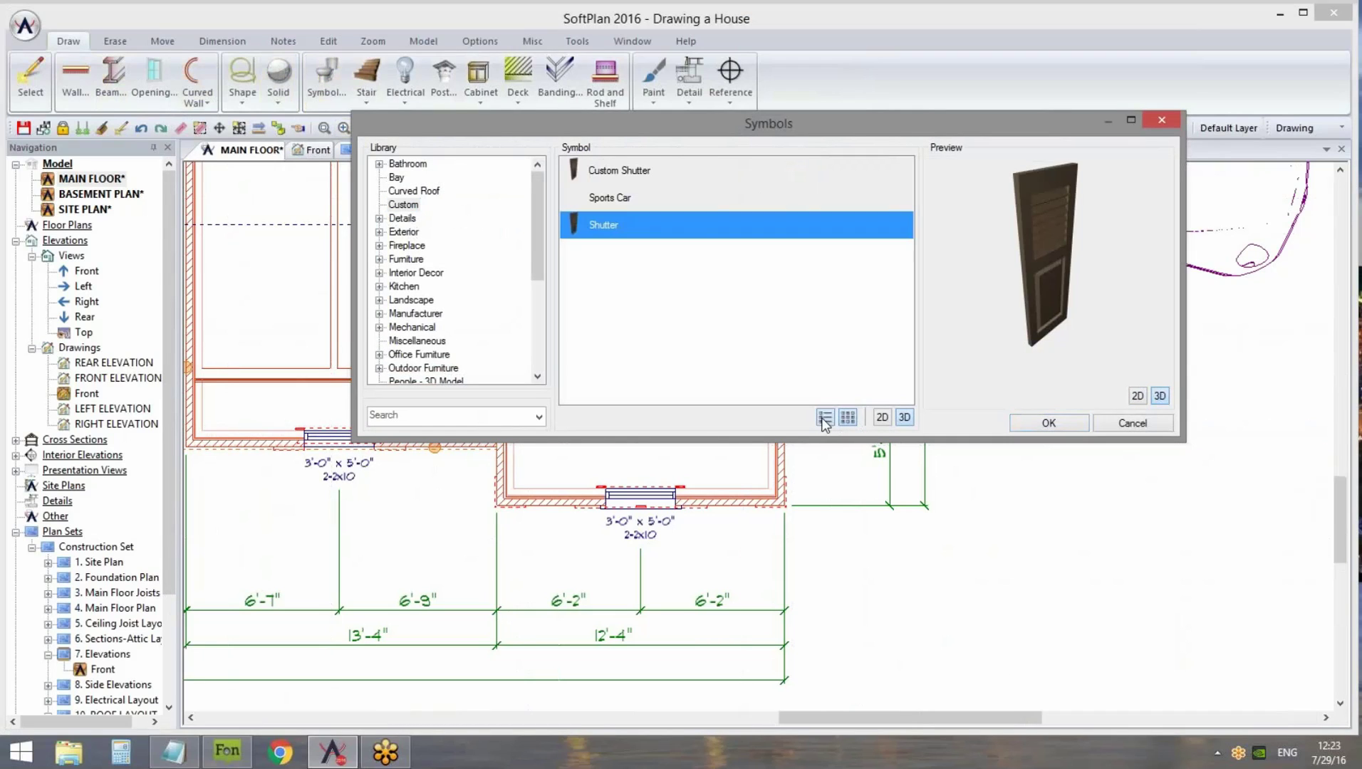
click(624, 171)
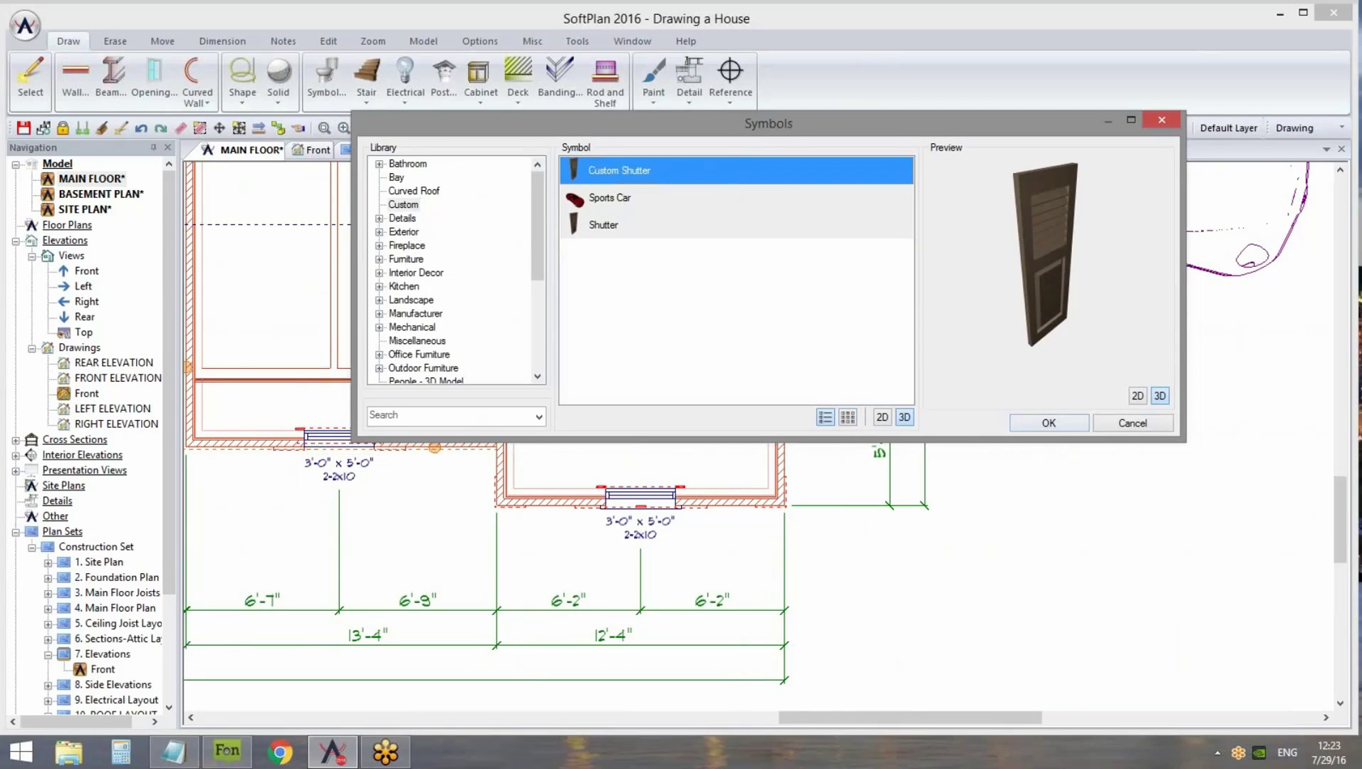
click(1054, 427)
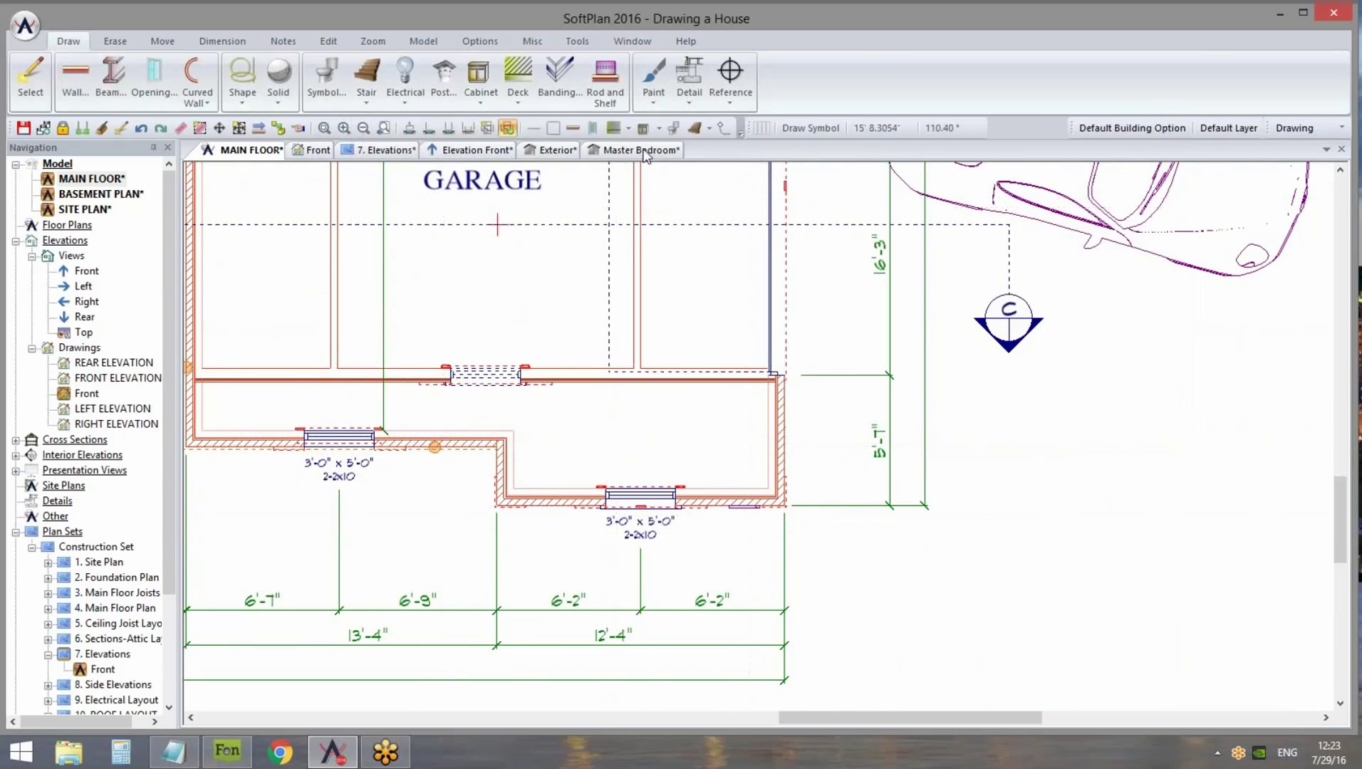
Open the placed Custom Shutter for editing, check its elevation reference and offset, and accept its settings
right_click(743, 508)
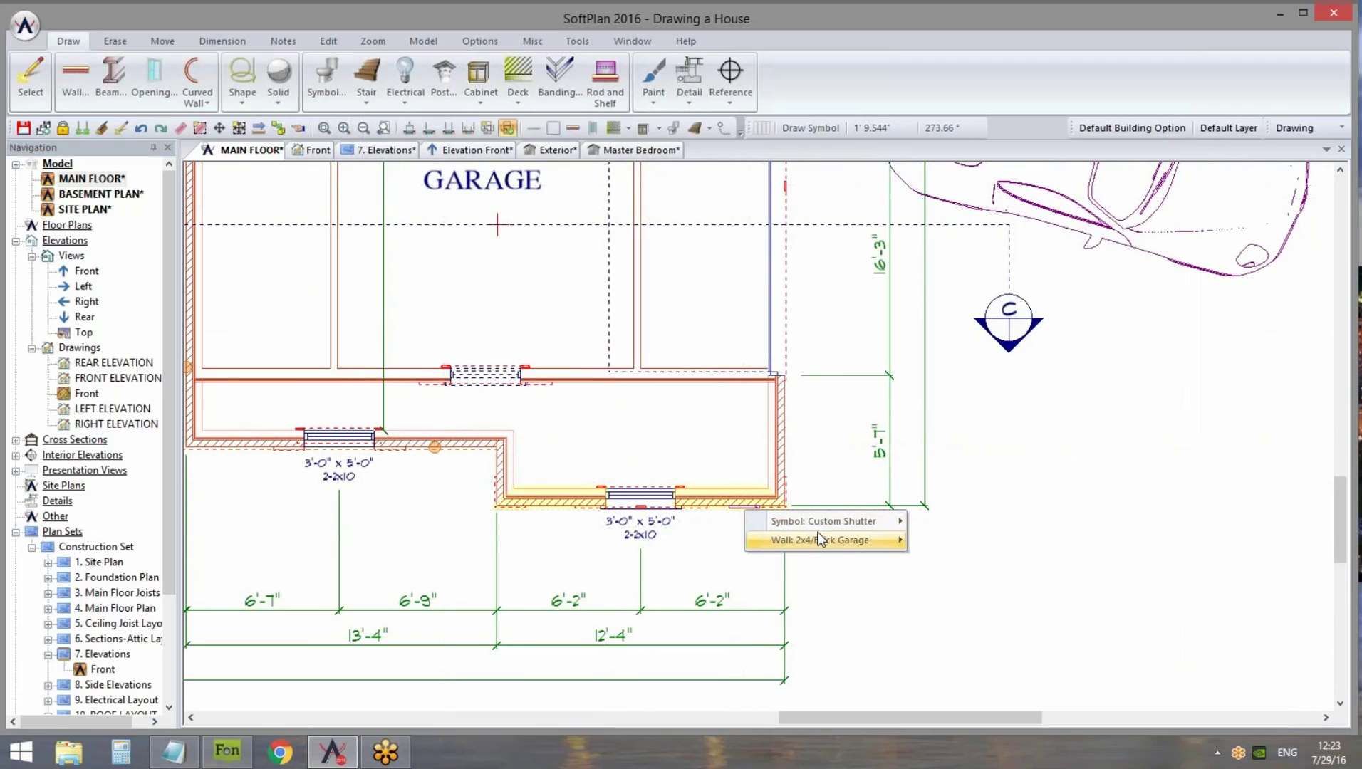
mouse_move(827, 522)
click(962, 246)
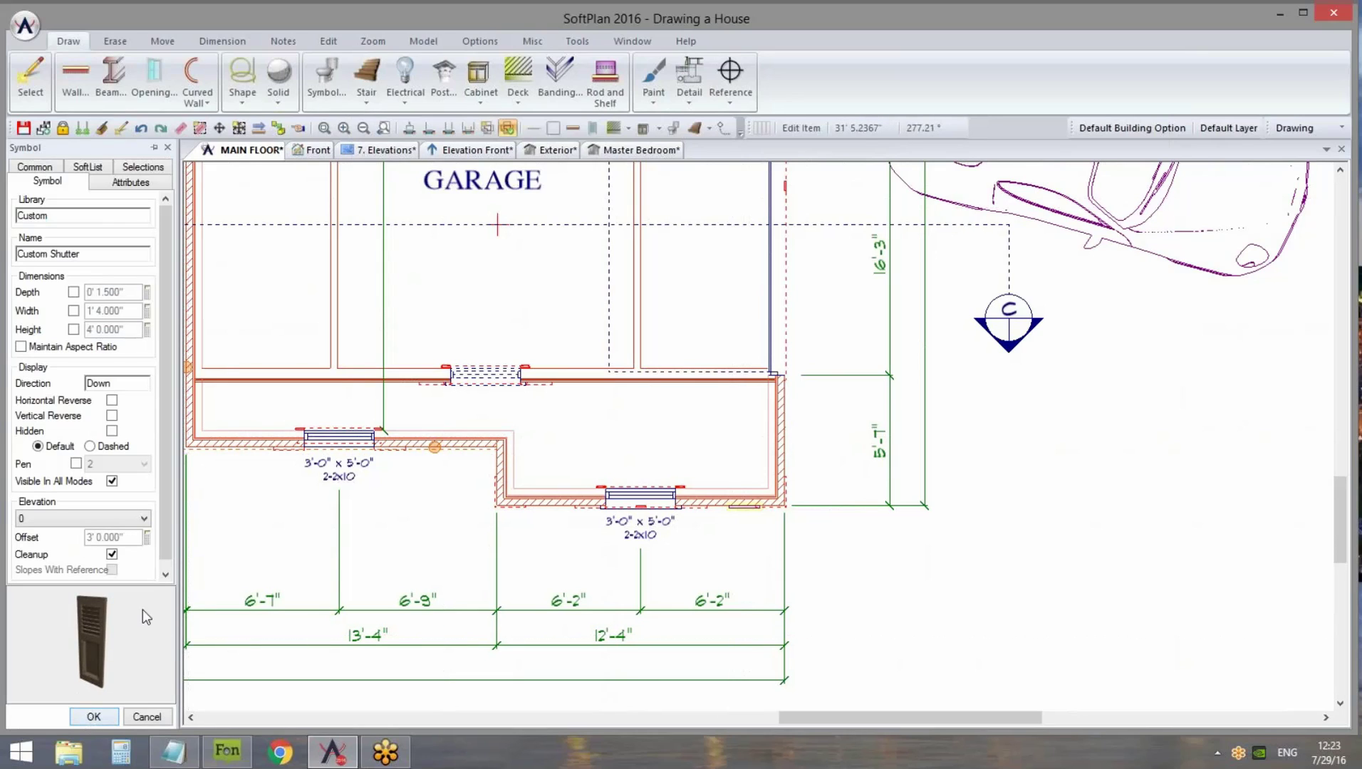
click(114, 538)
click(99, 717)
Inspect the new shutter beside the garage's front window in the Exterior 3D view
click(537, 153)
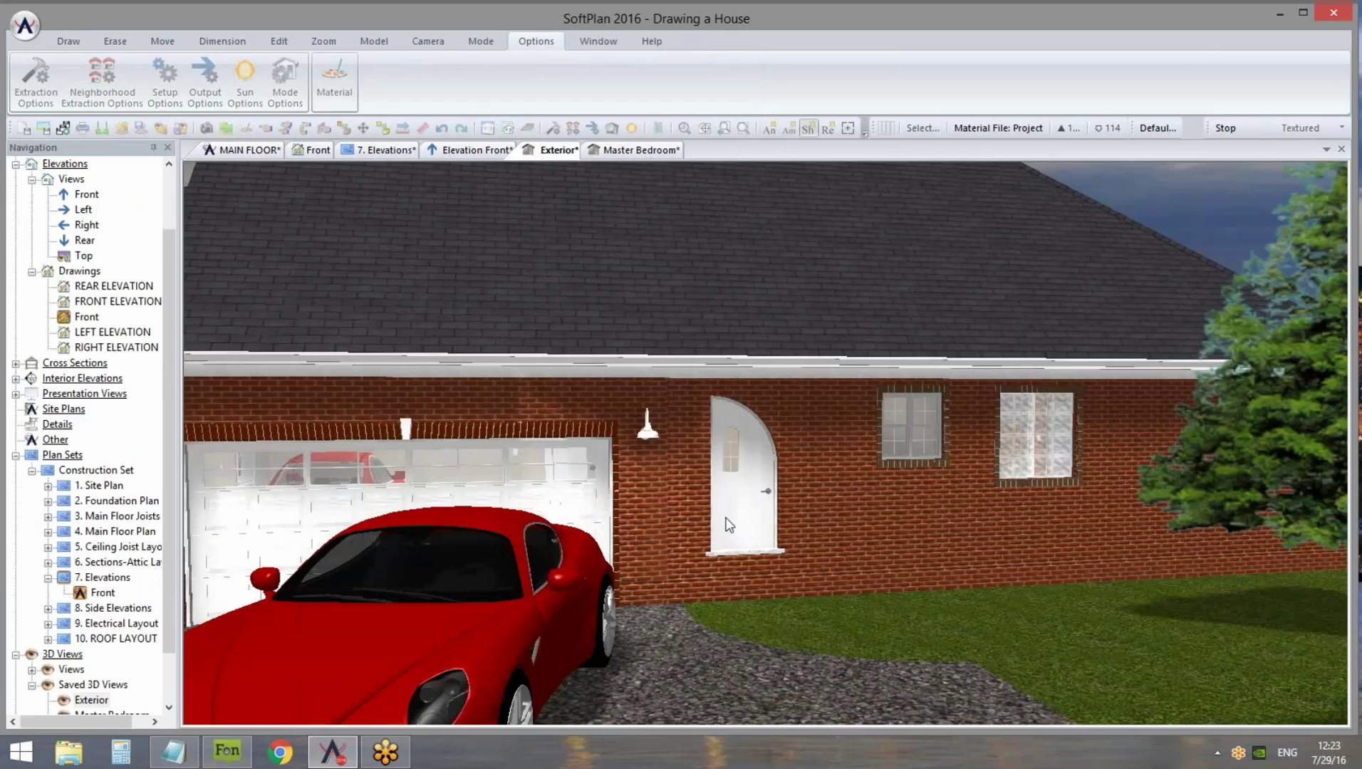
mouse_move(733, 517)
mouse_down()
mouse_move(1017, 508)
mouse_move(482, 462)
mouse_up()
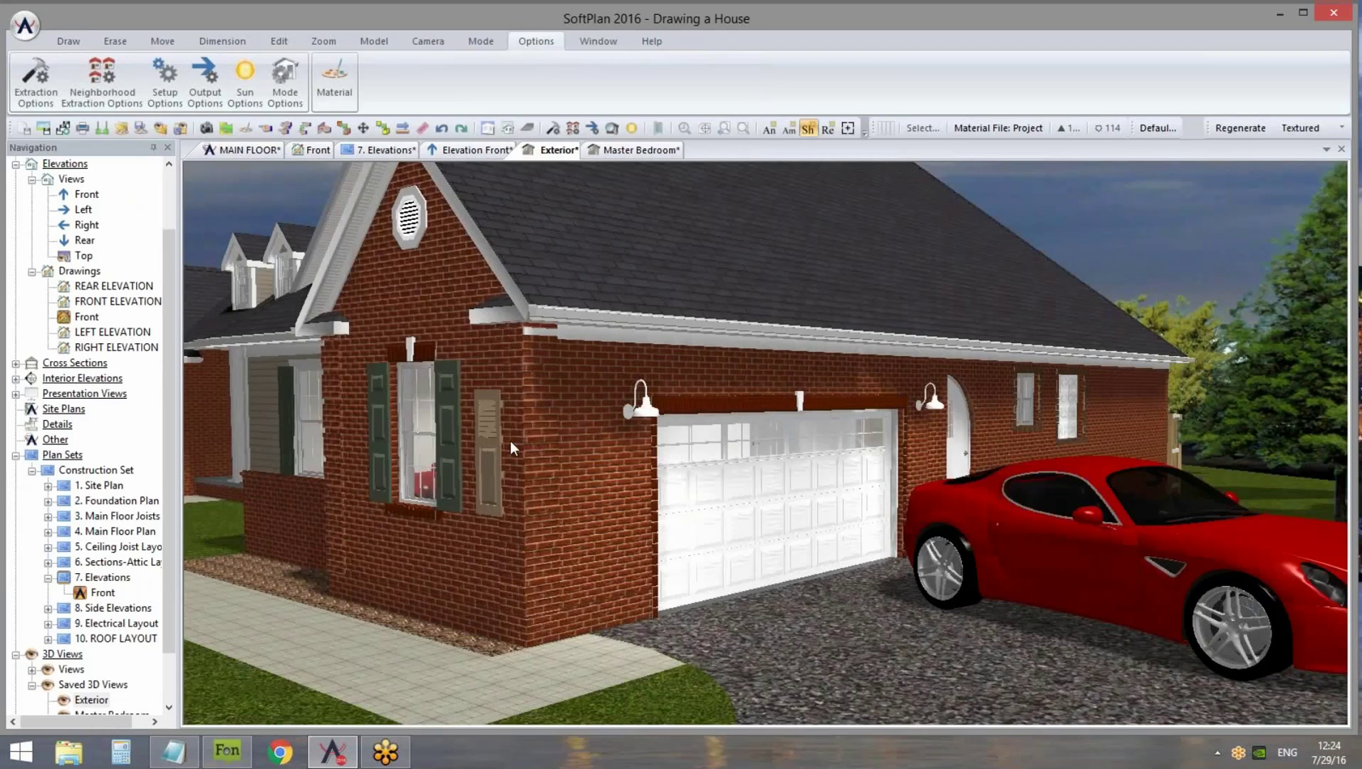
Return to the MAIN FLOOR plan and look over the door symbols and the shutter and import notes beside the garage
click(251, 150)
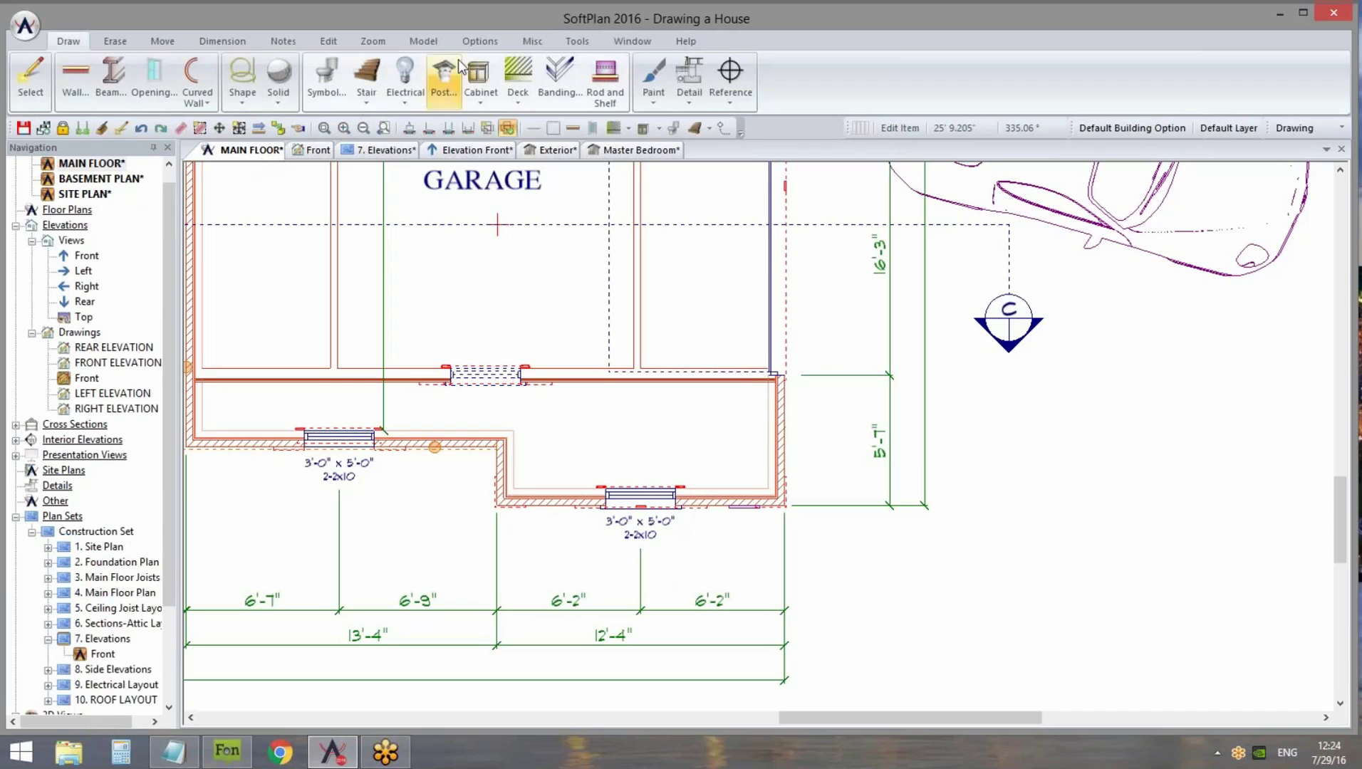
scroll(983, 428, down, 5)
middle_drag(1057, 446, 1048, 554)
scroll(1016, 497, up, 2)
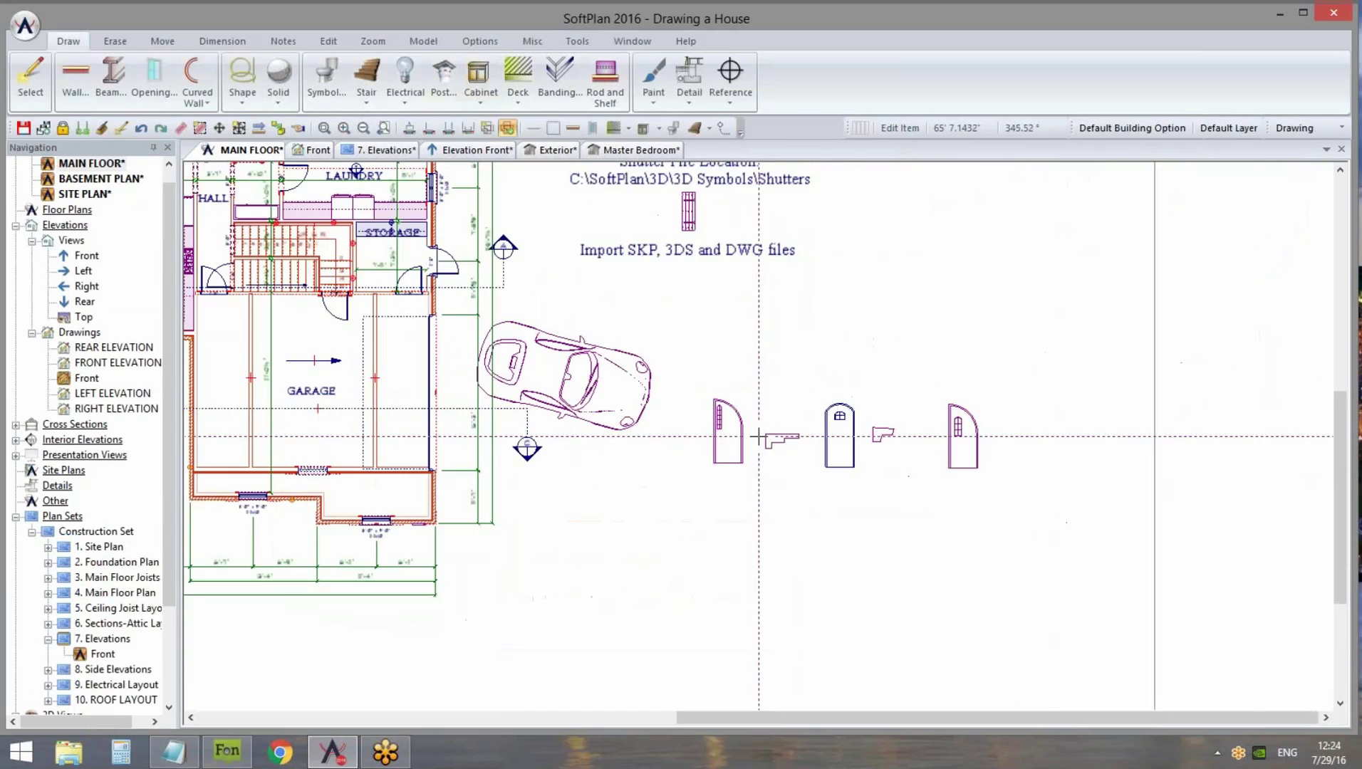
middle_drag(659, 307, 791, 417)
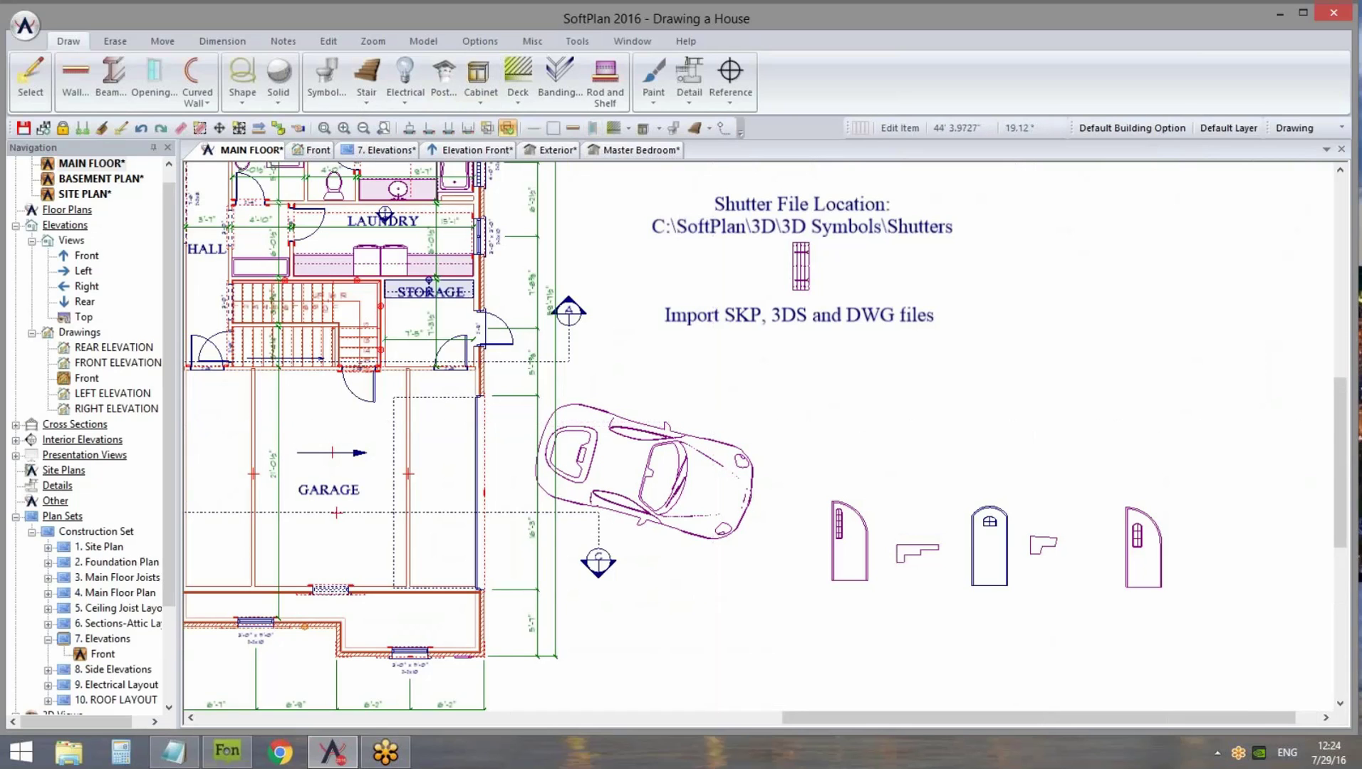
Move the program window aside to examine the Window Bars, Sports Car and Louver panel source files on the desktop, and maximize it again
drag(570, 16, 660, 14)
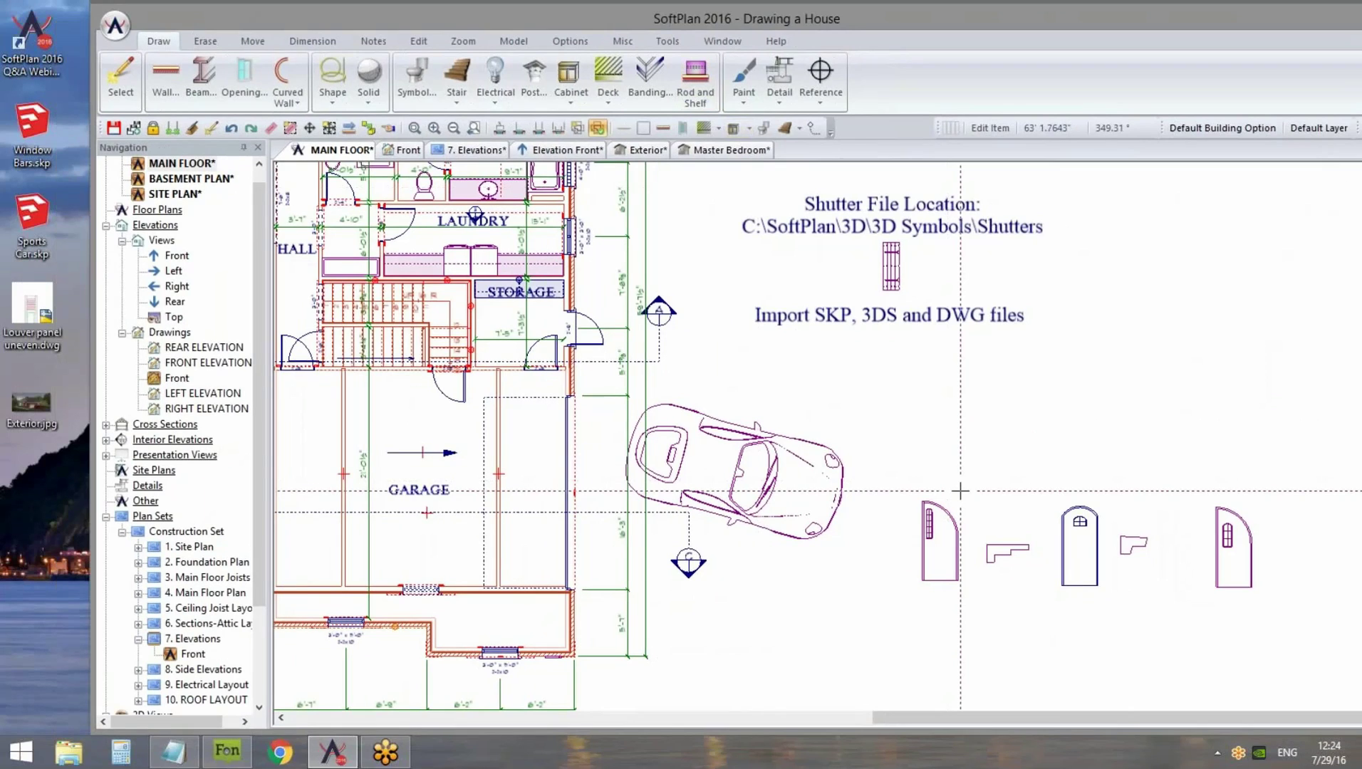
scroll(876, 357, up, 3)
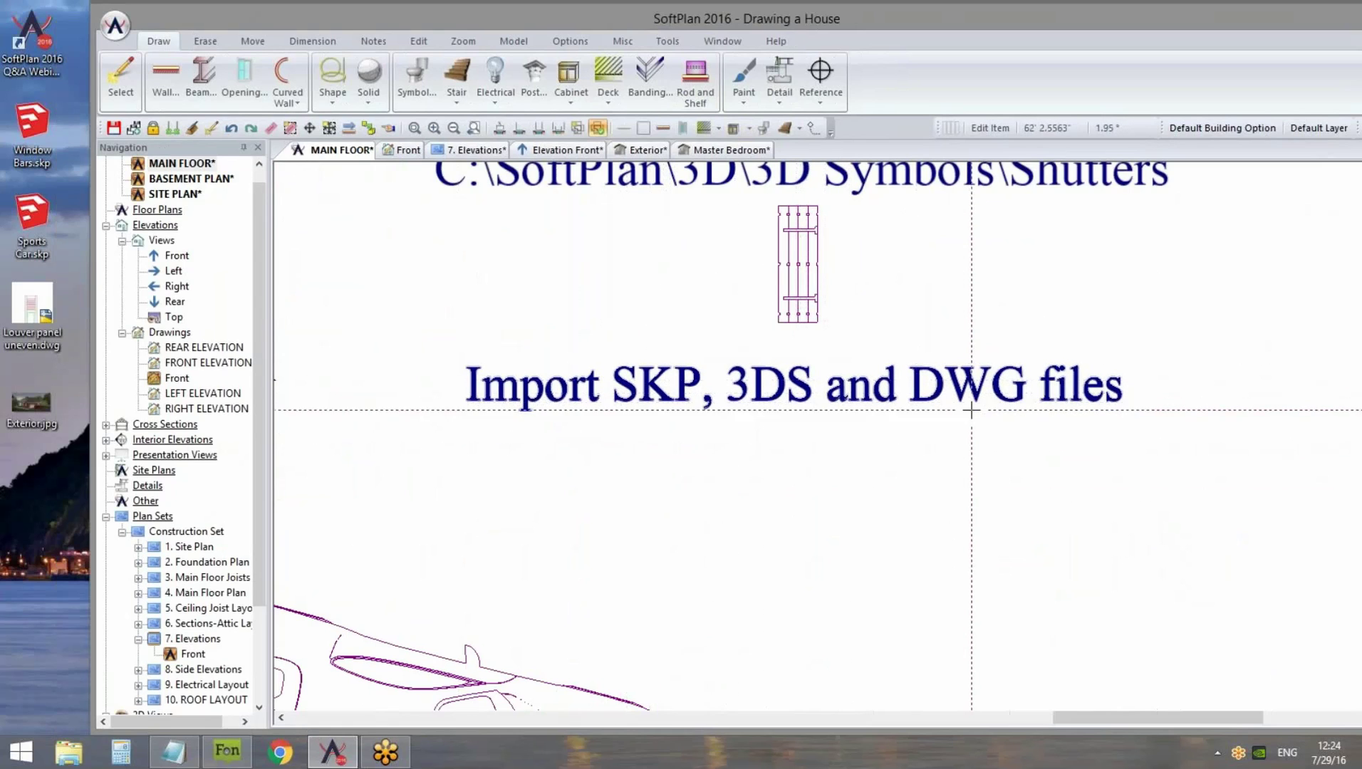
scroll(1020, 533, down, 2)
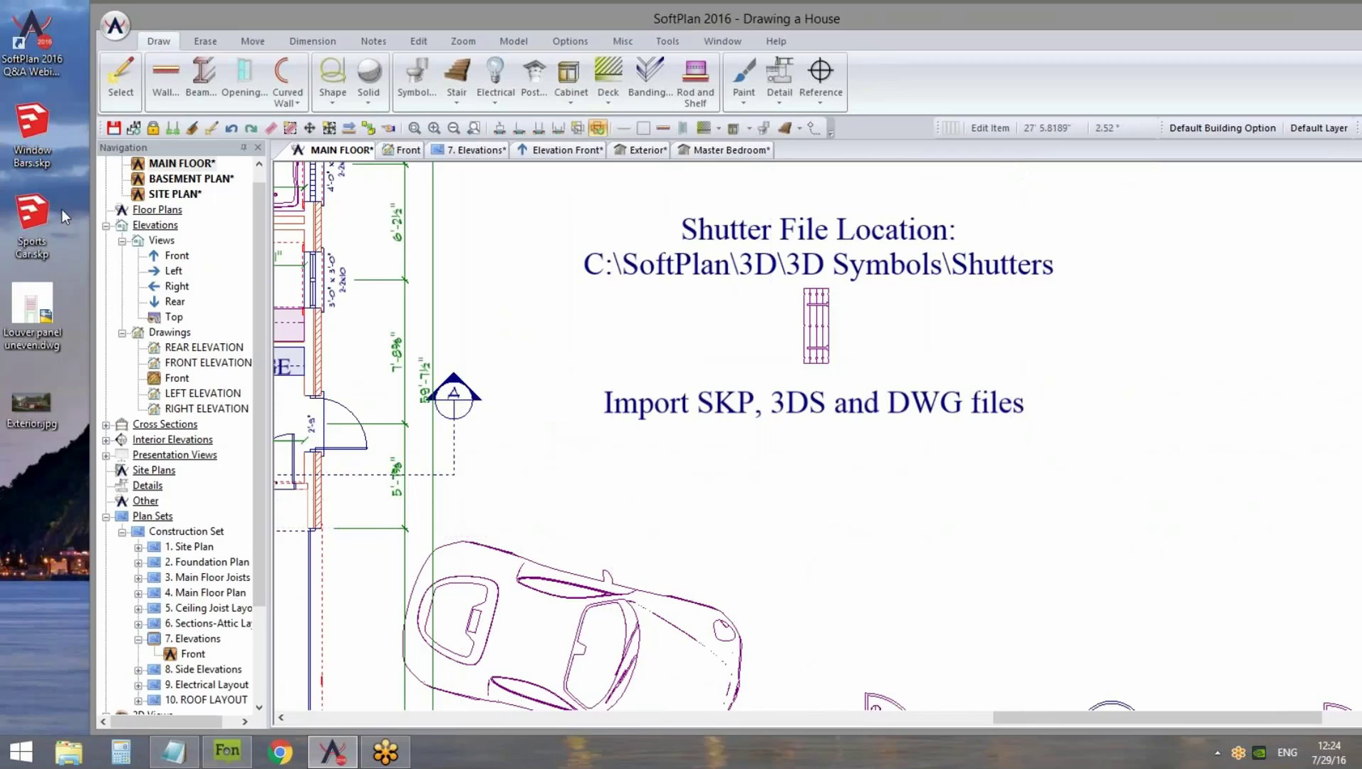
click(39, 227)
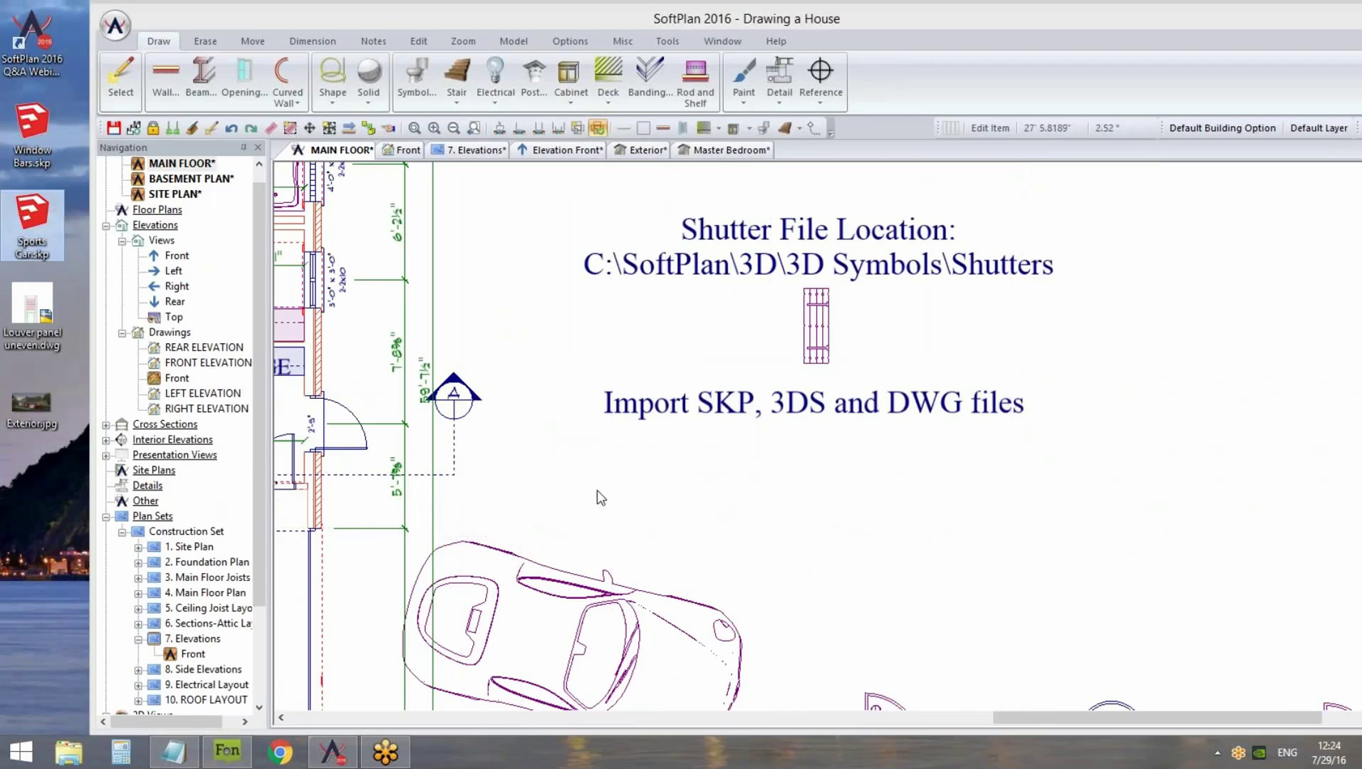
scroll(755, 592, down, 2)
scroll(732, 627, up, 2)
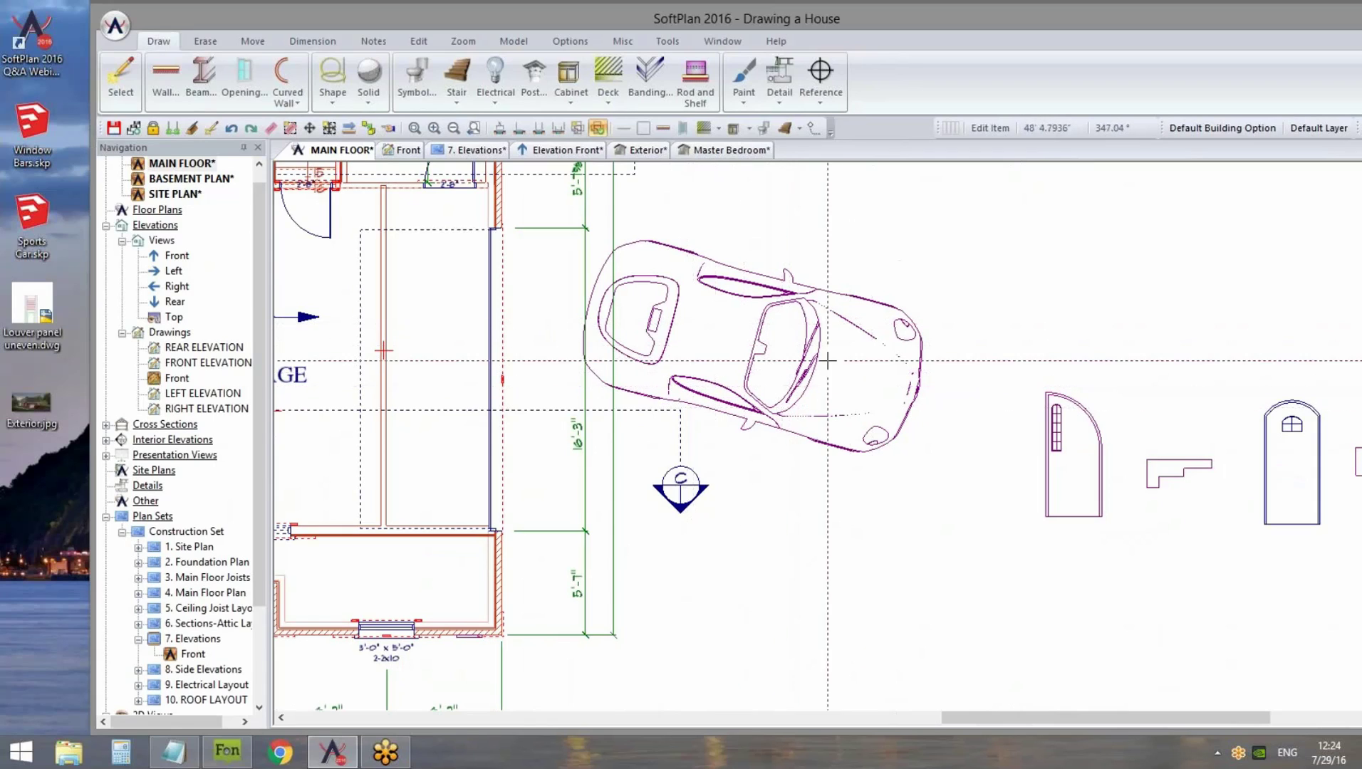
scroll(833, 384, down, 3)
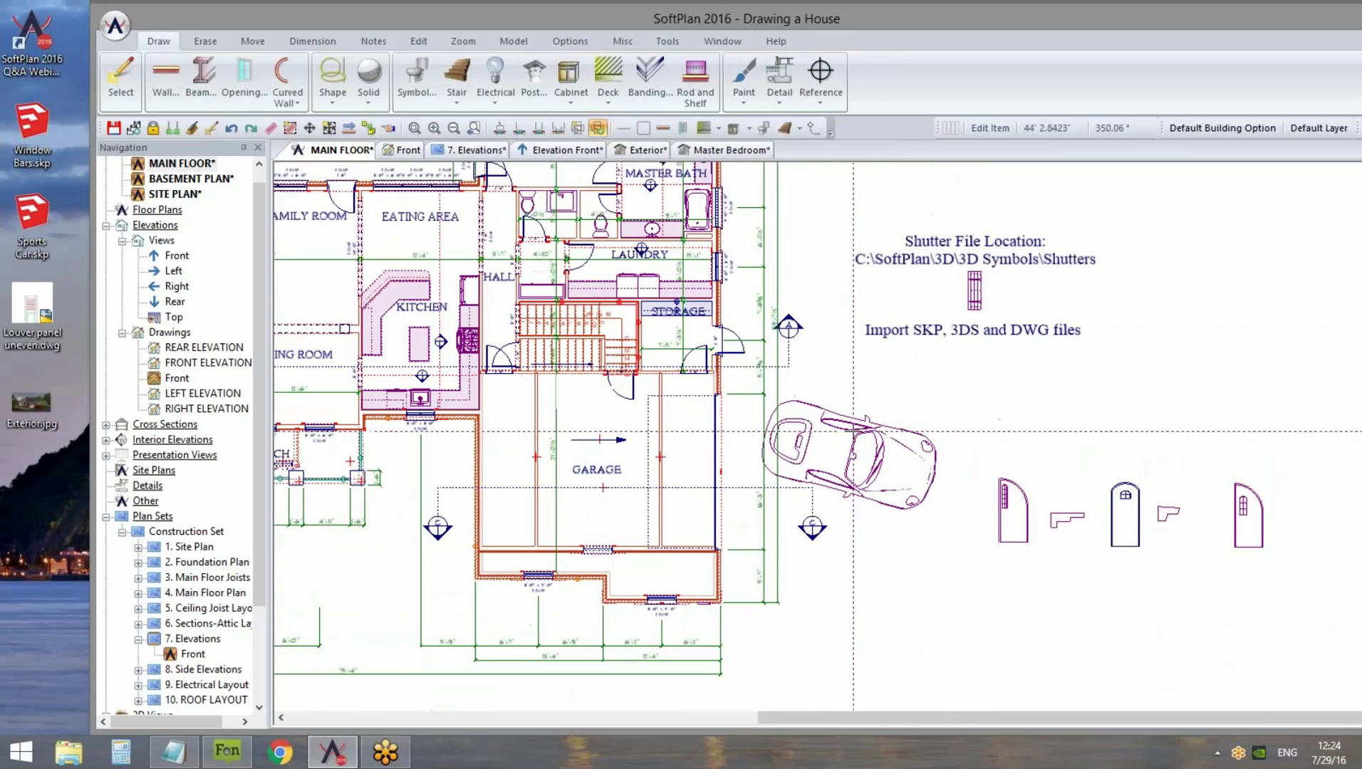
click(37, 154)
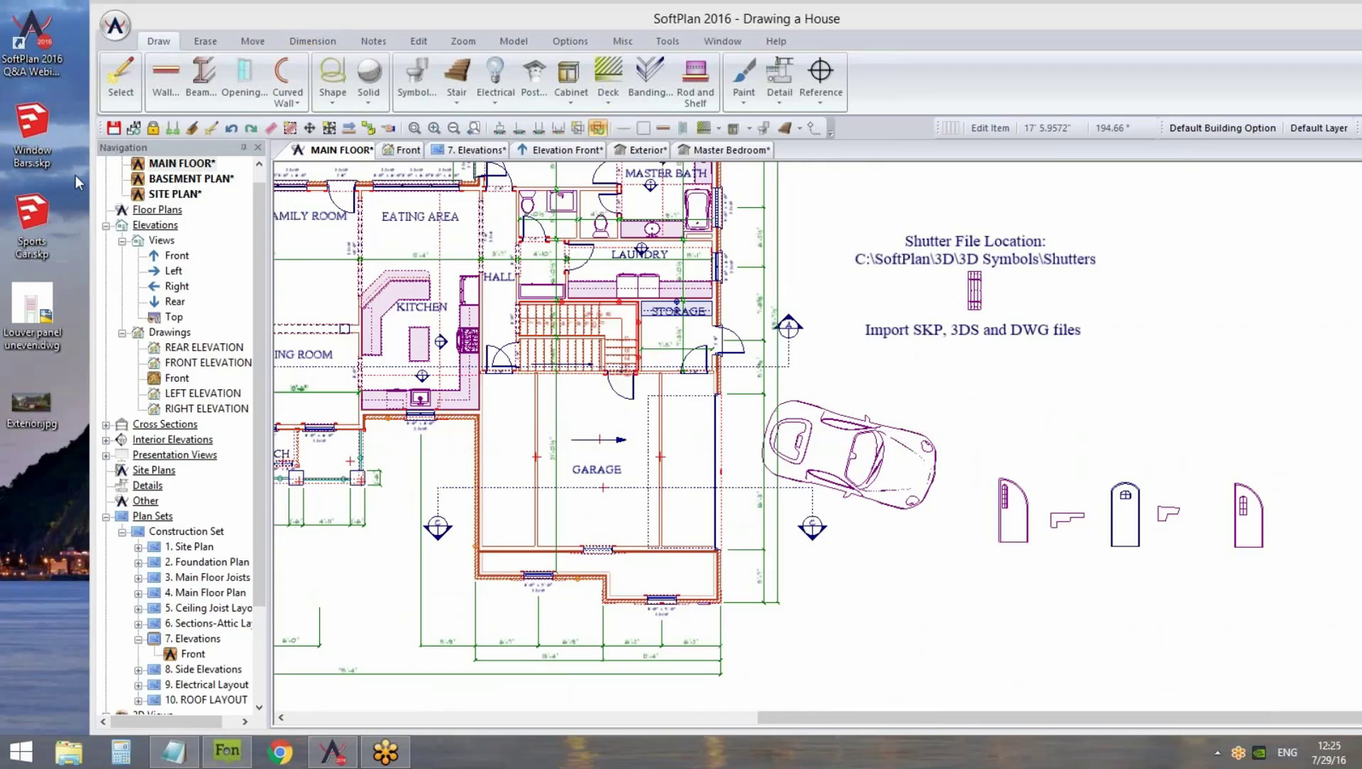
drag(51, 334, 121, 226)
double_click(306, 13)
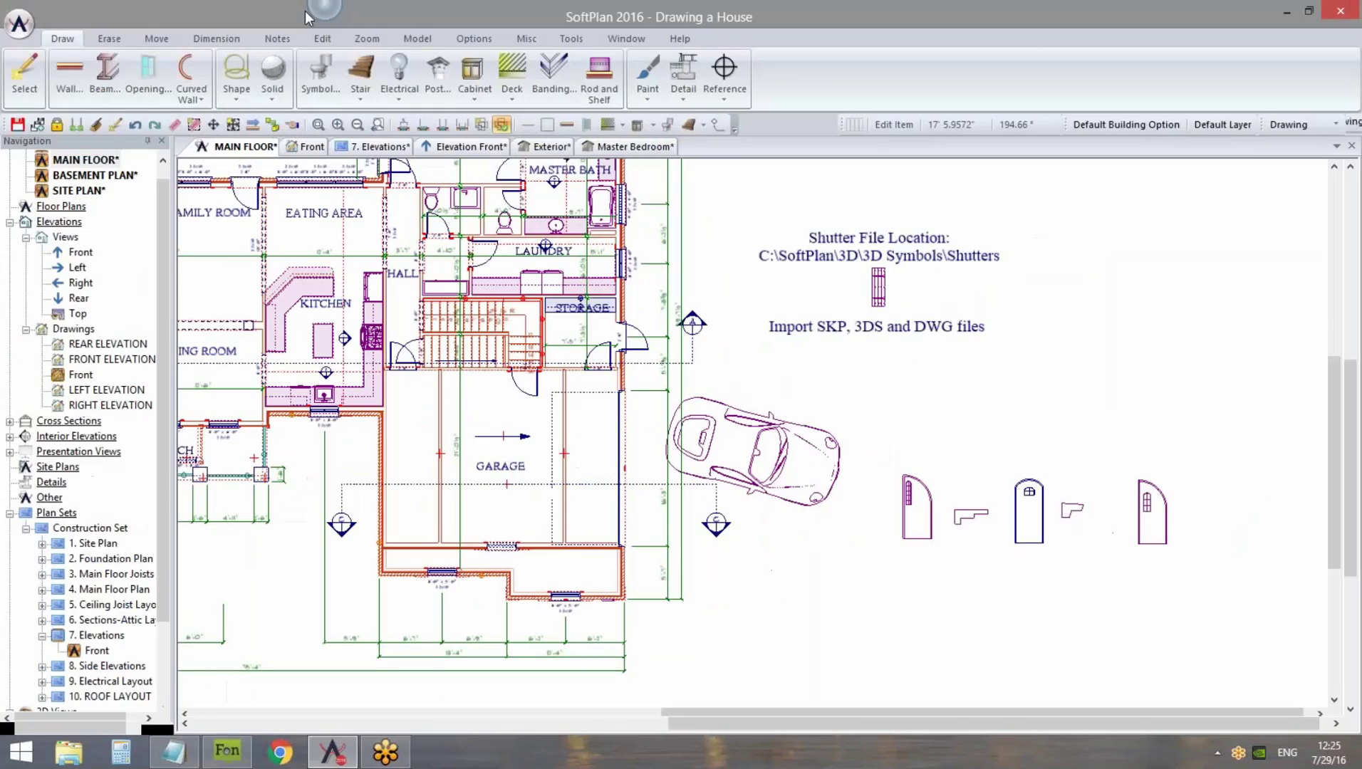
Start a wizard-built symbol named Window Bars in the Custom symbol library and specify that its plan view symbol is not on screen
click(20, 24)
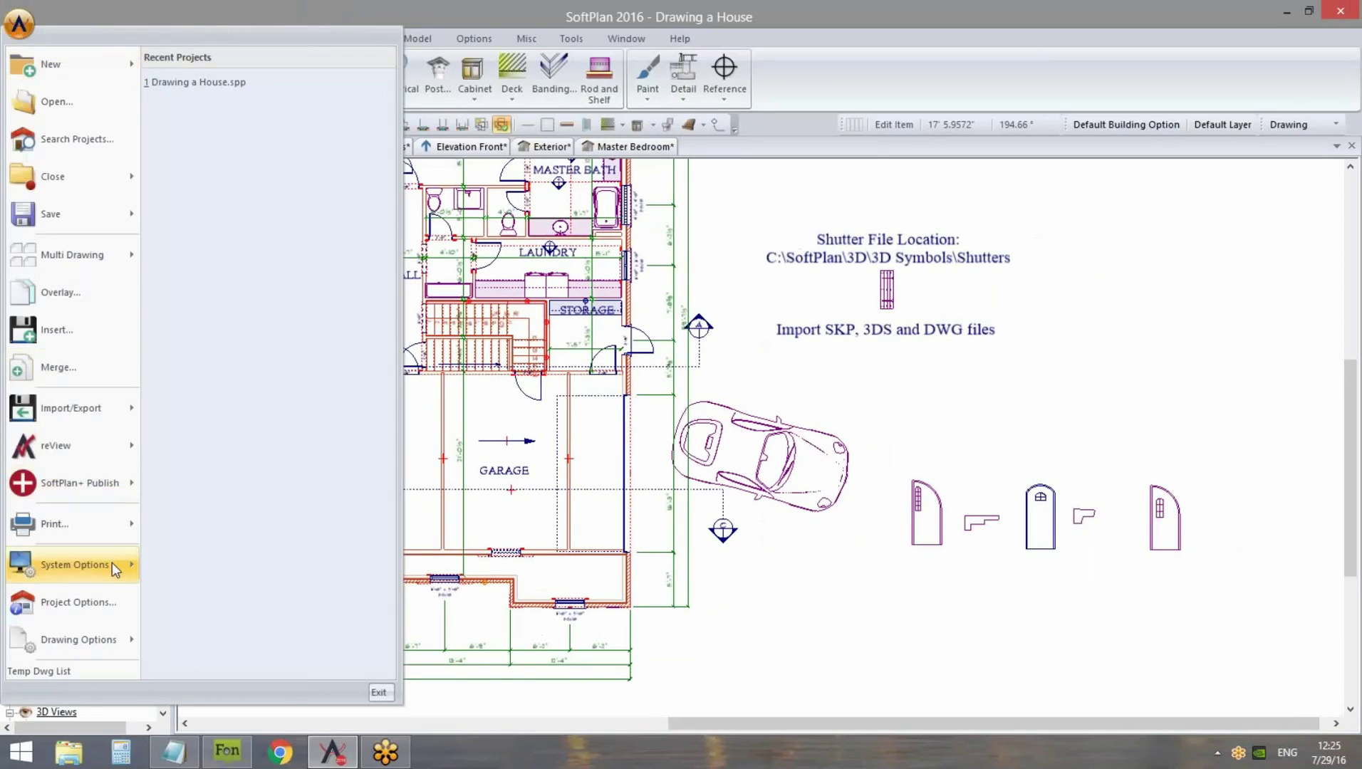
mouse_move(112, 563)
click(190, 604)
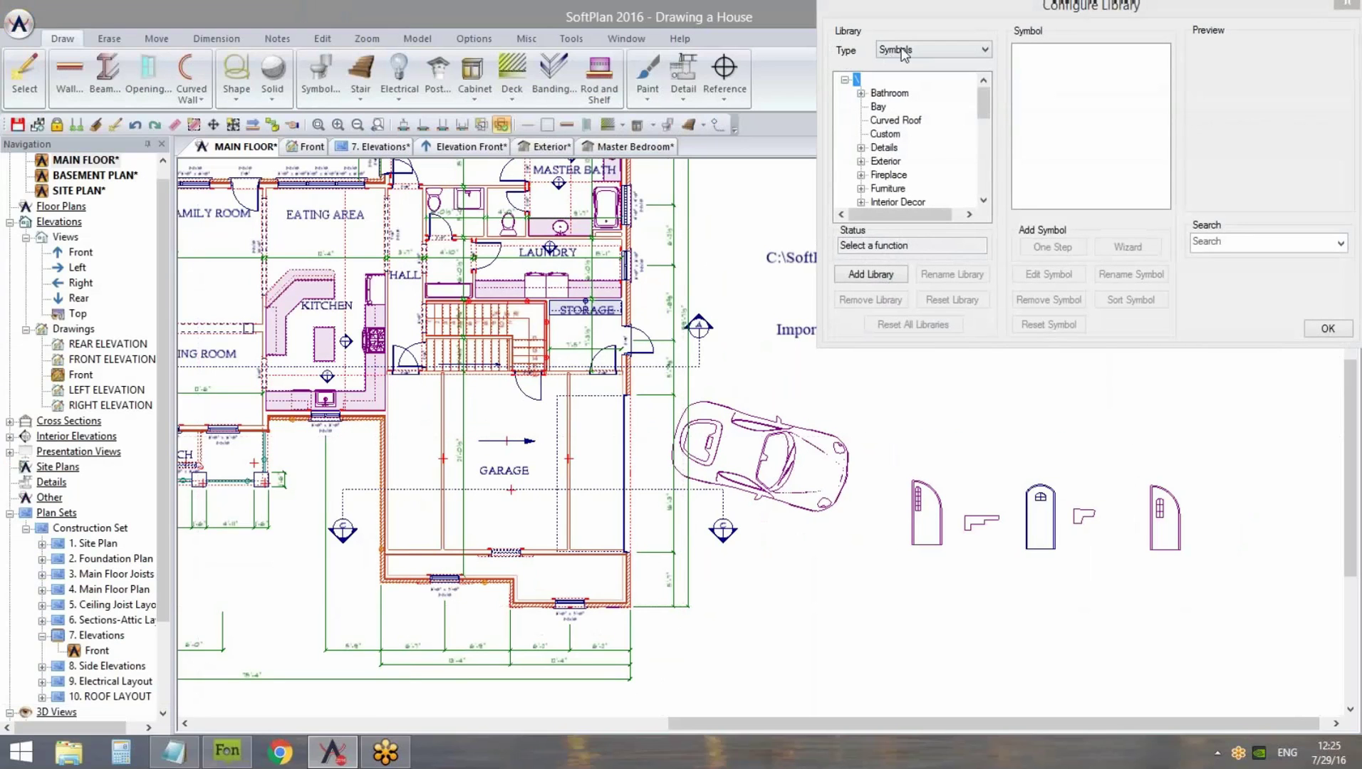
click(891, 134)
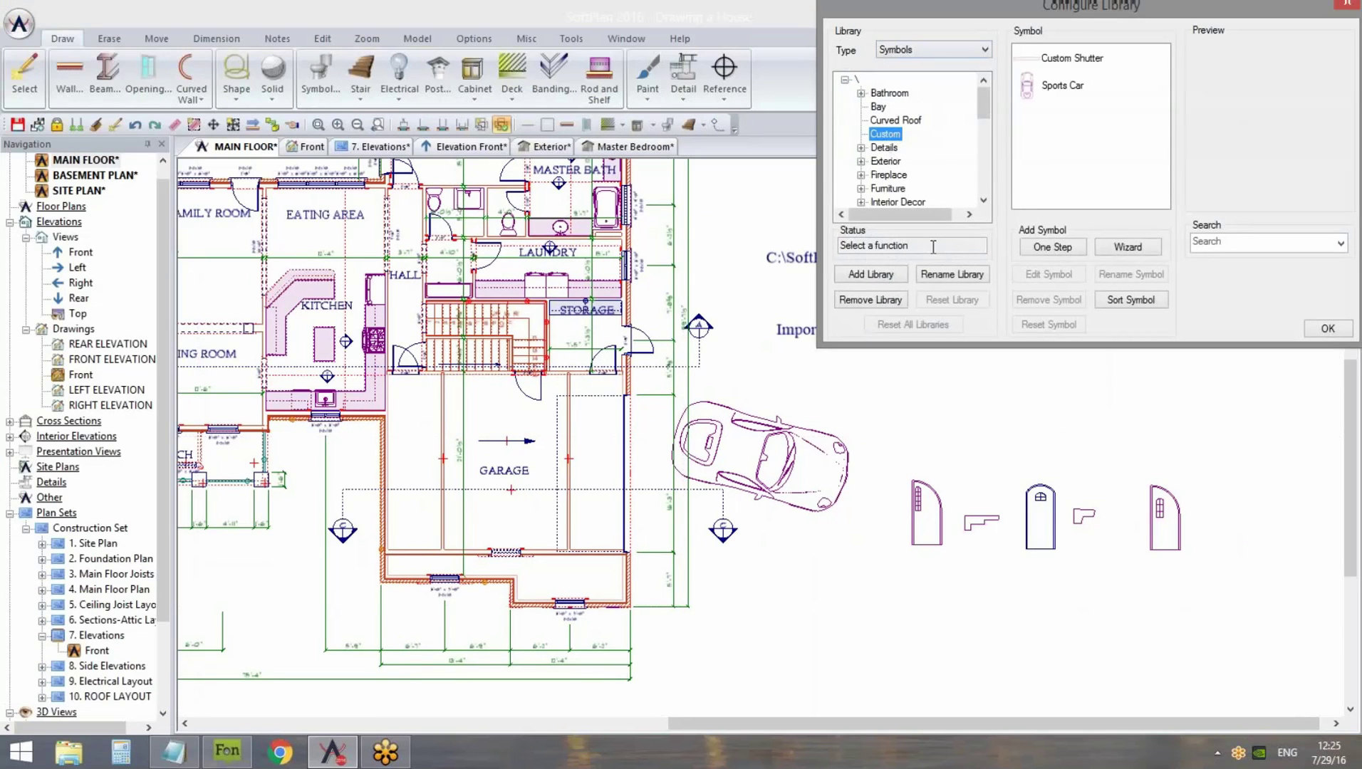
click(1131, 250)
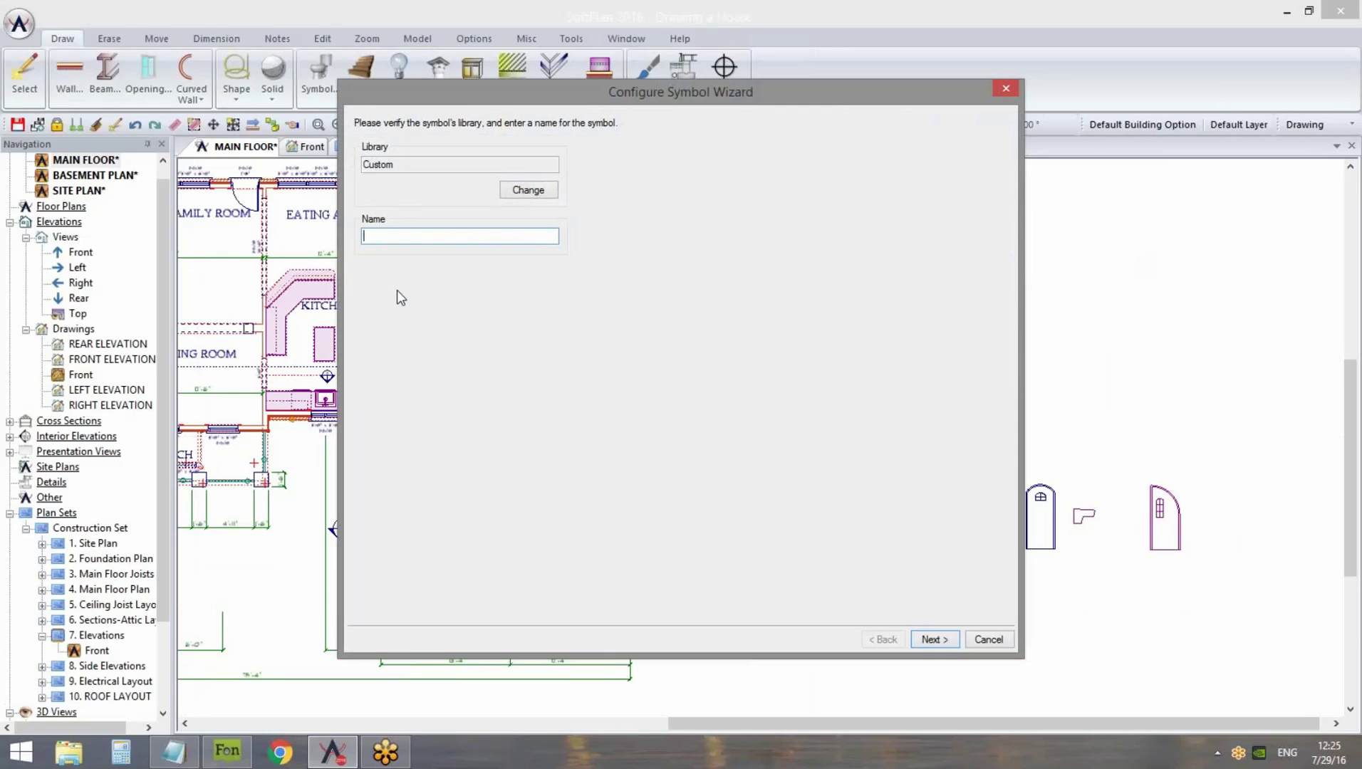
text(Window Bars)
click(946, 639)
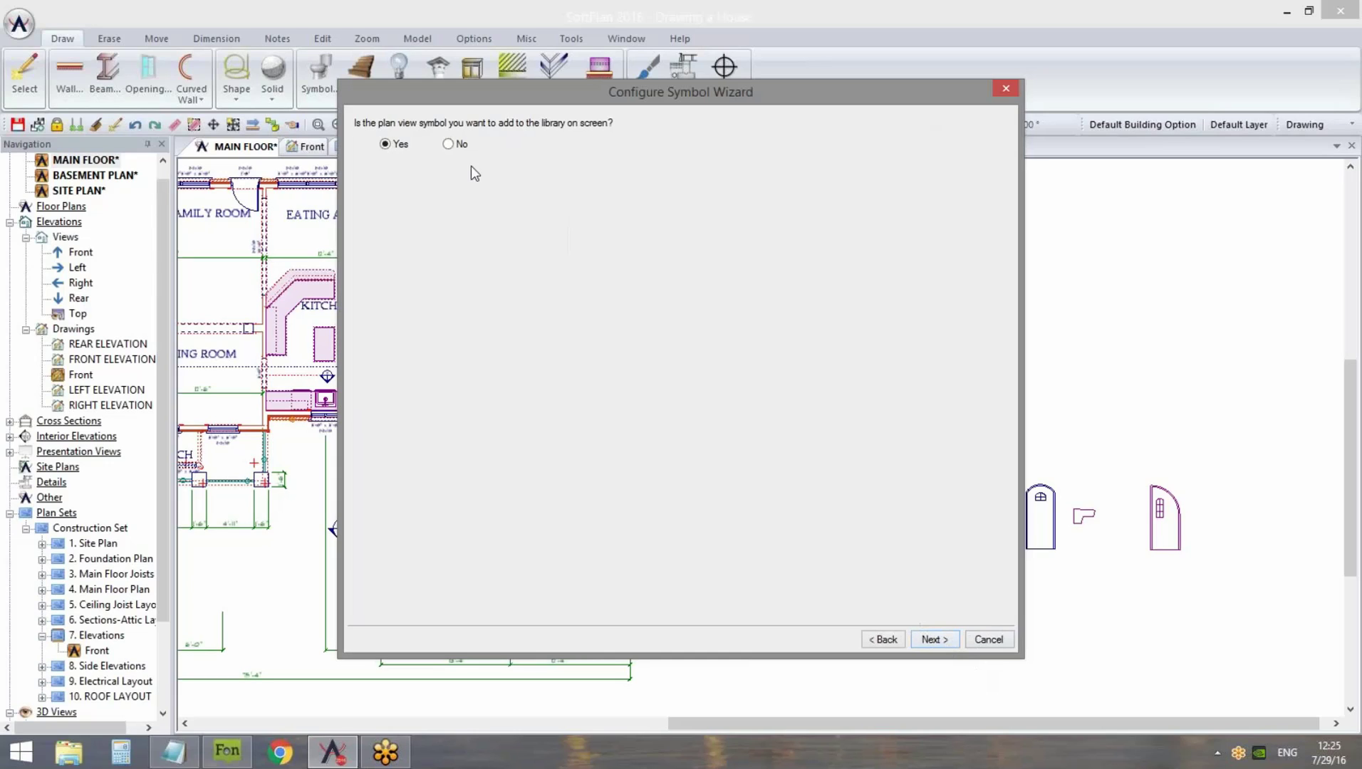
click(448, 145)
click(936, 641)
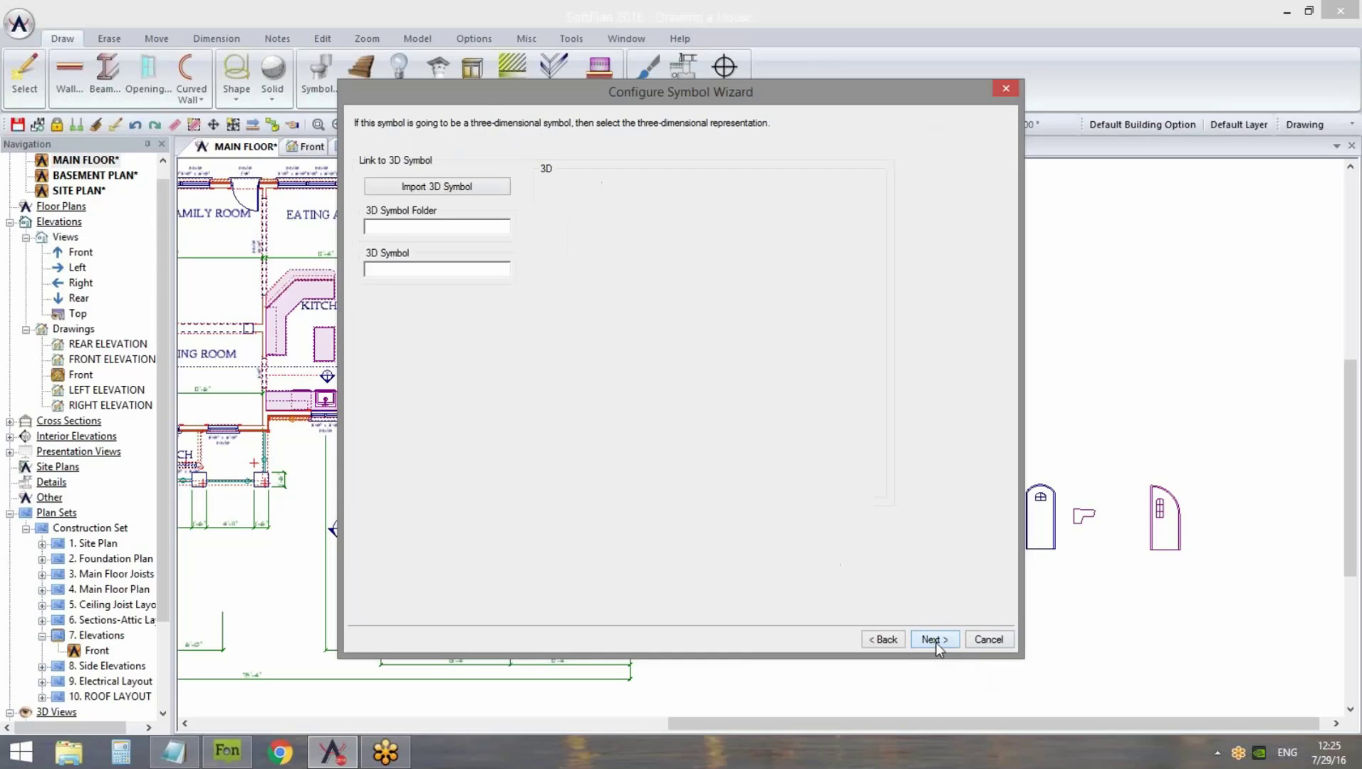
Import Window Bars.skp from the desktop as the linked 3D symbol and add it to the Custom 3D library
click(455, 191)
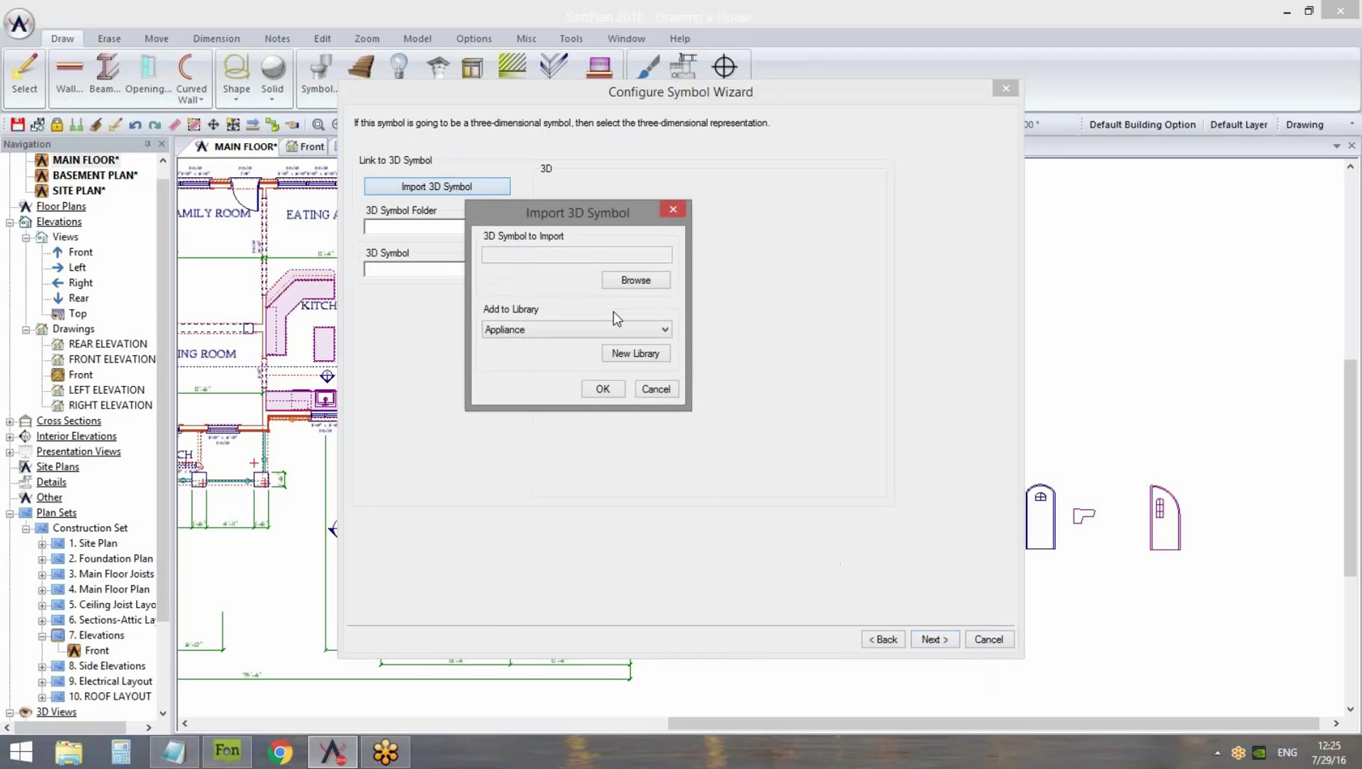
click(638, 279)
click(506, 349)
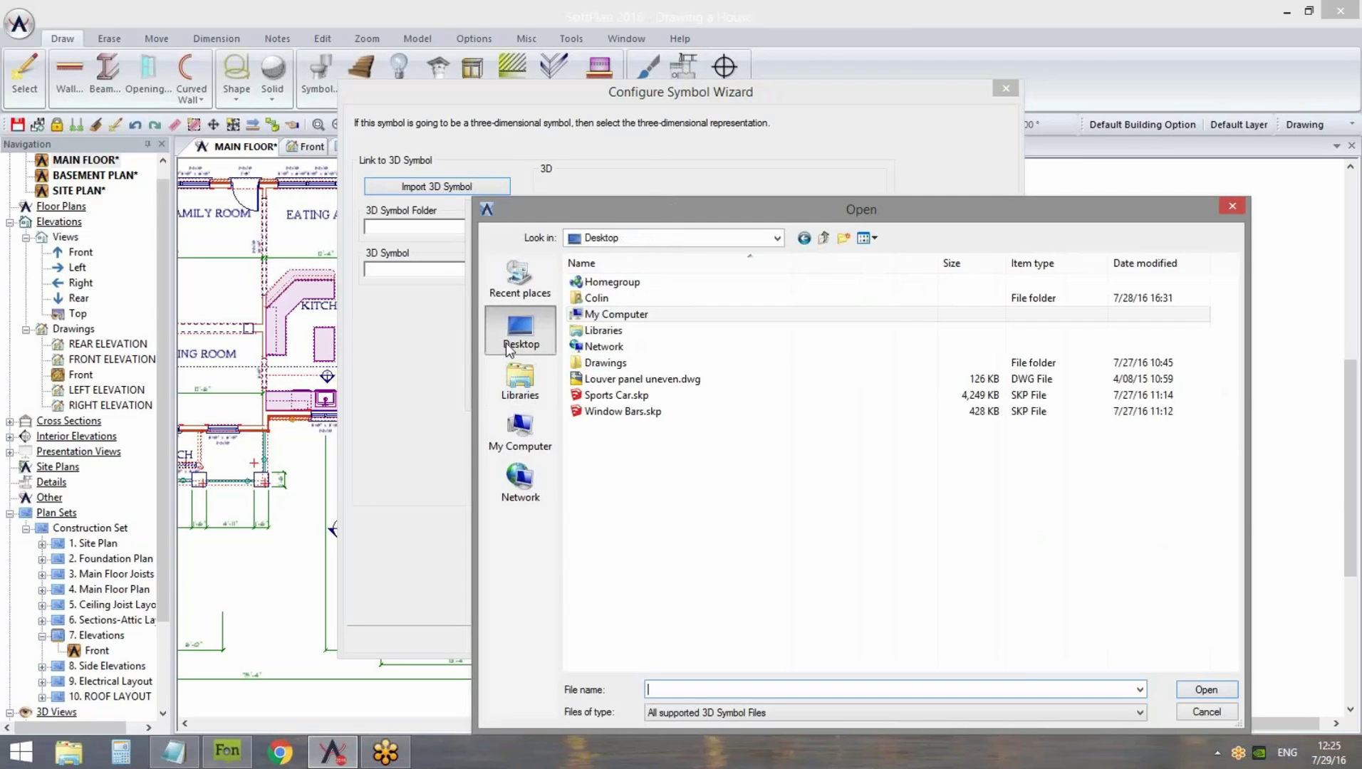
click(651, 412)
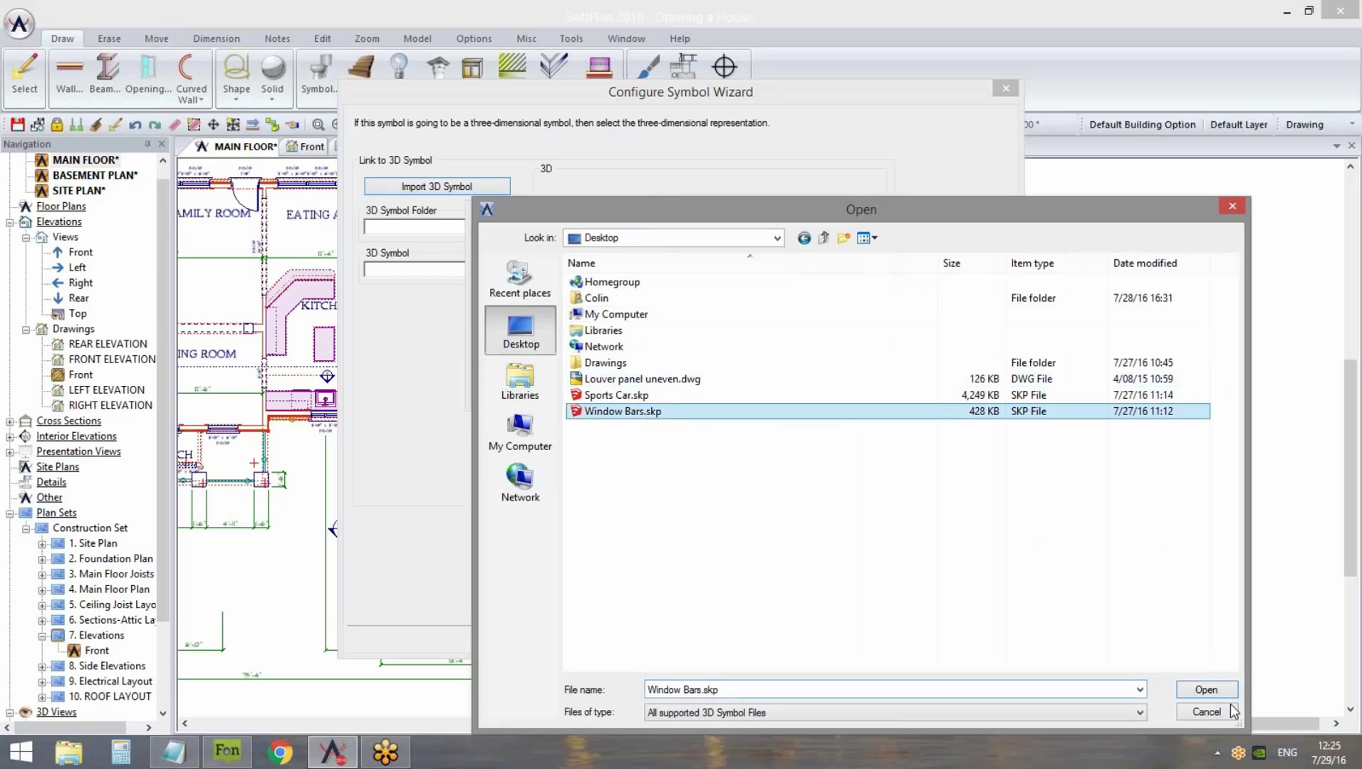
click(1204, 690)
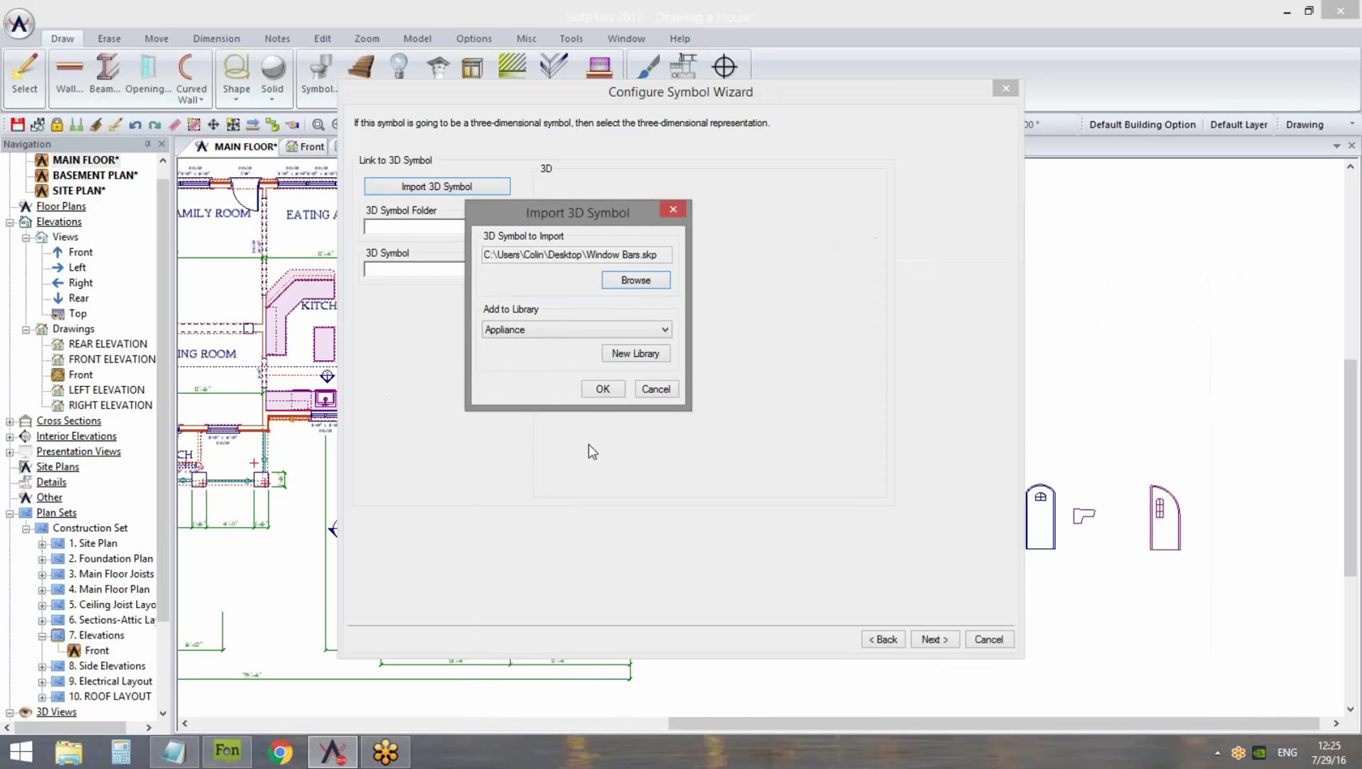
click(627, 329)
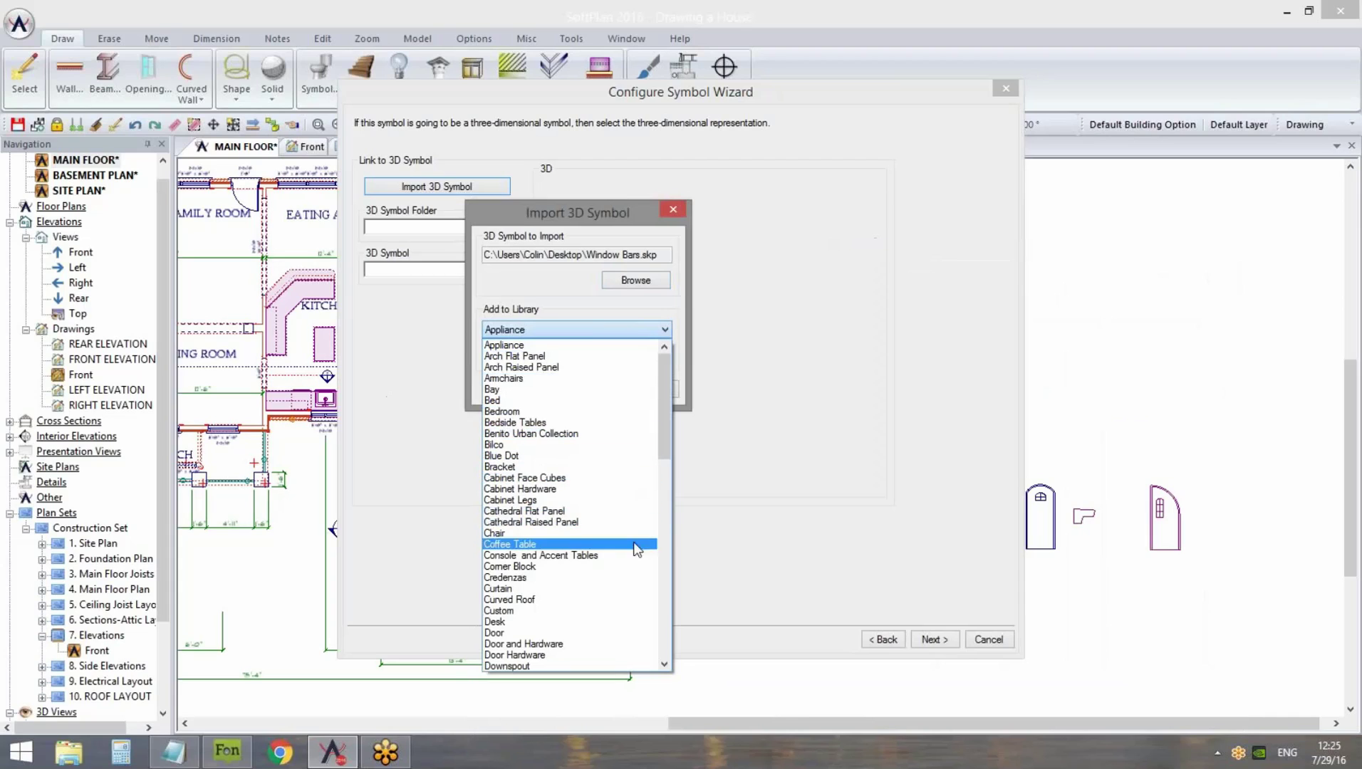
click(632, 610)
click(603, 390)
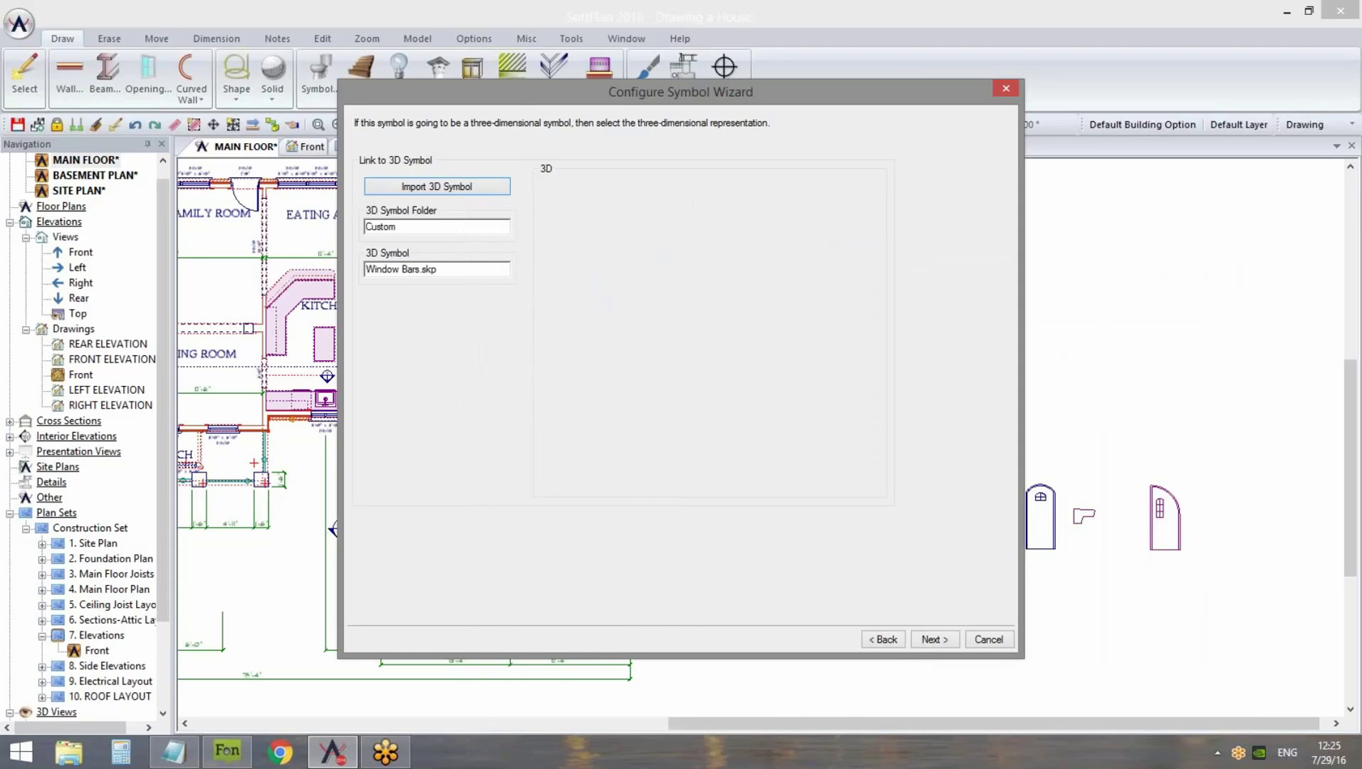
Re-orient the window bars, keeping the current top and making the upper full-width bar view the front, and accept the left and verified views
drag(702, 362, 799, 352)
drag(728, 404, 737, 402)
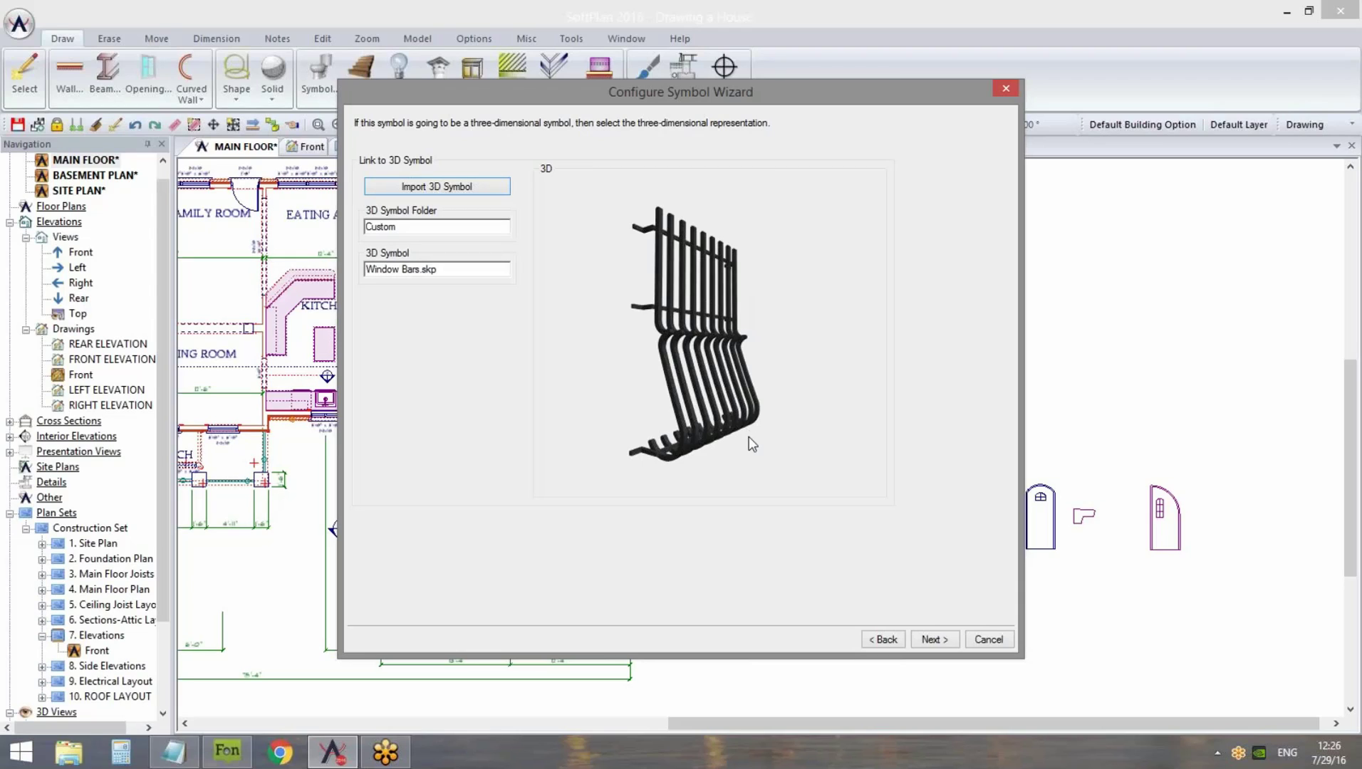
click(933, 640)
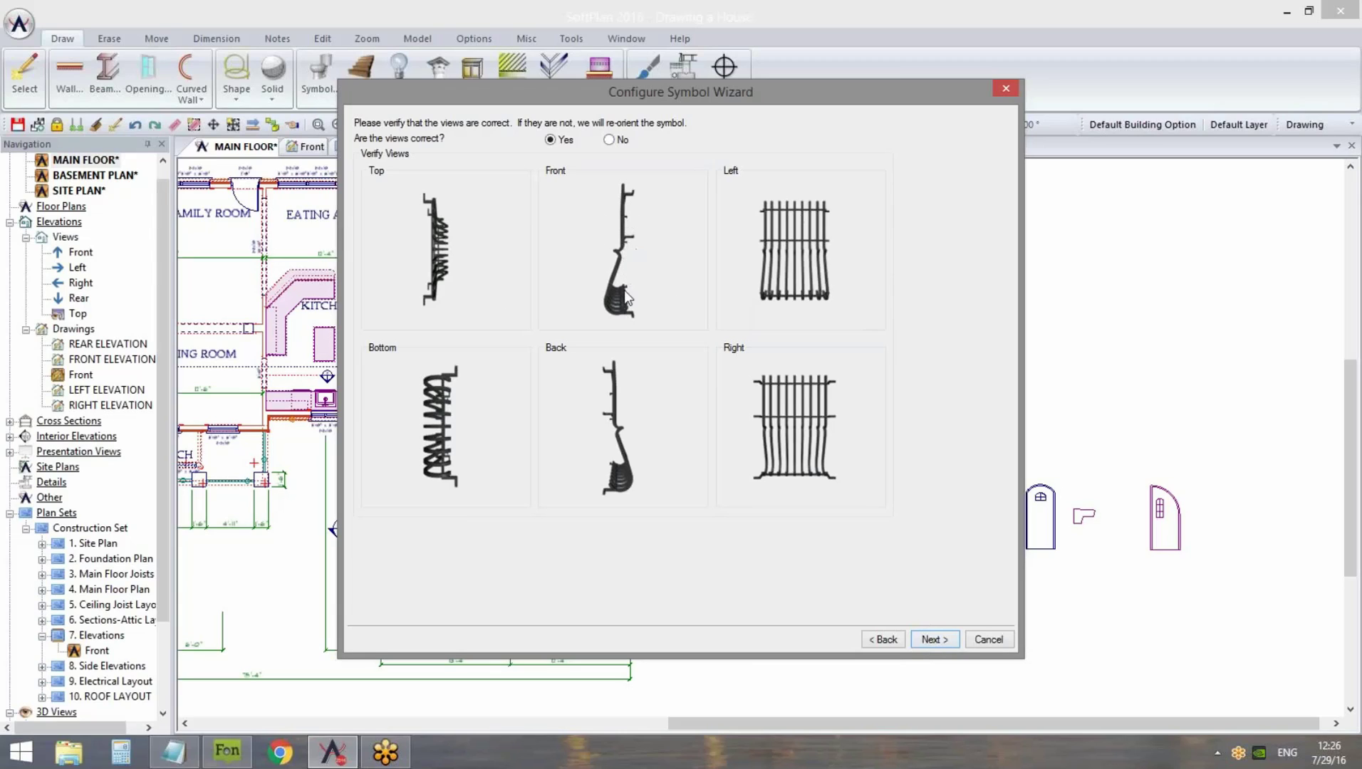
click(609, 140)
click(938, 640)
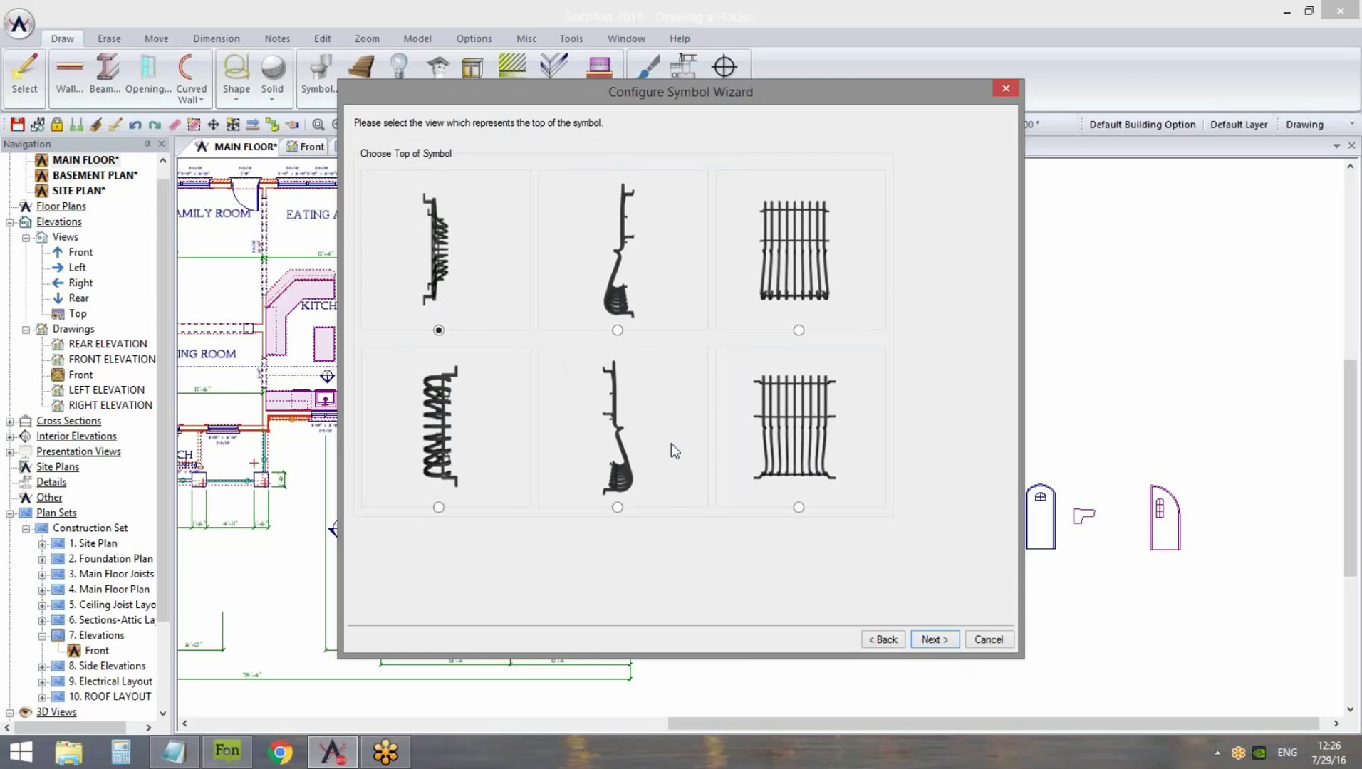
click(934, 640)
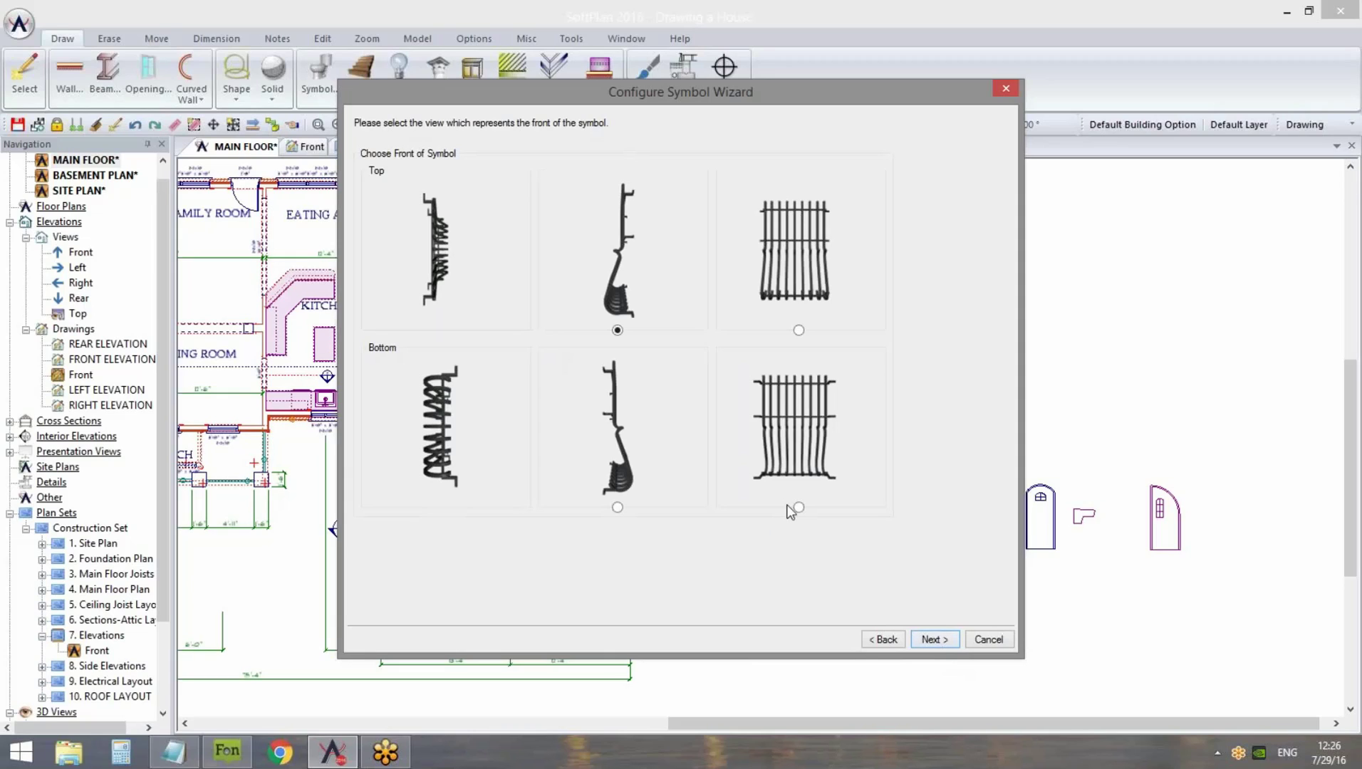
click(798, 331)
click(934, 640)
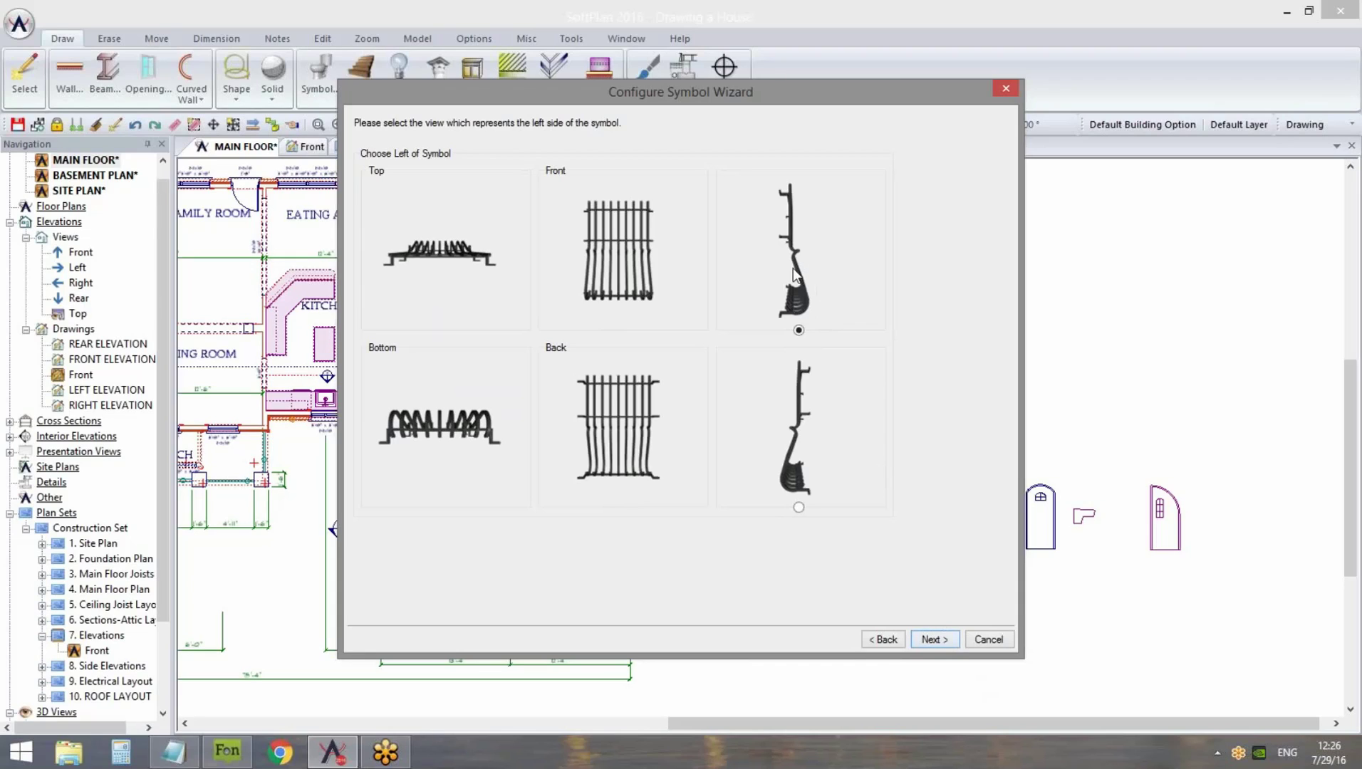
click(946, 642)
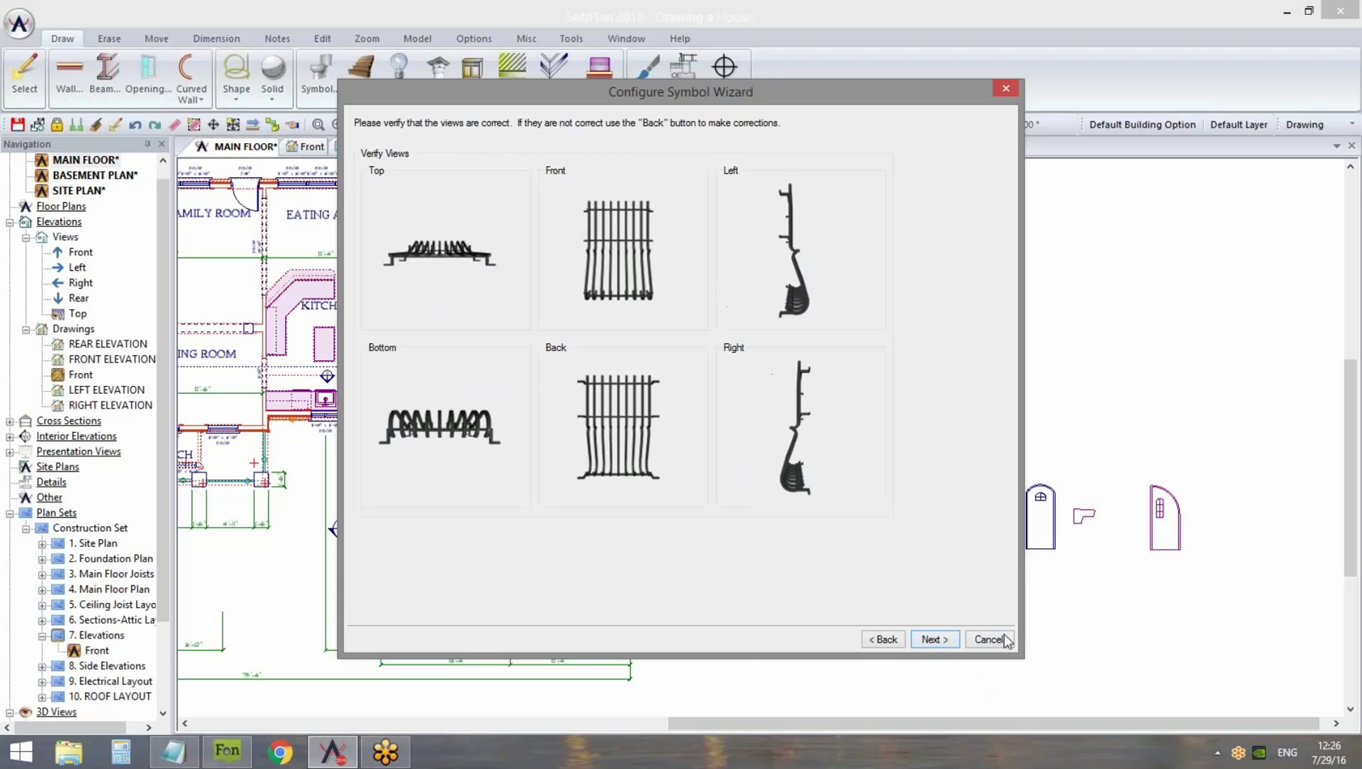
click(935, 641)
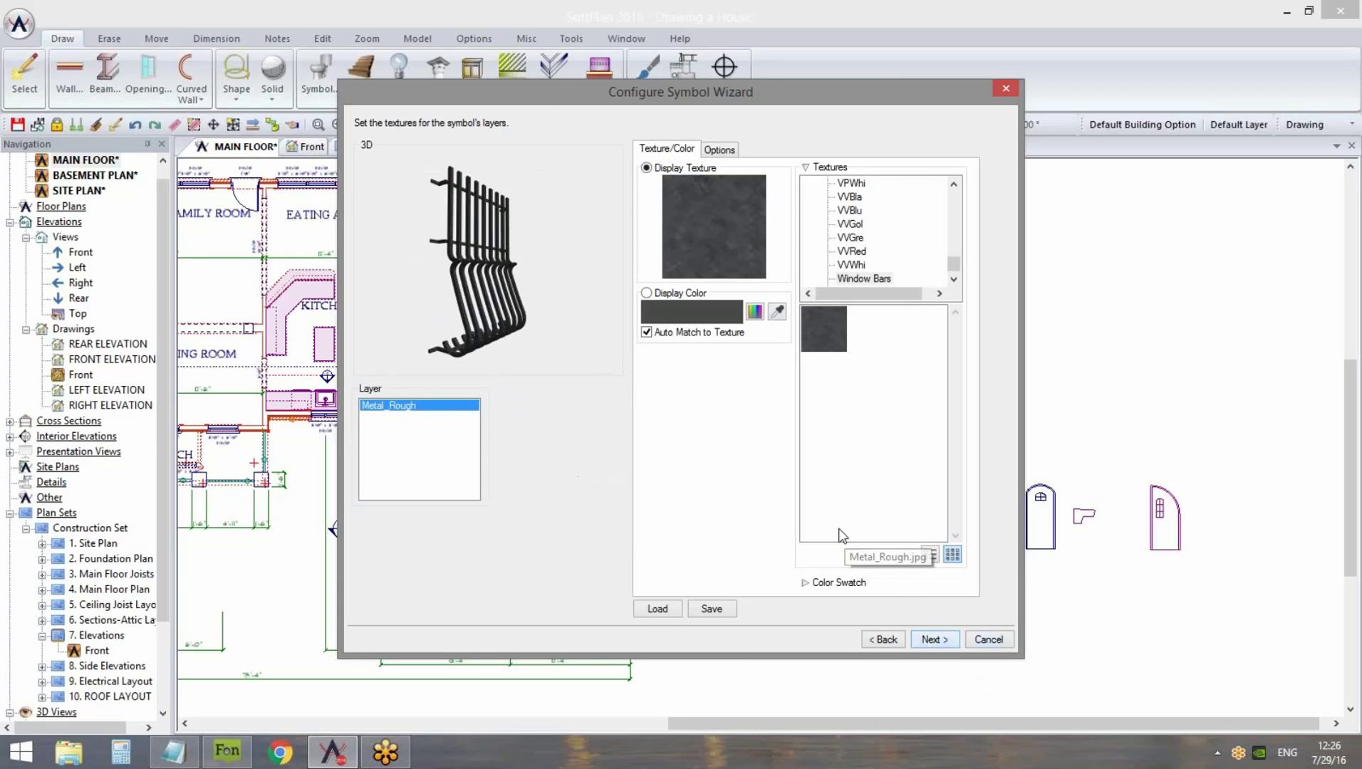
Keep the Metal_Rough texture and set the symbol's width to 4', letting depth and height scale proportionally
drag(506, 337, 493, 307)
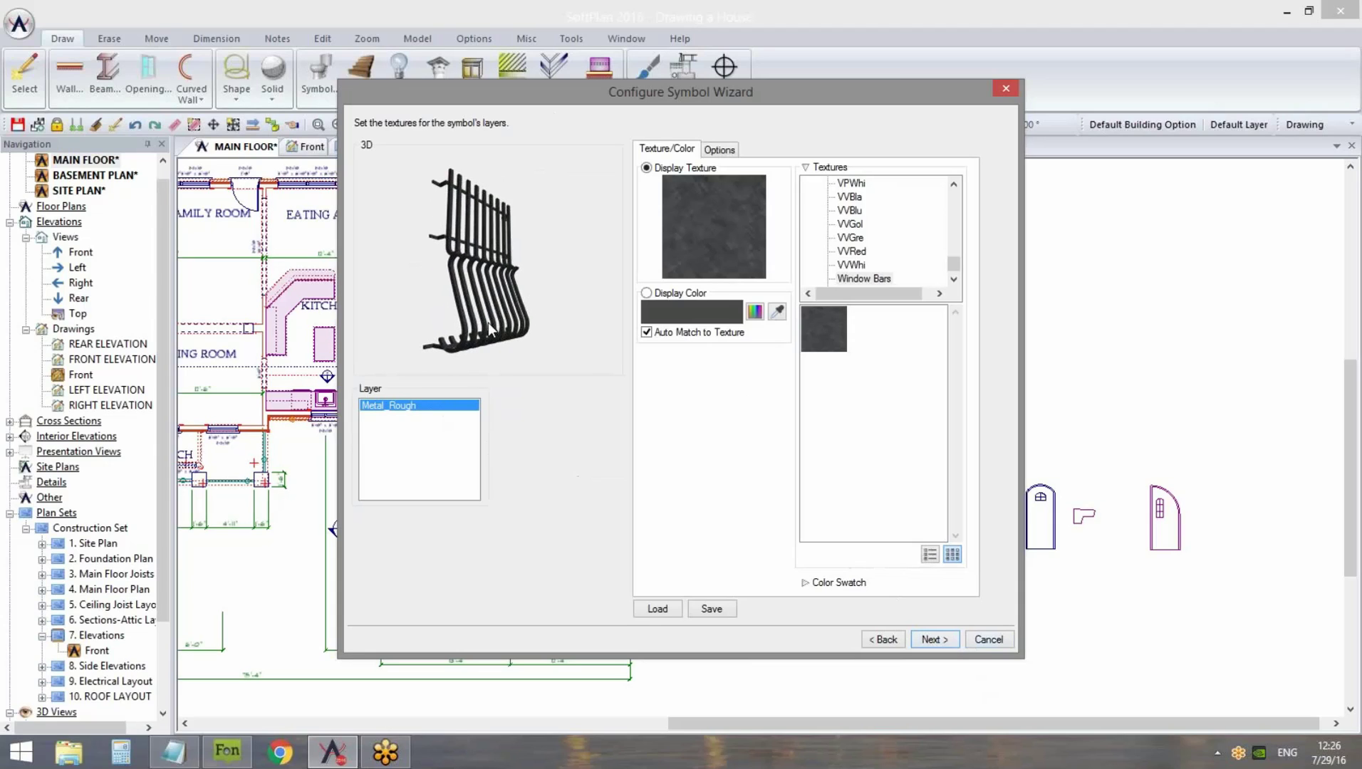
click(950, 641)
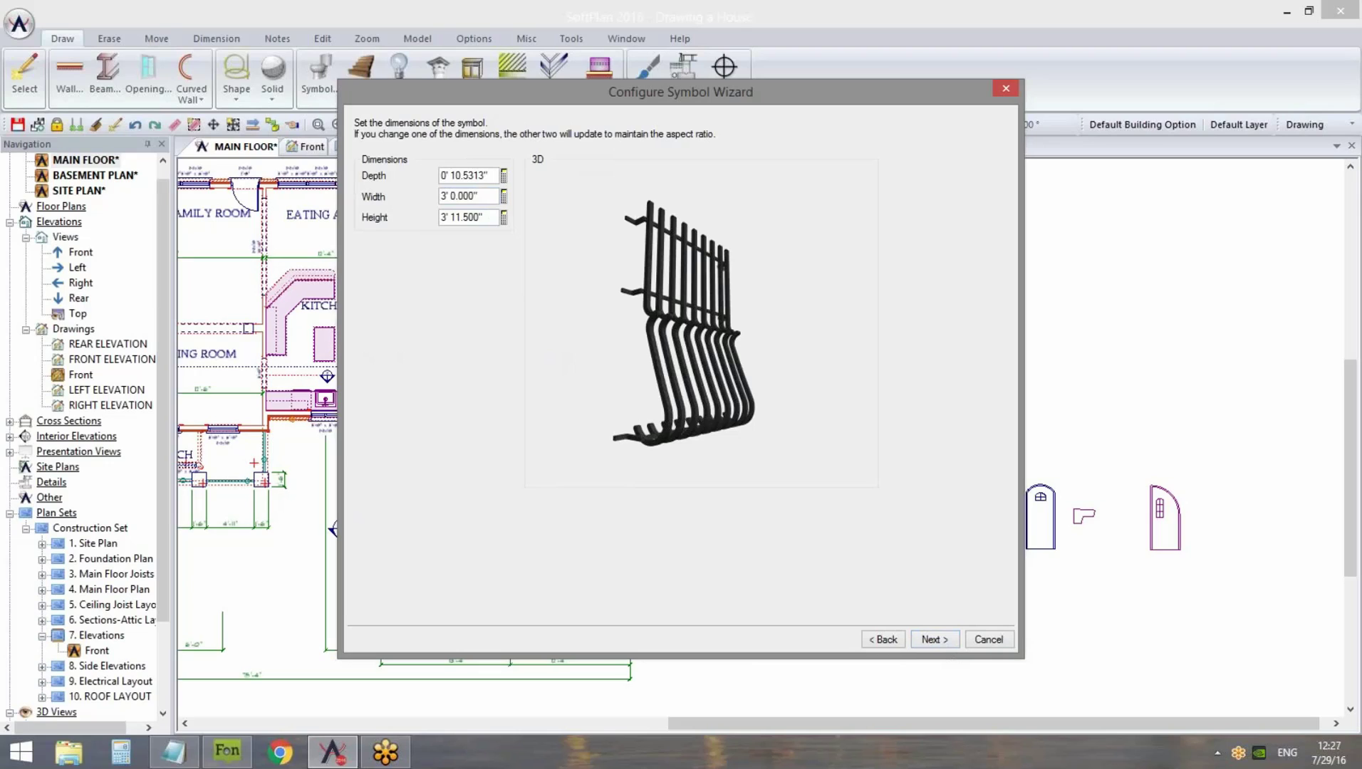
click(466, 196)
text(4)
key(Tab)
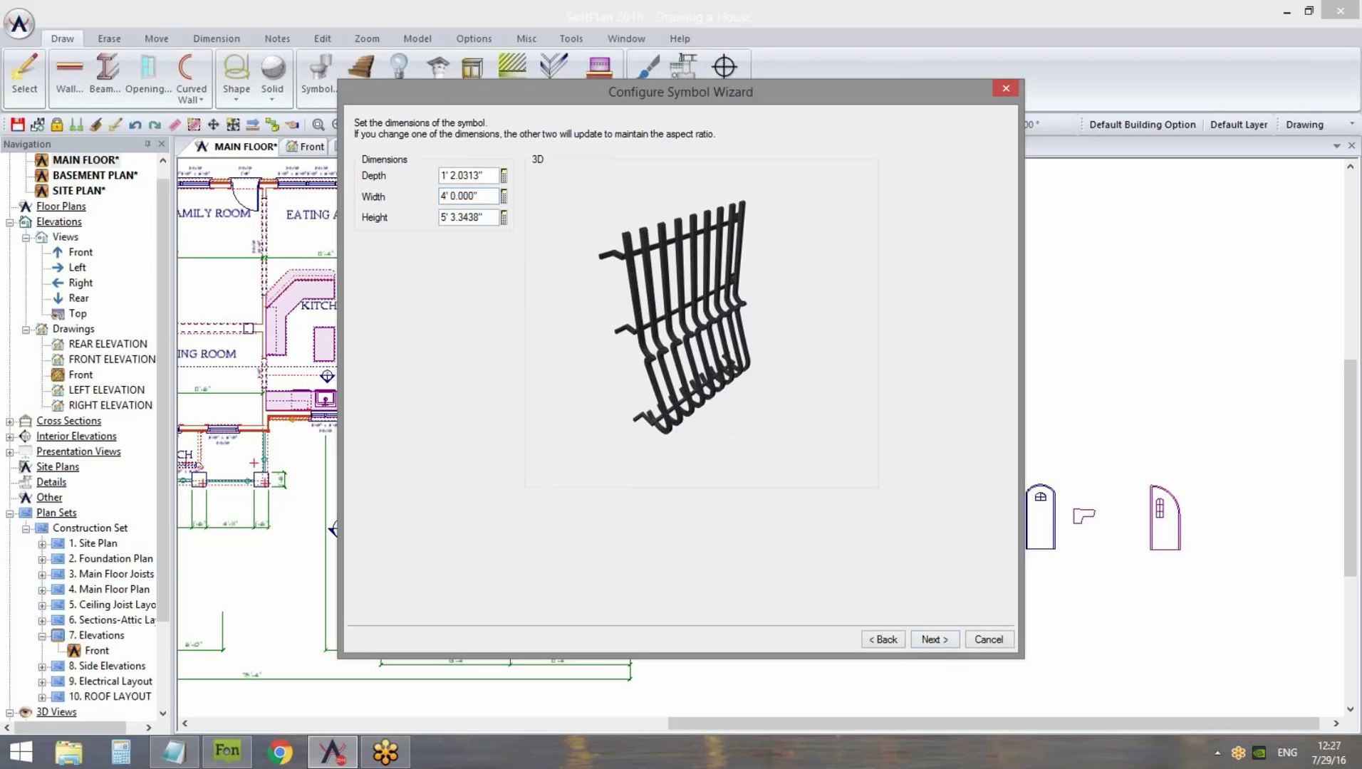
drag(691, 363, 722, 413)
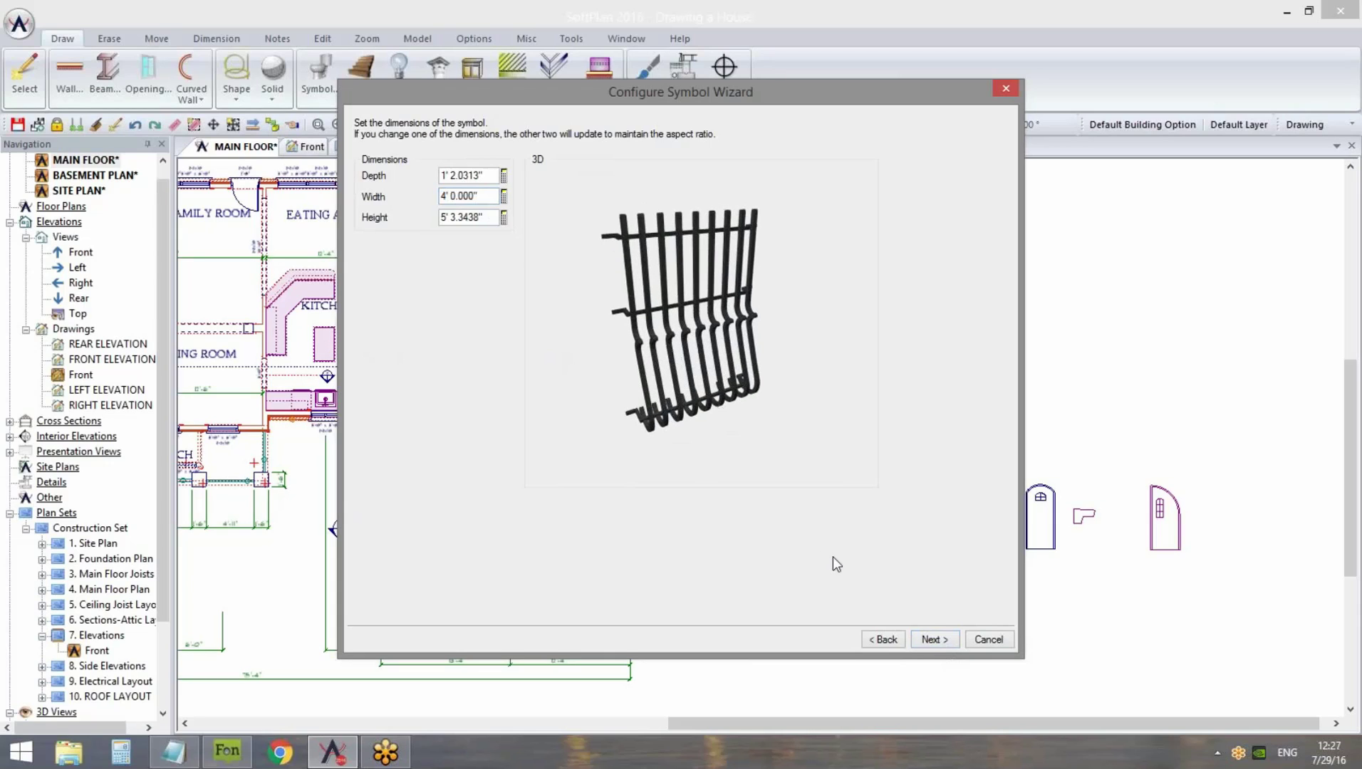
click(934, 639)
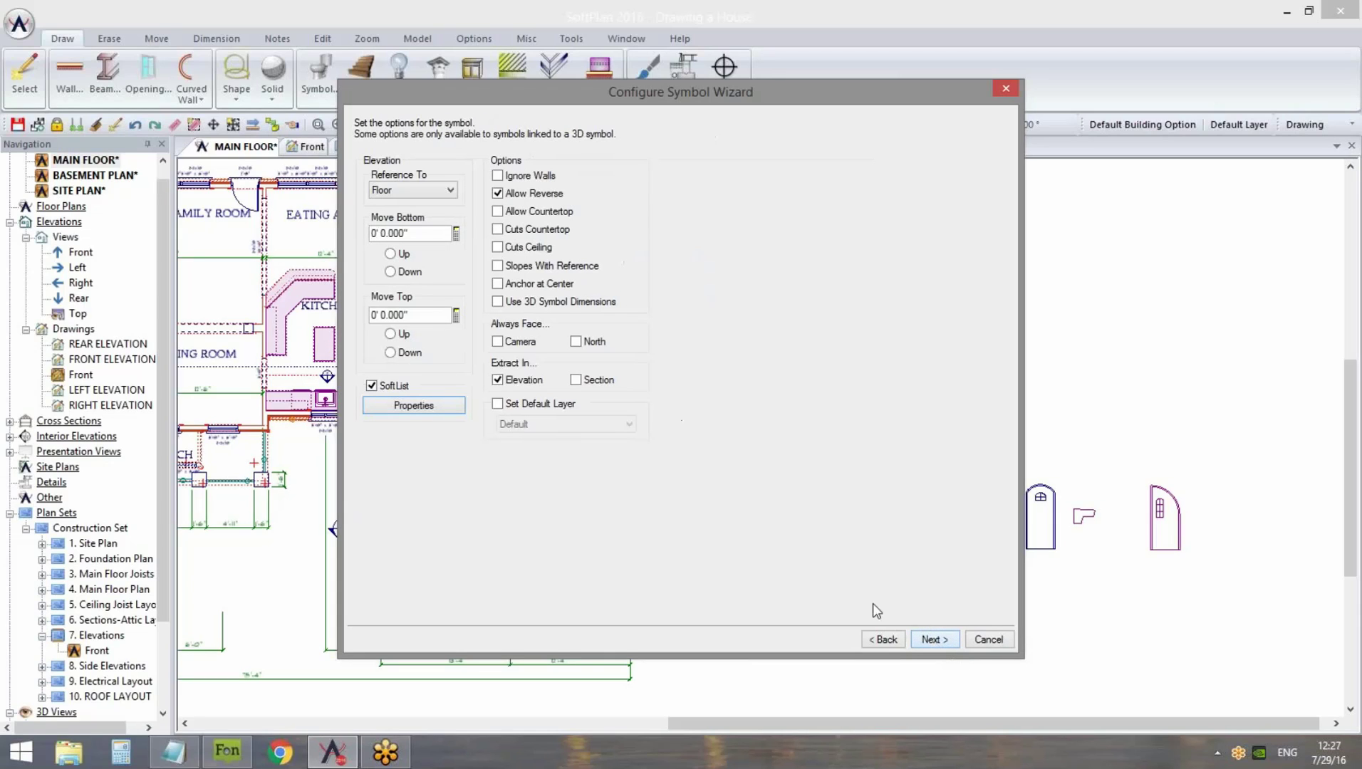
Set the symbol's elevation reference to 0 and move its bottom up 3'
click(427, 190)
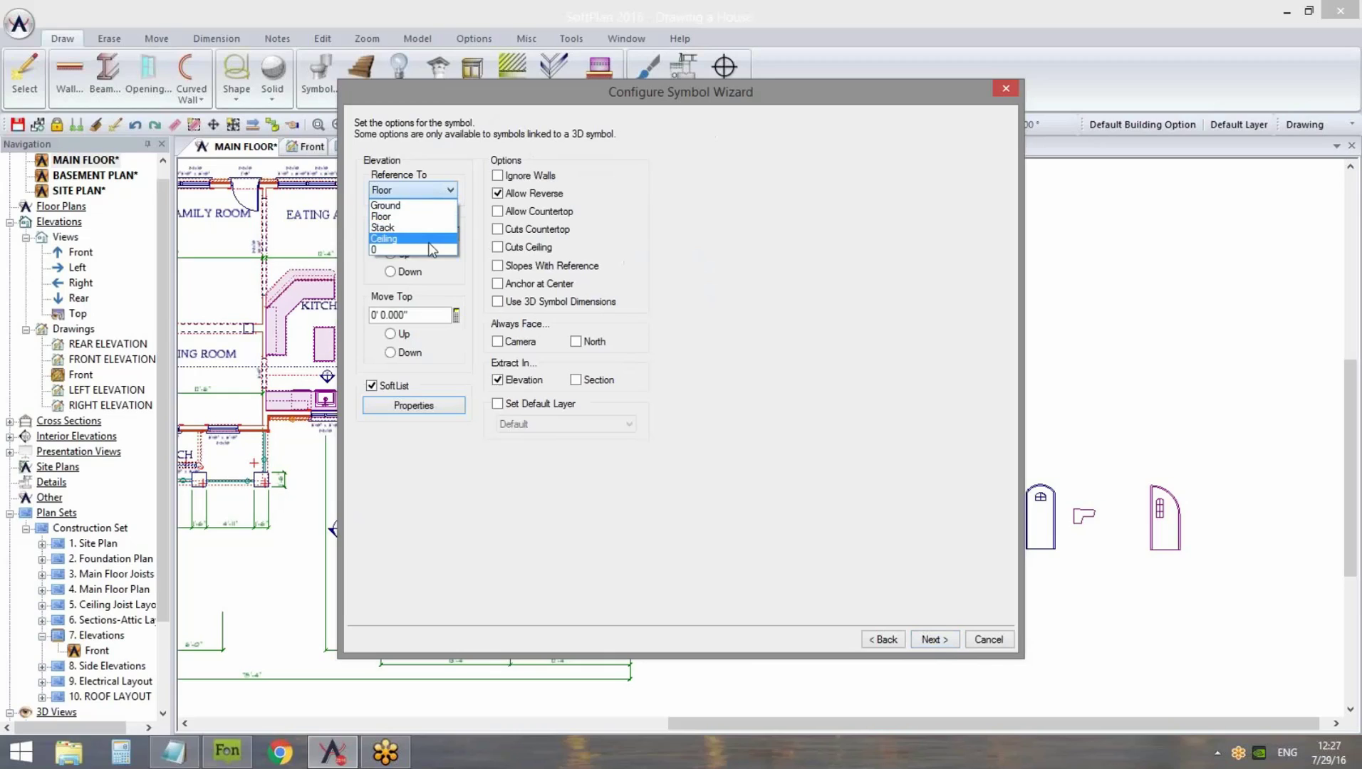
click(428, 248)
click(430, 232)
text(3' 0.000")
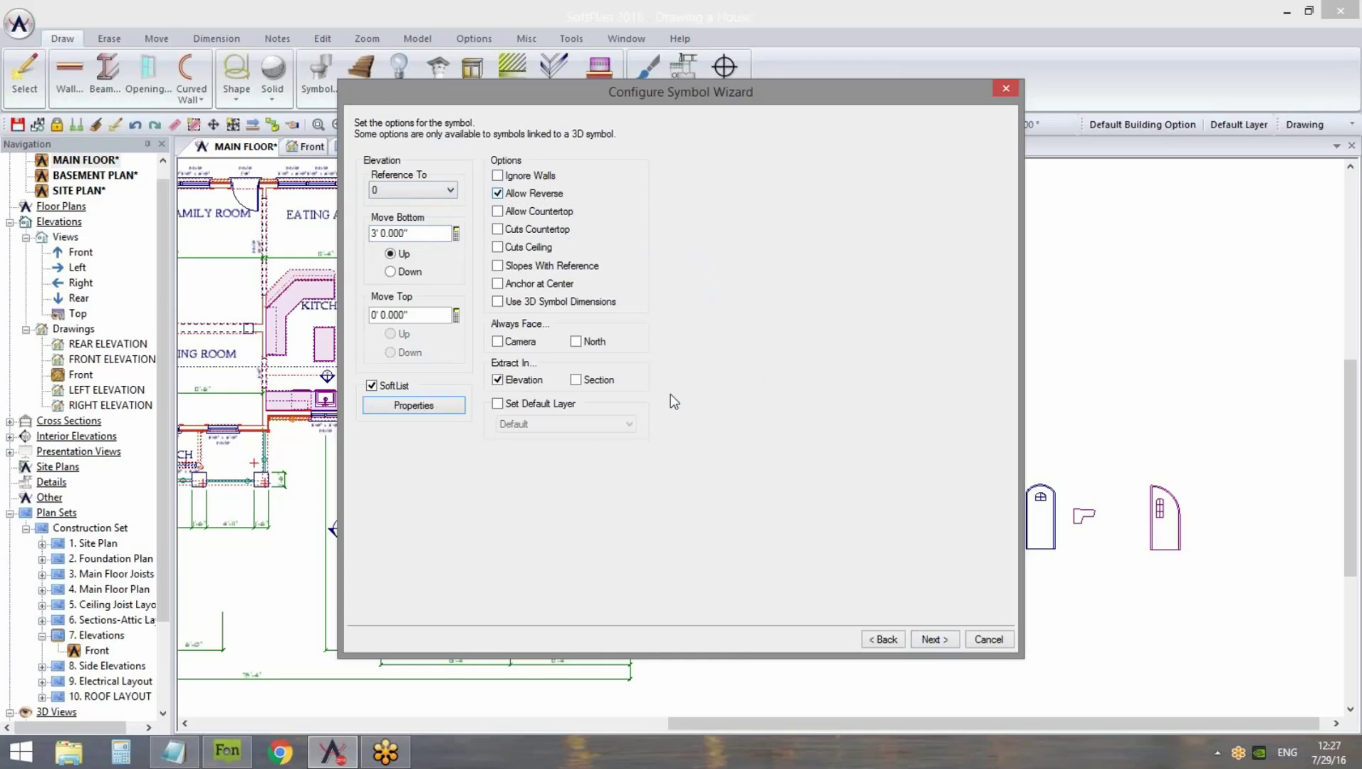
click(935, 640)
Generate the two-dimensional representation of the window bars and finish creating the symbol
click(682, 508)
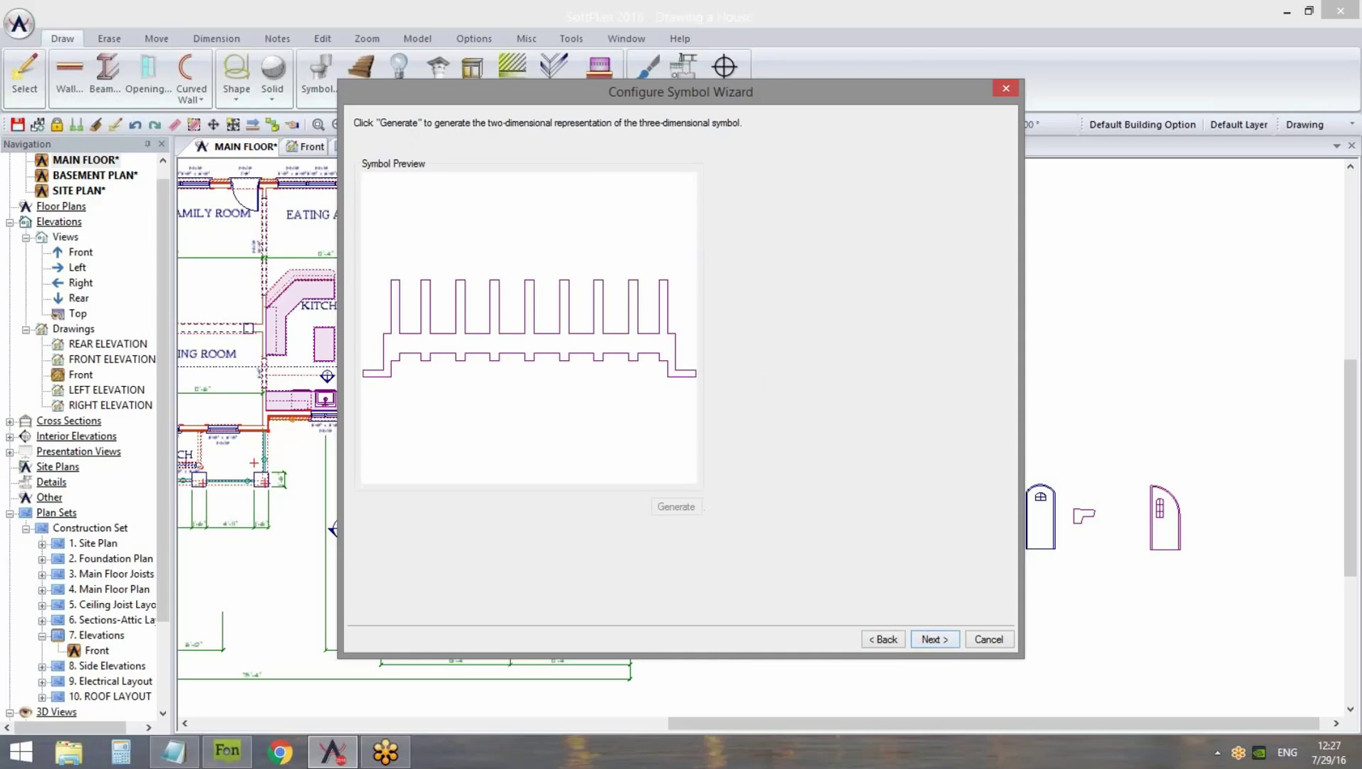
click(933, 640)
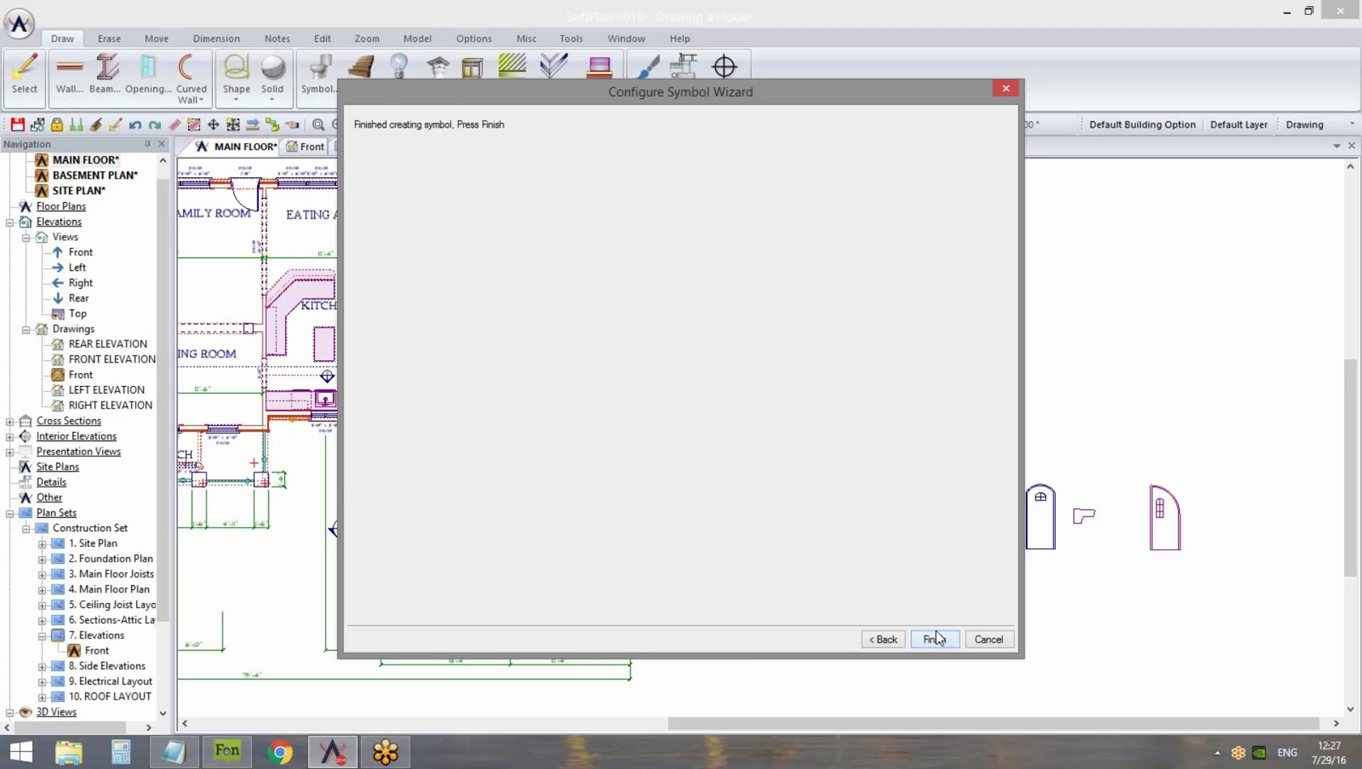
click(934, 639)
Place the Window Bars symbol from the Custom library outside the garage's 3'-0" x 5'-0" front window nearest the custom shutter
scroll(771, 441, down, 2)
scroll(772, 441, up, 4)
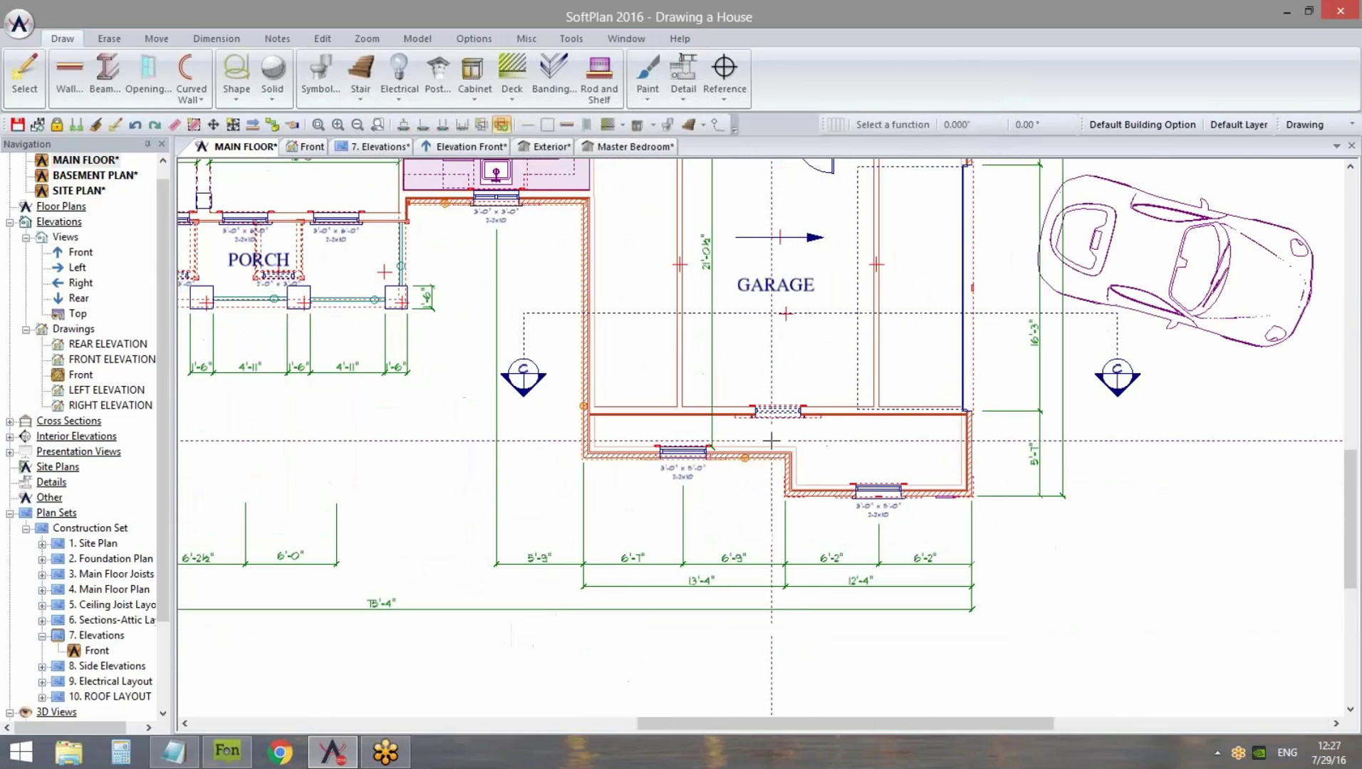
scroll(891, 523, up, 2)
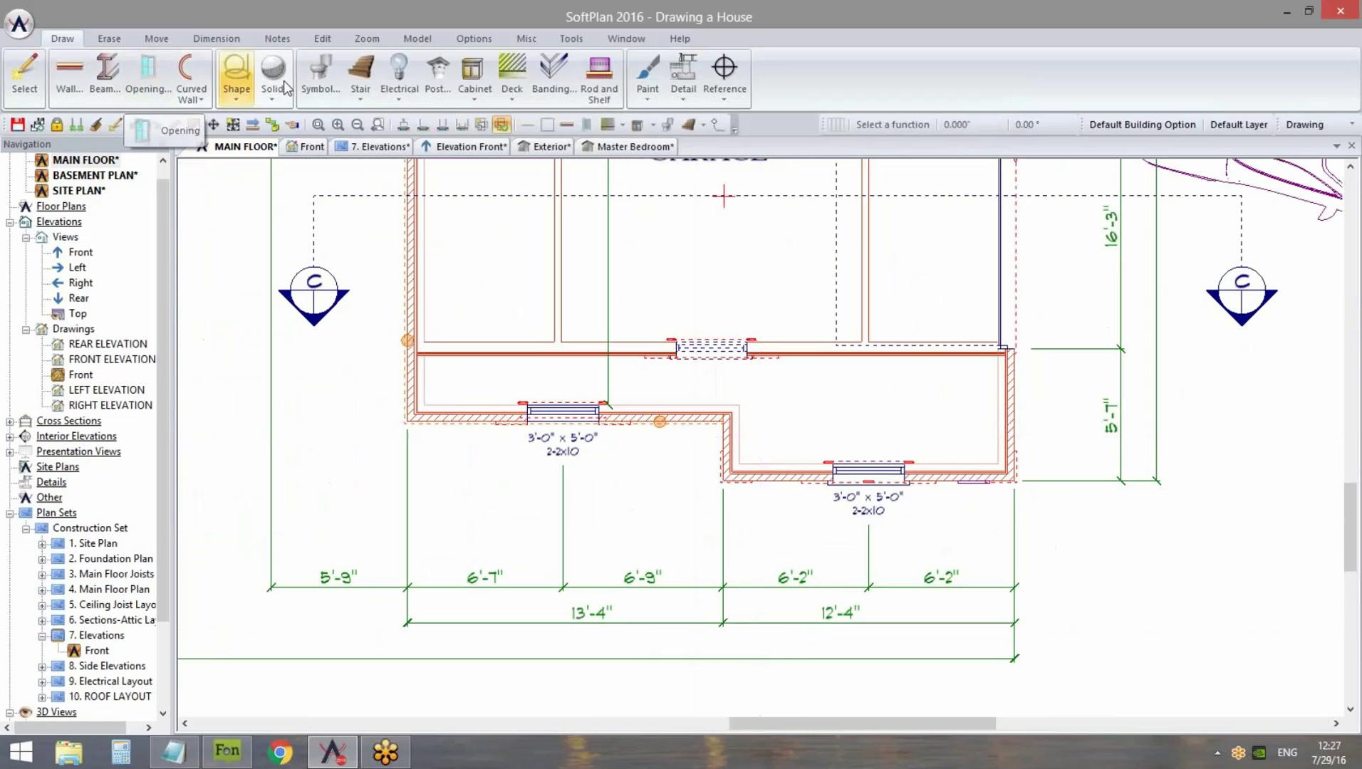
click(319, 80)
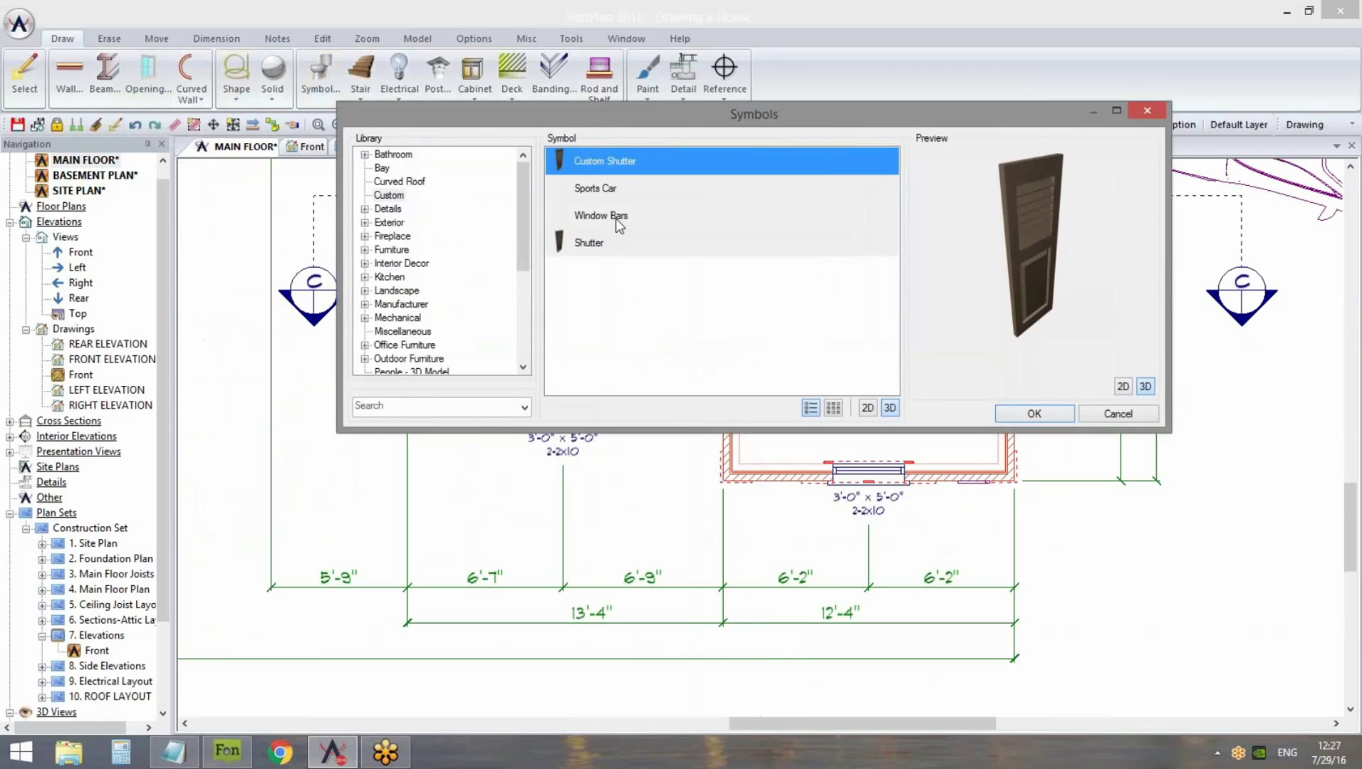
click(616, 218)
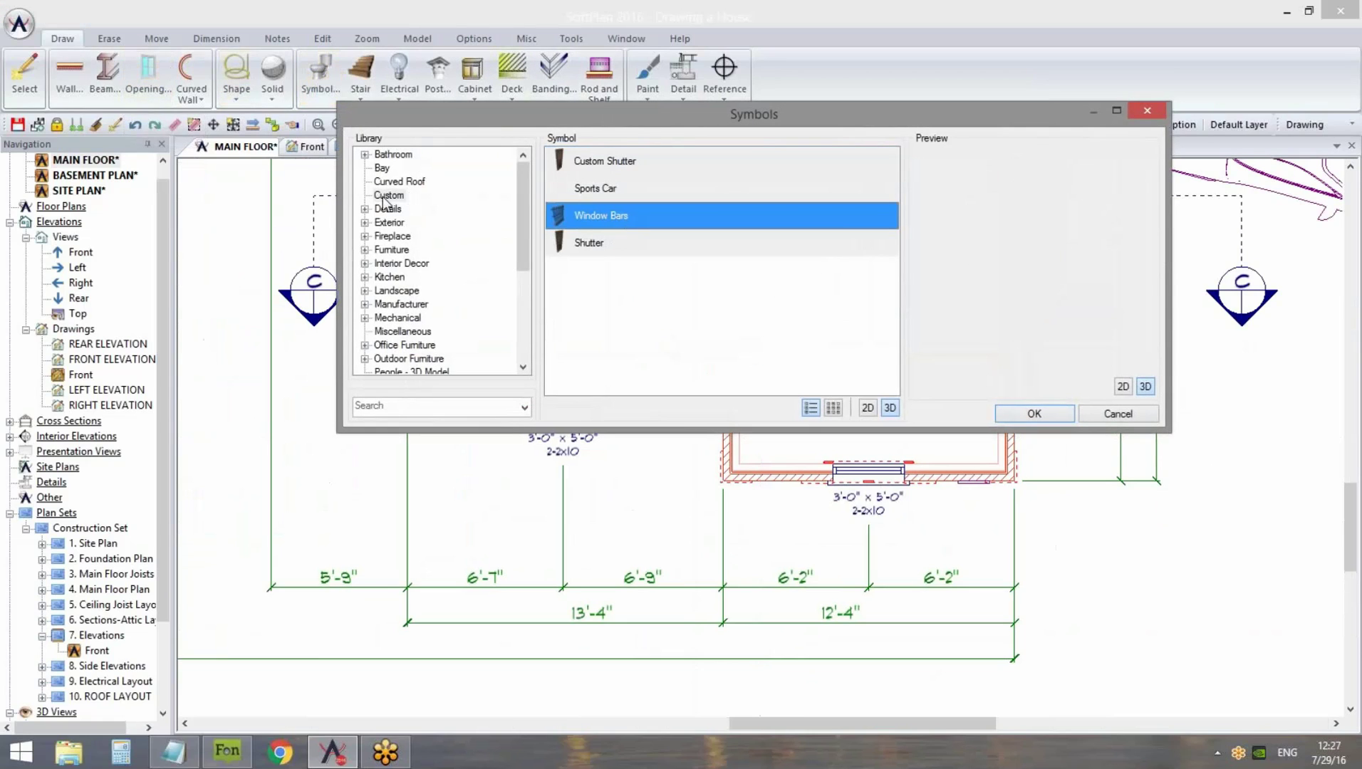
drag(1019, 288, 1065, 296)
click(1033, 414)
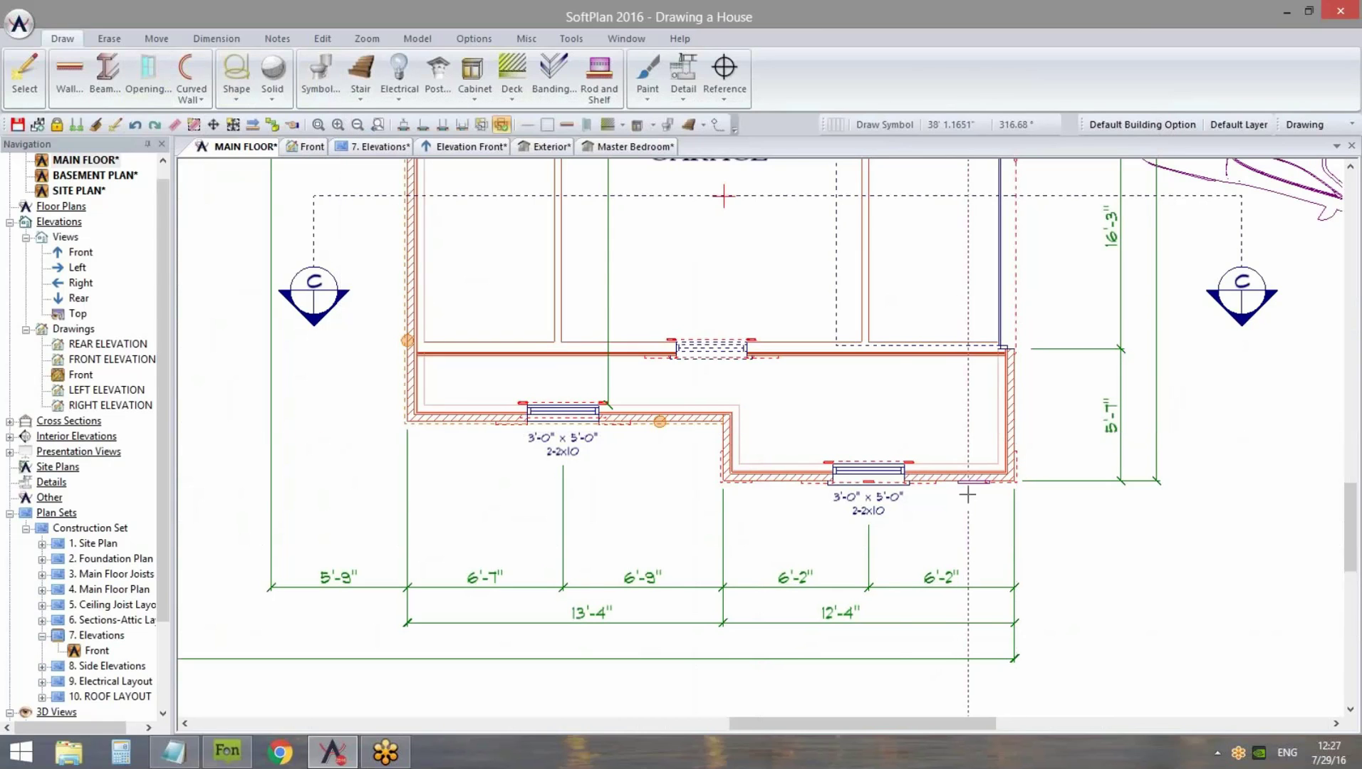
scroll(635, 562, up, 2)
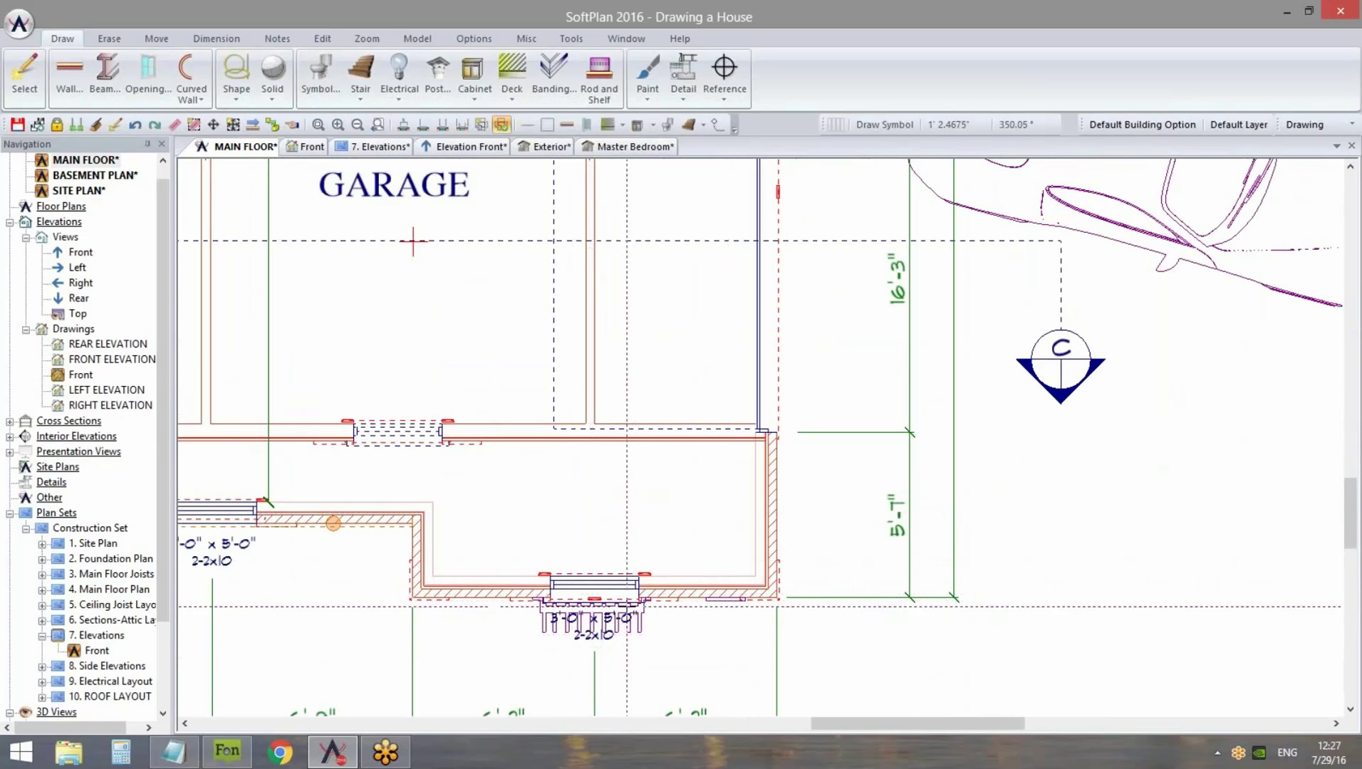
scroll(563, 691, up, 3)
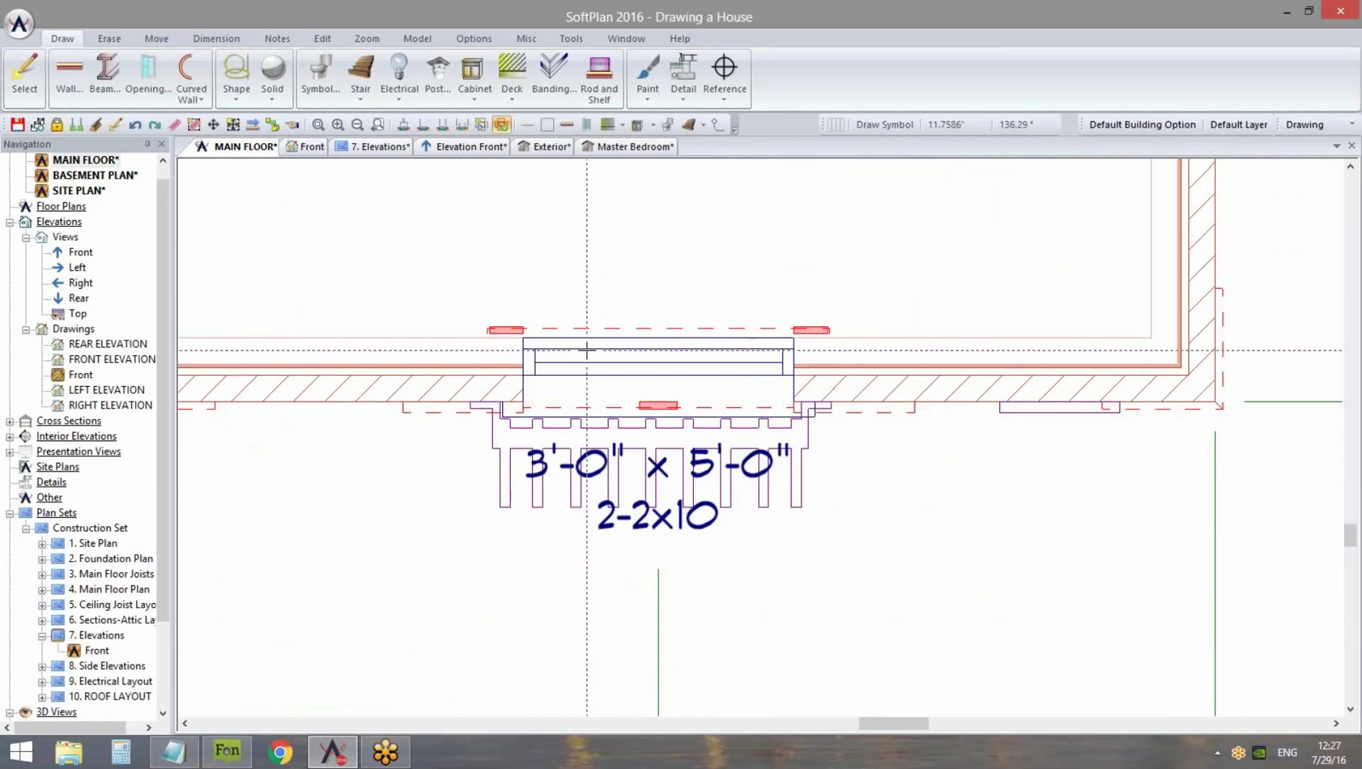
Inspect the placed window bars on the main floor plan and at the garage's front window in the Exterior 3D view
scroll(823, 422, up, 1)
scroll(762, 436, up, 1)
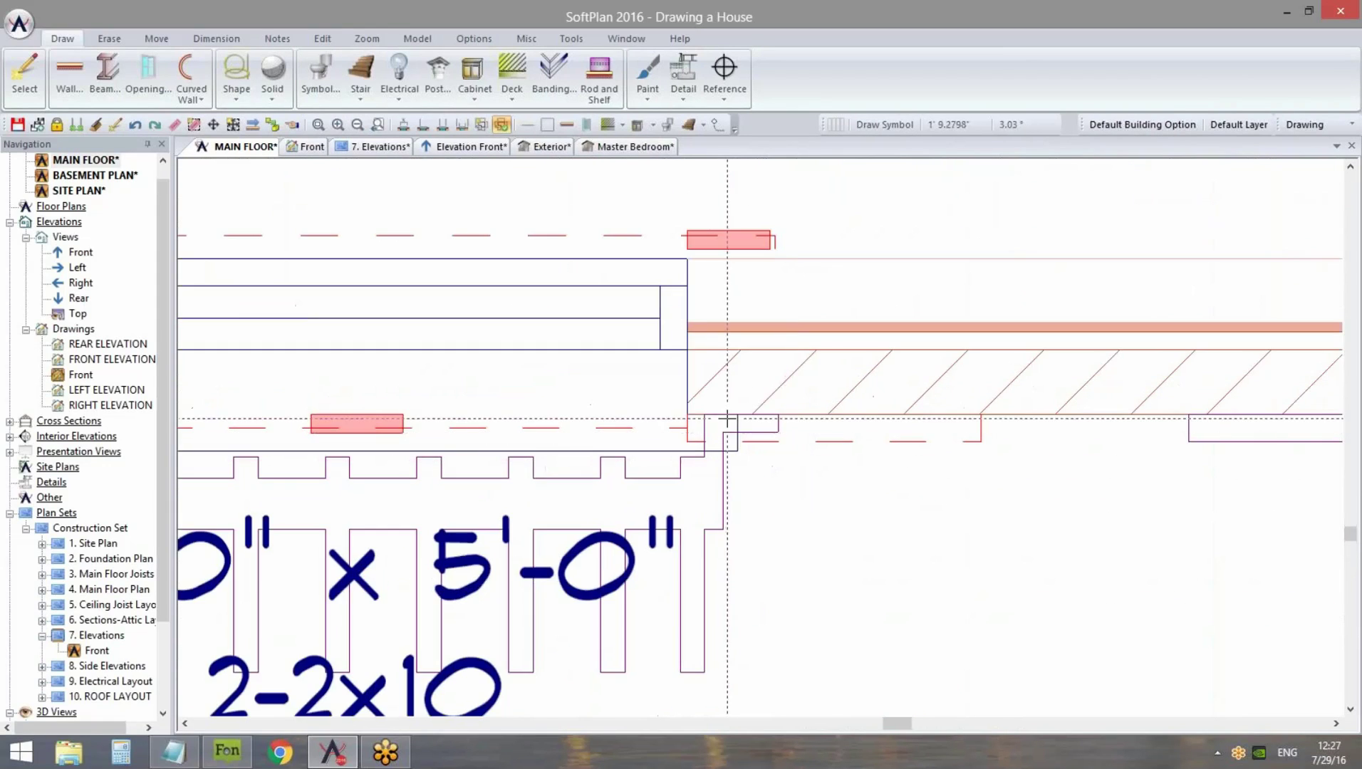
scroll(755, 435, down, 3)
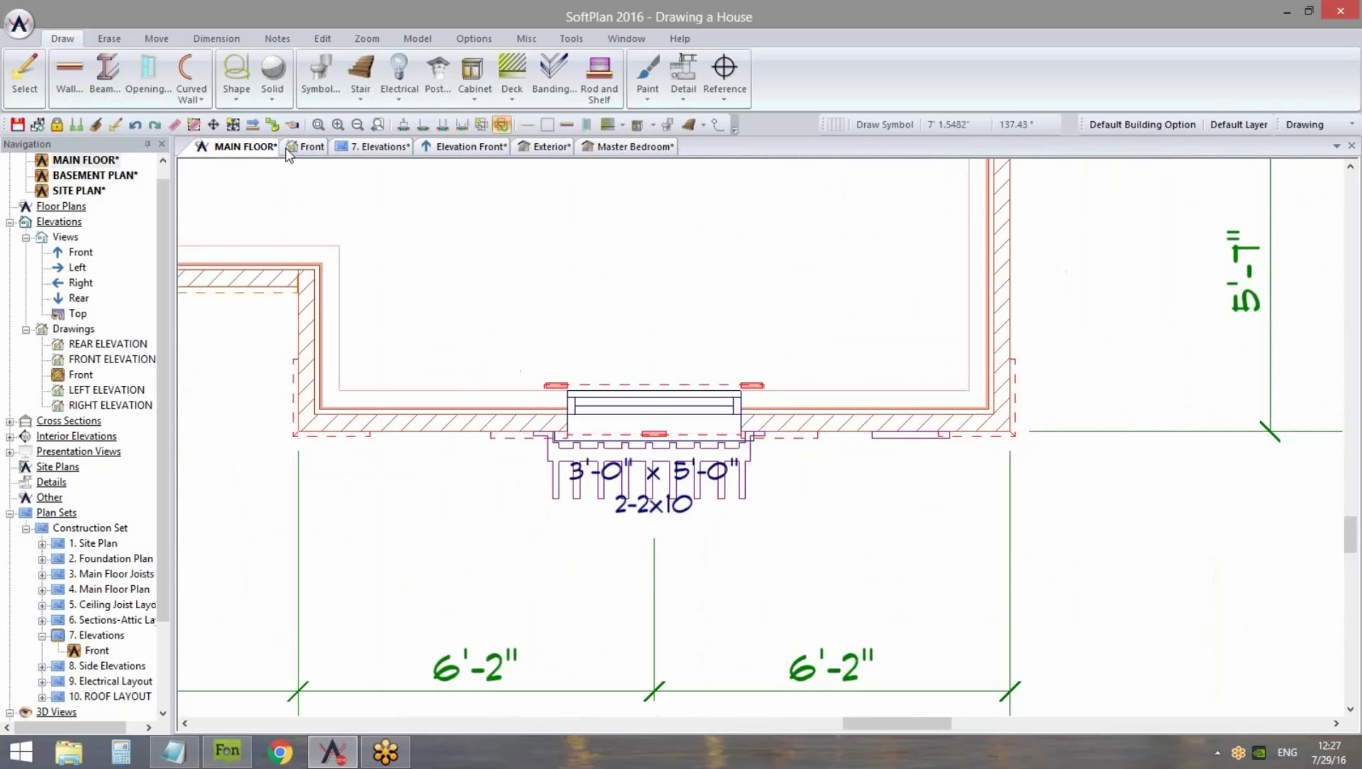
click(621, 147)
click(553, 146)
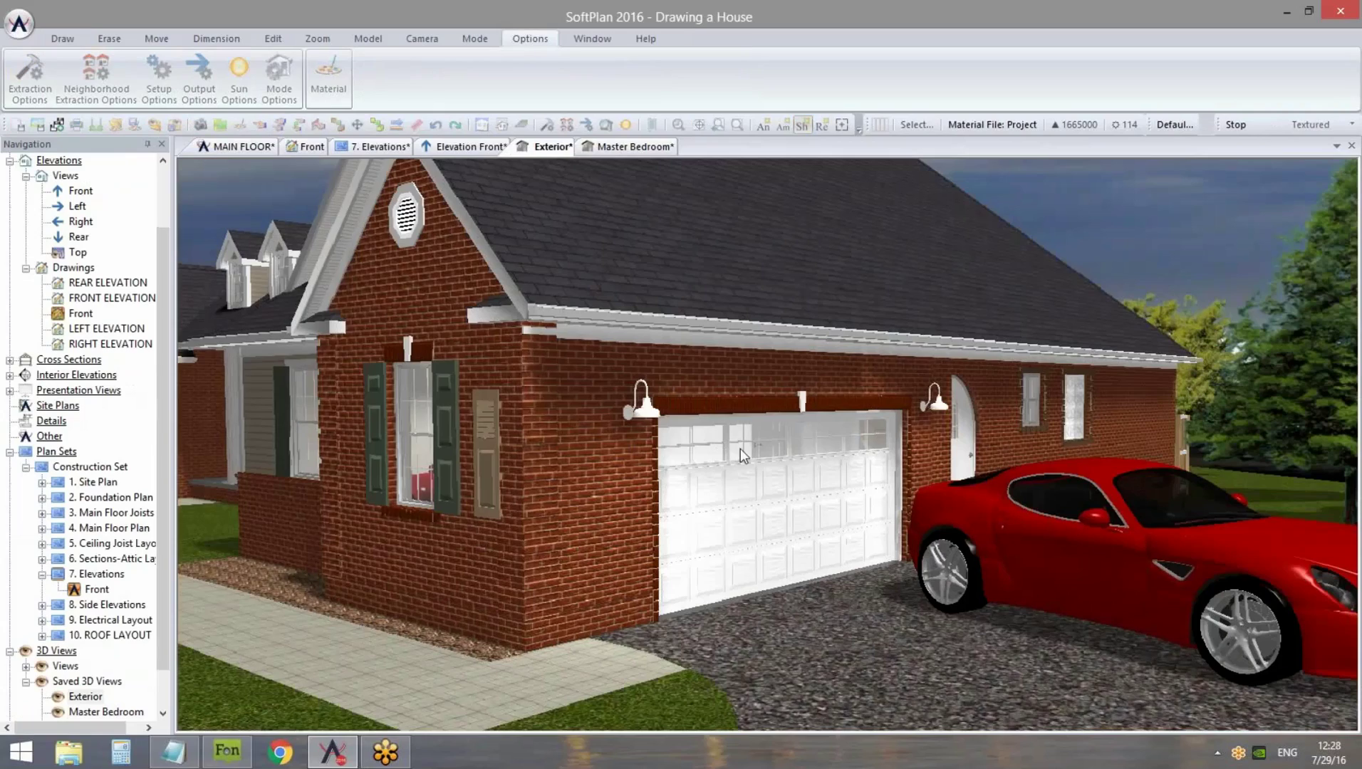
drag(745, 448, 844, 449)
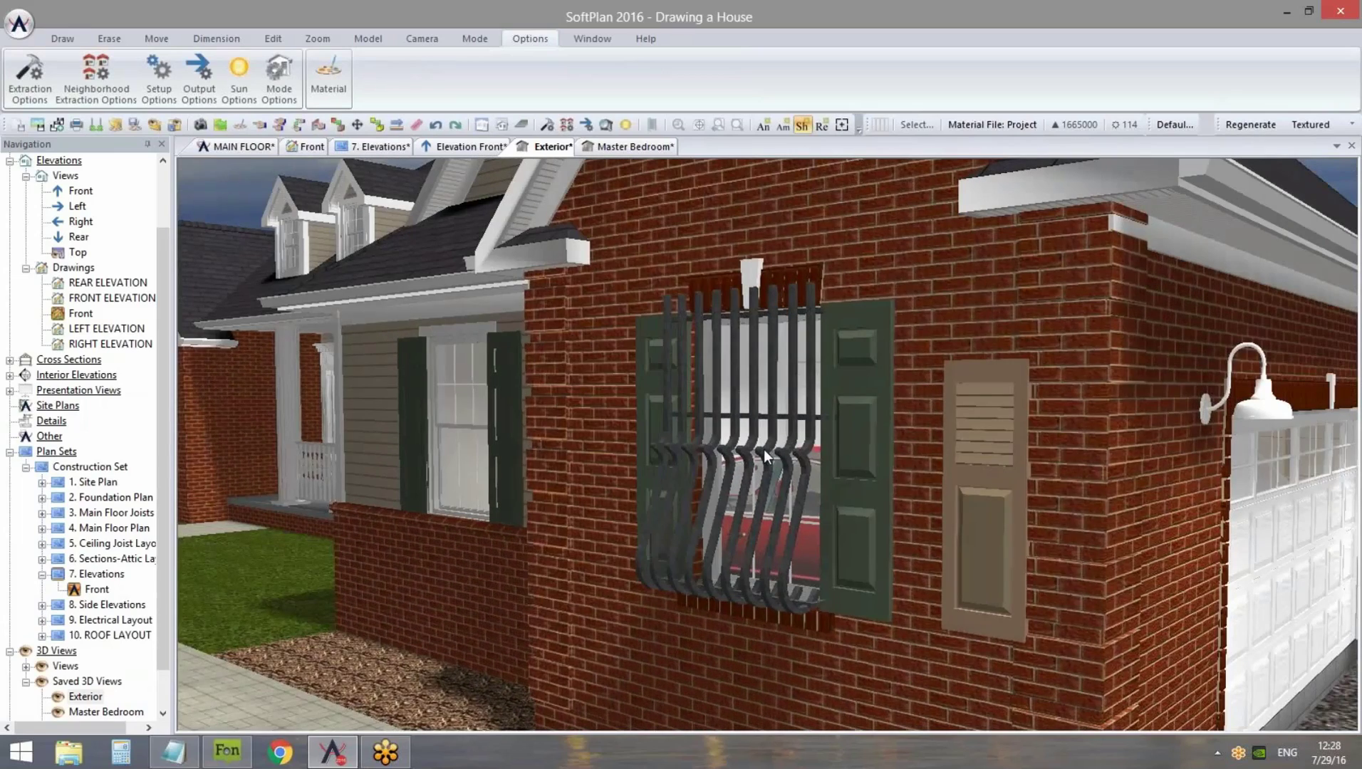
Edit the Window Bars symbol, enabling custom depth, width and height, and set its width to 4'6"
right_click(765, 450)
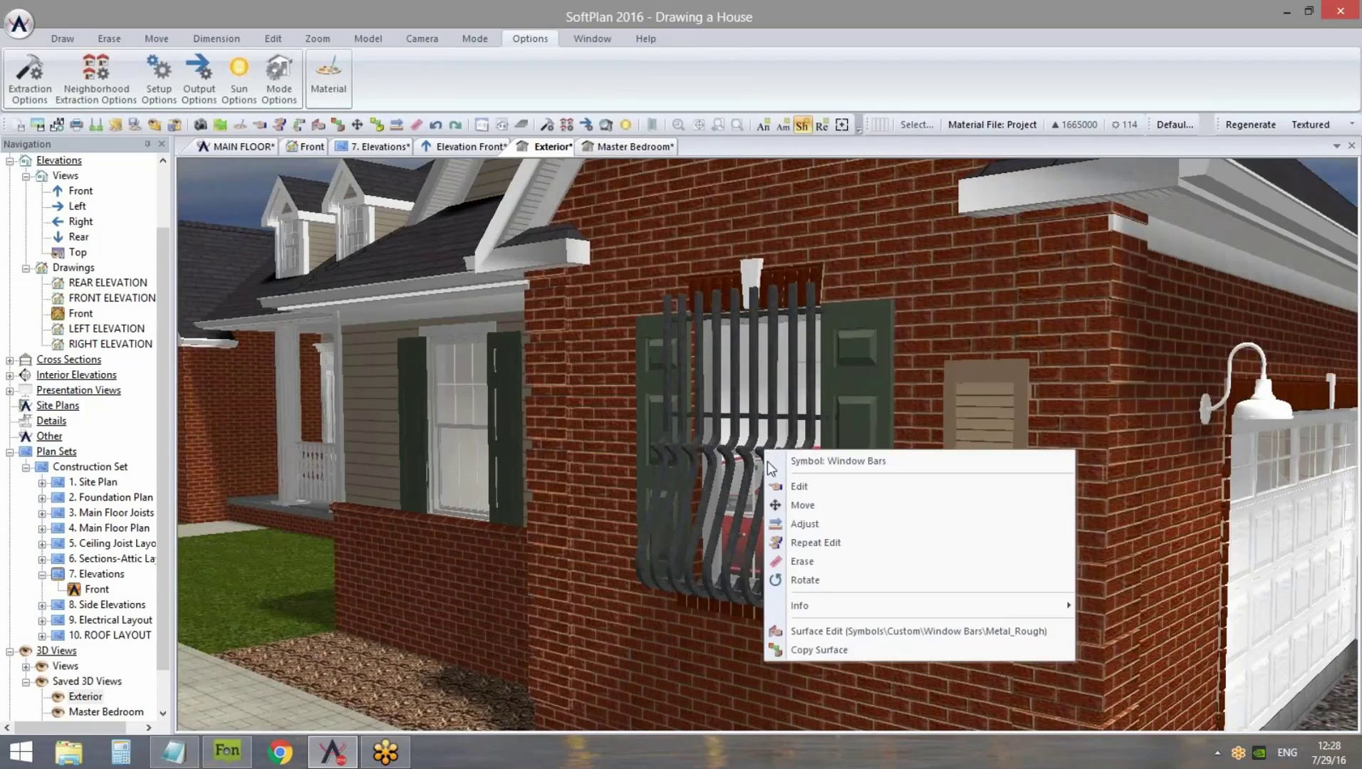
click(799, 487)
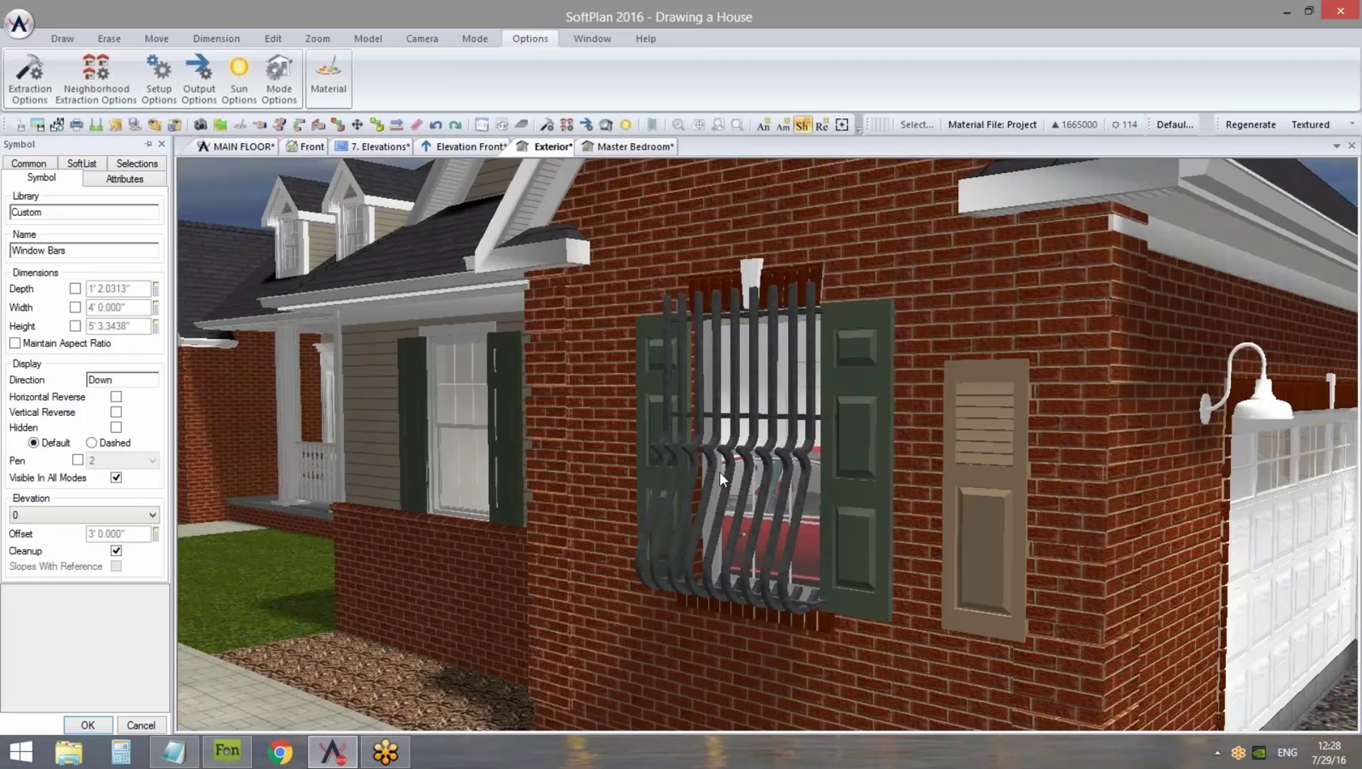
click(74, 326)
click(74, 307)
click(75, 288)
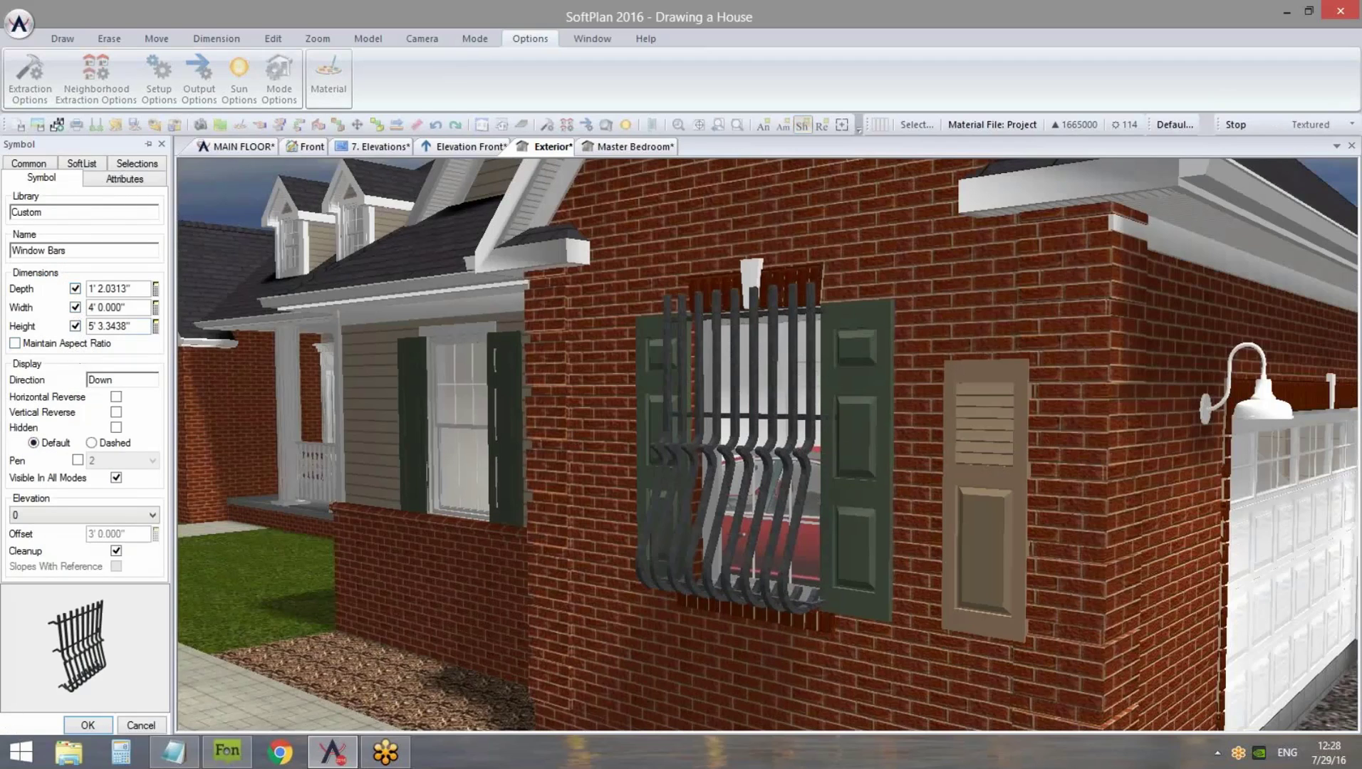
double_click(138, 316)
text(4'6)
key(Tab)
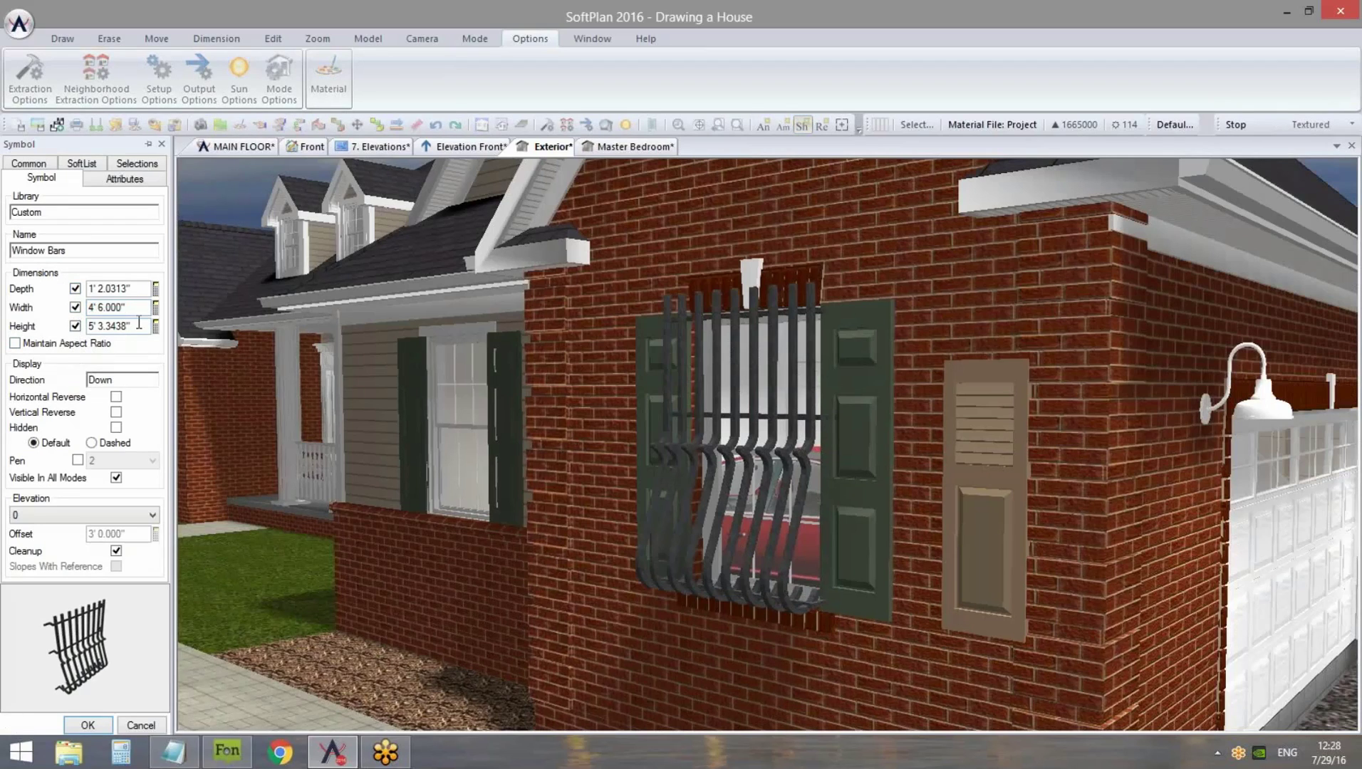
Edit the window behind the bars and turn off its shutters
right_click(858, 474)
middle_drag(825, 592, 818, 582)
right_click(820, 483)
click(856, 520)
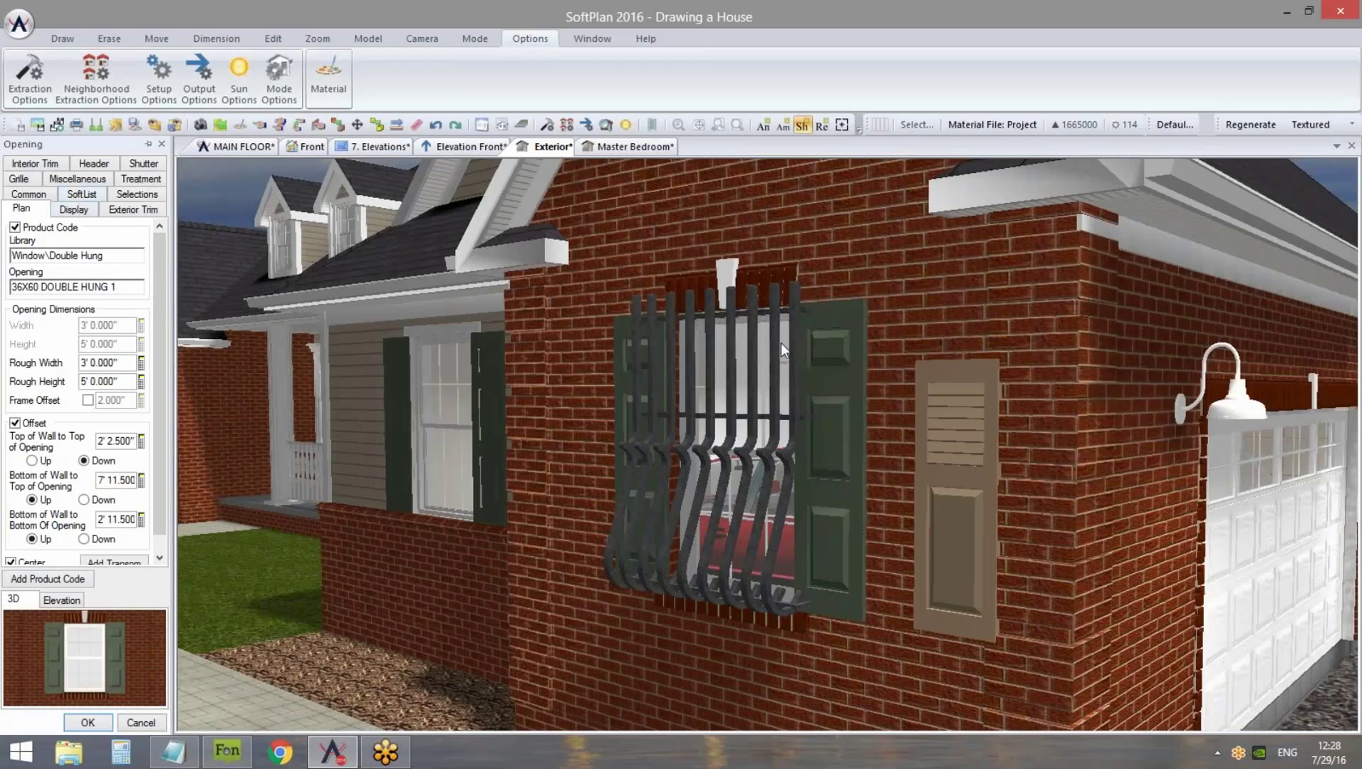
click(135, 167)
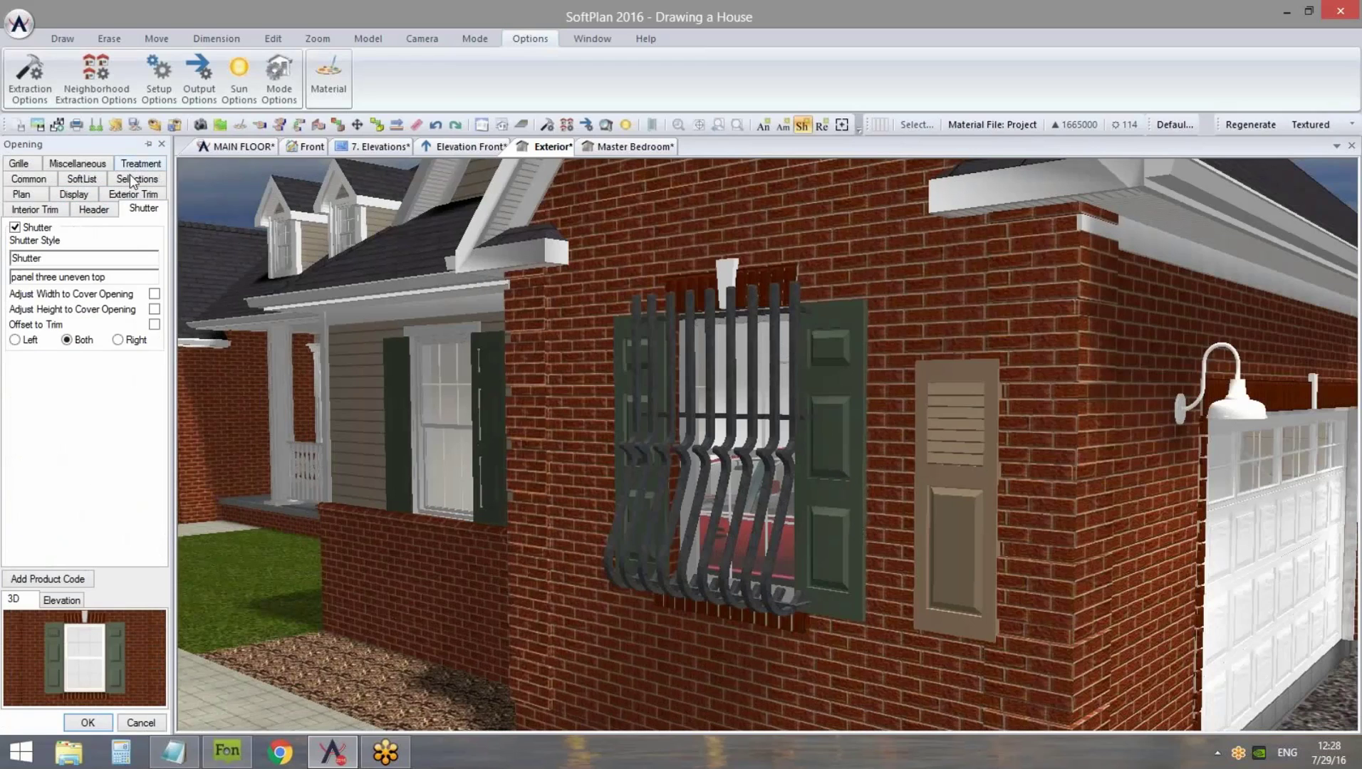
click(30, 229)
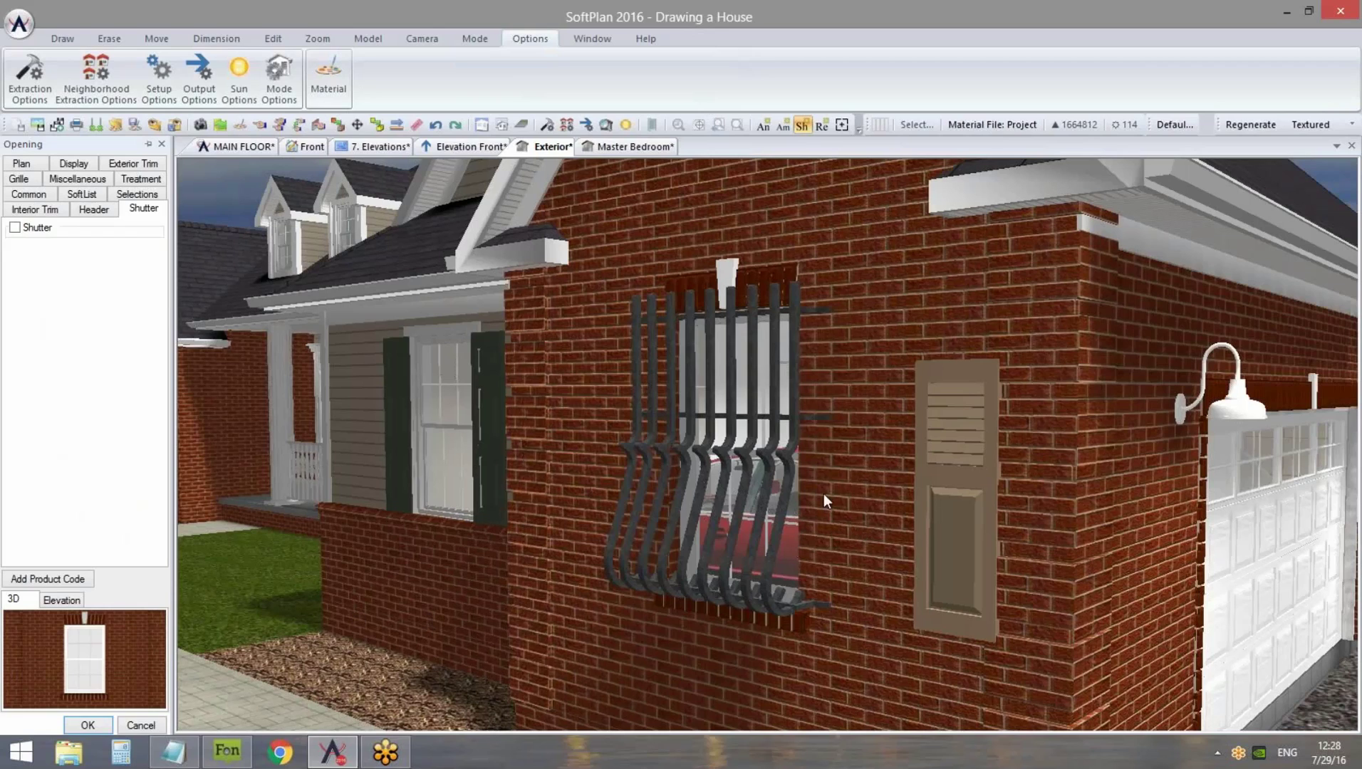
Turn off cleanup for the Window Bars symbol and set its elevation offset to 2'6"
right_click(780, 515)
click(854, 555)
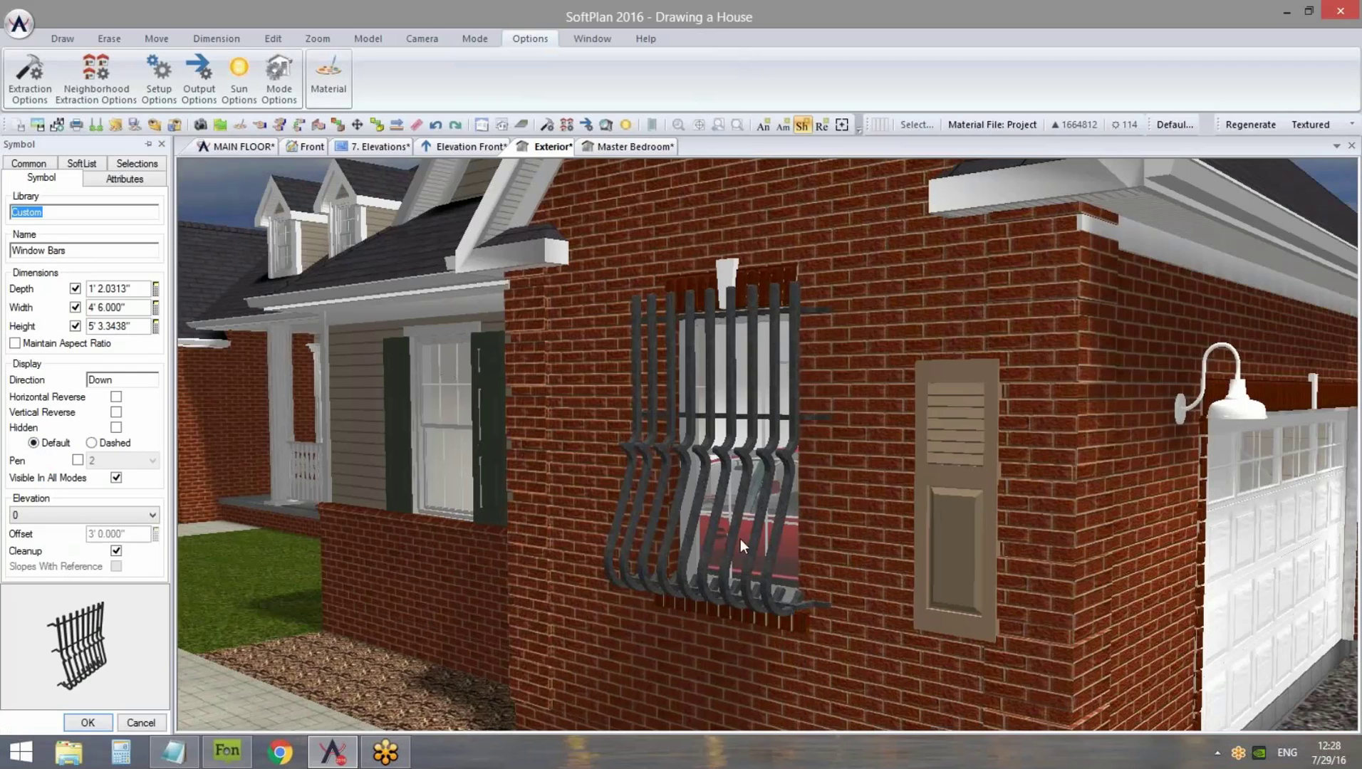
click(117, 553)
click(145, 533)
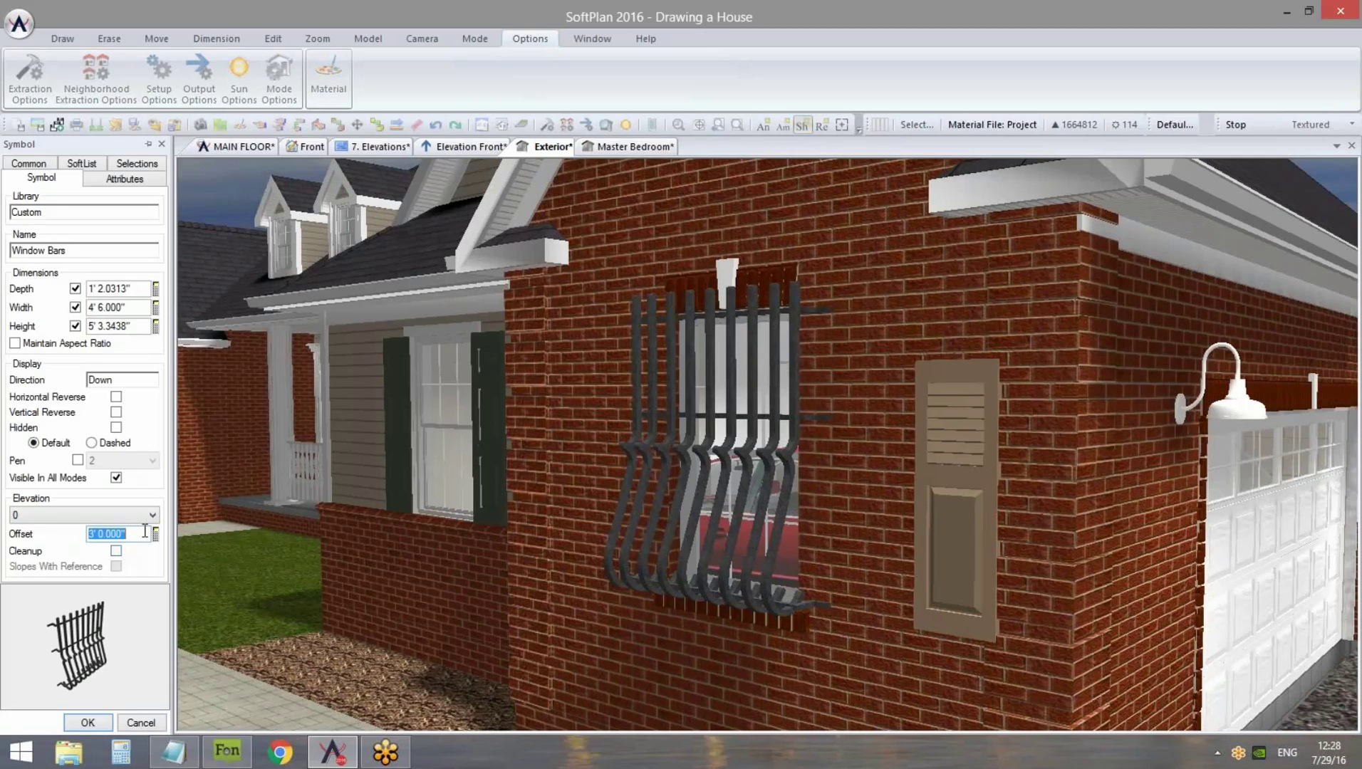
text(2'9)
click(140, 534)
text(2'6)
key(Return)
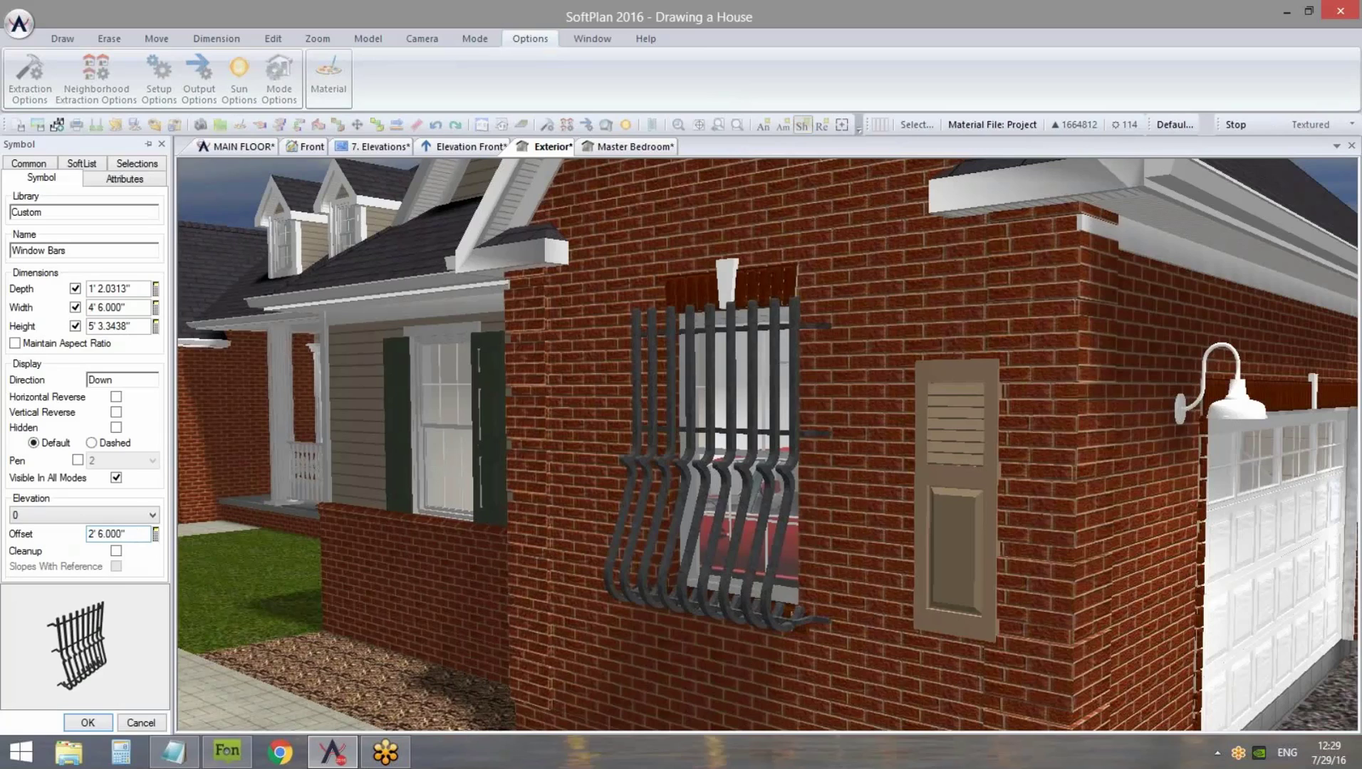
Set the Window Bars symbol's height to 5'6" and accept the edits
click(135, 324)
text(5'6)
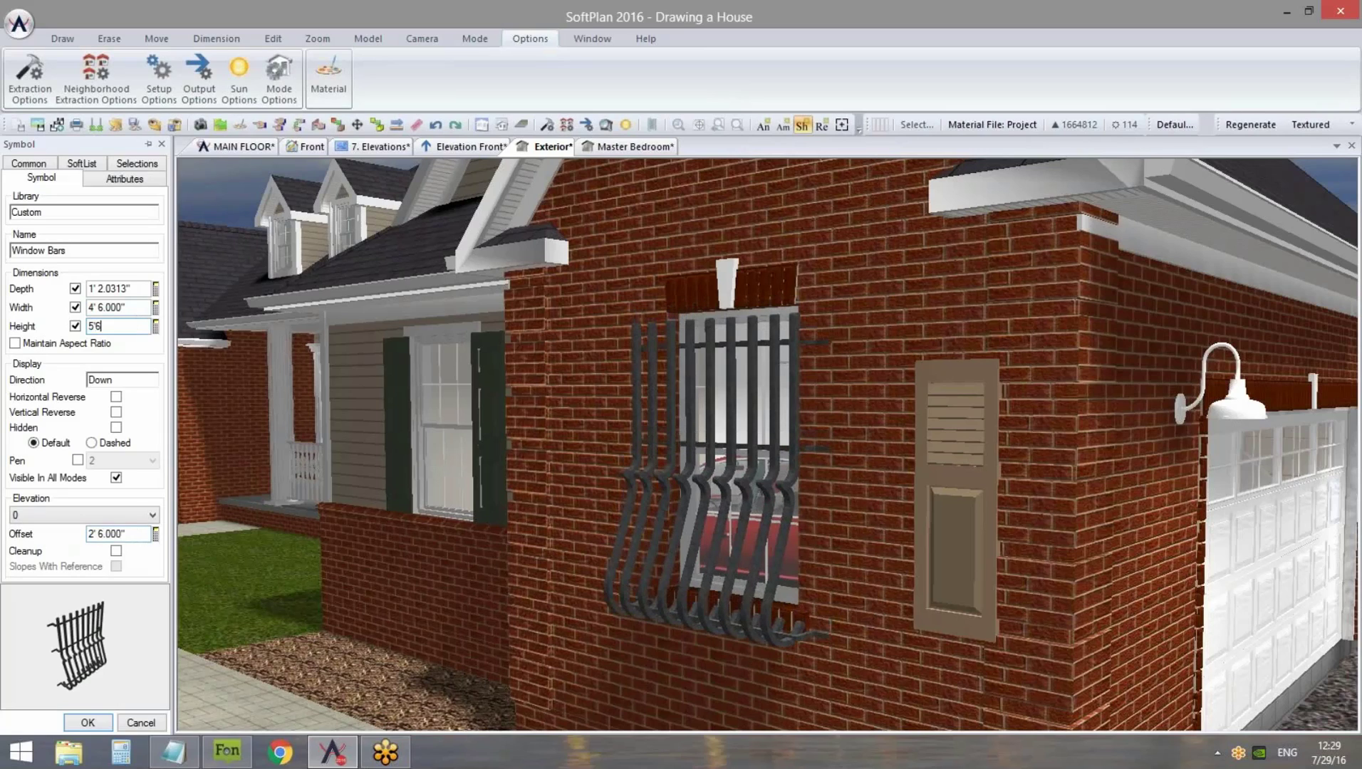
key(Return)
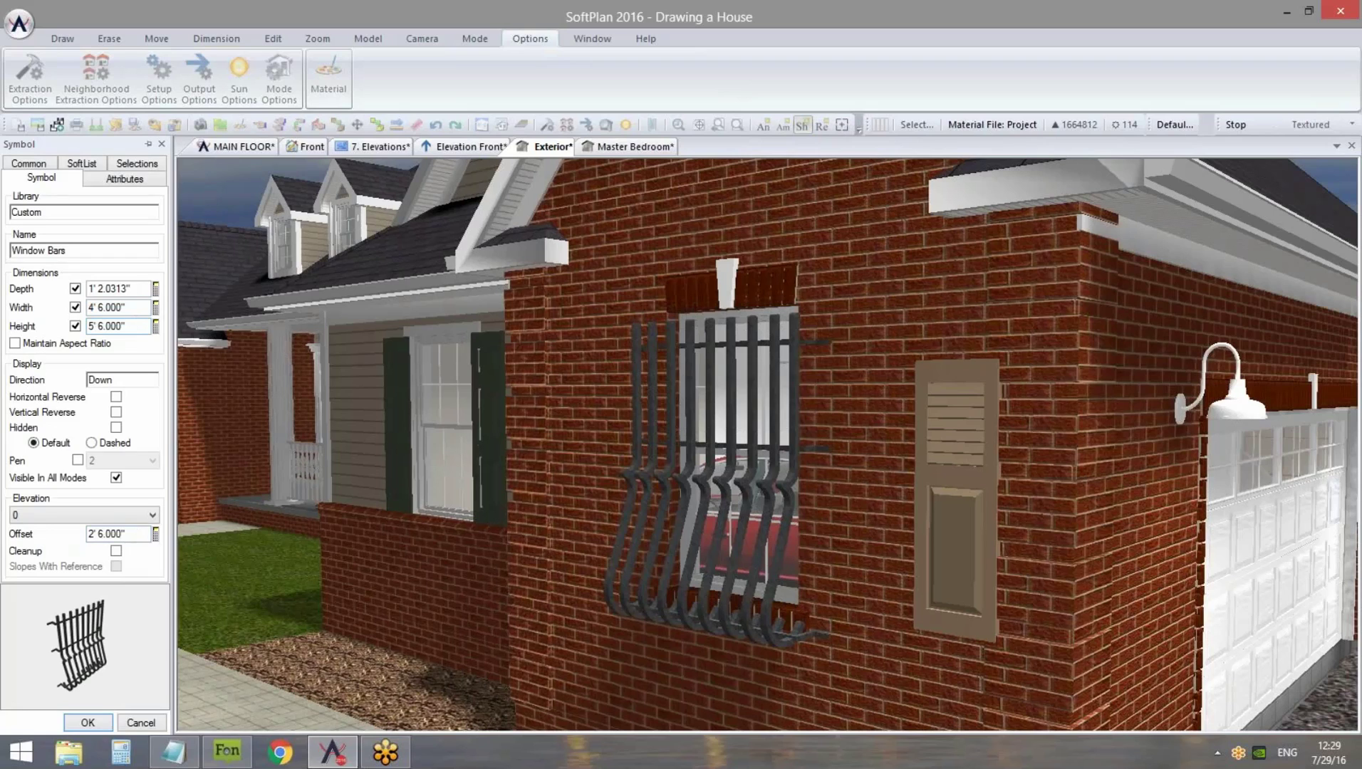
click(85, 722)
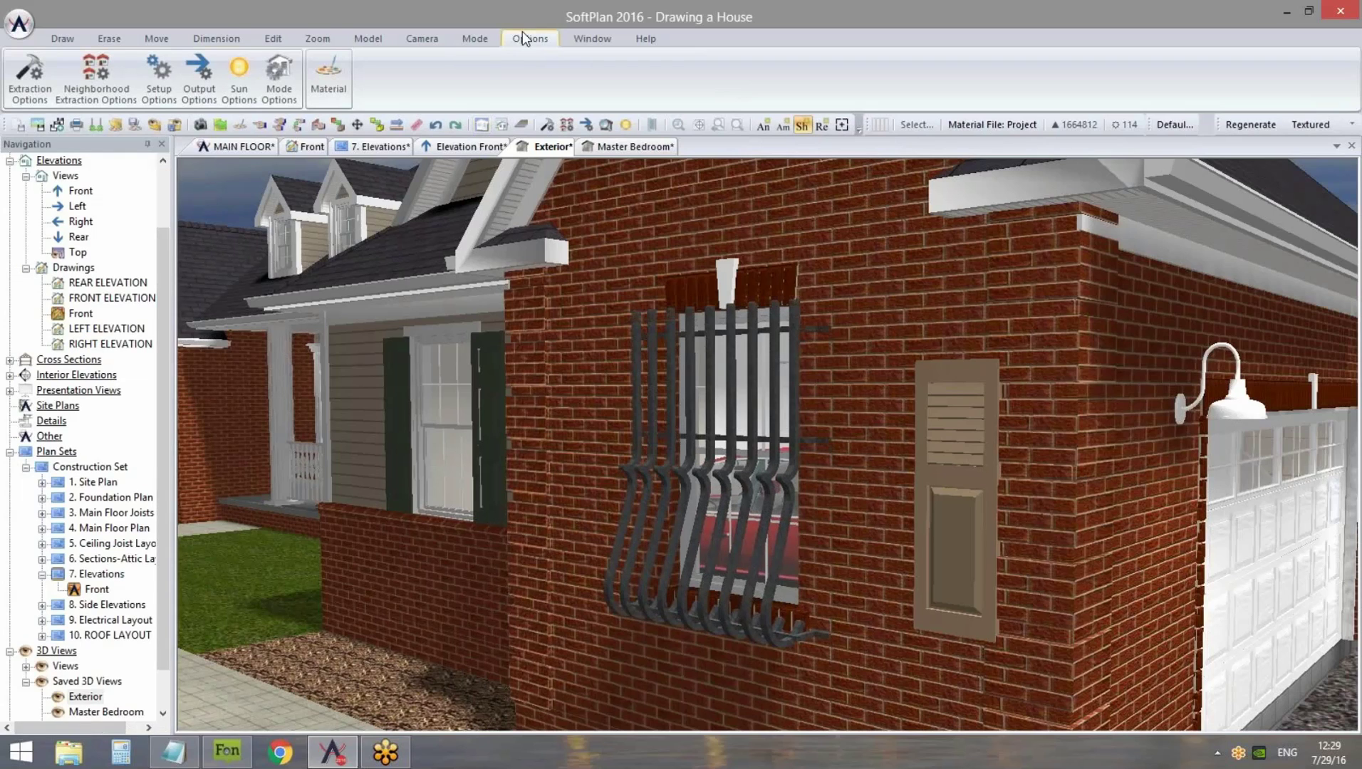
View the rendered image Exterior.jpg from the desktop, then look at the garage side and car in the 3D model
drag(546, 16, 642, 24)
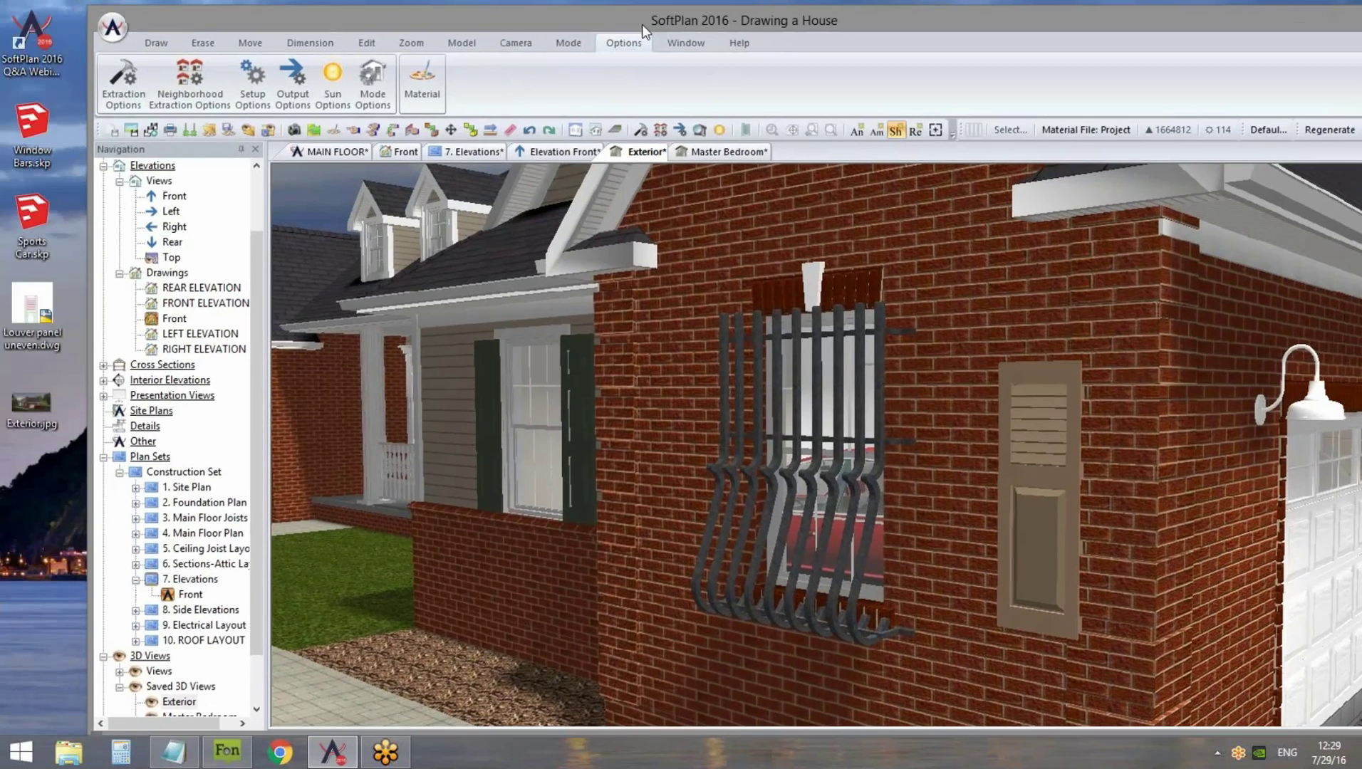
double_click(34, 410)
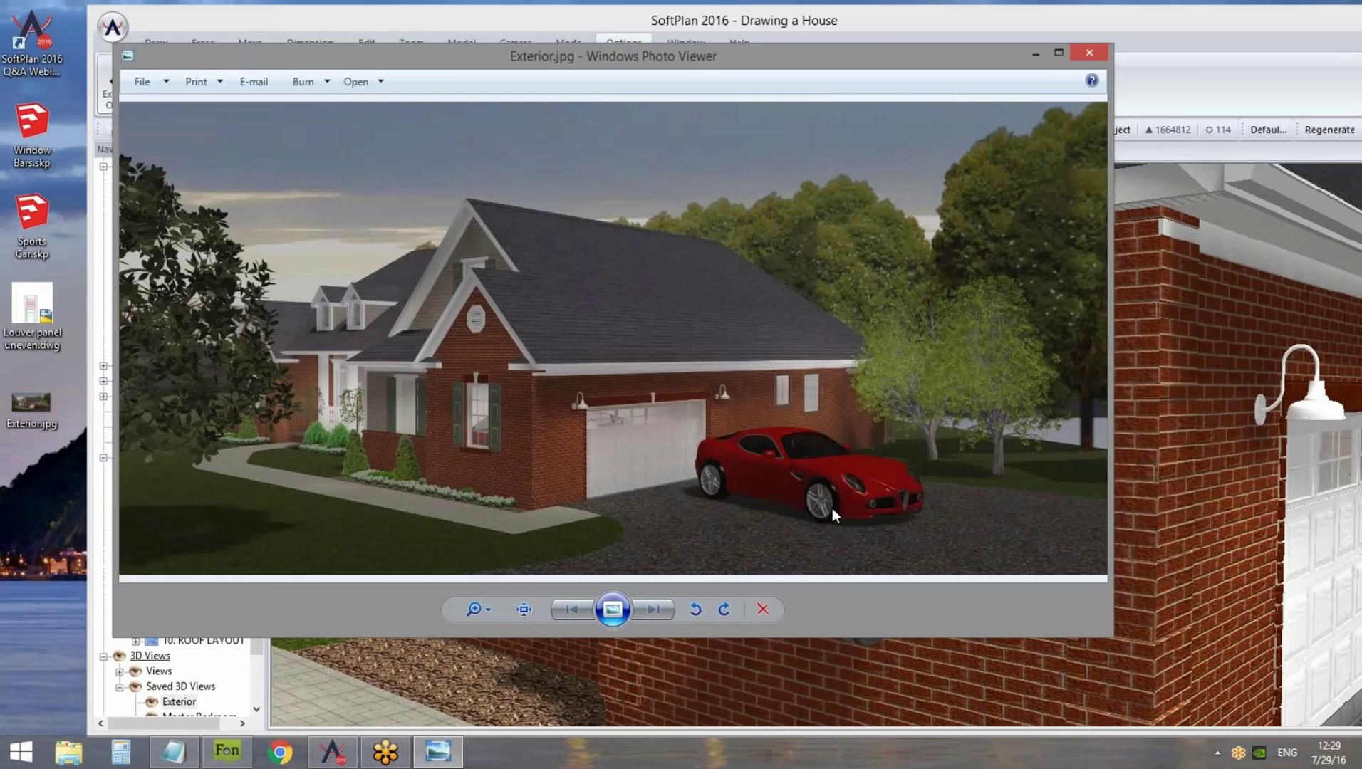
click(1095, 47)
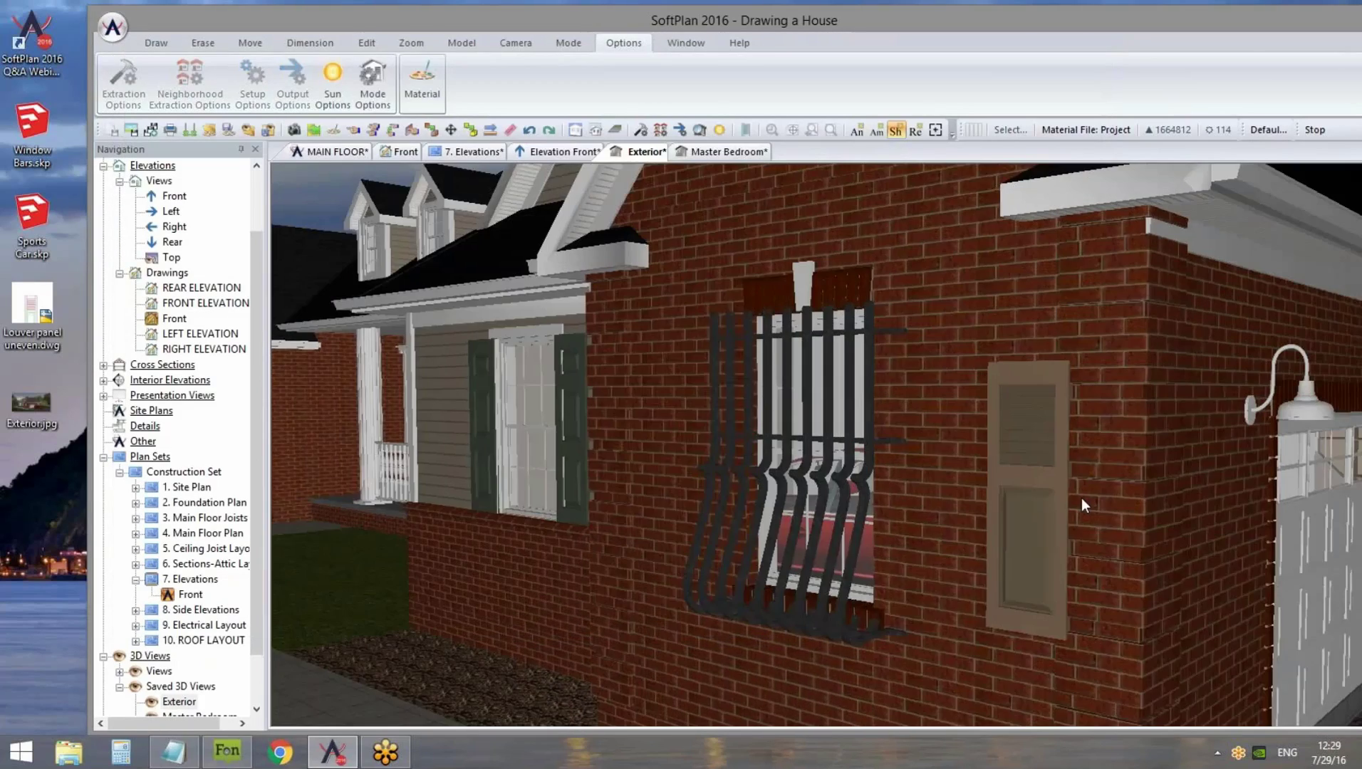
middle_drag(1081, 498, 1026, 513)
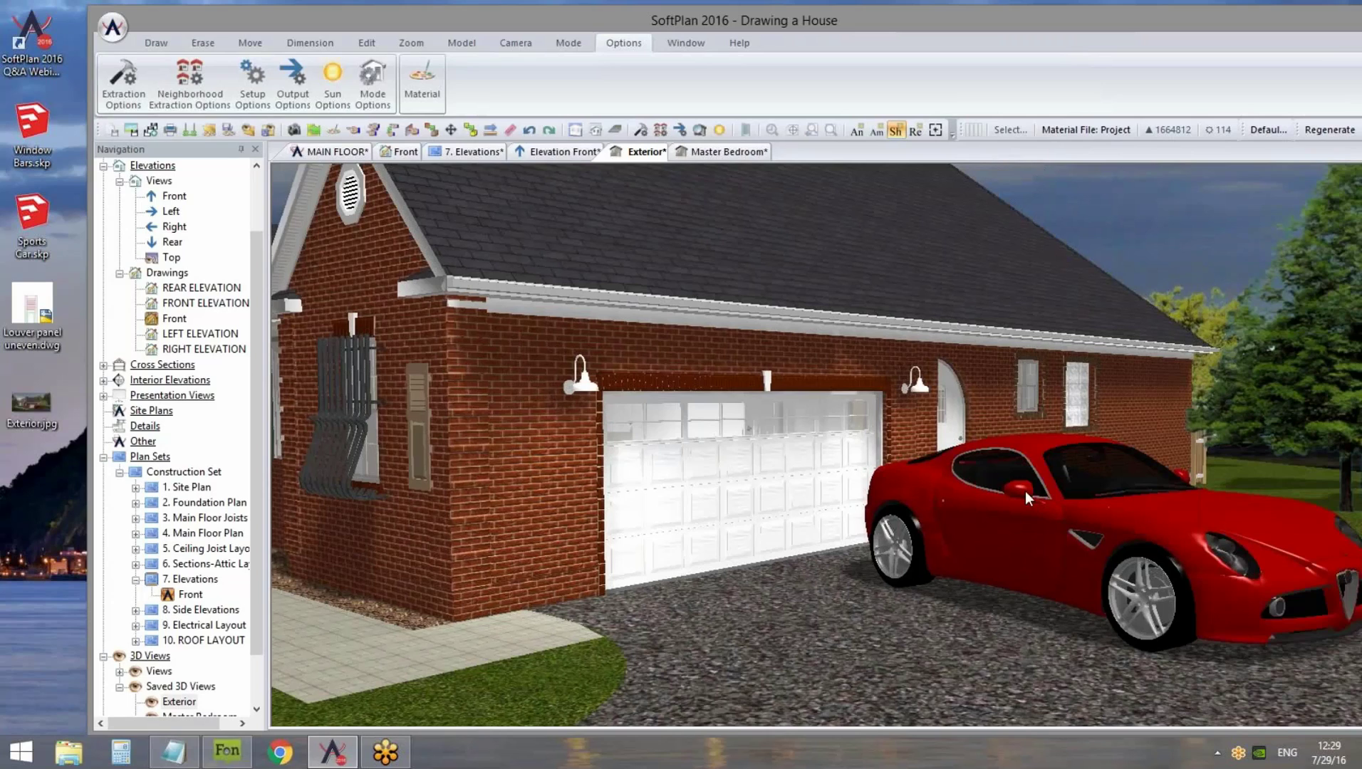
Return to the main floor plan, maximize the program window, and switch the drawing mode to Electrical
click(337, 153)
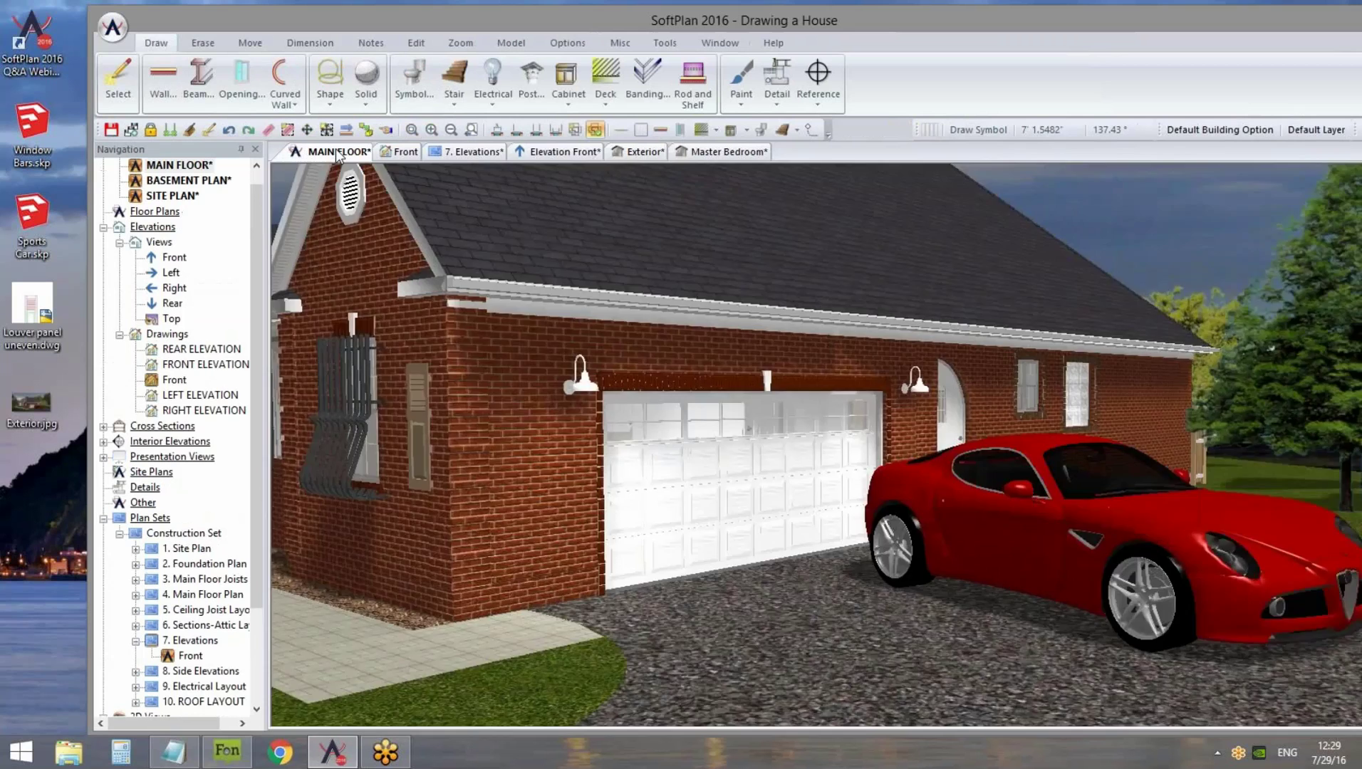
scroll(877, 356, down, 6)
scroll(876, 357, down, 5)
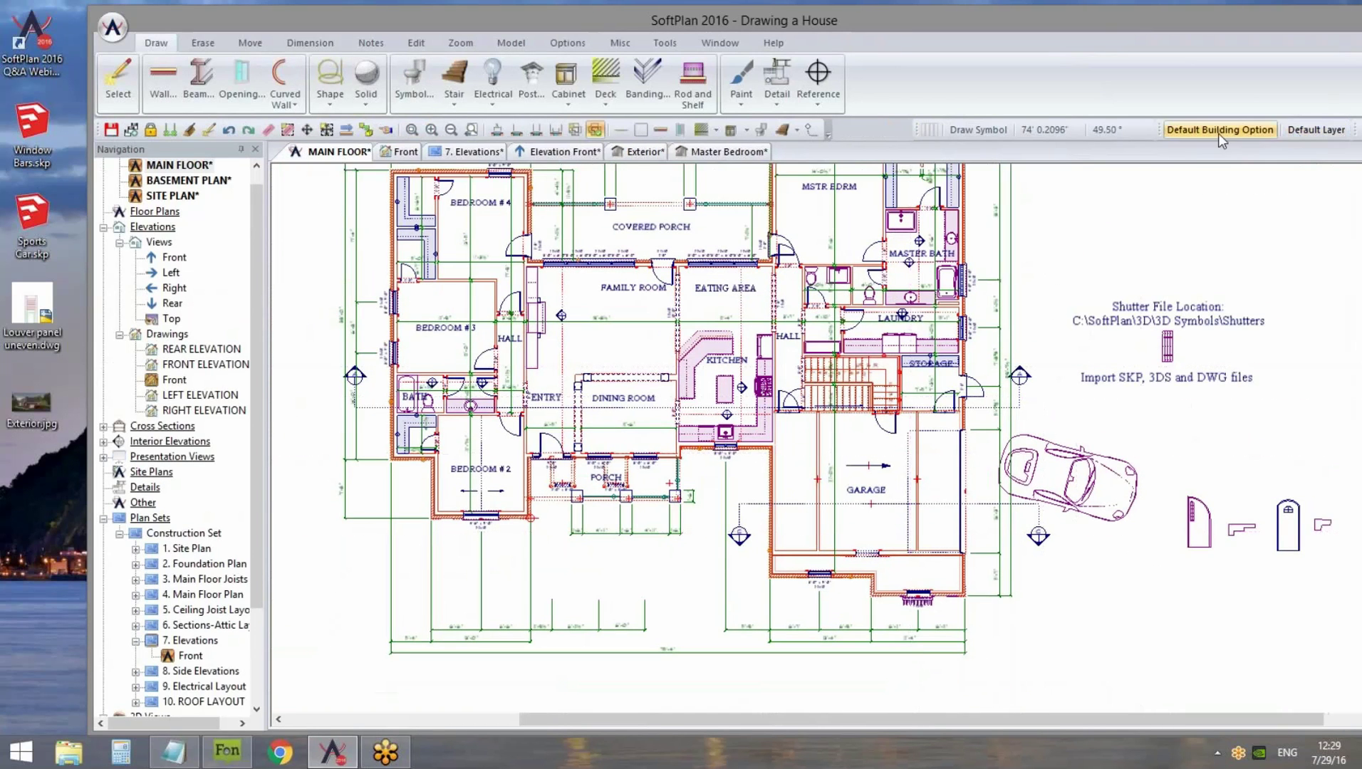
double_click(1243, 15)
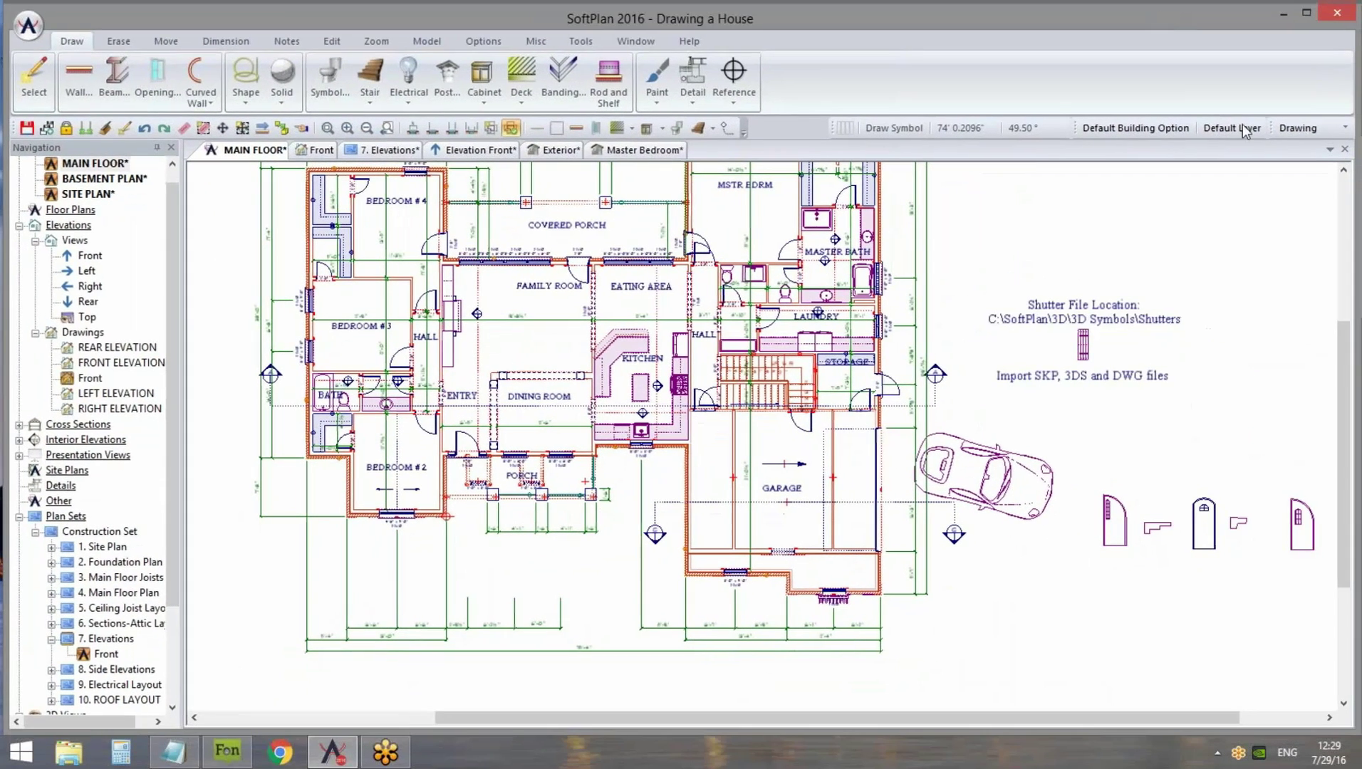
click(1342, 127)
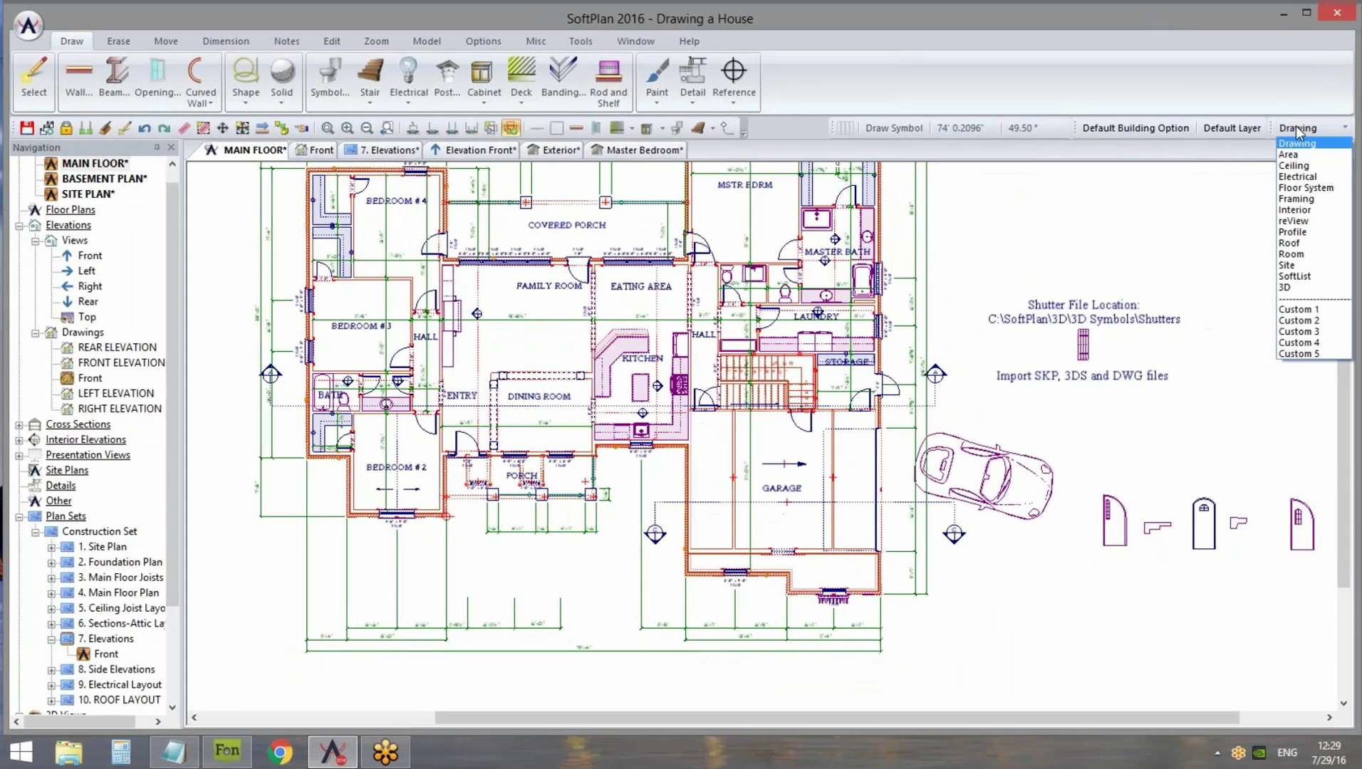
click(1318, 176)
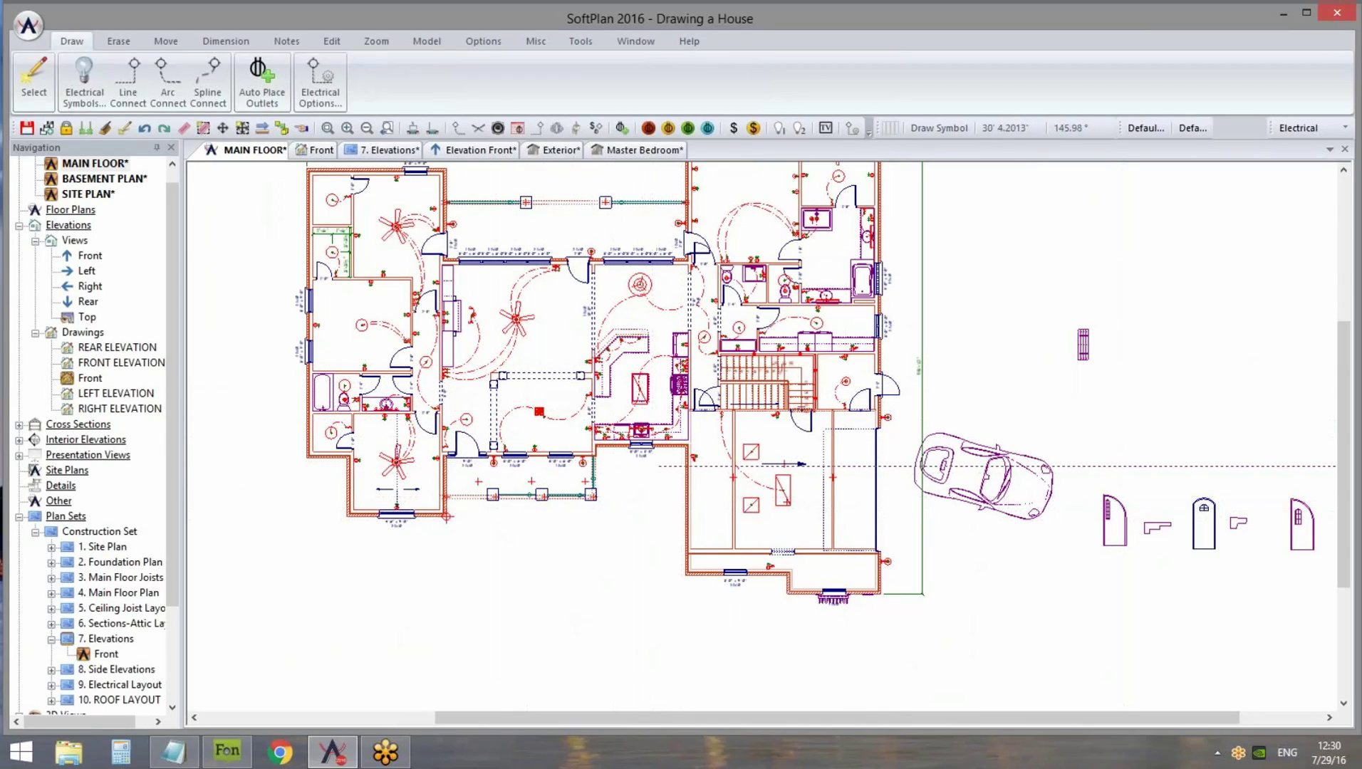
Make Overview Notes visible in the Electrical mode of the main floor plan
click(480, 41)
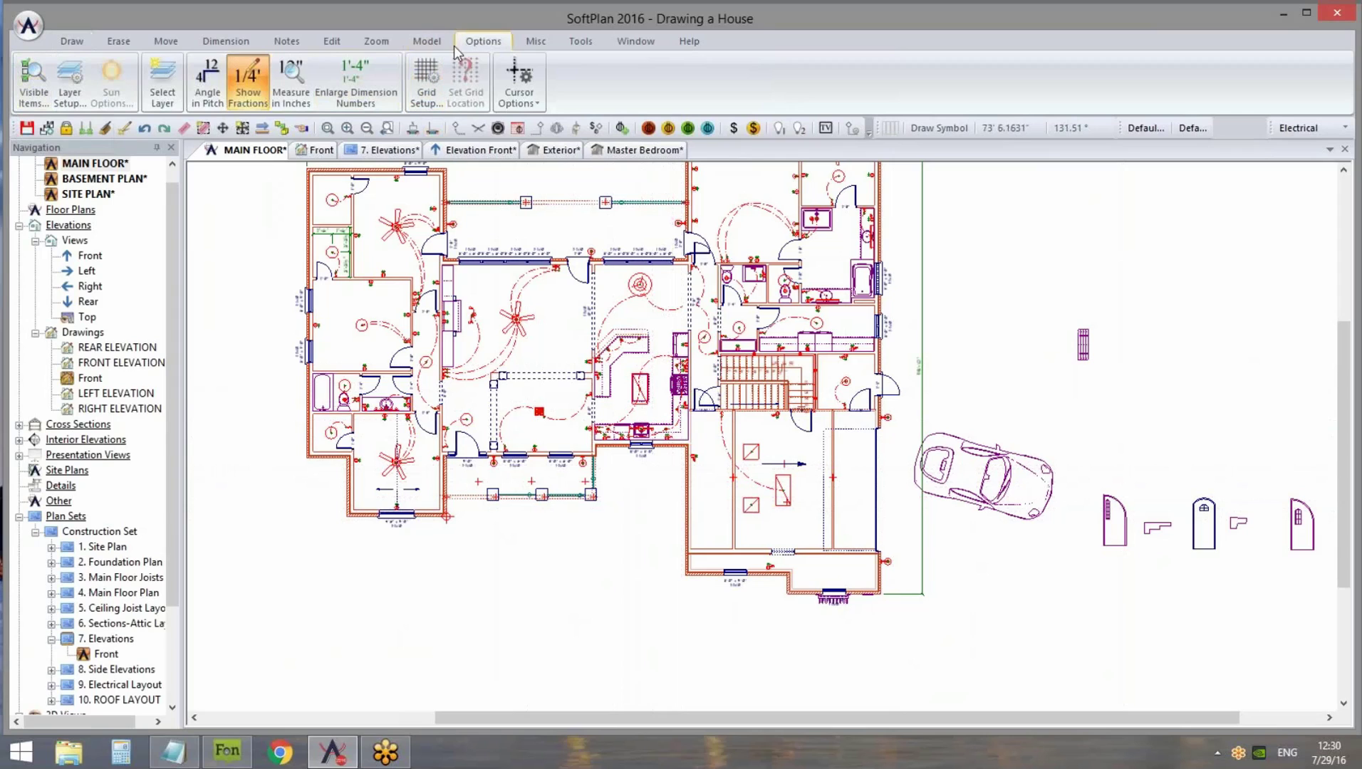
click(33, 79)
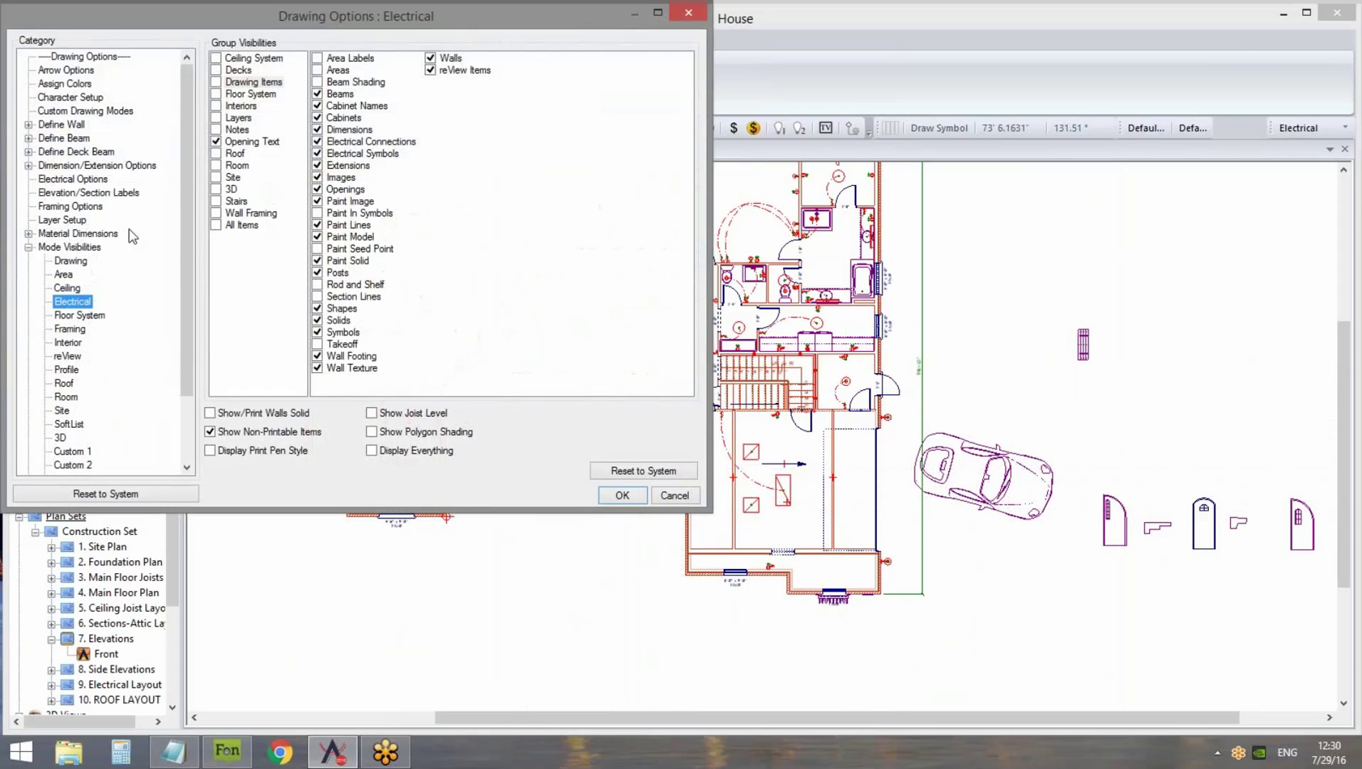
click(241, 129)
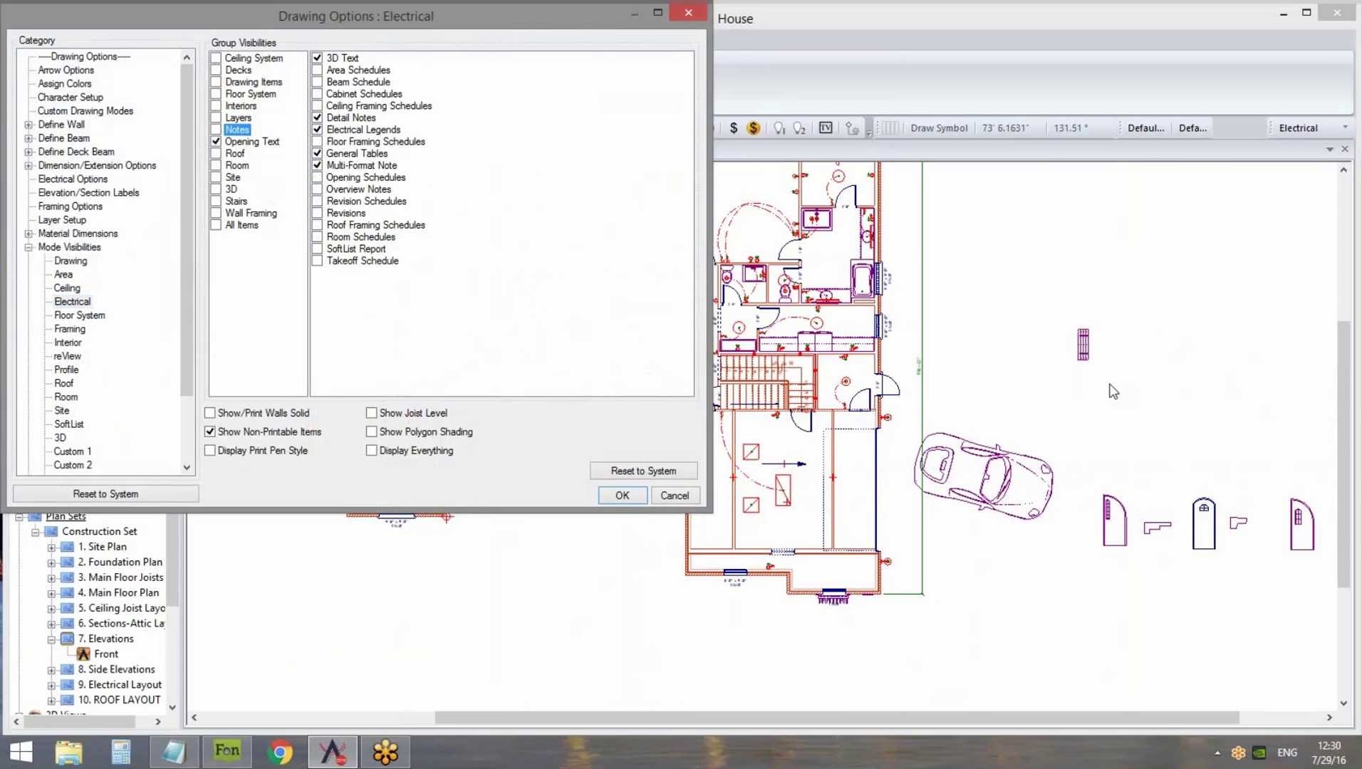
click(318, 189)
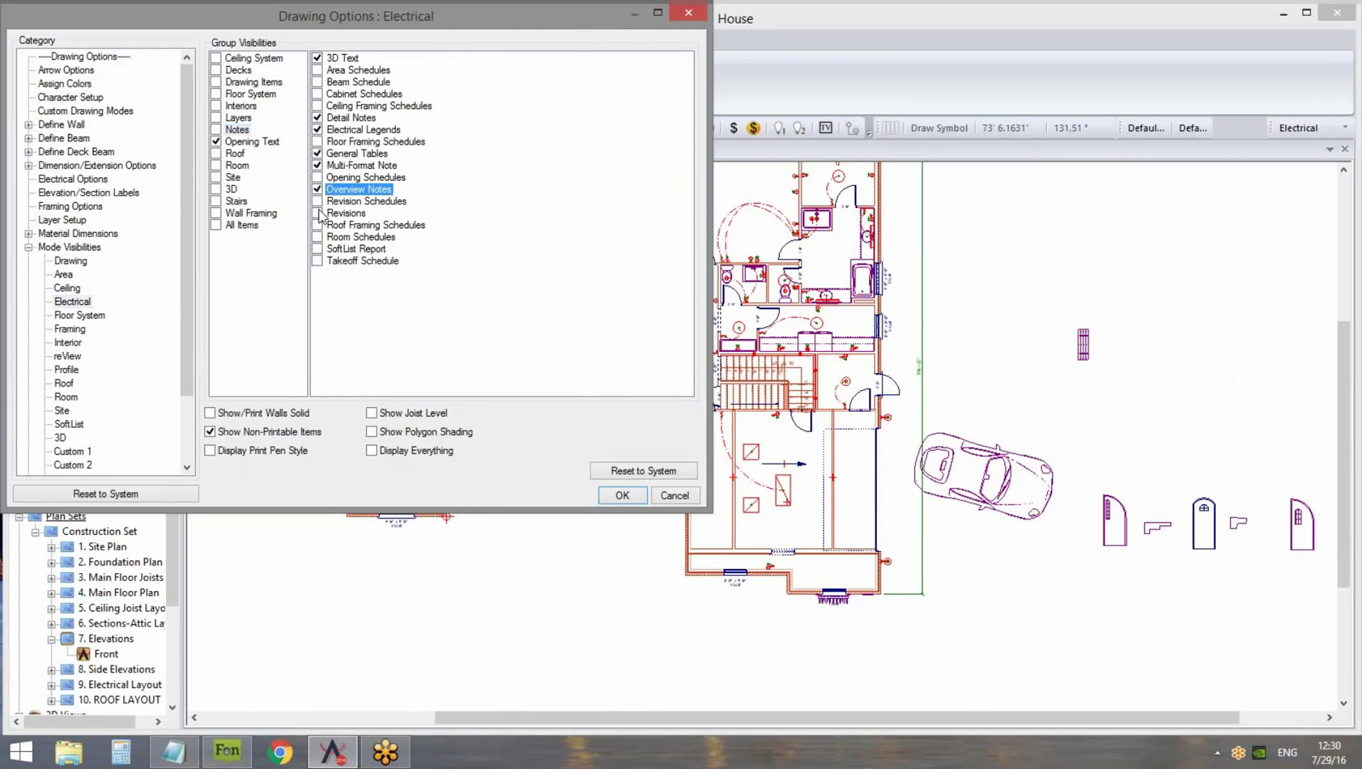
click(622, 496)
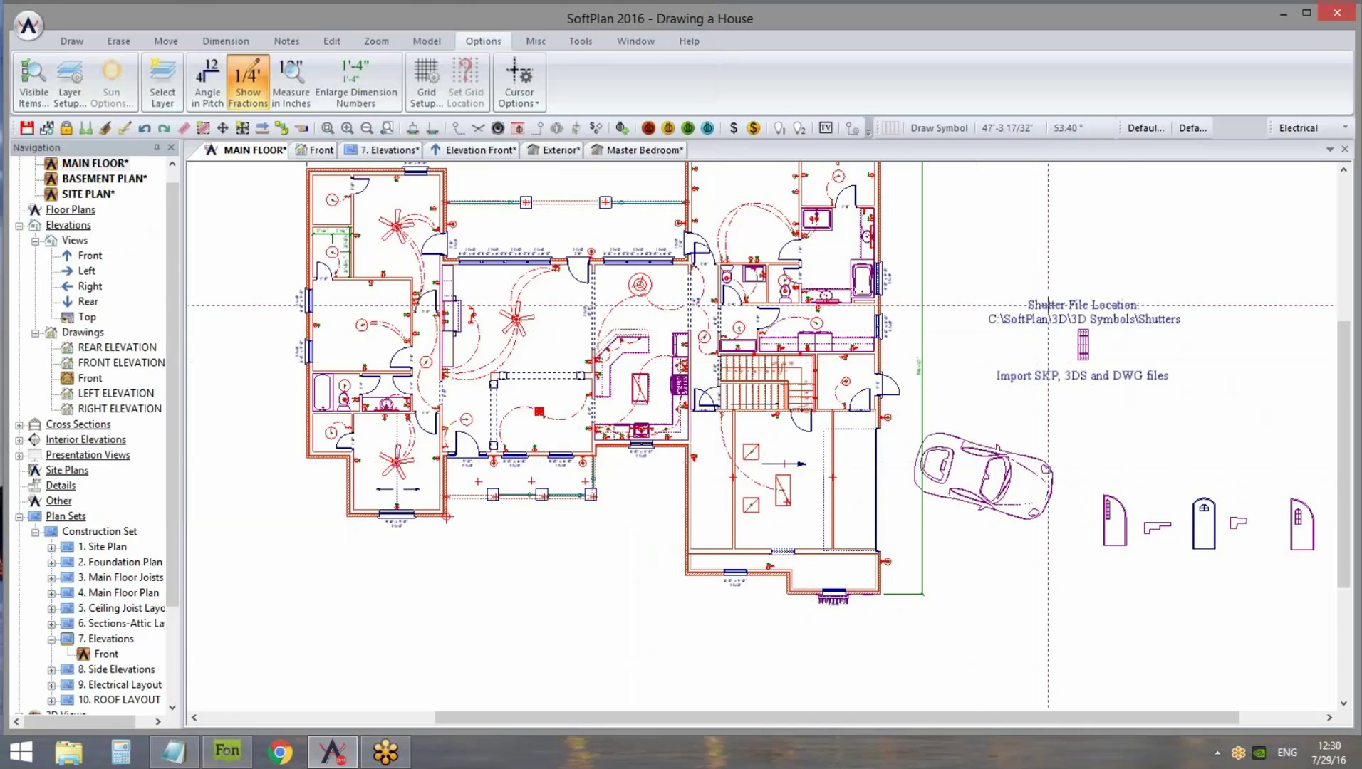
middle_drag(994, 385, 1030, 415)
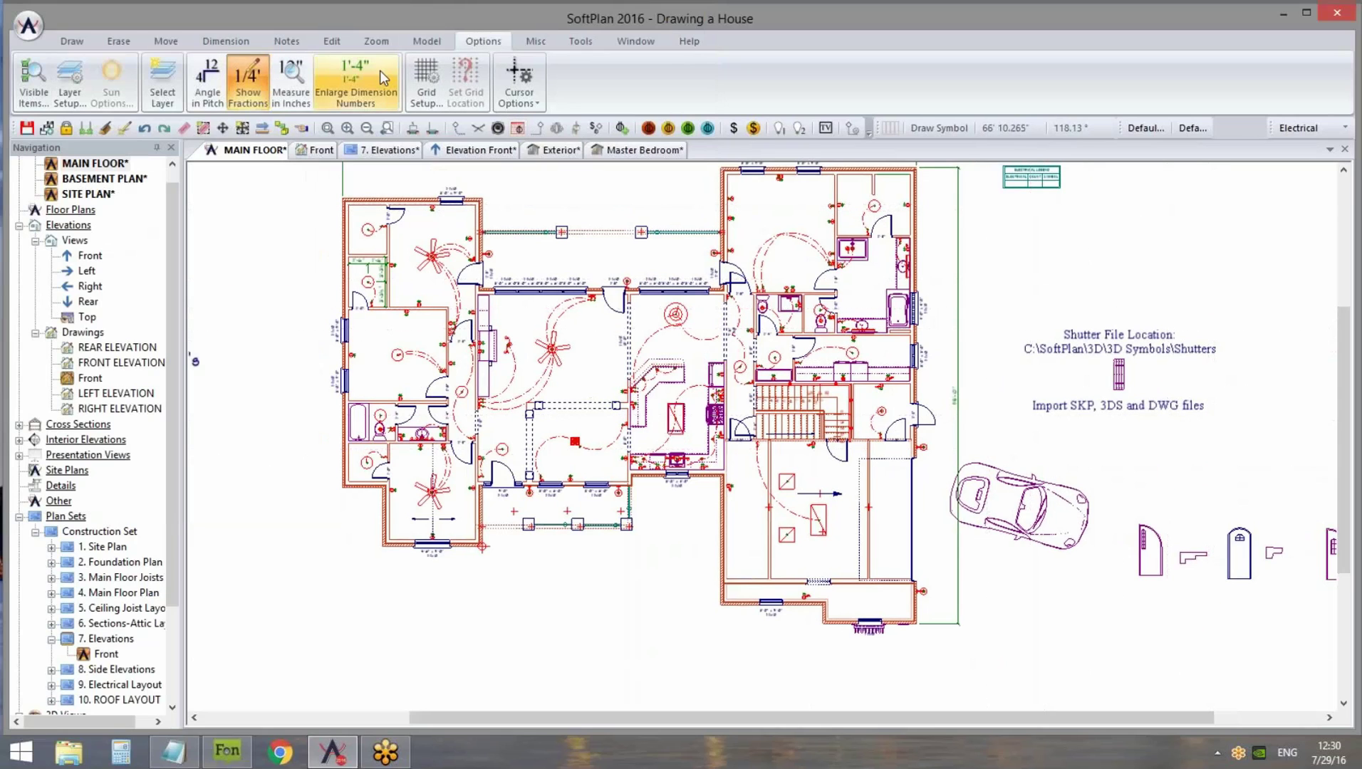
Review the layer visibilities of Electrical mode and the item visibilities of Drawing mode, and dismiss the drawing options
click(17, 99)
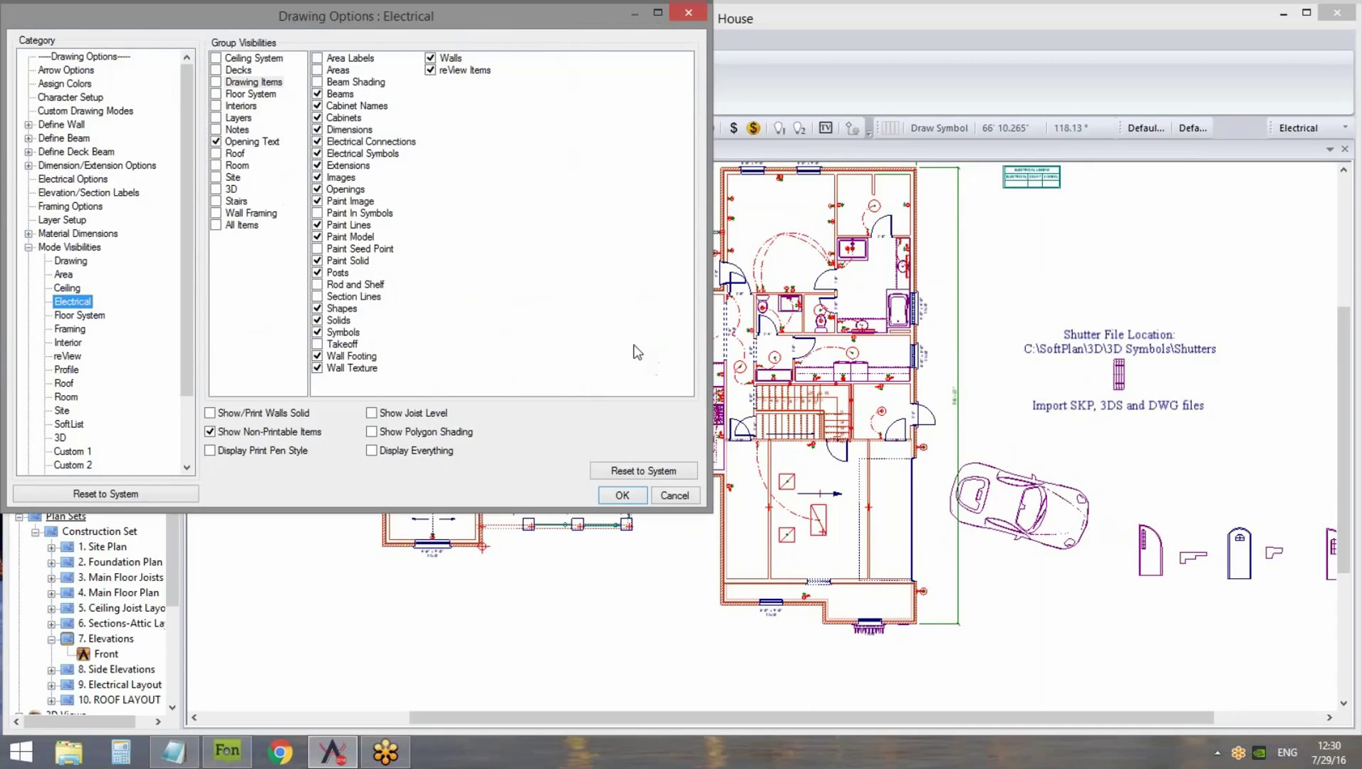
mouse_move(562, 20)
mouse_down()
mouse_move(592, 233)
mouse_move(674, 194)
mouse_up()
click(354, 292)
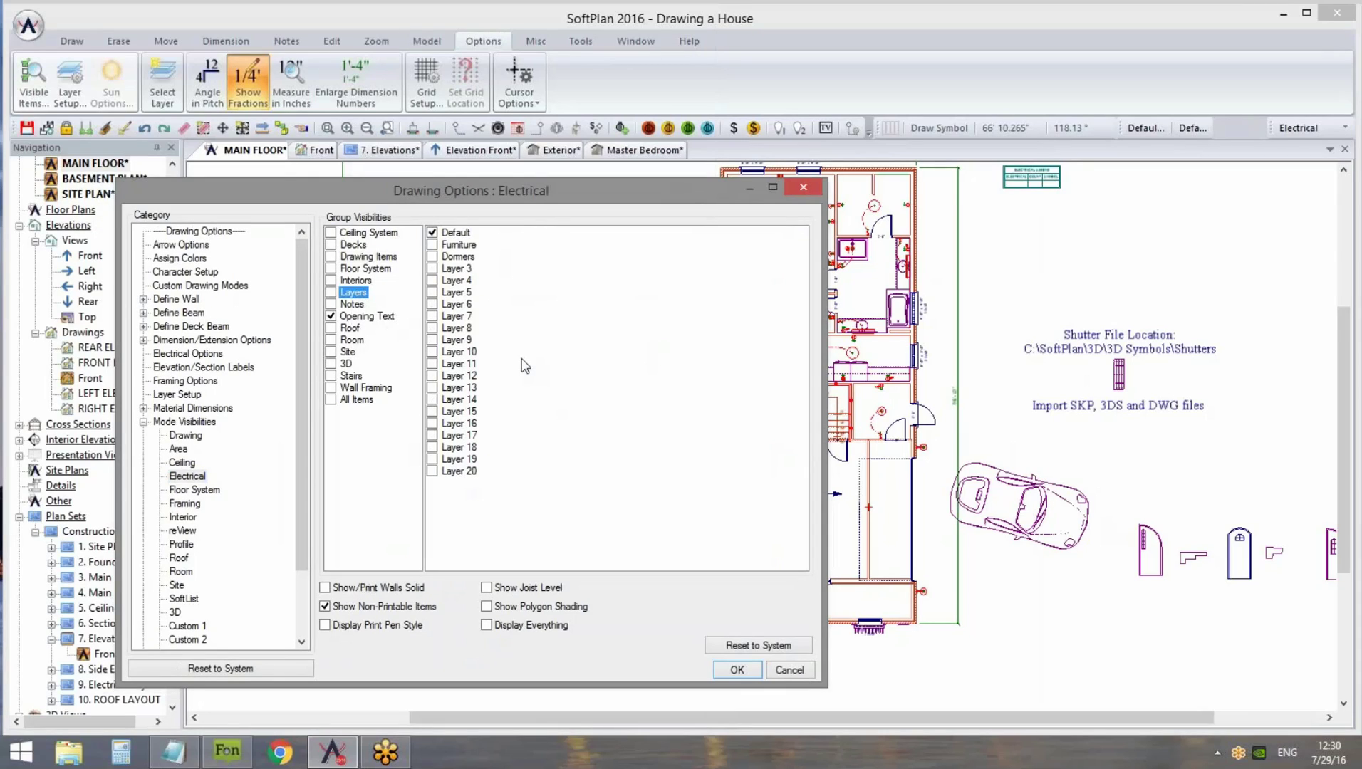
click(176, 477)
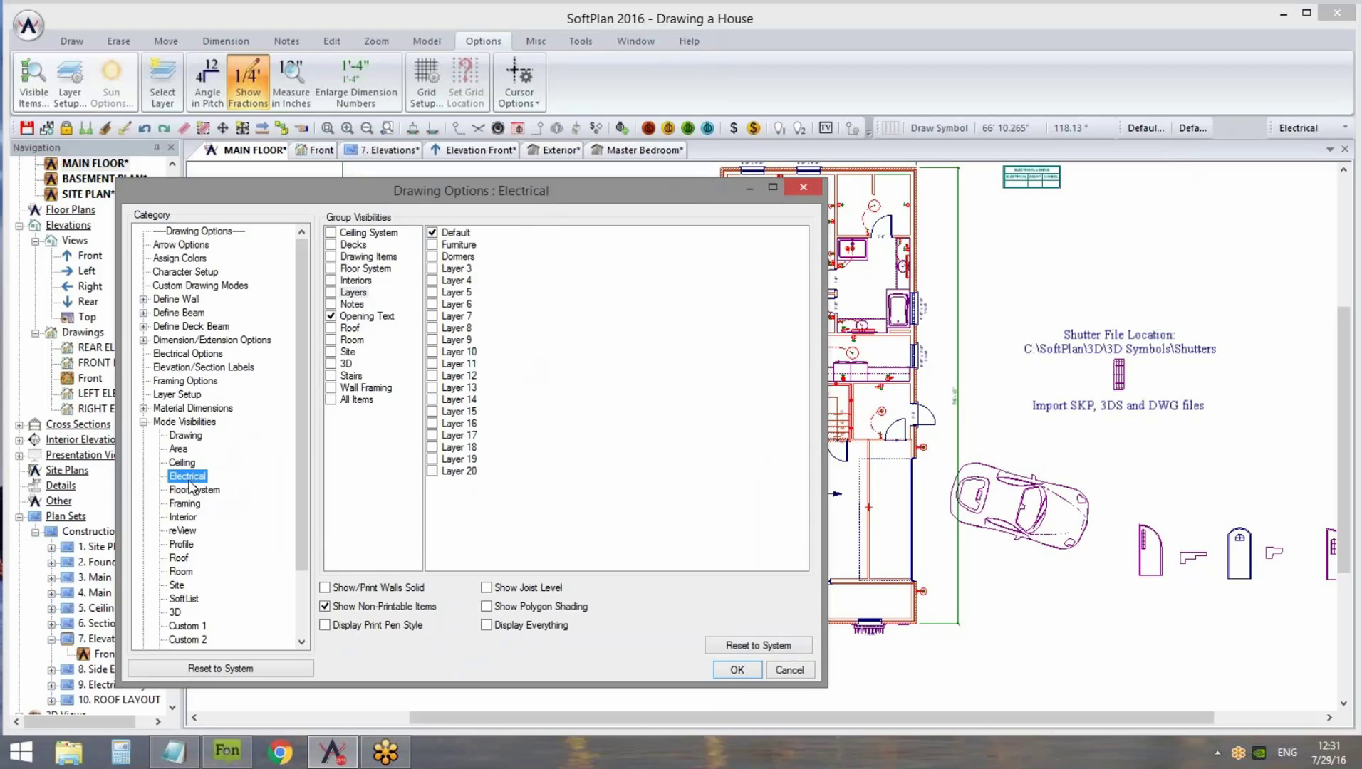
click(189, 439)
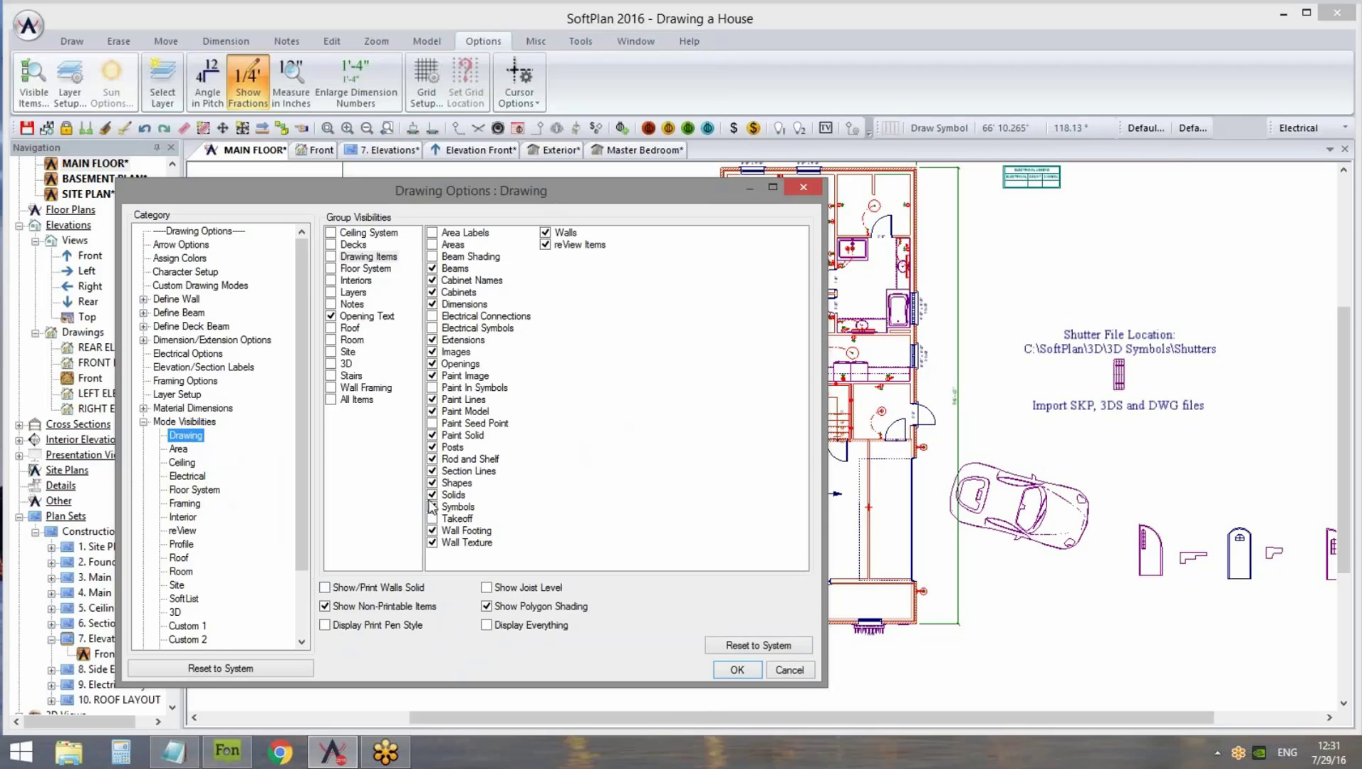
click(789, 670)
Switch the main floor plan's mode from Electrical to Drawing
click(1311, 128)
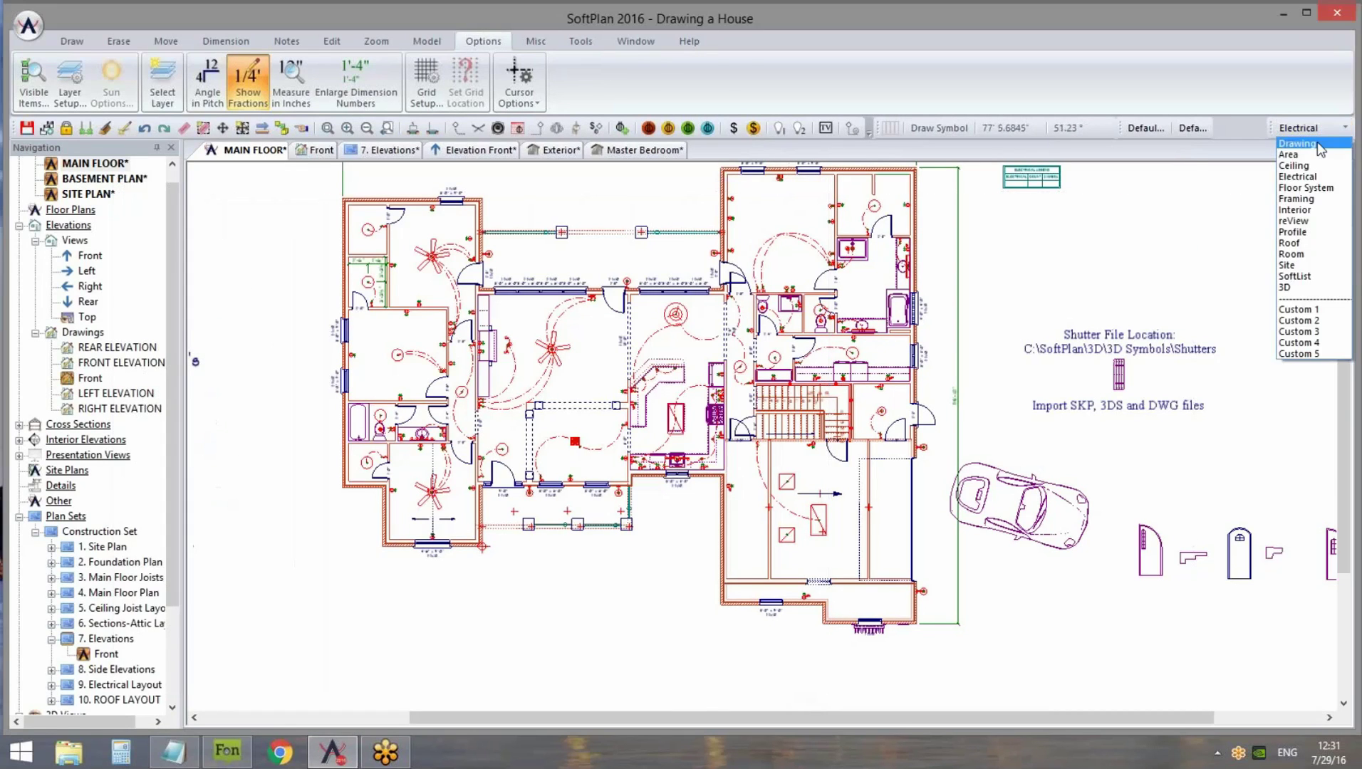
click(1304, 139)
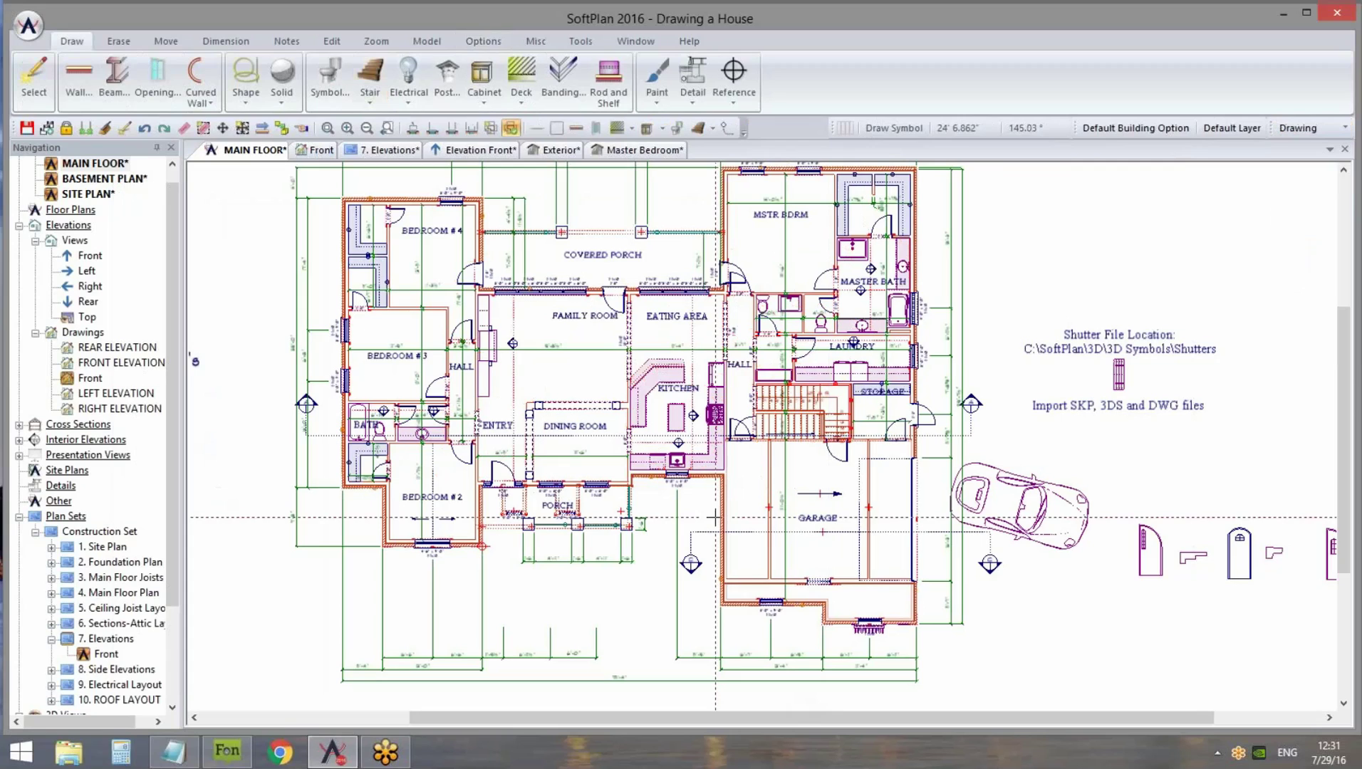
scroll(899, 475, down, 1)
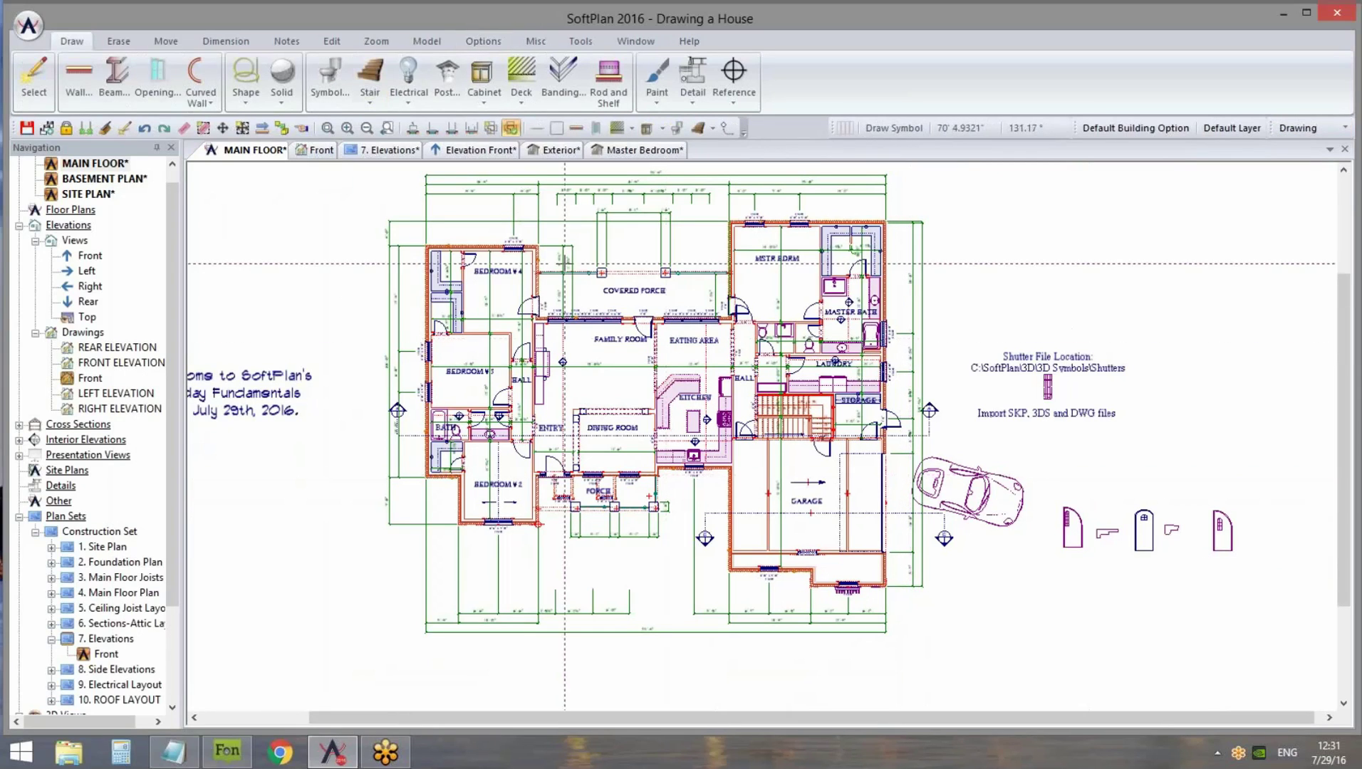
Go to the Exterior 3D view and bring the house front and its whole roof into sight
click(545, 151)
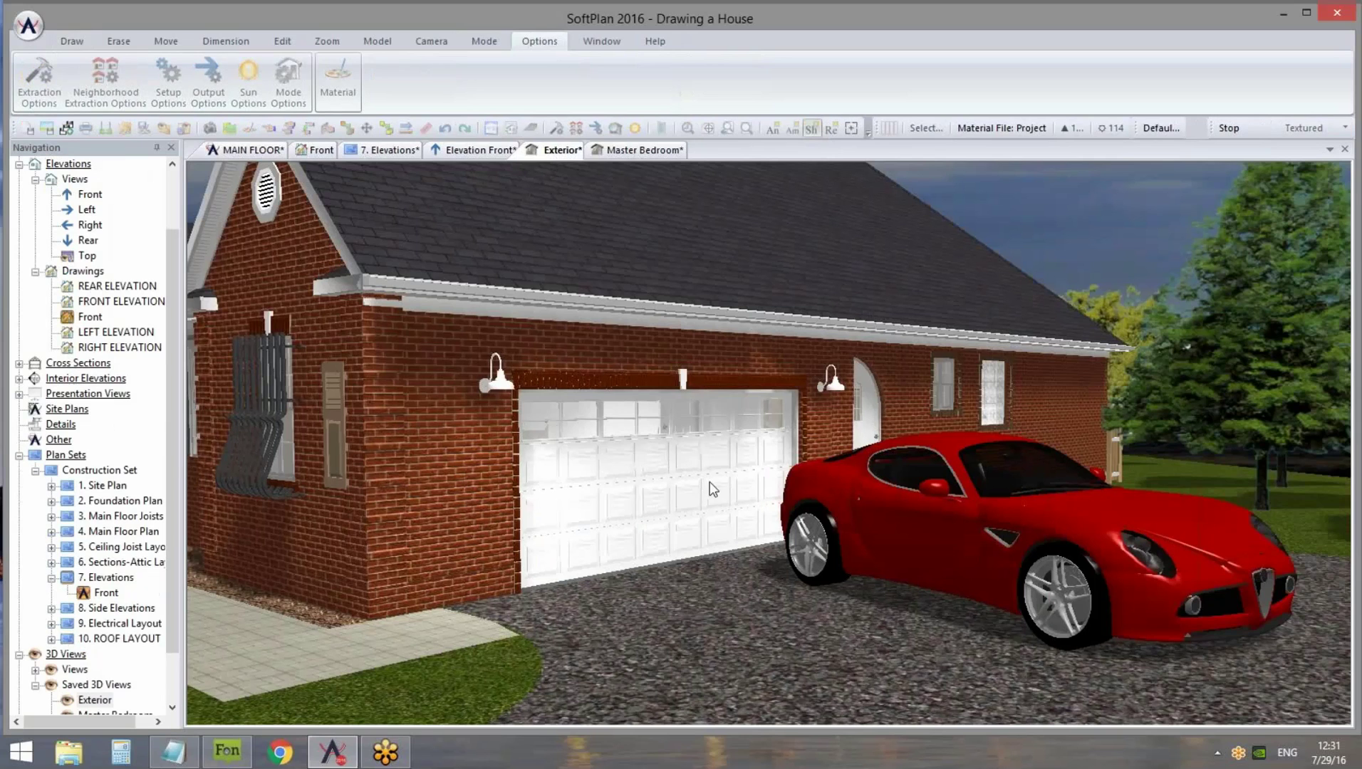
scroll(722, 490, down, 3)
middle_drag(723, 490, 819, 535)
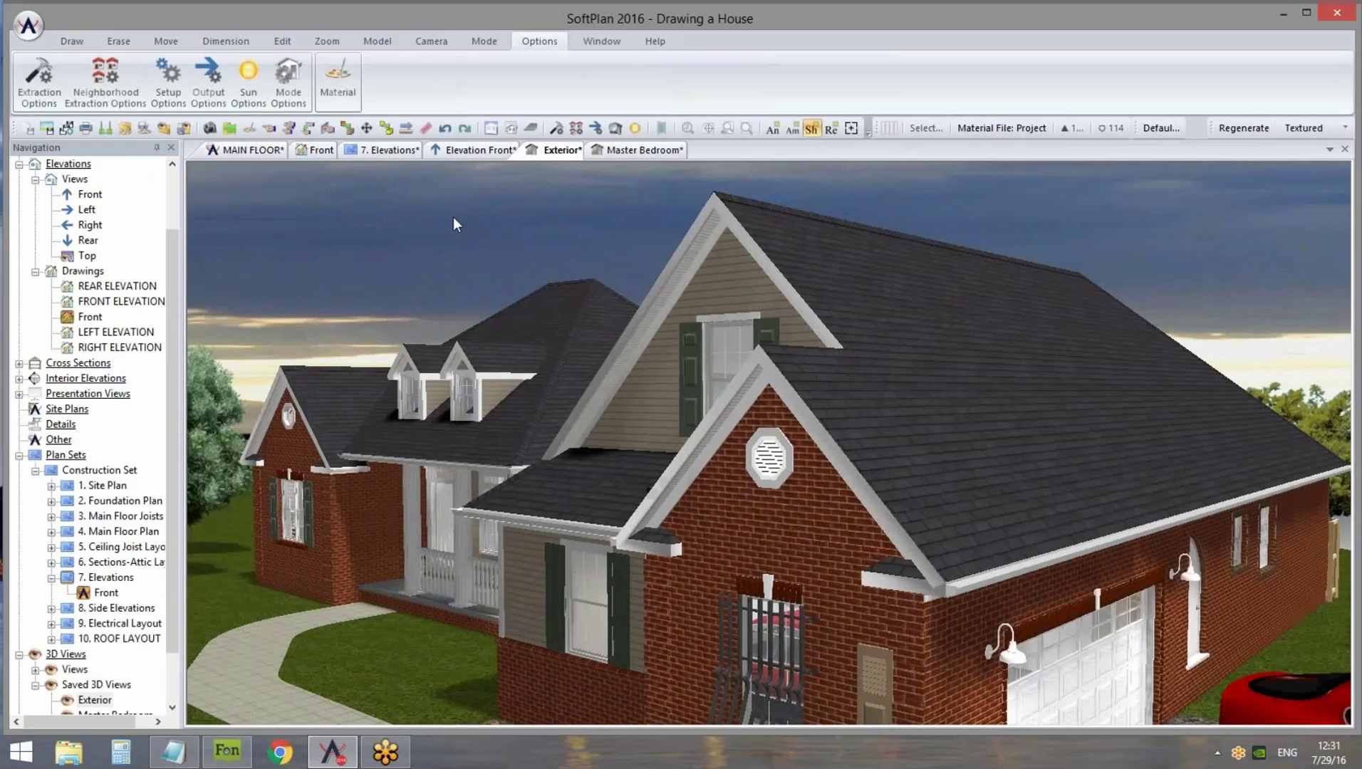
Turn off the display of the roof materials Asphalt Shingles, Fascias, Gutters, Roof Sheathing and Soffits in the Exterior view
click(338, 80)
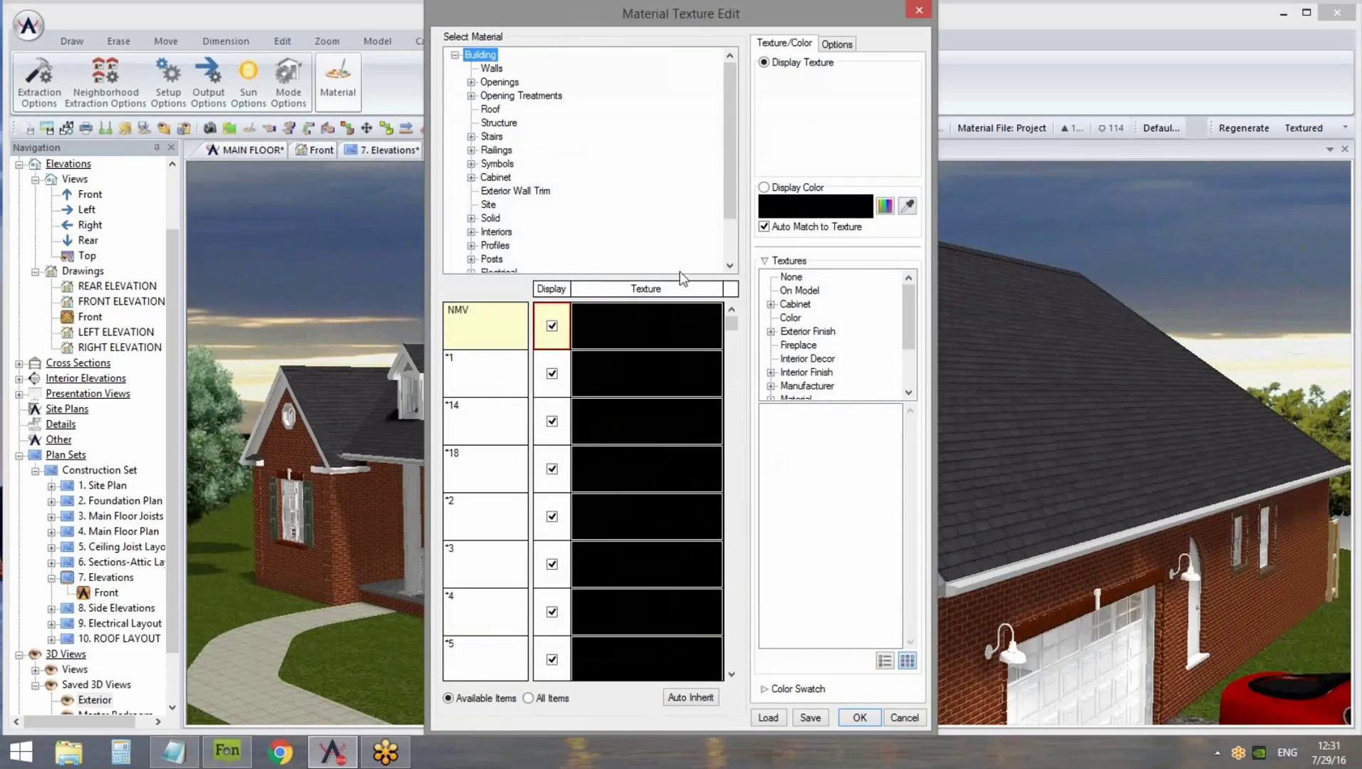
drag(730, 153, 738, 116)
click(491, 109)
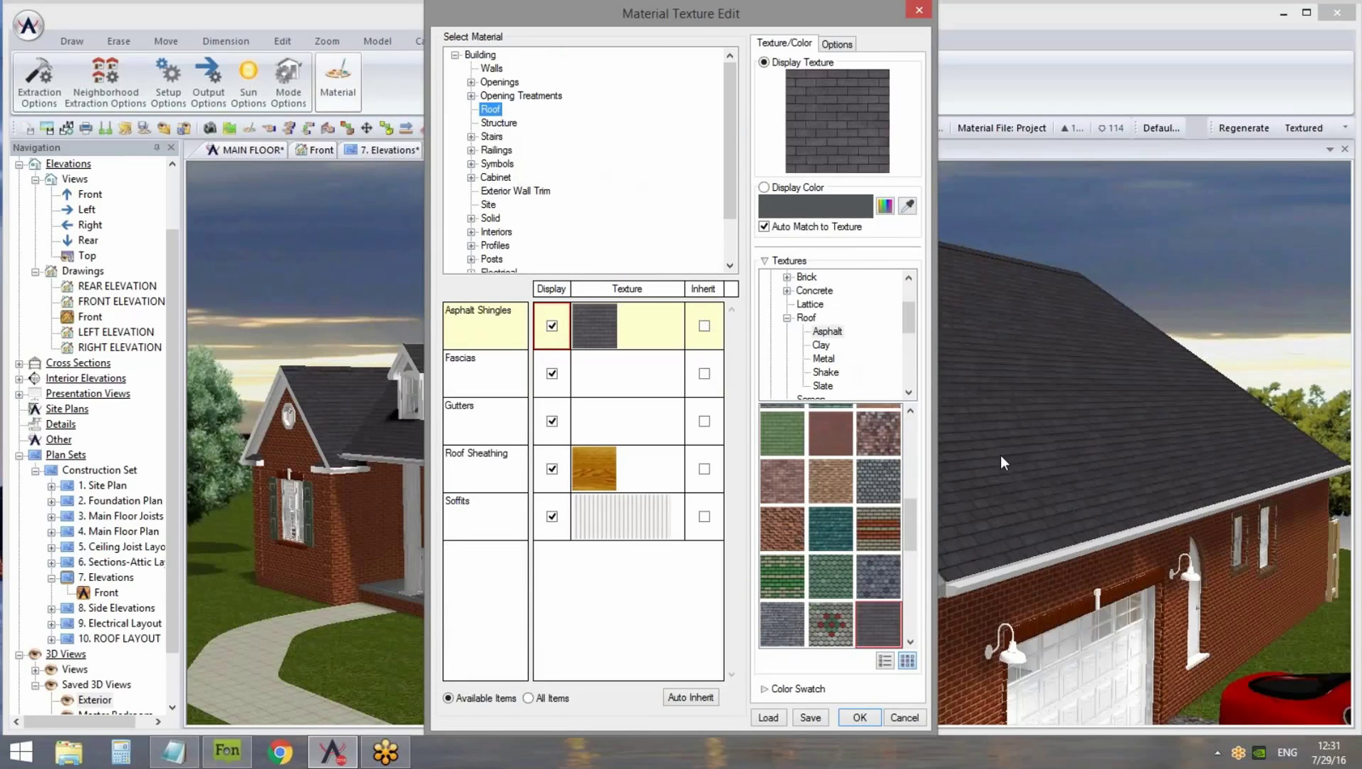
drag(698, 21, 321, 22)
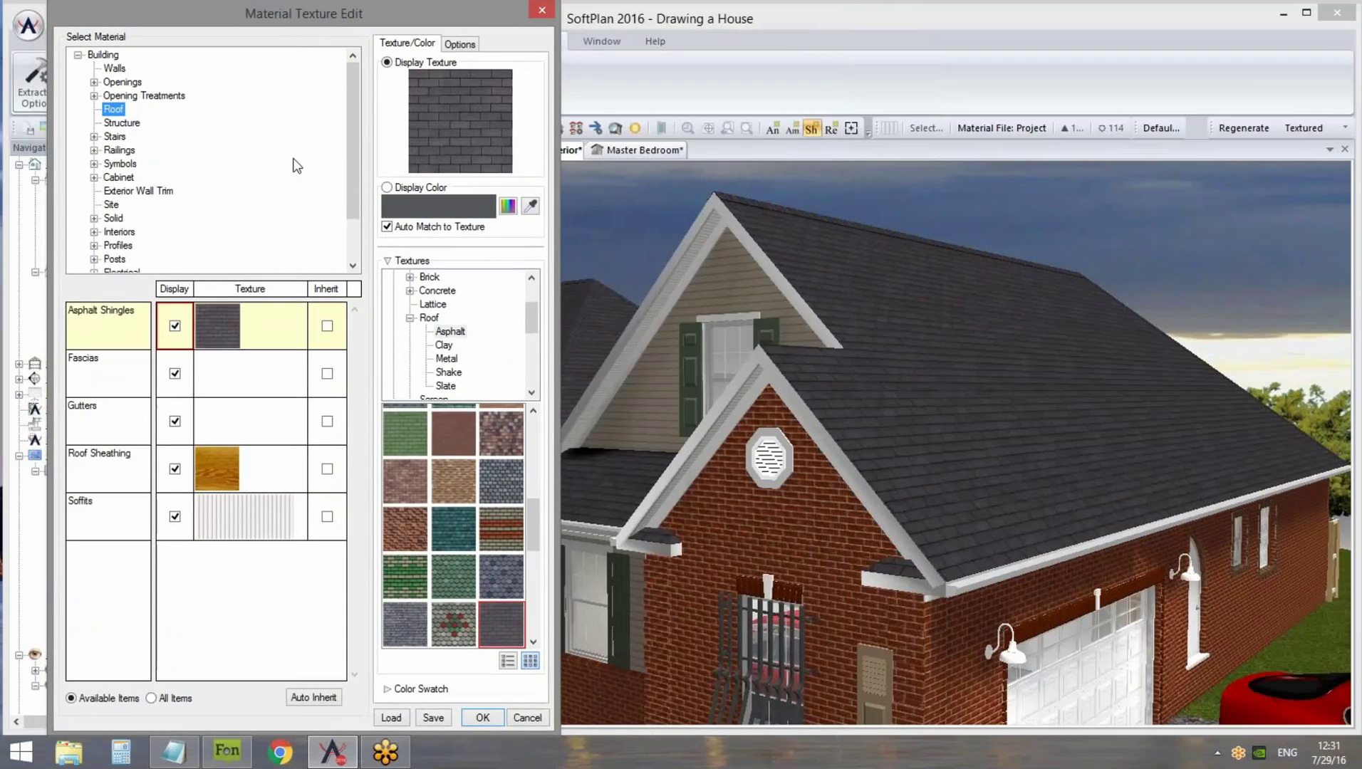
drag(352, 147, 347, 118)
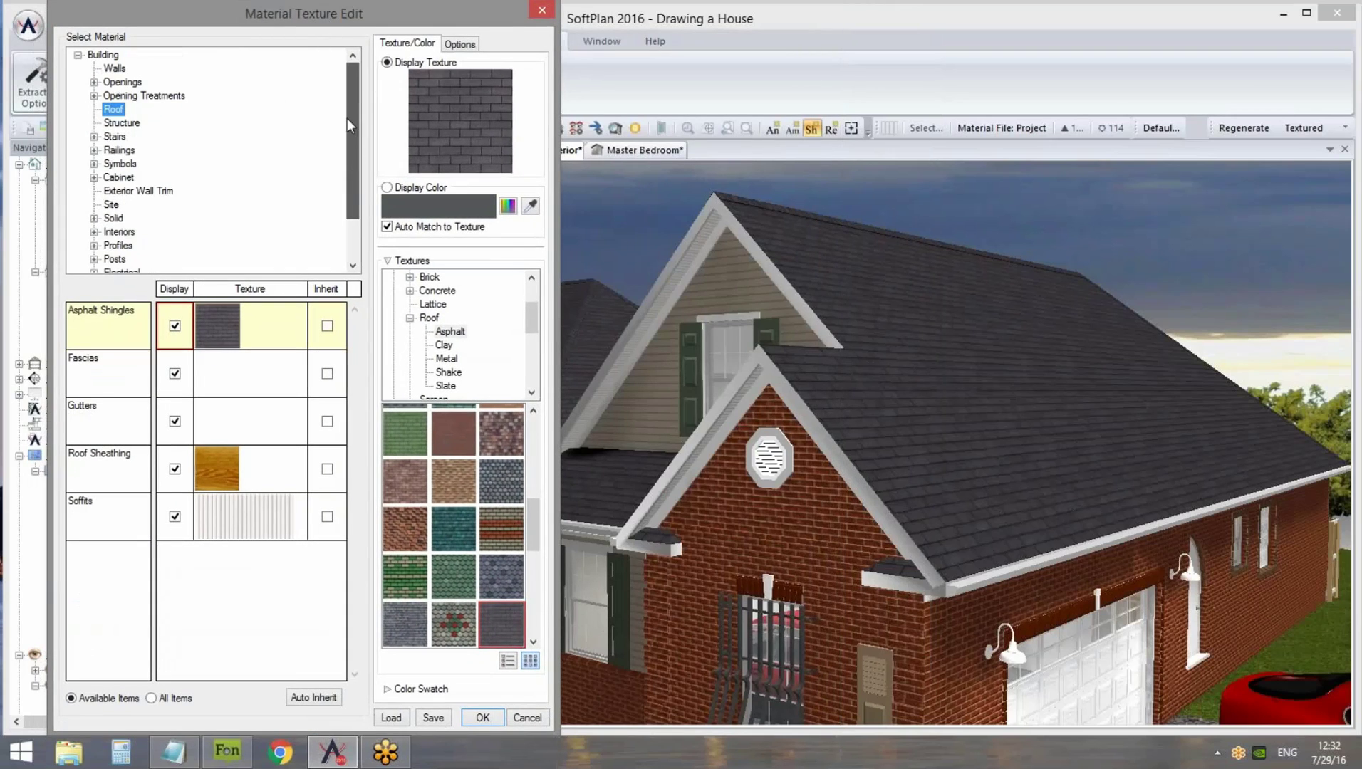
drag(349, 165, 351, 220)
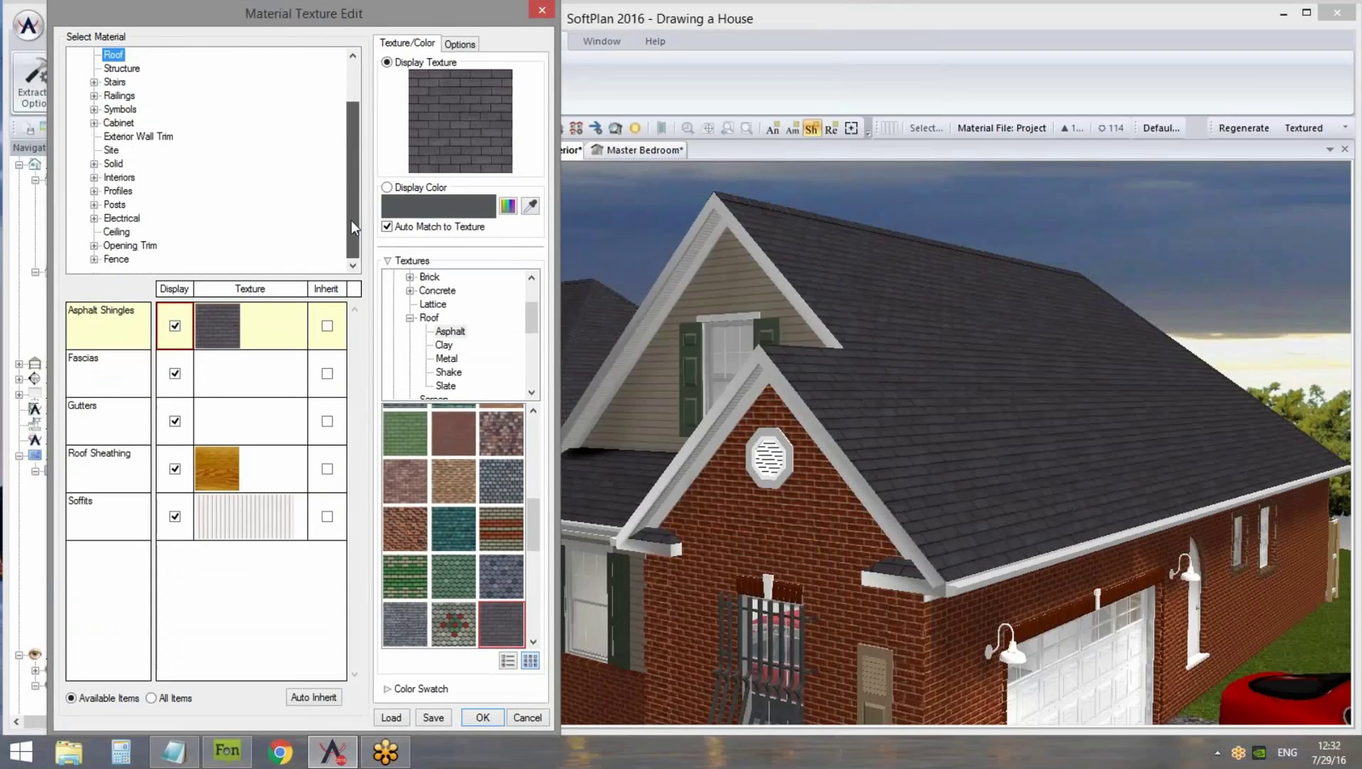
scroll(340, 184, up, 1)
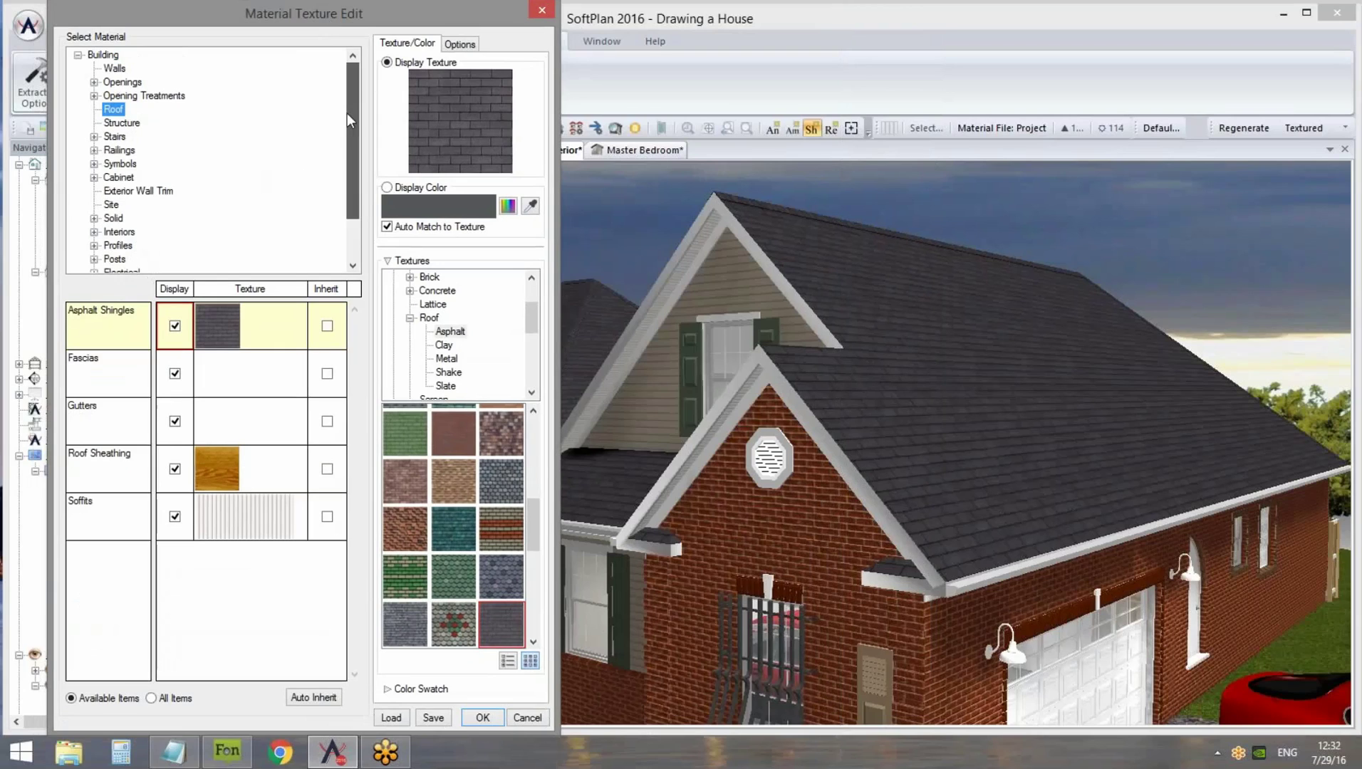
click(175, 328)
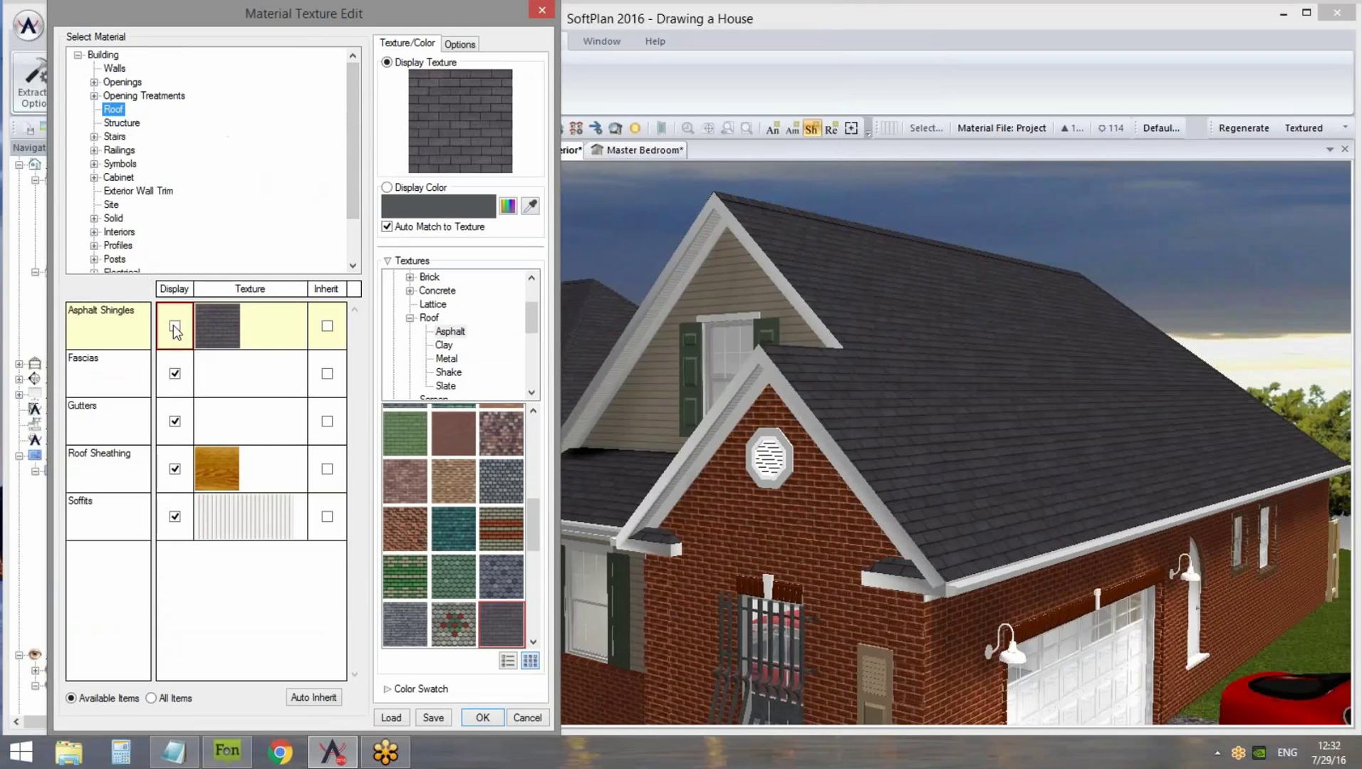
click(175, 374)
click(174, 421)
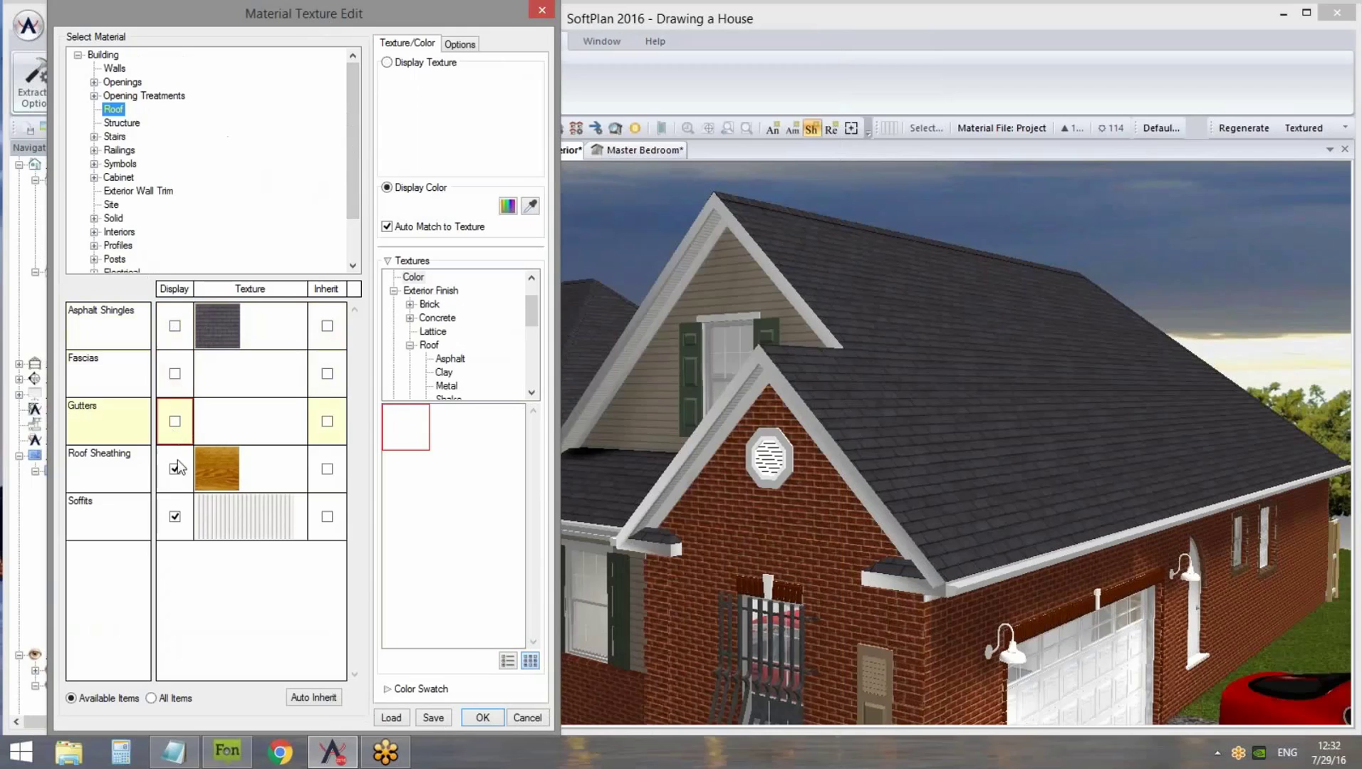
click(174, 469)
click(175, 517)
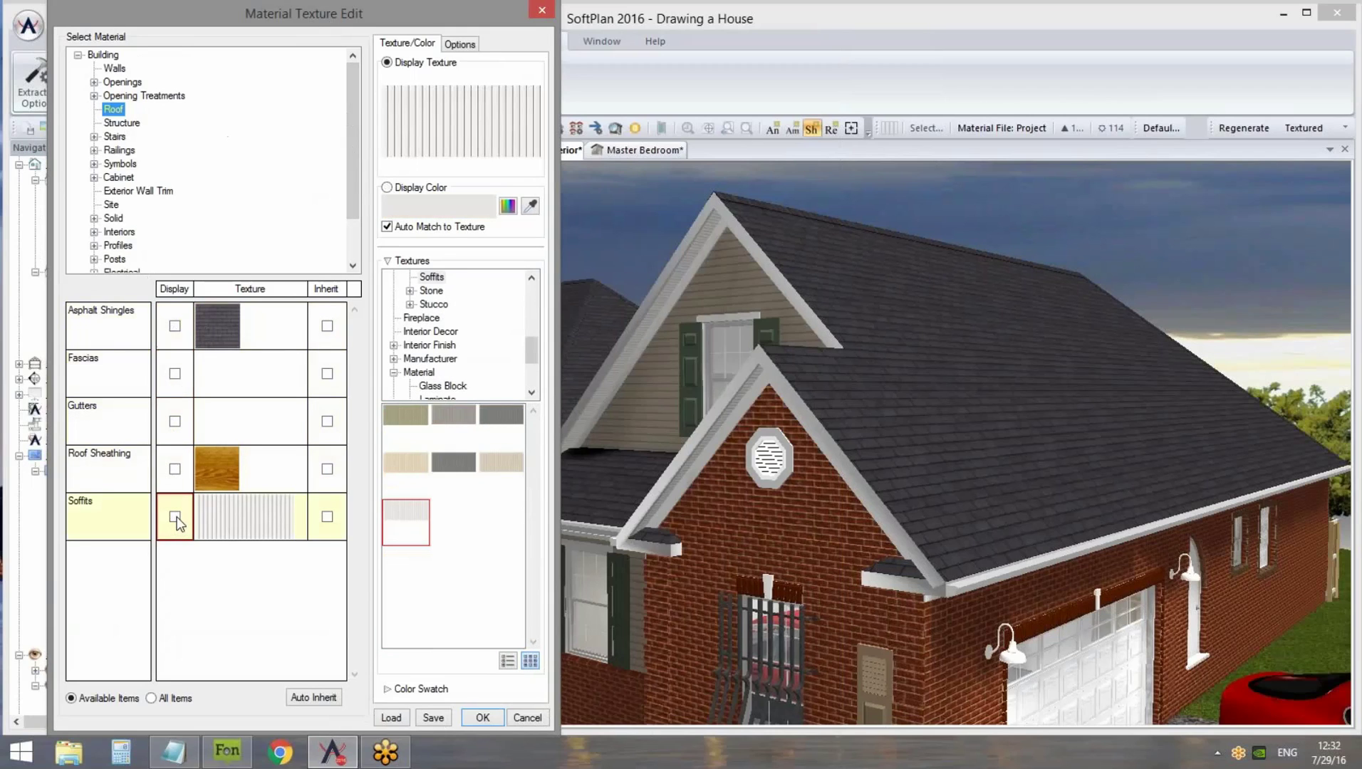
click(482, 718)
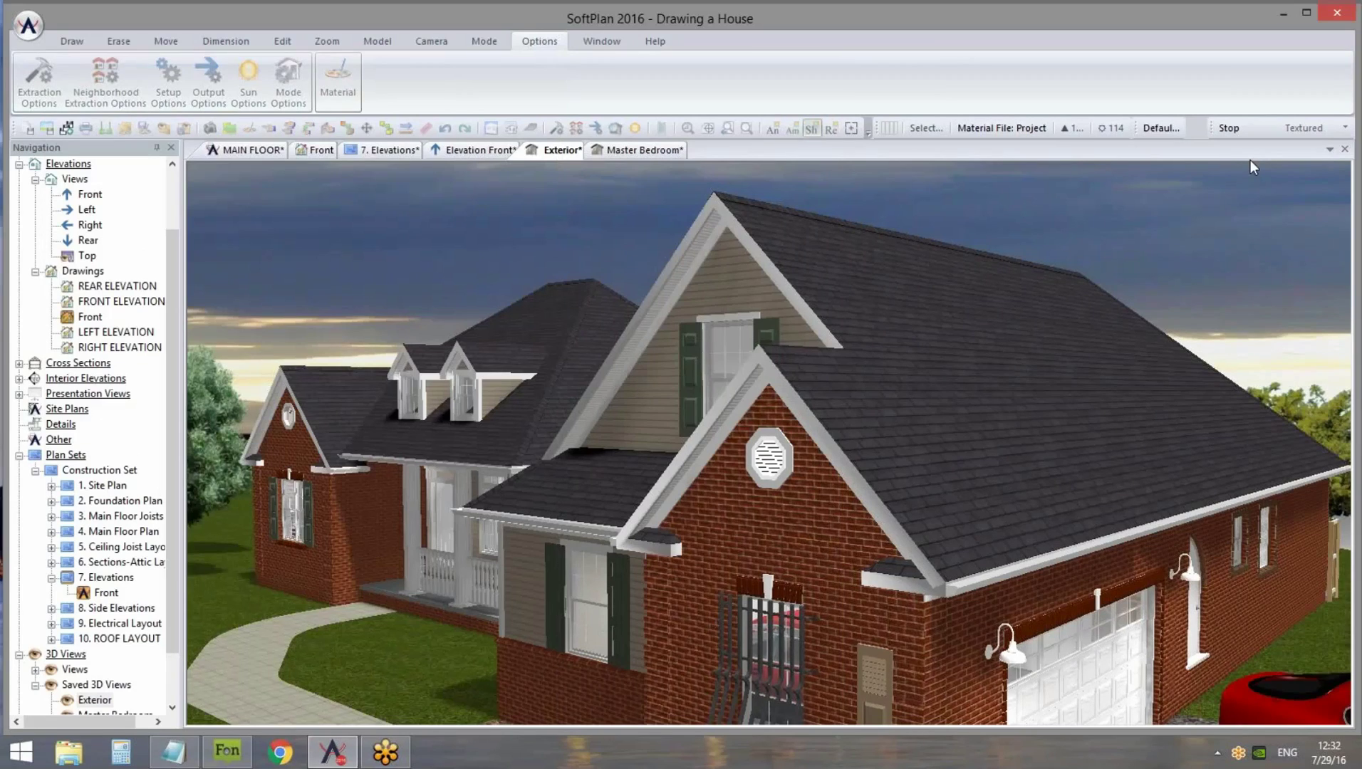
Turn off the display of the Painted and Stained ceiling materials in the Exterior view
drag(841, 391, 953, 473)
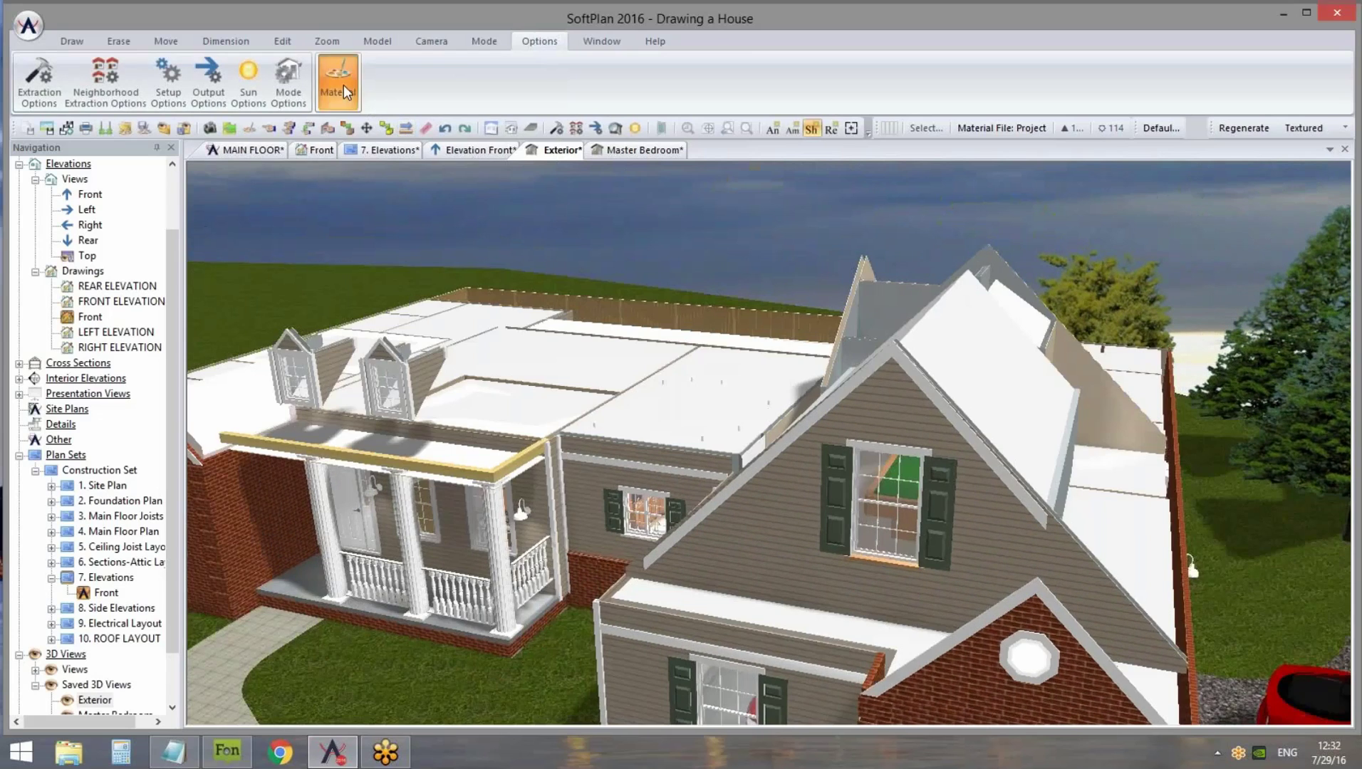
click(338, 79)
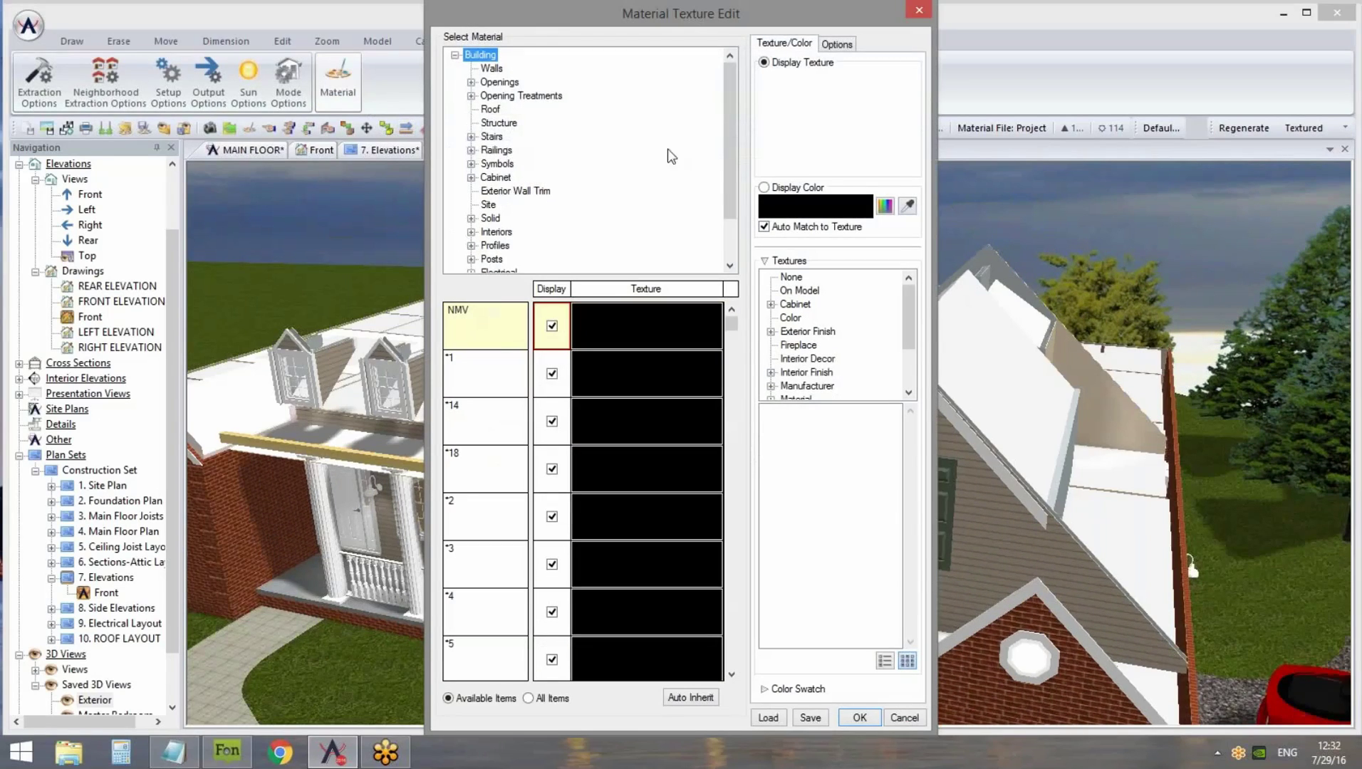
drag(732, 168, 732, 208)
click(492, 232)
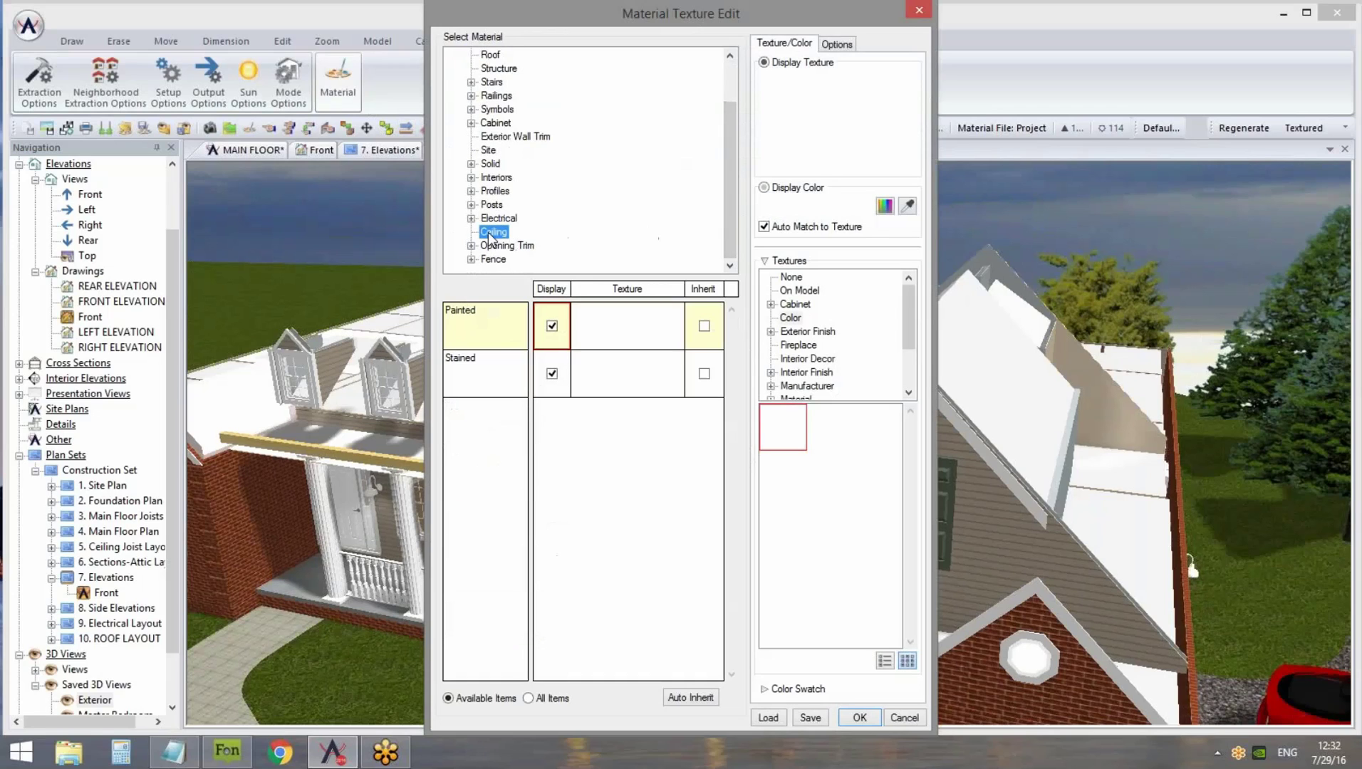
click(552, 326)
click(552, 374)
click(859, 718)
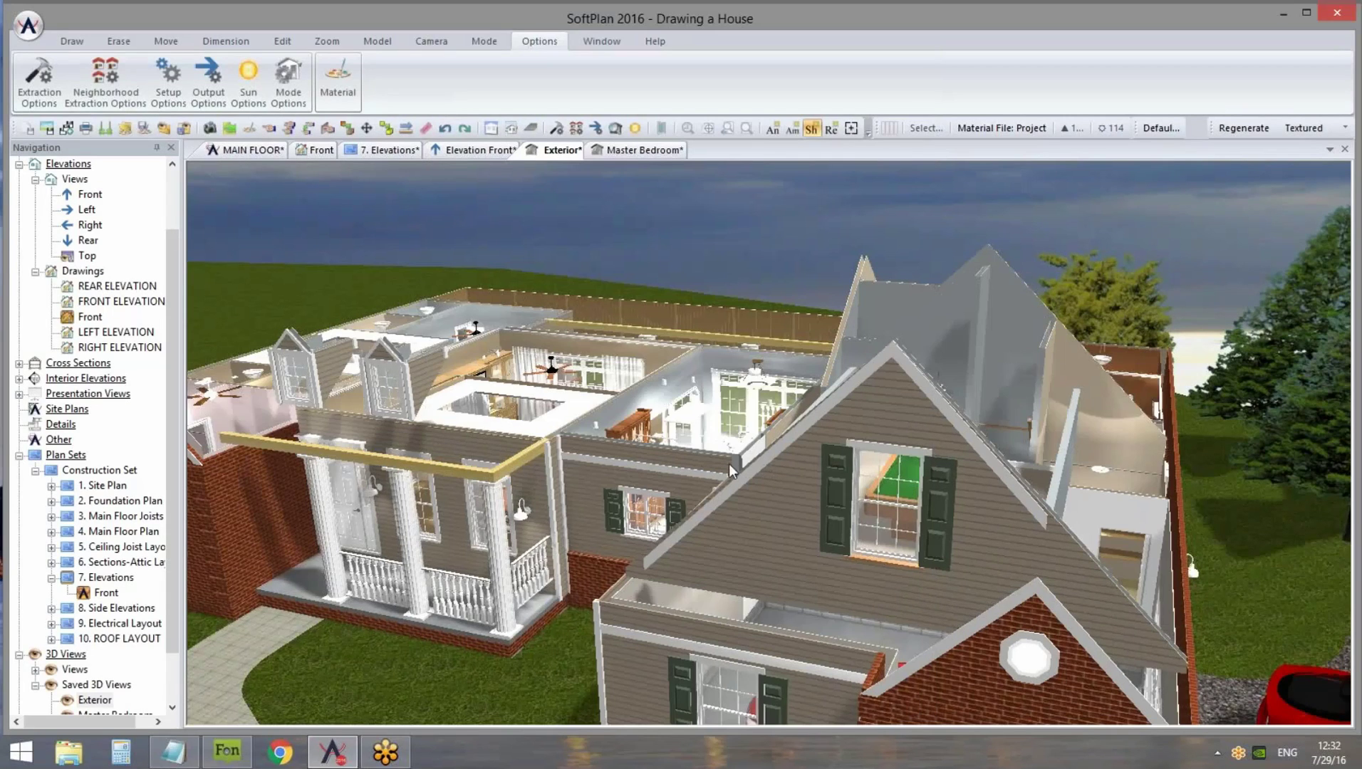
Examine the furnished rooms from above and check the tray bulkhead over the dining room
middle_drag(766, 461, 696, 462)
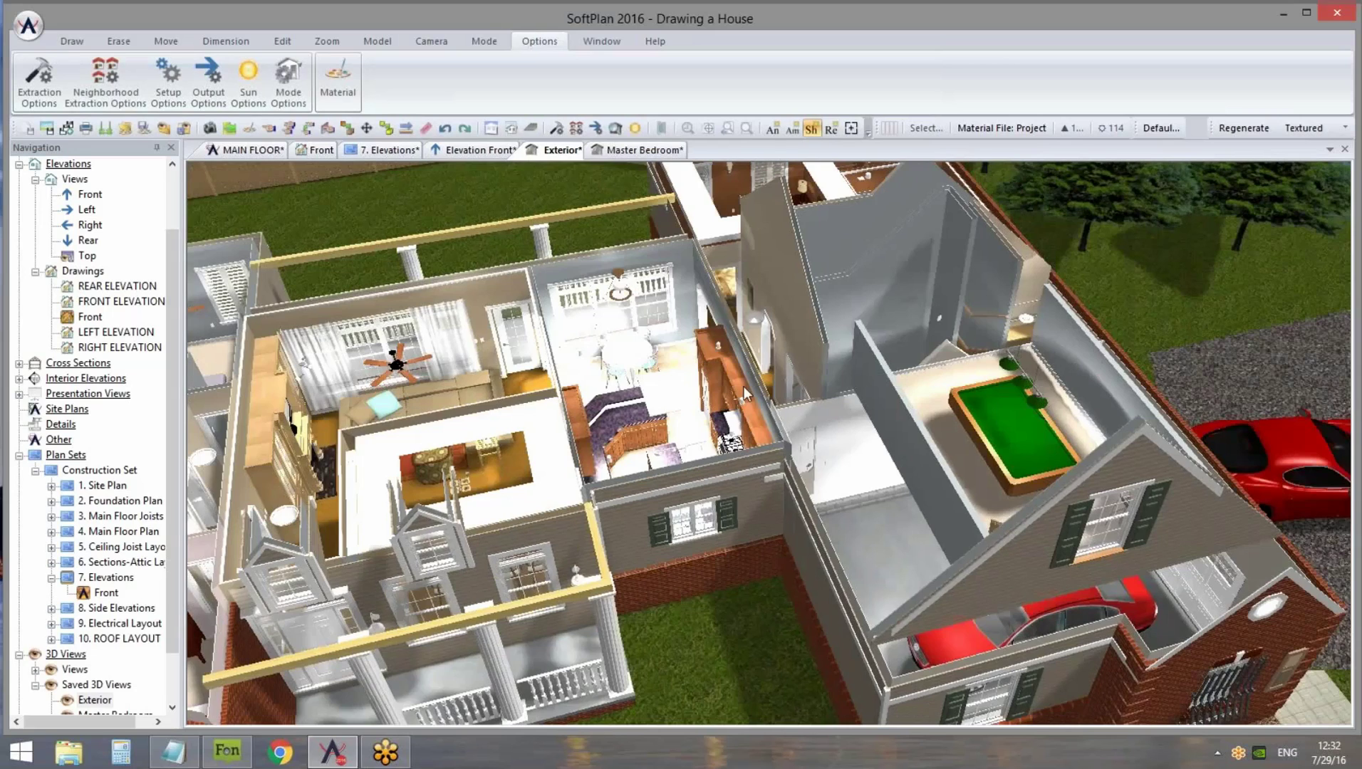
right_click(506, 421)
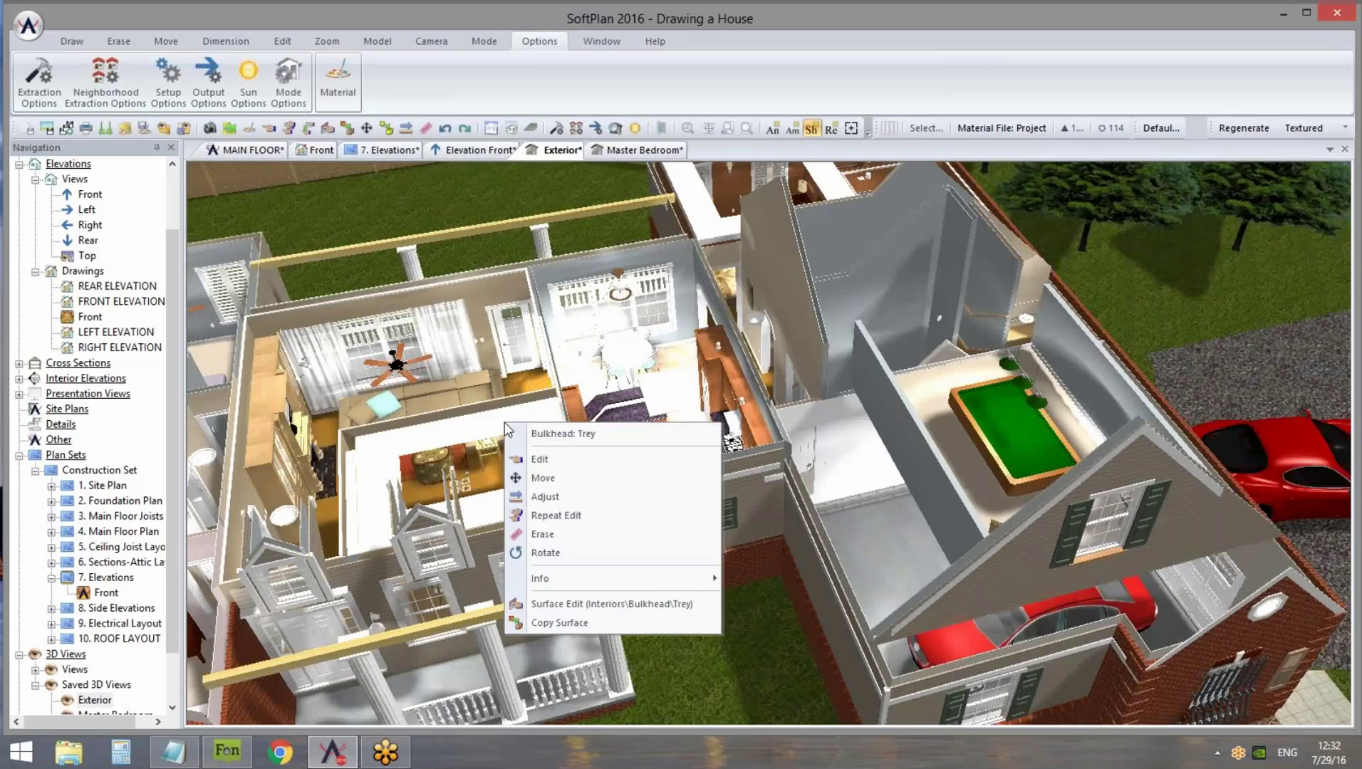
middle_drag(681, 370, 767, 427)
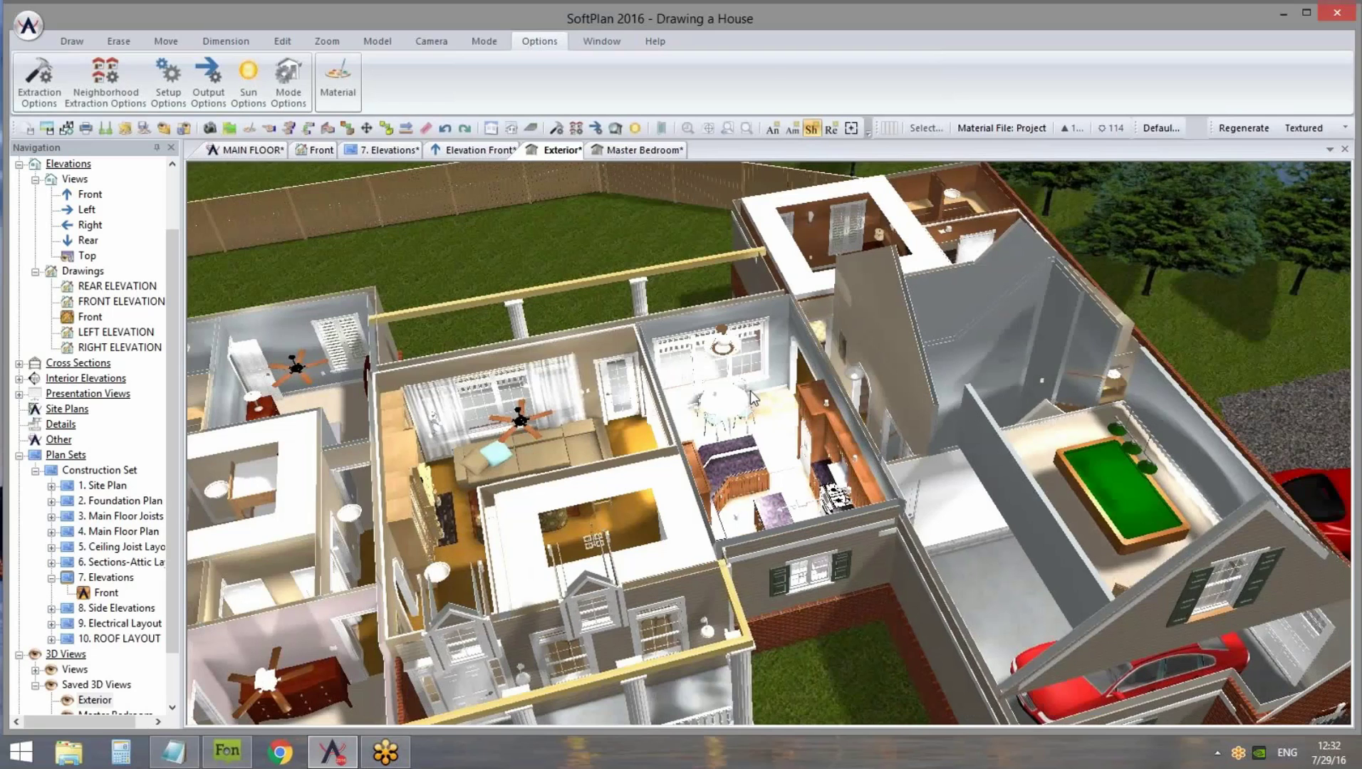
middle_drag(871, 537, 468, 165)
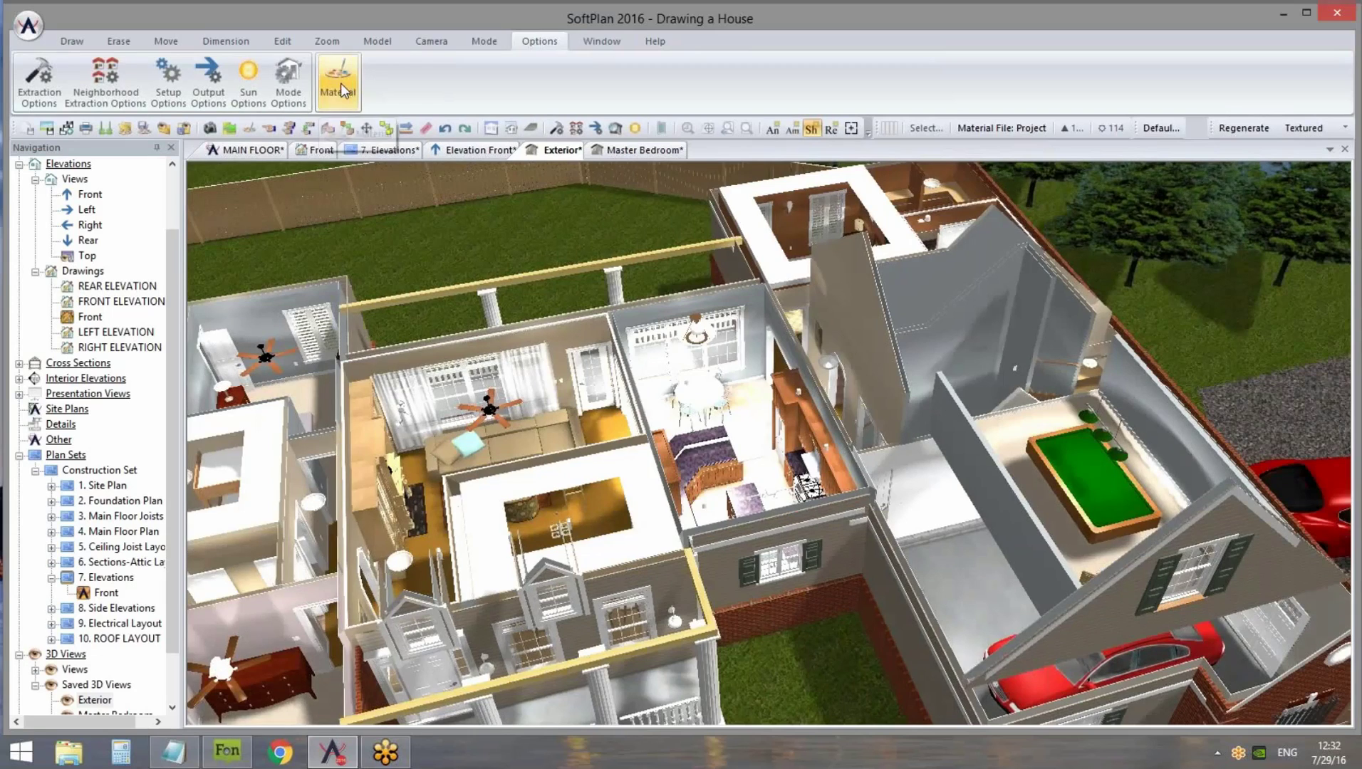
Turn the display of Asphalt Shingles, Fascias, Gutters, Roof Sheathing and Soffits back on in the roof materials
click(333, 87)
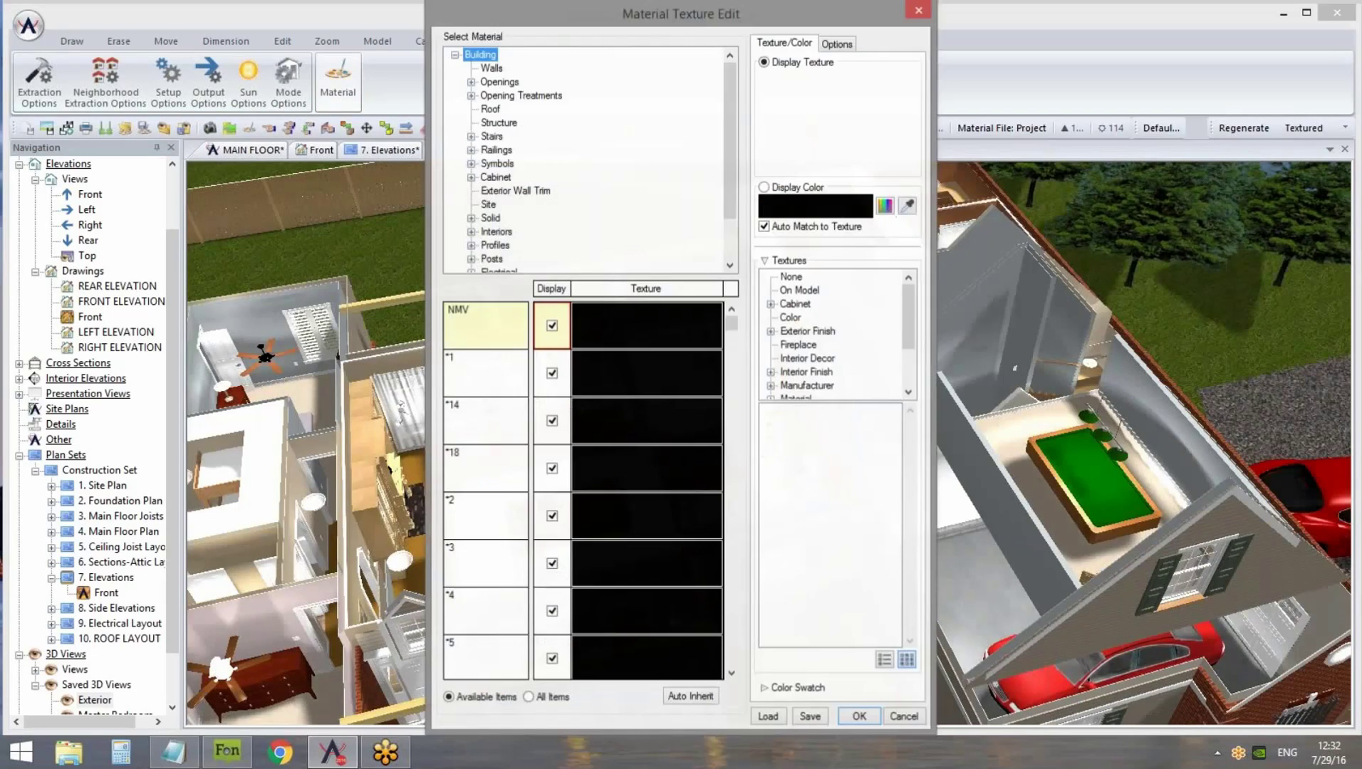
click(490, 109)
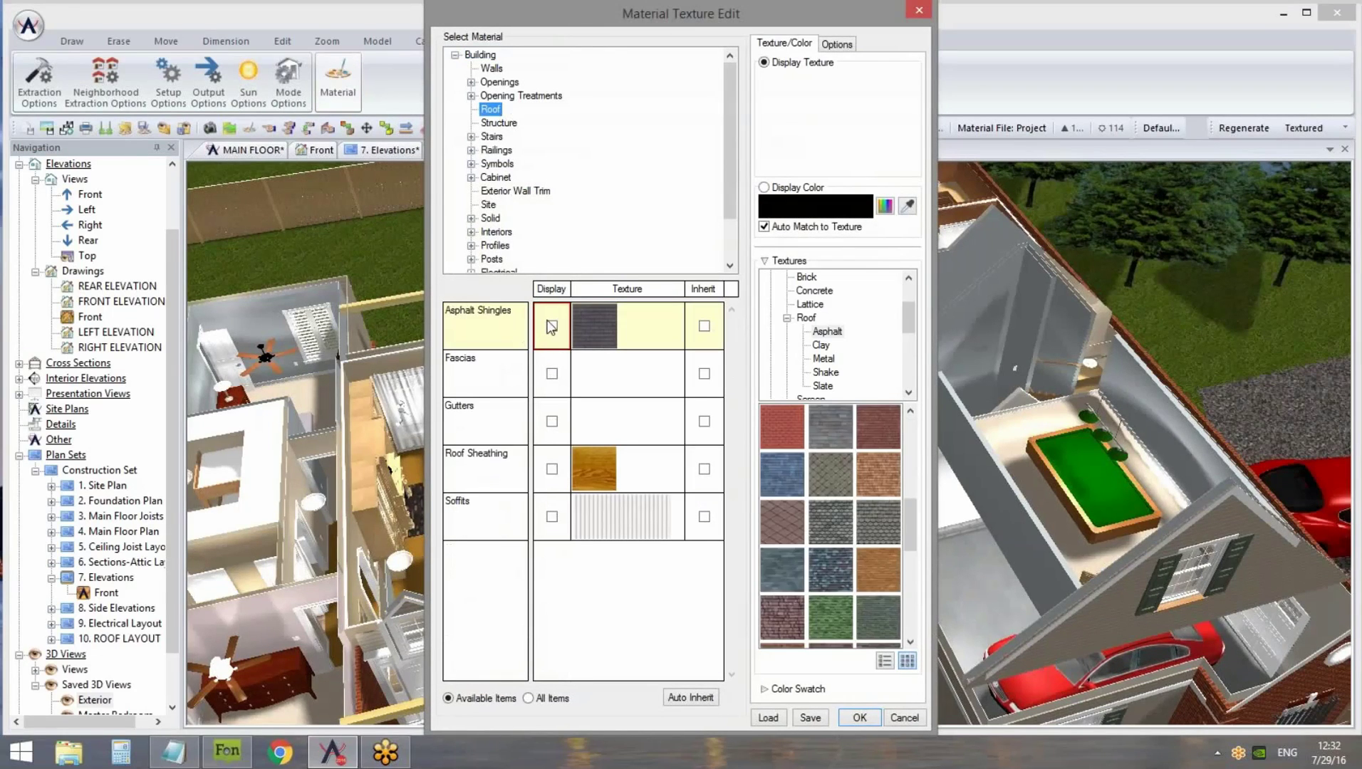
click(552, 327)
click(551, 374)
click(552, 421)
click(551, 469)
click(552, 516)
Turn the Painted and Stained ceiling materials back on and apply the material changes to the Exterior view
drag(730, 216, 730, 262)
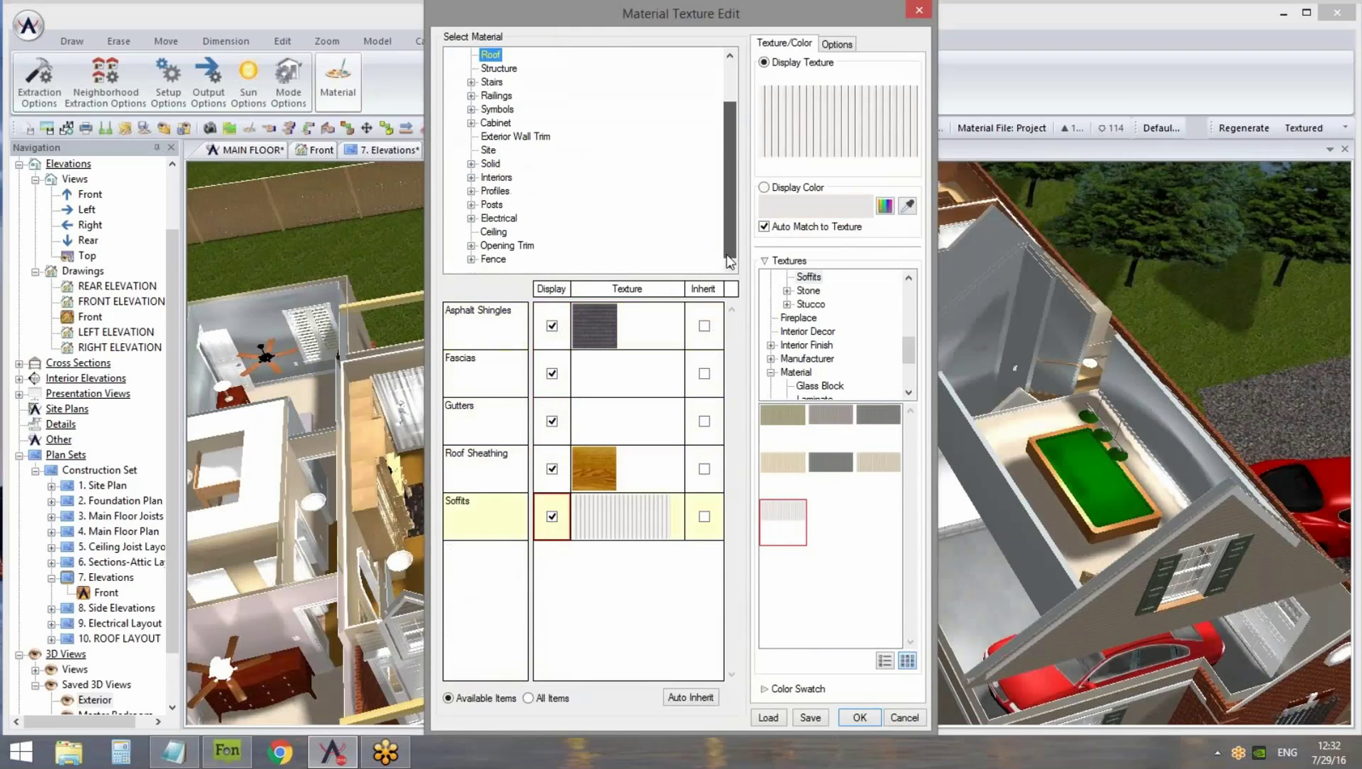
click(498, 233)
click(552, 327)
click(552, 375)
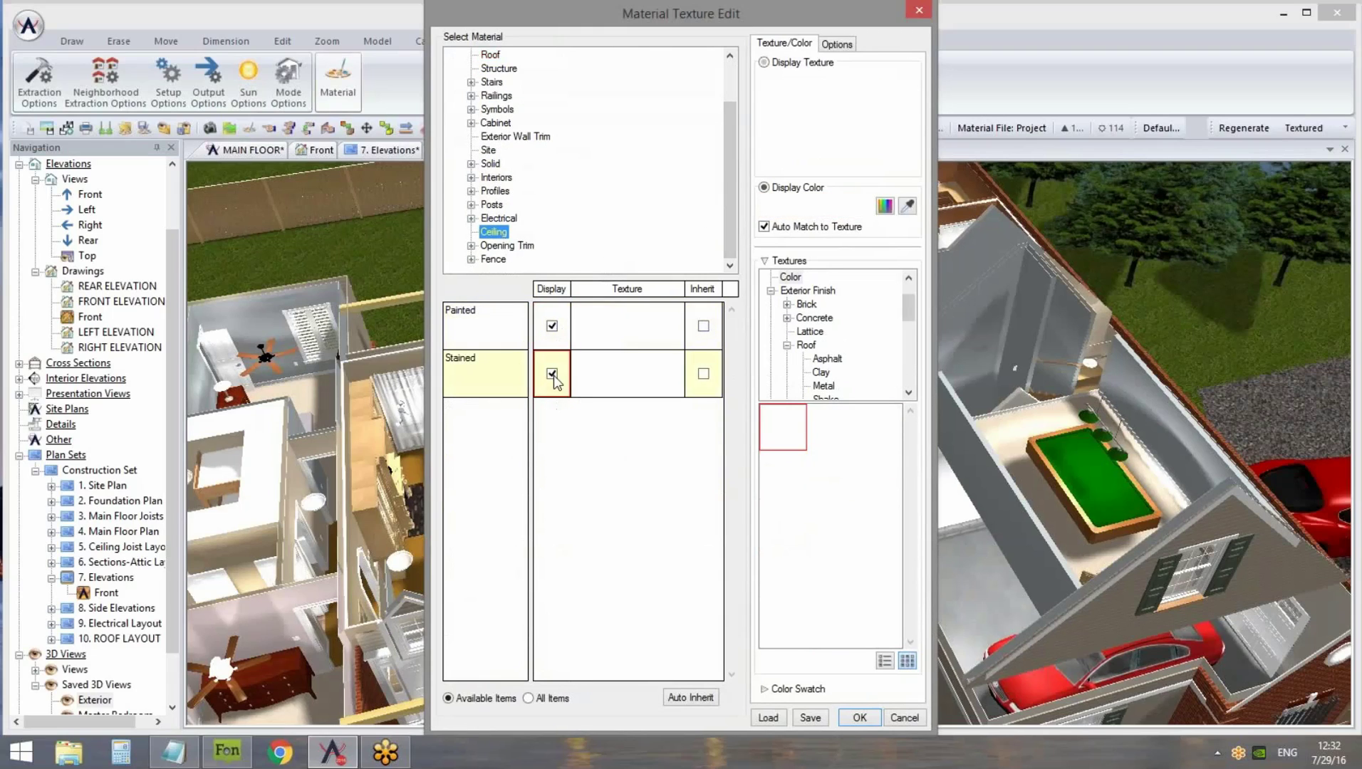
click(851, 720)
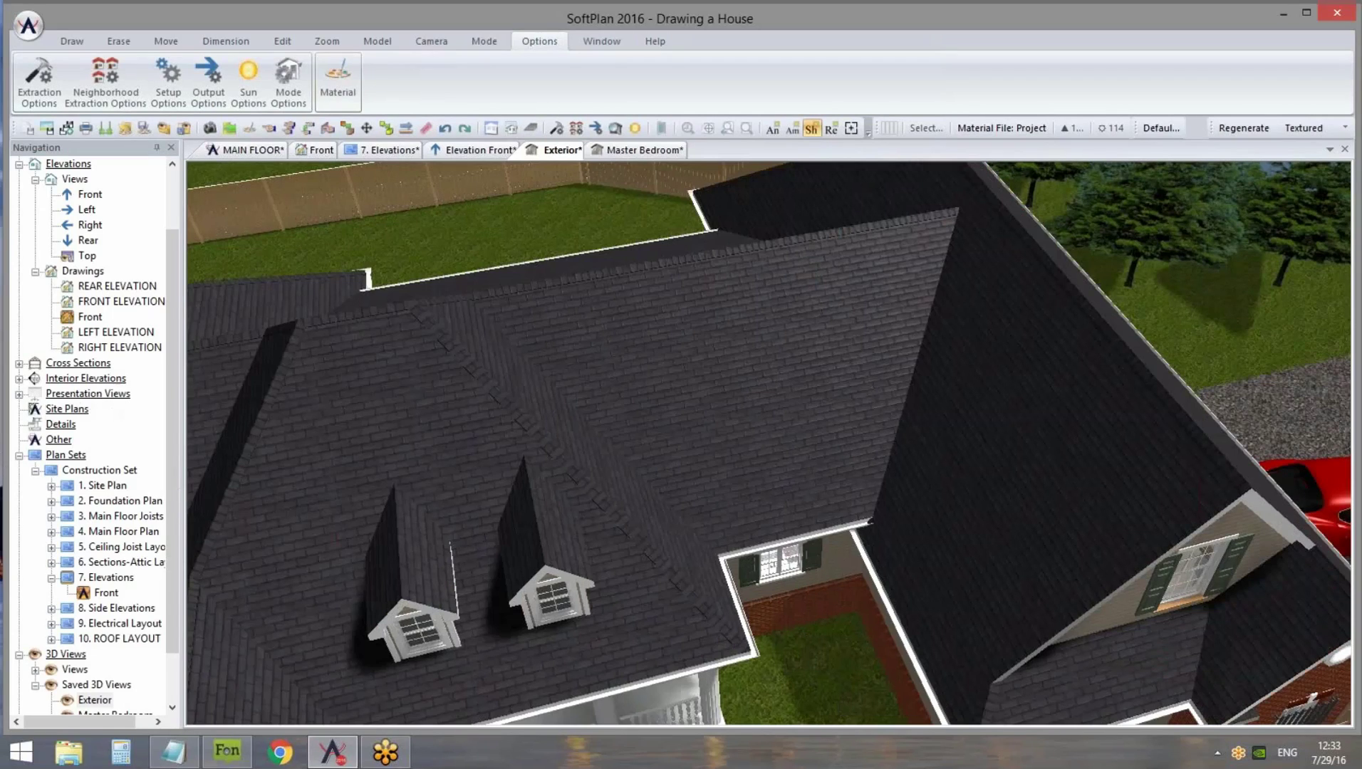
Open the presentation view of the main floor
click(19, 393)
drag(171, 416, 171, 366)
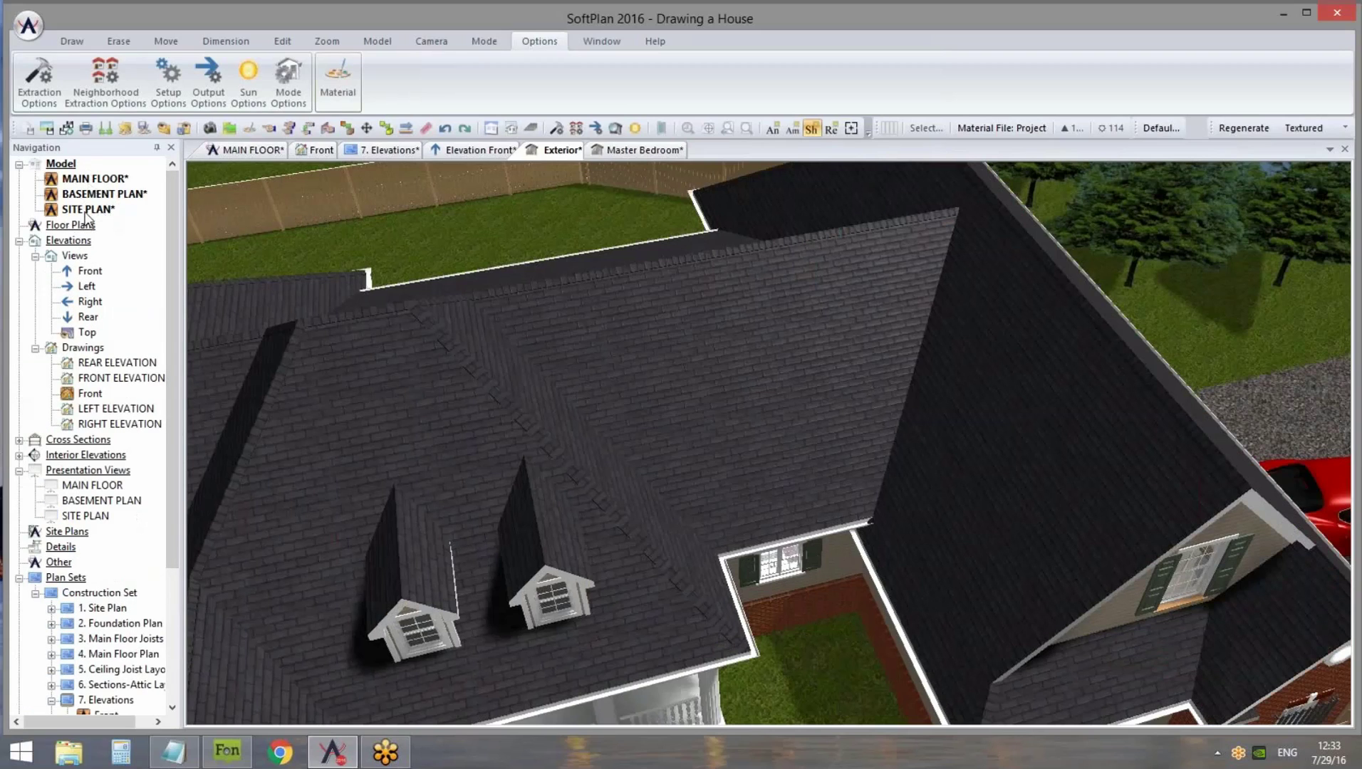
double_click(104, 487)
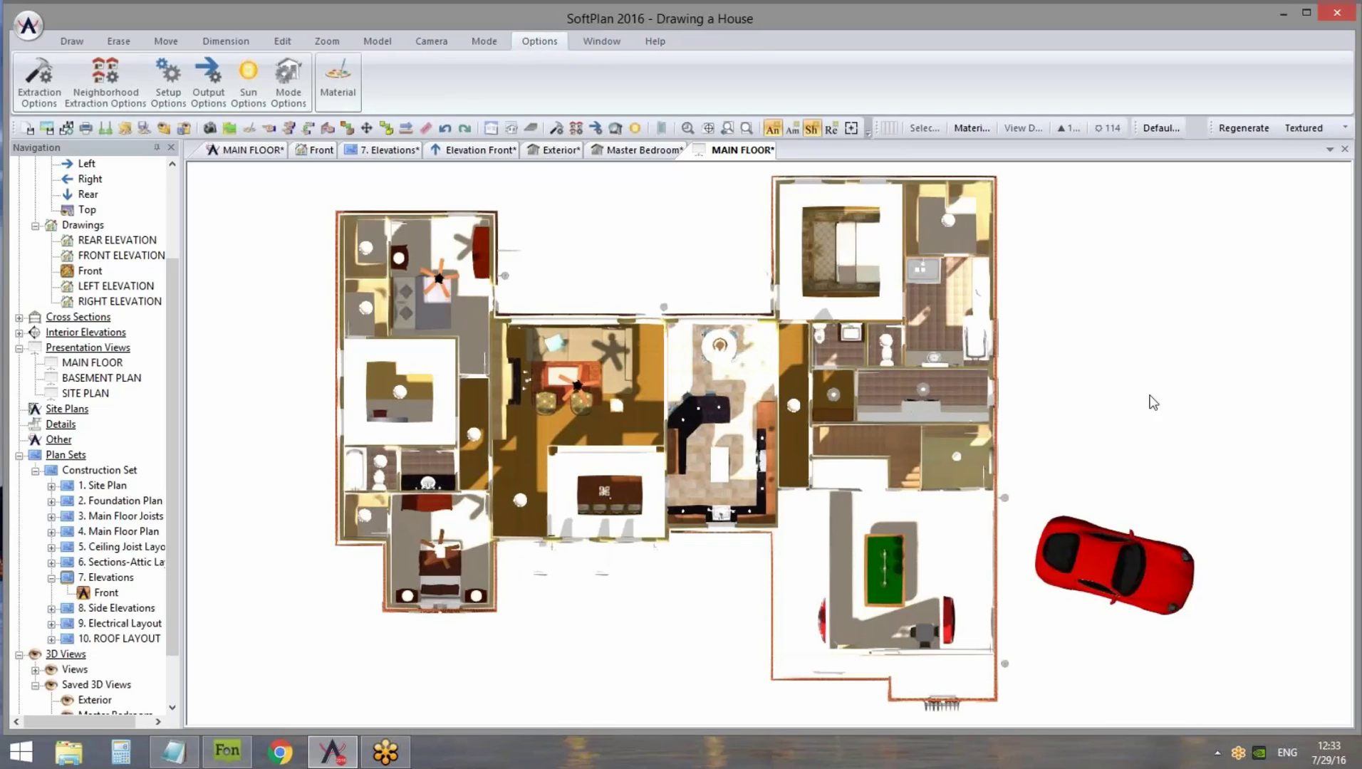
Review the editing options for the dining room's tray bulkhead and the sports car, plus the available rendering modes
right_click(640, 468)
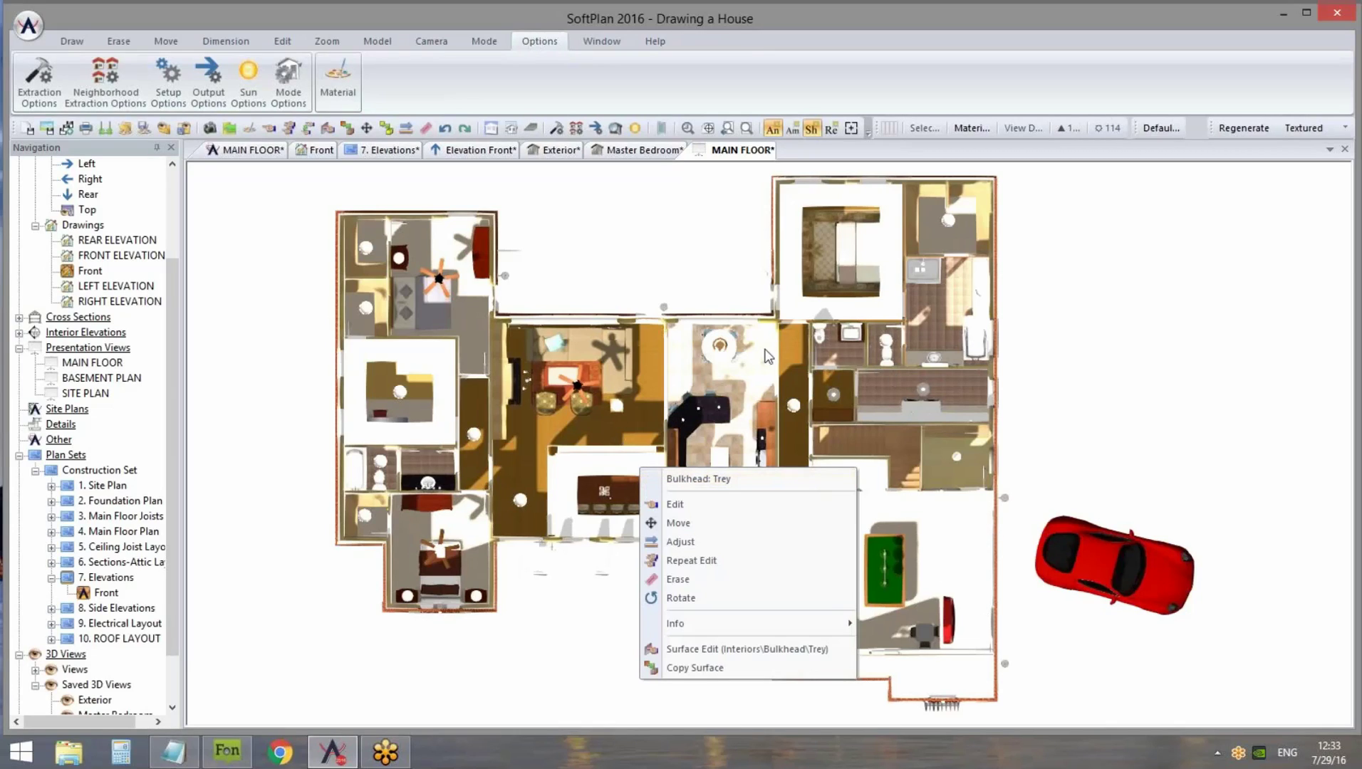
right_click(1137, 580)
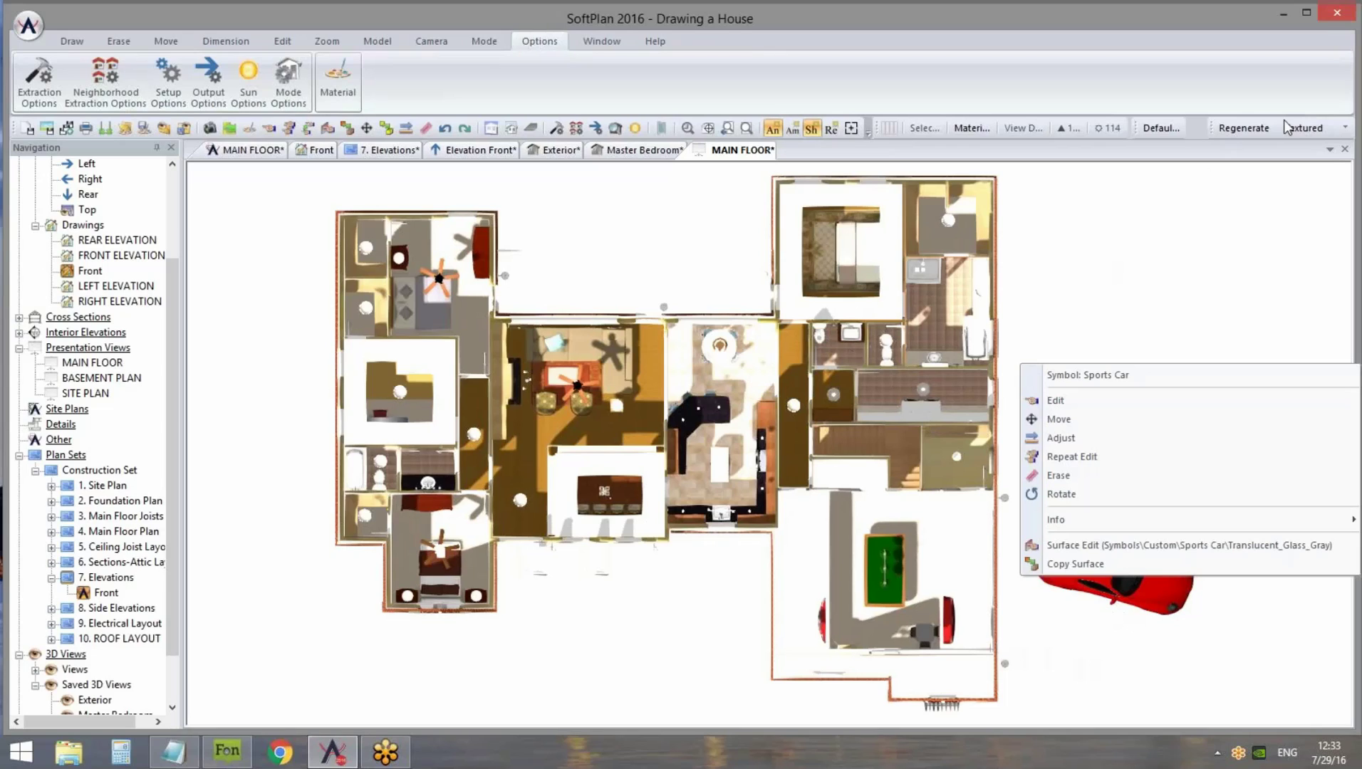
click(1300, 128)
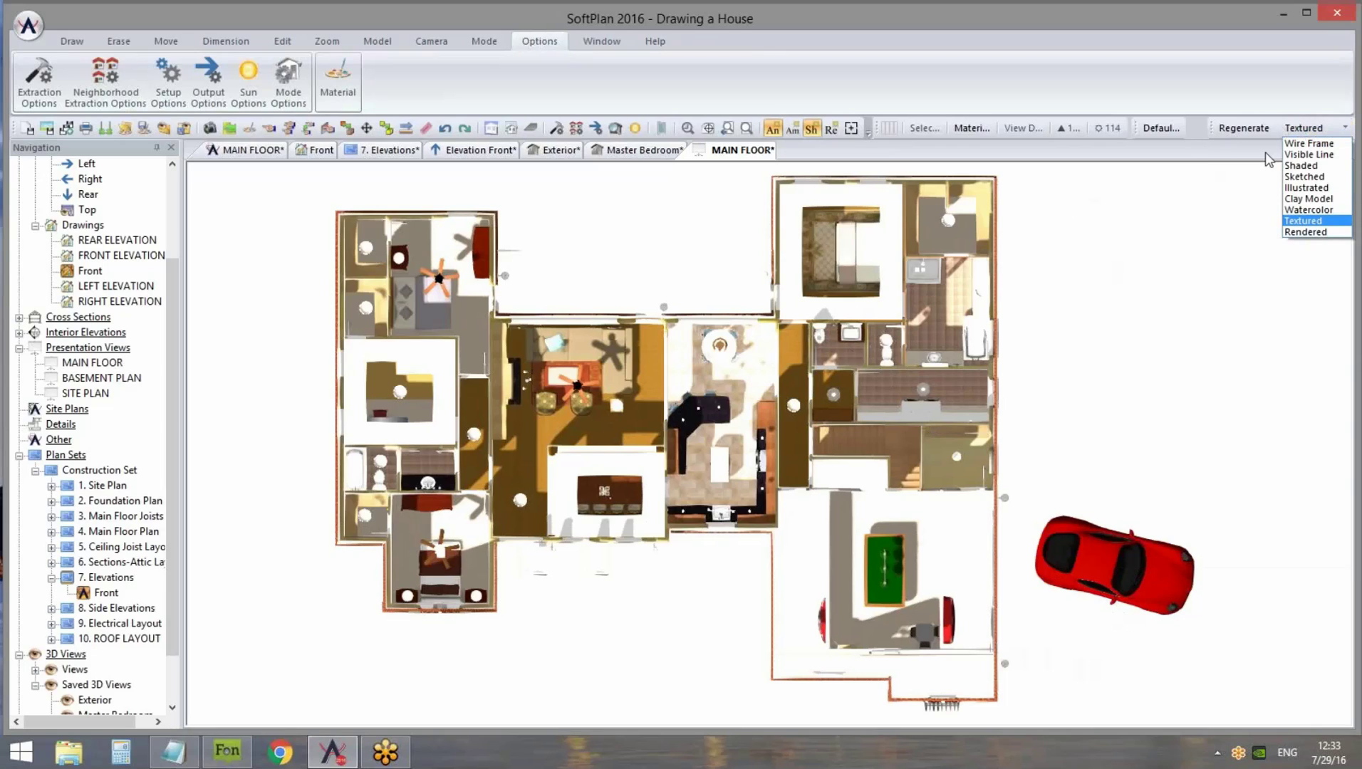
click(1166, 338)
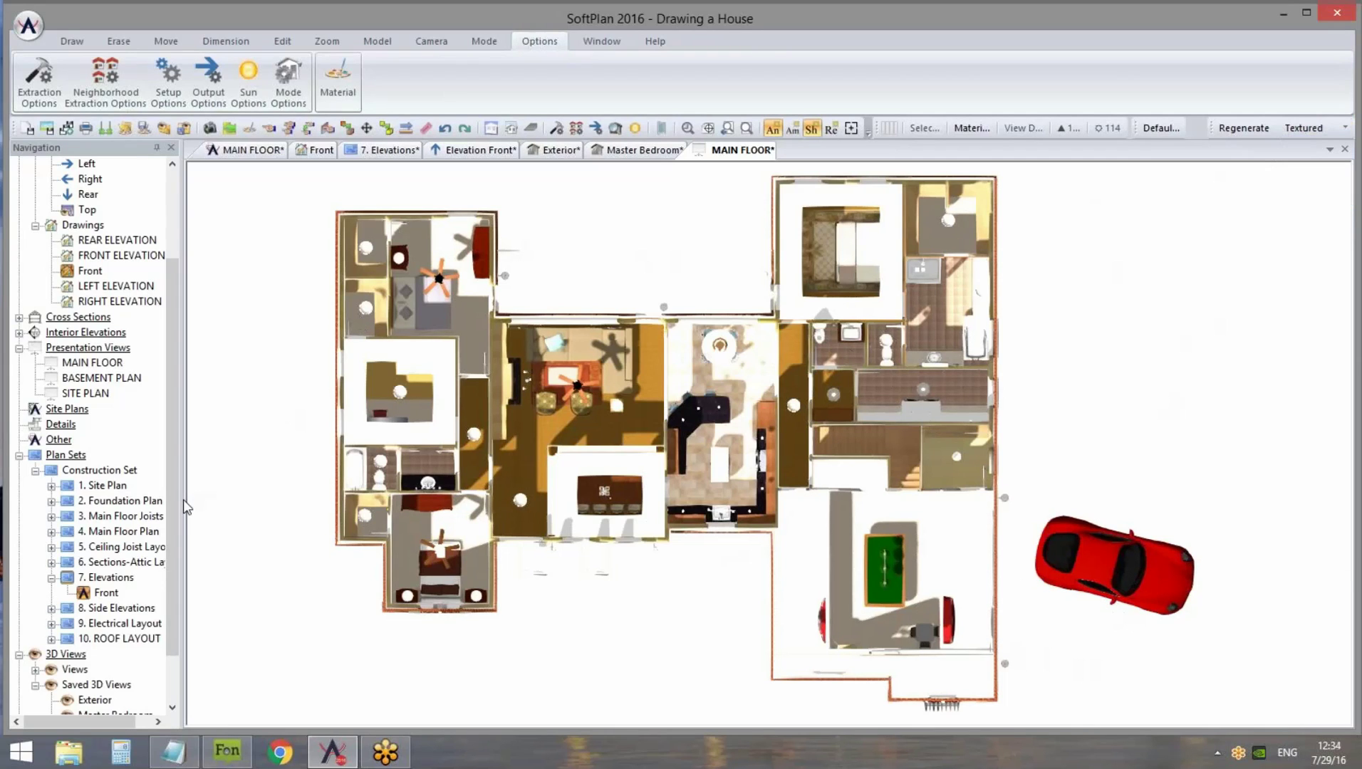
scroll(172, 510, up, 2)
scroll(170, 513, down, 2)
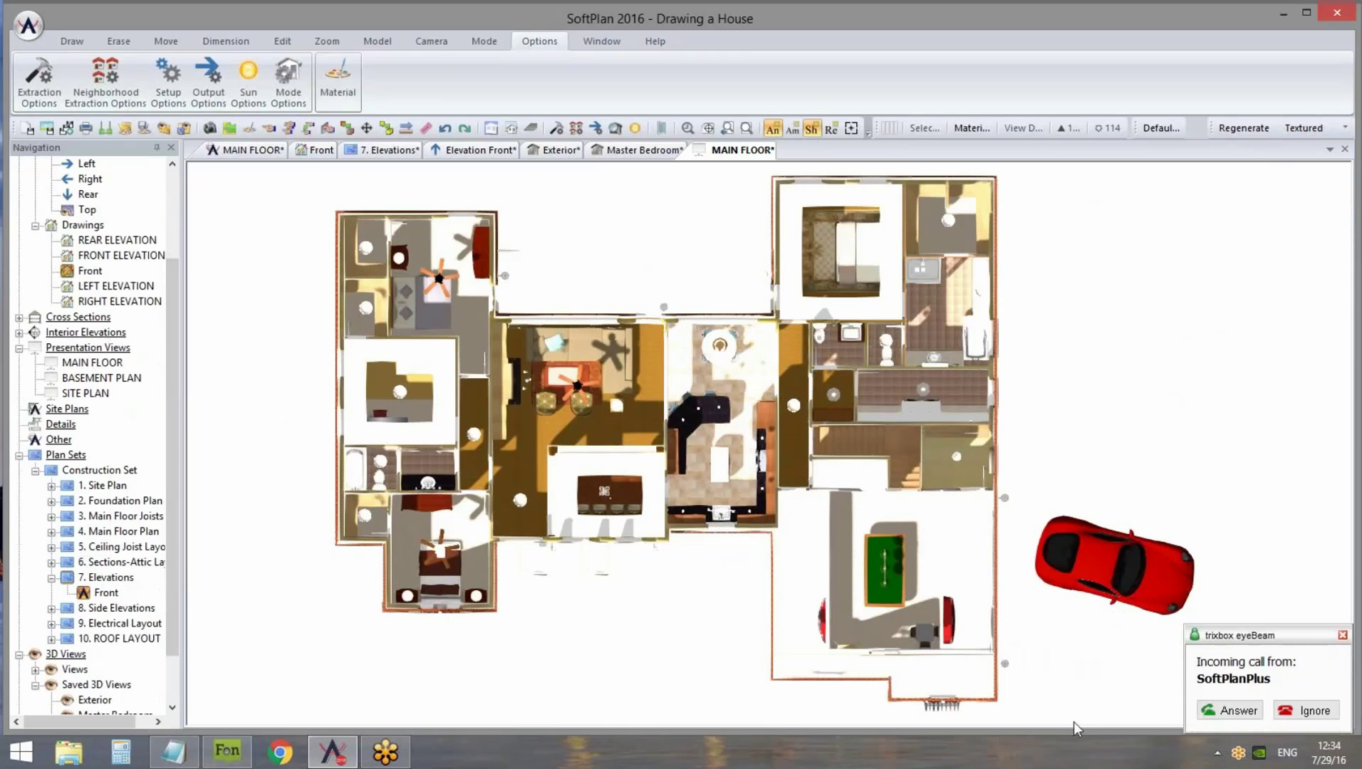
click(1314, 711)
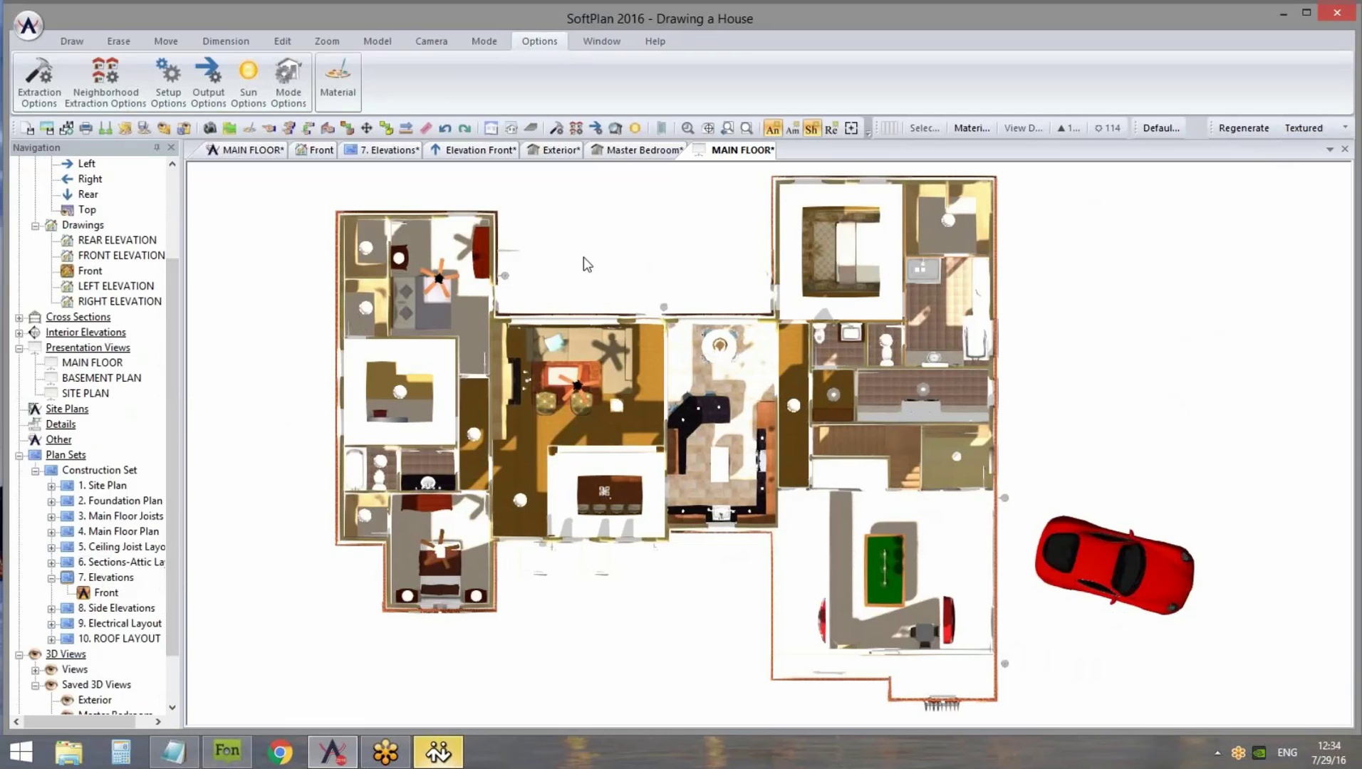
Draw a horizontal 2x6/Brick wall about 9'-7" long above the shutter file location note on the MAIN FLOOR plan
click(278, 152)
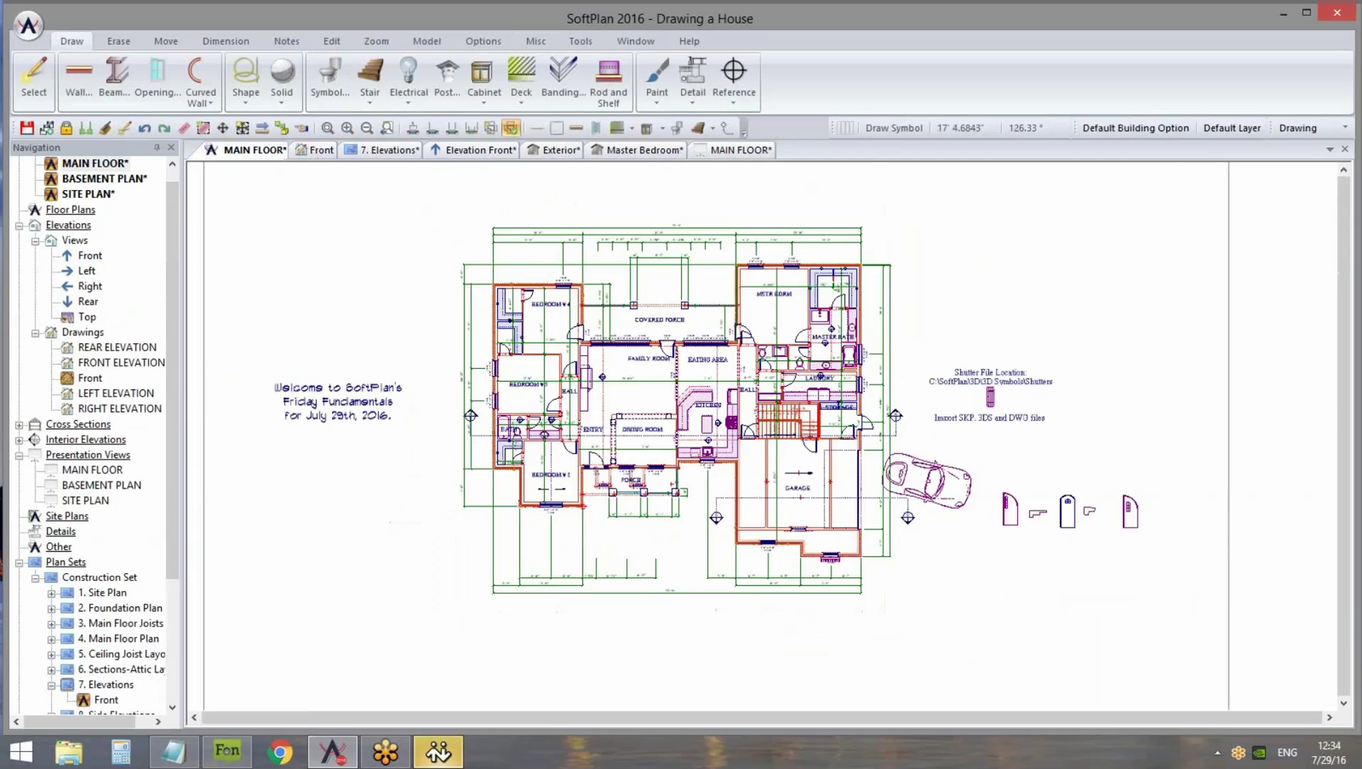
scroll(862, 441, up, 3)
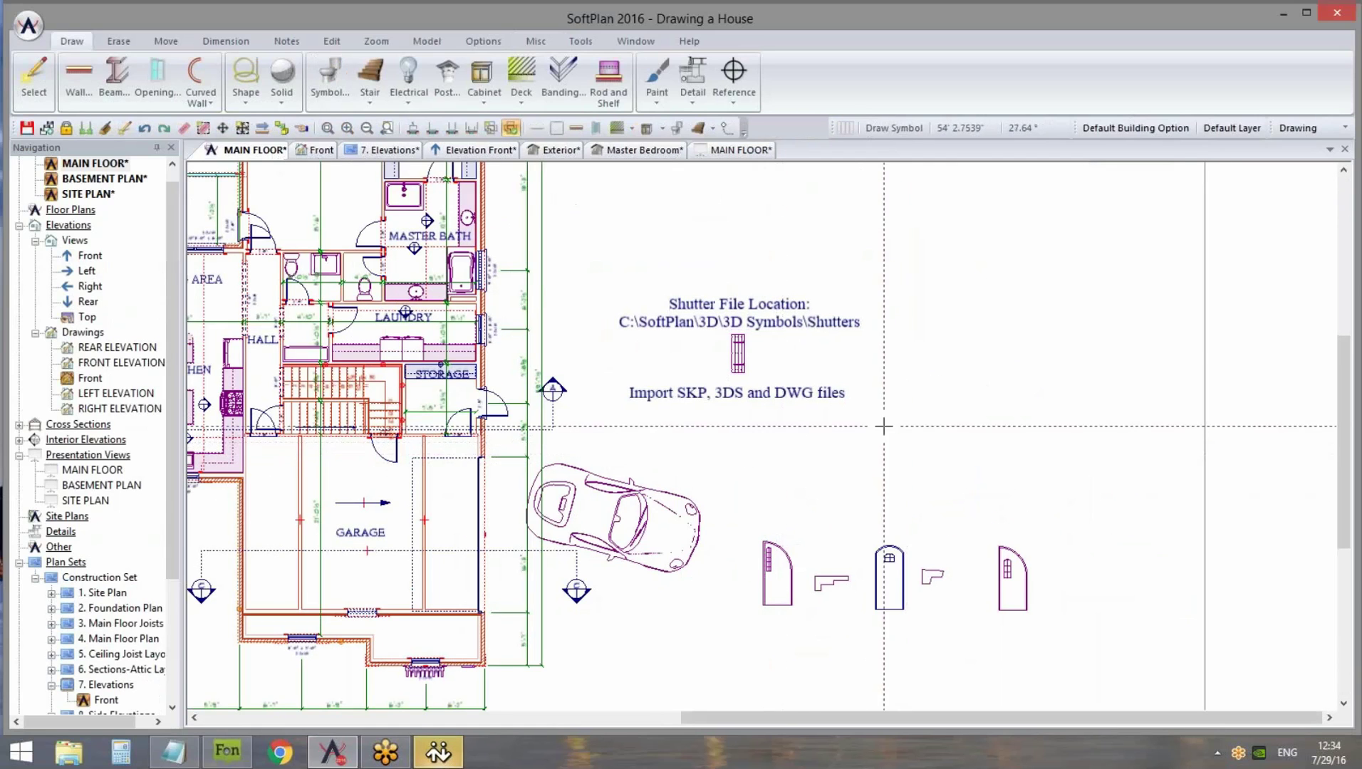
scroll(884, 442, up, 2)
middle_drag(1007, 410, 976, 449)
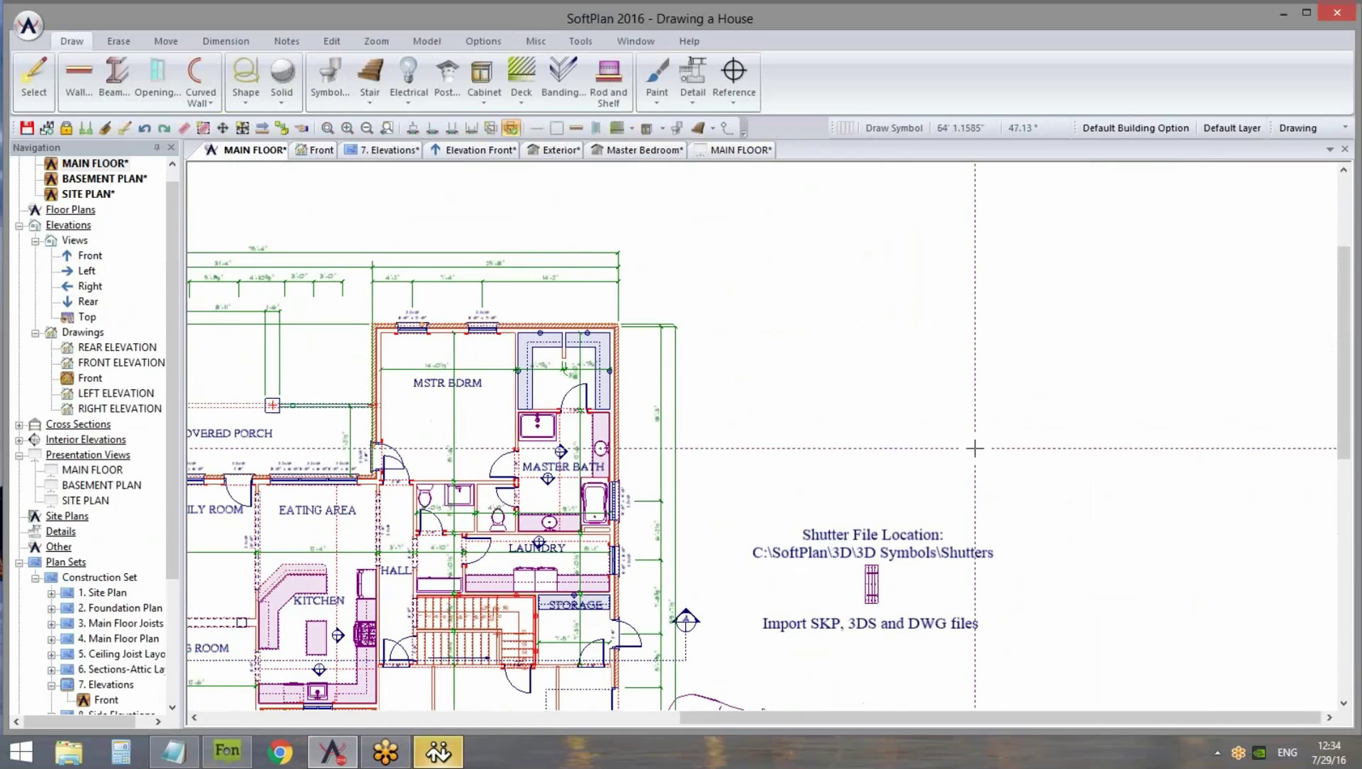
scroll(975, 449, up, 1)
scroll(766, 435, up, 2)
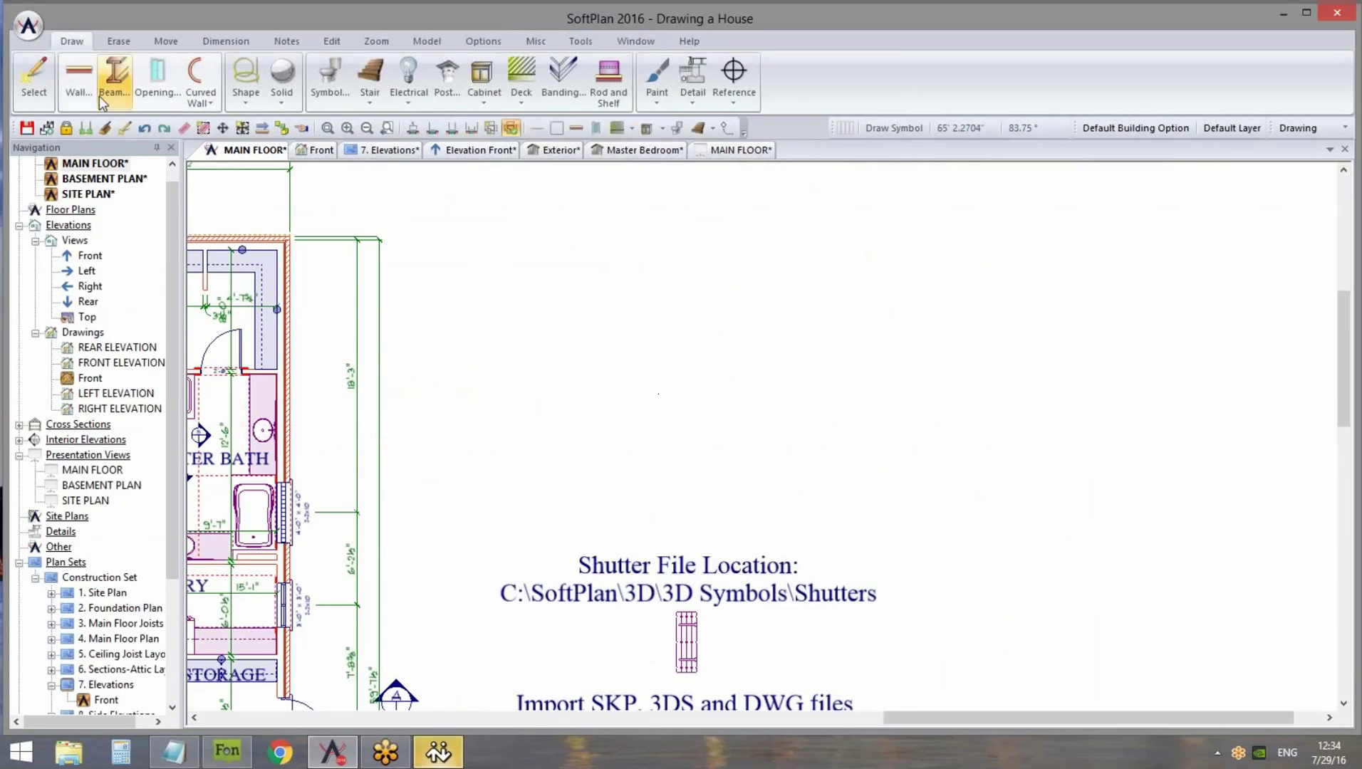
click(80, 85)
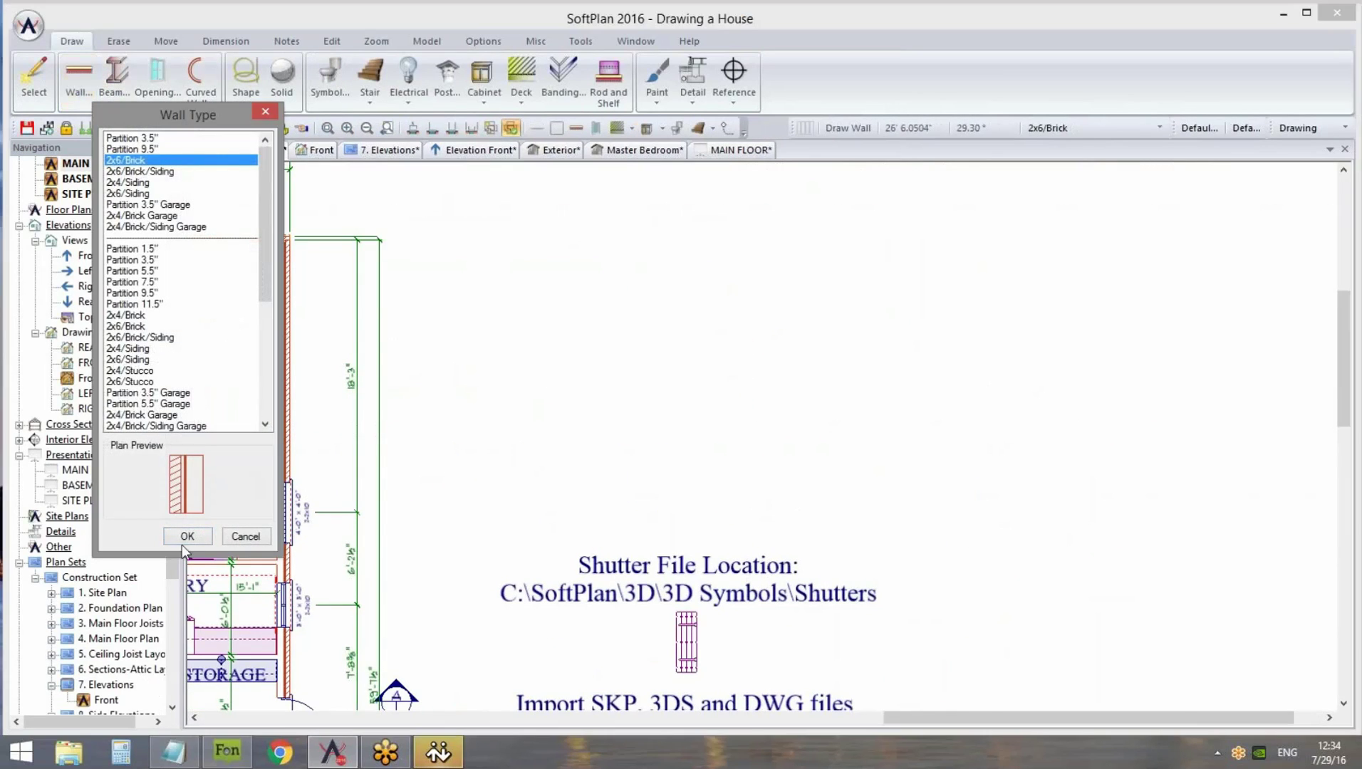
click(187, 536)
click(595, 419)
click(737, 418)
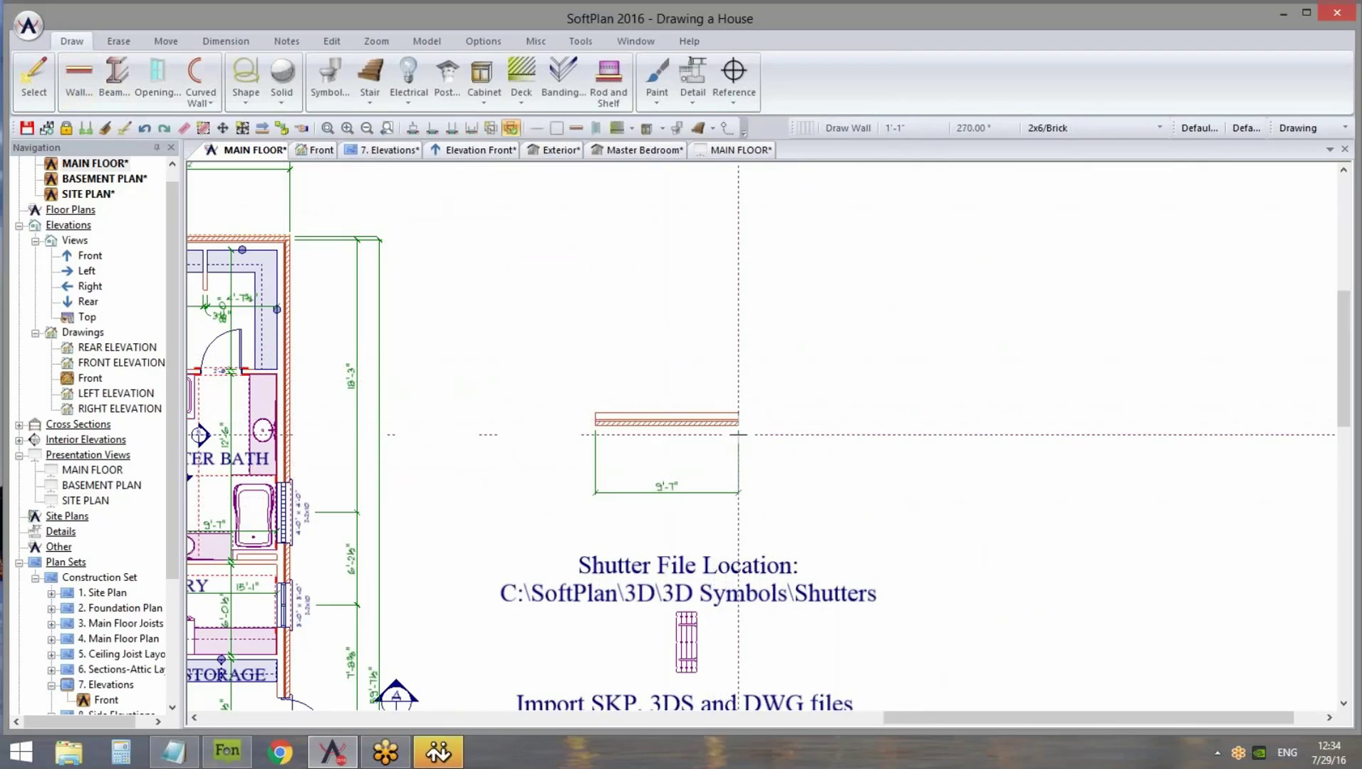
Set the new brick wall's angle to 90 degrees
right_click(667, 420)
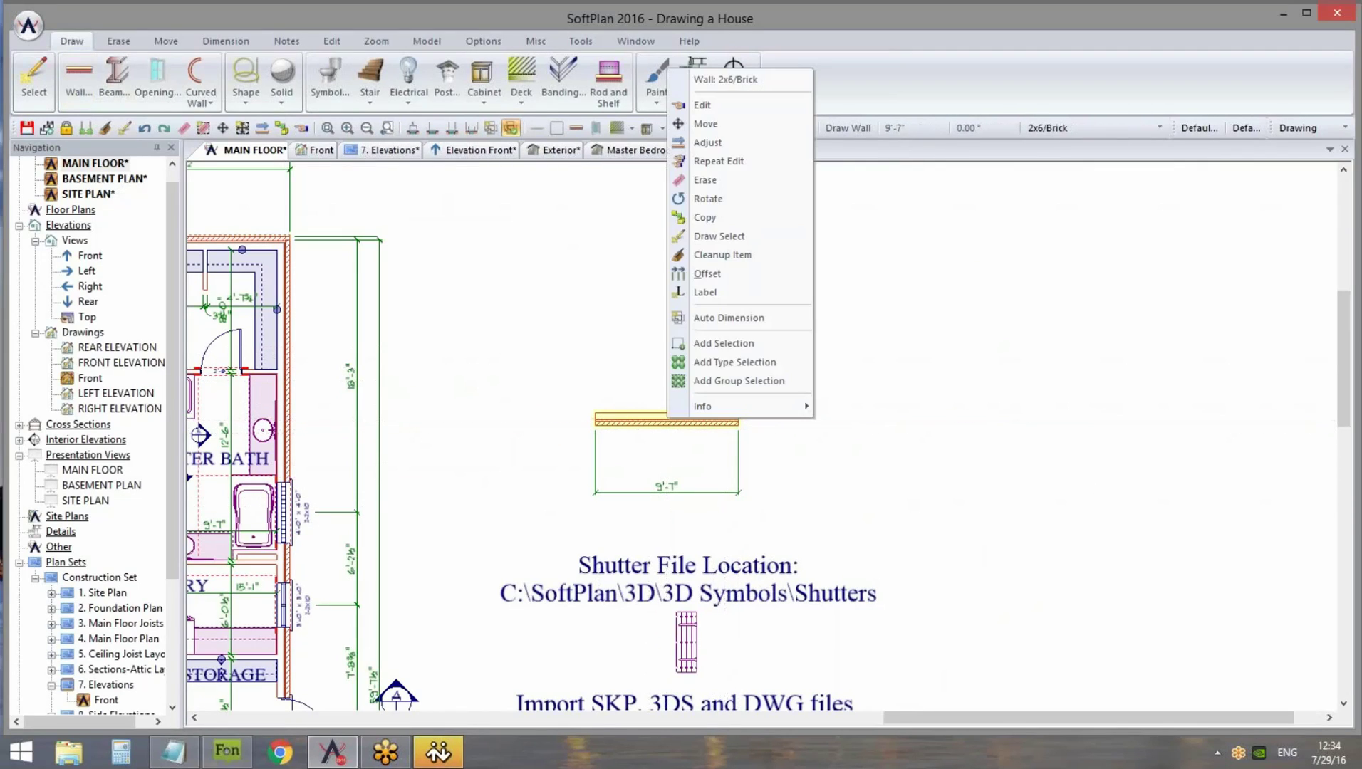
click(745, 107)
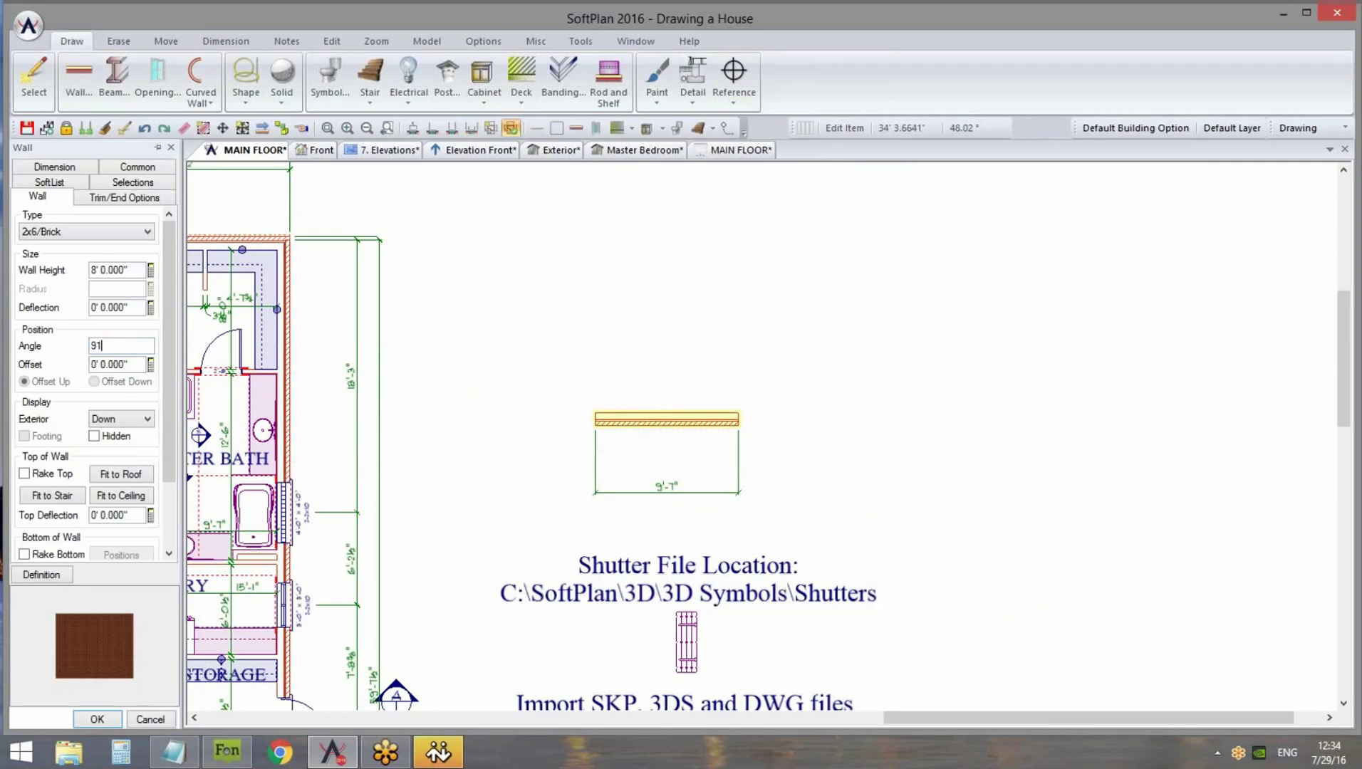
key(Tab)
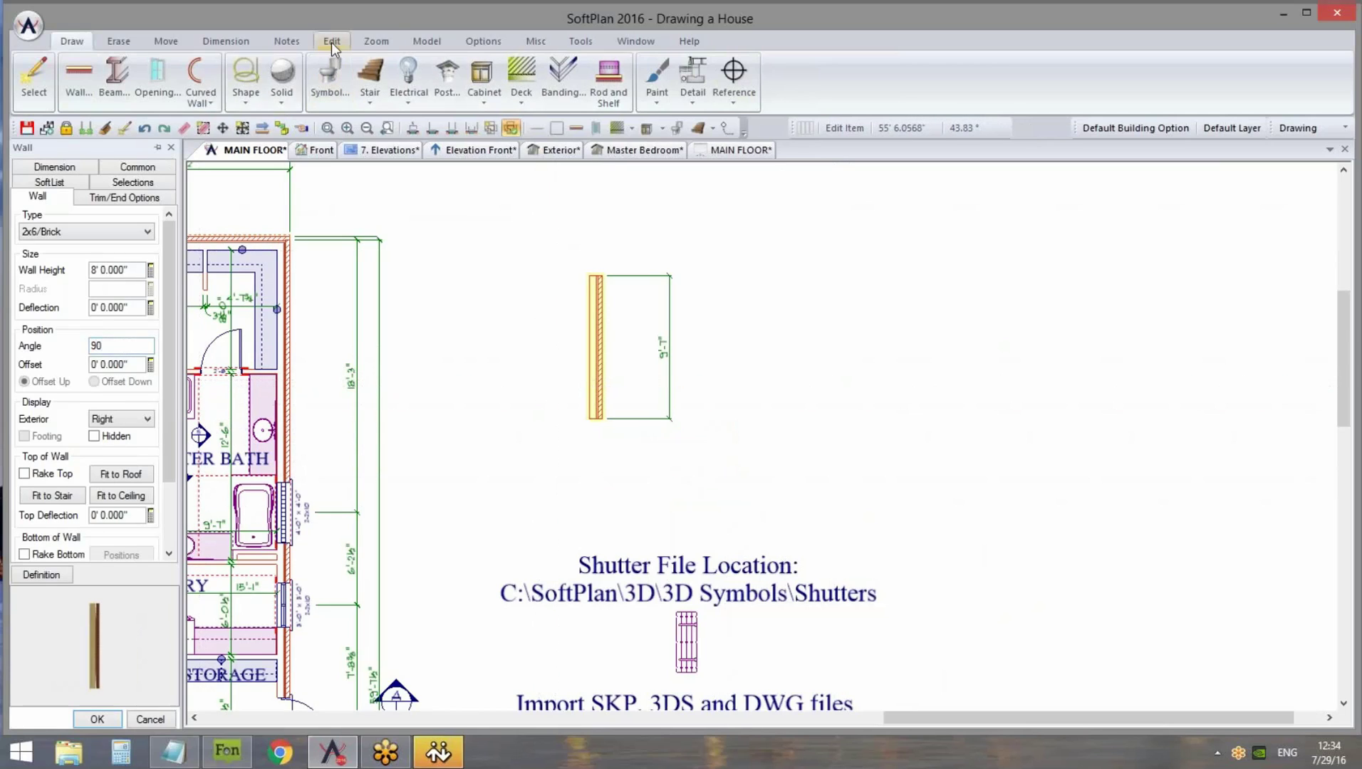
Rotate the brick wall freely about its upper end to a diagonal position at 135 degrees
click(165, 42)
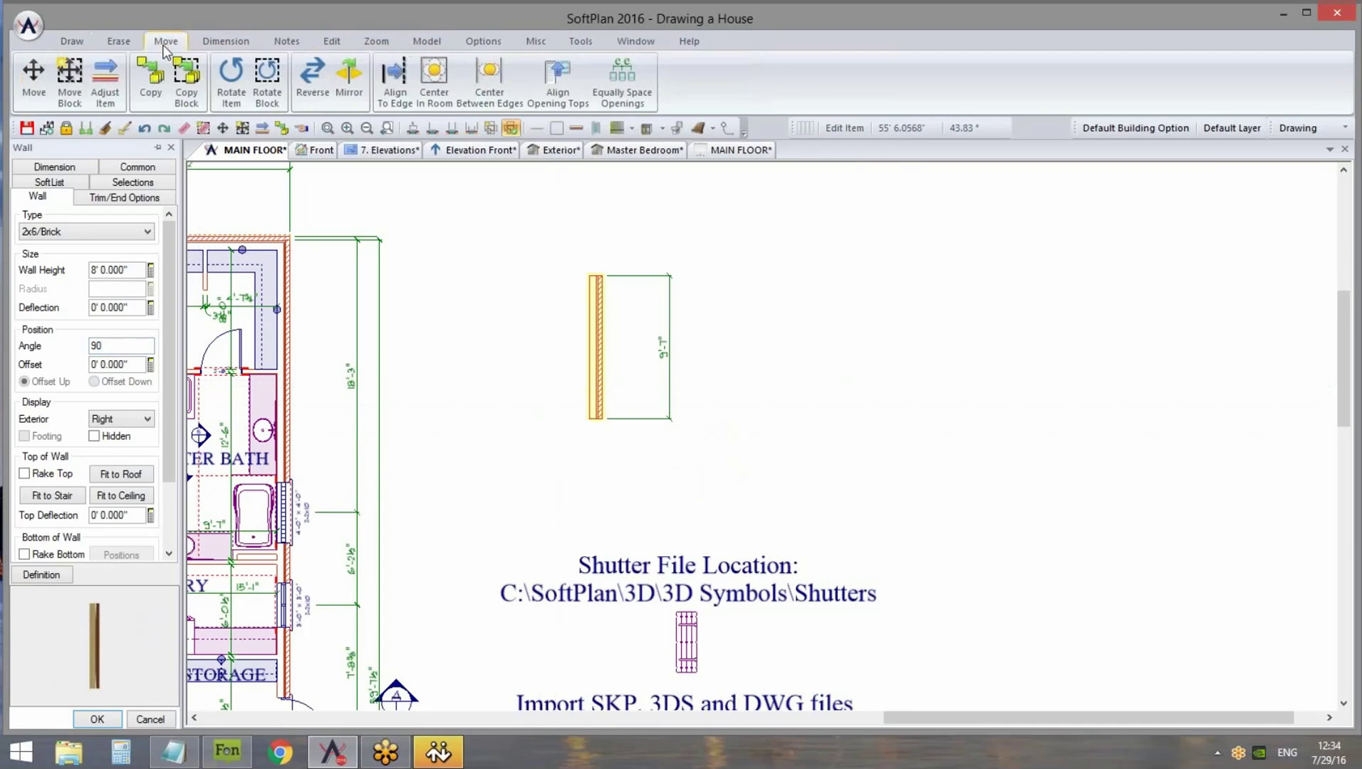
click(234, 91)
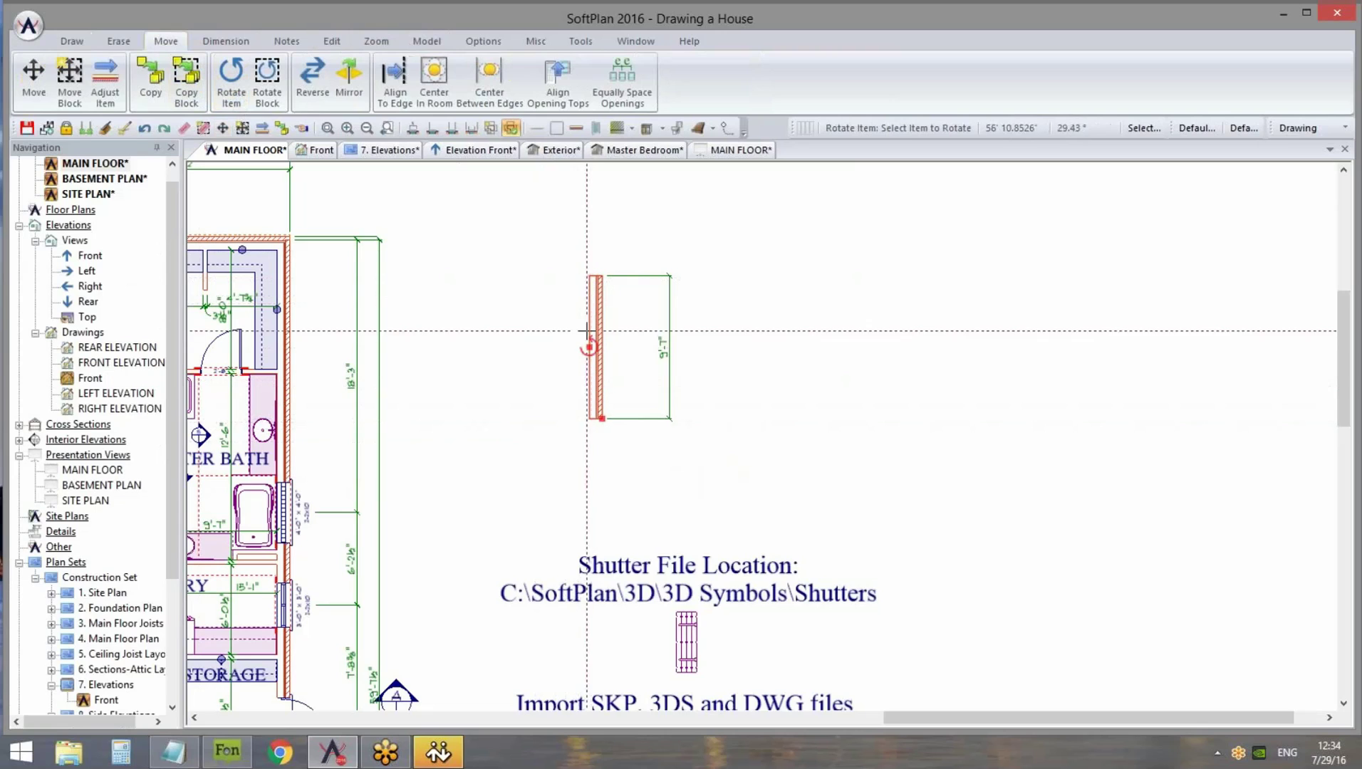
click(588, 278)
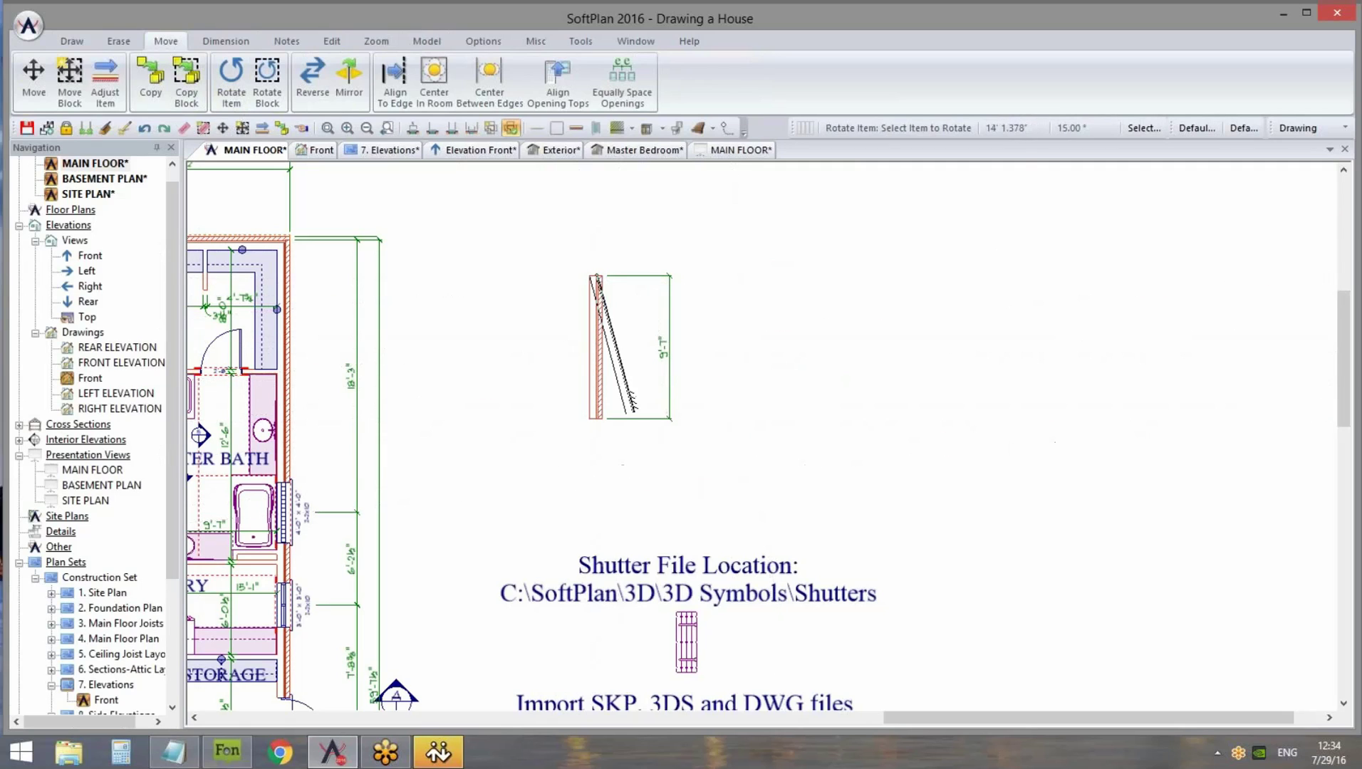
click(767, 321)
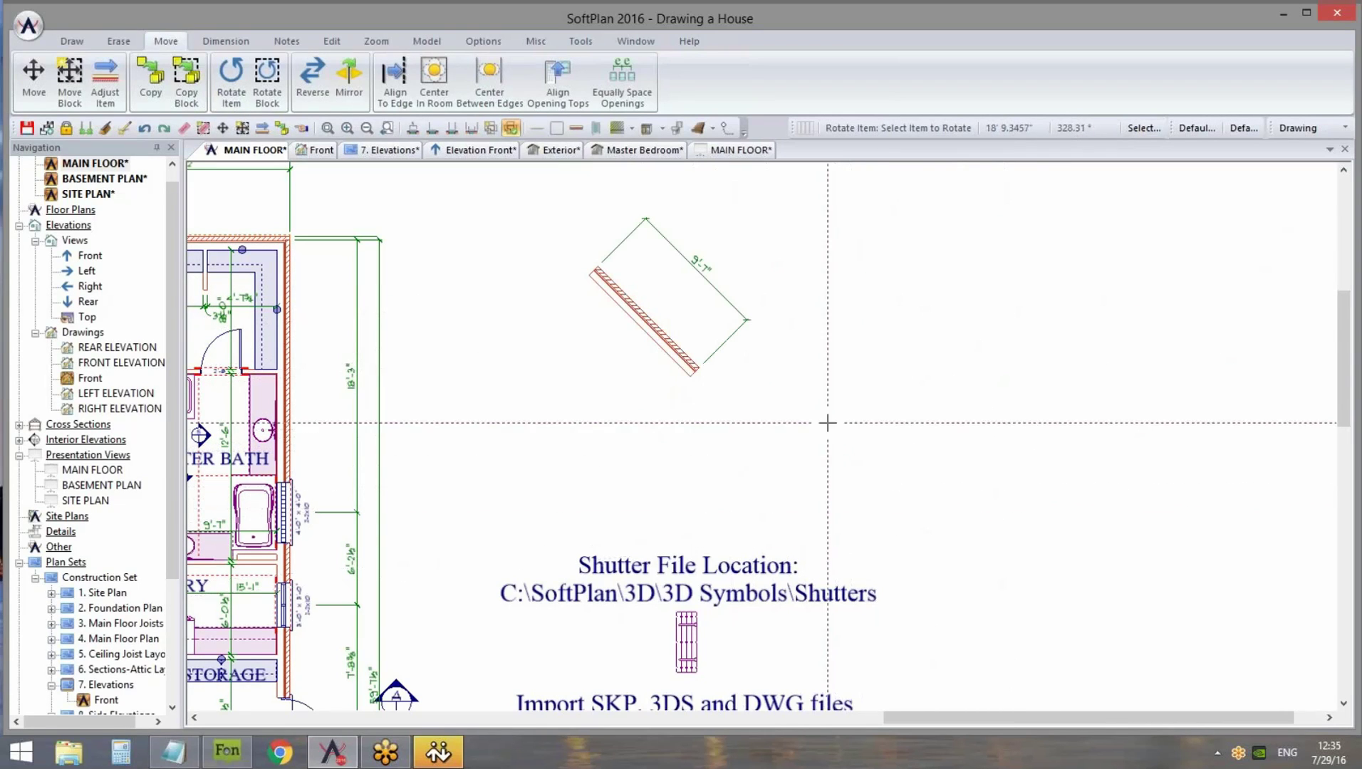
Enter 135 degrees as the diagonal brick wall's angle in its properties
right_click(659, 329)
click(701, 362)
click(140, 346)
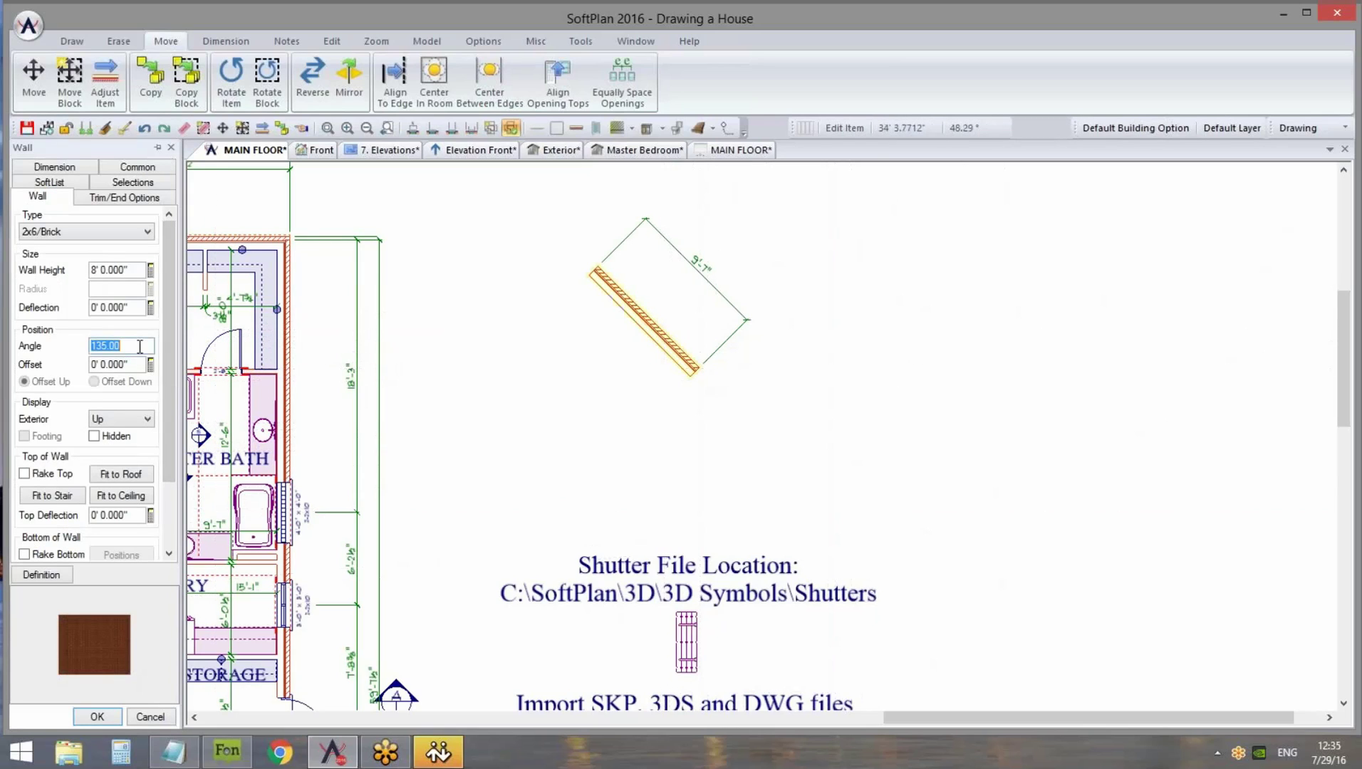
text(1)
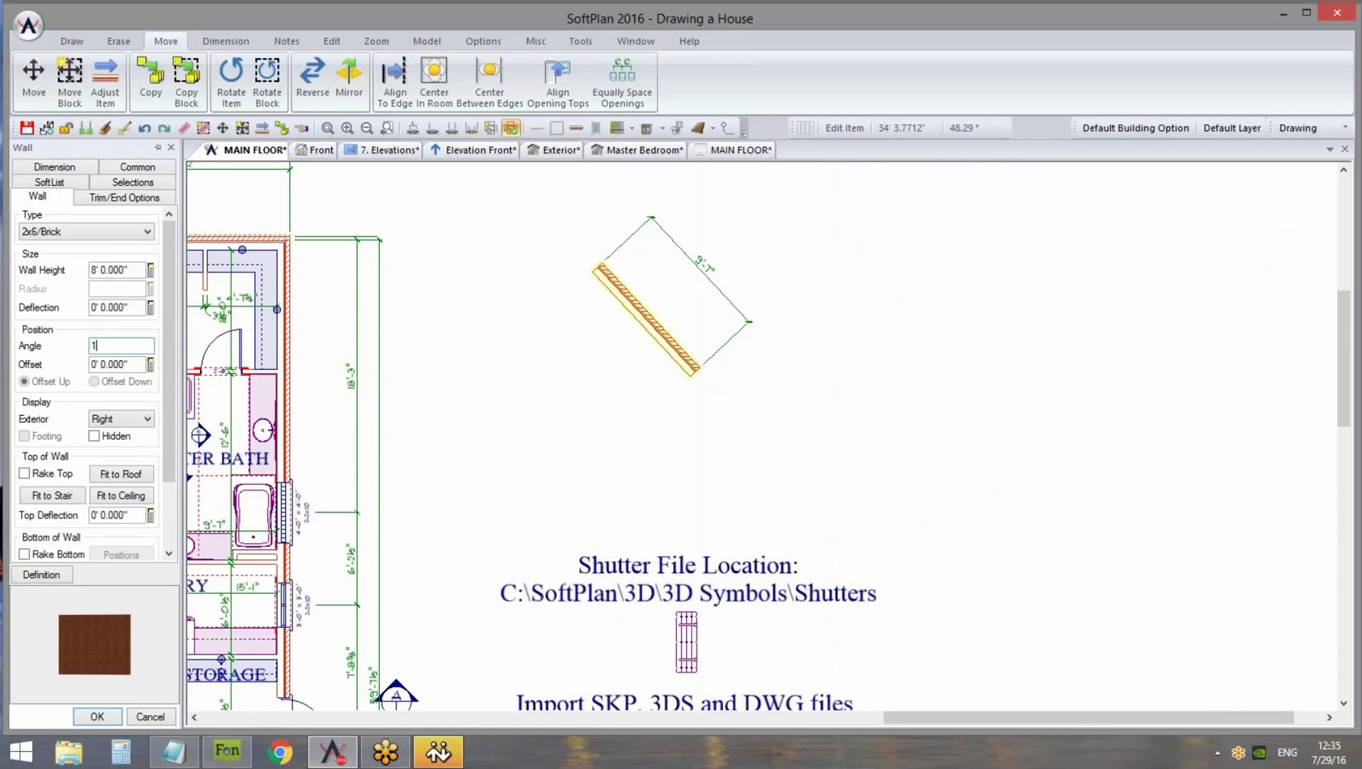
text(3335)
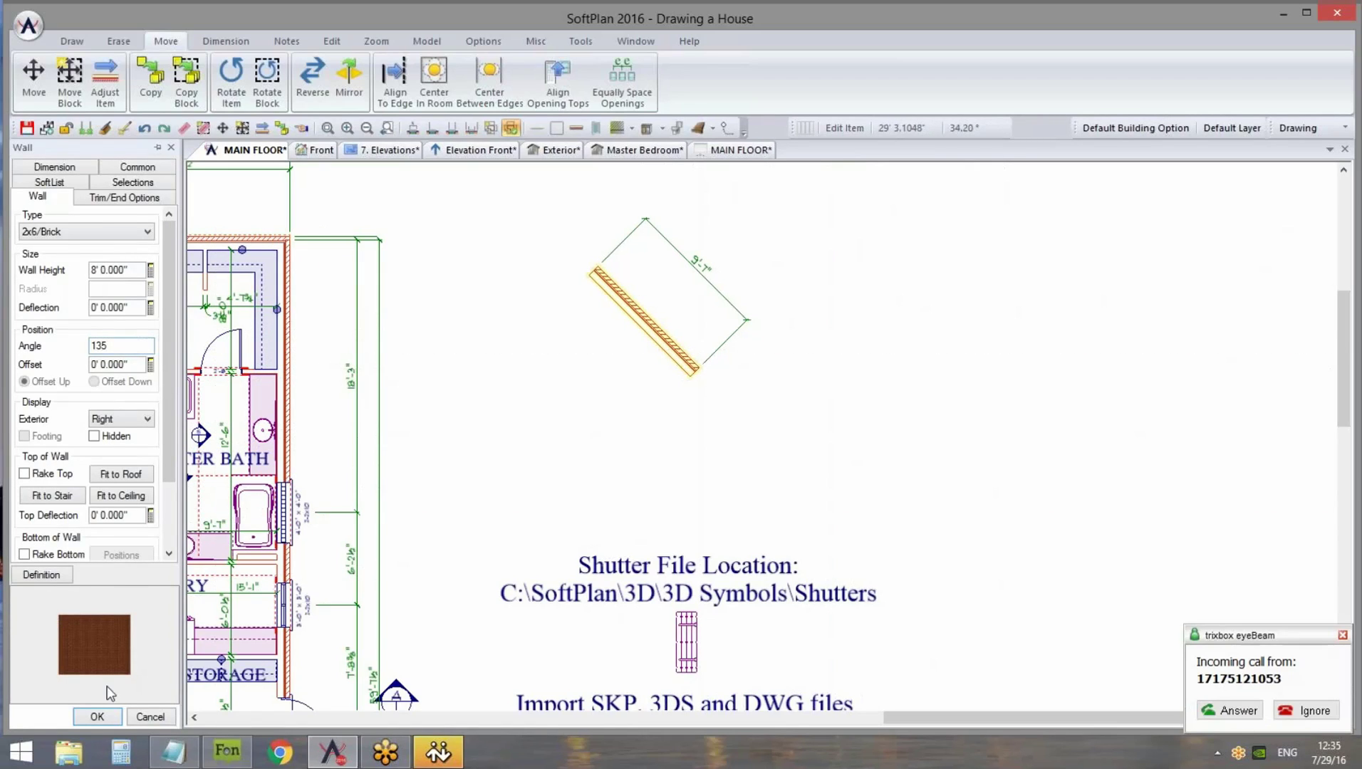
click(96, 716)
Rotate the brick wall about its lower end to nearly vertical and set its angle to 270 degrees
click(231, 99)
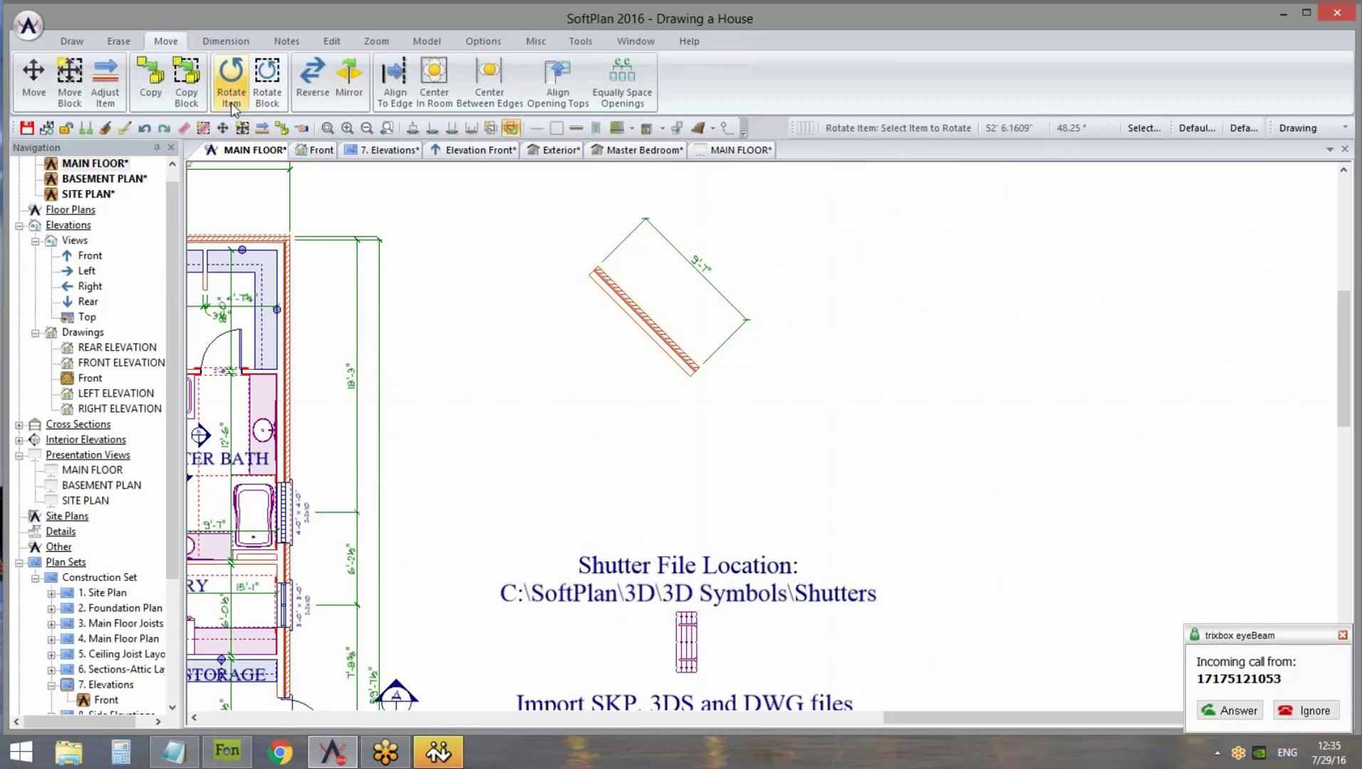
click(692, 377)
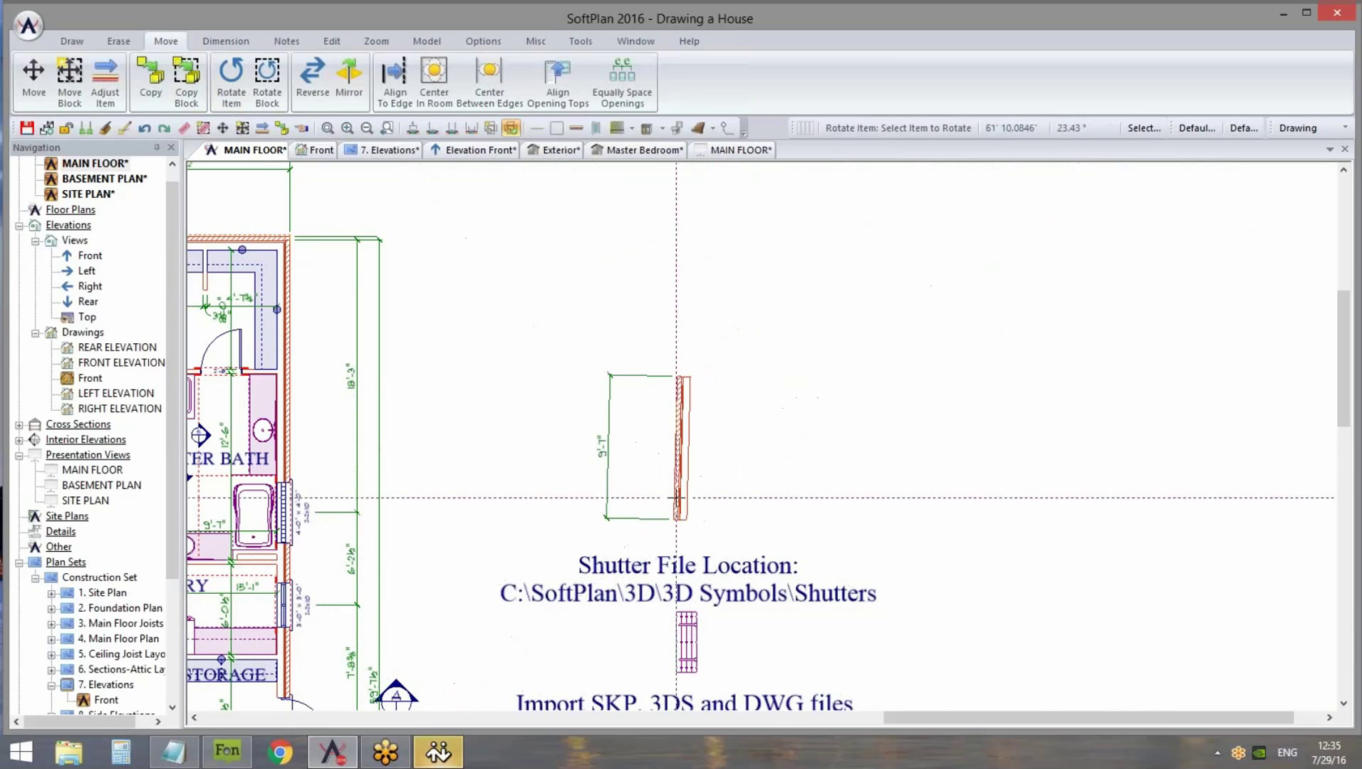
right_click(683, 419)
click(759, 107)
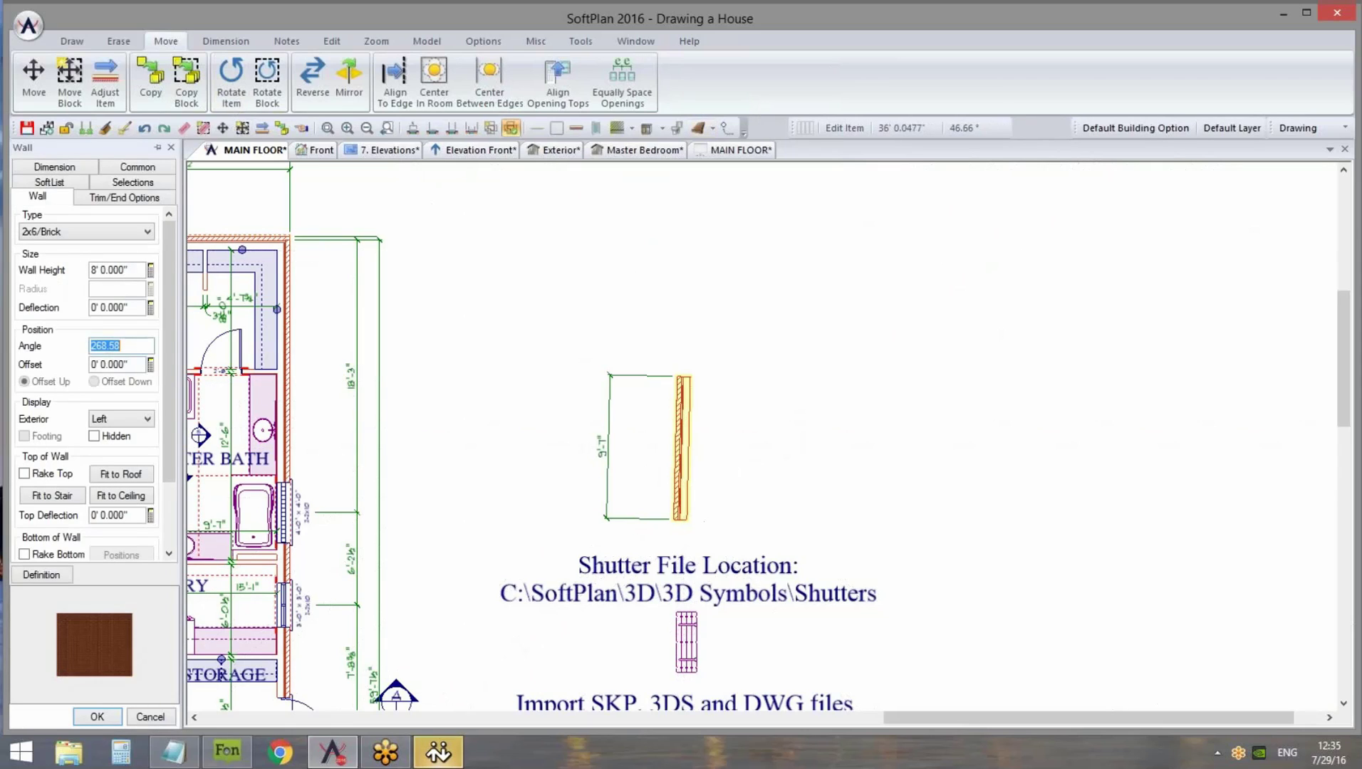
text(270)
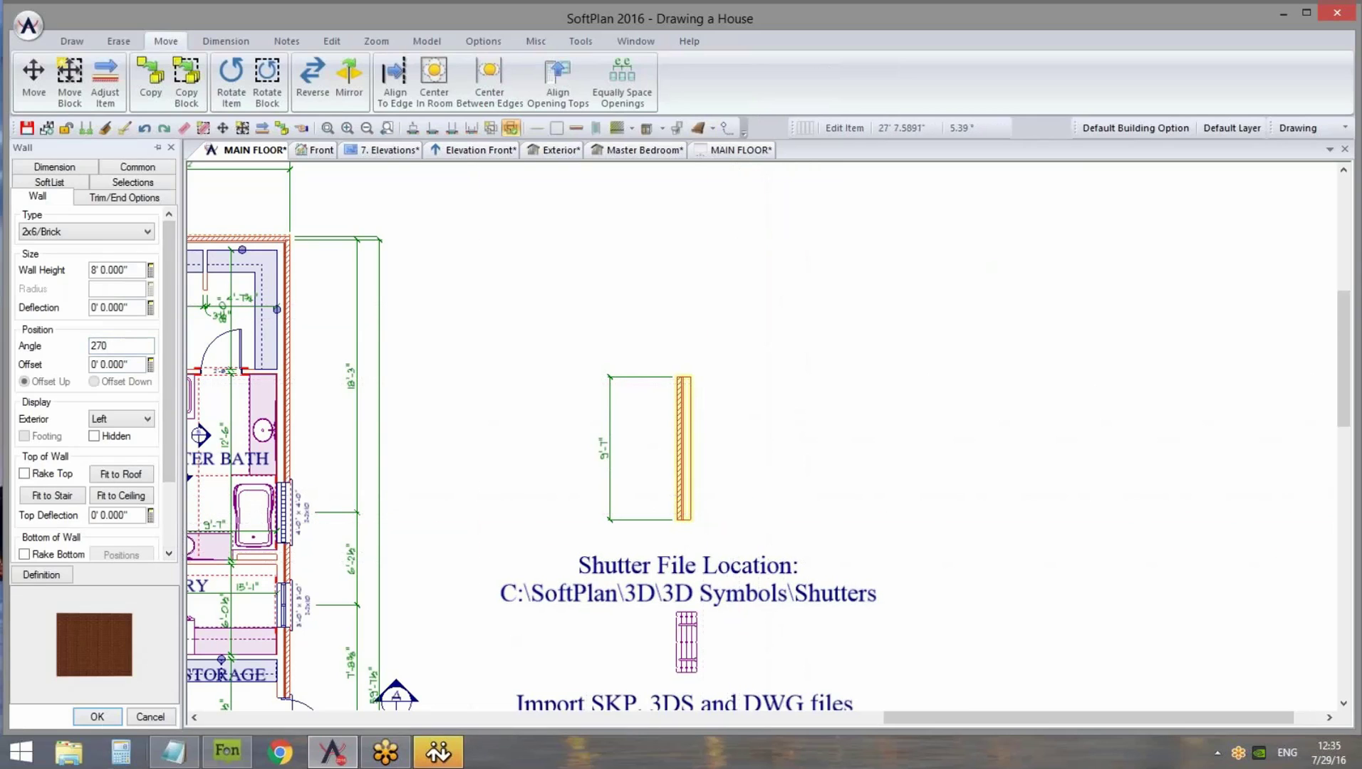
click(97, 716)
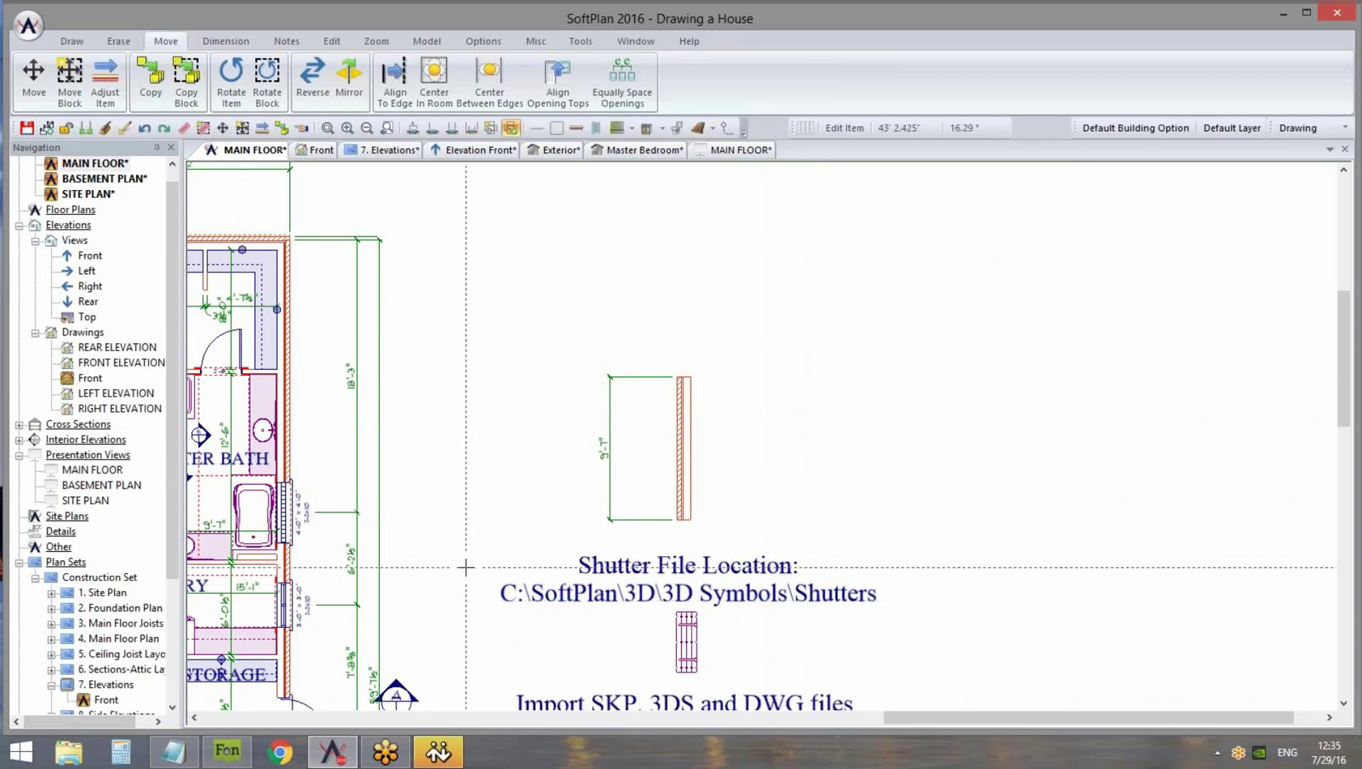
scroll(465, 565, down, 3)
middle_drag(207, 626, 645, 523)
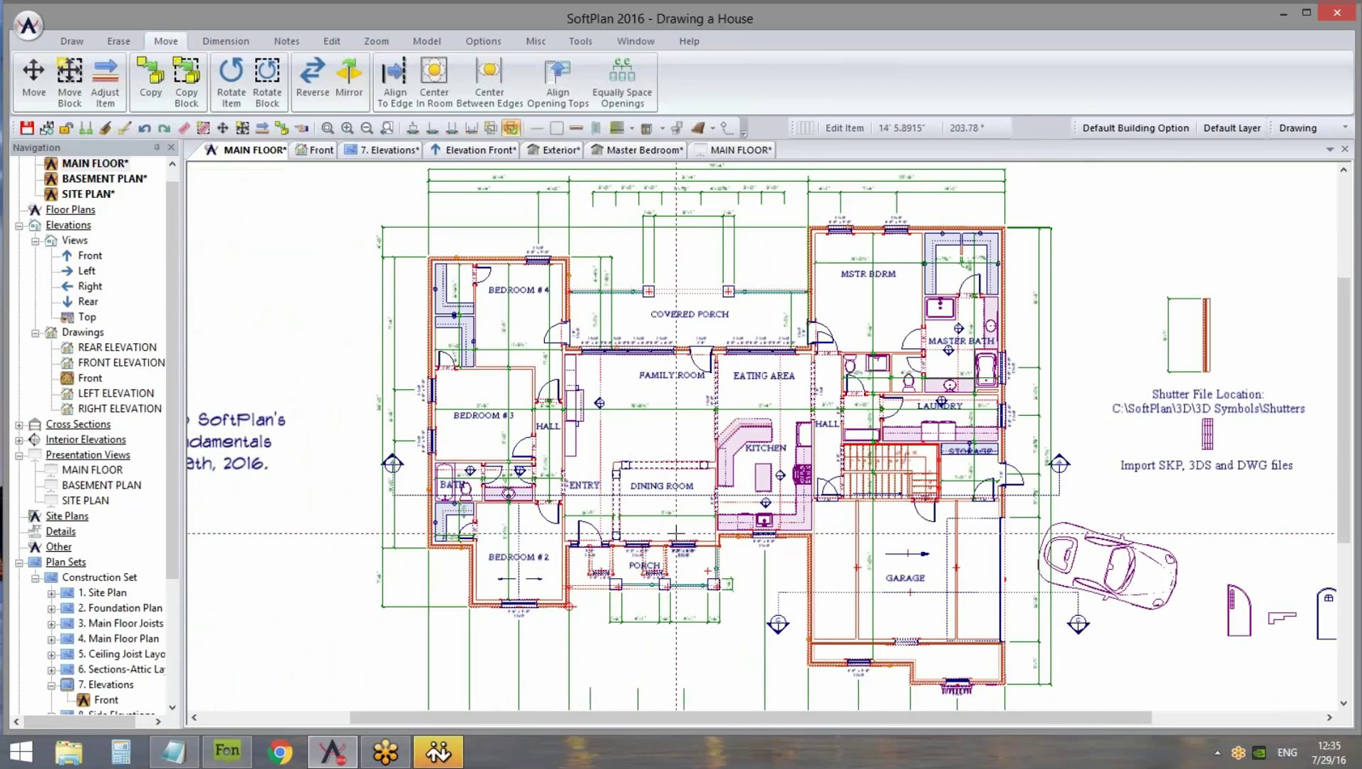
scroll(676, 533, down, 2)
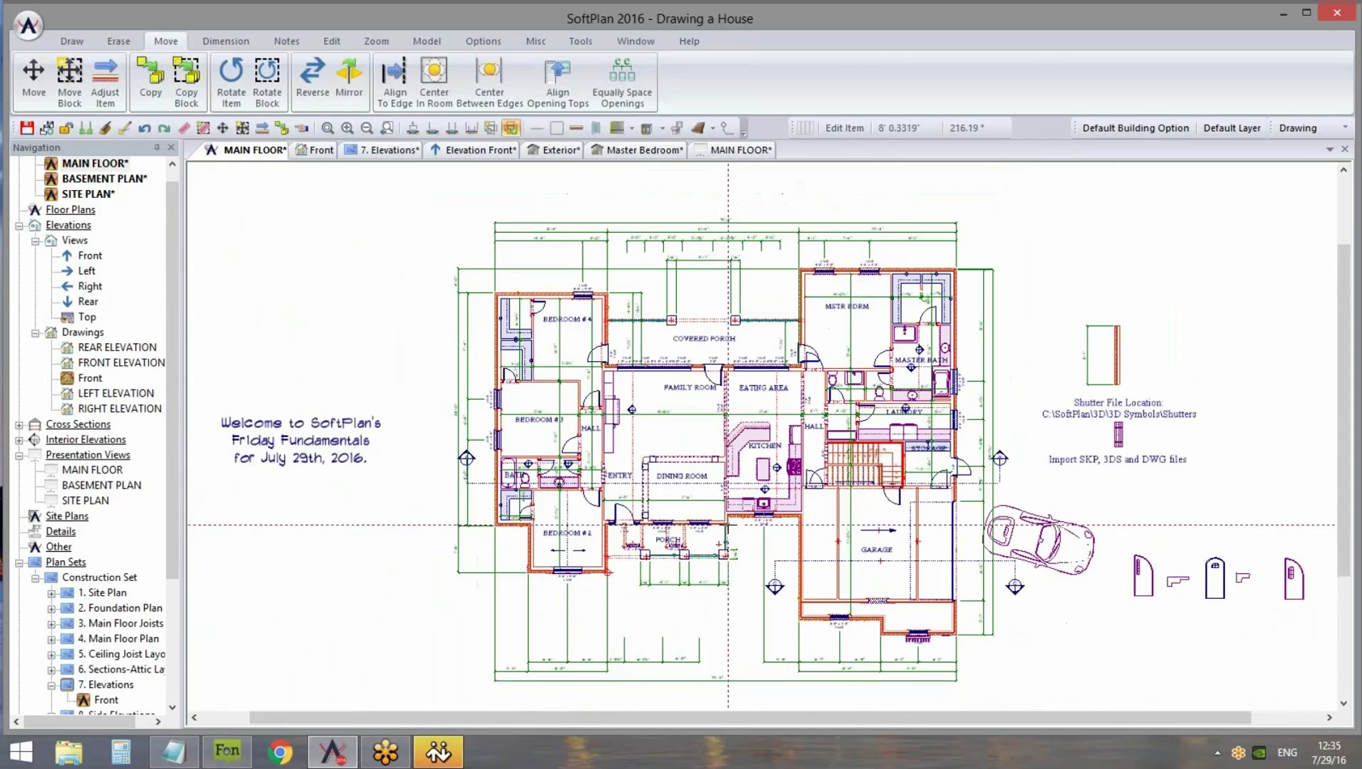
scroll(676, 529, up, 4)
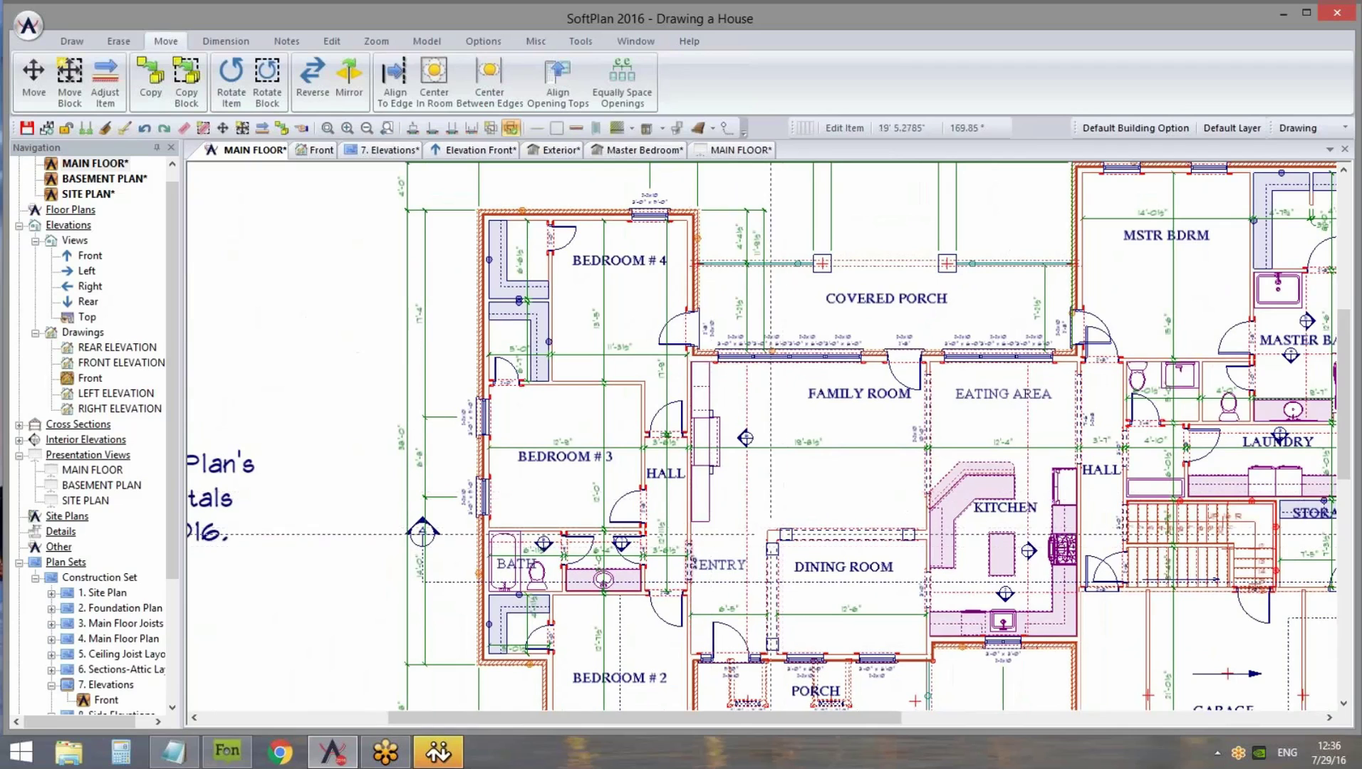
scroll(997, 555, up, 3)
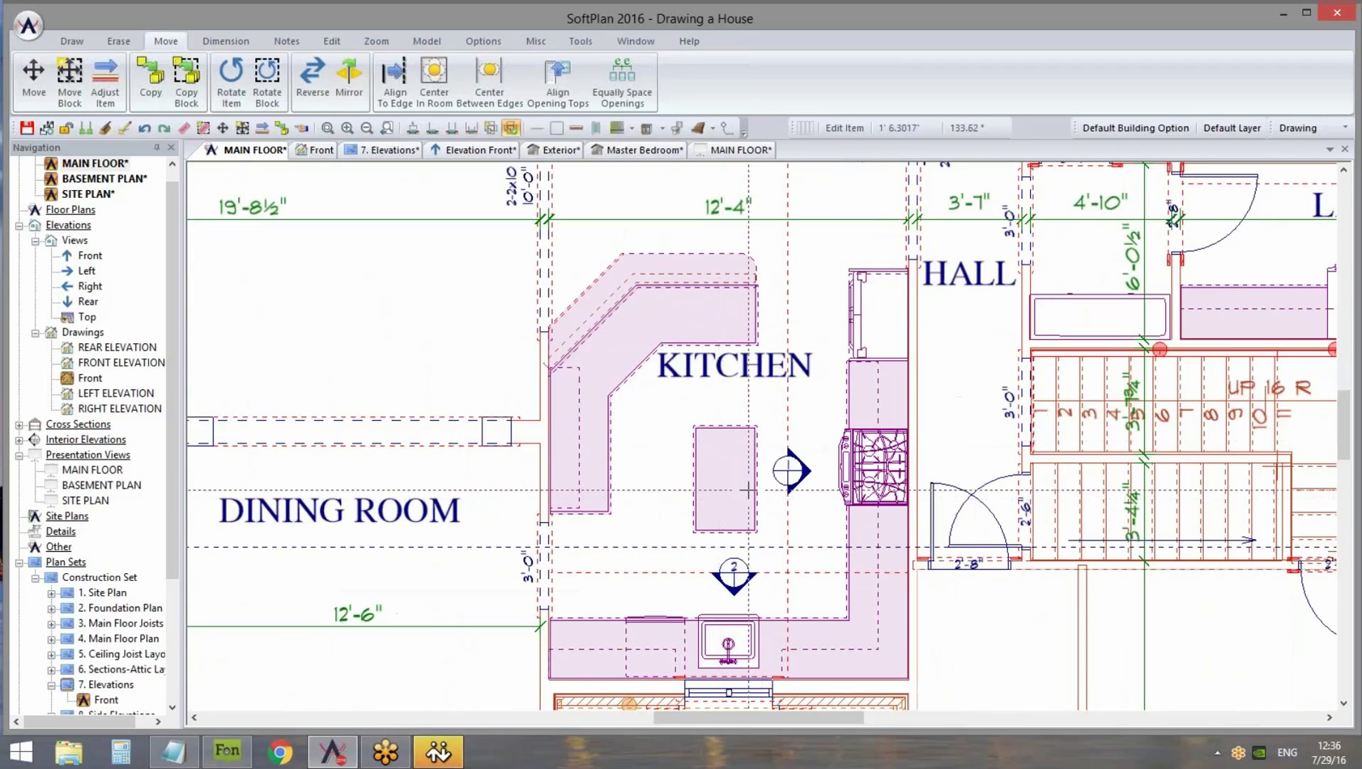
scroll(729, 476, up, 1)
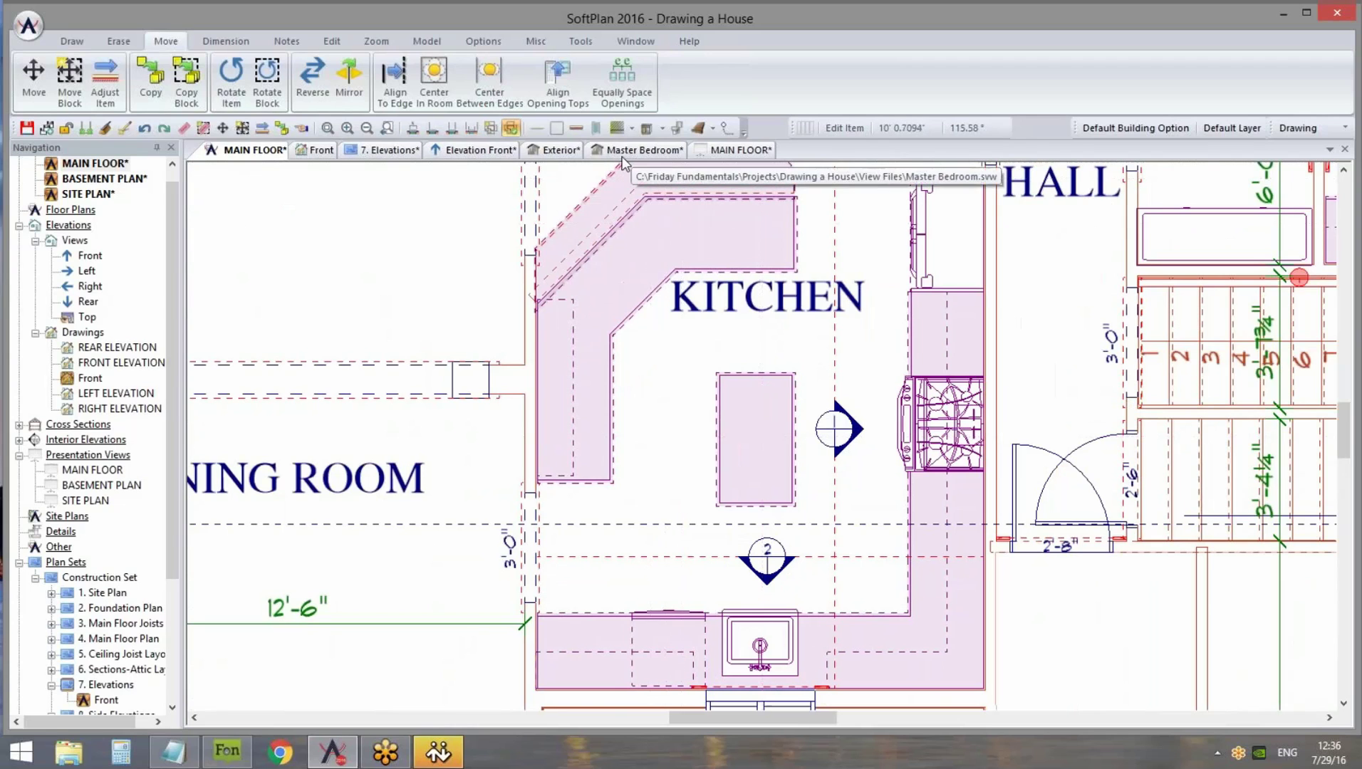
scroll(597, 216, down, 2)
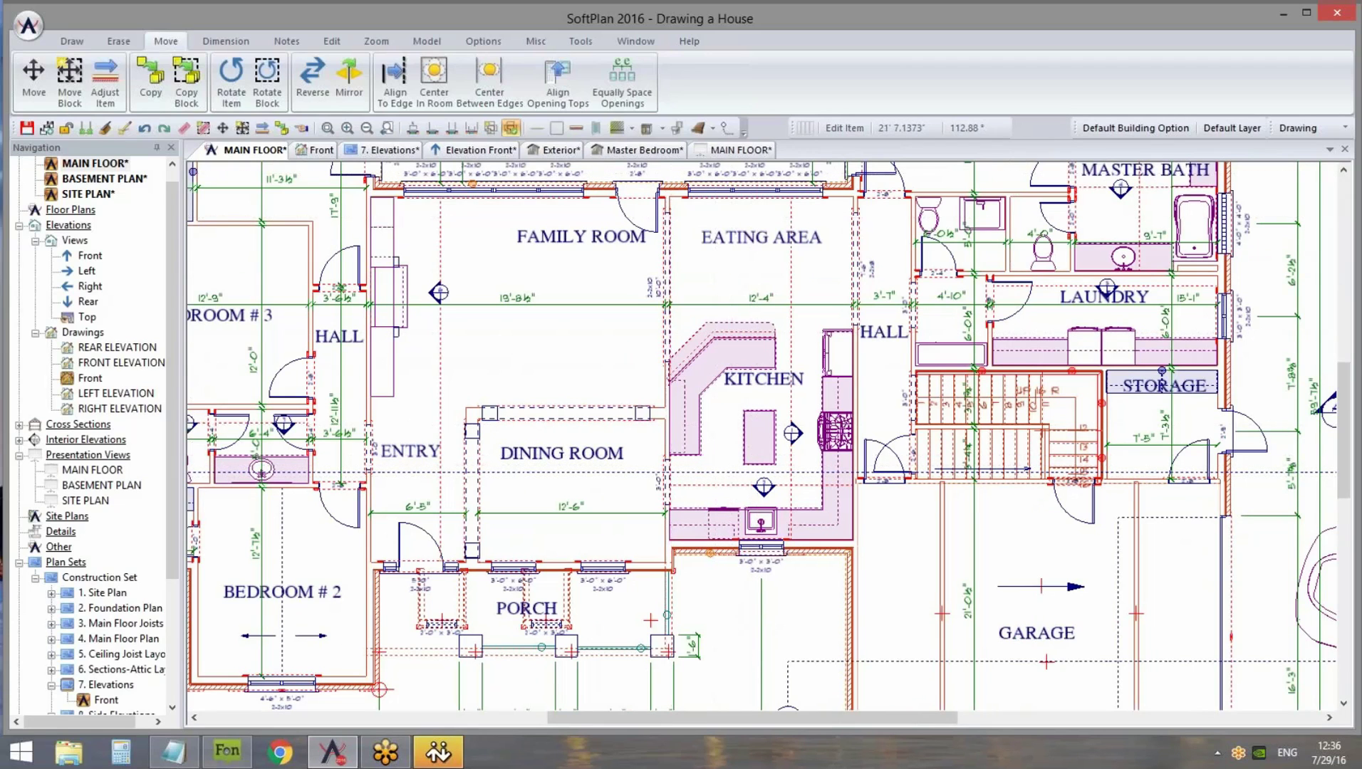
Look over the dormers and front porch in the Exterior 3D view and return to the main floor plan
click(562, 150)
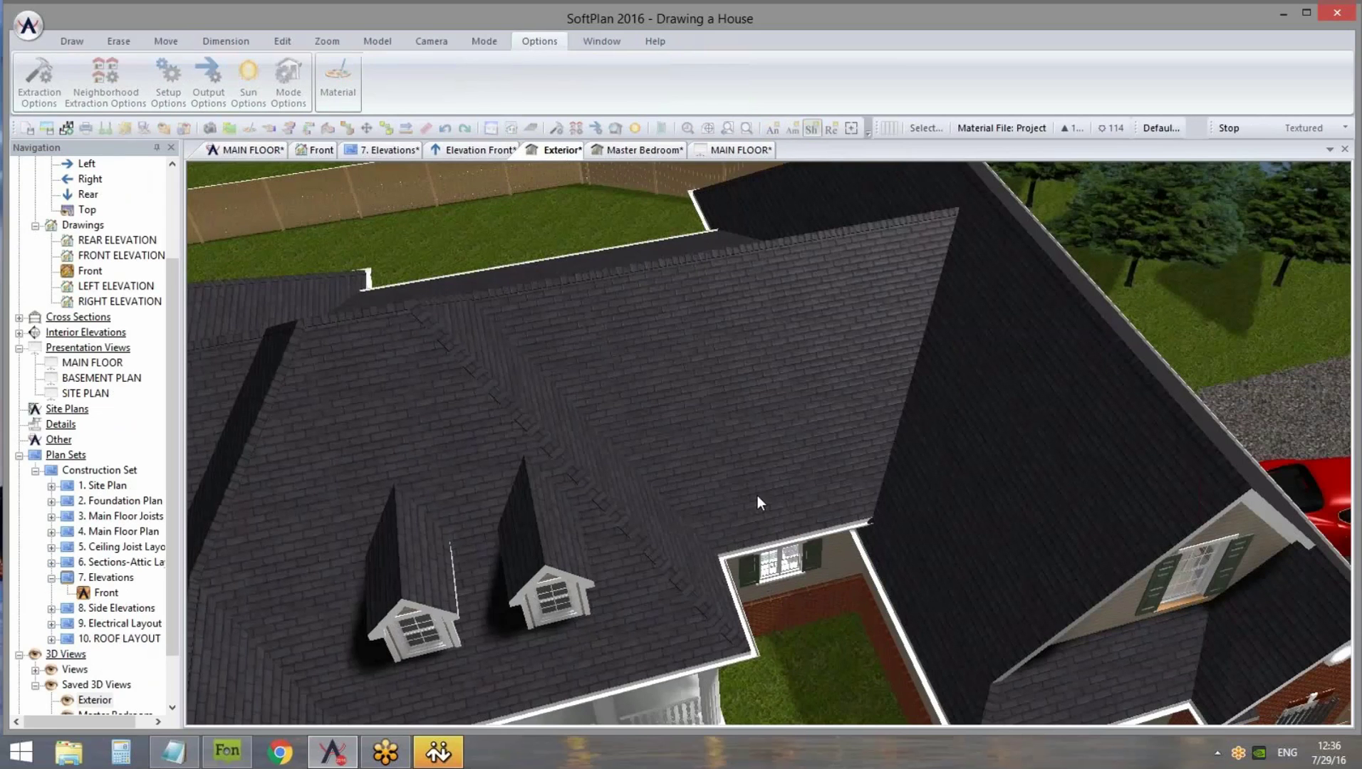
scroll(747, 464, up, 5)
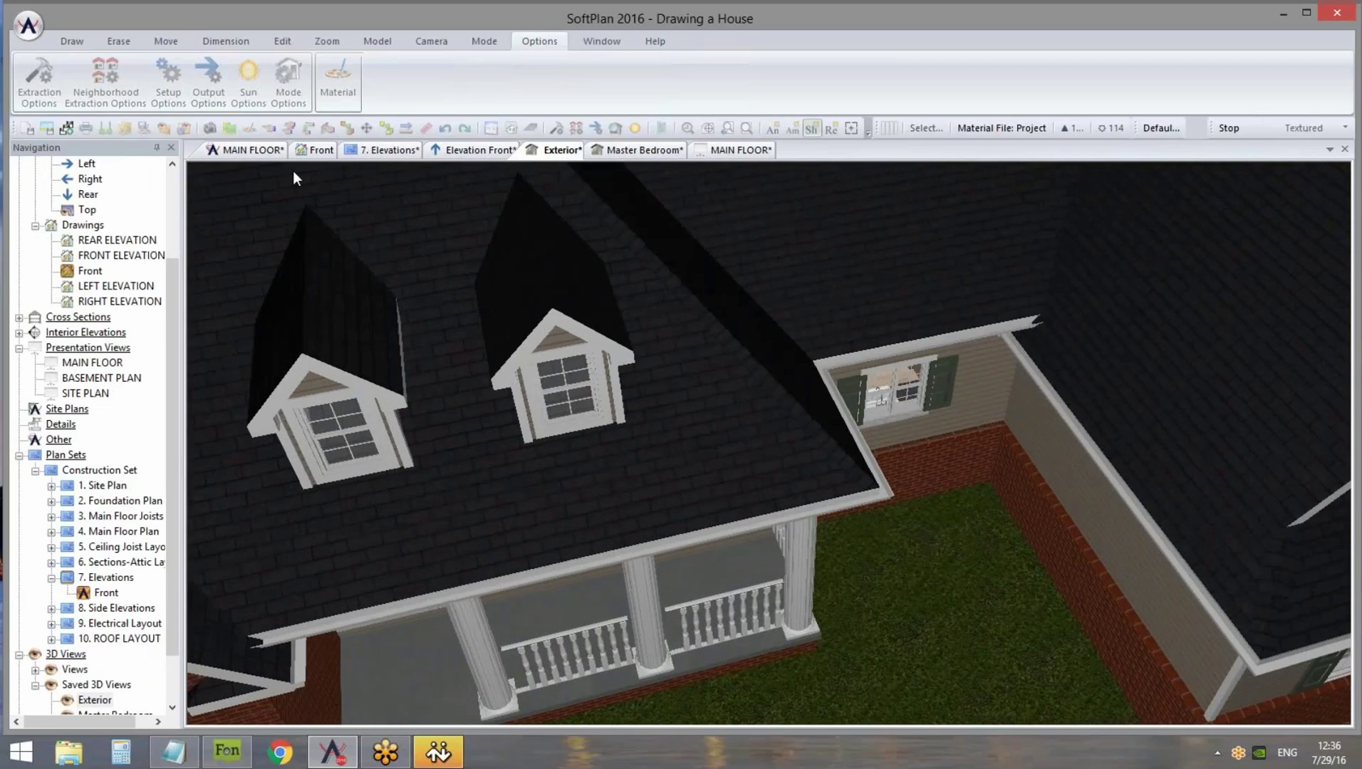
click(262, 151)
Try a Textured Quick 3D view of the kitchen with the camera aimed toward the sink
click(436, 42)
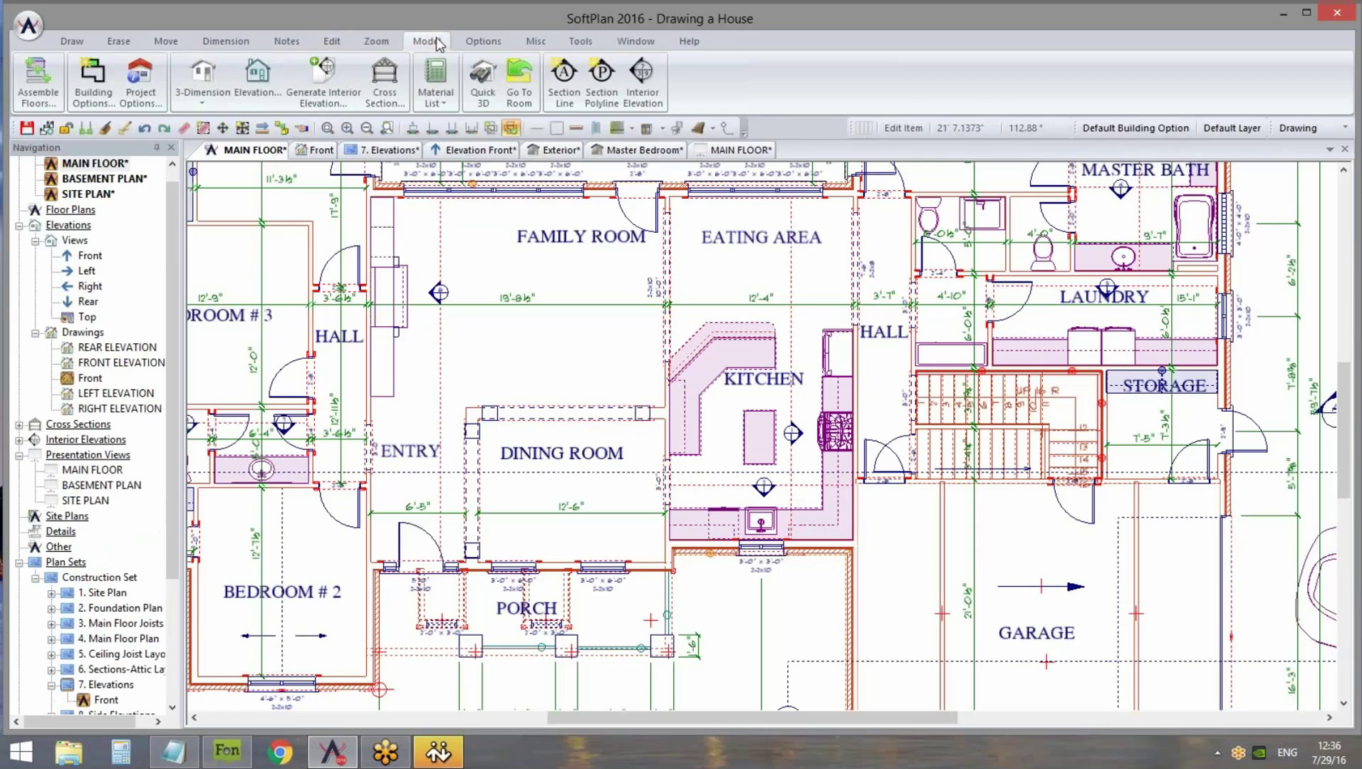
click(483, 93)
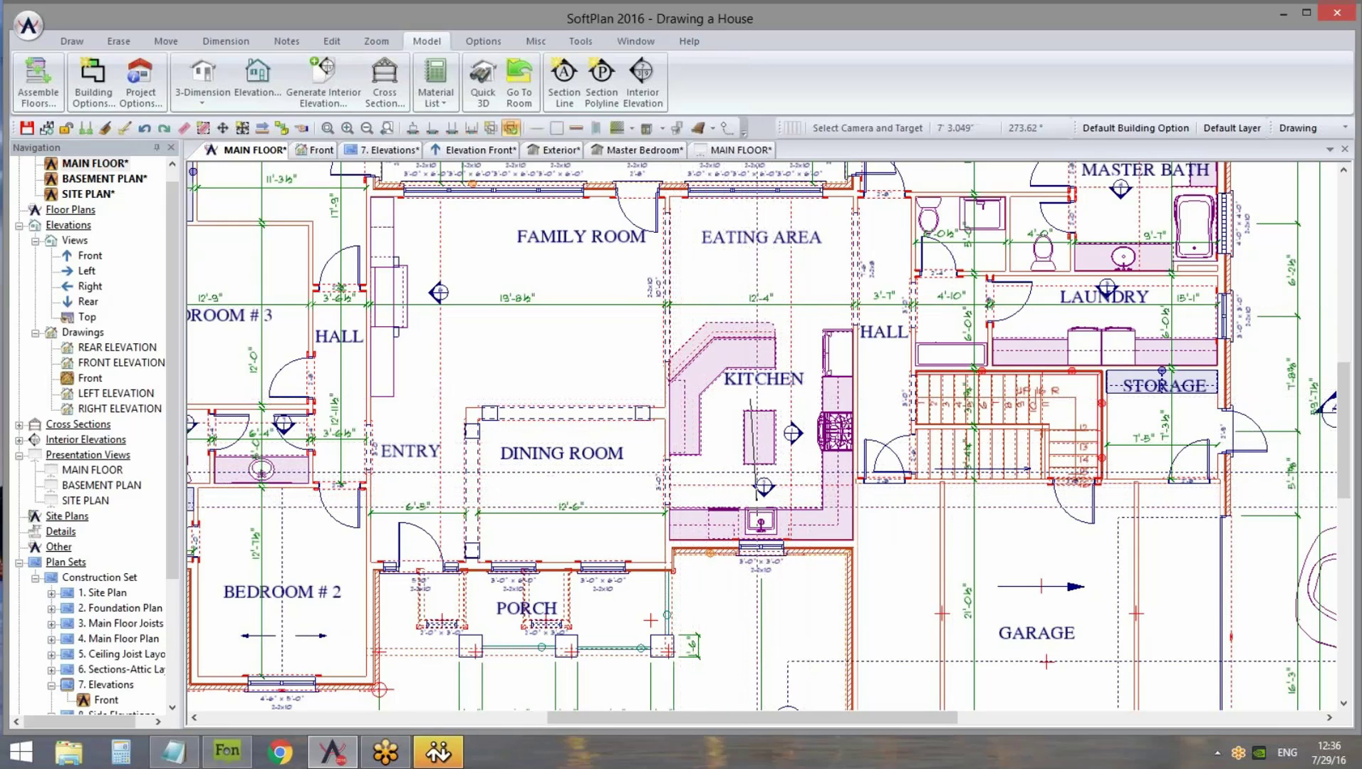
click(759, 508)
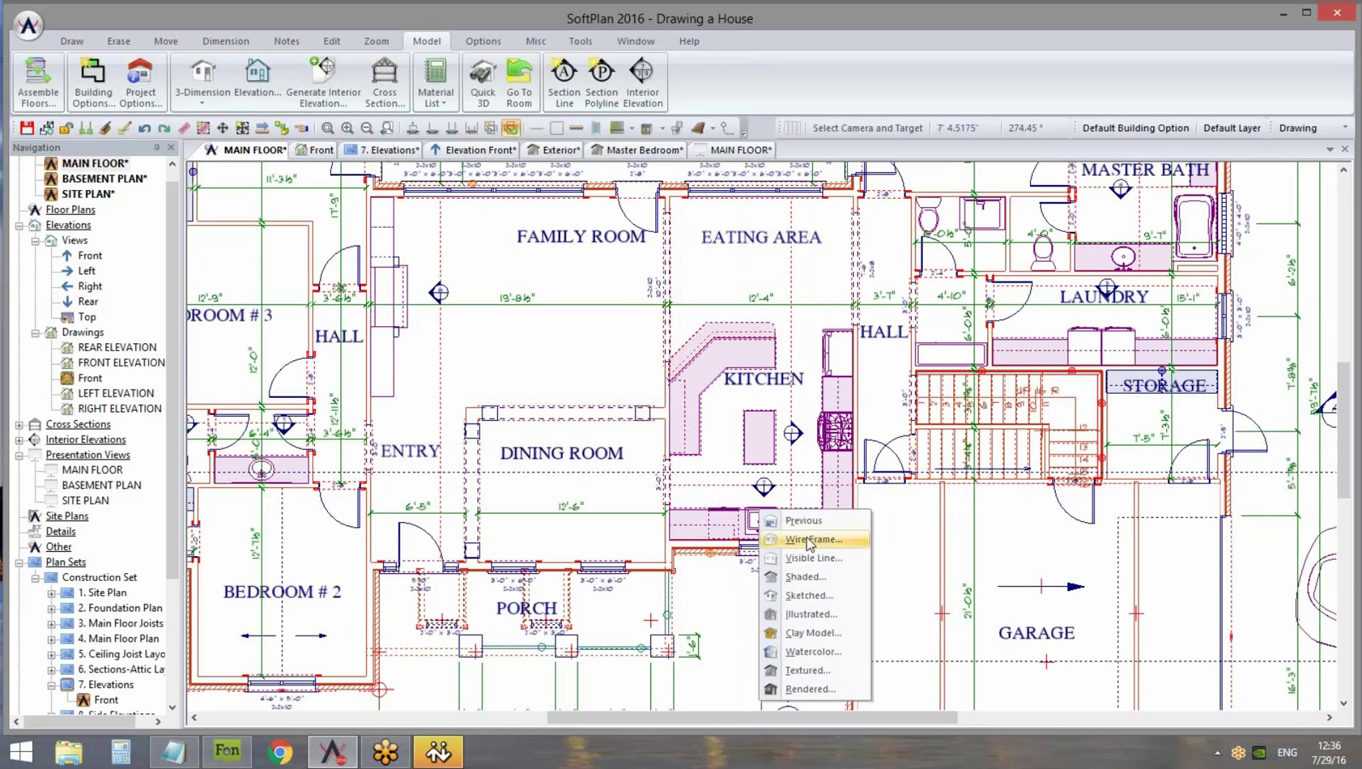
click(829, 669)
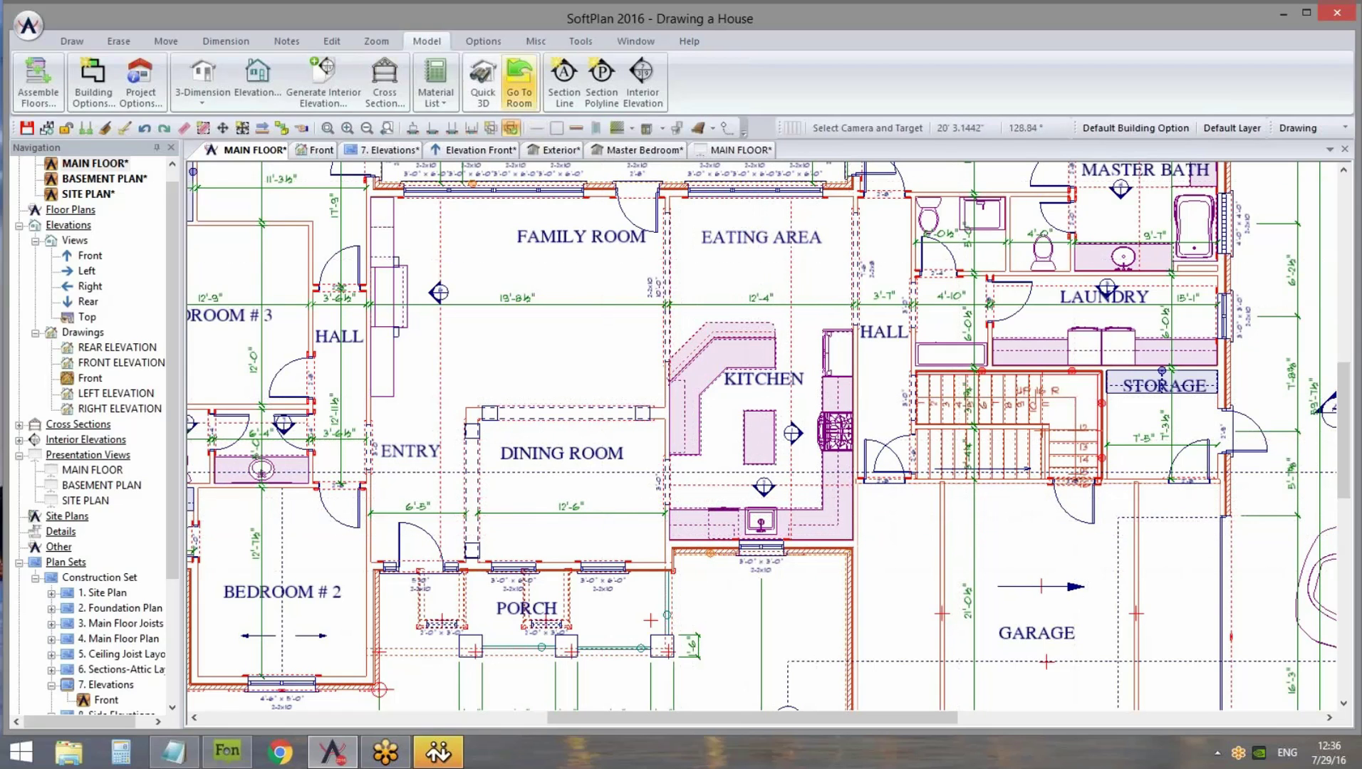
Browse the Go To Room list, pick MSTR BDRM in Textured mode and cancel without opening the view
click(518, 95)
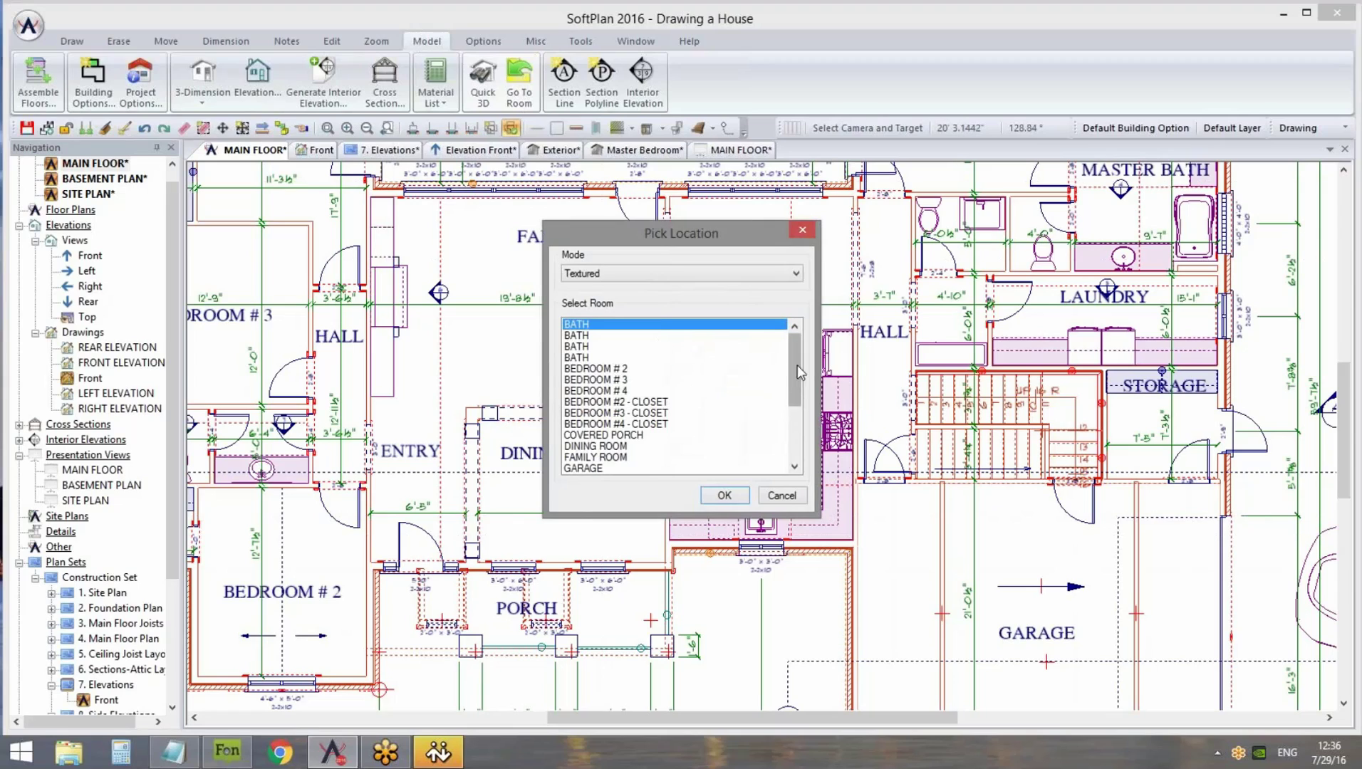
mouse_move(793, 358)
mouse_down()
mouse_move(797, 428)
mouse_move(794, 342)
mouse_up()
drag(799, 390, 795, 434)
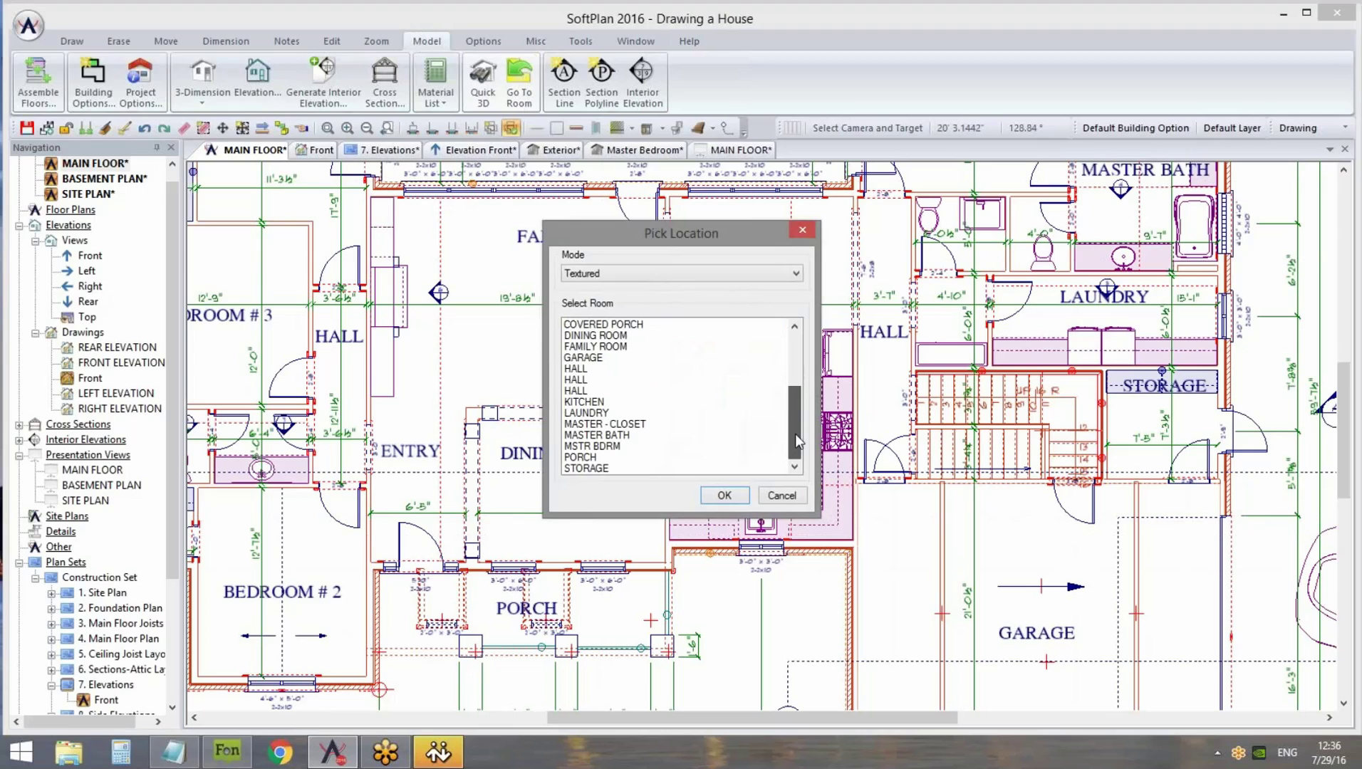
click(617, 449)
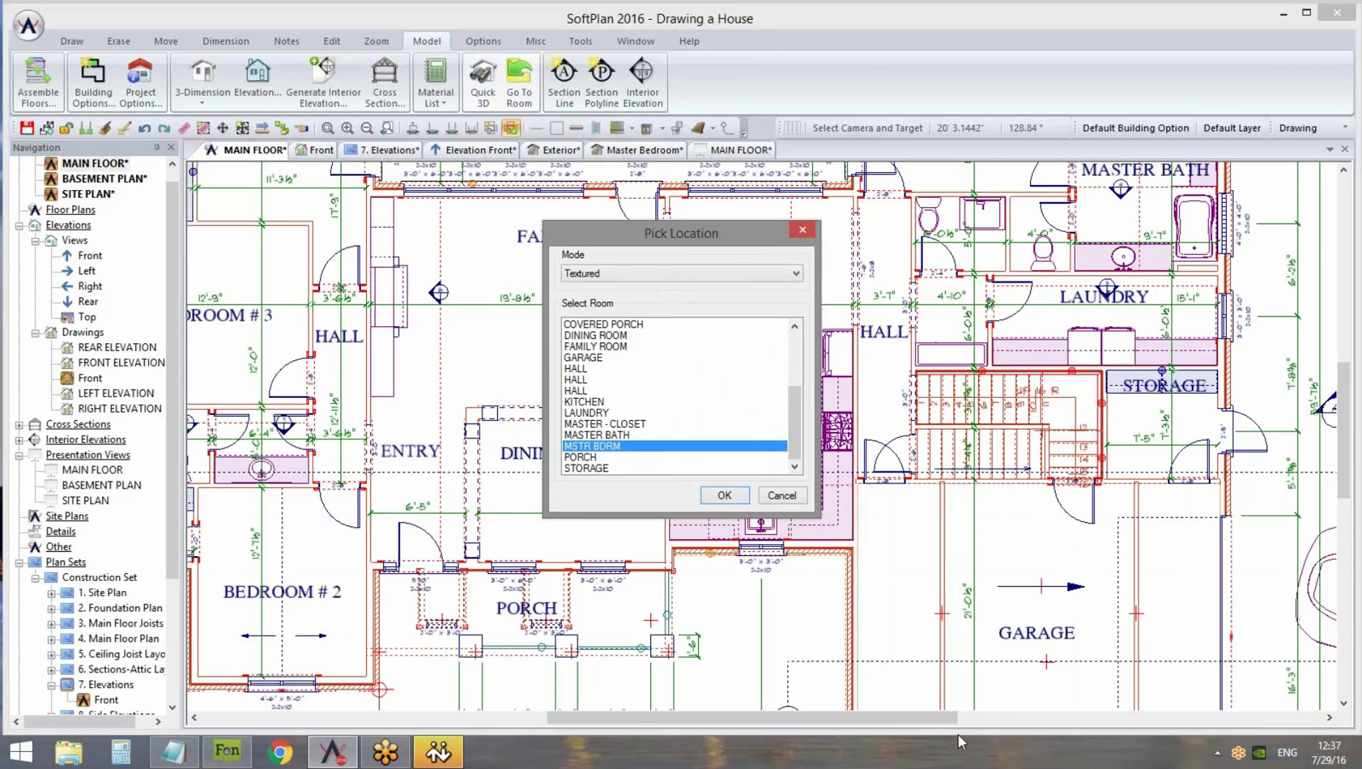
click(783, 496)
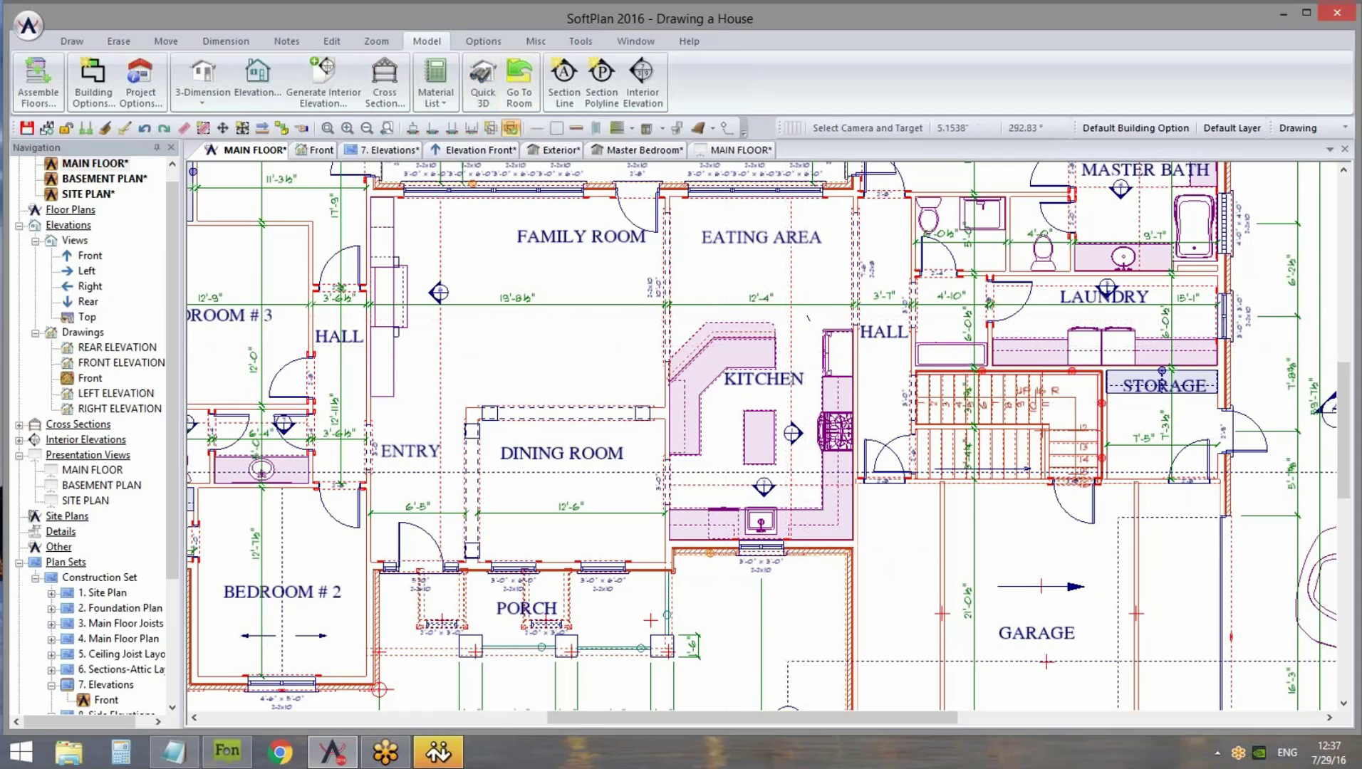
Create a Shaded Quick 3D view from the peninsula across the kitchen island toward the sink, saving changes and proceeding
click(807, 318)
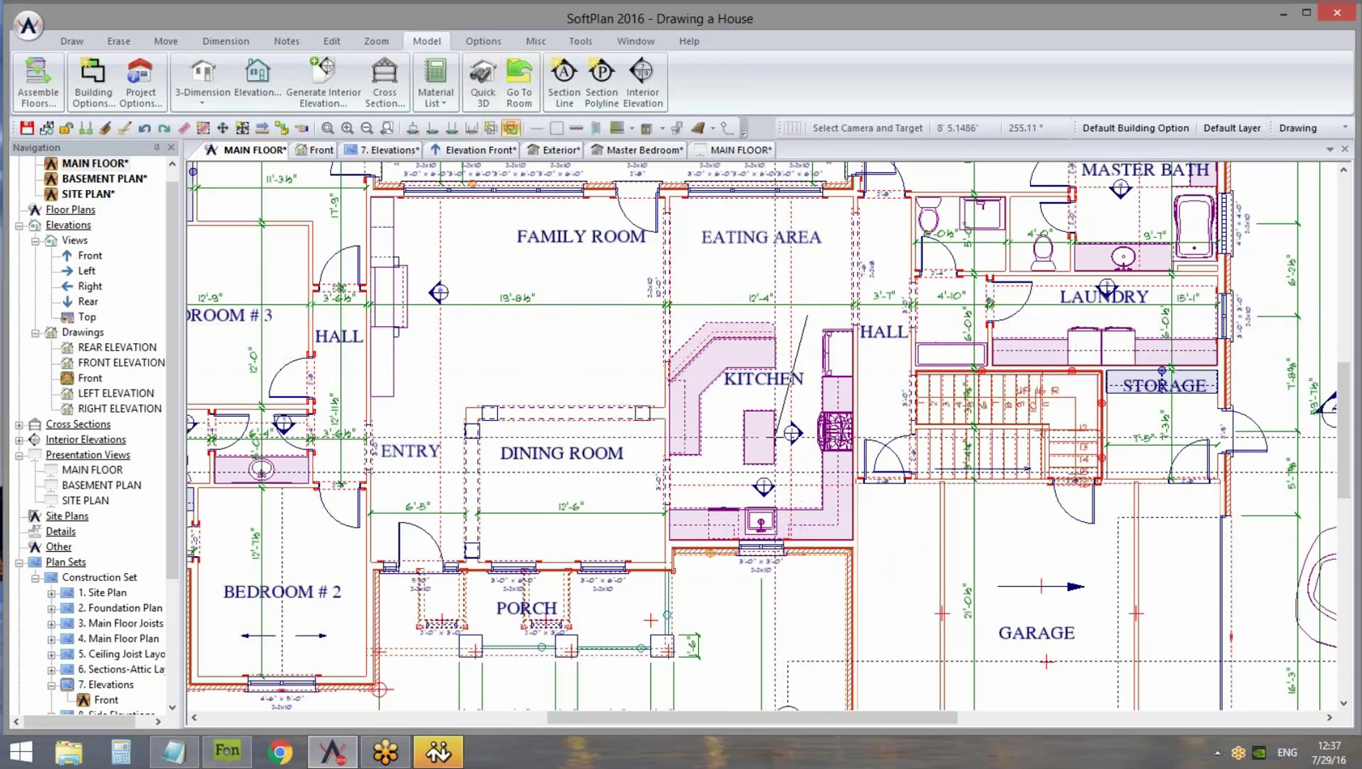
click(774, 441)
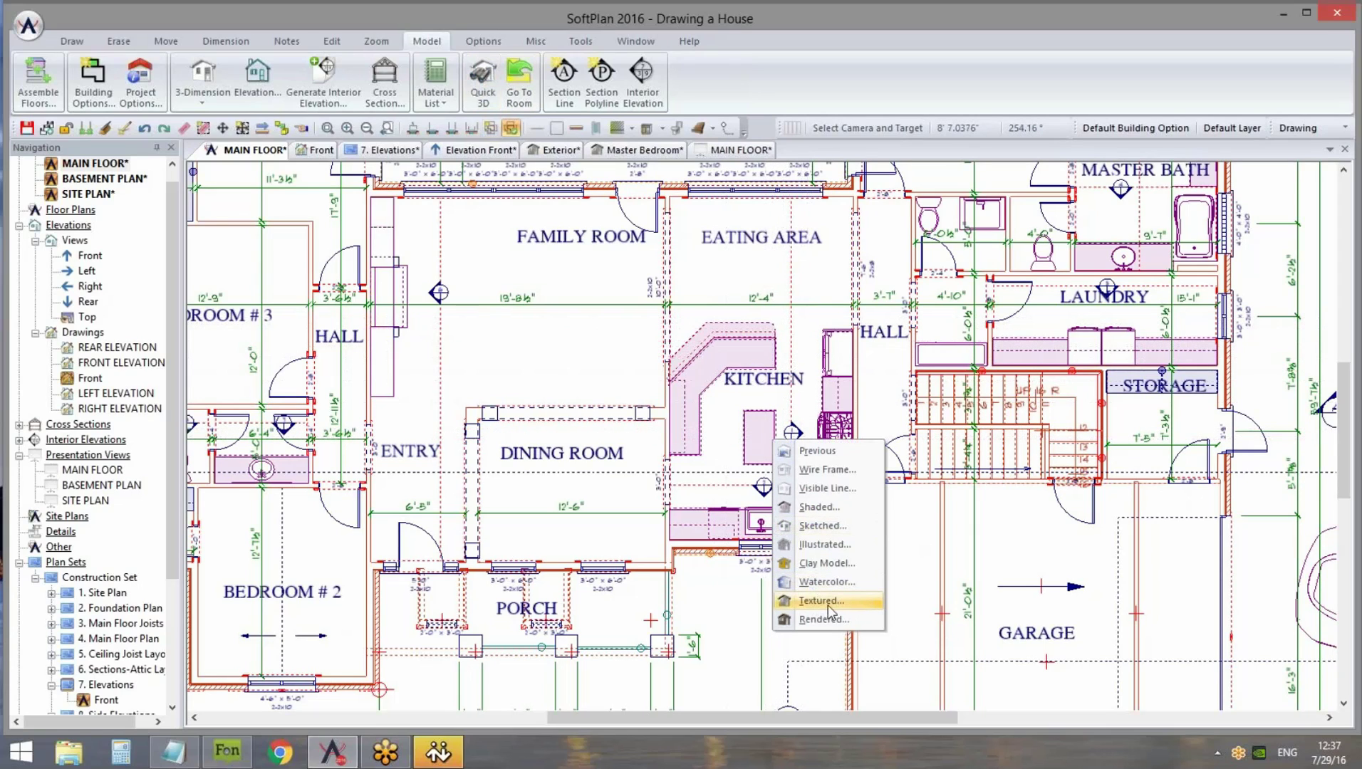
click(820, 508)
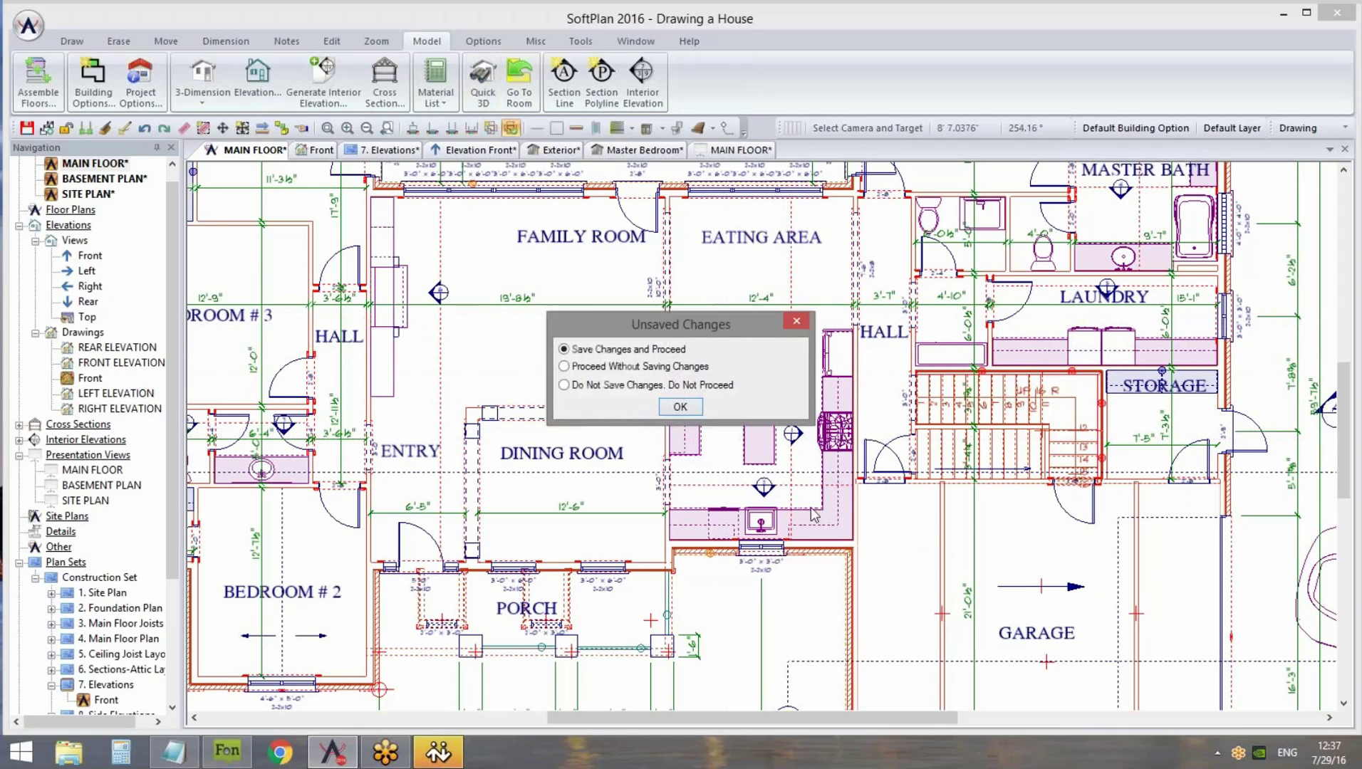
click(680, 408)
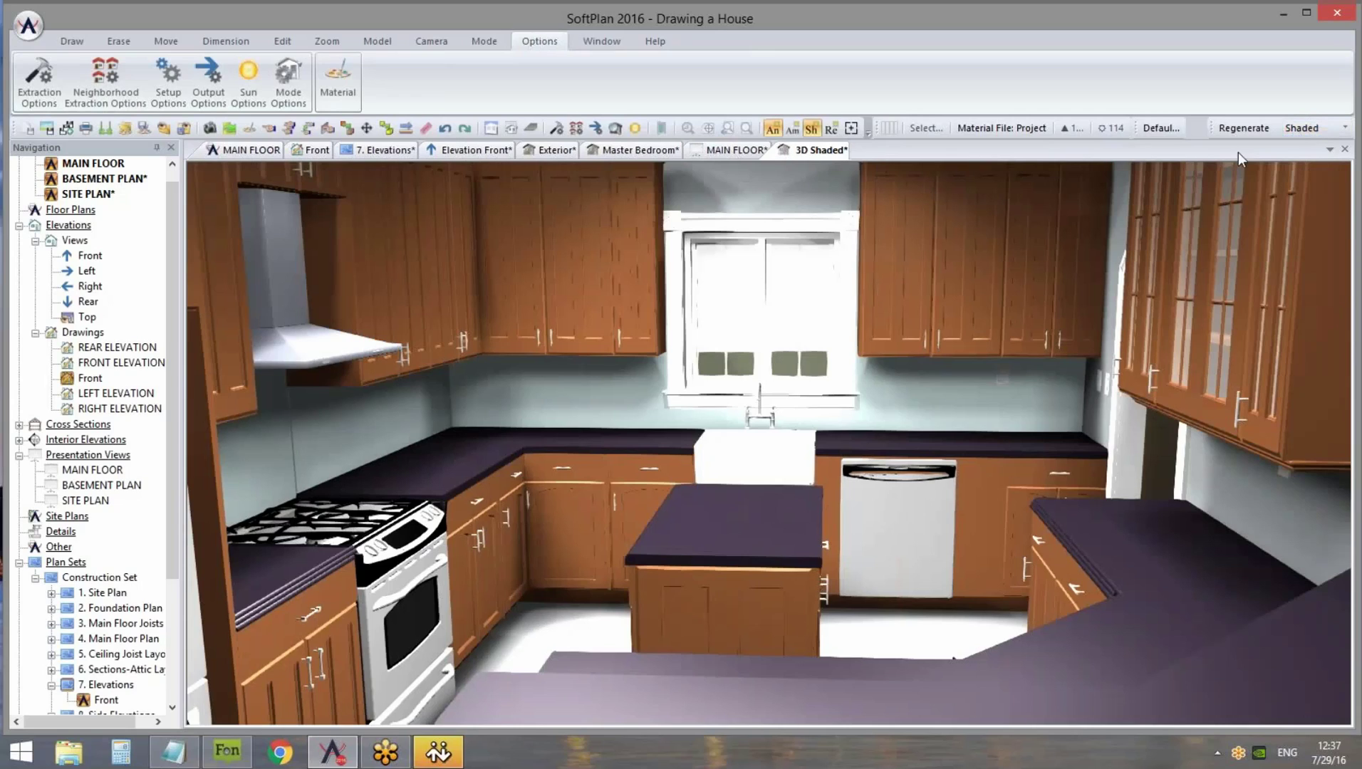
click(1331, 127)
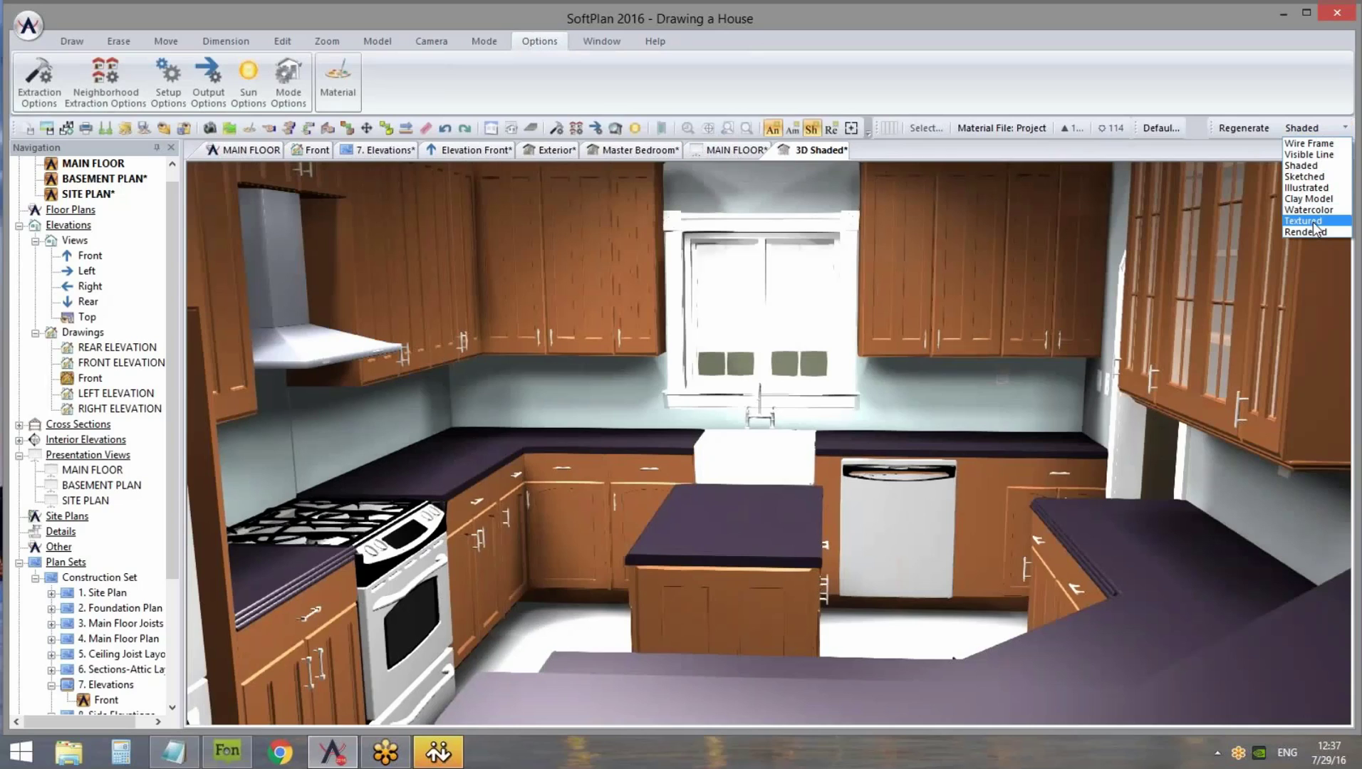
click(1245, 70)
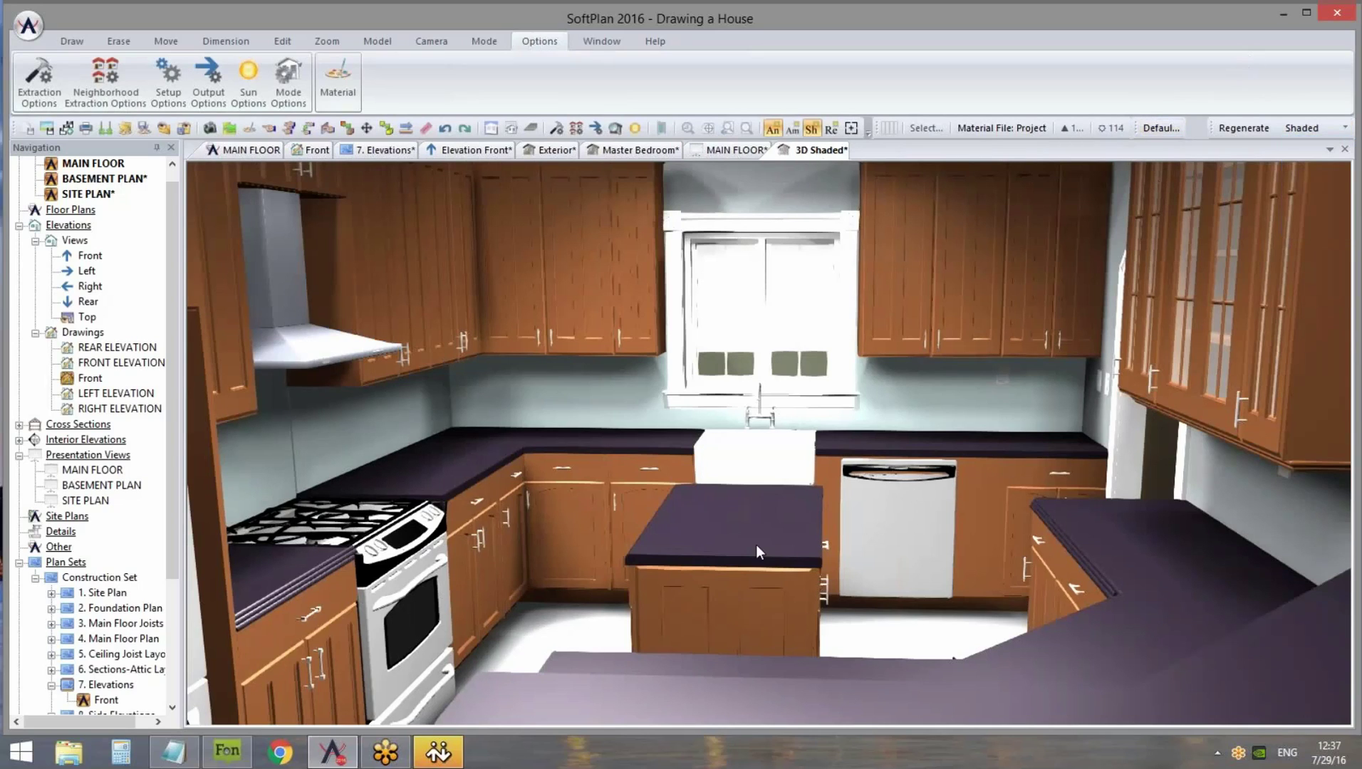
Open the kitchen island cabinet for editing in the 3D view, with both its countertop and door side in sight
drag(731, 591, 785, 577)
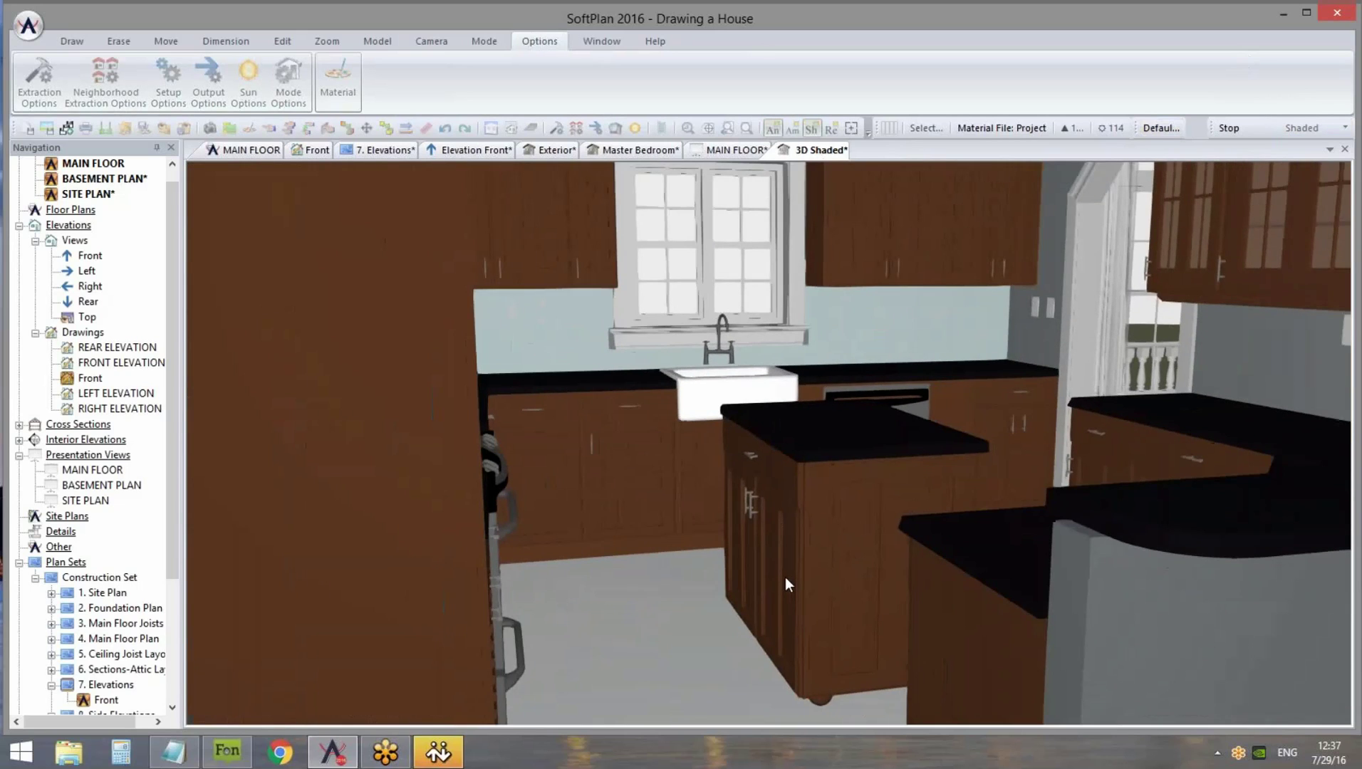
scroll(785, 577, up, 2)
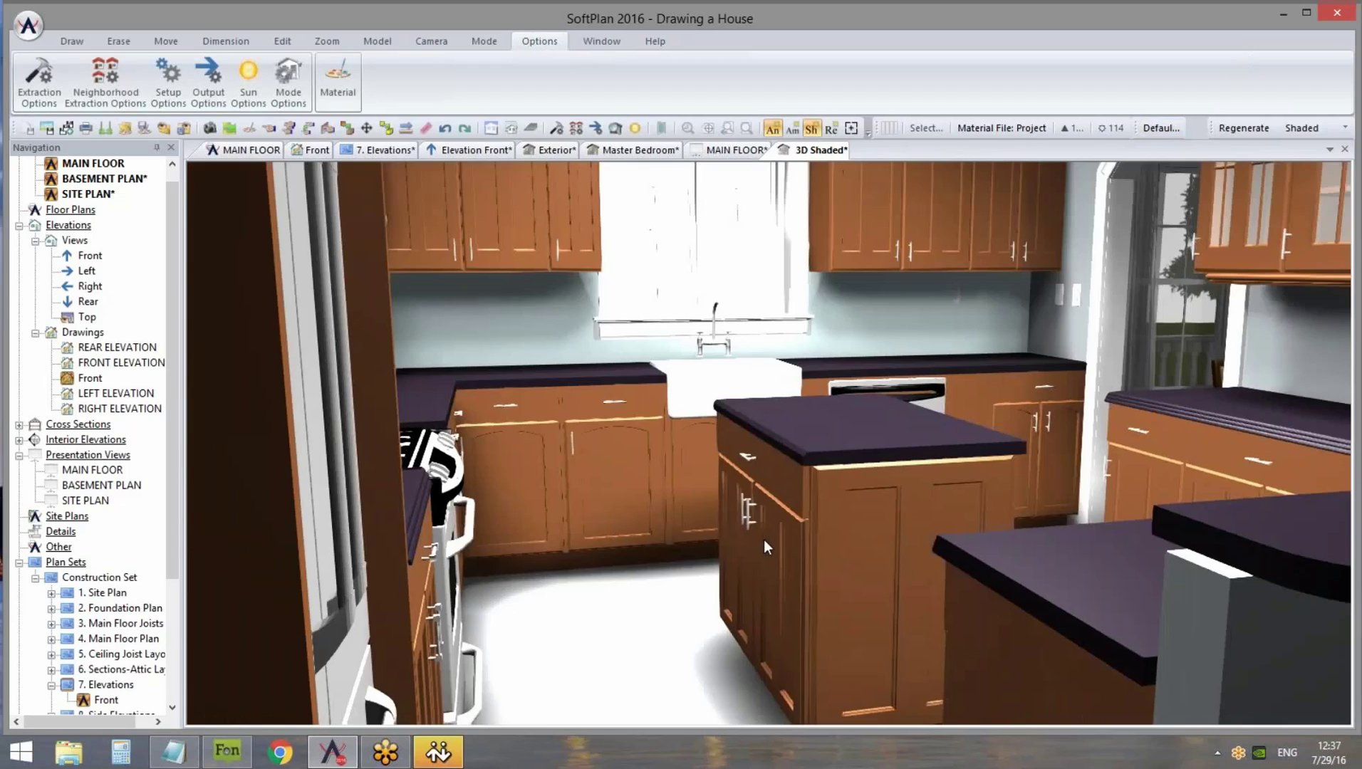
right_click(772, 492)
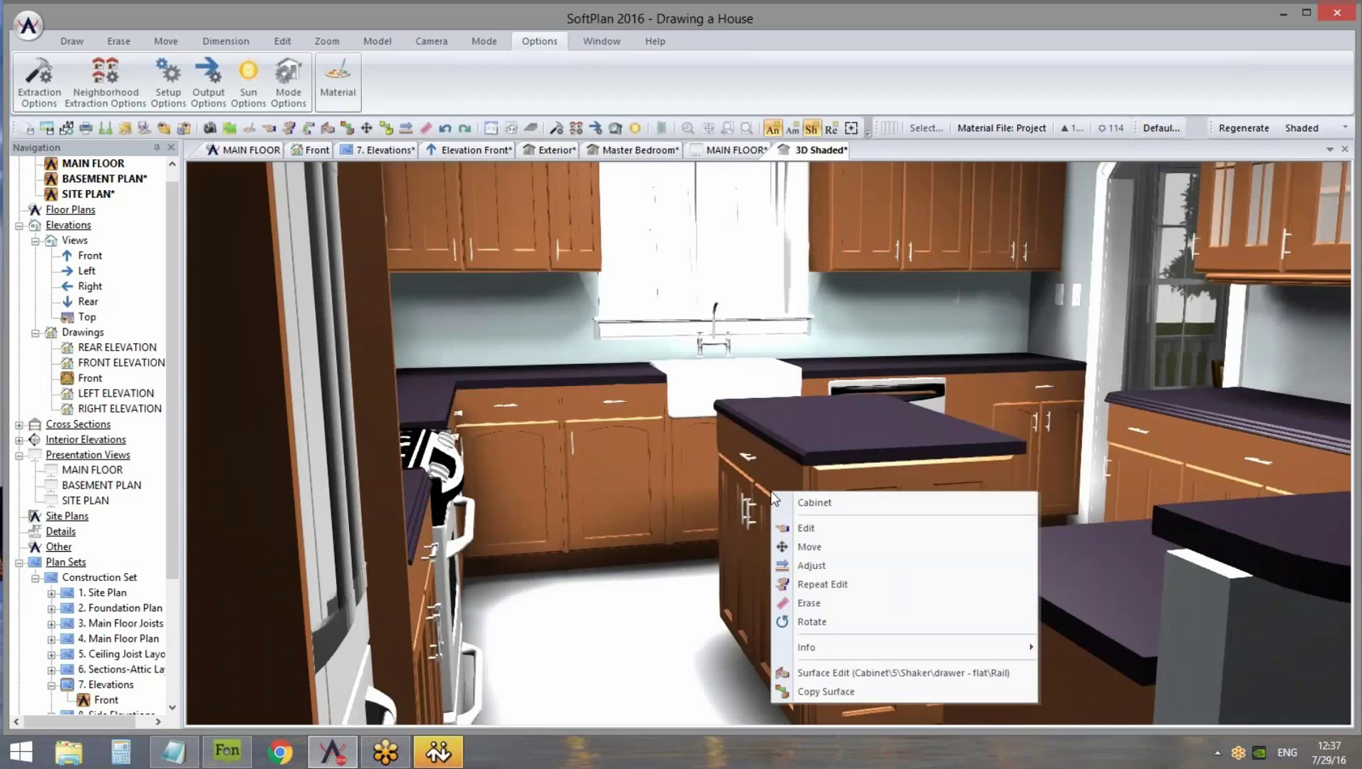
click(807, 528)
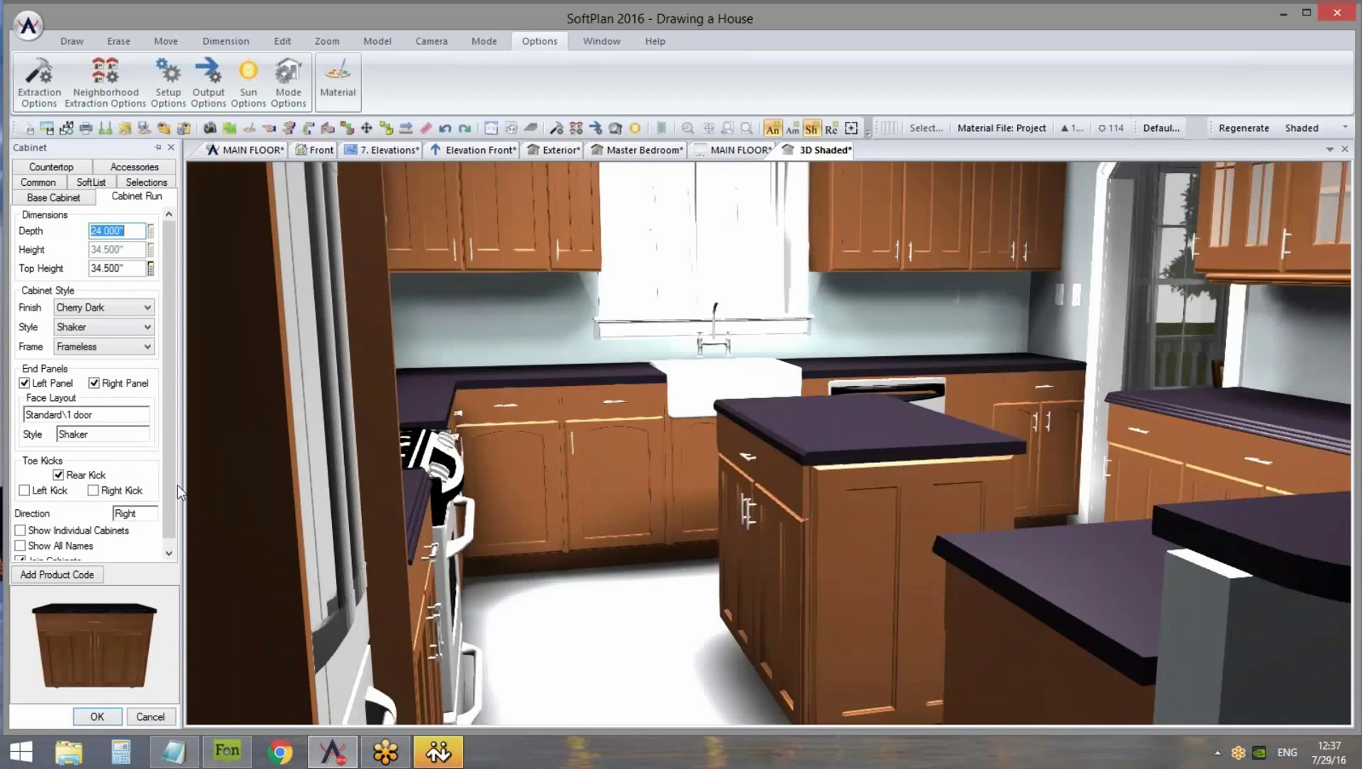
drag(170, 486, 171, 500)
middle_drag(972, 508, 842, 529)
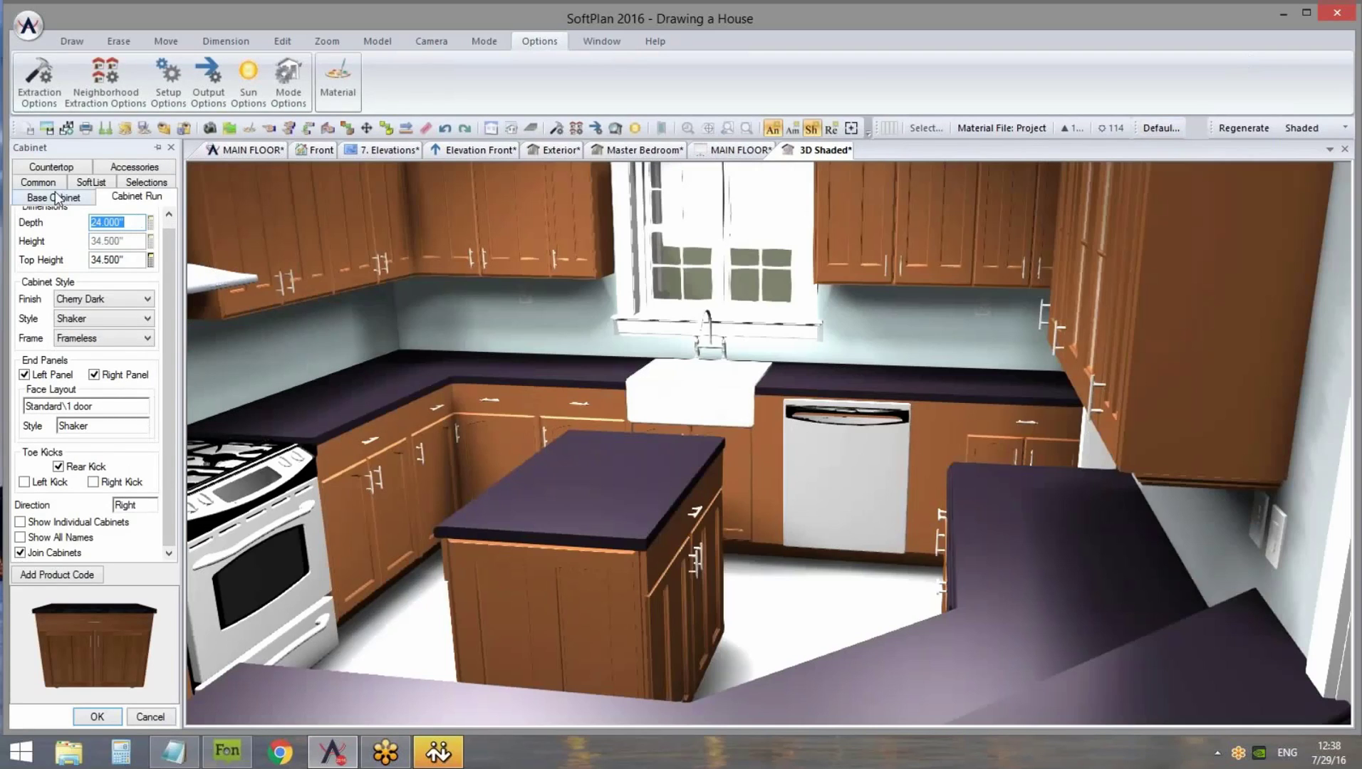
Turn off the Peninsula option in the island's base cabinet settings and turn it back on
click(57, 200)
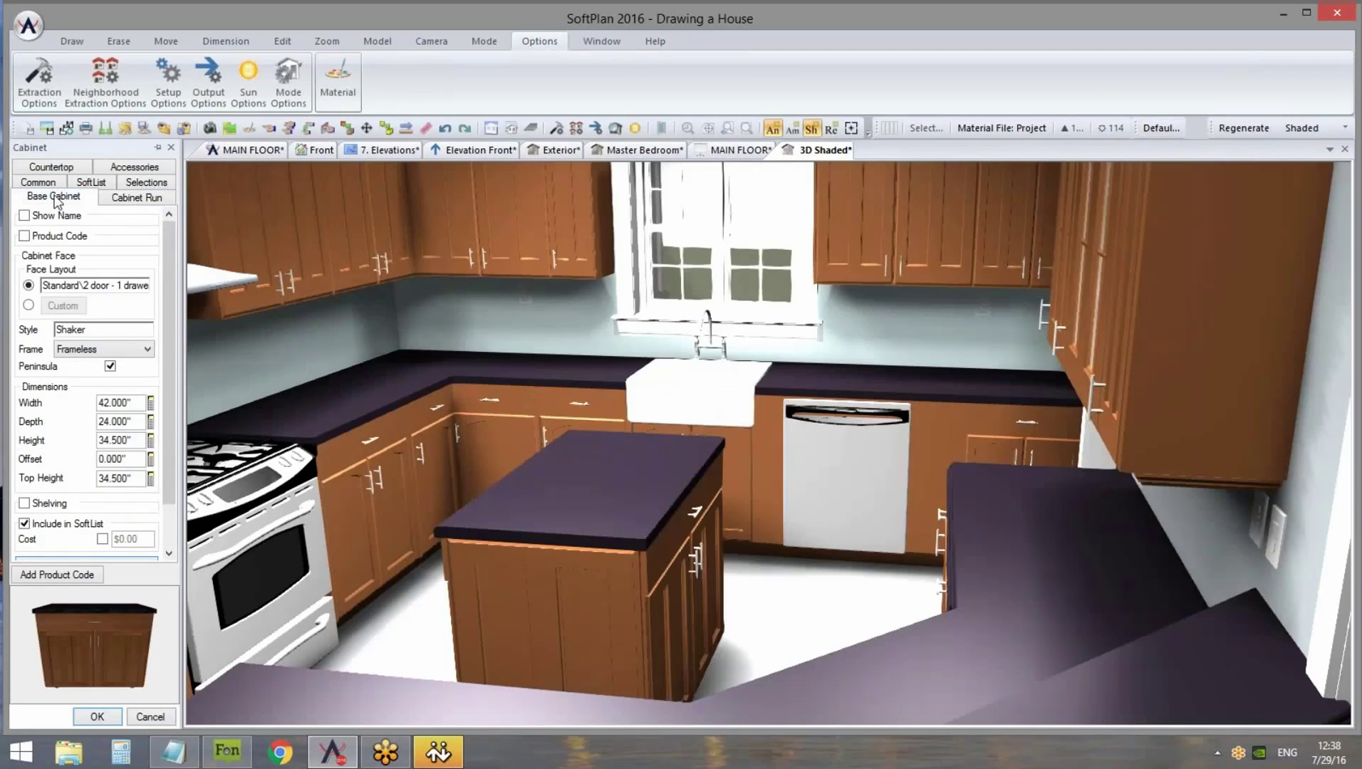
click(109, 367)
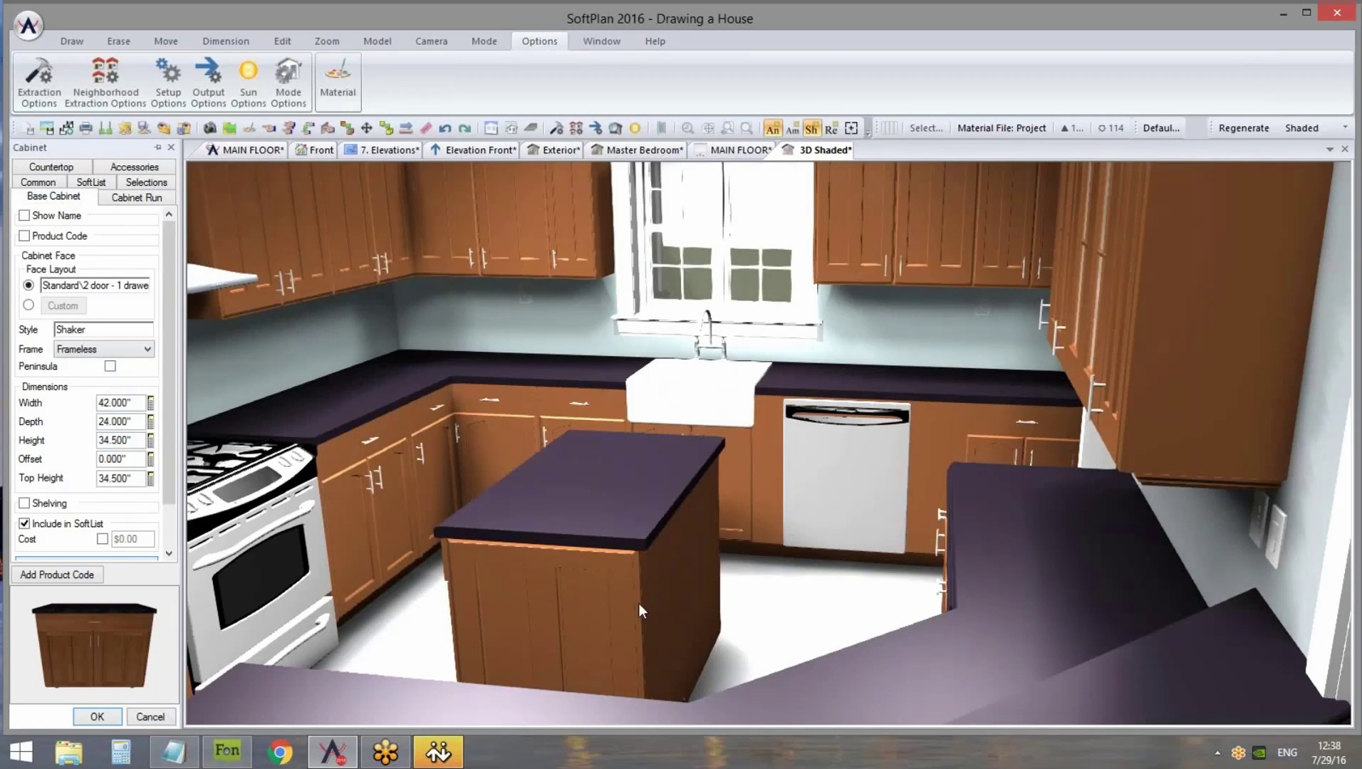
click(110, 366)
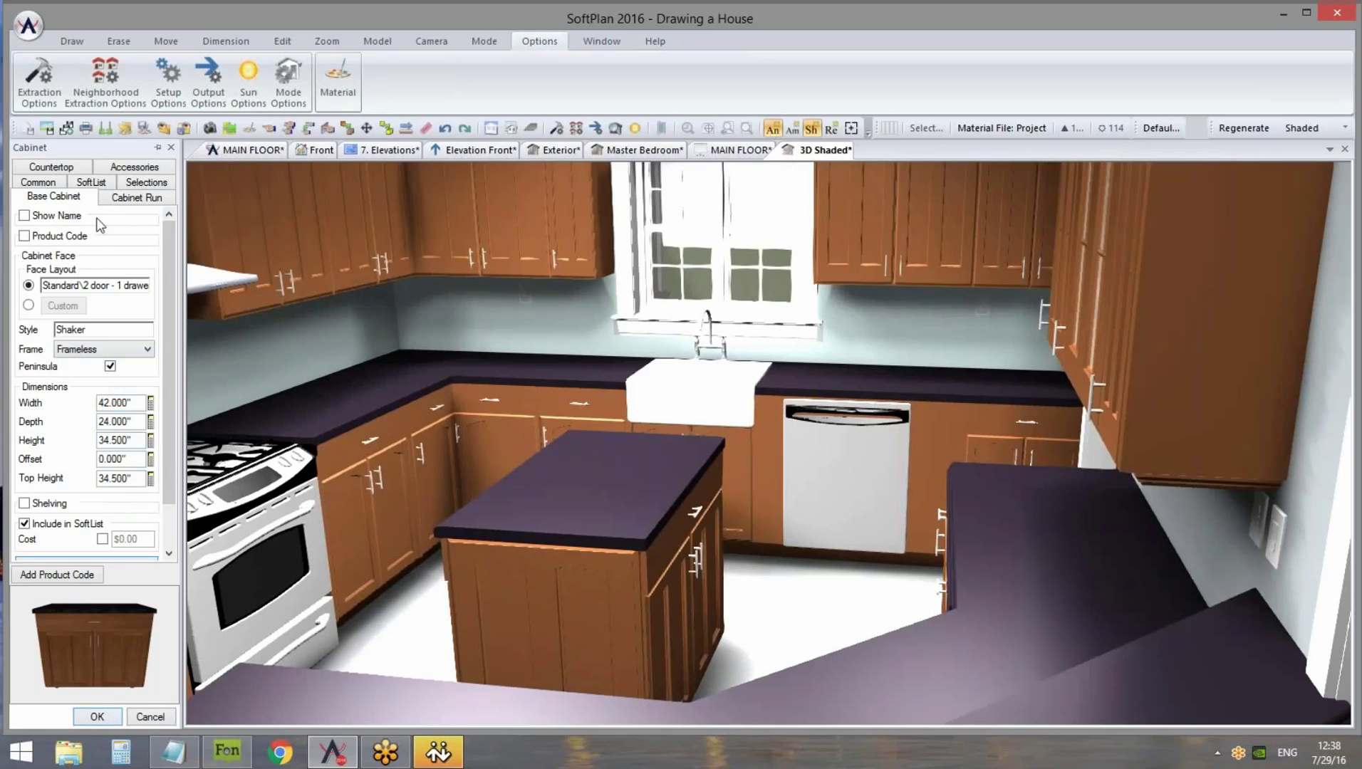
Change the island cabinet's handle symbol to pull arch.dwg from the Cabinet Hardware library and apply the edit
click(139, 170)
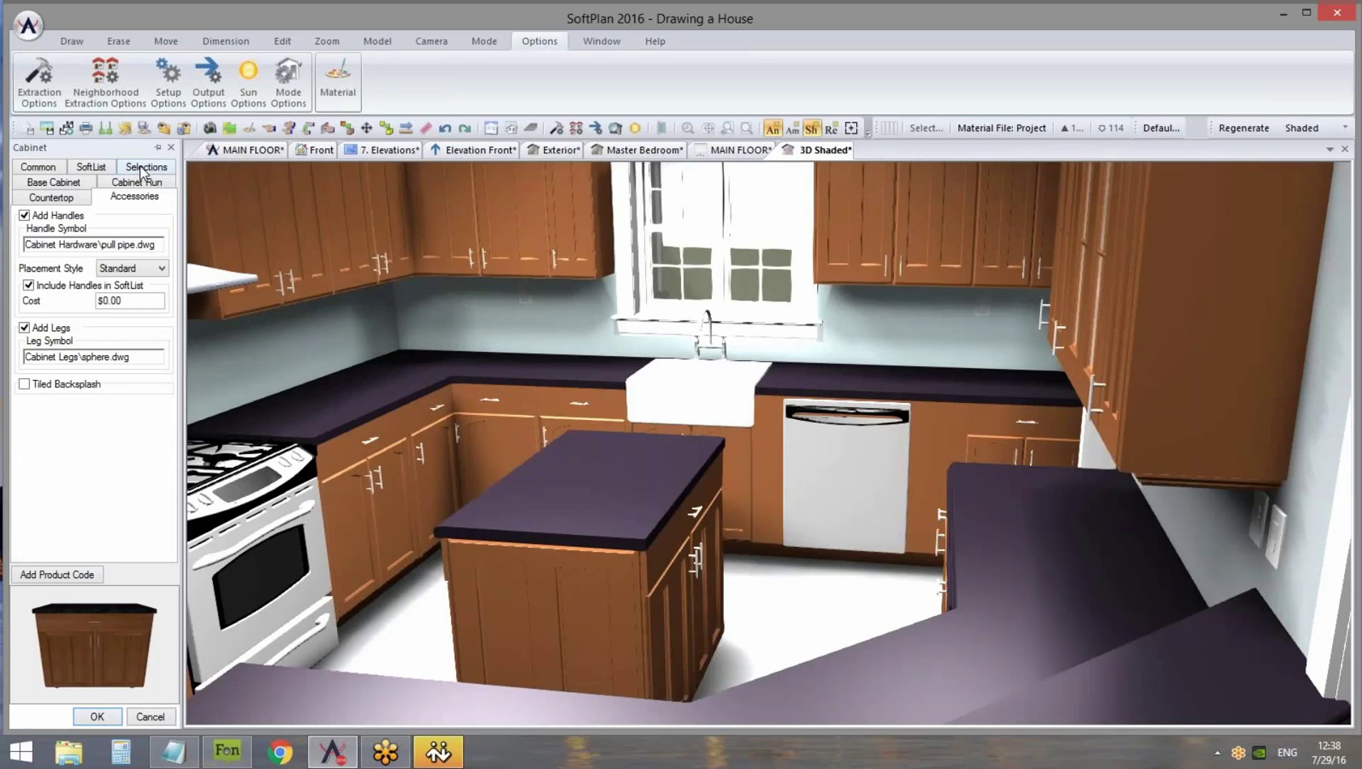
double_click(134, 245)
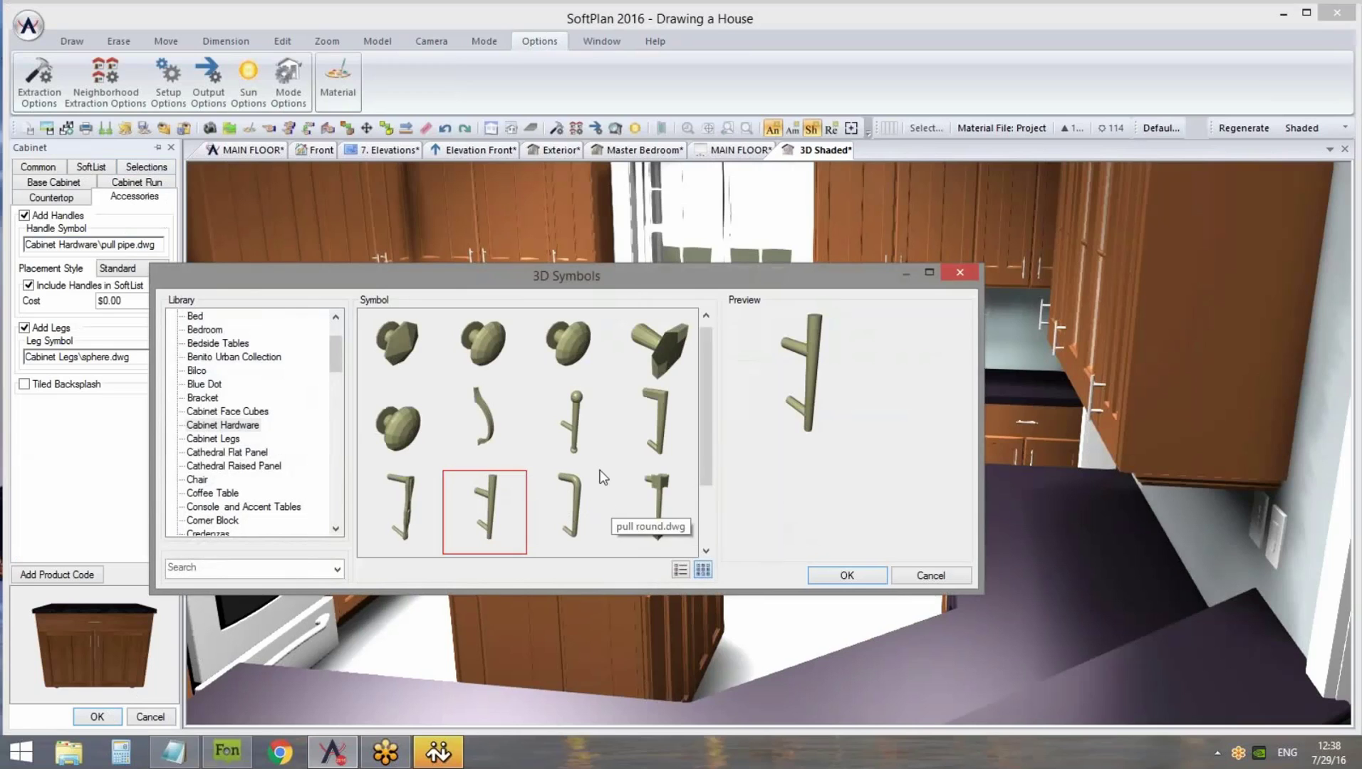
click(491, 422)
click(842, 576)
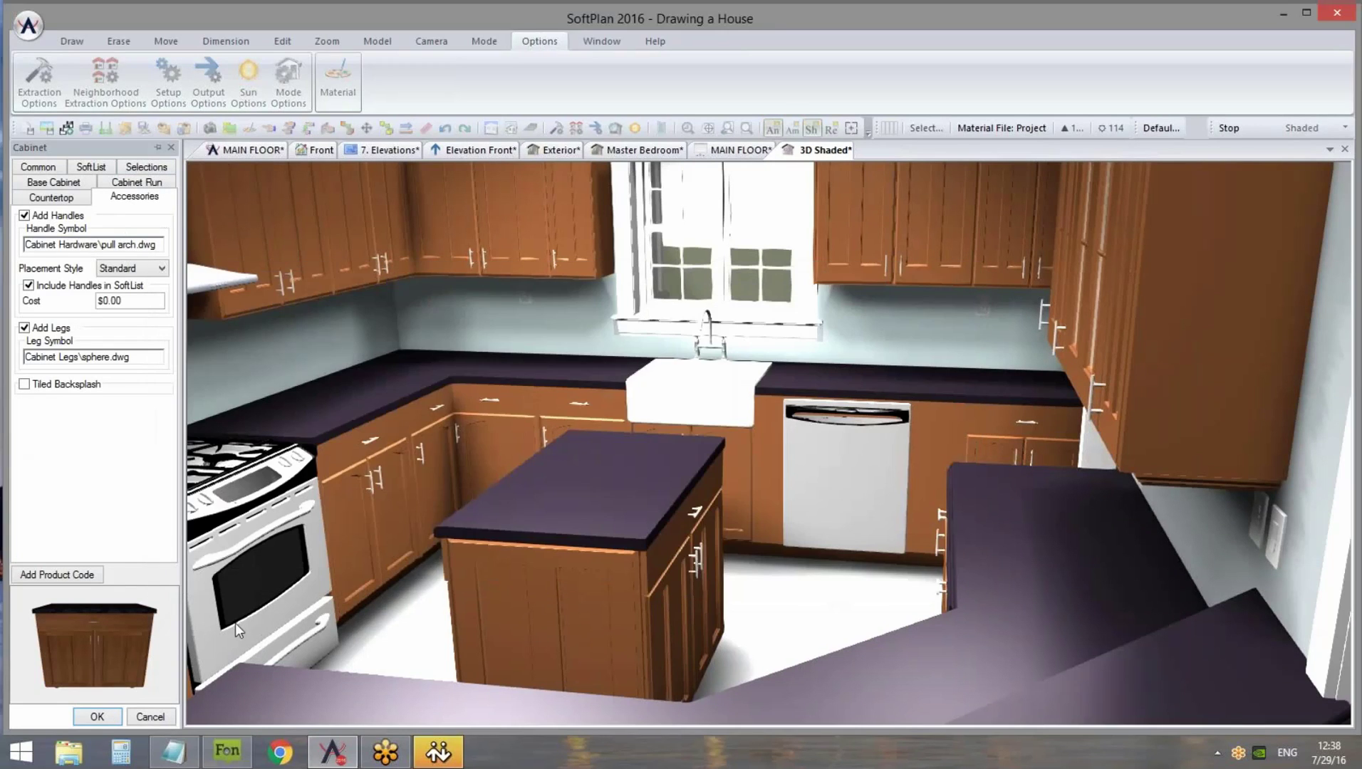
click(100, 716)
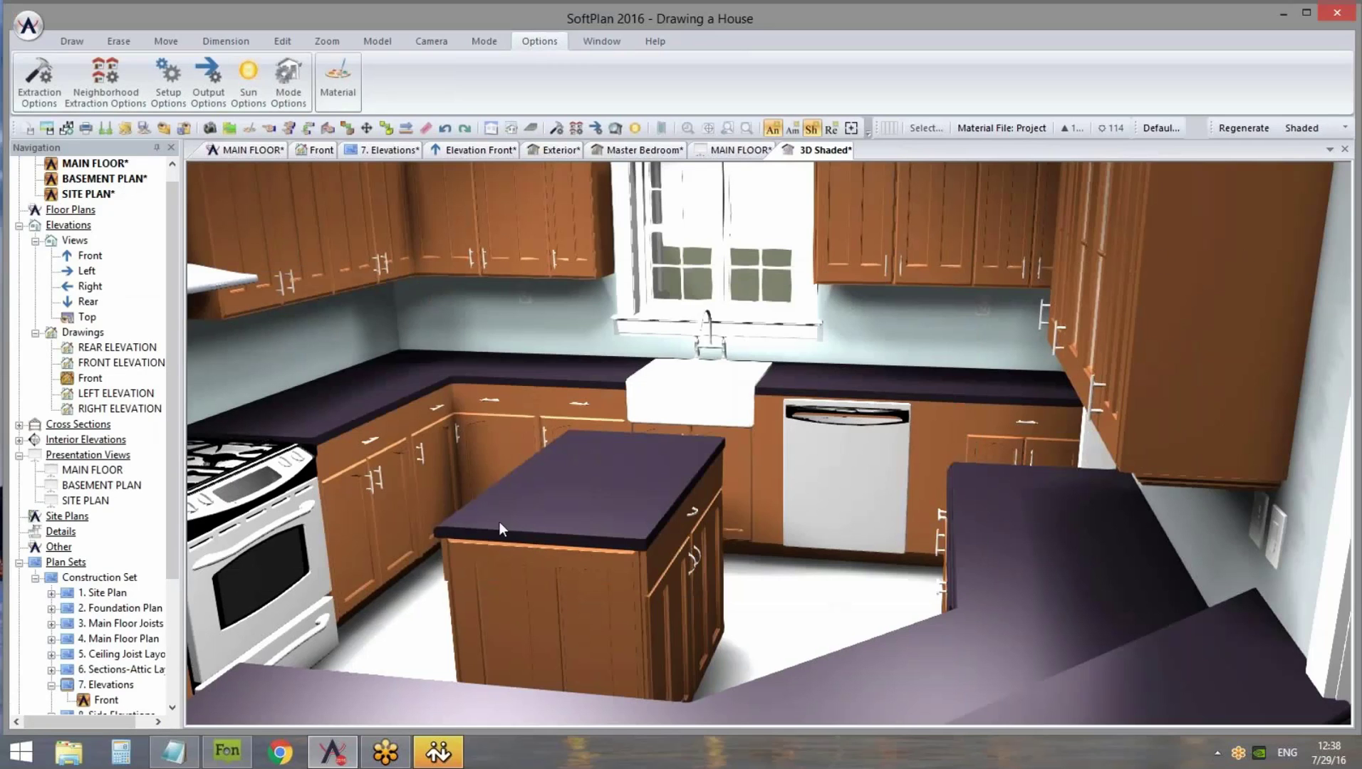
Use Repeat Edit to apply the island's handle change to the base cabinets along the sink wall and the peninsula
middle_drag(561, 550, 799, 539)
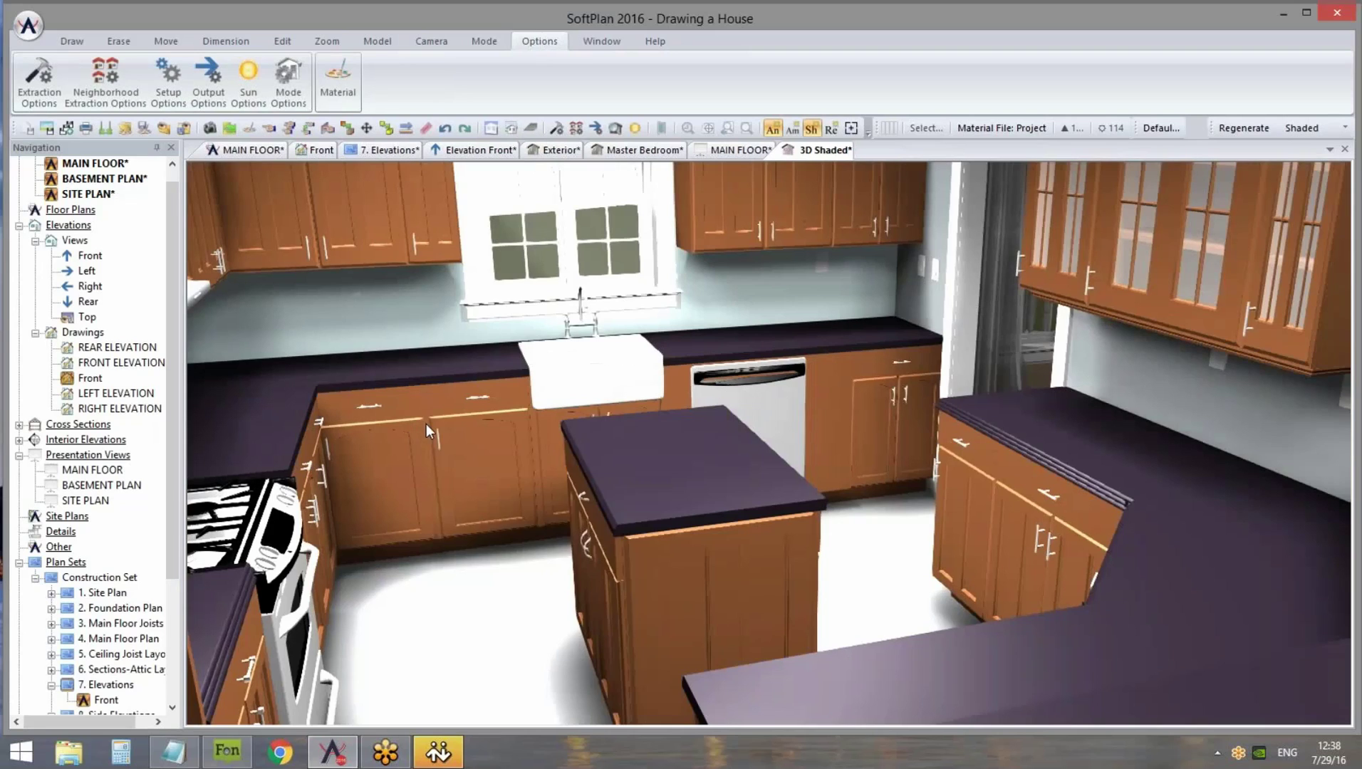
right_click(427, 424)
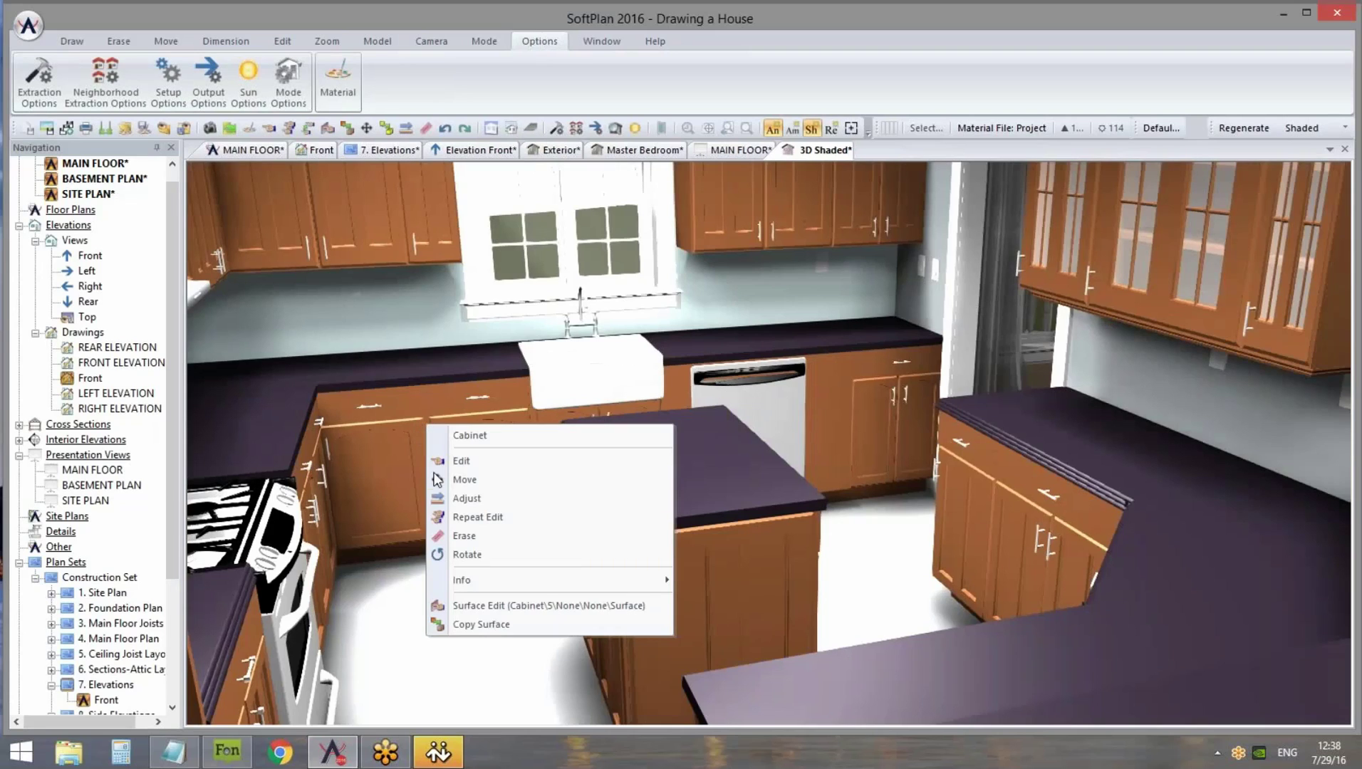
click(481, 517)
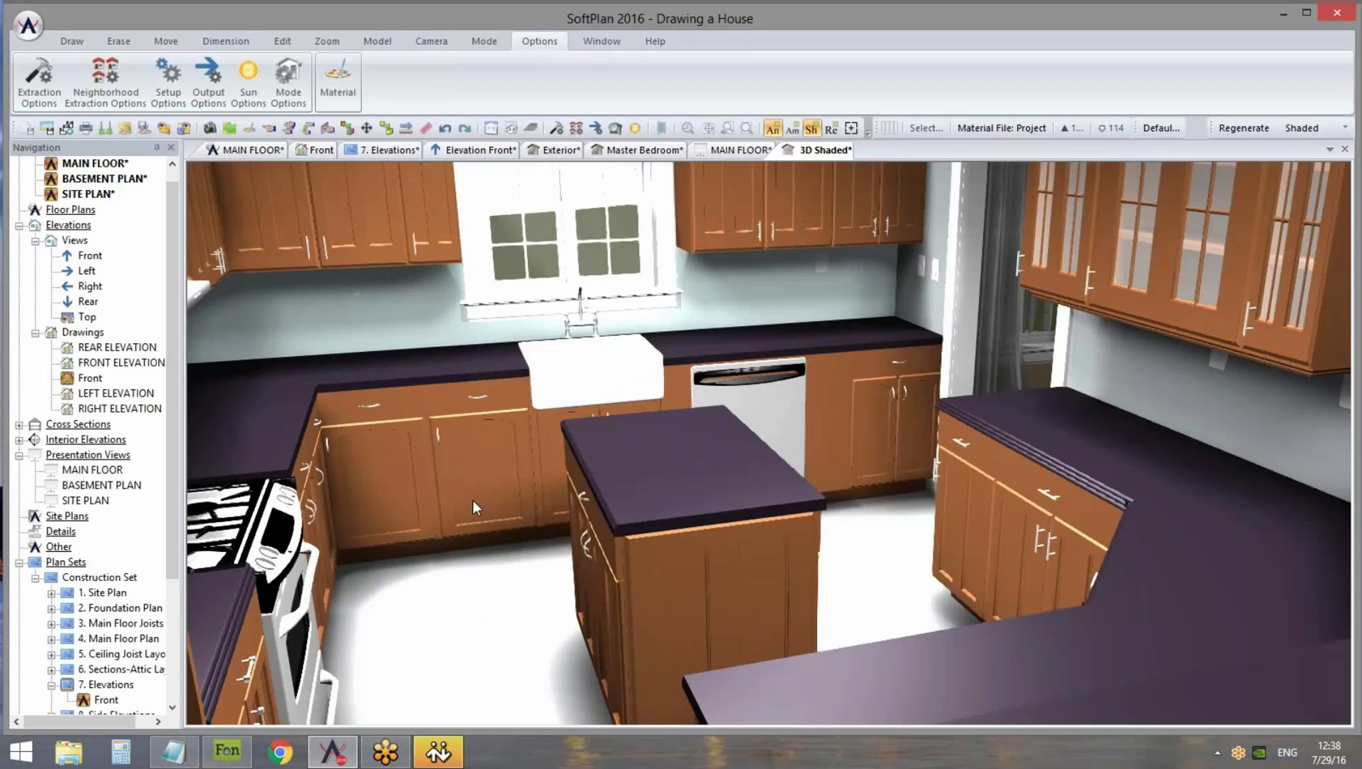
right_click(1021, 504)
click(1065, 596)
right_click(401, 427)
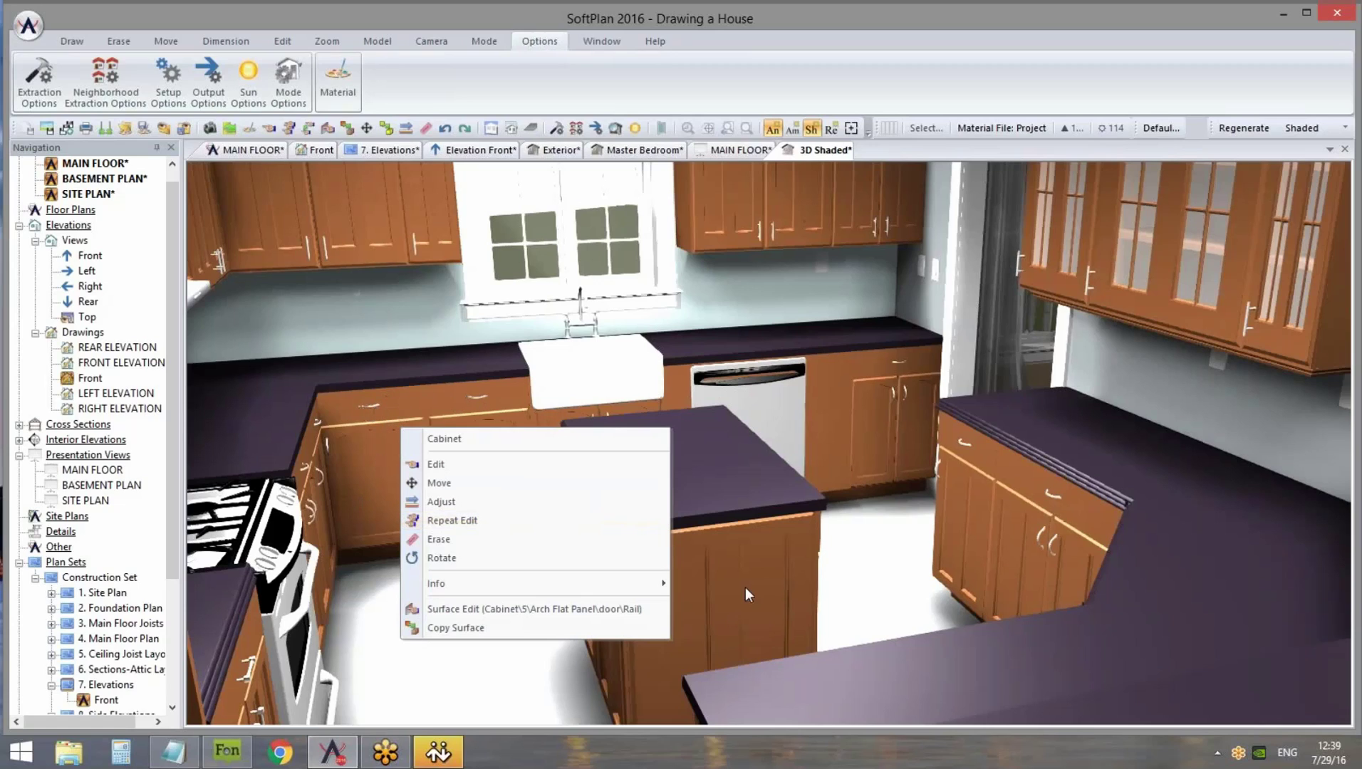
click(789, 10)
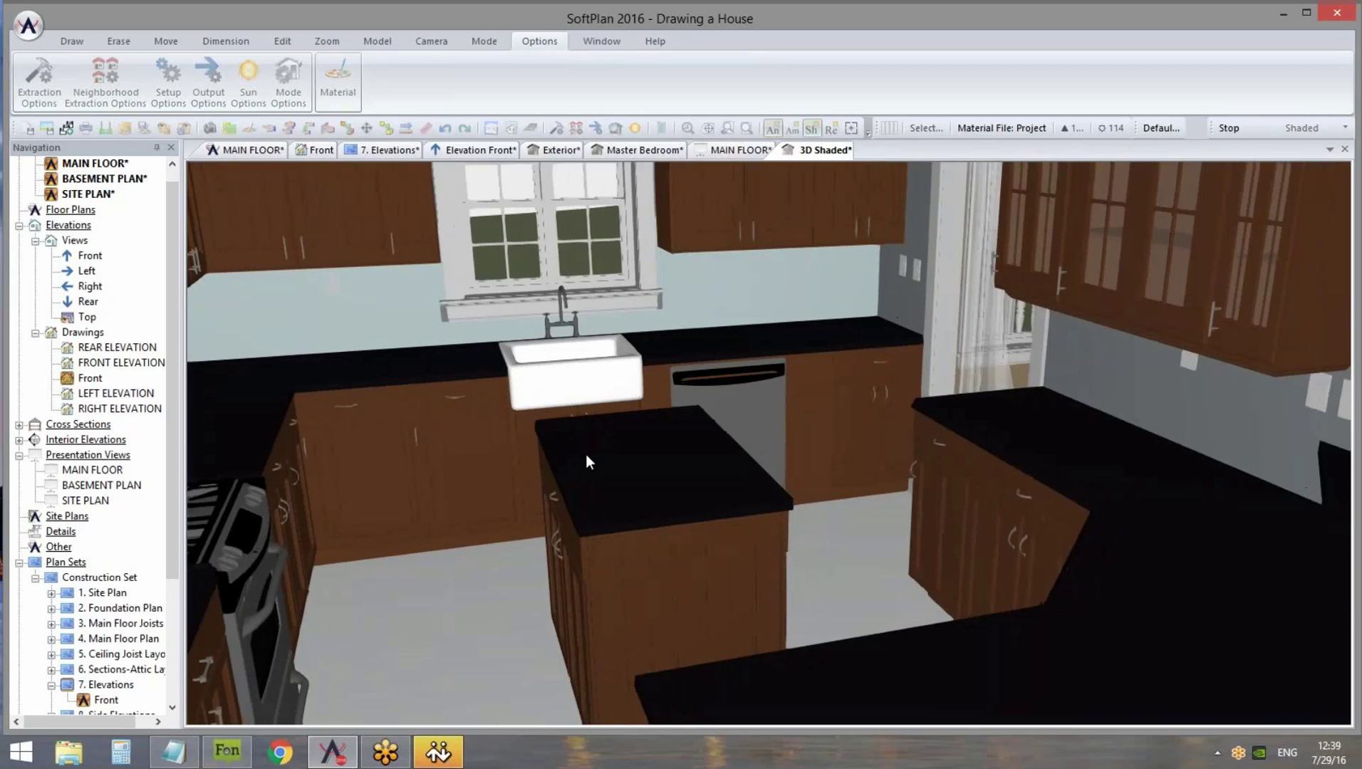
Edit the kitchen island cabinet and set its countertop's right overhang to 4 inches
right_click(585, 454)
click(668, 498)
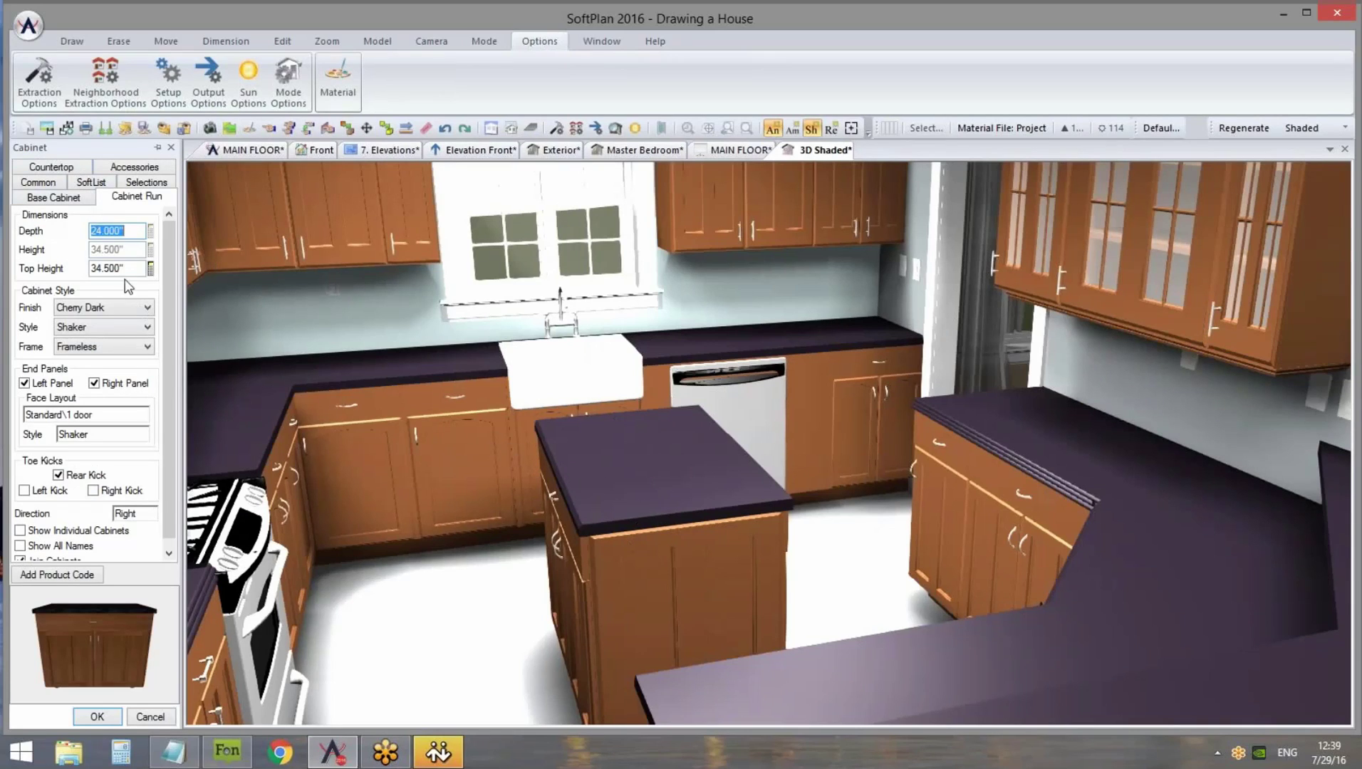
click(53, 168)
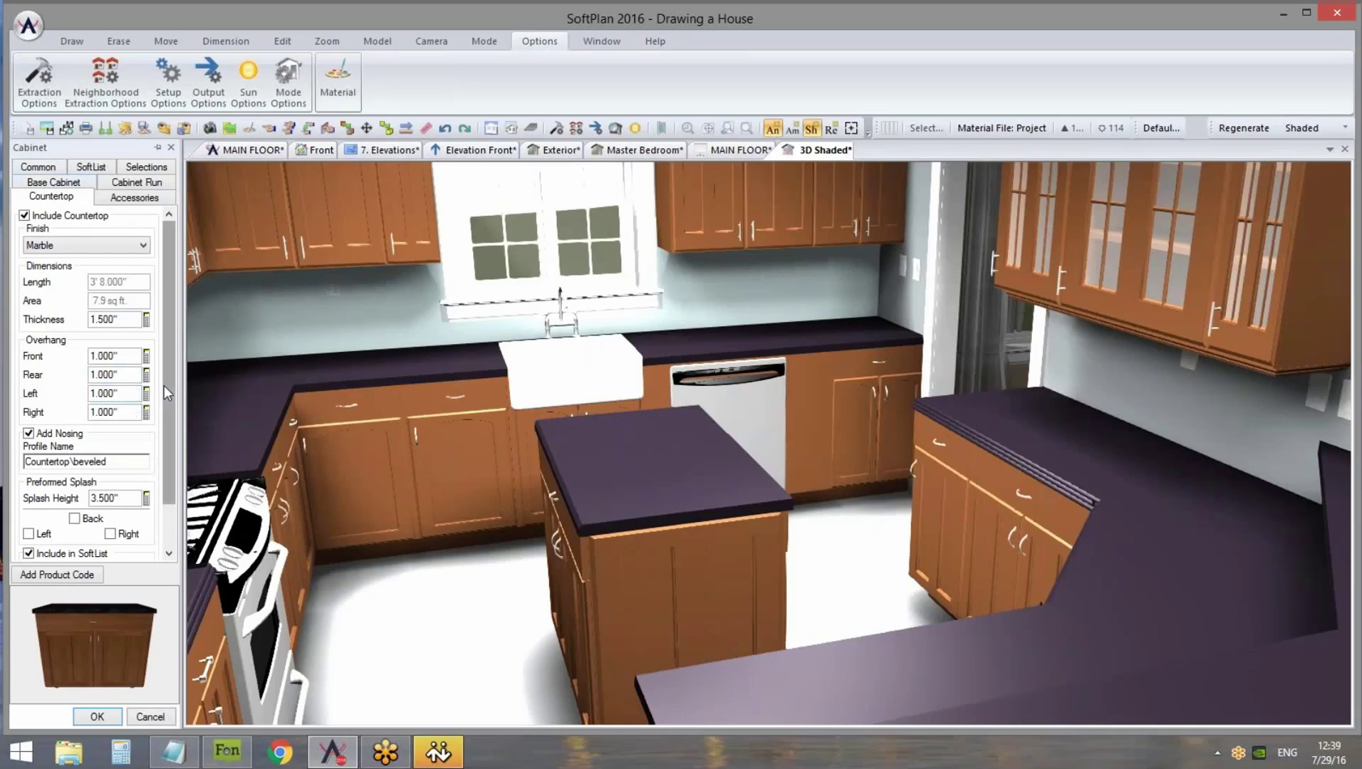
scroll(174, 377, down, 1)
scroll(173, 390, up, 1)
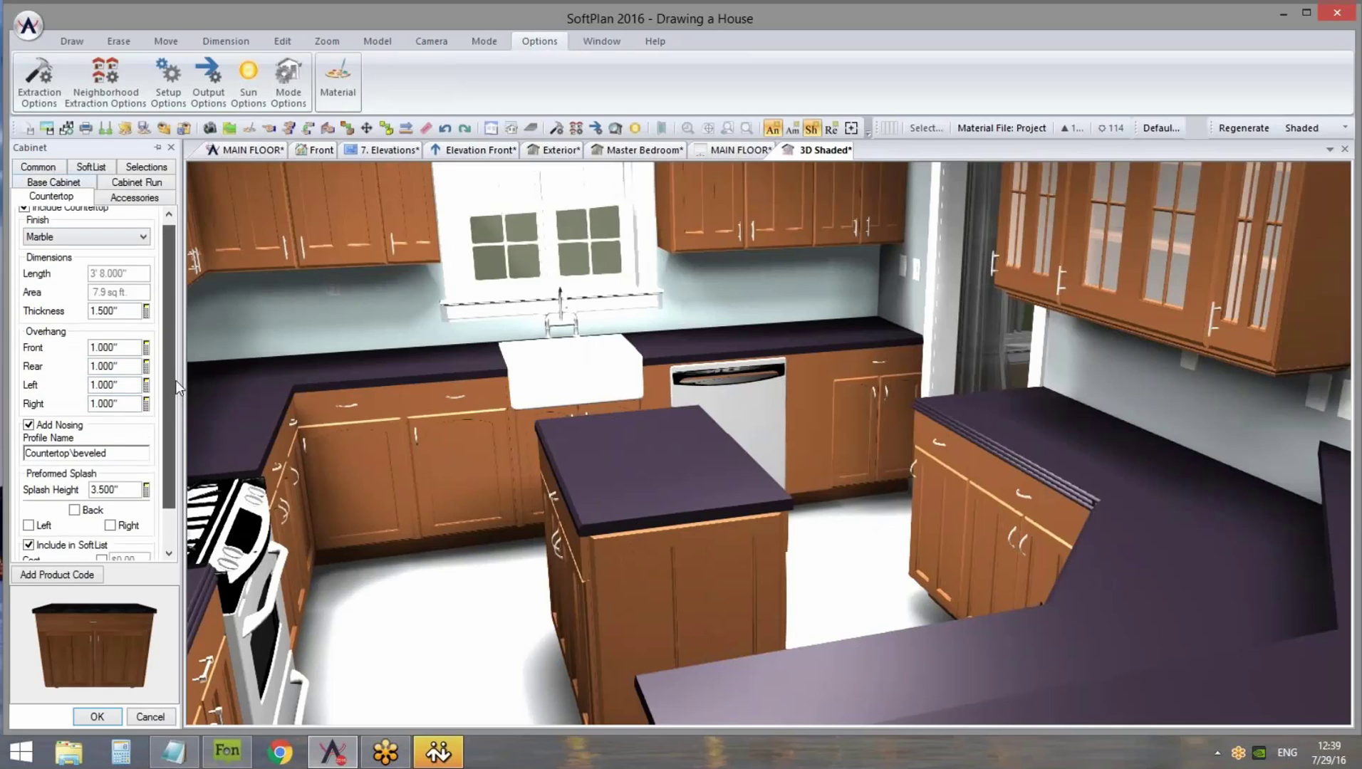
double_click(124, 356)
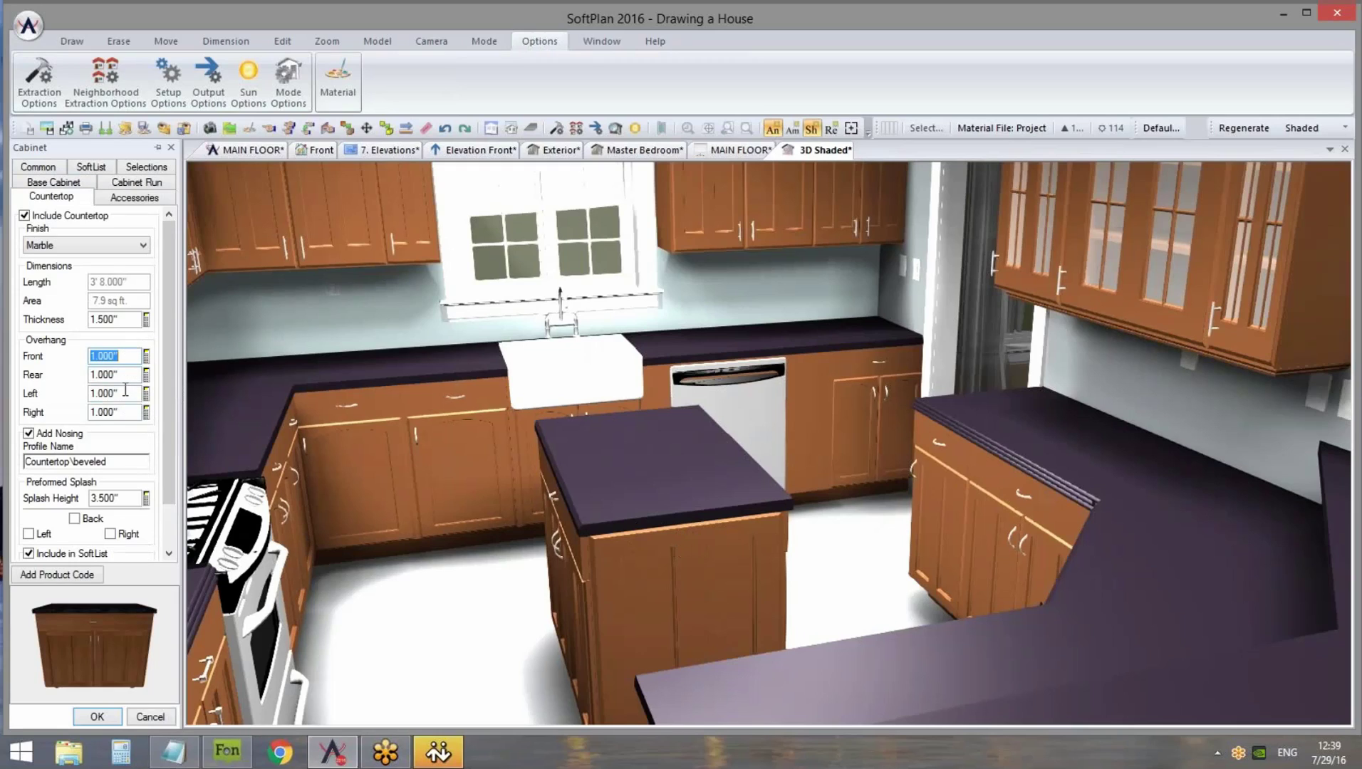
click(132, 414)
text(4)
key(Tab)
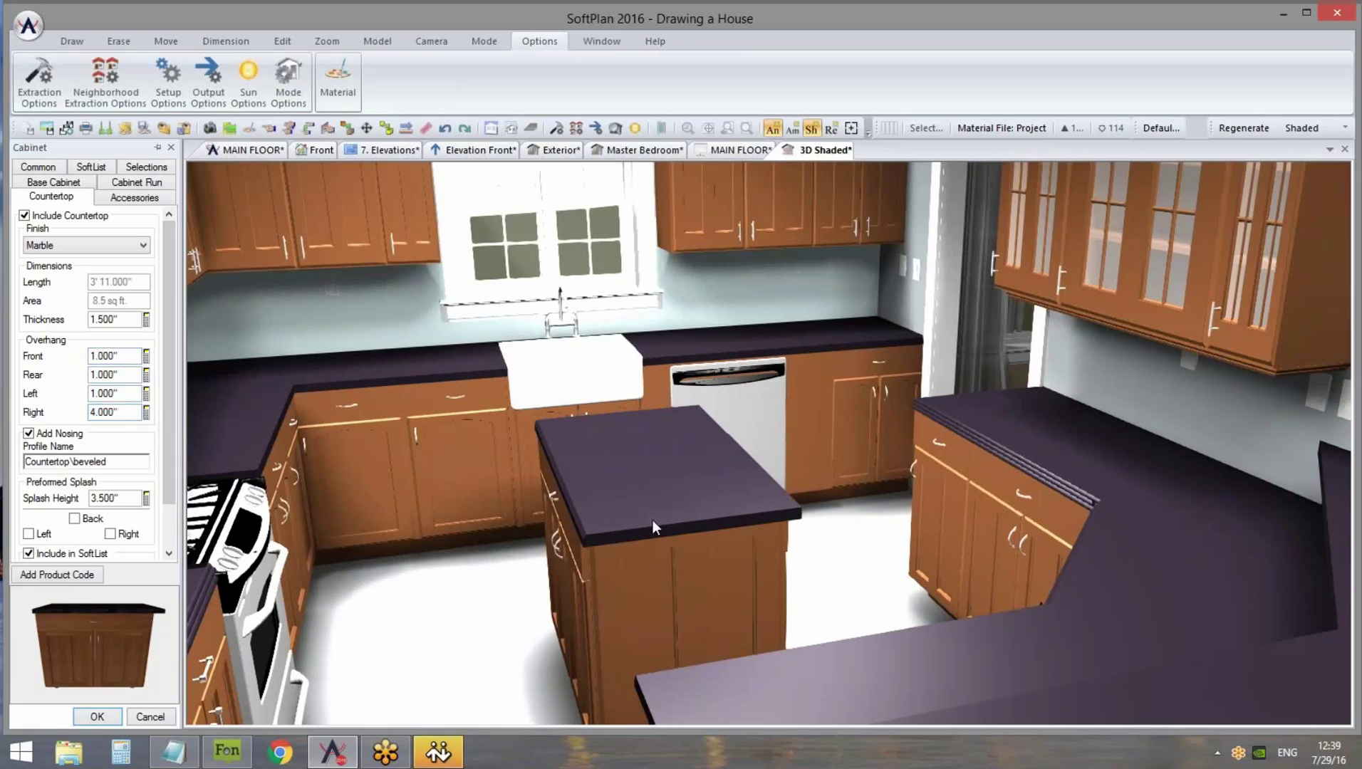
drag(162, 628, 106, 624)
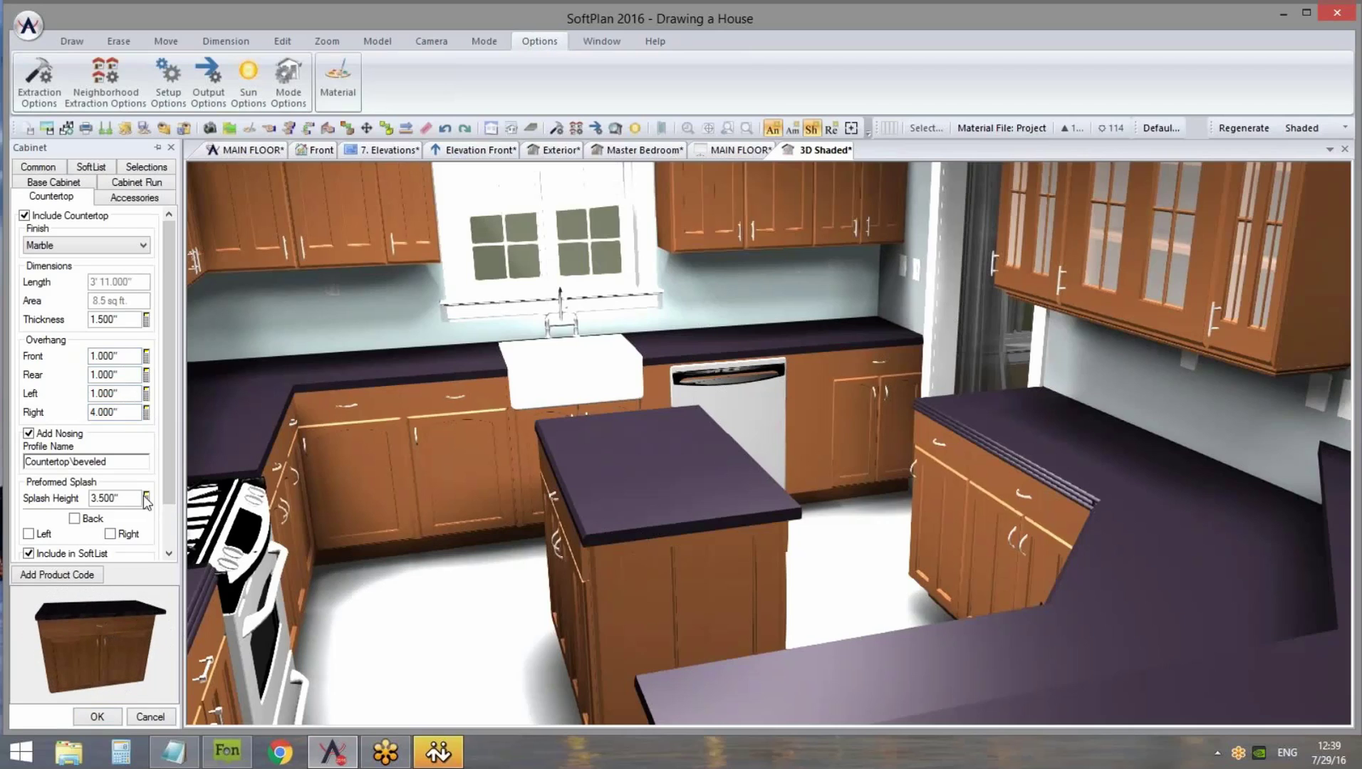
drag(163, 427, 166, 476)
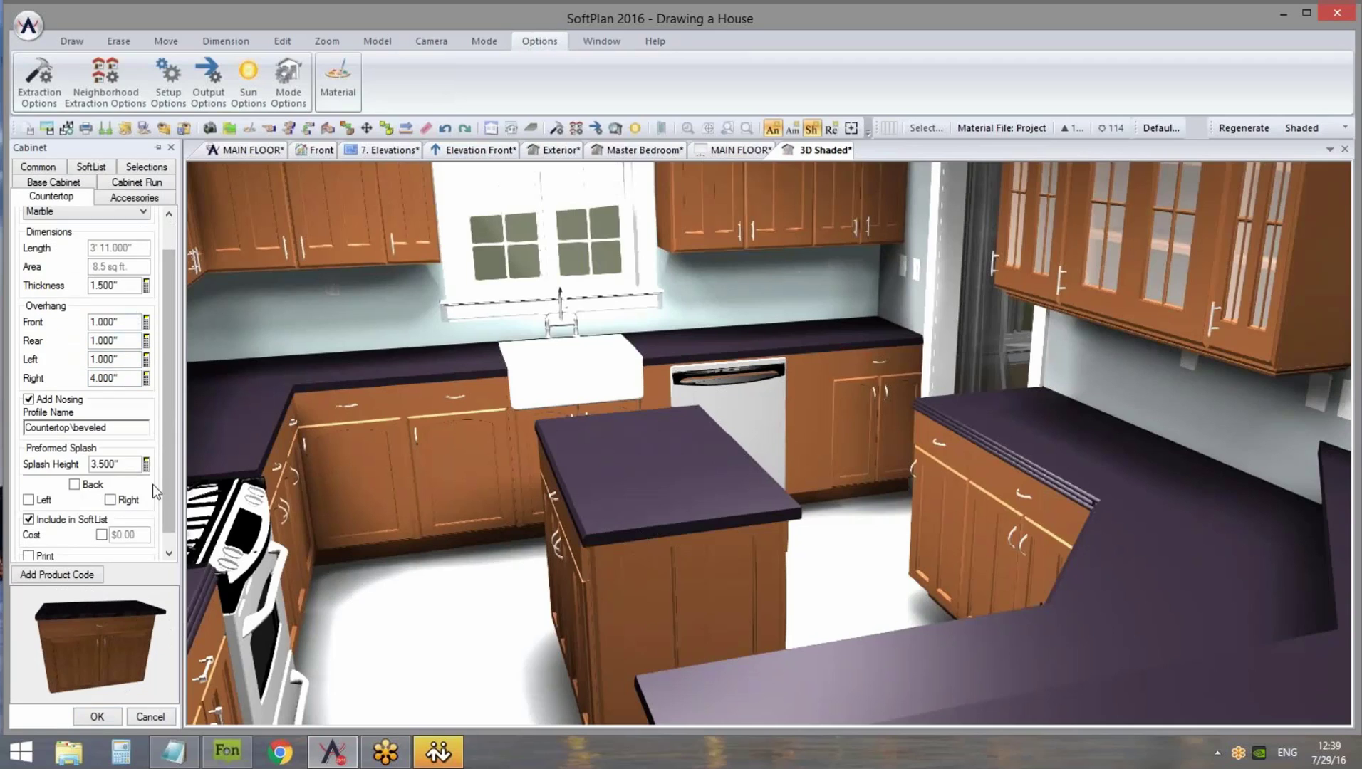
Change the island cabinet's leg symbol to double block.dwg from the Cabinet Legs library and inspect the cabinet preview
click(139, 199)
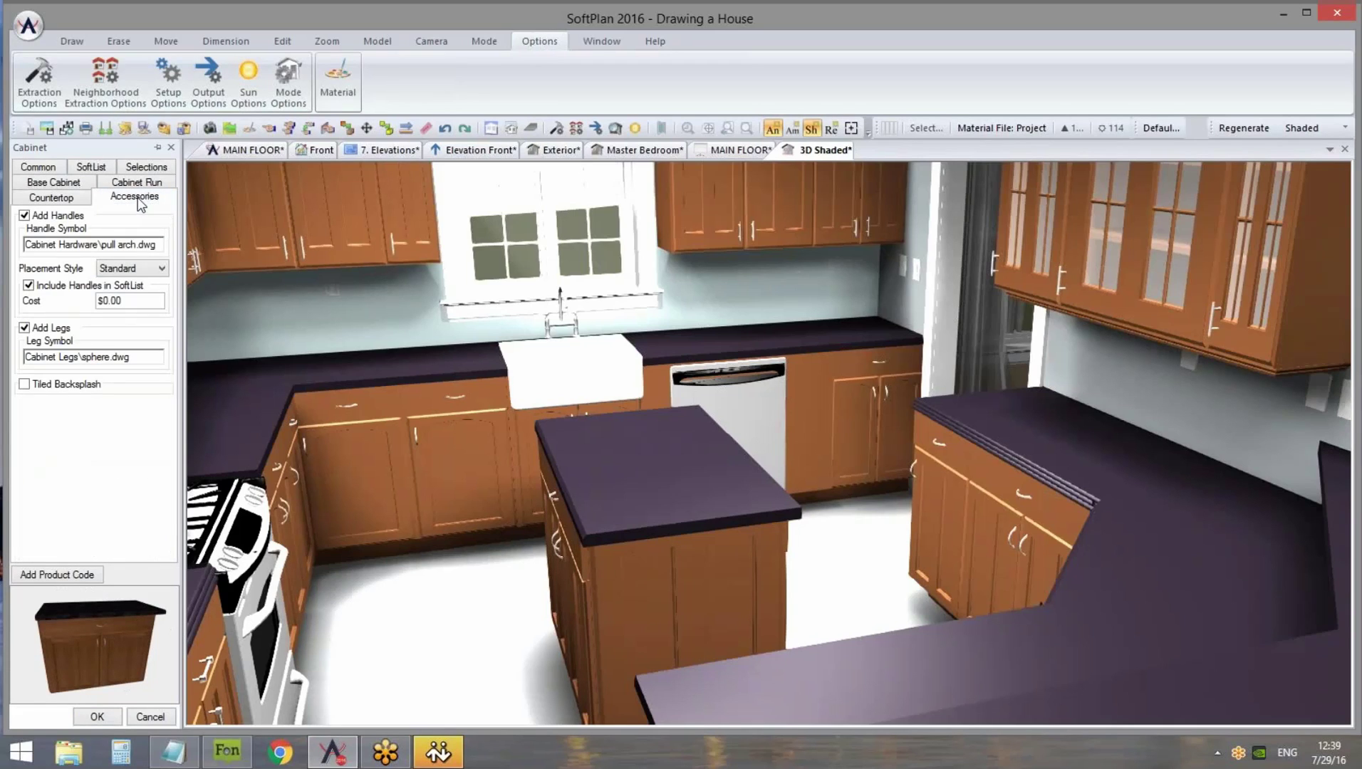
click(131, 359)
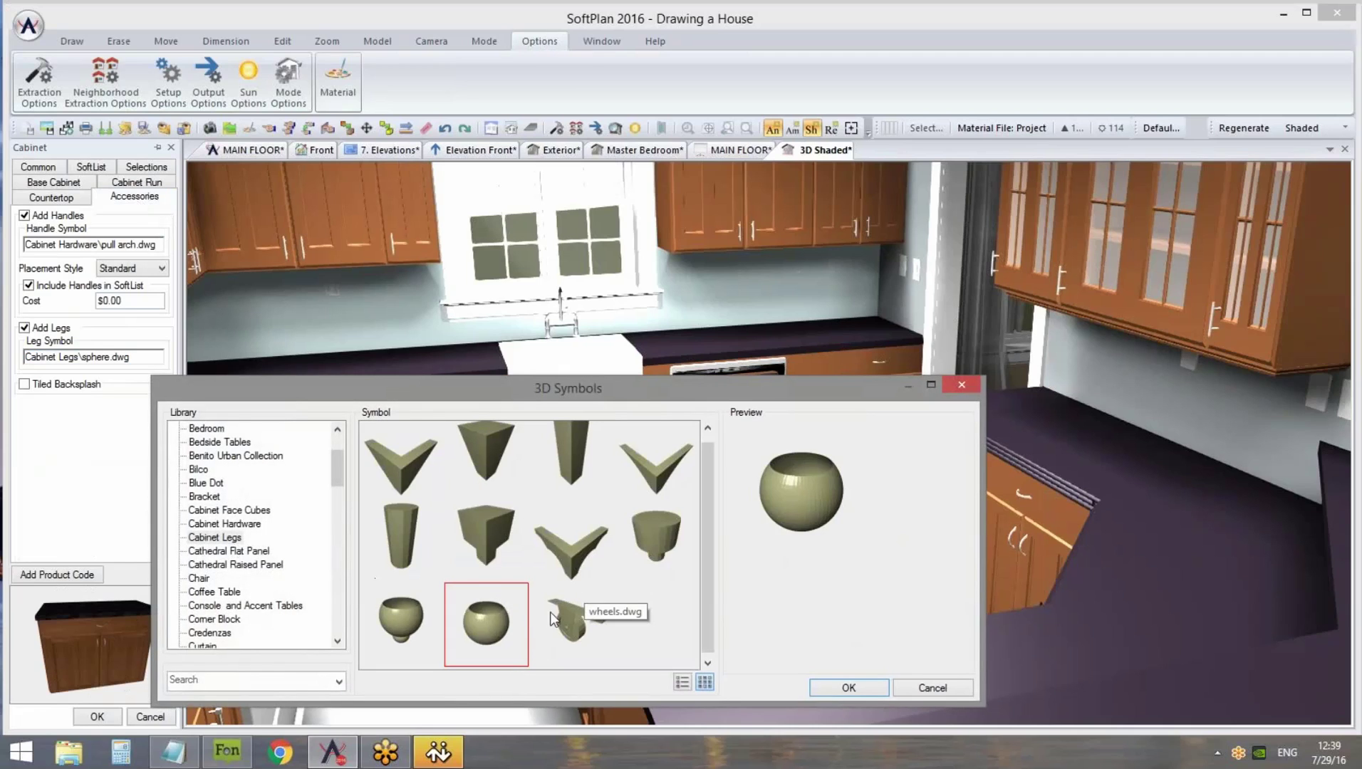
click(491, 530)
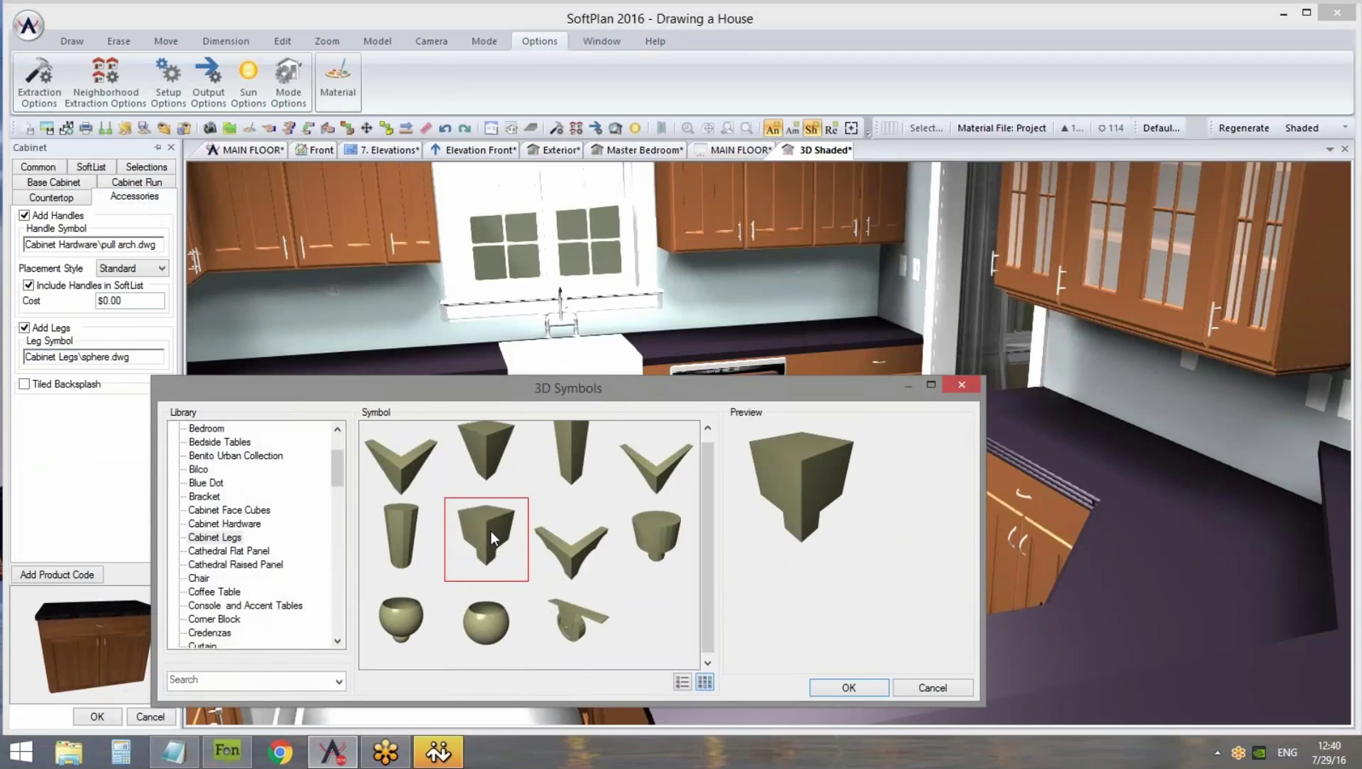
click(852, 687)
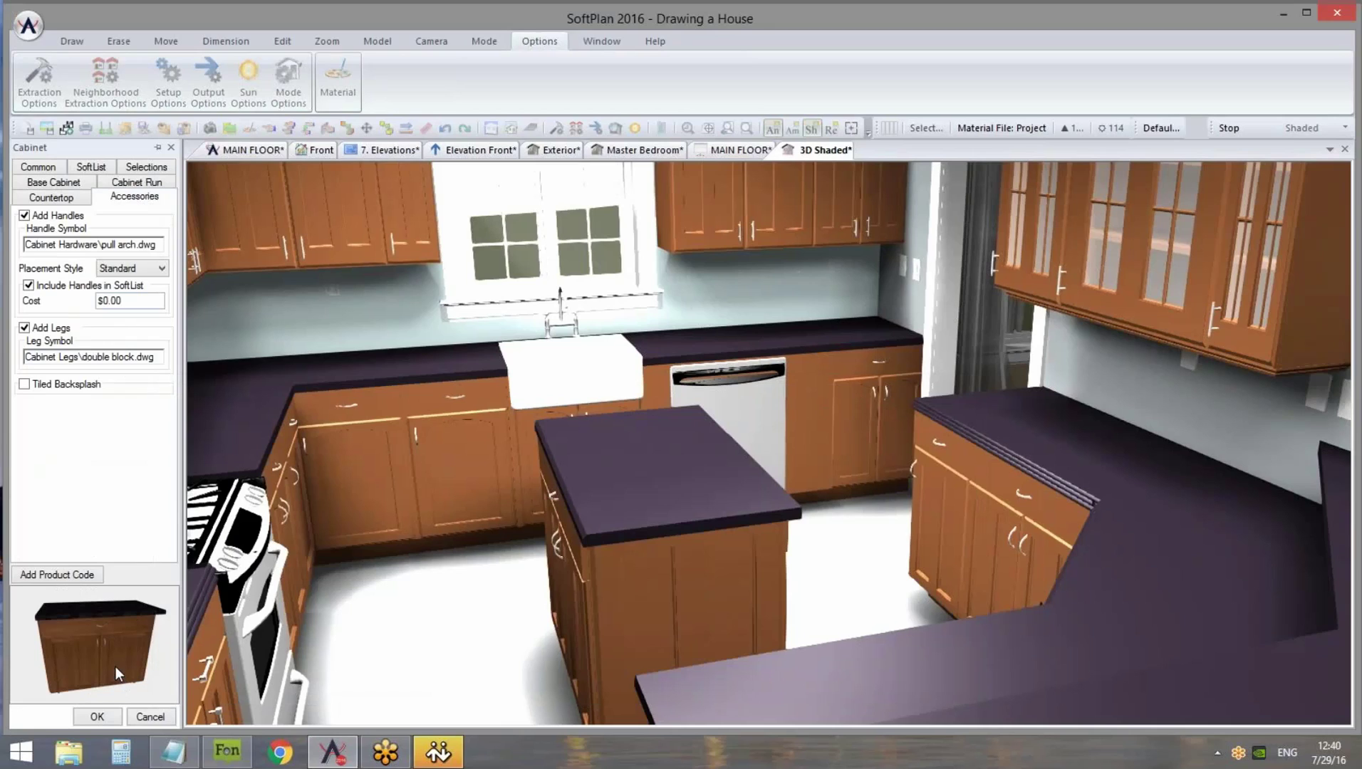
mouse_move(97, 649)
mouse_down()
mouse_move(105, 625)
mouse_move(69, 665)
mouse_move(138, 657)
mouse_move(82, 643)
mouse_move(109, 631)
mouse_move(105, 659)
mouse_up()
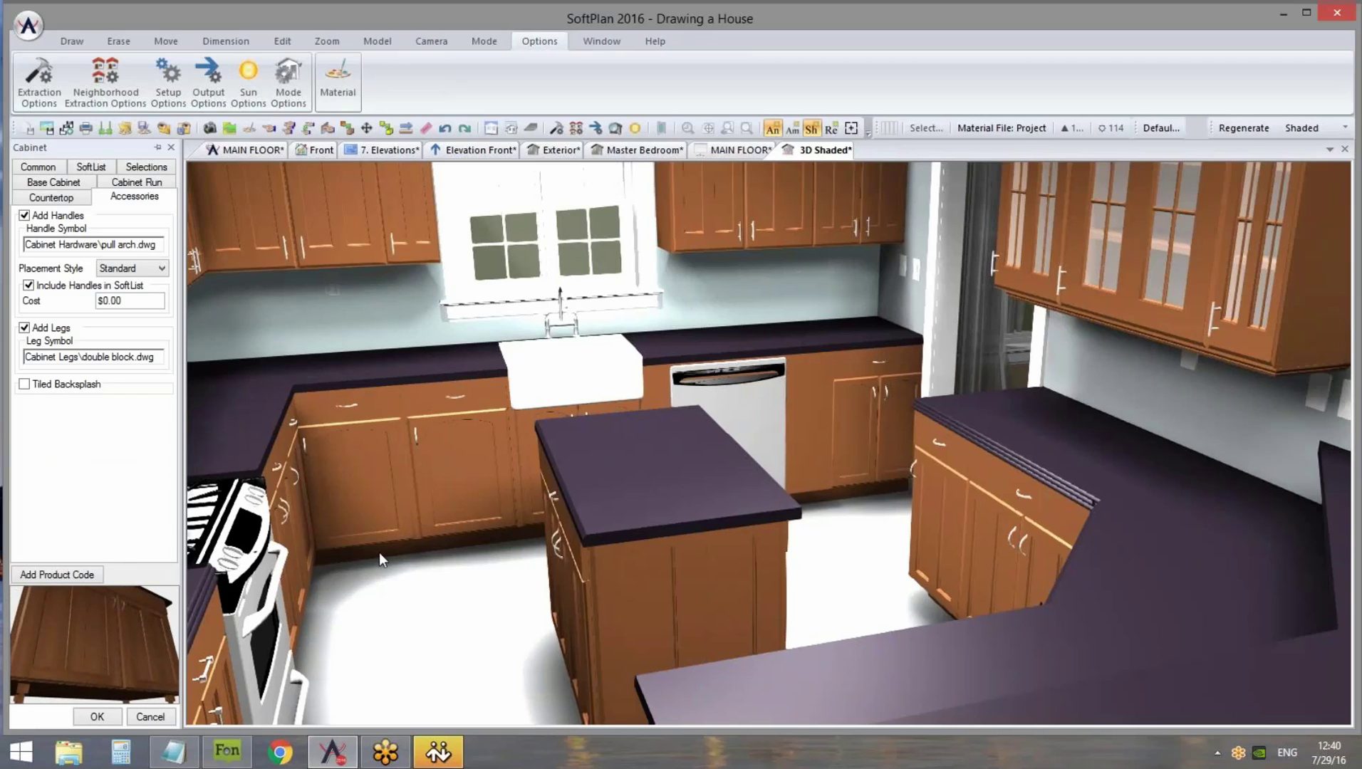
click(68, 198)
Open the base cabinets along the sink wall for editing and switch the 3D view to the Textured mode
right_click(398, 446)
click(447, 480)
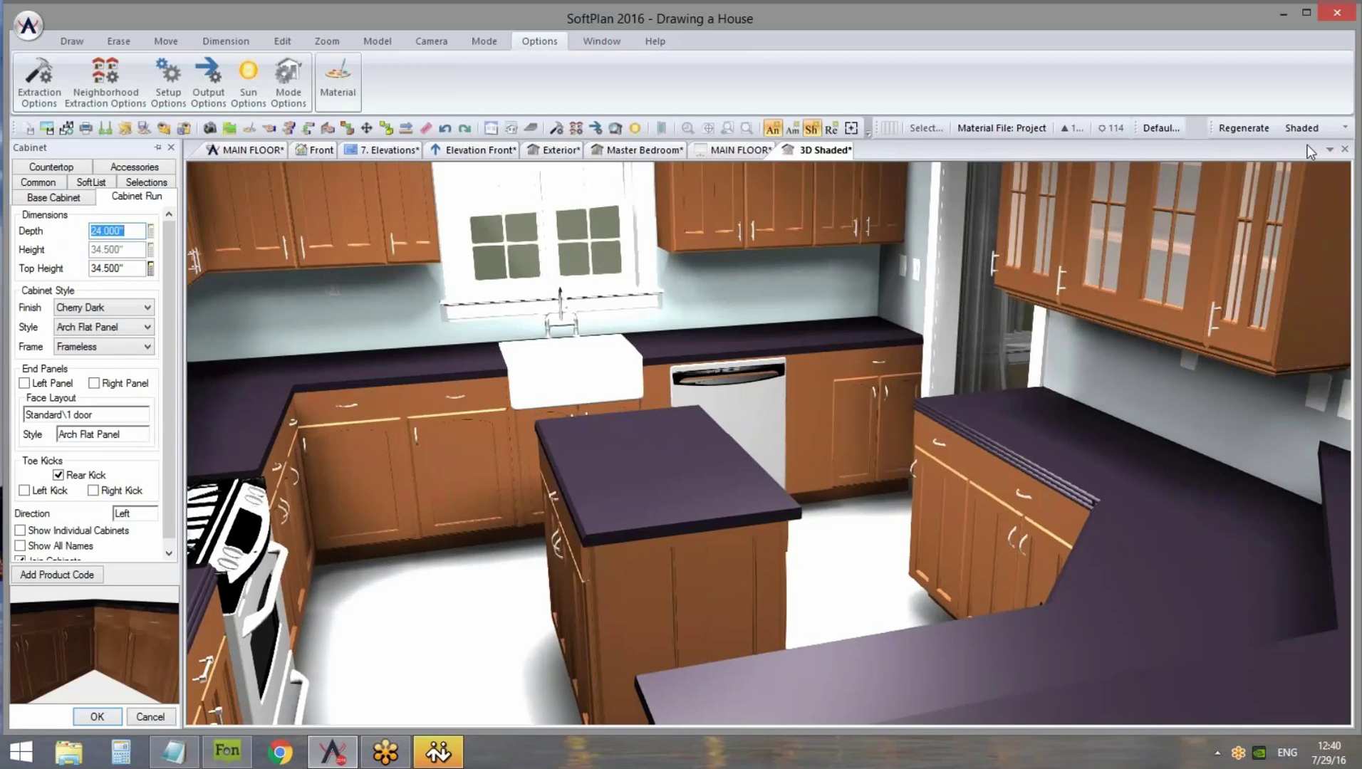
click(1316, 129)
click(1323, 221)
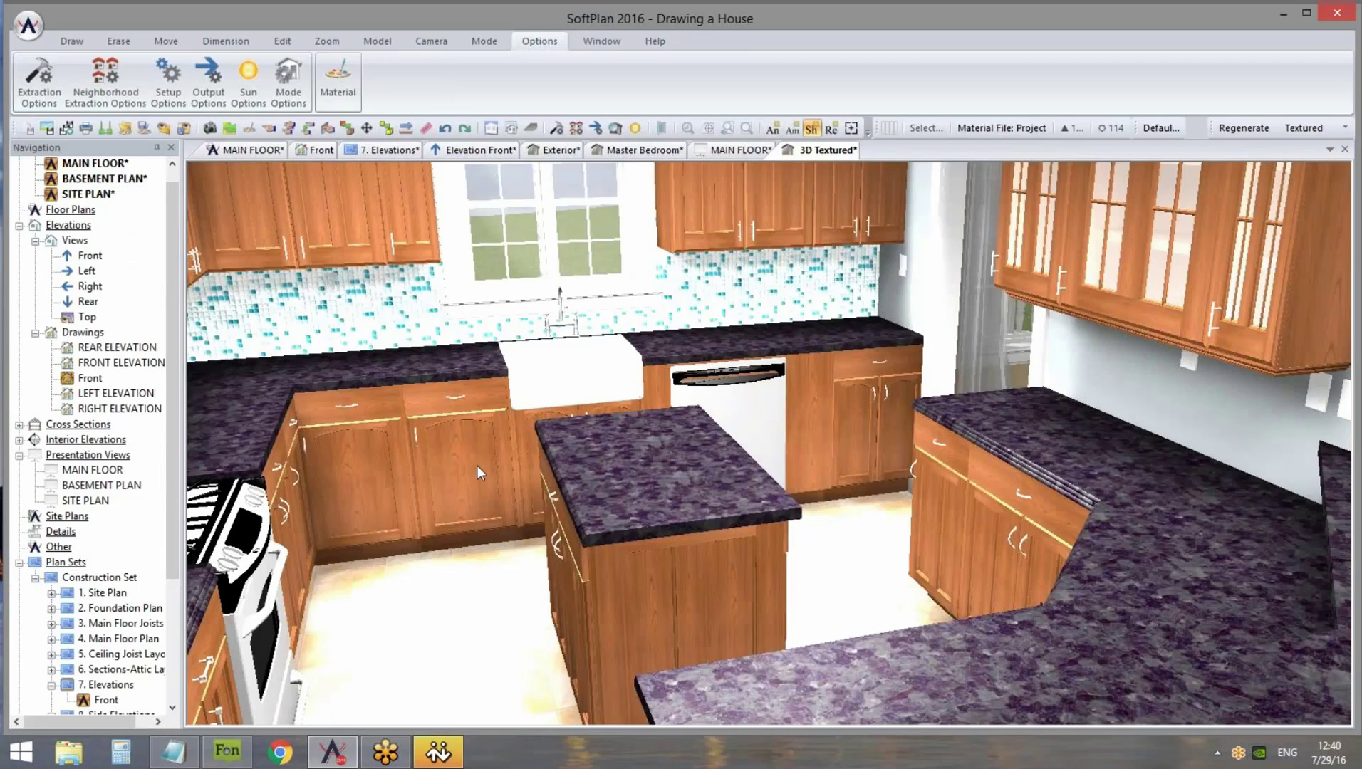
Set the ambient light to 5 in the Textured mode's lighting options
click(289, 79)
click(67, 285)
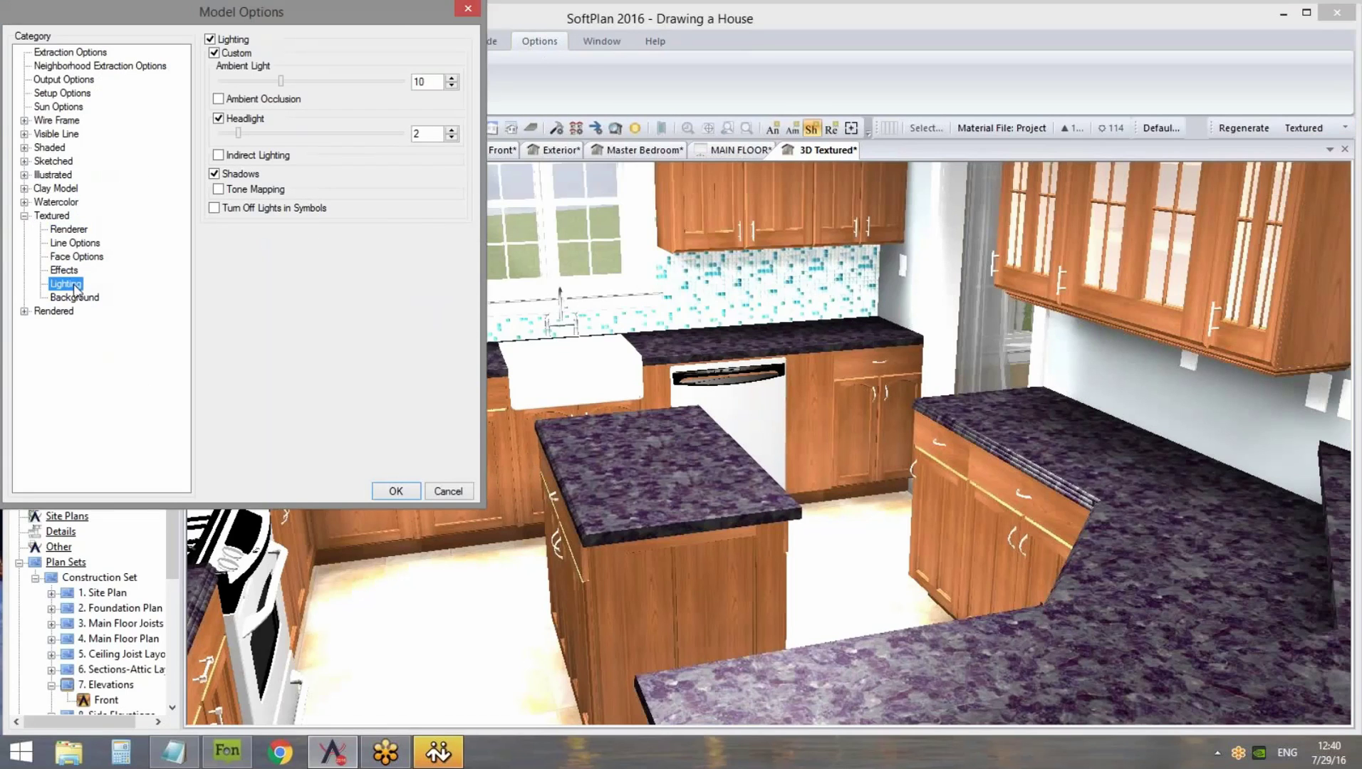
drag(375, 18, 639, 181)
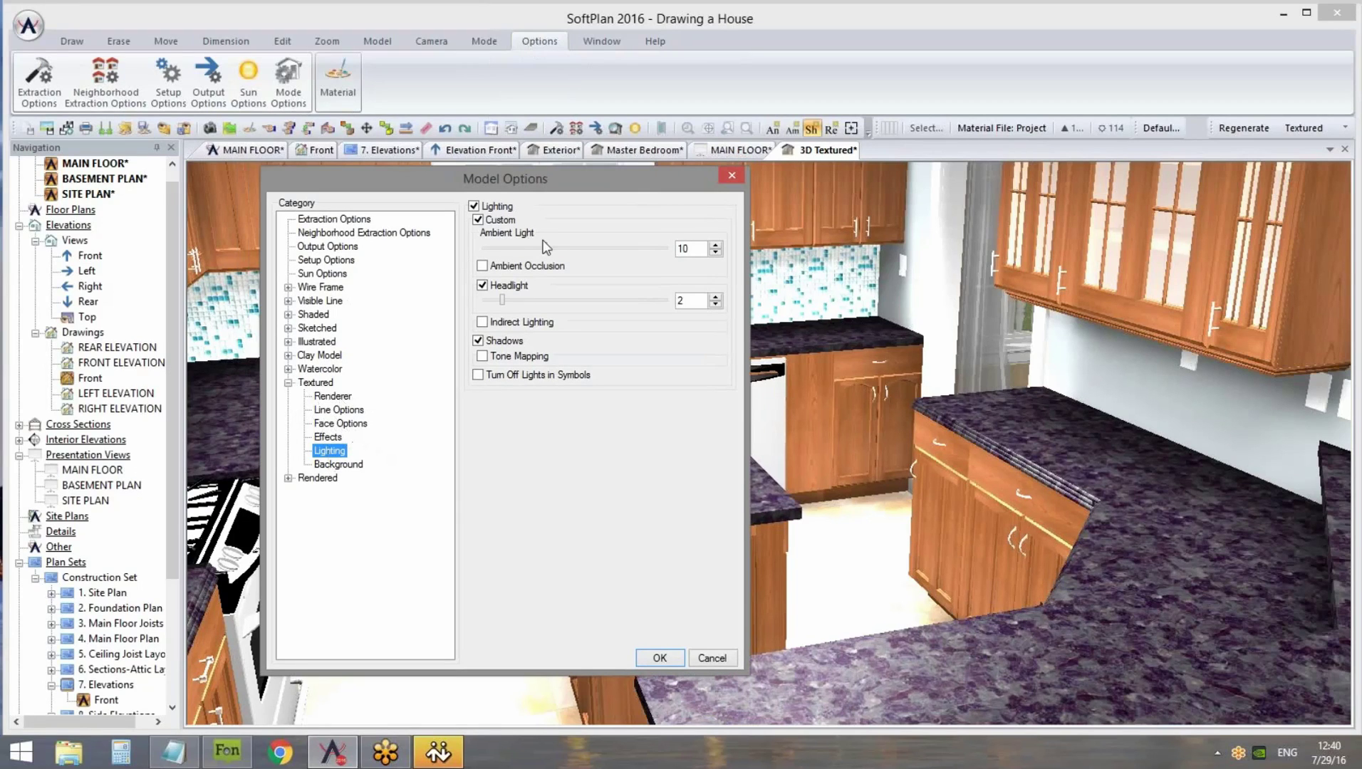
drag(545, 249, 514, 261)
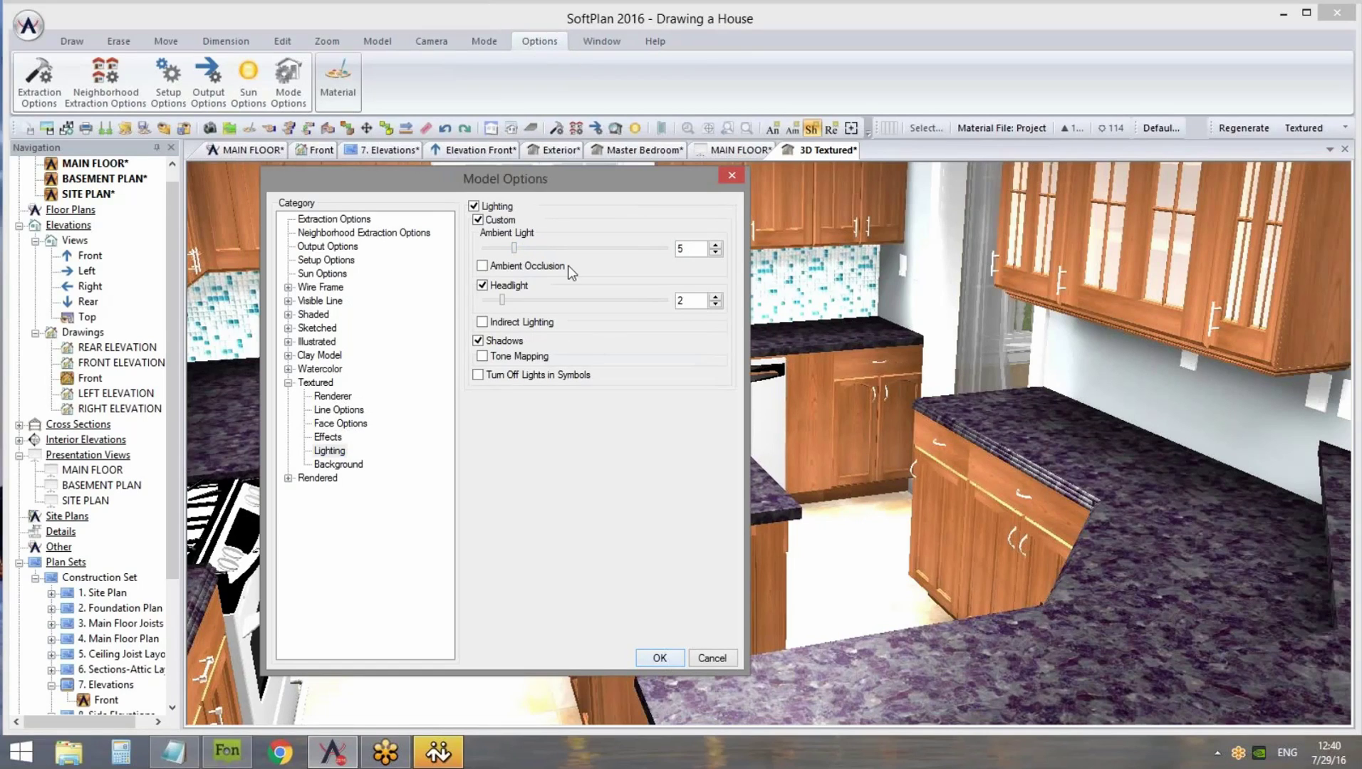
click(660, 659)
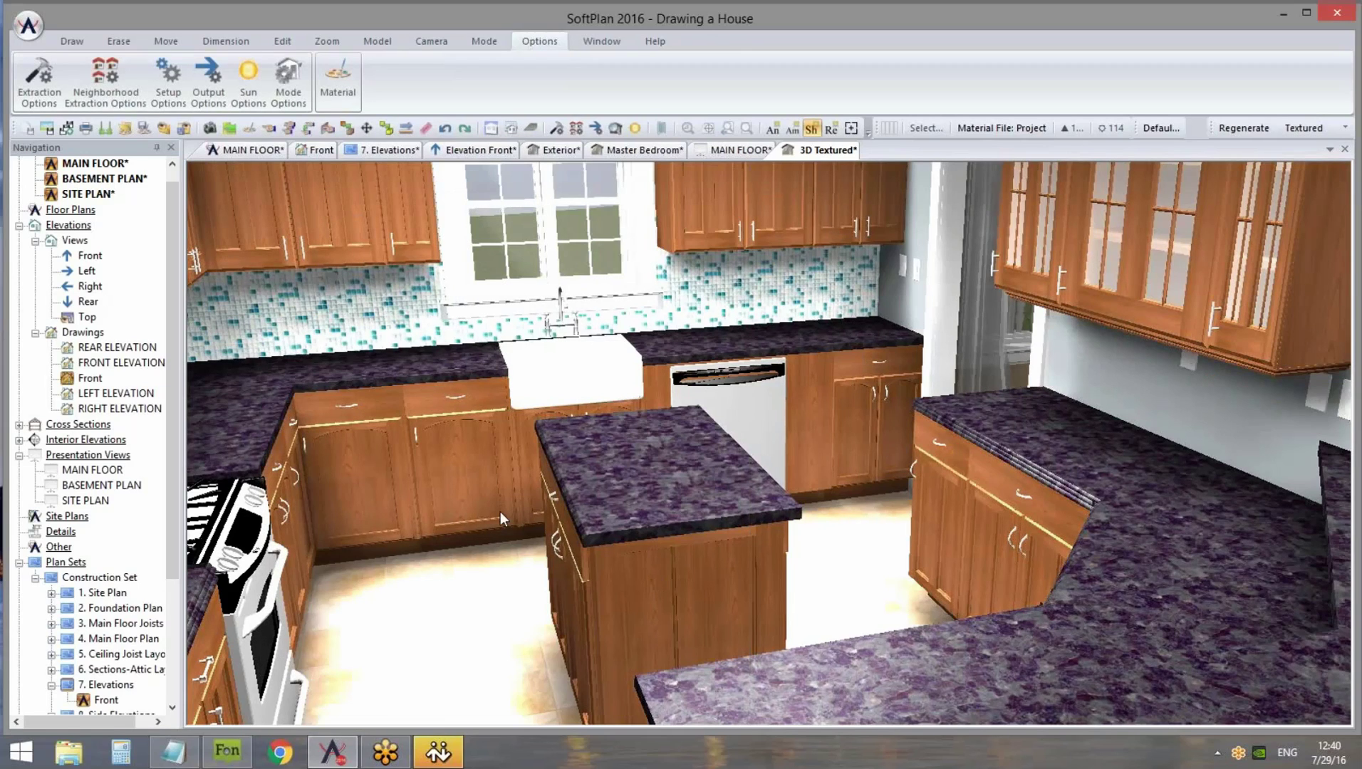
Try the Cherry Medium finish on the base cabinets along the sink wall and settle on Maple Light
right_click(421, 433)
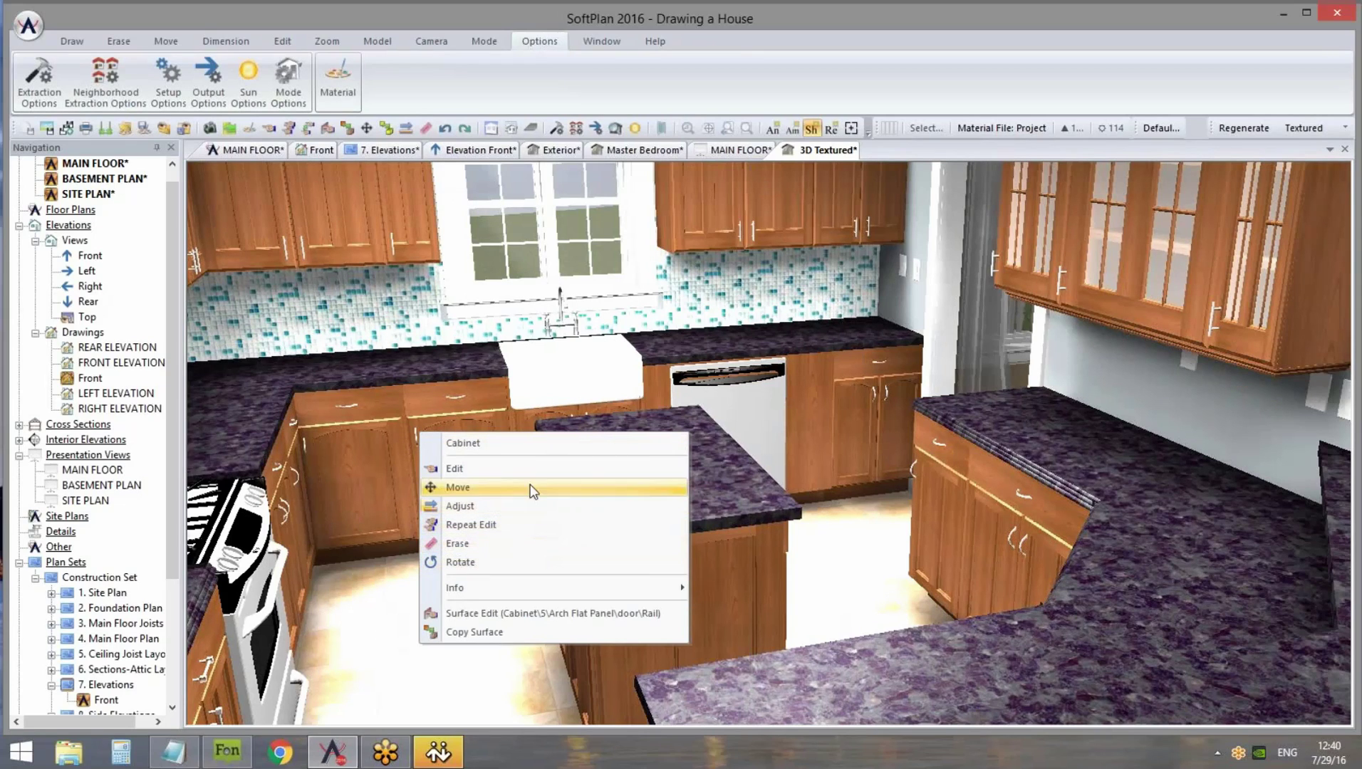
click(513, 613)
right_click(441, 453)
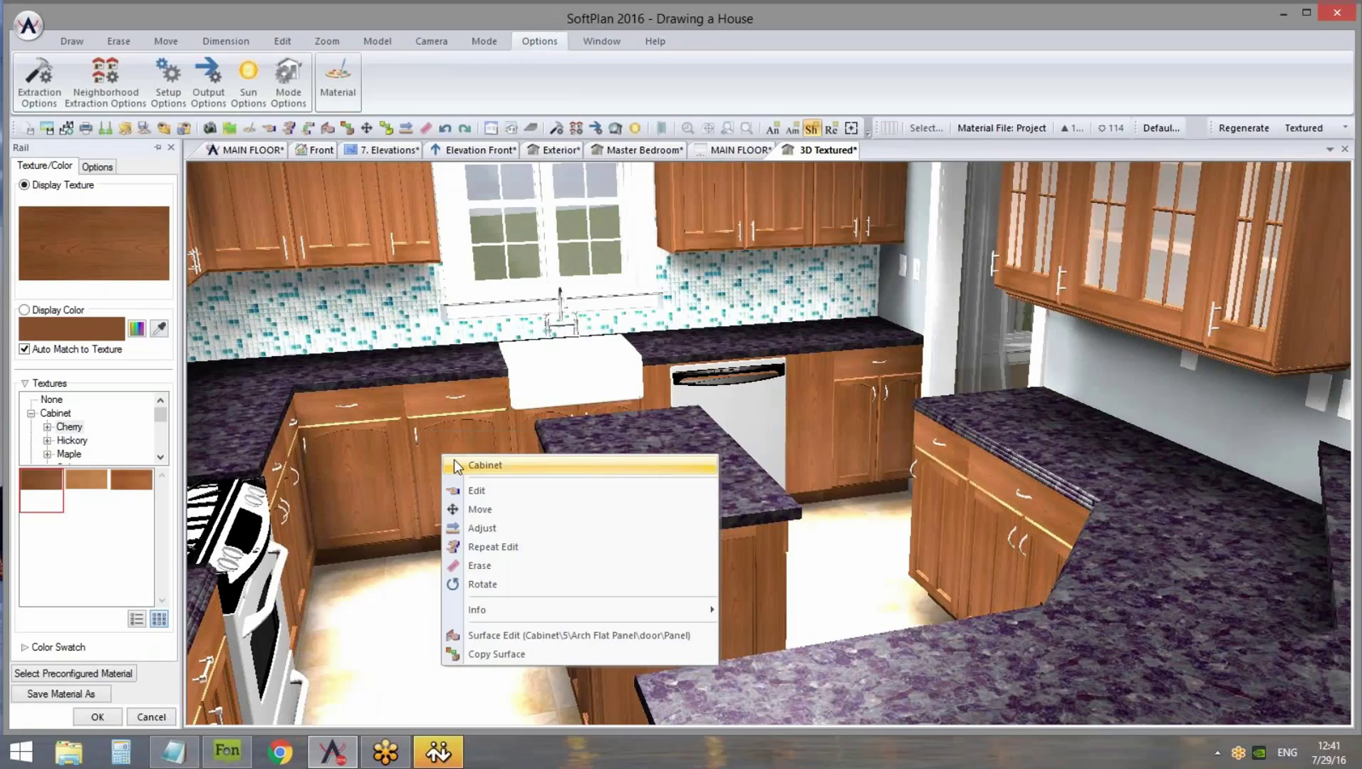
click(486, 489)
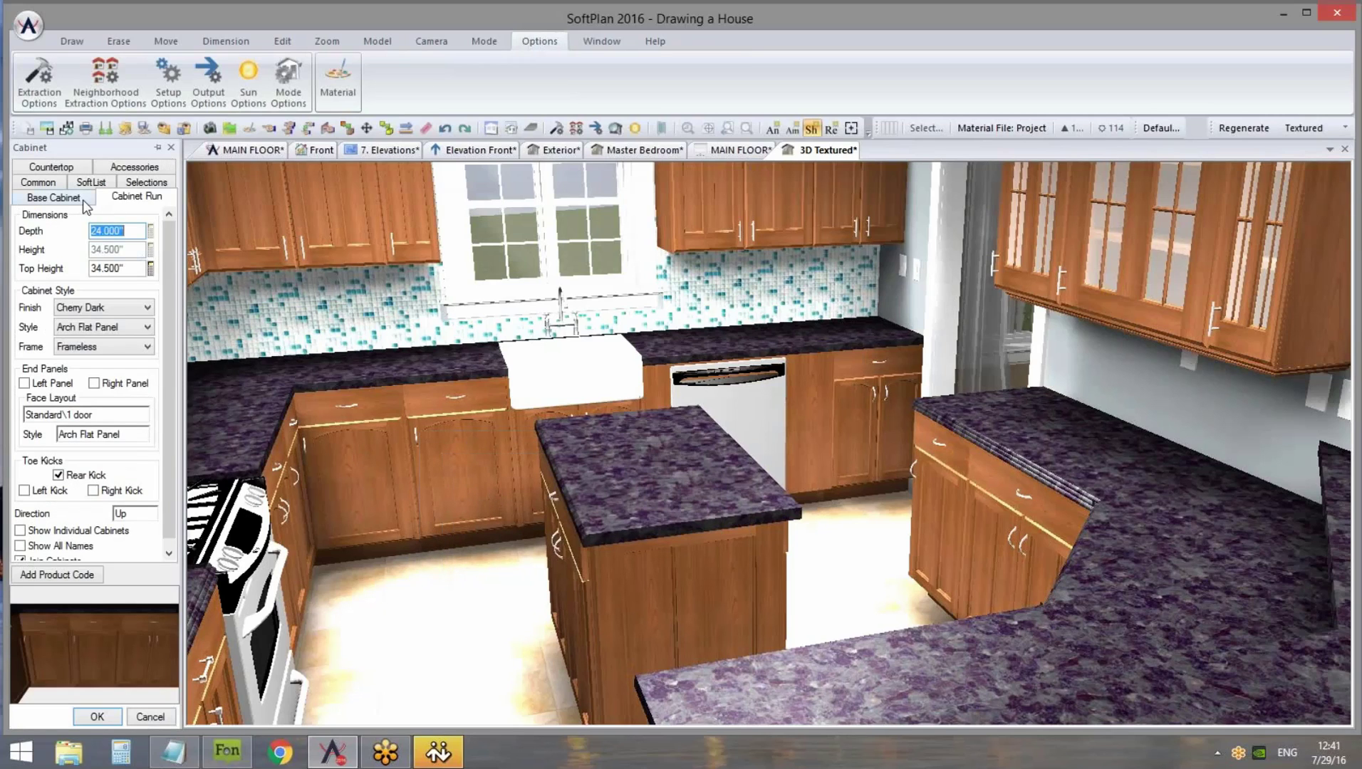
click(99, 304)
click(124, 366)
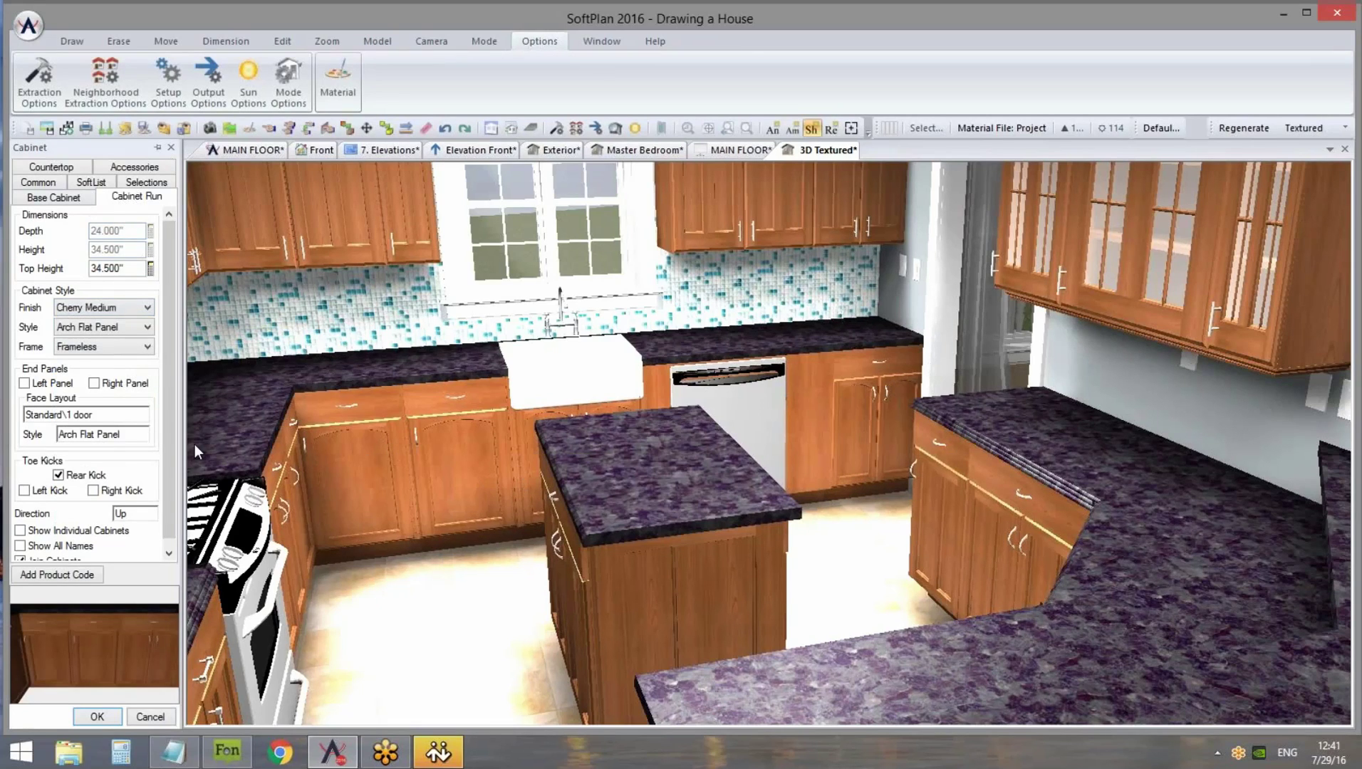
click(123, 307)
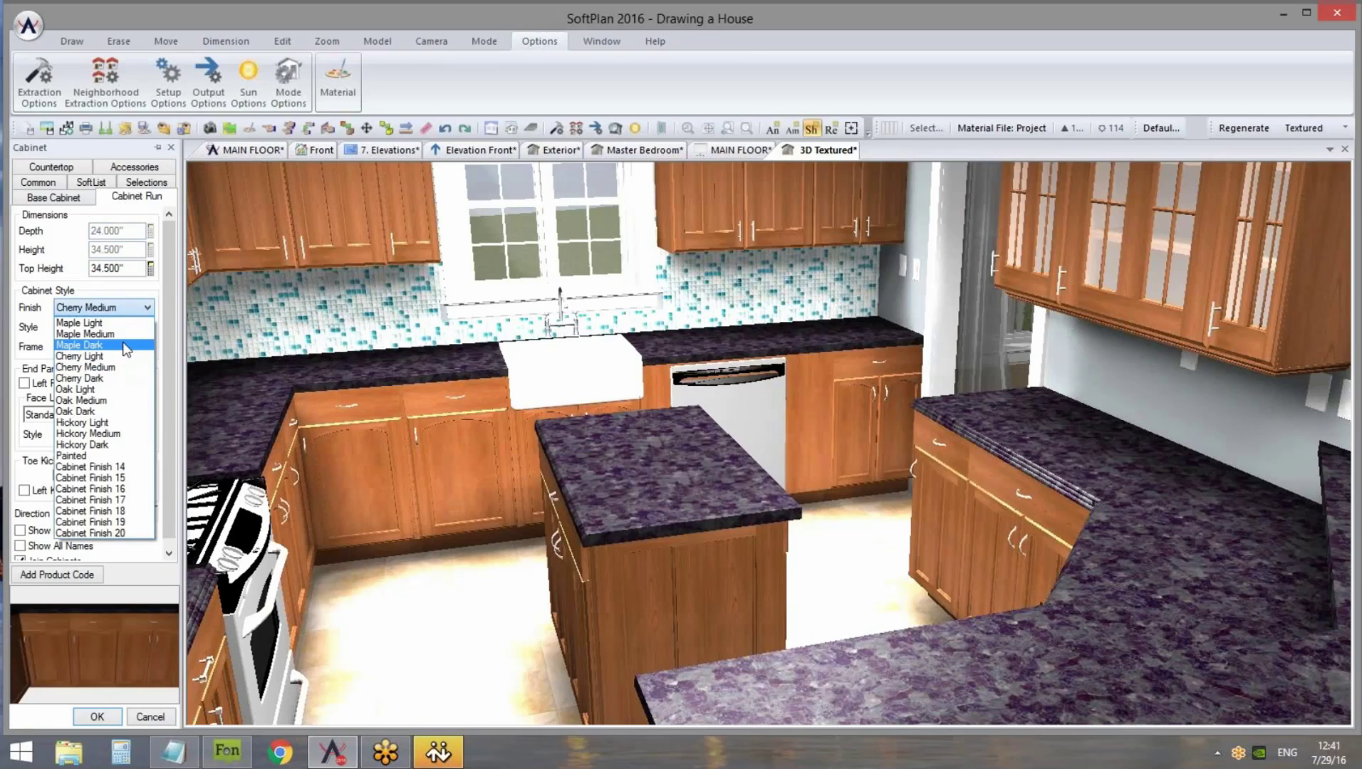
click(131, 322)
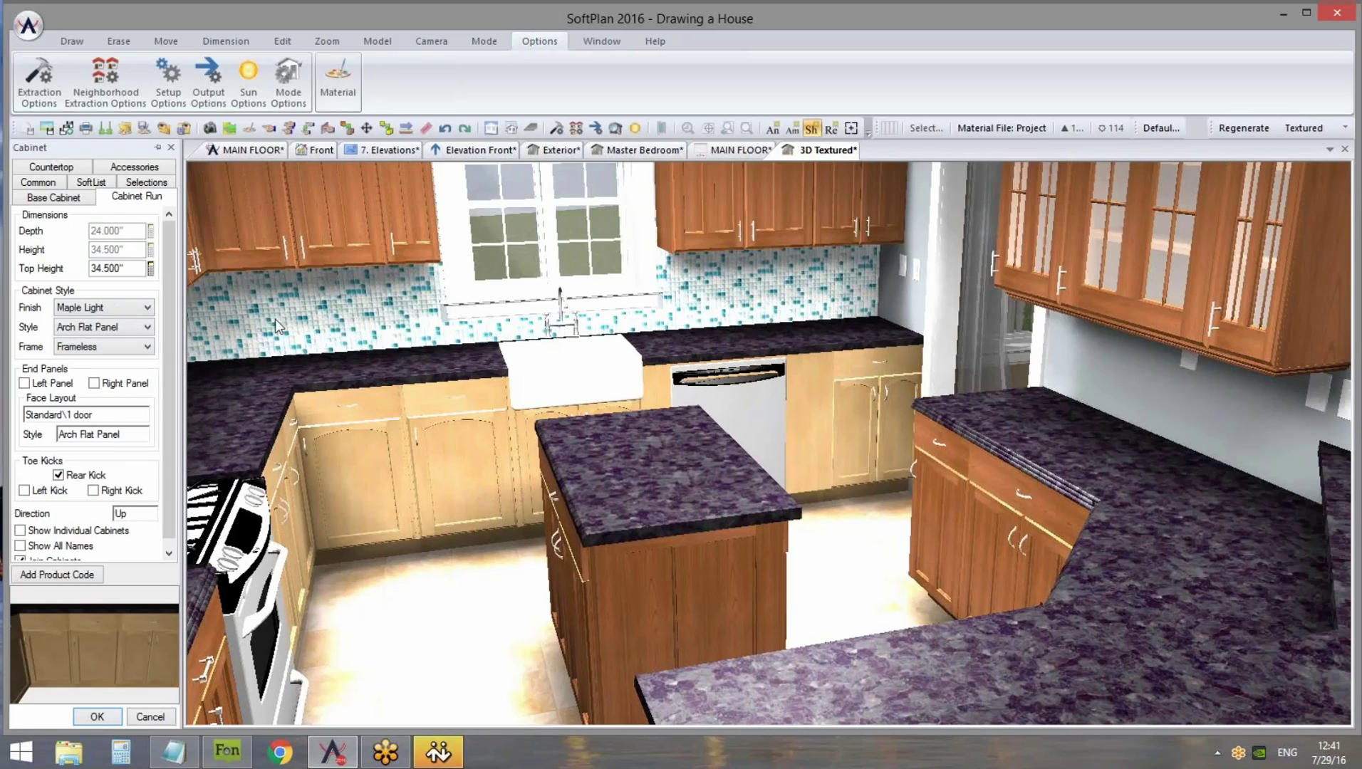
click(69, 200)
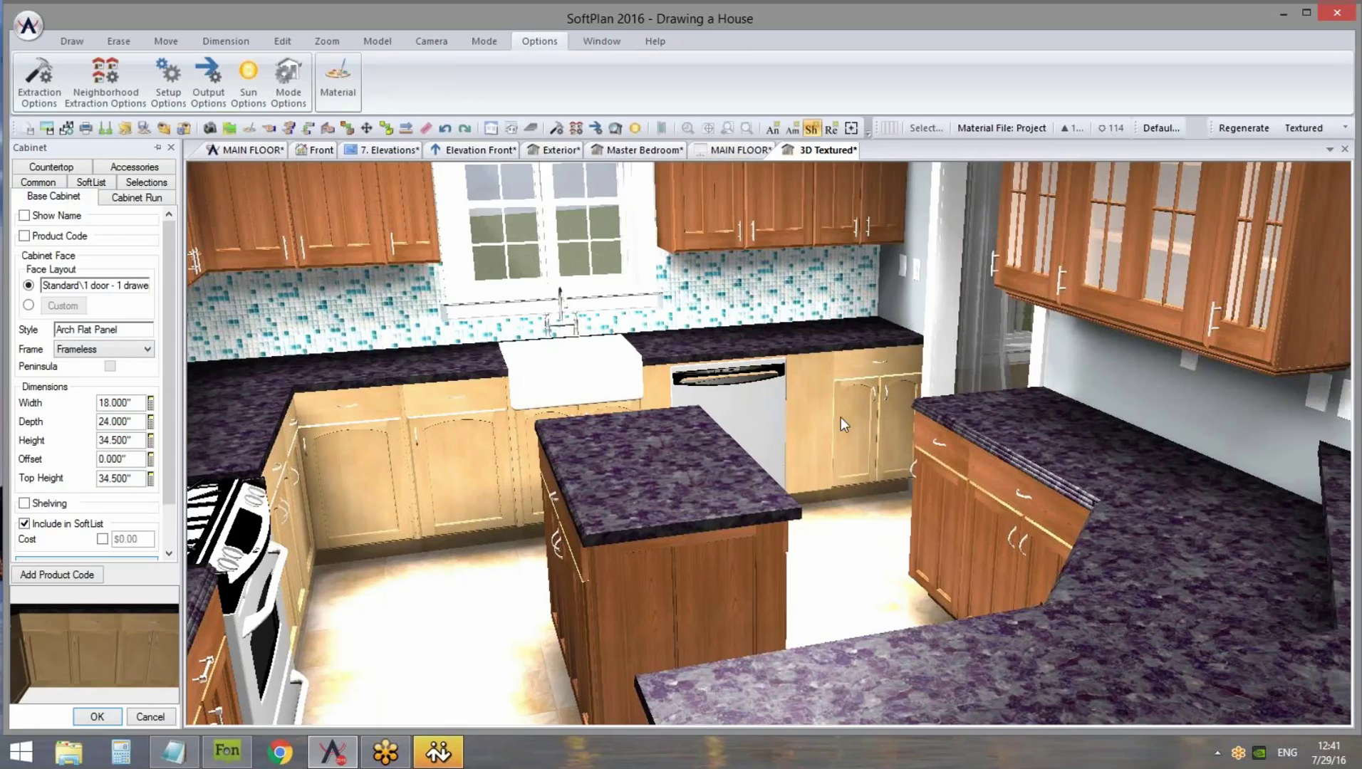
mouse_move(165, 325)
mouse_down()
mouse_move(165, 377)
mouse_move(173, 299)
mouse_up()
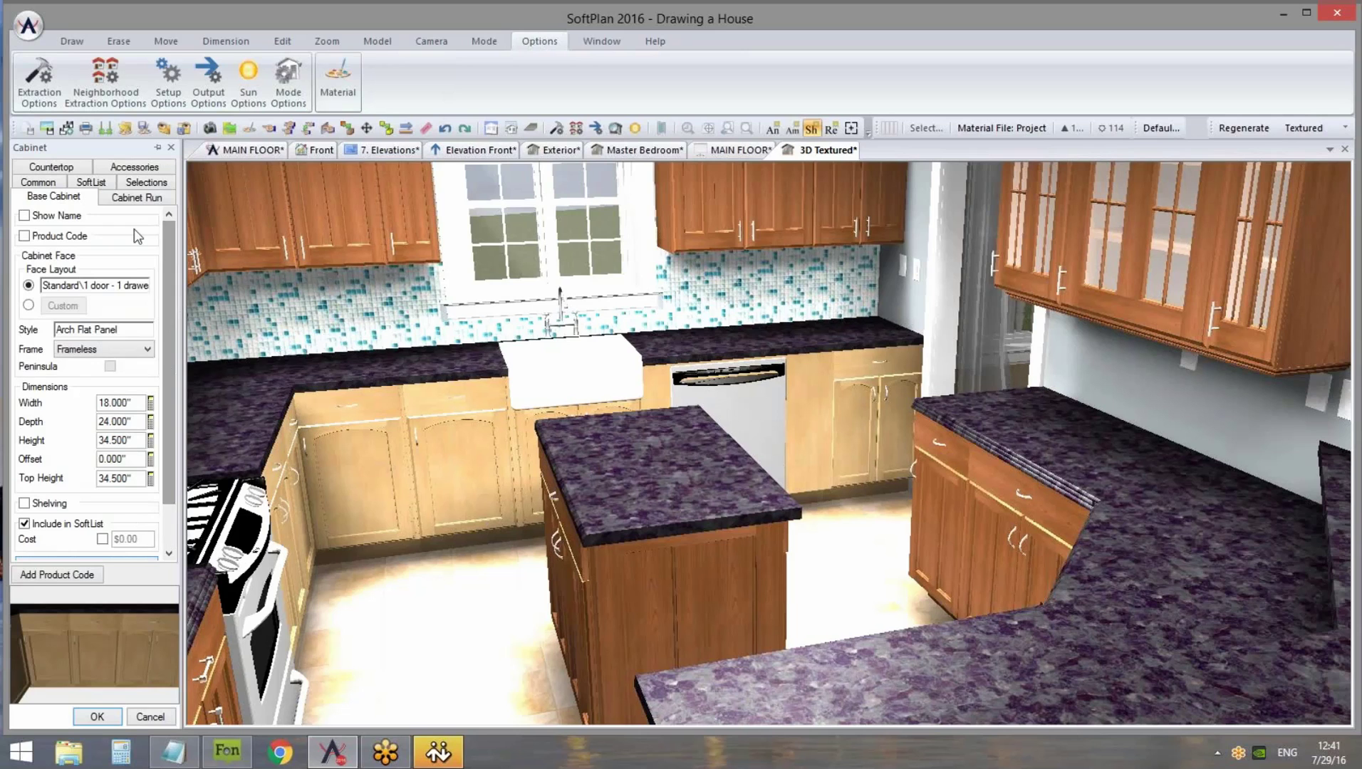
Change the kitchen island's countertop finish to Tile from the main floor plan and inspect it in the 3D view
click(269, 150)
scroll(752, 436, down, 2)
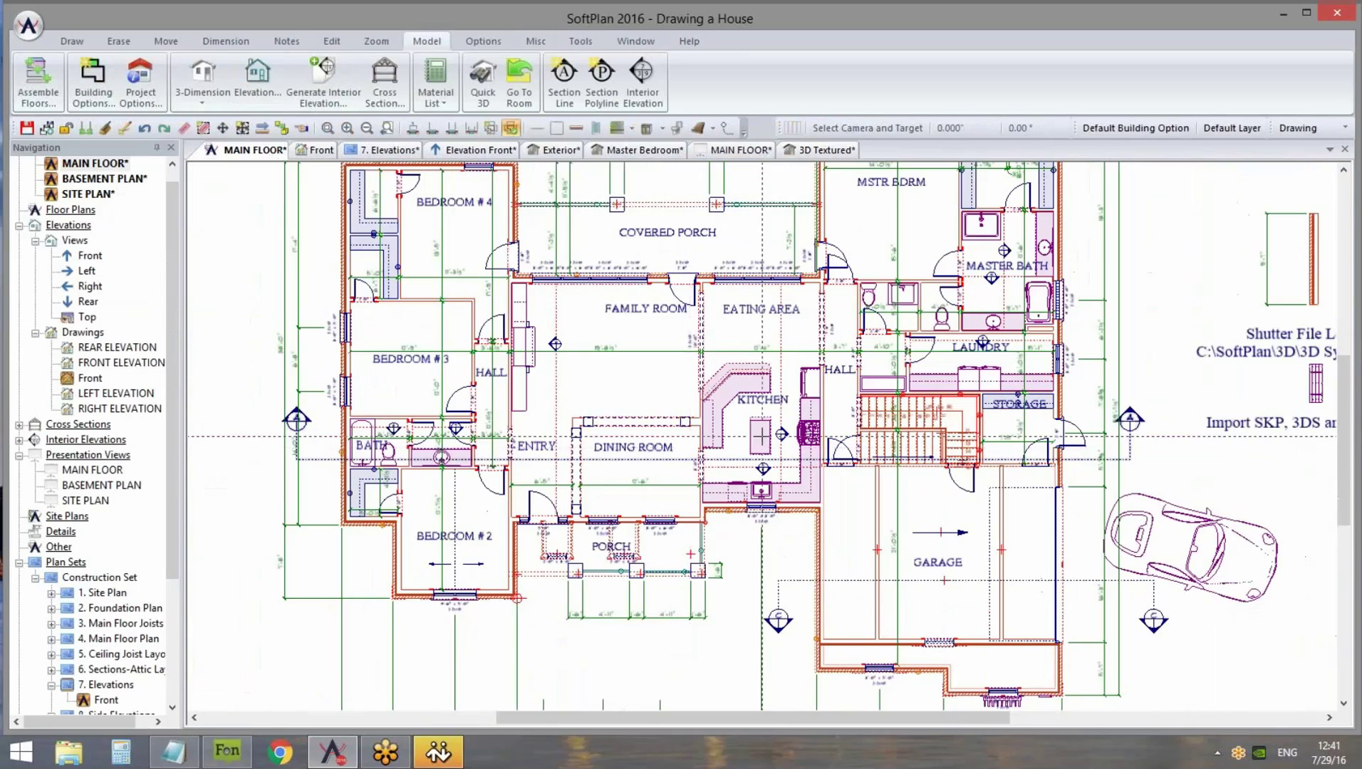
scroll(761, 470, up, 5)
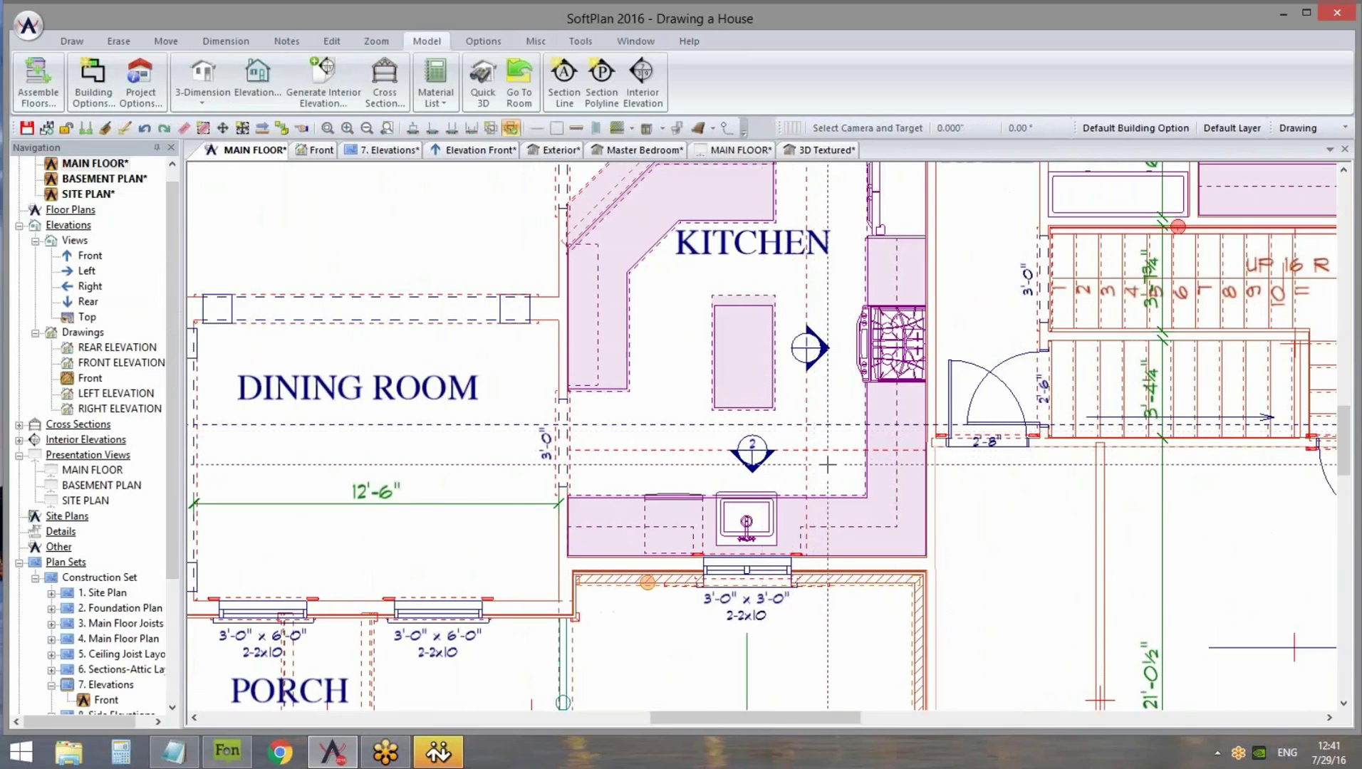
right_click(756, 356)
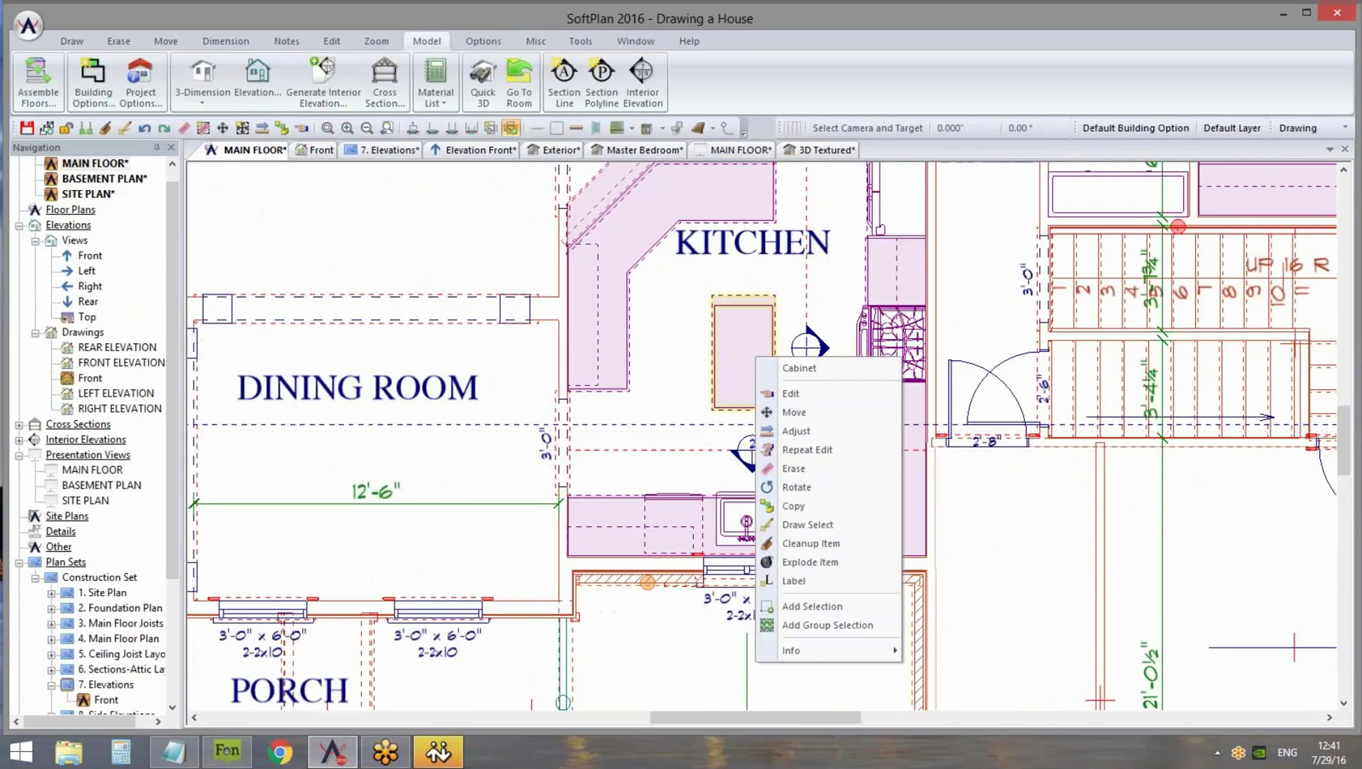
click(805, 396)
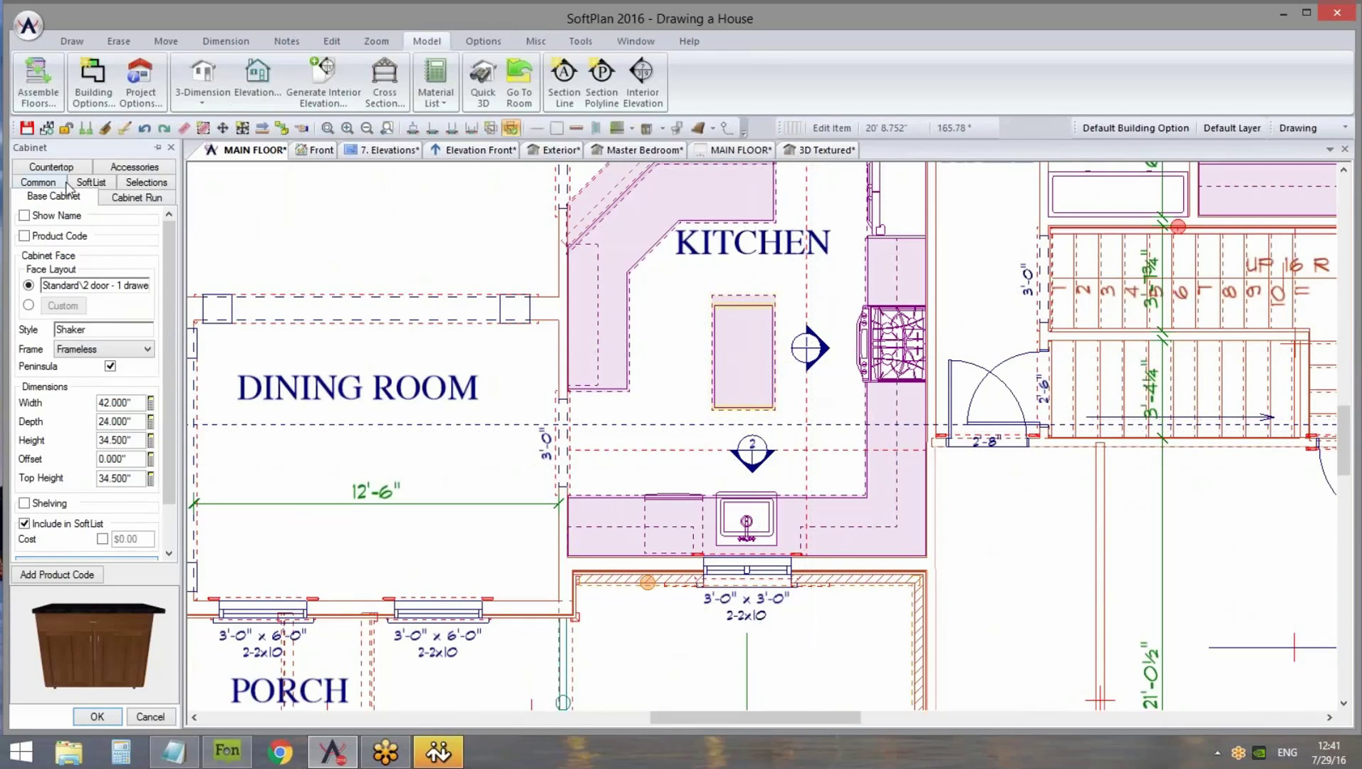
click(65, 168)
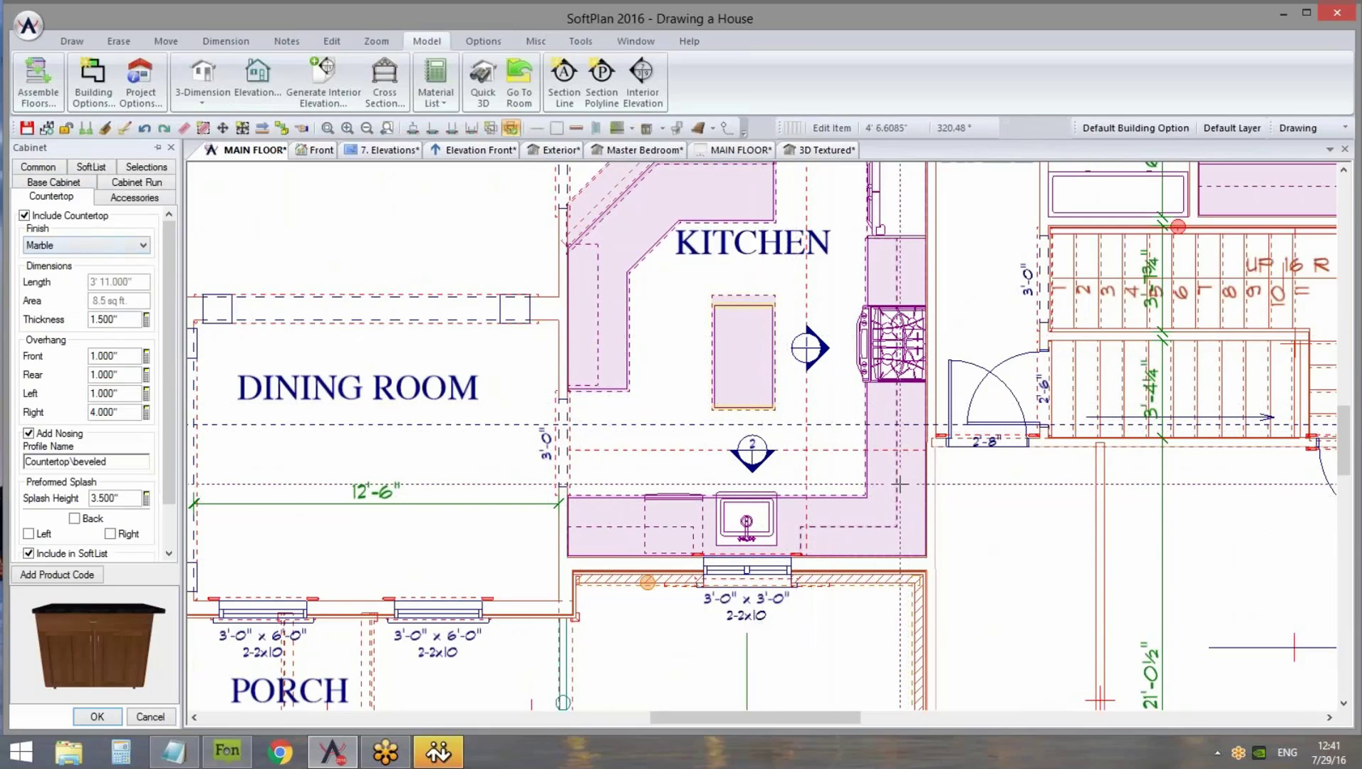
click(96, 245)
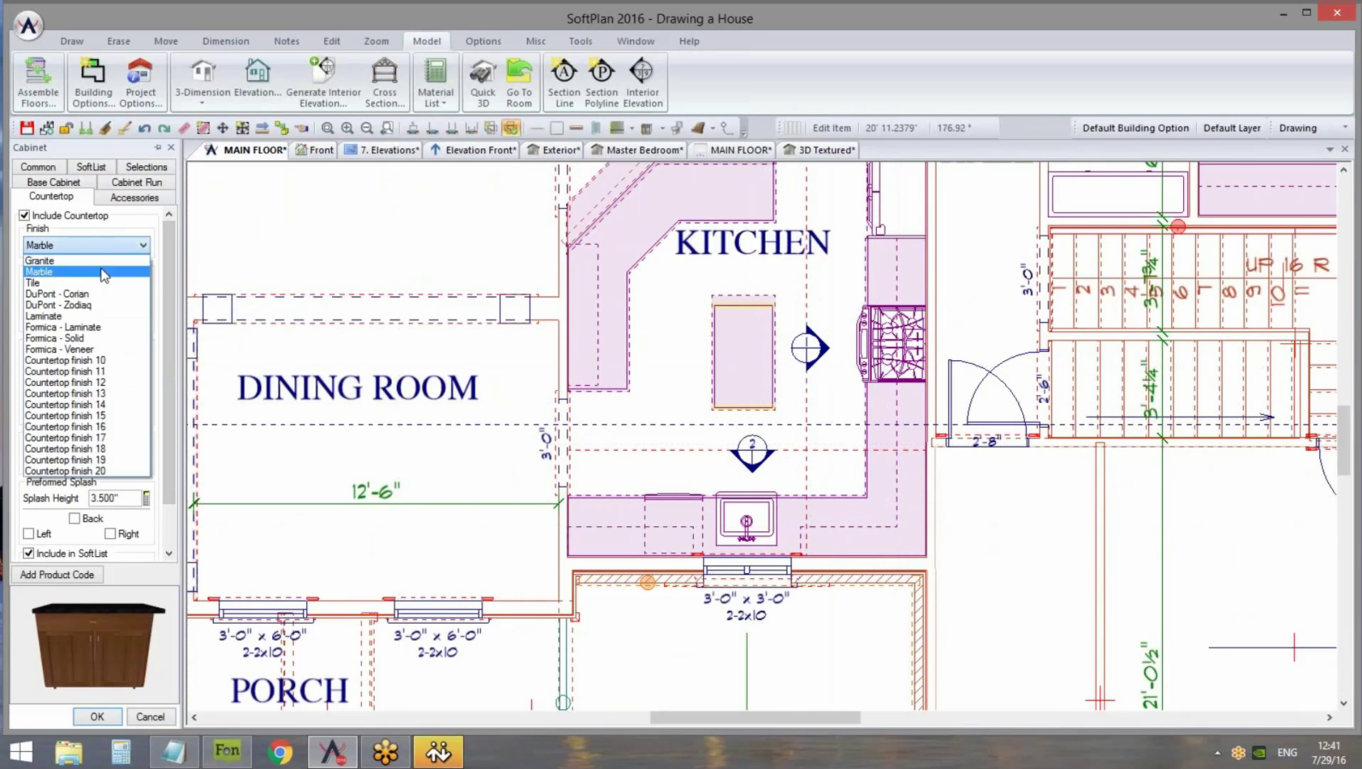
click(103, 283)
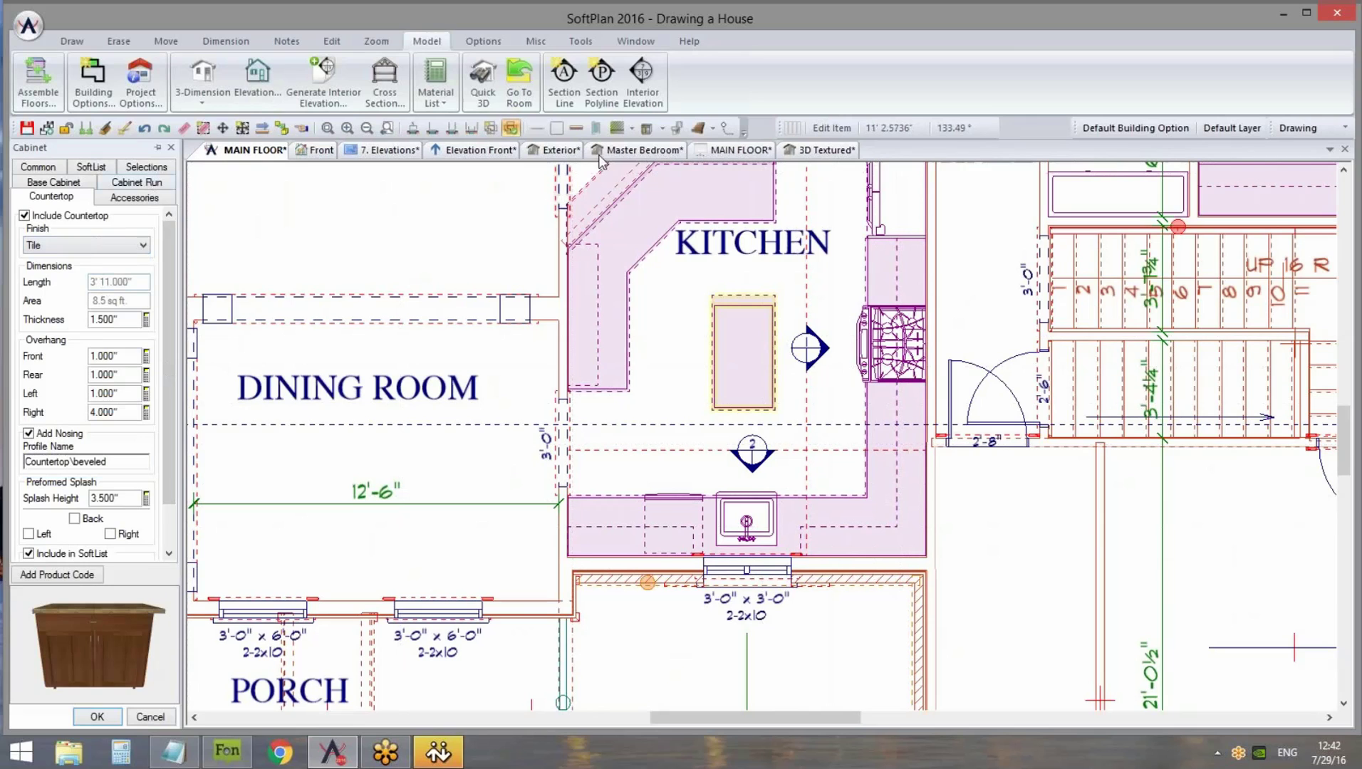
click(820, 151)
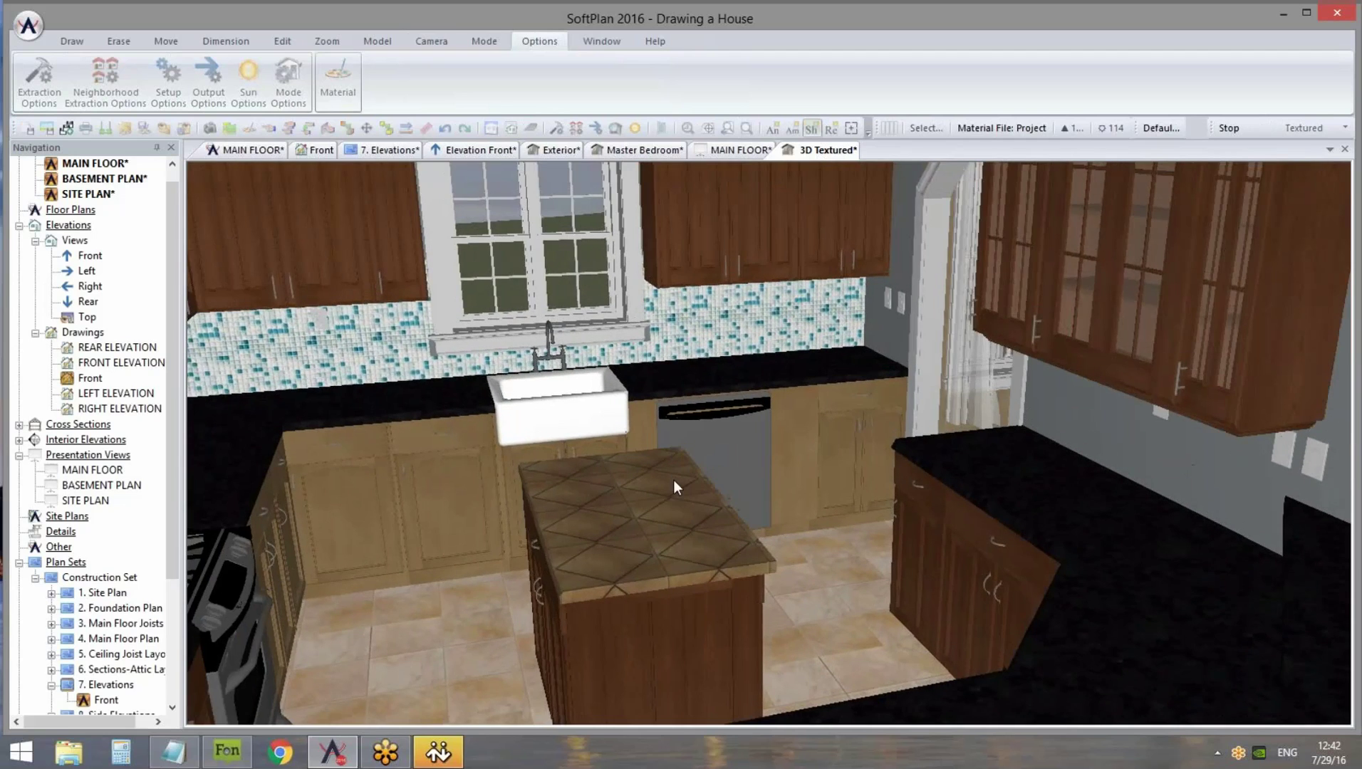
drag(682, 503, 676, 499)
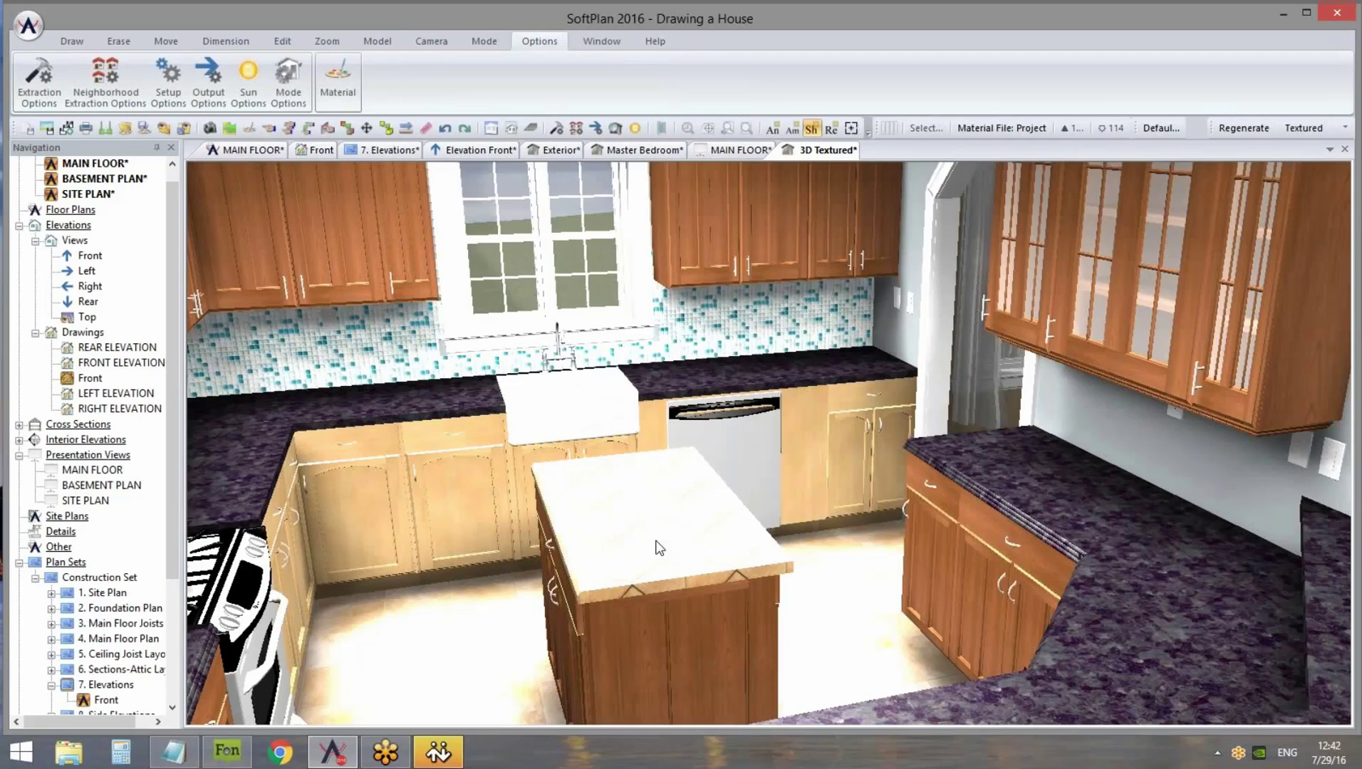
Open the kitchen island cabinet's countertop settings and examine its Tile finish up close in the 3D view
right_click(656, 542)
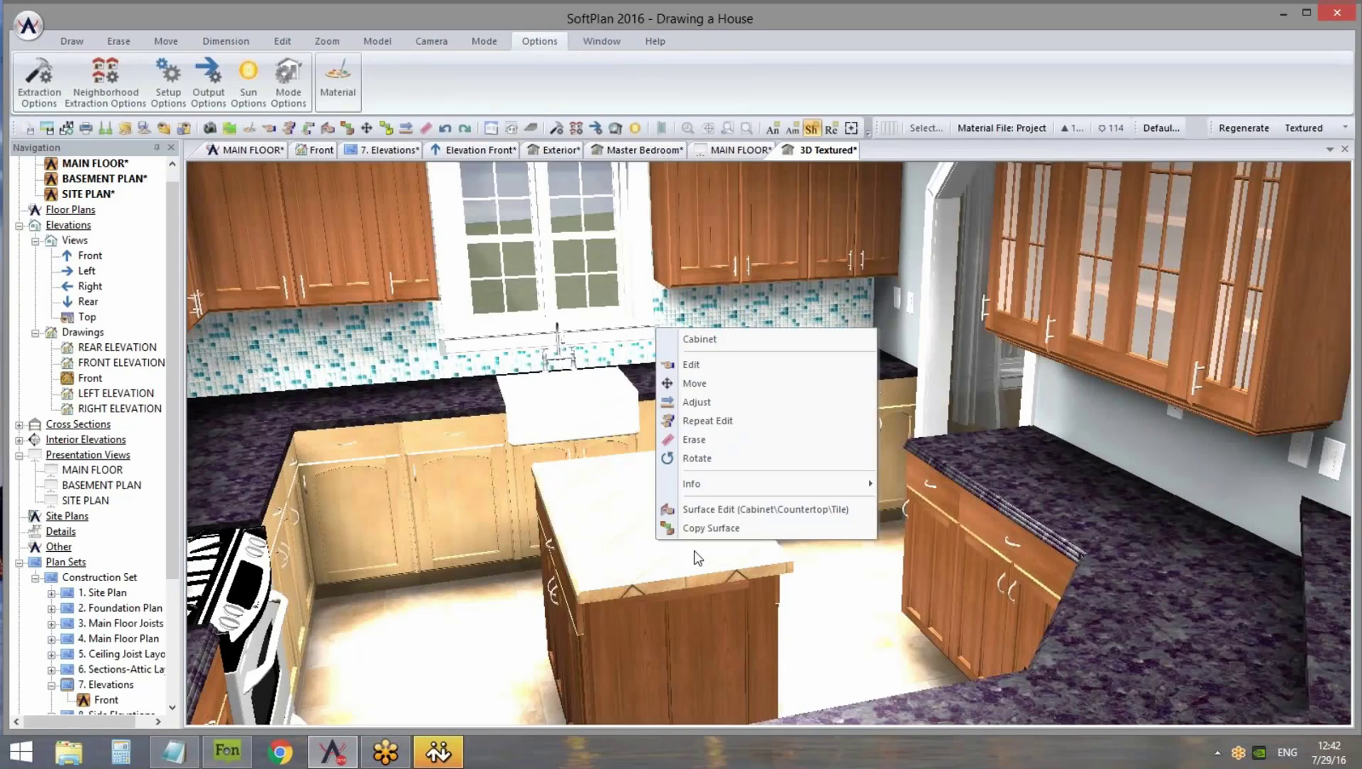
click(691, 364)
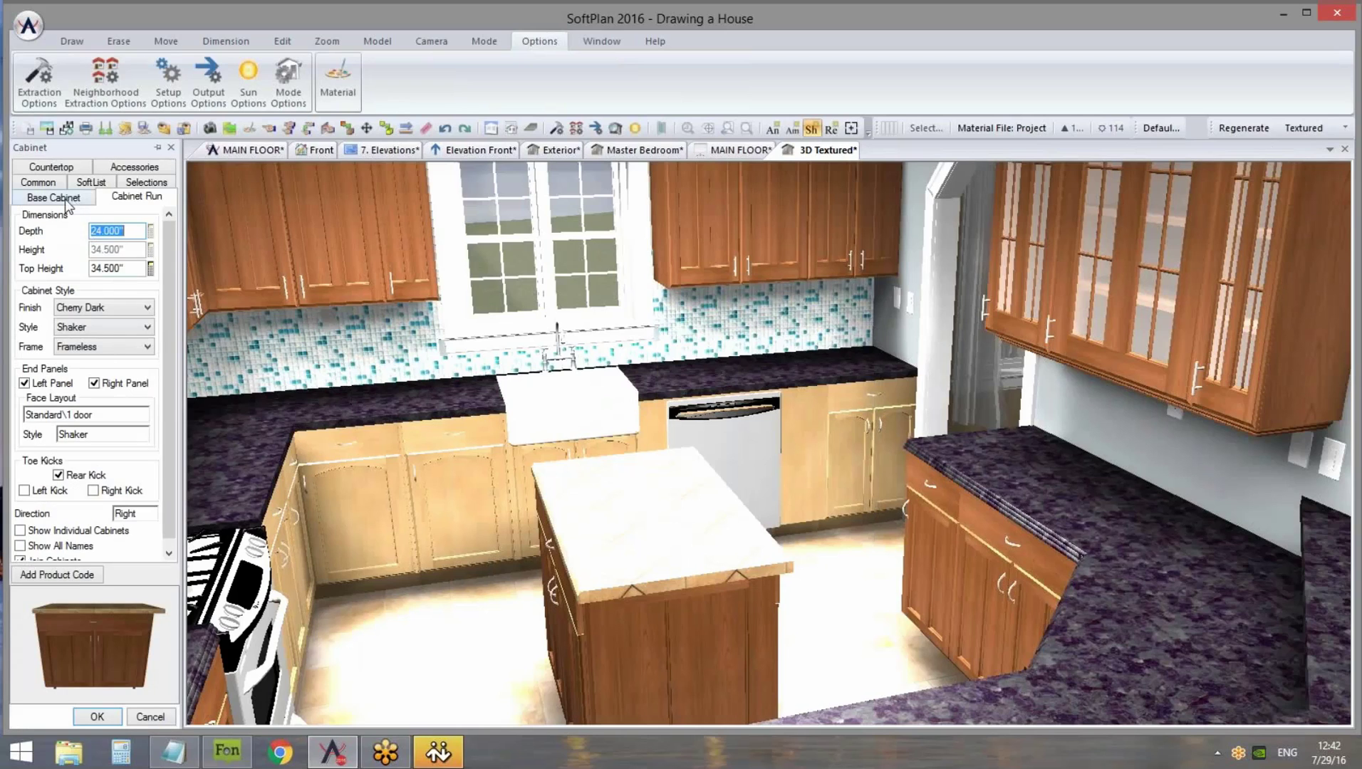
click(68, 169)
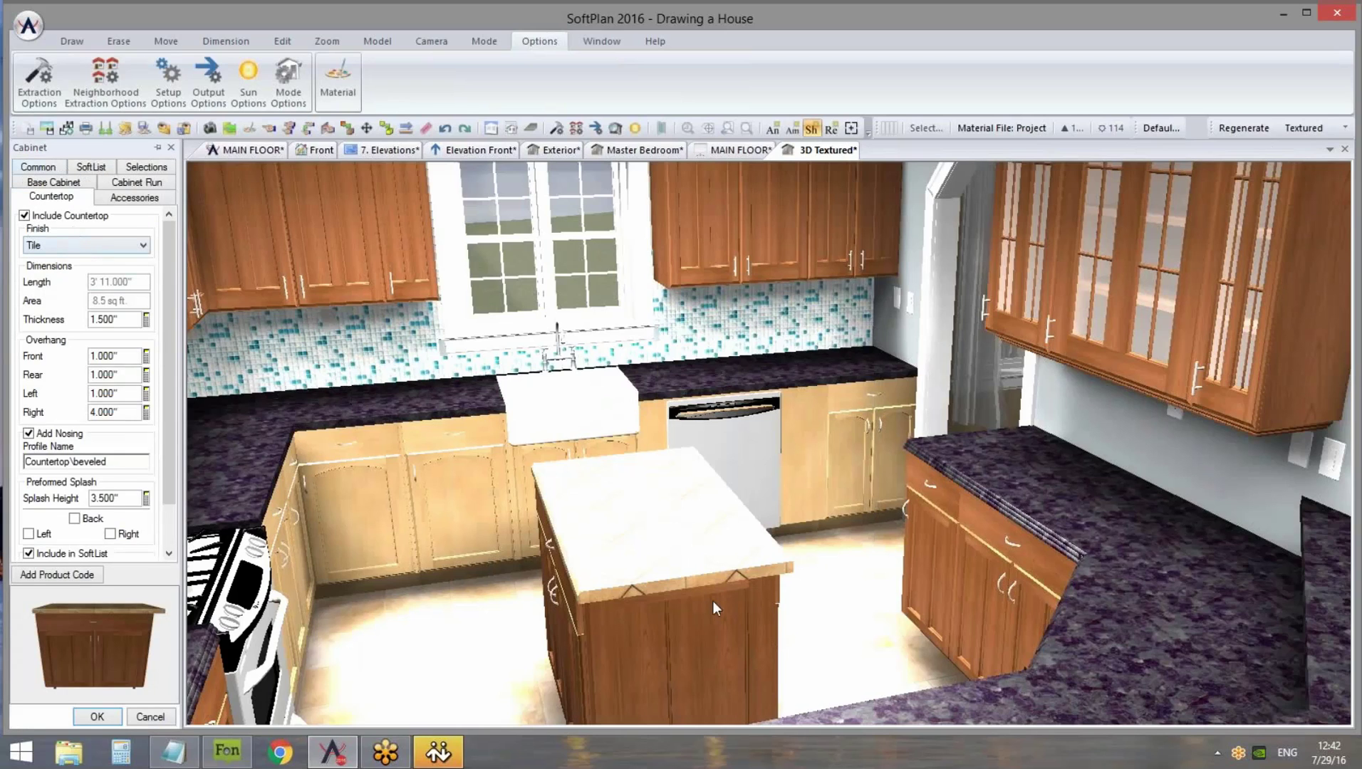
scroll(705, 589, up, 5)
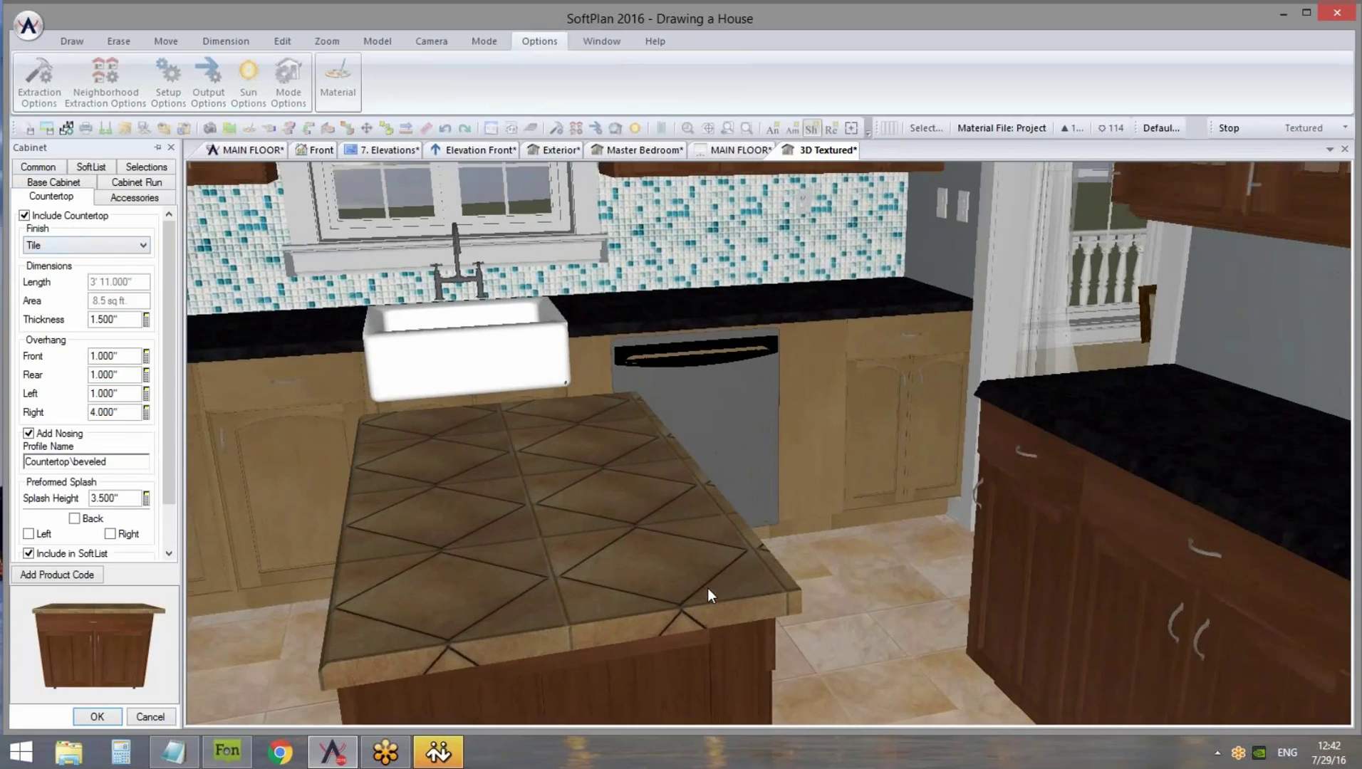
scroll(709, 588, up, 2)
scroll(711, 589, down, 6)
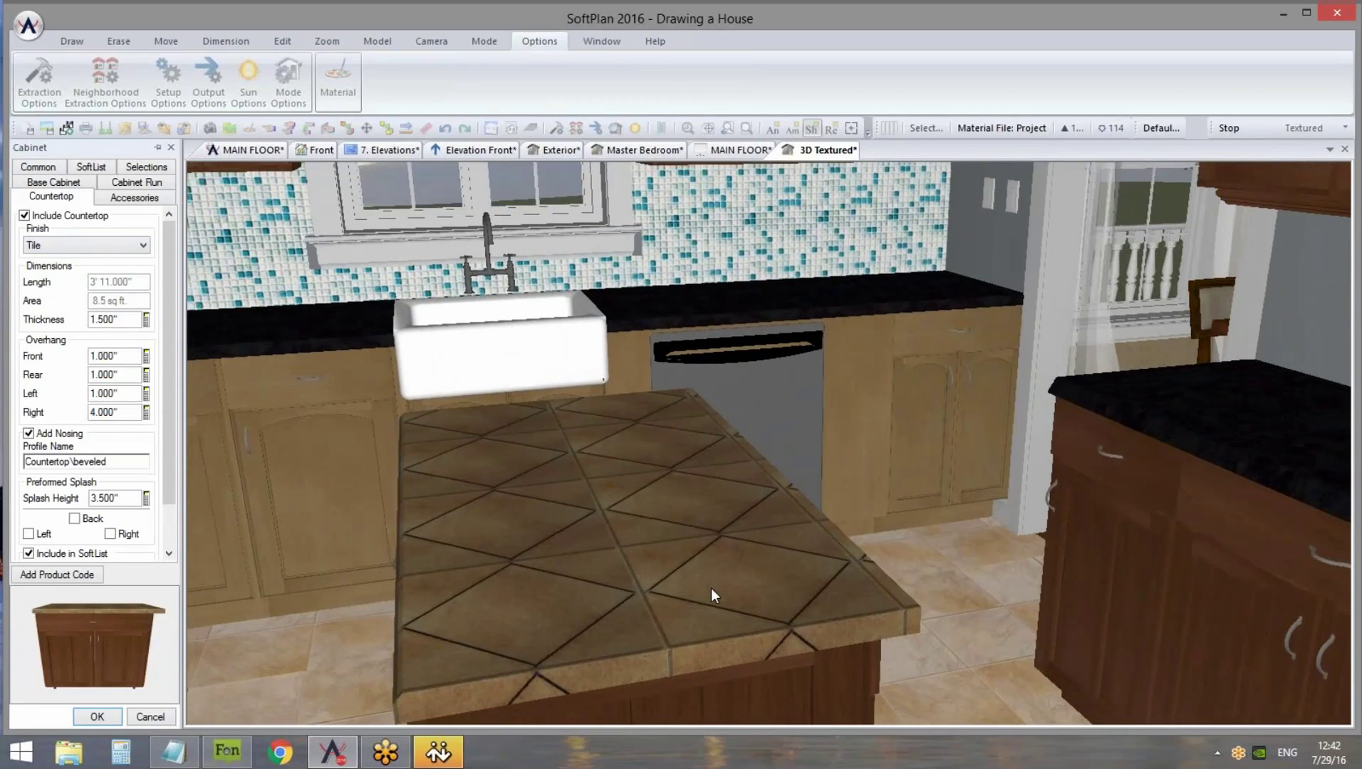
scroll(709, 590, down, 5)
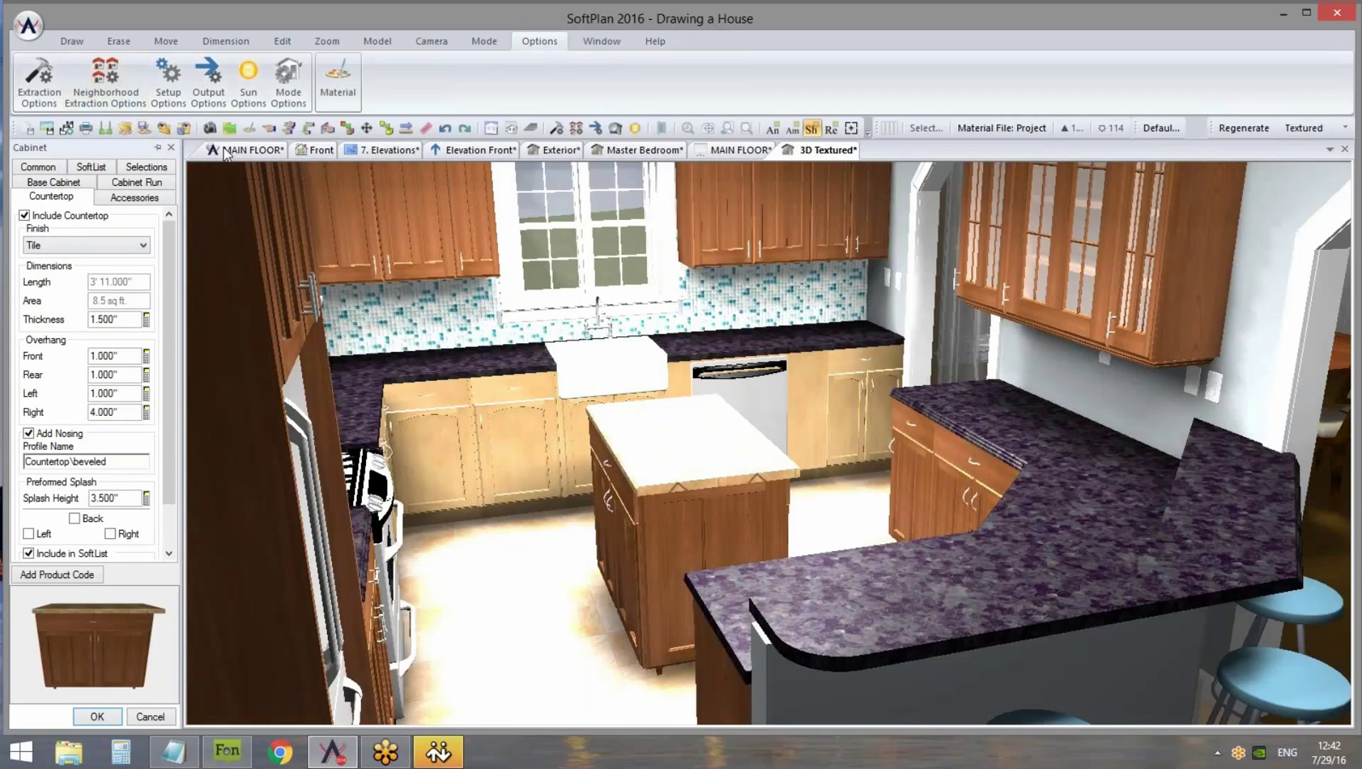
Return to the main floor plan and switch the drawing to Electrical mode, showing the kitchen lights
click(230, 151)
scroll(757, 432, down, 5)
scroll(746, 404, up, 6)
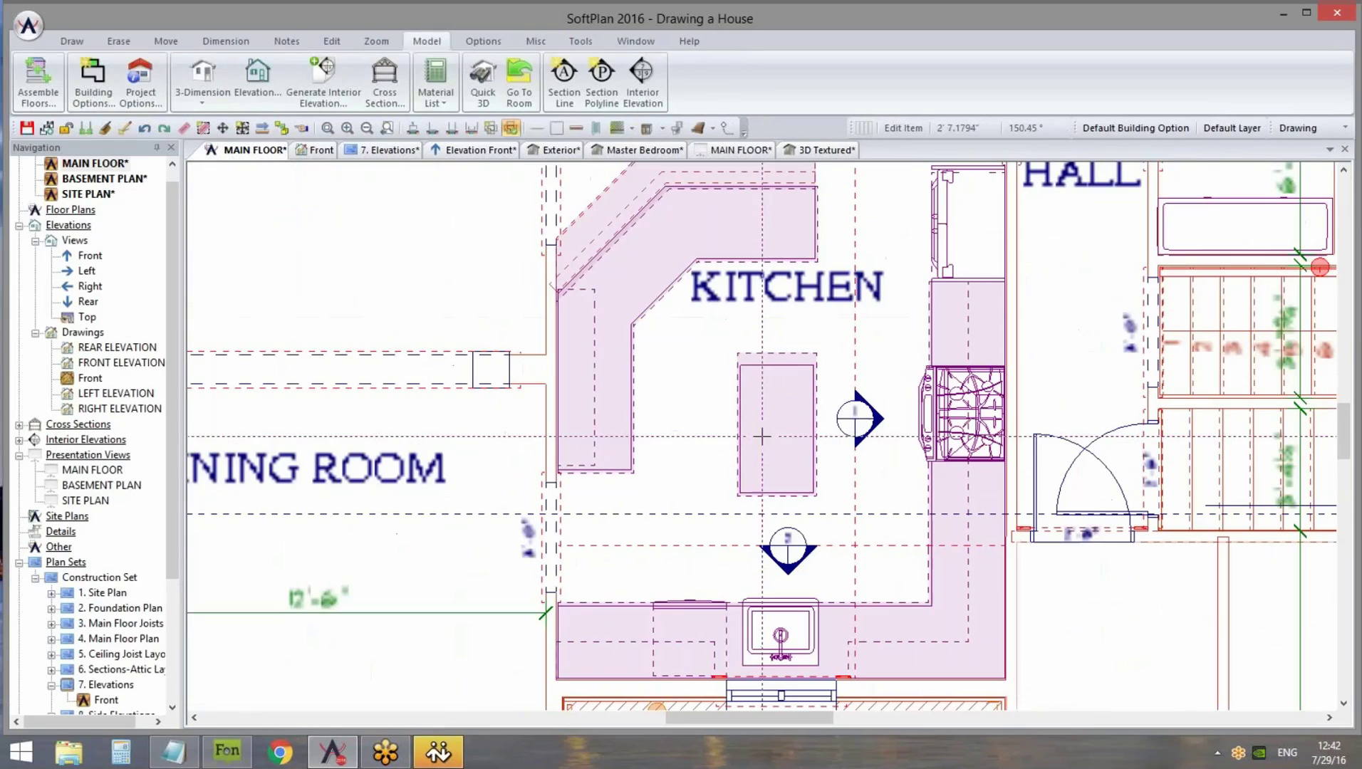
click(1345, 127)
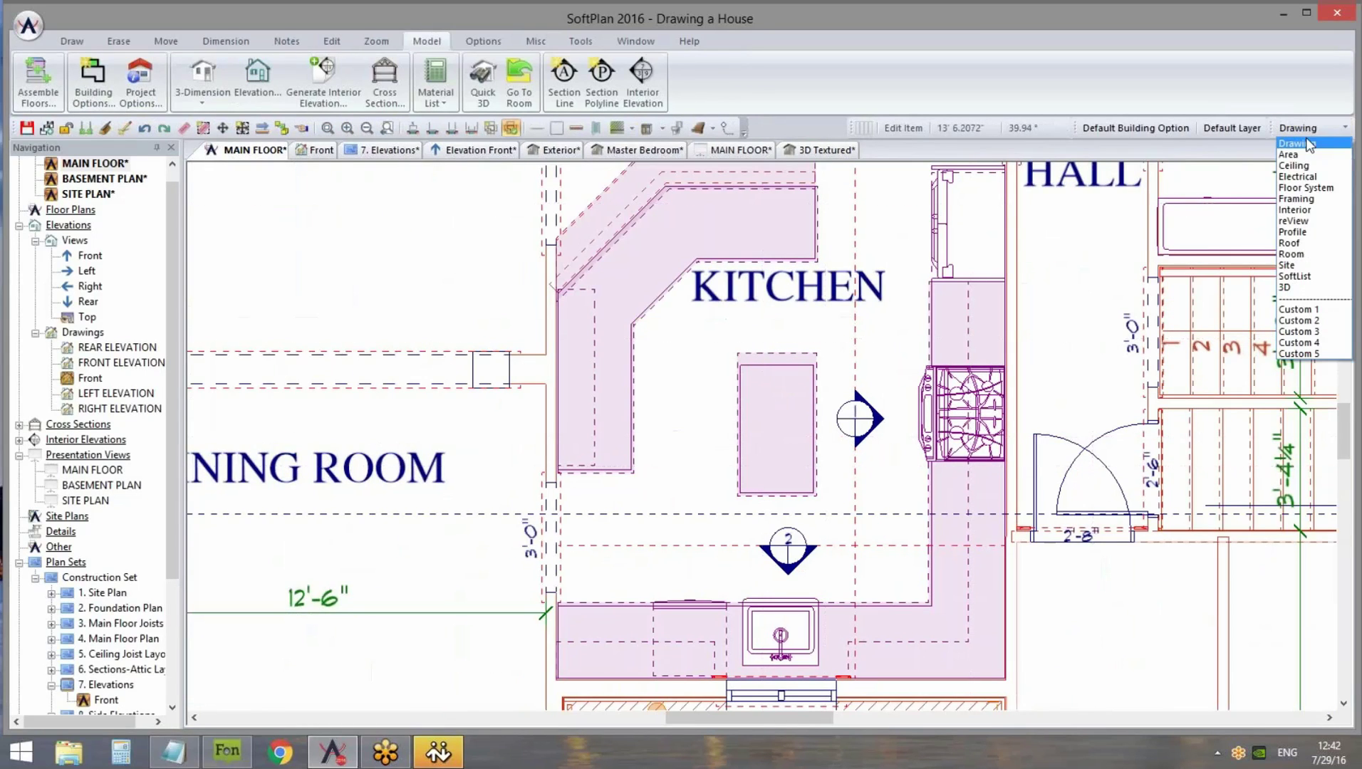
click(1311, 175)
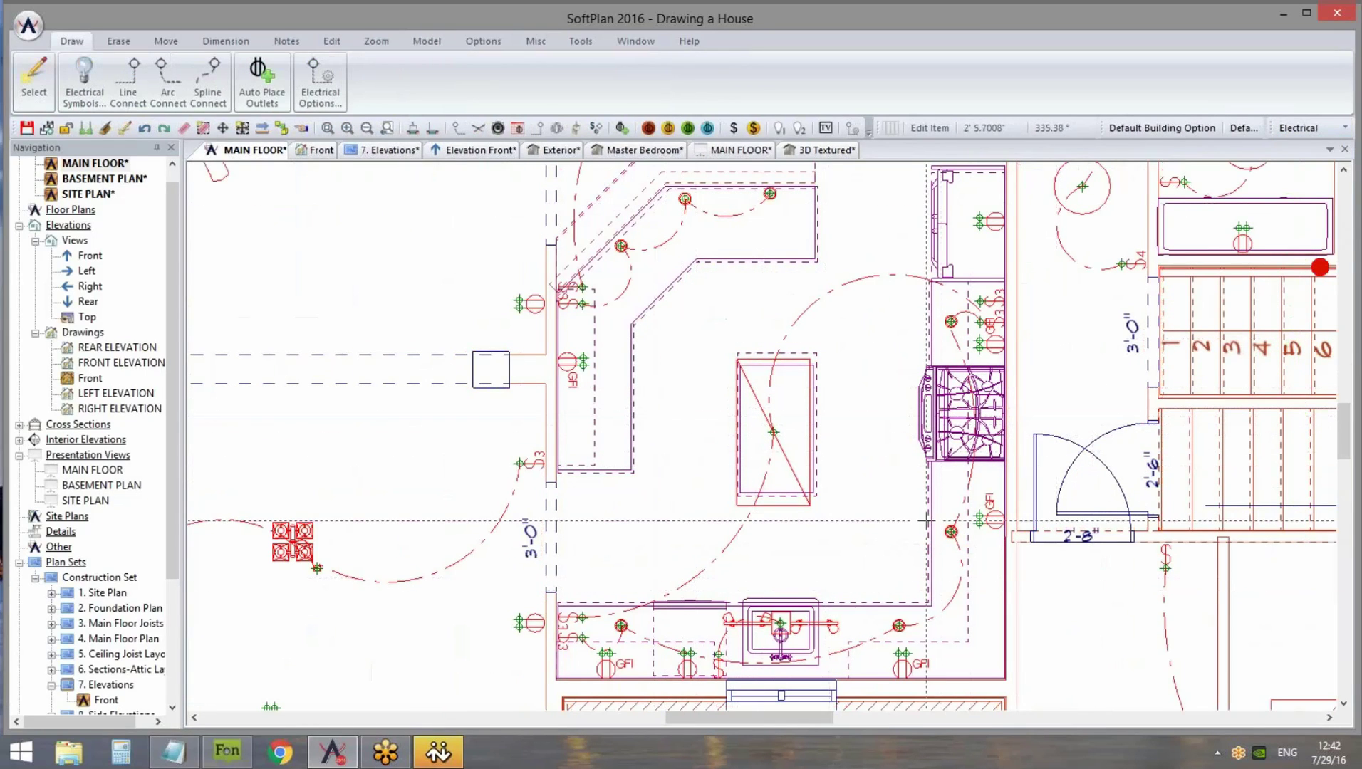
middle_drag(885, 631, 888, 581)
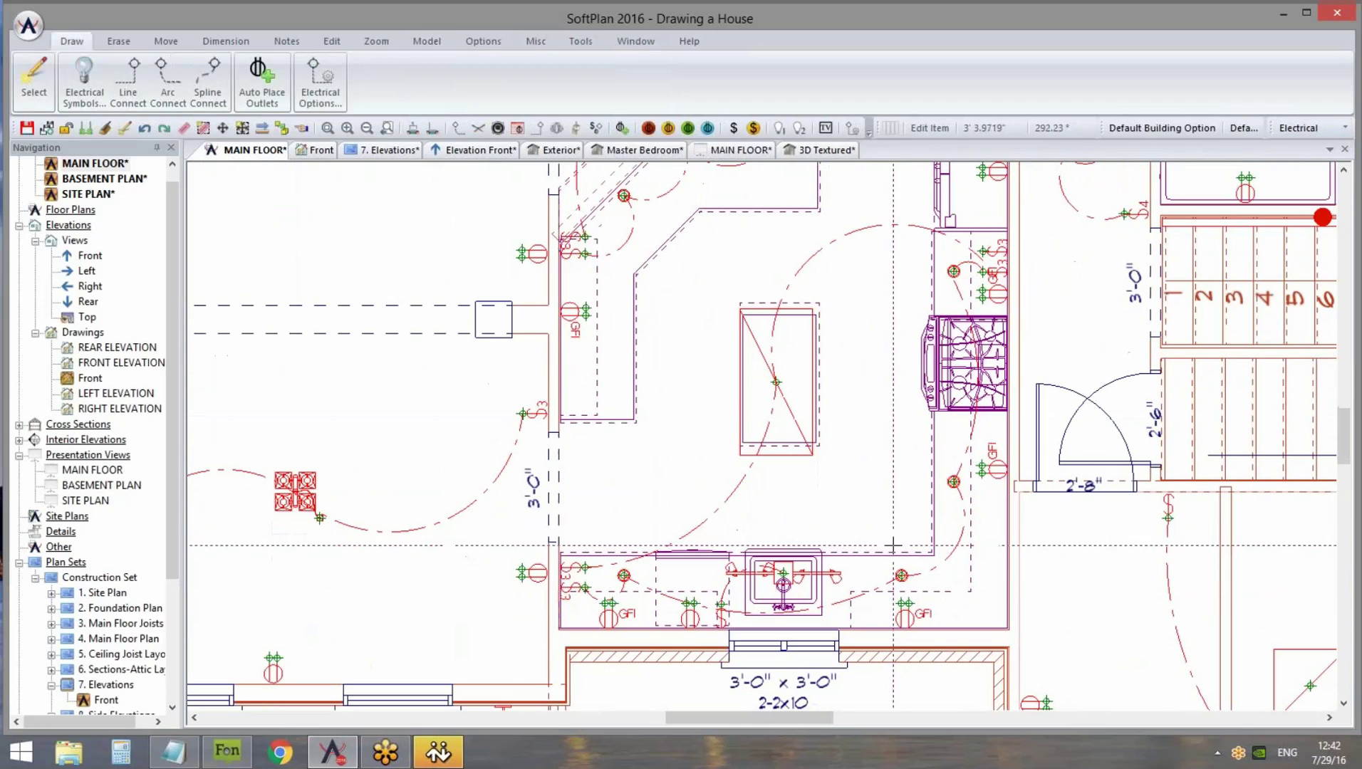
Enable custom lighting for the 4-inch can light beside the kitchen sink and lower its brightness
right_click(904, 579)
mouse_move(1047, 587)
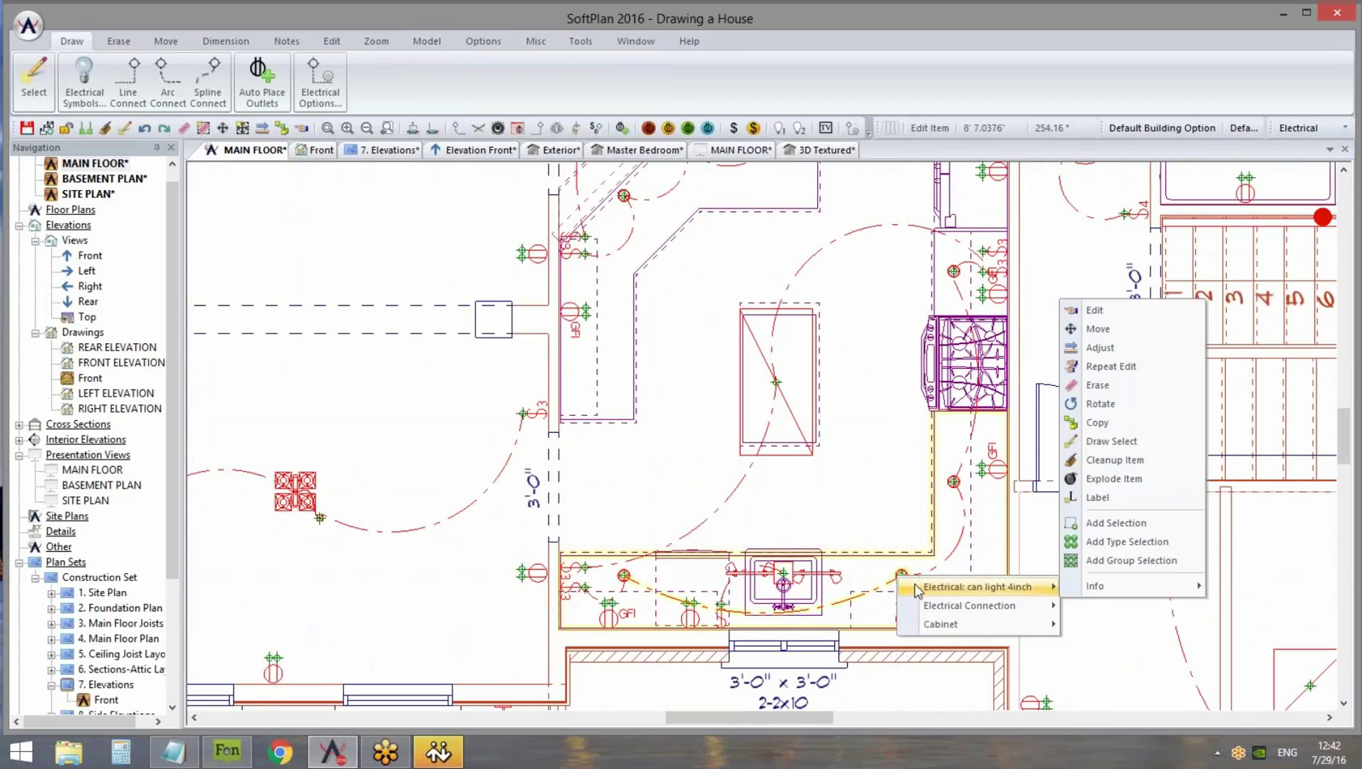
click(1097, 311)
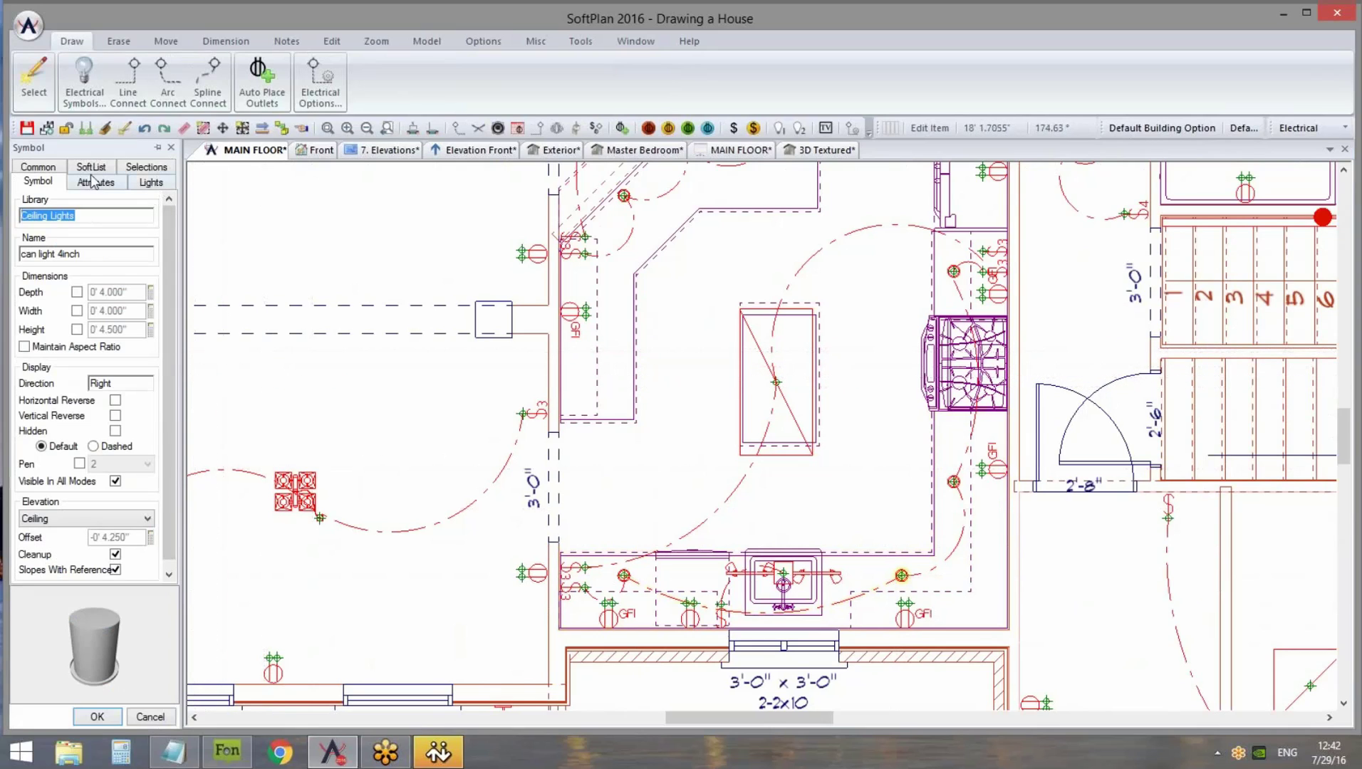
click(153, 184)
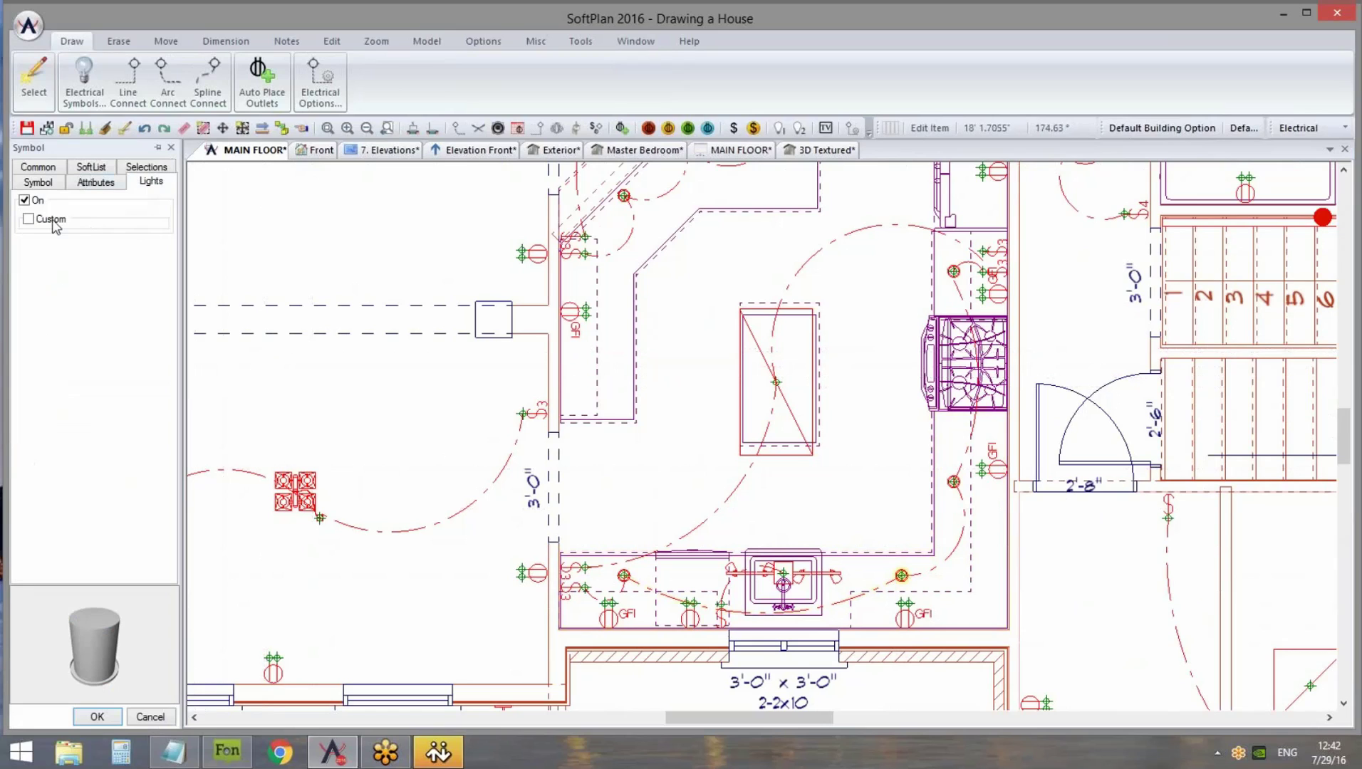
click(30, 220)
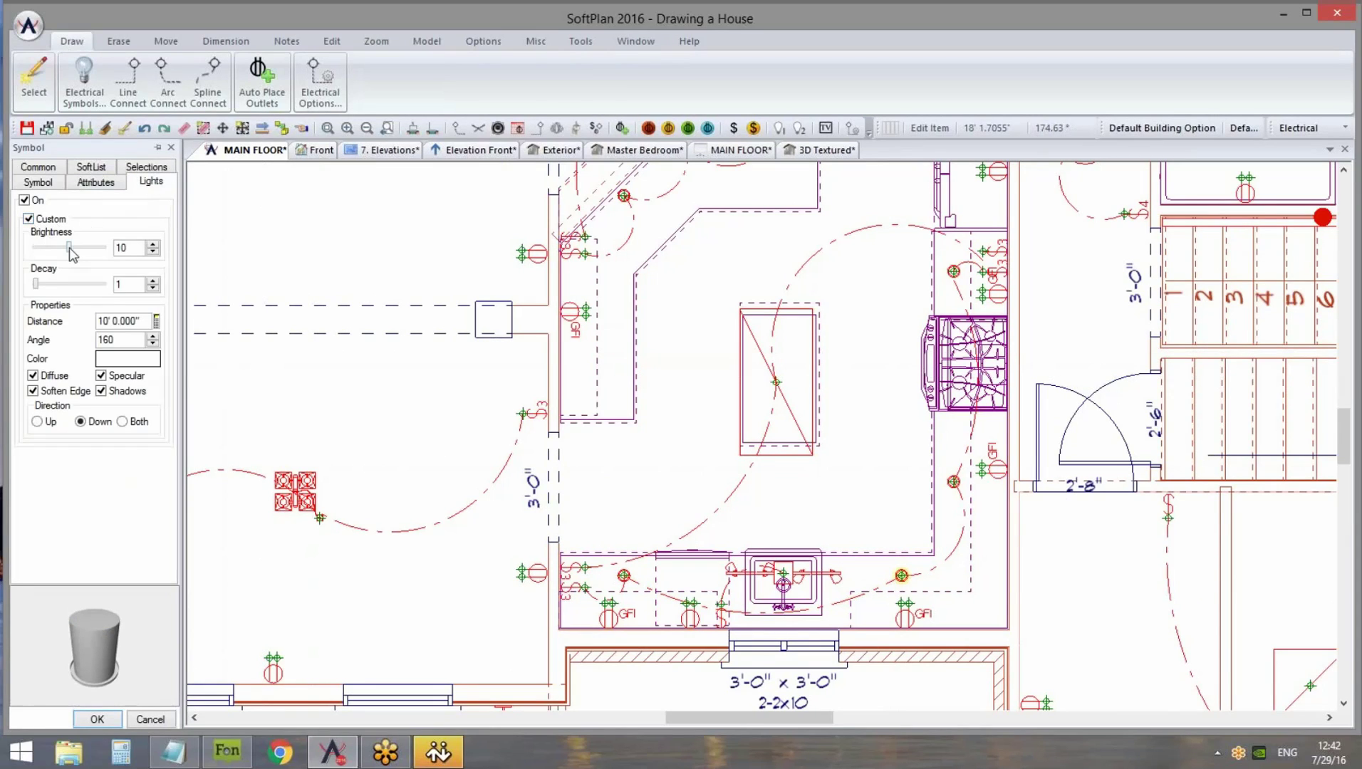
drag(69, 248, 47, 252)
click(98, 720)
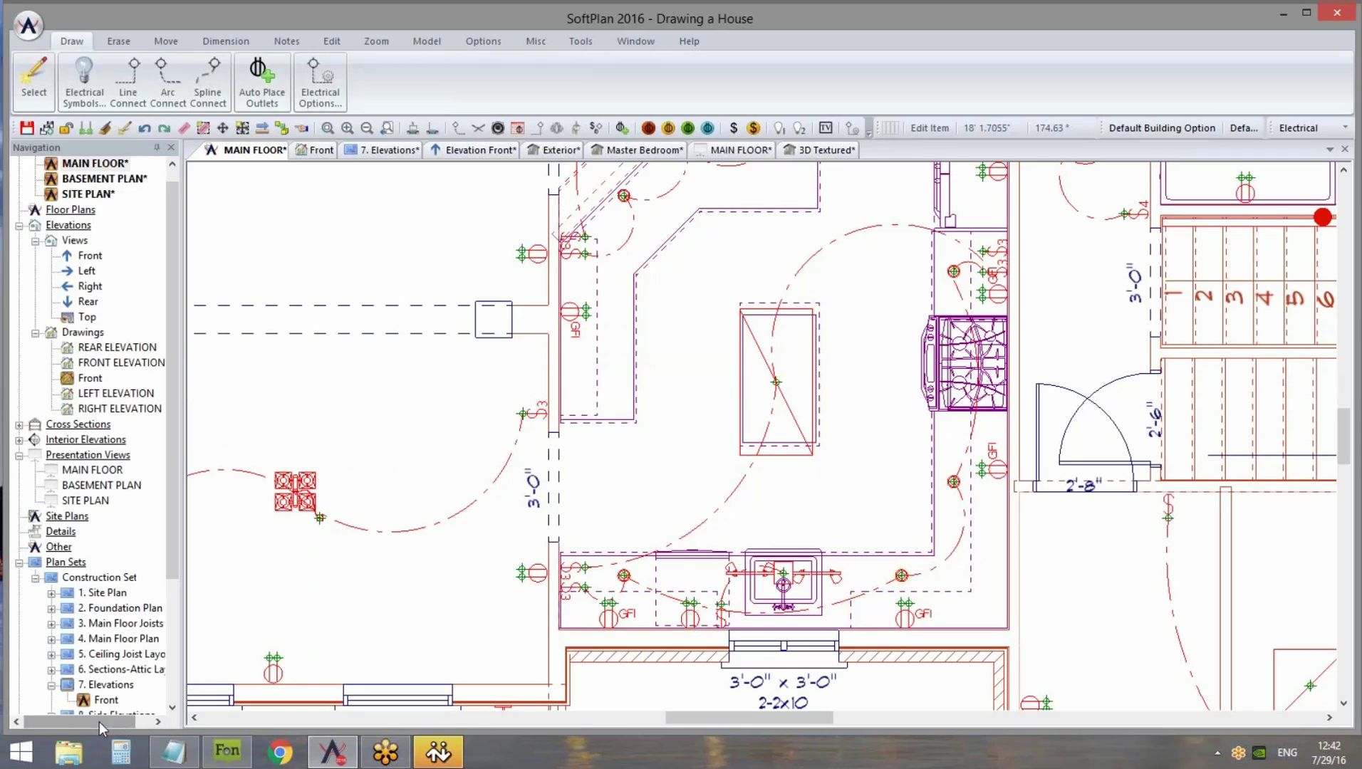
Repeat the can light edit on the other kitchen lights, then save the main floor plan and return to the 3D view
click(335, 44)
click(105, 82)
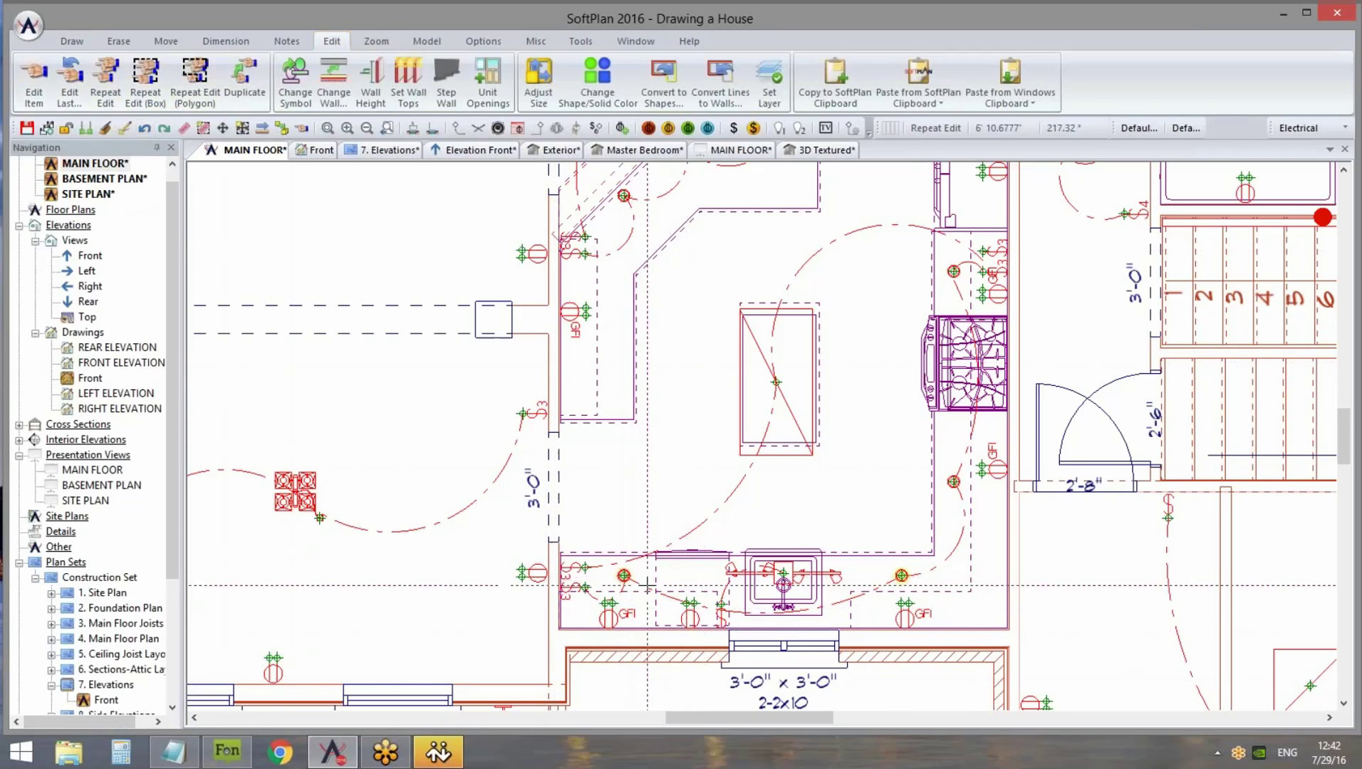
click(954, 482)
click(789, 590)
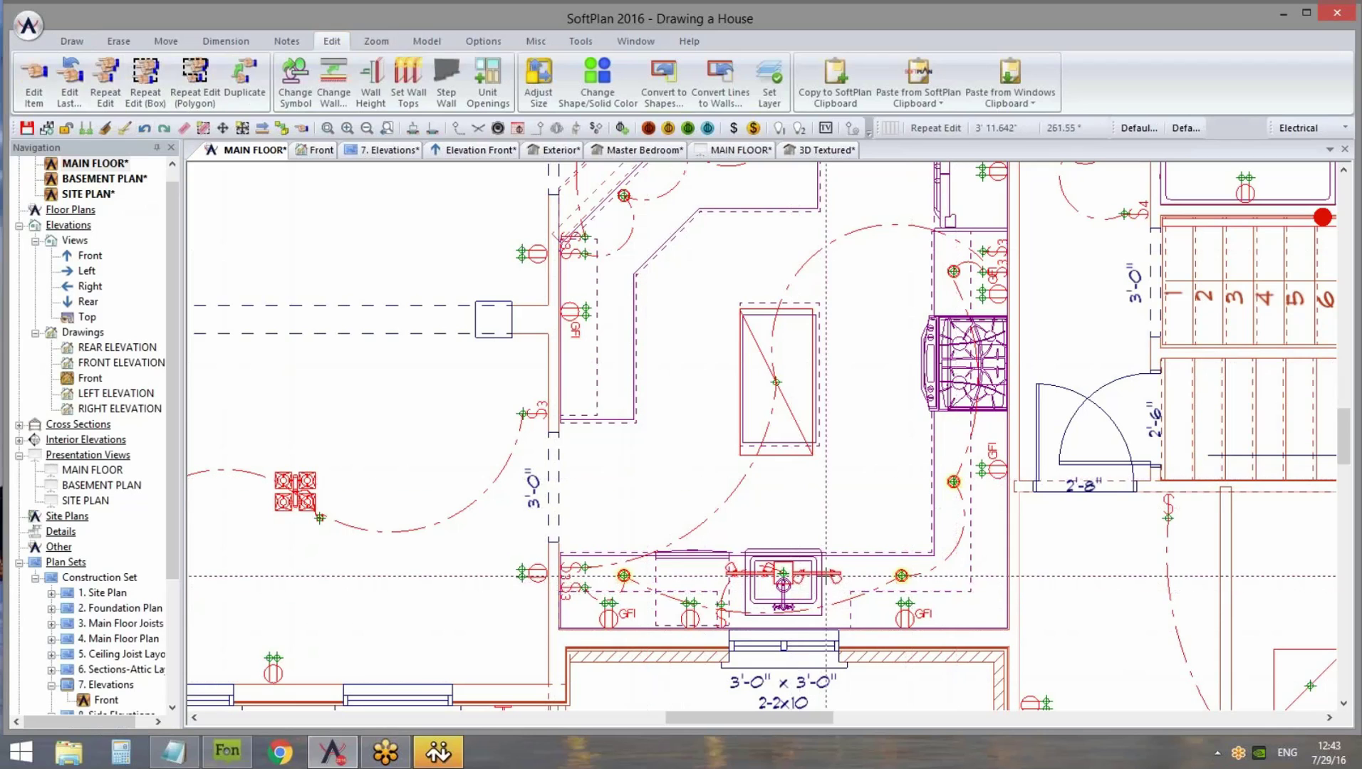
click(776, 385)
click(954, 272)
click(624, 198)
middle_drag(712, 321, 697, 390)
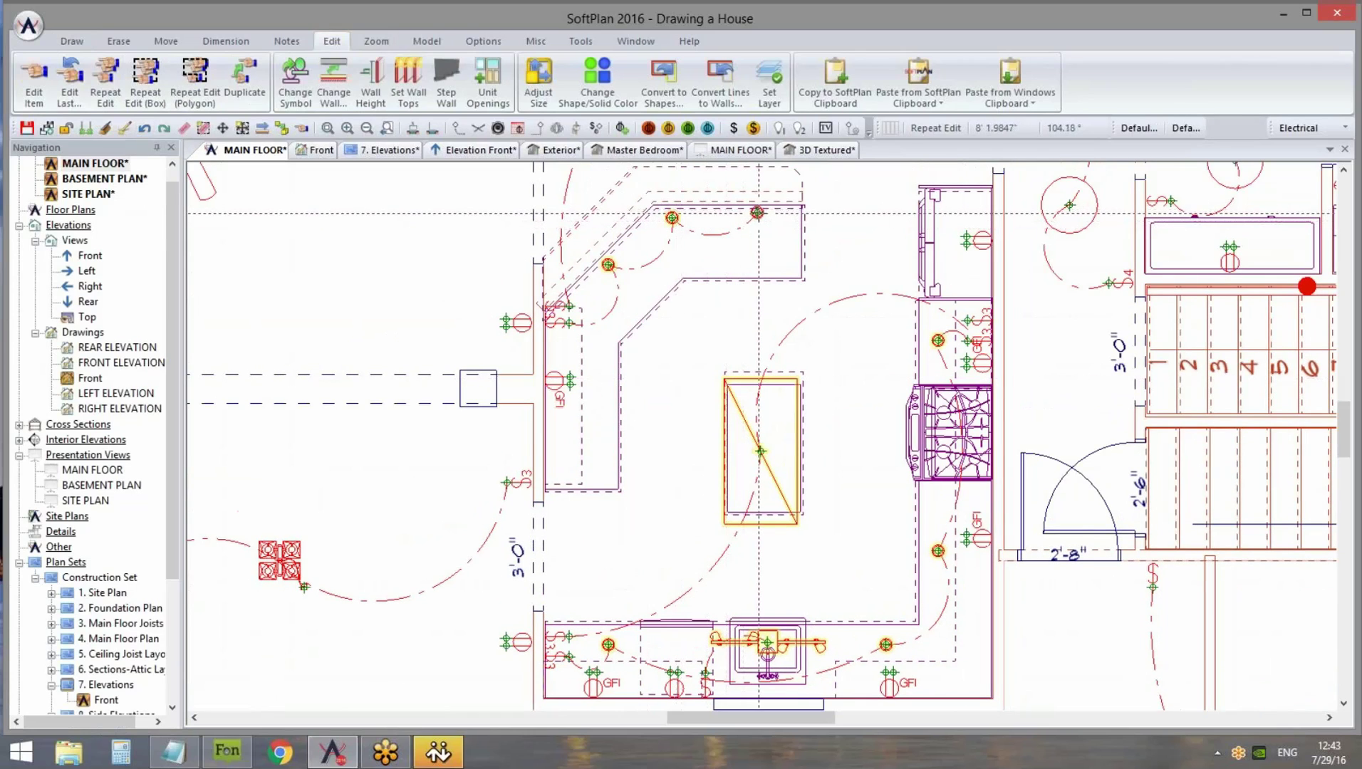
click(29, 129)
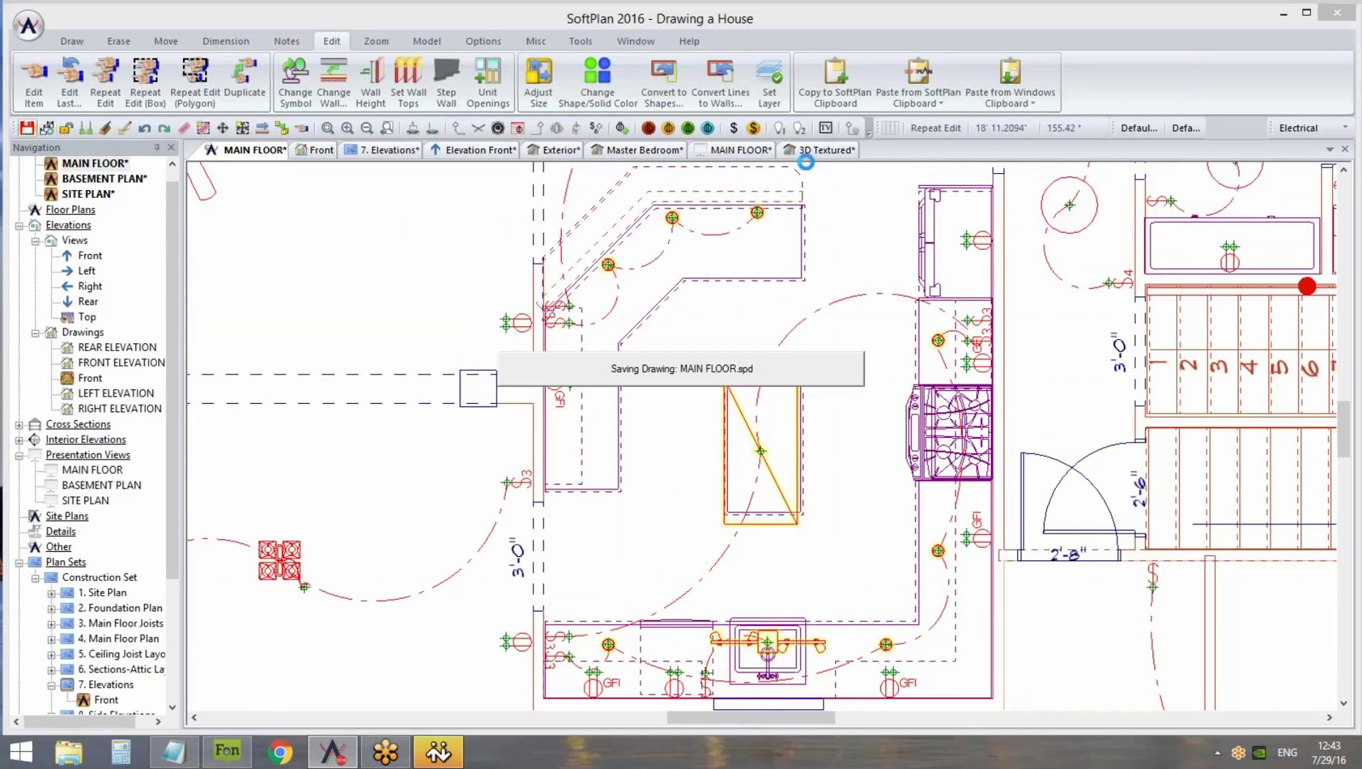
click(823, 150)
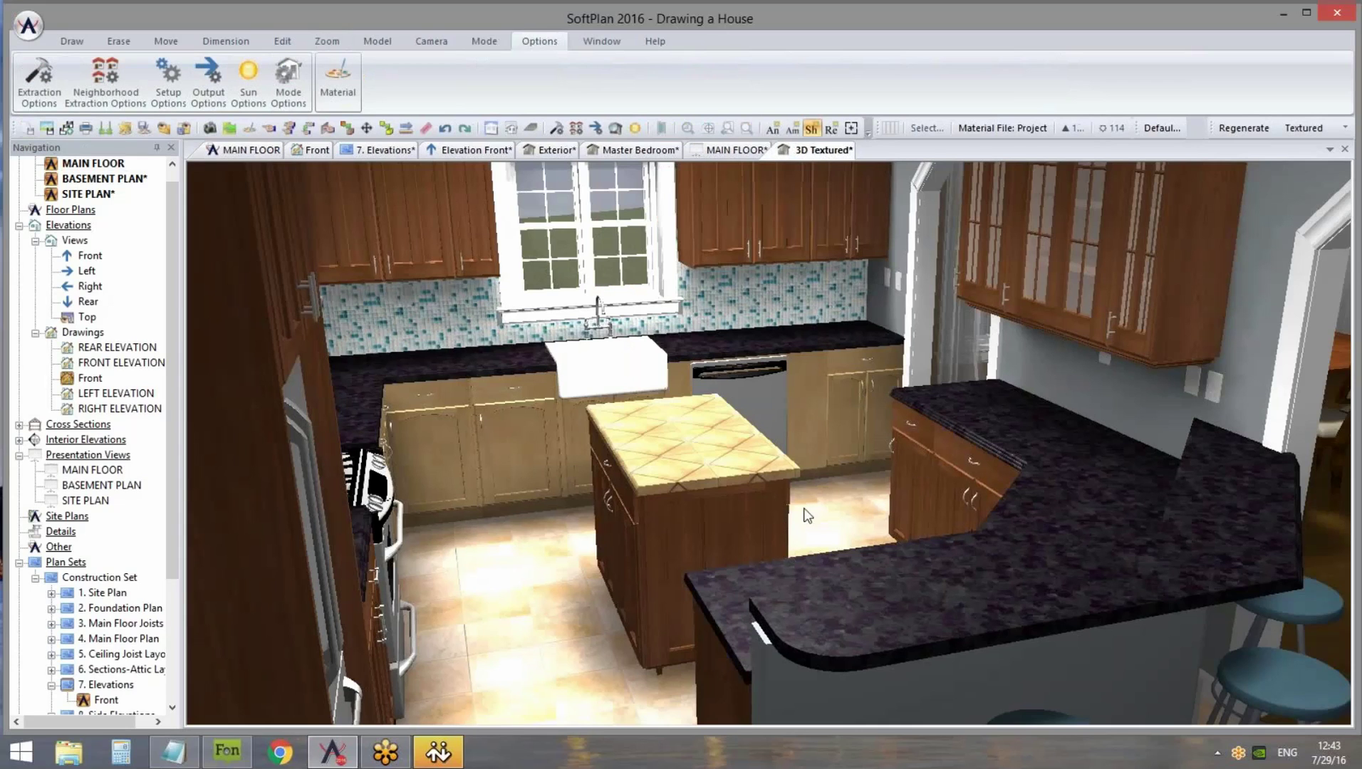
click(282, 41)
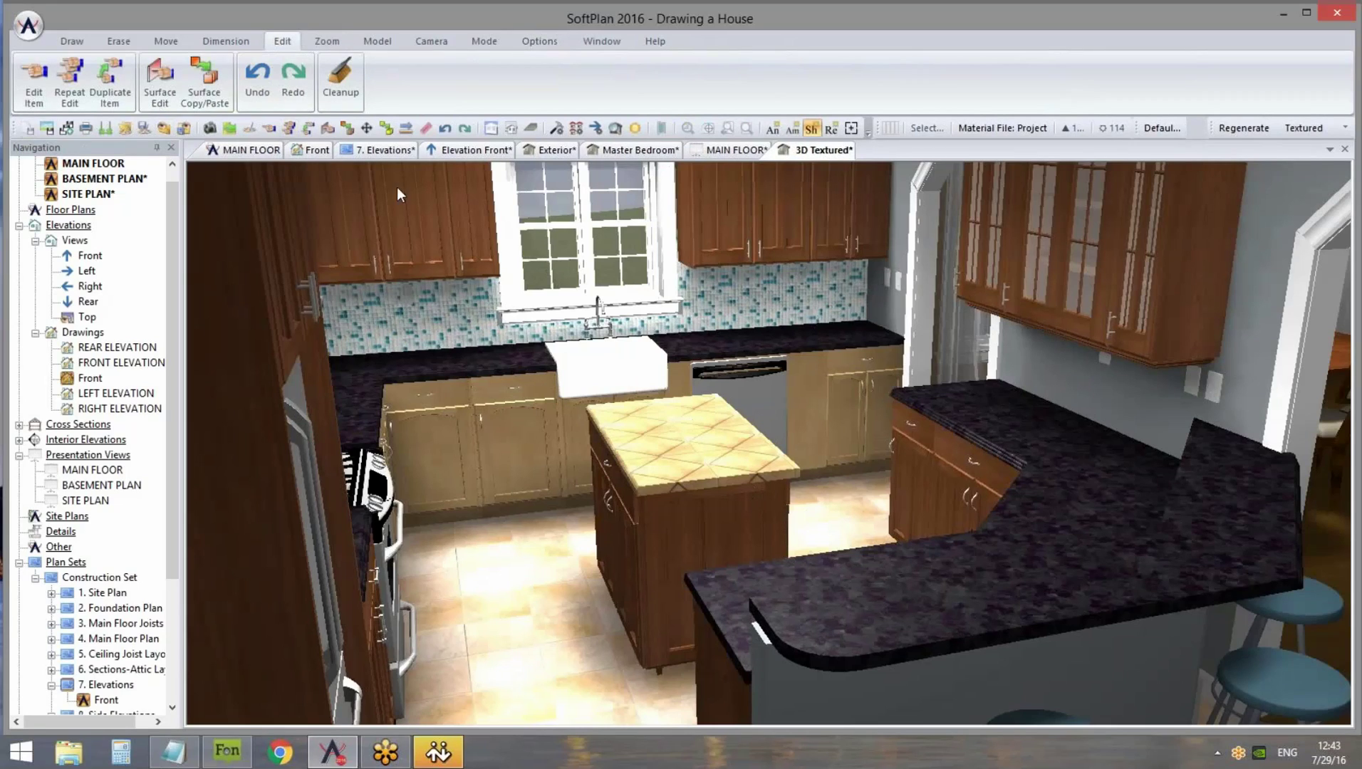
click(159, 82)
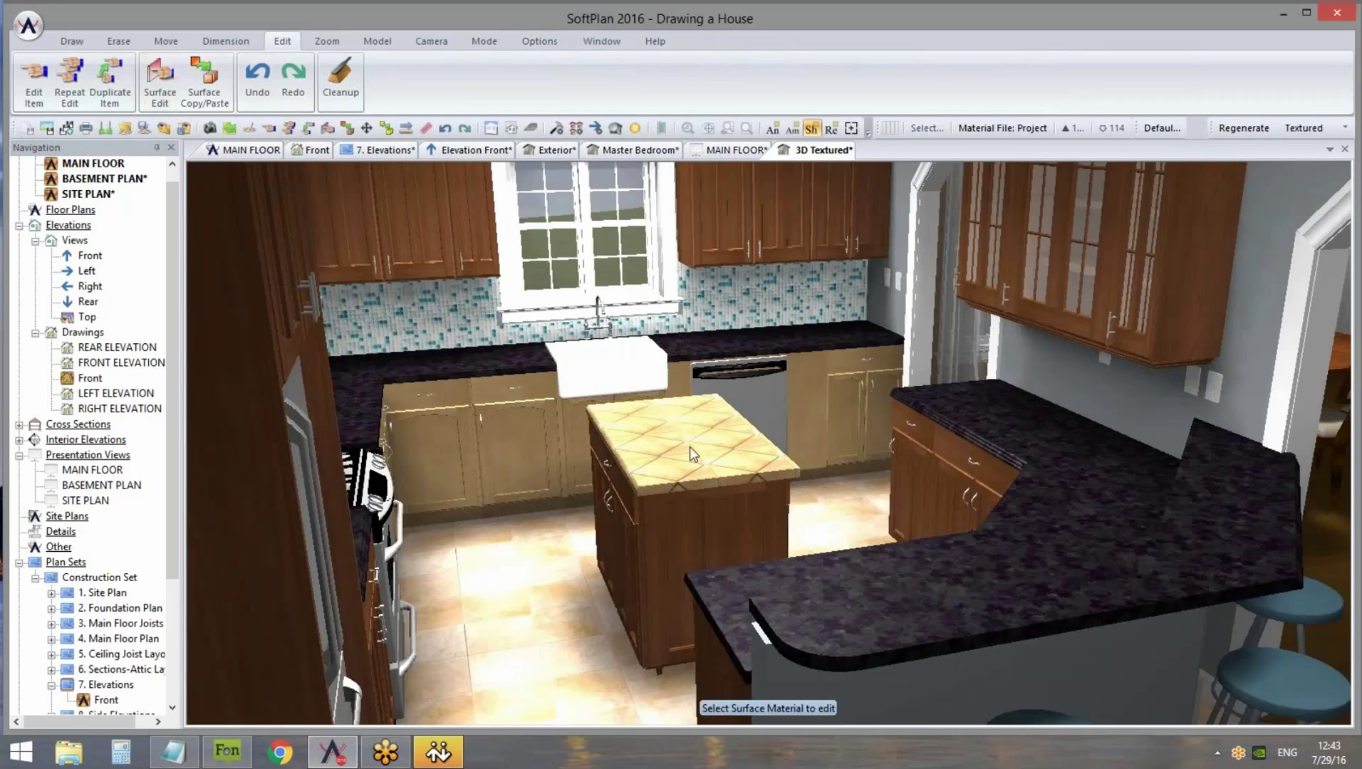
click(681, 477)
click(152, 718)
Open the island countertop's Tile surface for editing and browse the available ceramic textures
right_click(672, 440)
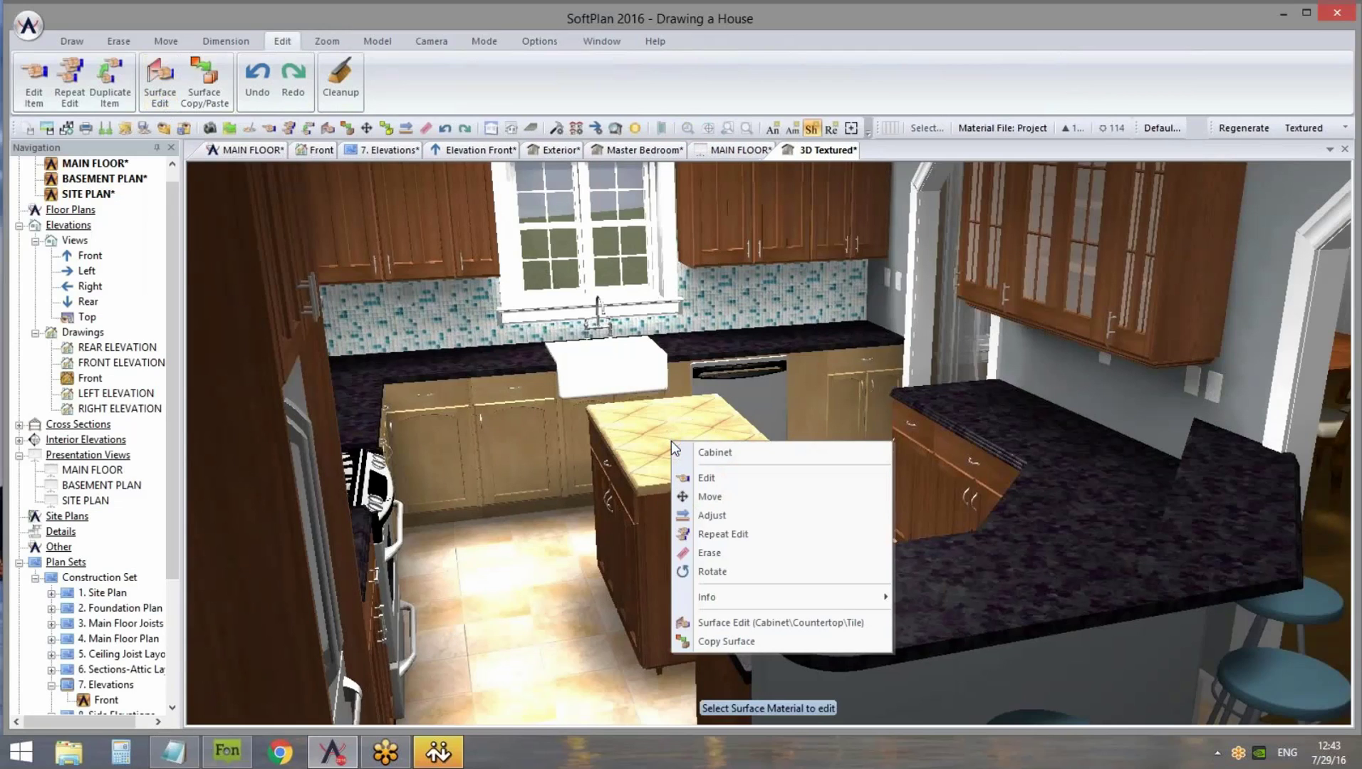
click(745, 625)
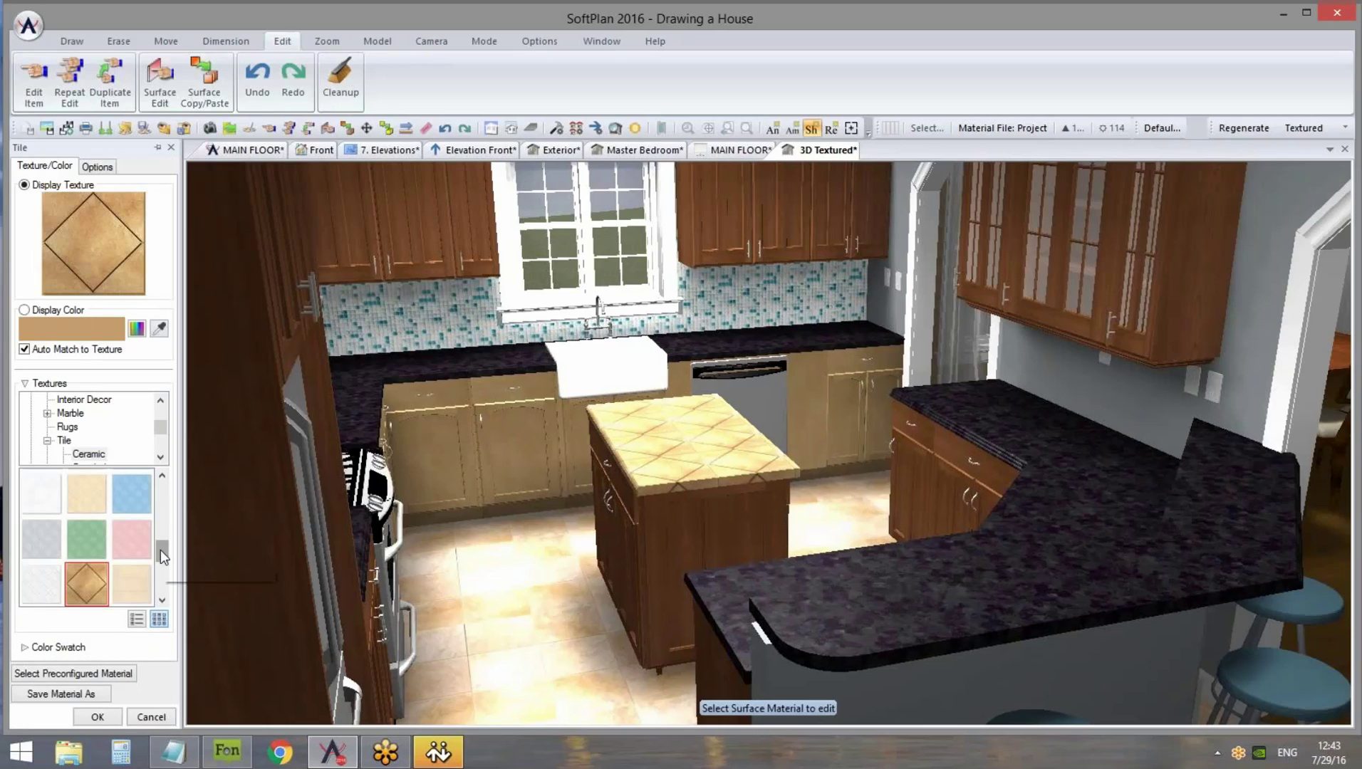
click(160, 457)
click(161, 604)
click(161, 603)
click(161, 604)
click(161, 603)
click(161, 459)
click(161, 458)
click(161, 458)
Check the Glass and Detailed tile textures, then apply a plain light grey Ceramic texture to the island countertop
click(90, 430)
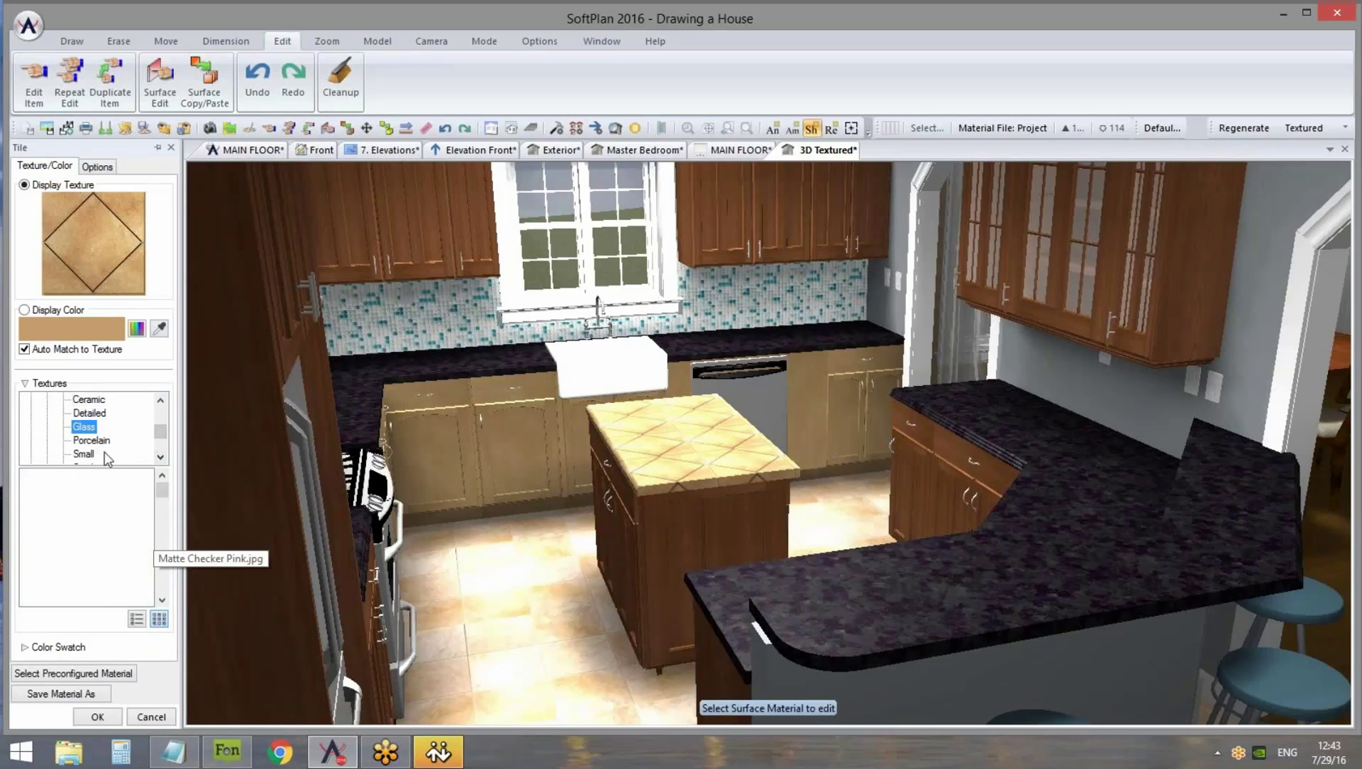
click(99, 416)
click(89, 400)
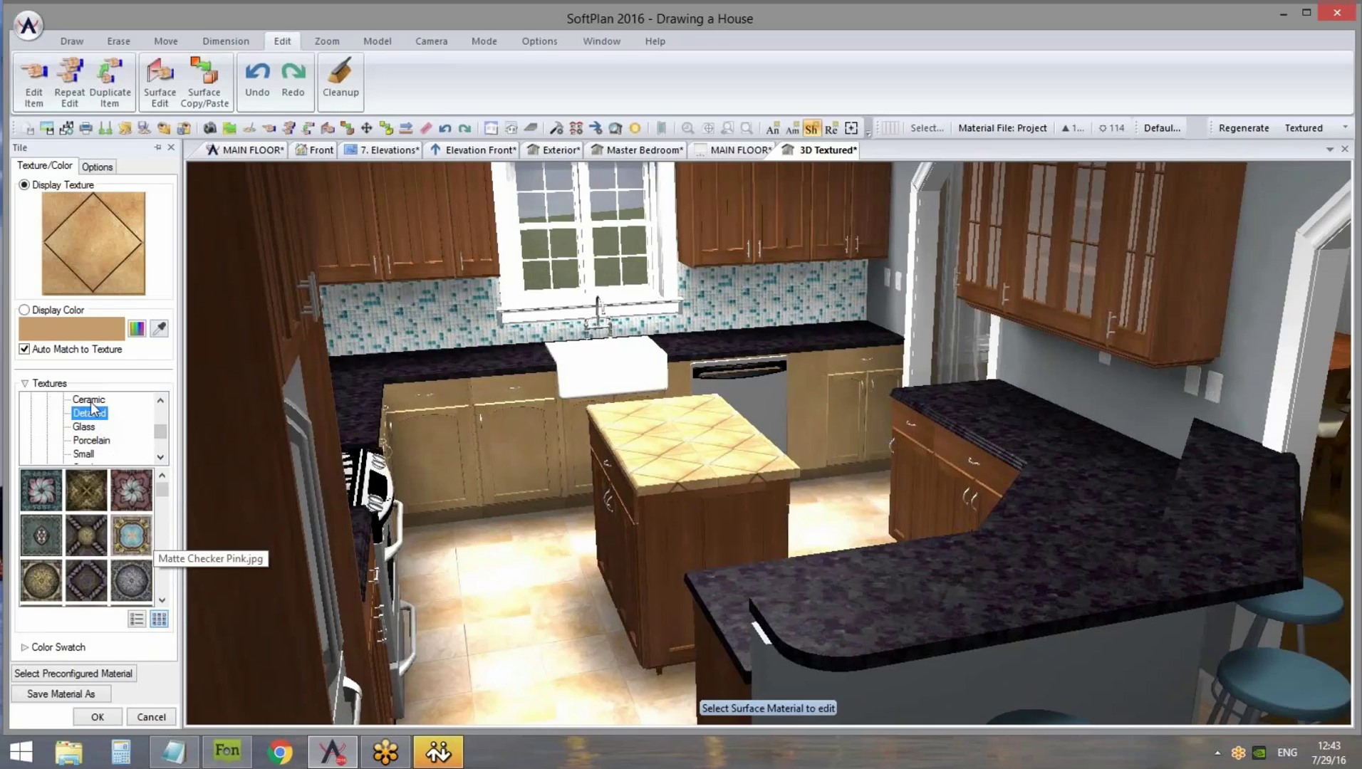
click(163, 561)
scroll(84, 524, down, 3)
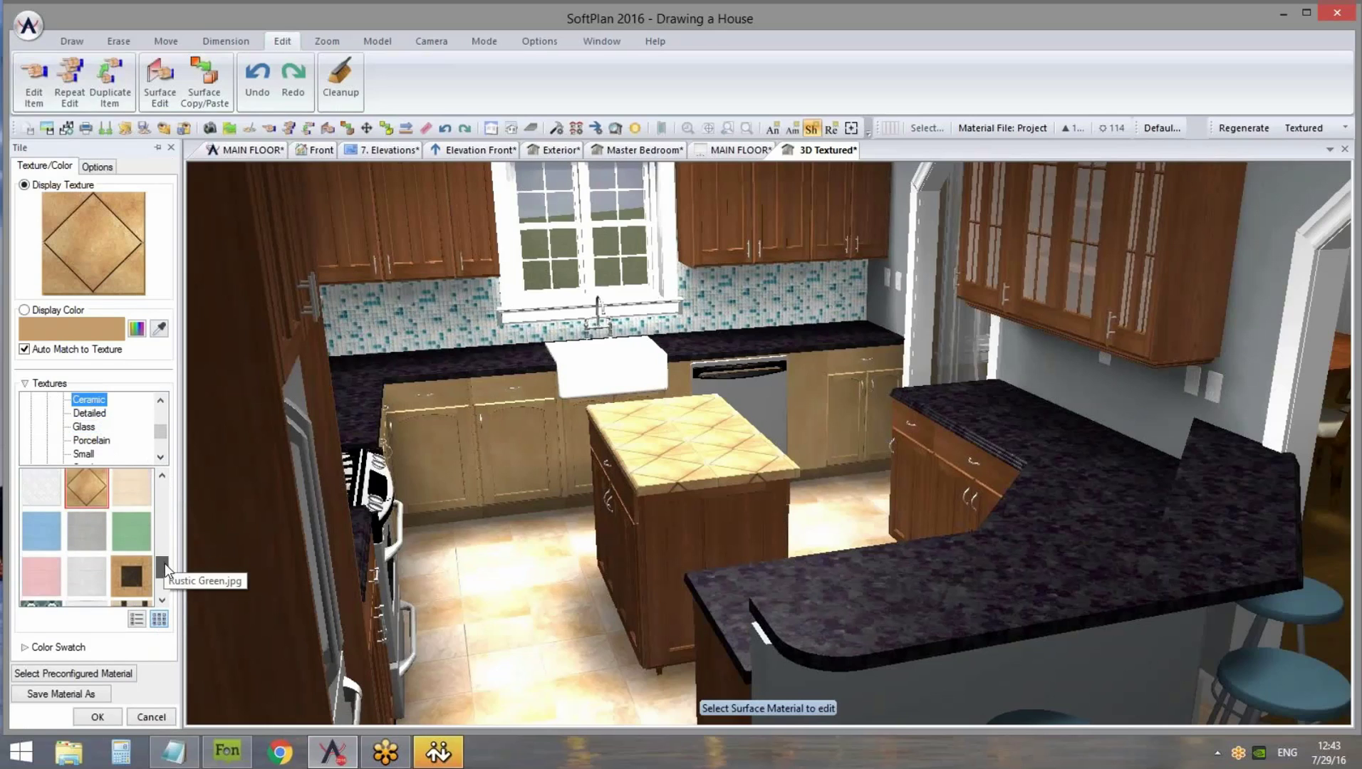
click(84, 520)
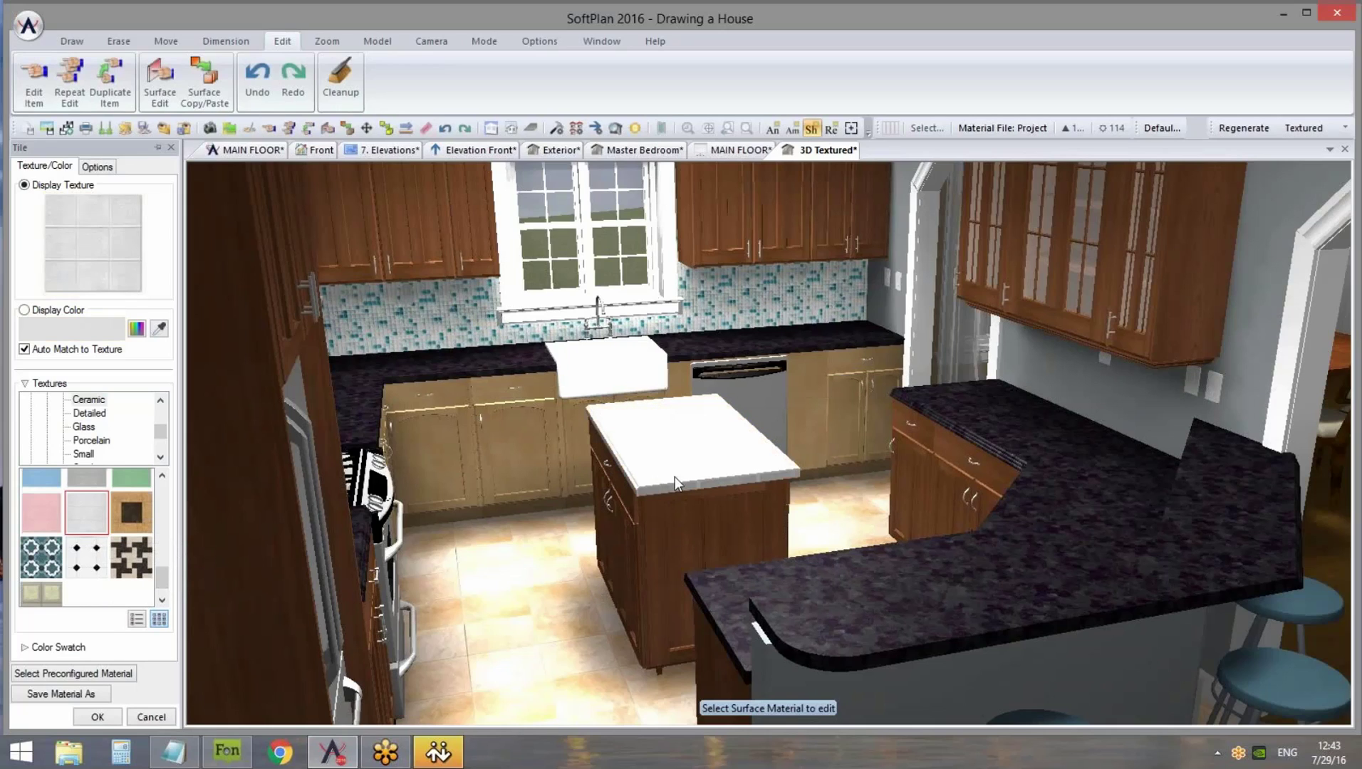
Set the Tile material's Ambient value to 19 and inspect the island countertop in the 3D view
right_click(688, 442)
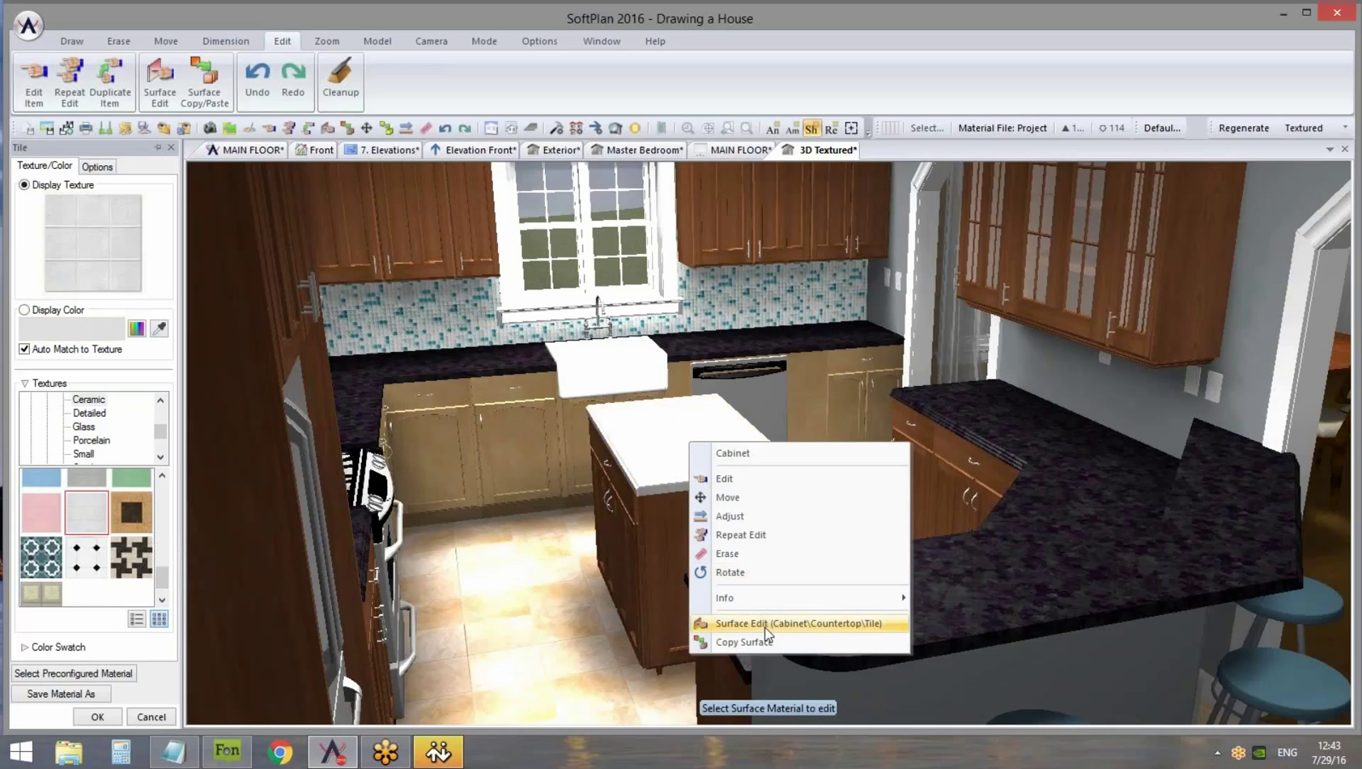
click(94, 168)
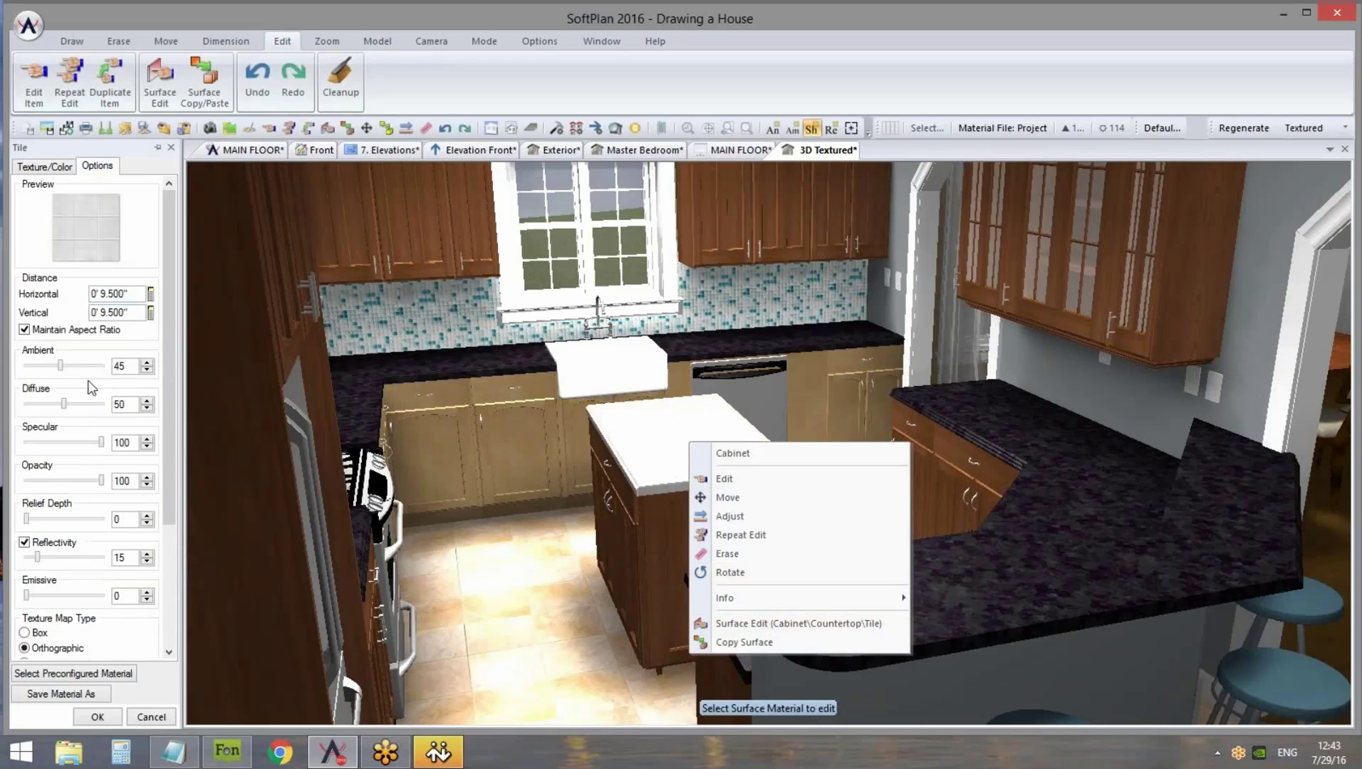
click(730, 40)
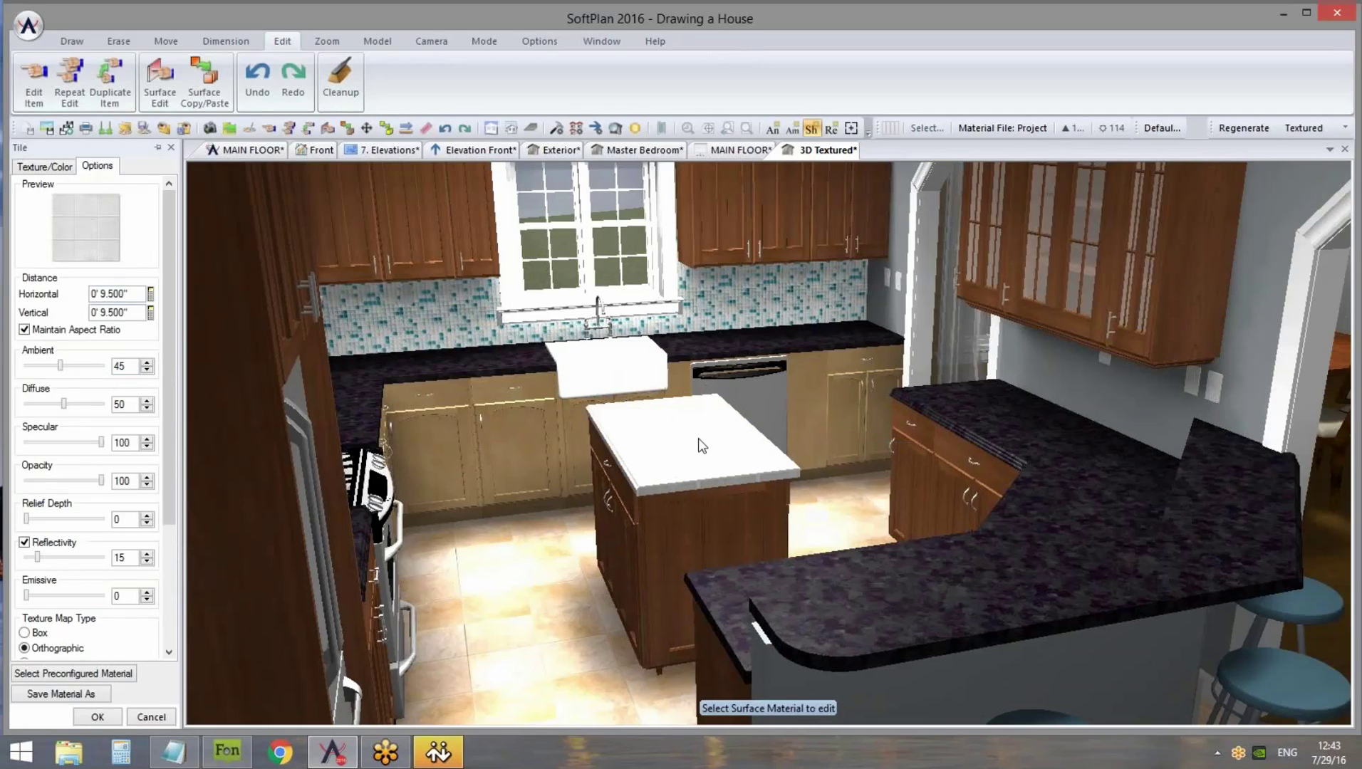
drag(61, 365, 41, 366)
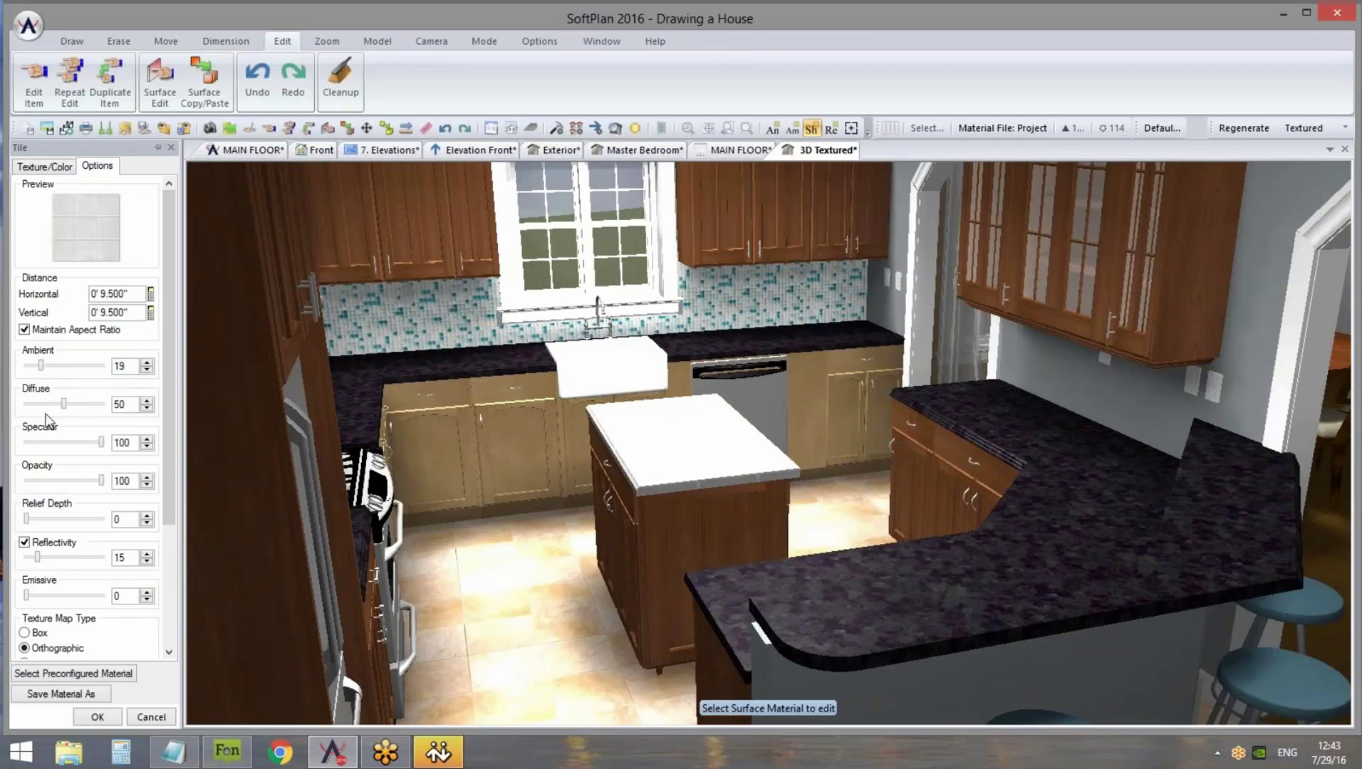
scroll(649, 437, up, 3)
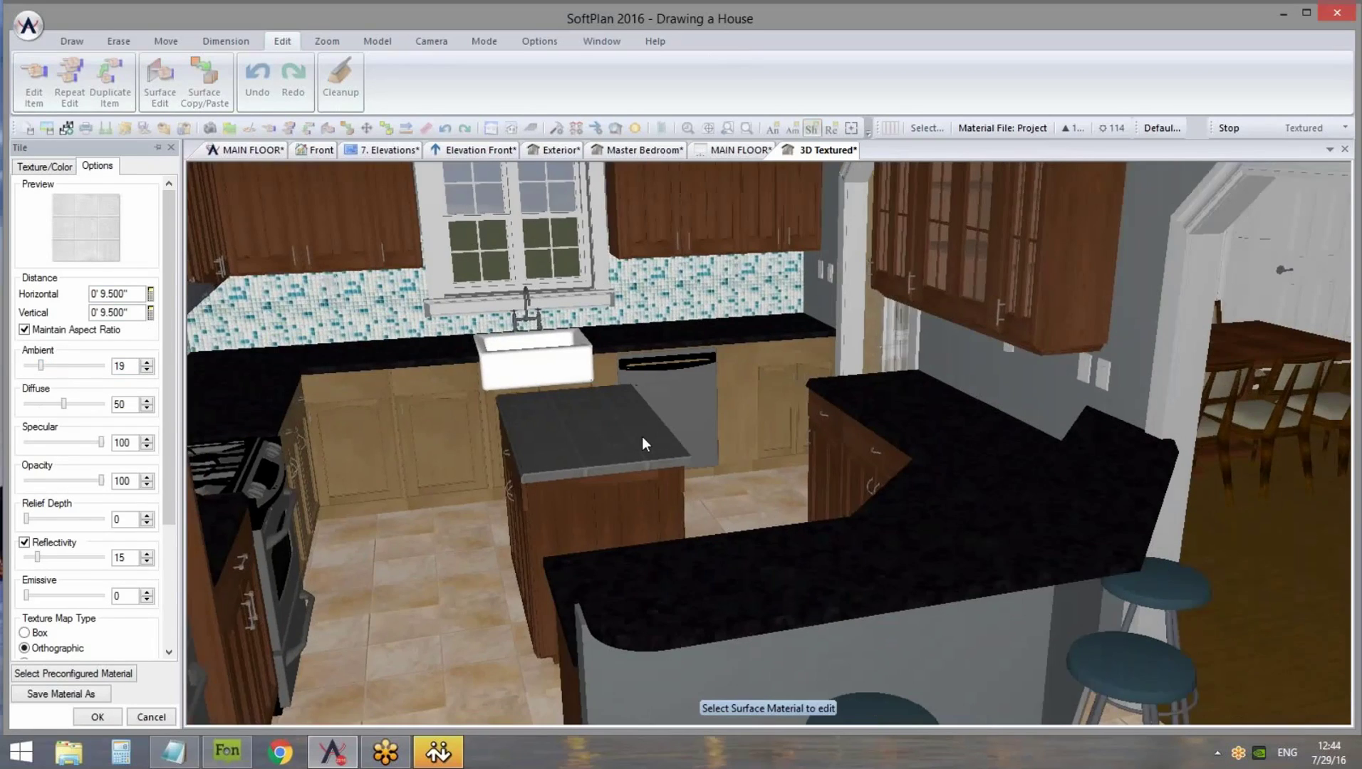
scroll(659, 438, up, 2)
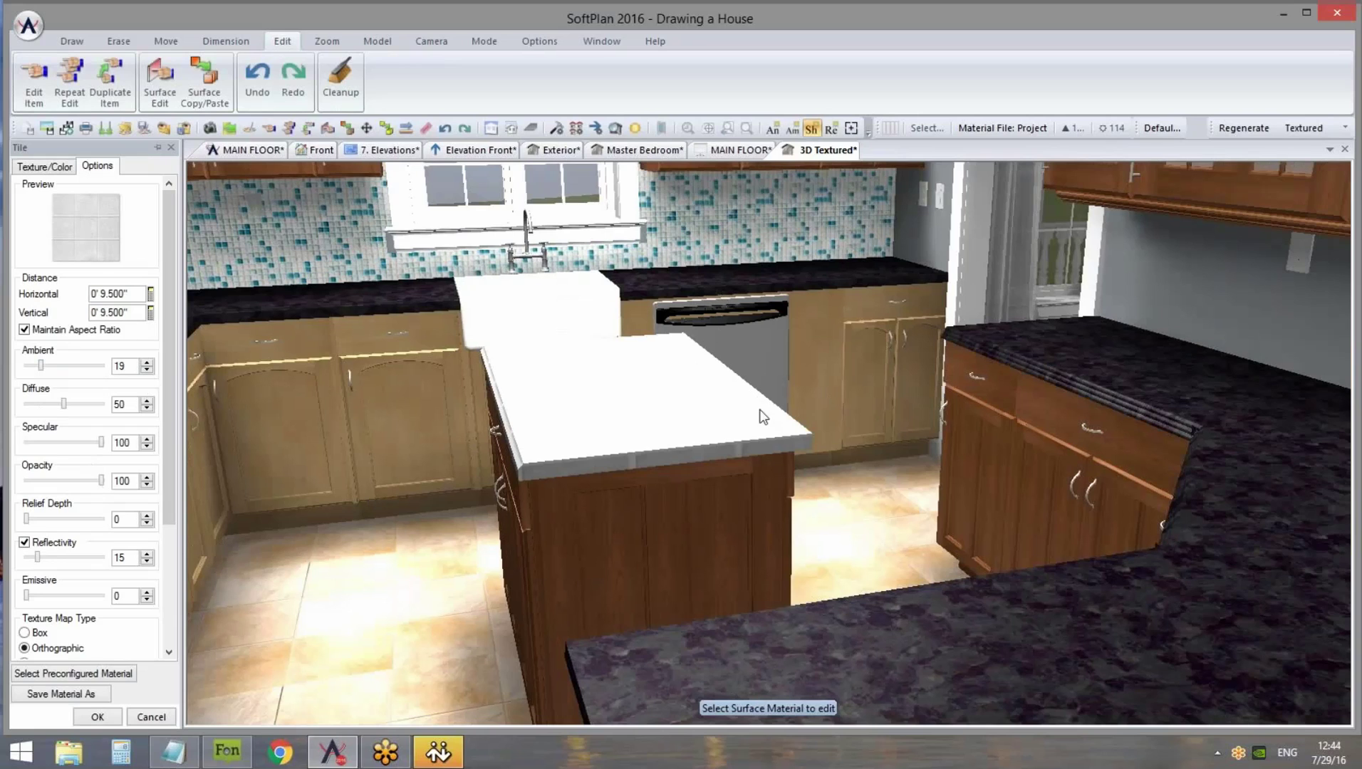
Edit the angled base cabinet run across from the island and change its countertop finish to Tile
right_click(1211, 394)
click(1240, 436)
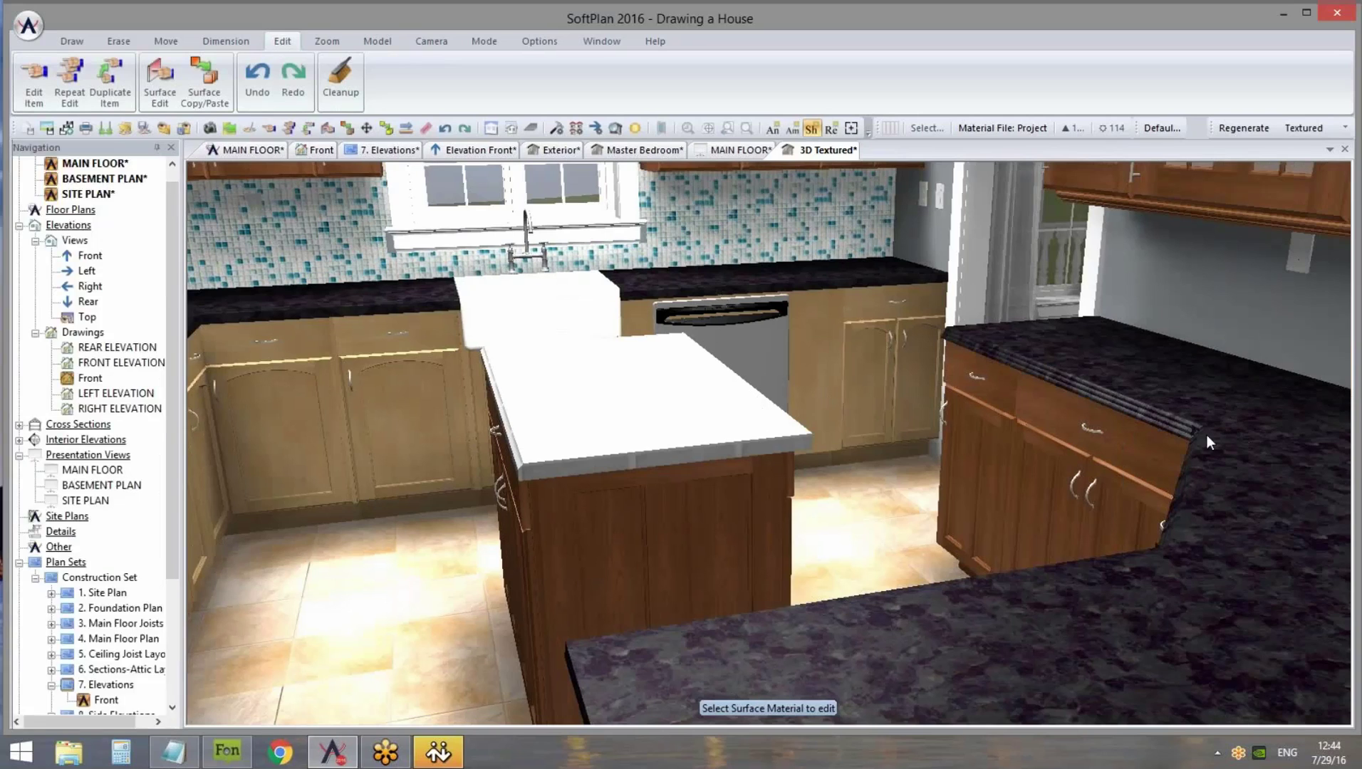
click(63, 170)
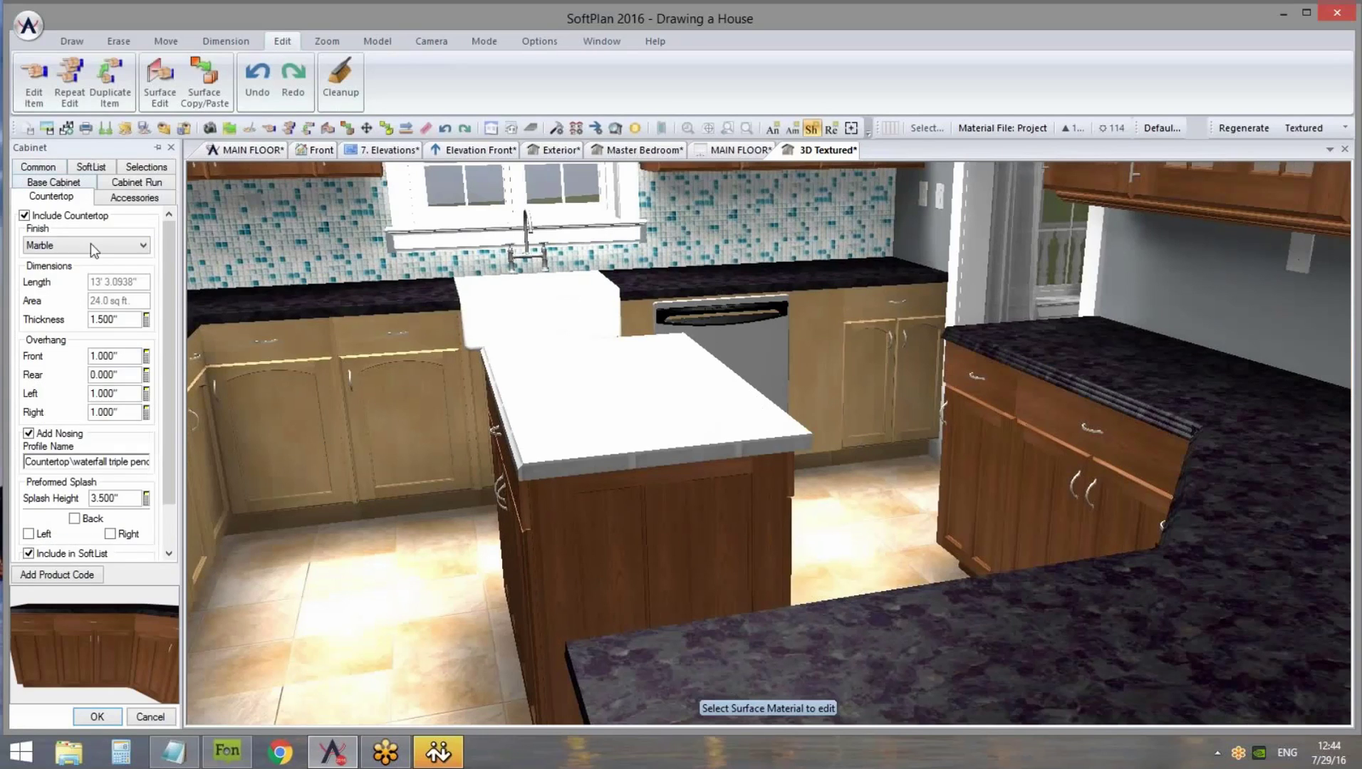
click(91, 244)
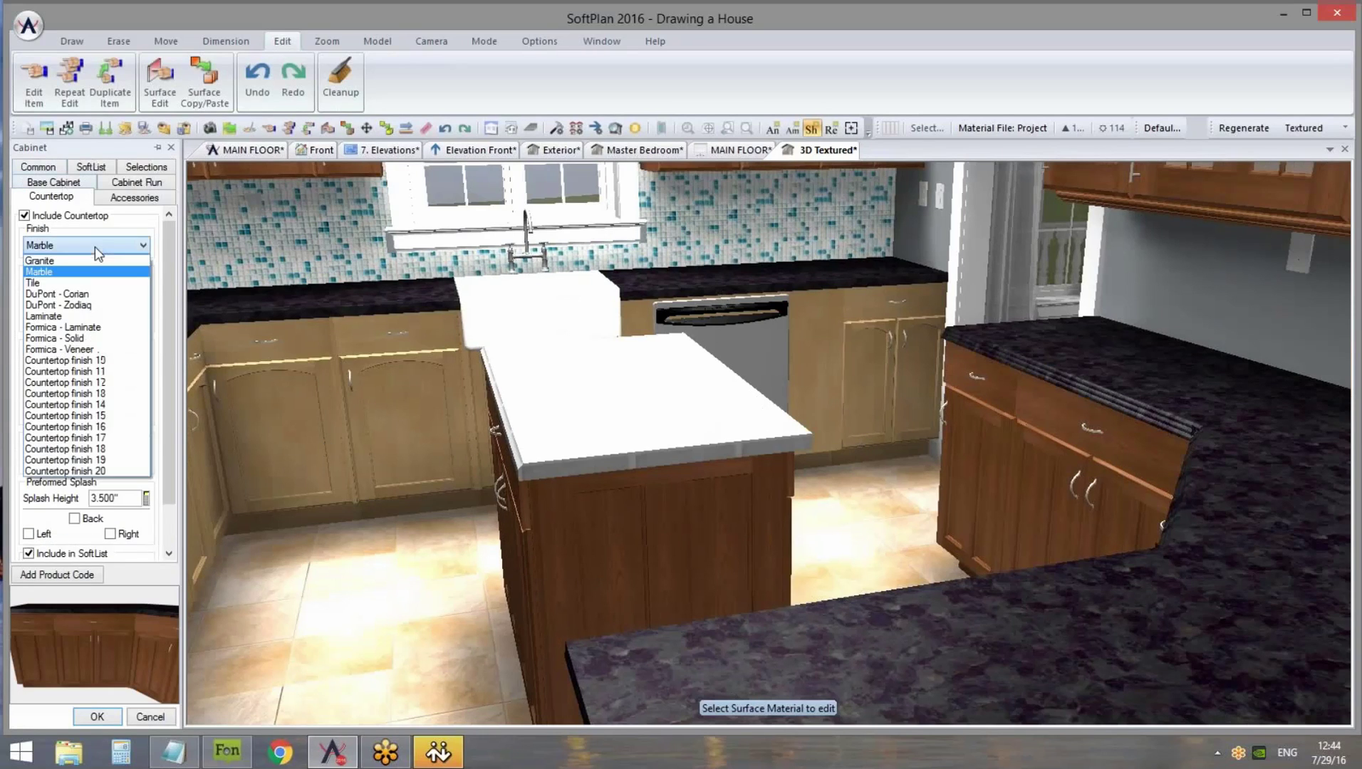
click(100, 284)
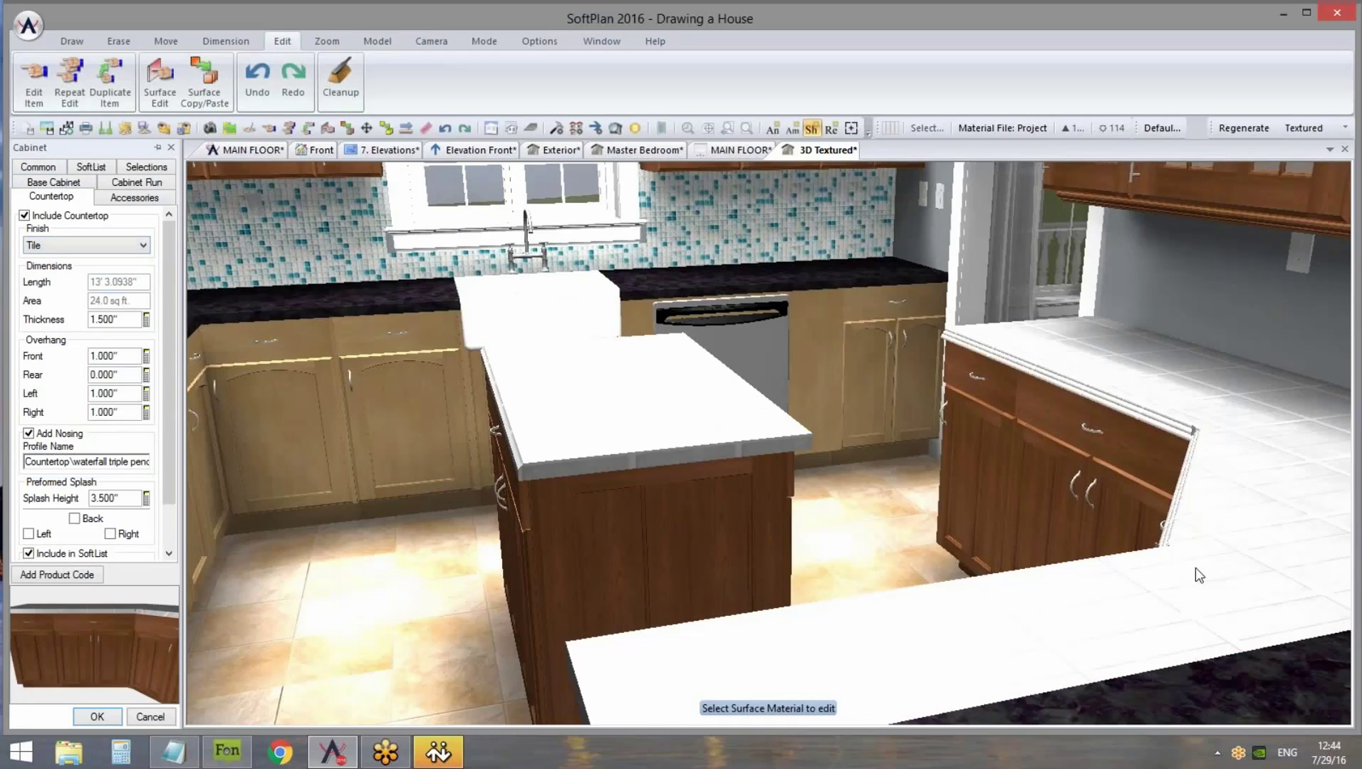
middle_drag(1189, 562, 1165, 555)
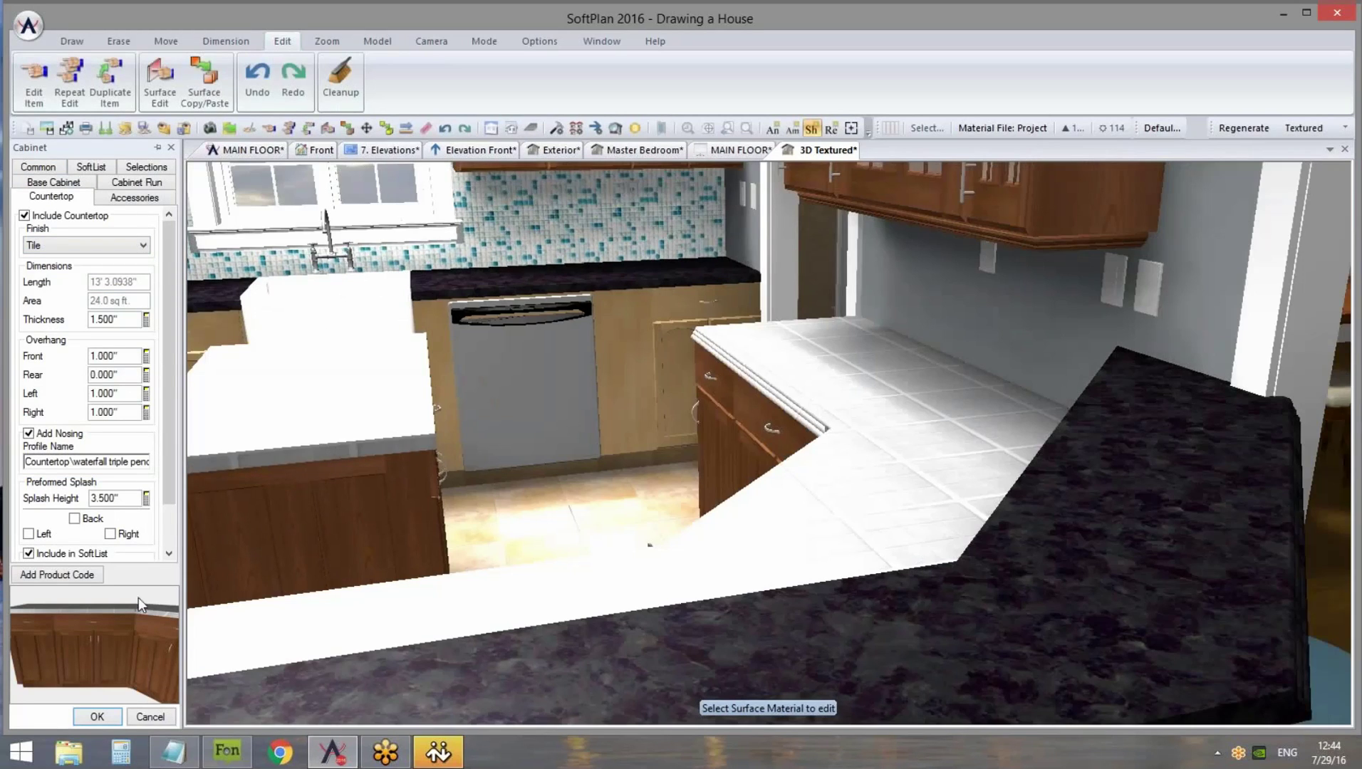
click(96, 717)
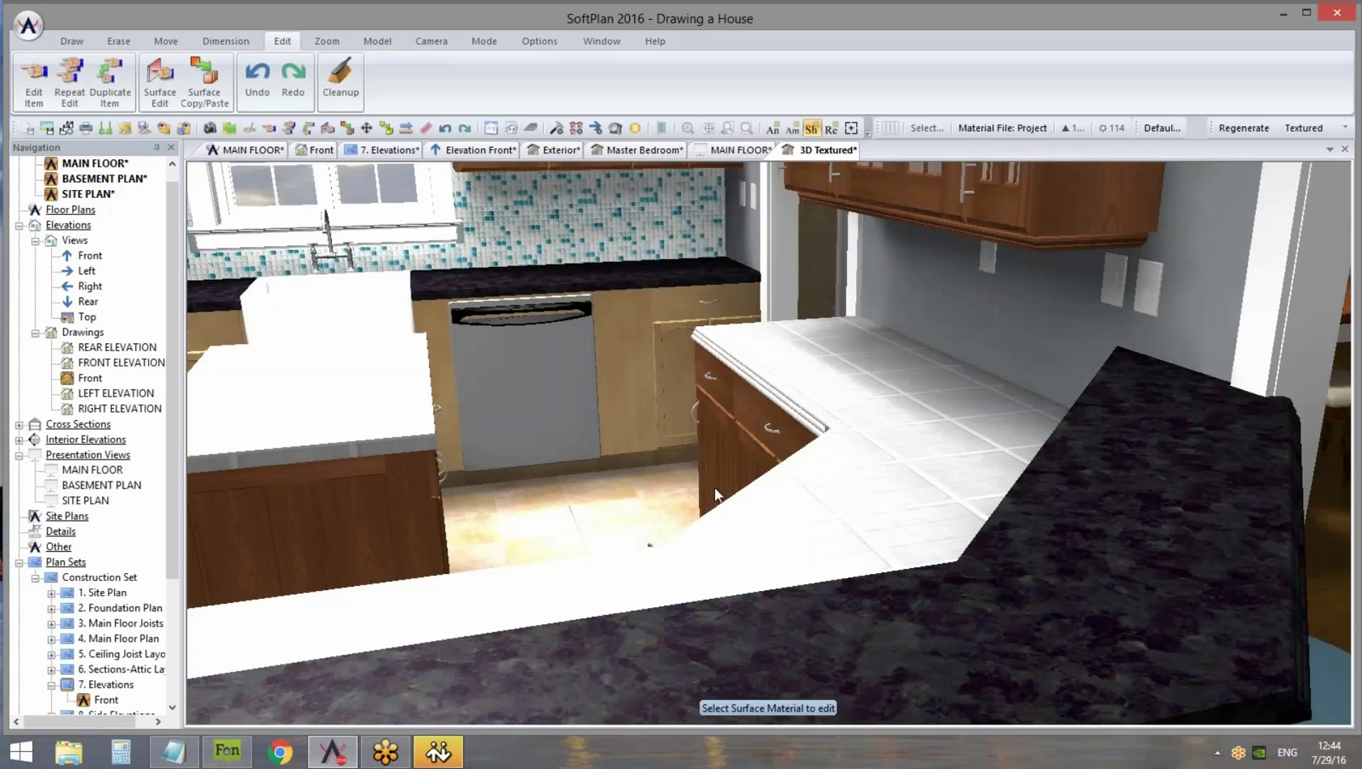
right_click(890, 401)
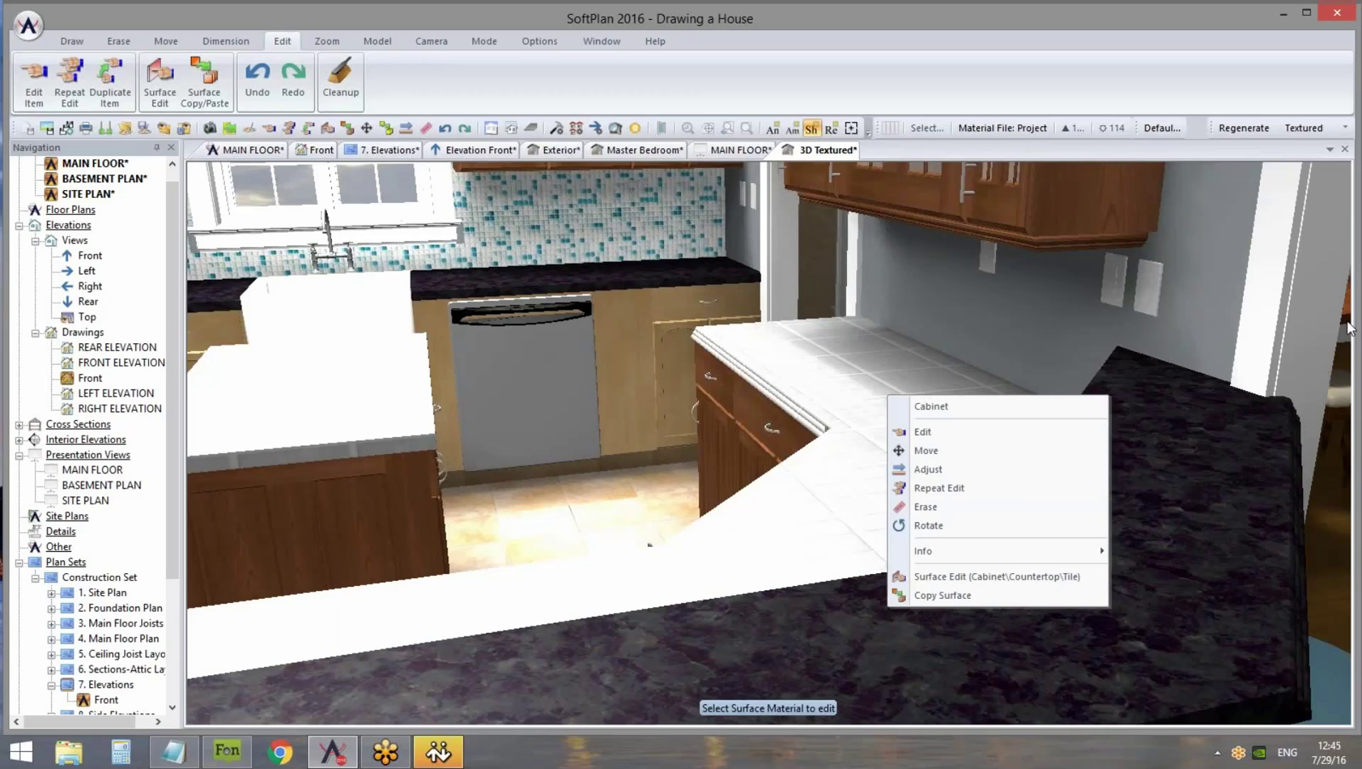
key(Escape)
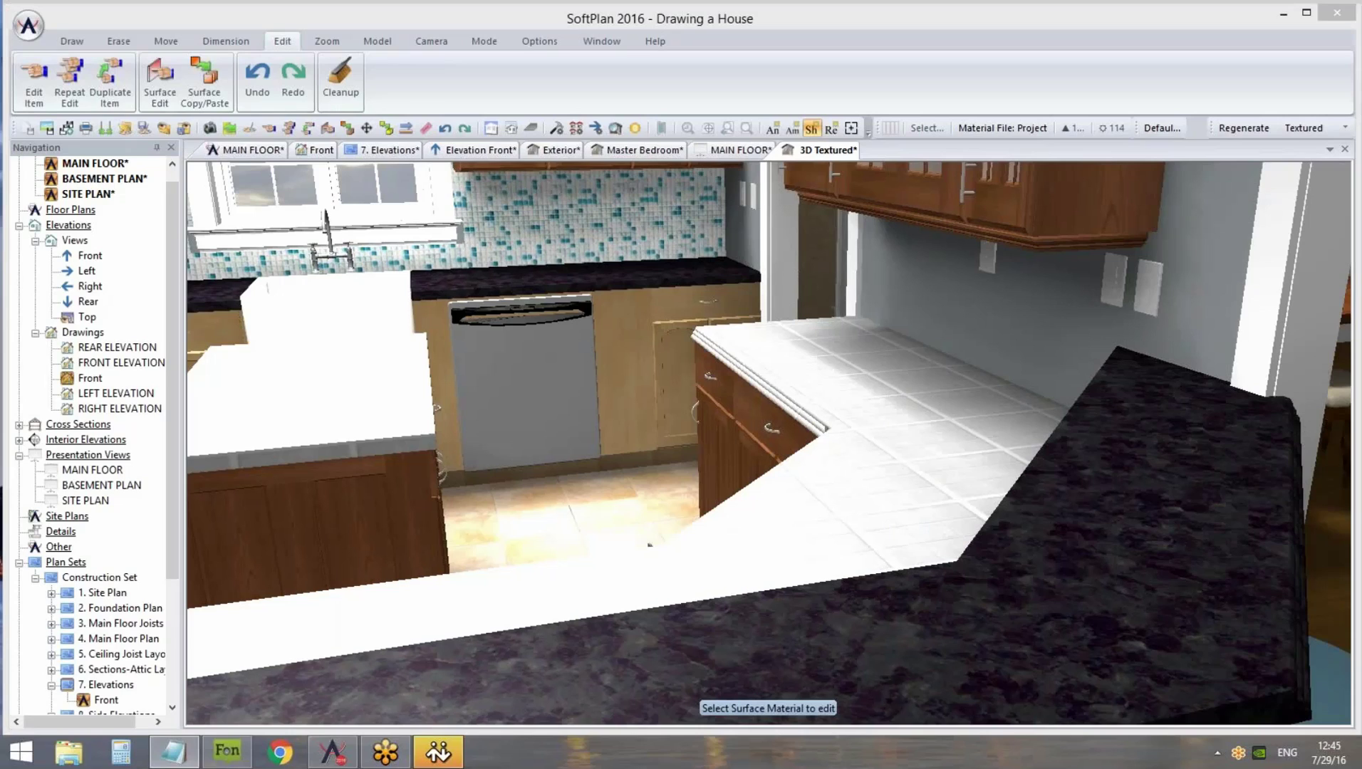